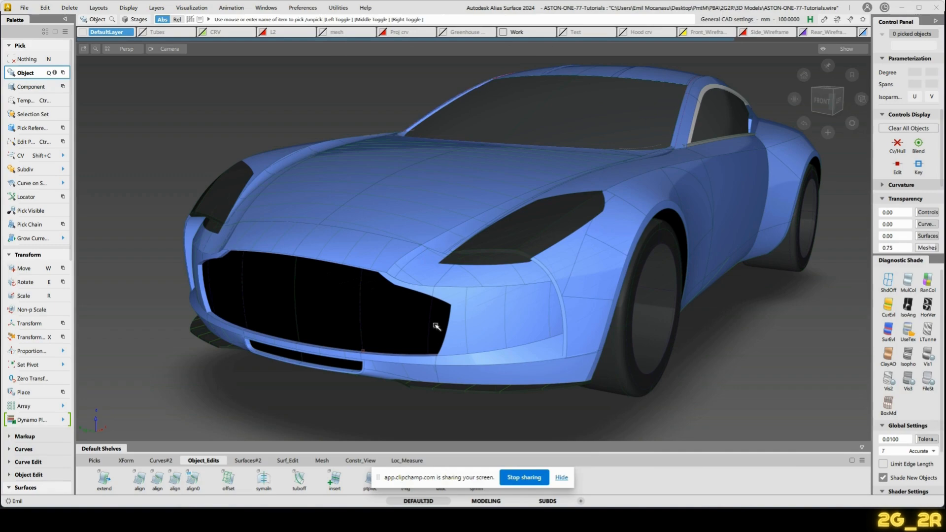
Make the mesh layer visible over the car's body surfaces.
{"action": "left_click_drag", "start_coordinate": [371, 344], "coordinate": [340, 342], "text": "alt+shift"}
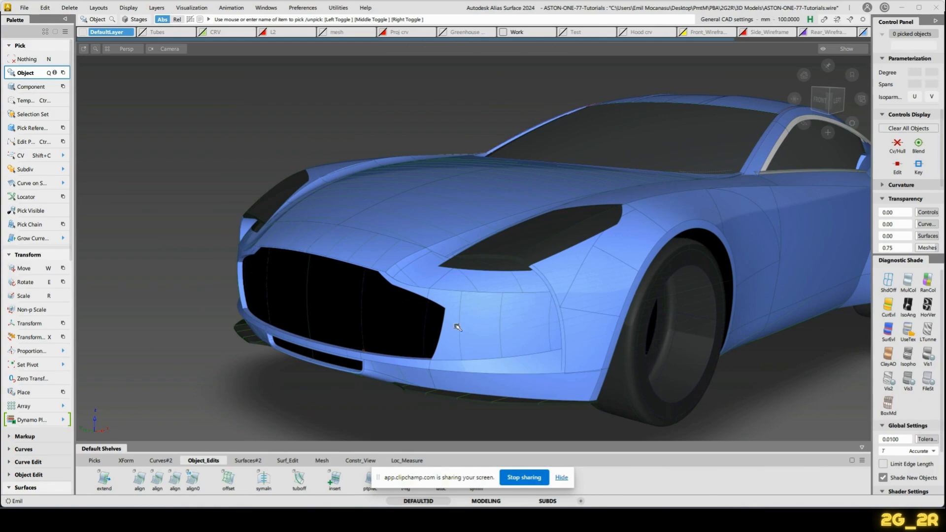
{"action": "left_click_drag", "start_coordinate": [490, 321], "coordinate": [454, 347], "text": "alt+shift"}
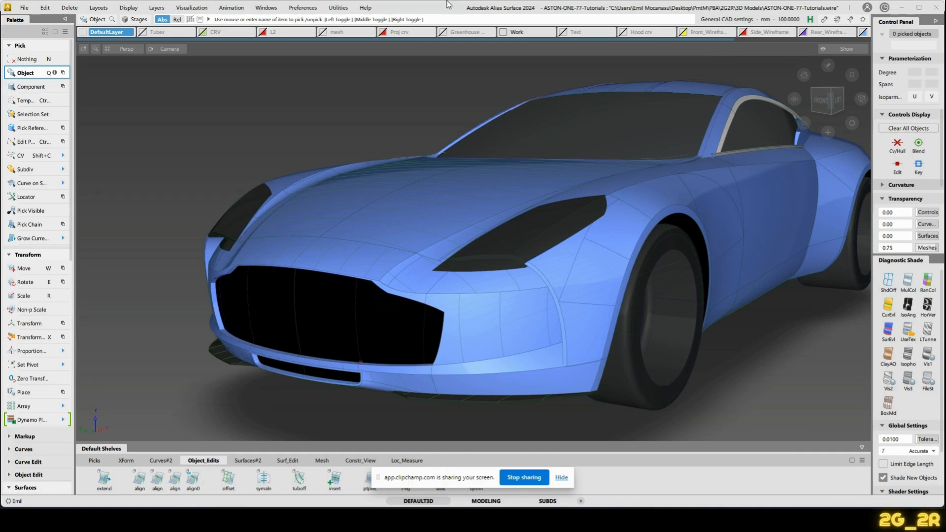
{"action": "left_click", "coordinate": [323, 32]}
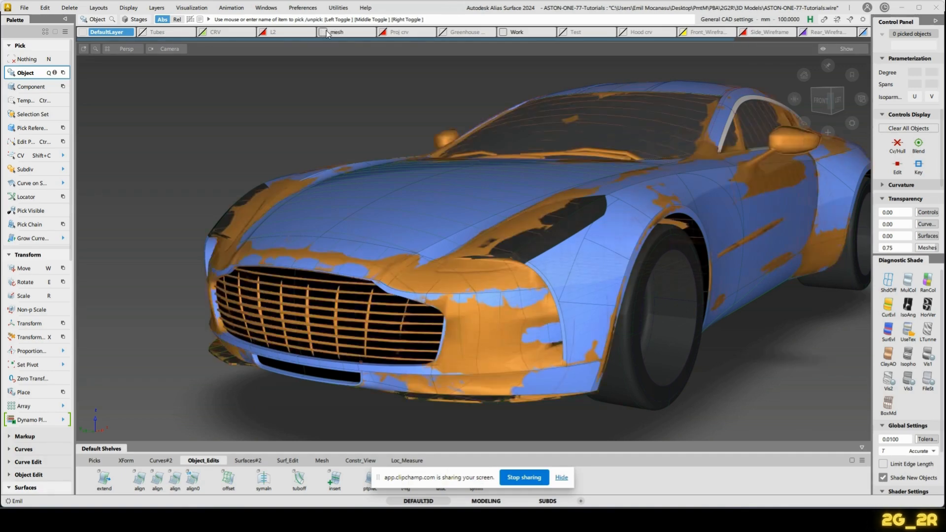
{"action": "left_click_drag", "start_coordinate": [282, 255], "coordinate": [276, 307], "text": "alt+shift"}
{"action": "left_click_drag", "start_coordinate": [238, 345], "coordinate": [214, 332], "text": "alt+shift"}
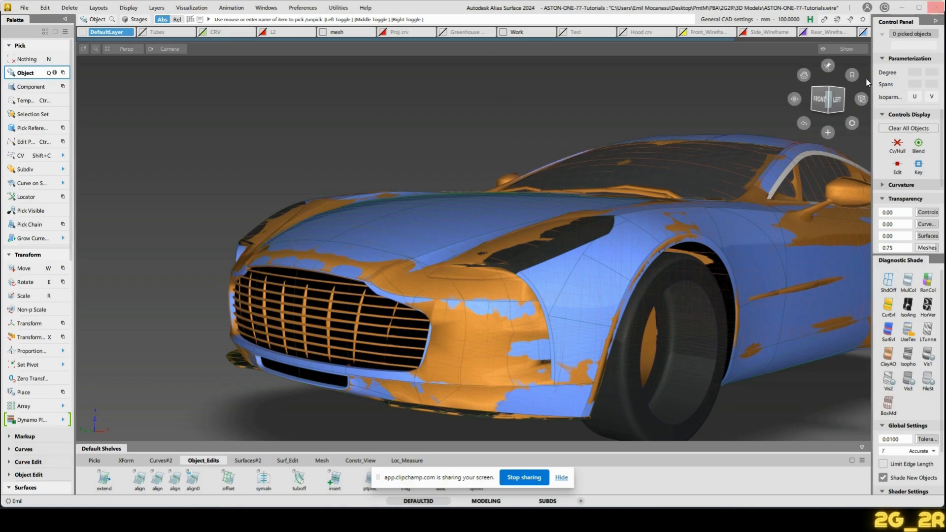
Examine the front grille opening, its mesh bars and the black surface behind them from the front and side.
{"action": "scroll", "coordinate": [383, 381], "scroll_direction": "up", "scroll_amount": 5}
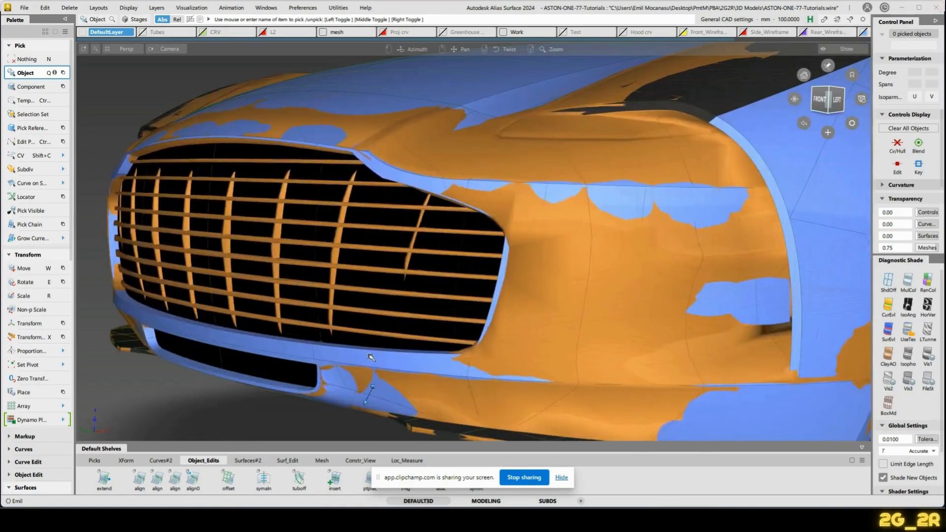
{"action": "mouse_move", "coordinate": [371, 357]}
{"action": "left_mouse_down", "text": "alt+shift"}
{"action": "mouse_move", "coordinate": [222, 300]}
{"action": "mouse_move", "coordinate": [209, 189]}
{"action": "left_mouse_up", "text": "alt+shift"}
{"action": "left_click_drag", "start_coordinate": [158, 255], "coordinate": [293, 288], "text": "ctrl+shift"}
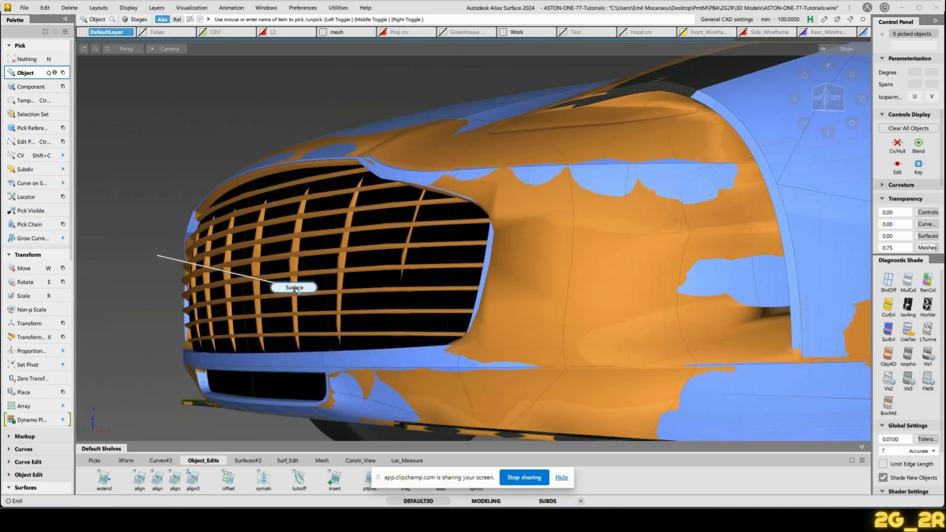
{"action": "left_click", "coordinate": [287, 361]}
{"action": "left_click_drag", "start_coordinate": [287, 362], "coordinate": [319, 300], "text": "alt+shift"}
{"action": "key", "text": "n"}
{"action": "left_click", "coordinate": [322, 340]}
{"action": "middle_click_drag", "start_coordinate": [319, 301], "coordinate": [661, 299], "text": "alt+shift"}
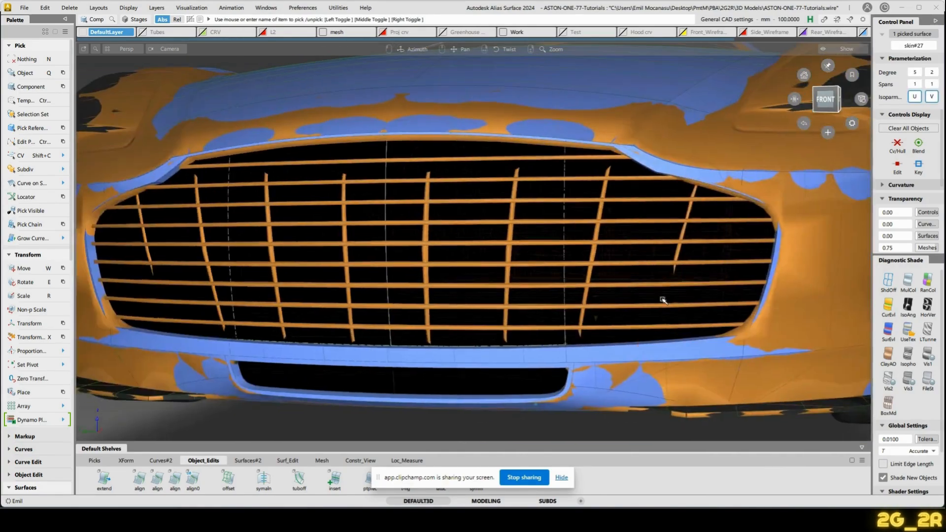
{"action": "left_click_drag", "start_coordinate": [661, 300], "coordinate": [316, 266], "text": "alt+shift"}
{"action": "middle_click_drag", "start_coordinate": [315, 267], "coordinate": [552, 307], "text": "alt+shift"}
{"action": "left_click_drag", "start_coordinate": [684, 306], "coordinate": [542, 307], "text": "alt+shift"}
{"action": "left_click_drag", "start_coordinate": [561, 338], "coordinate": [591, 332], "text": "alt+shift"}
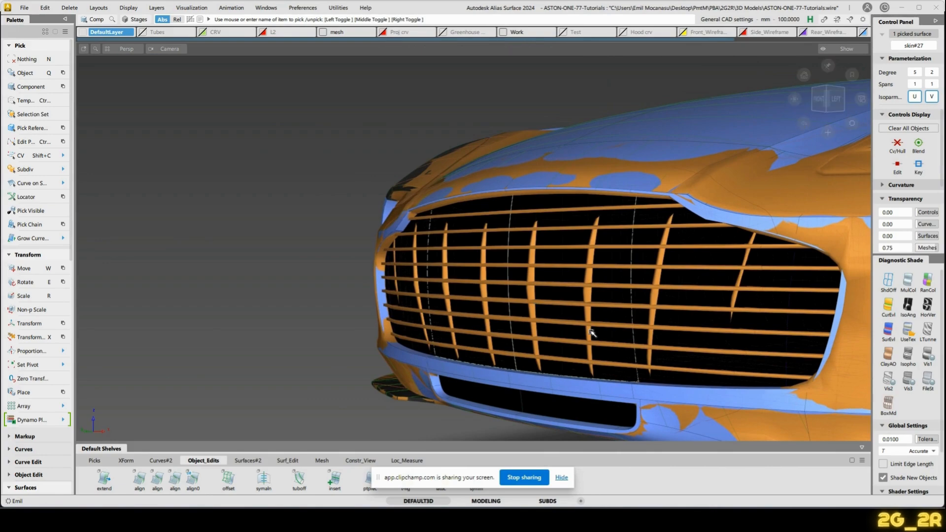
{"action": "left_click", "coordinate": [592, 333]}
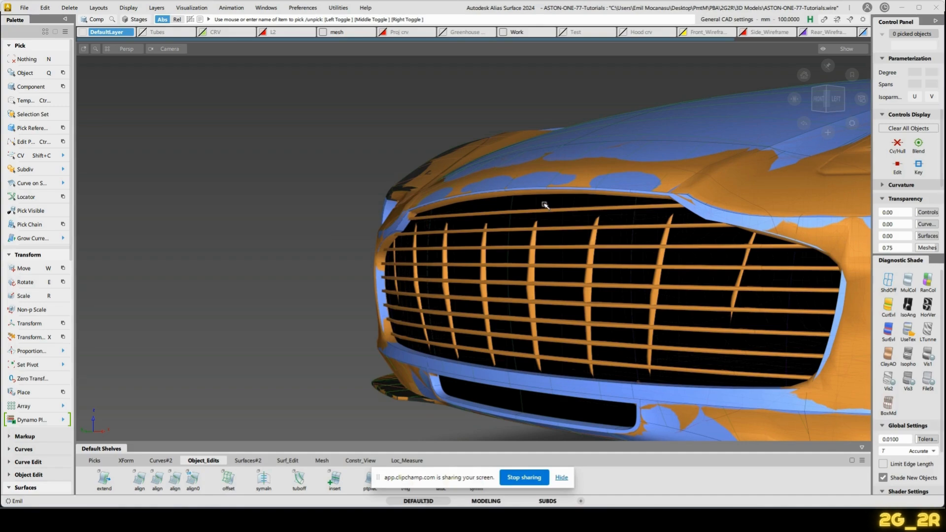
{"action": "left_click_drag", "start_coordinate": [545, 204], "coordinate": [561, 290], "text": "alt+shift"}
{"action": "left_click_drag", "start_coordinate": [515, 312], "coordinate": [581, 316], "text": "alt+shift"}
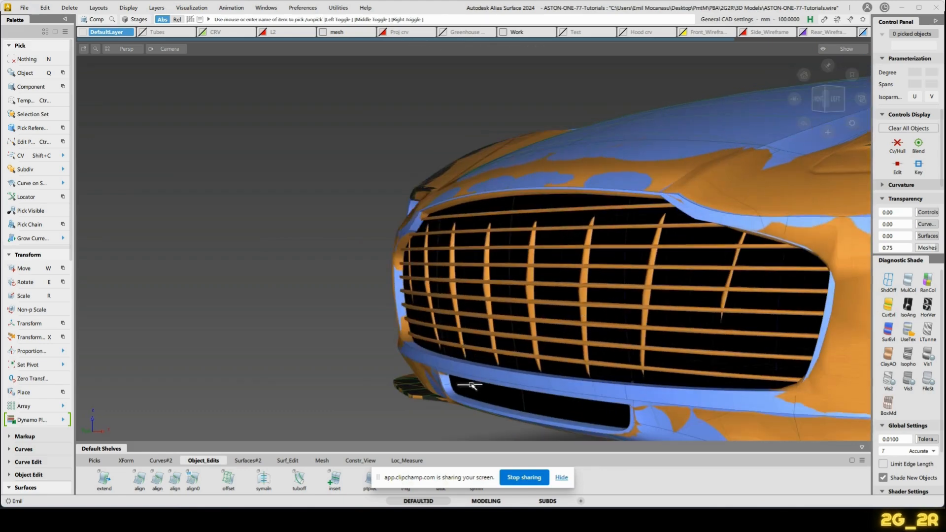
Duplicate the trimmed surface around the grille in place and untrim the copy.
{"action": "left_click", "coordinate": [544, 385]}
{"action": "left_click_drag", "start_coordinate": [545, 384], "coordinate": [613, 377], "text": "alt+shift"}
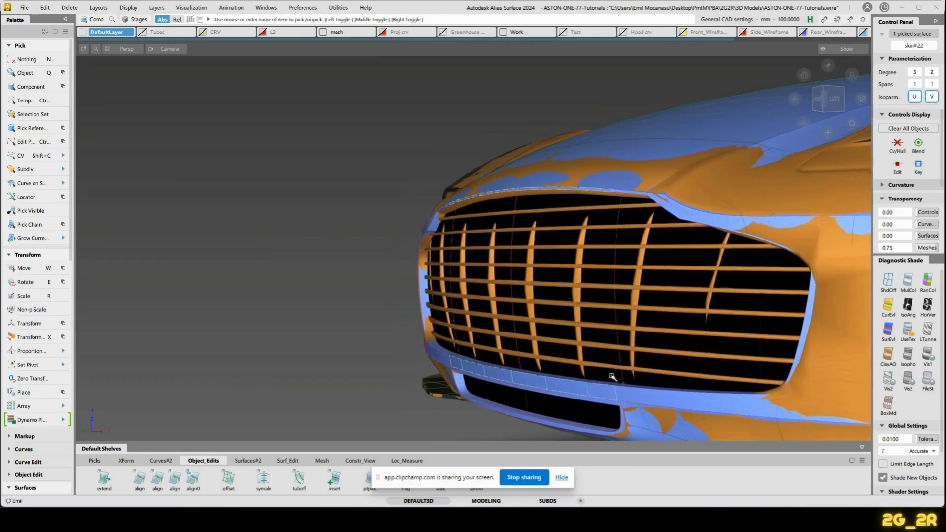
{"action": "key", "text": "ctrl+v"}
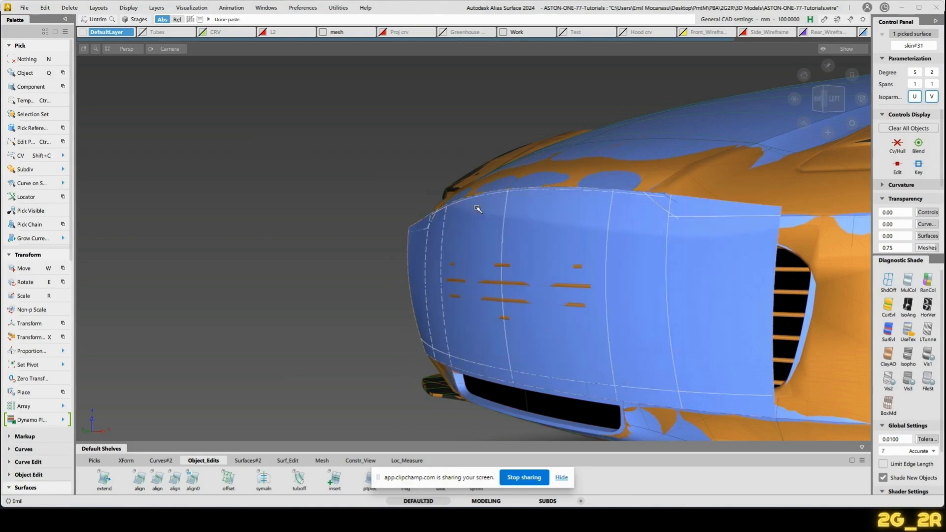
{"action": "left_click_drag", "start_coordinate": [694, 243], "coordinate": [717, 249], "text": "alt+shift"}
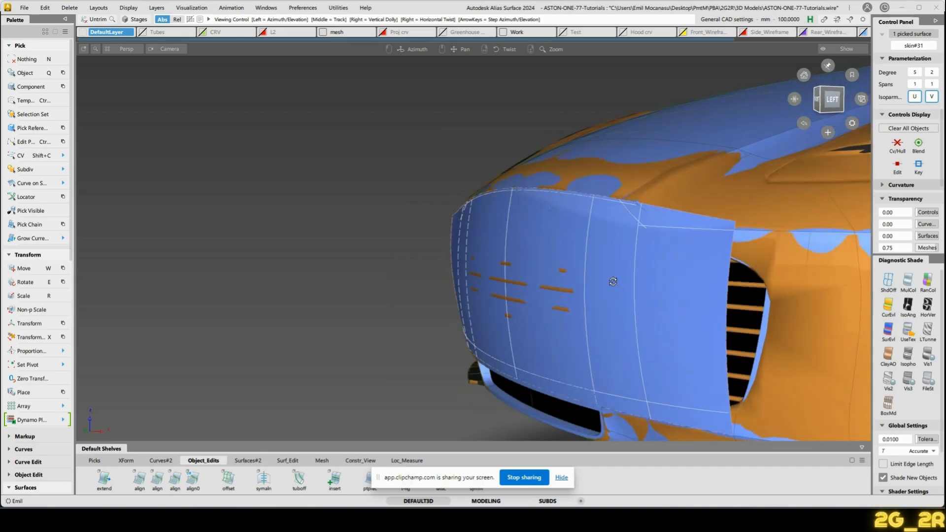
{"action": "left_click_drag", "start_coordinate": [614, 268], "coordinate": [567, 264], "text": "alt+shift"}
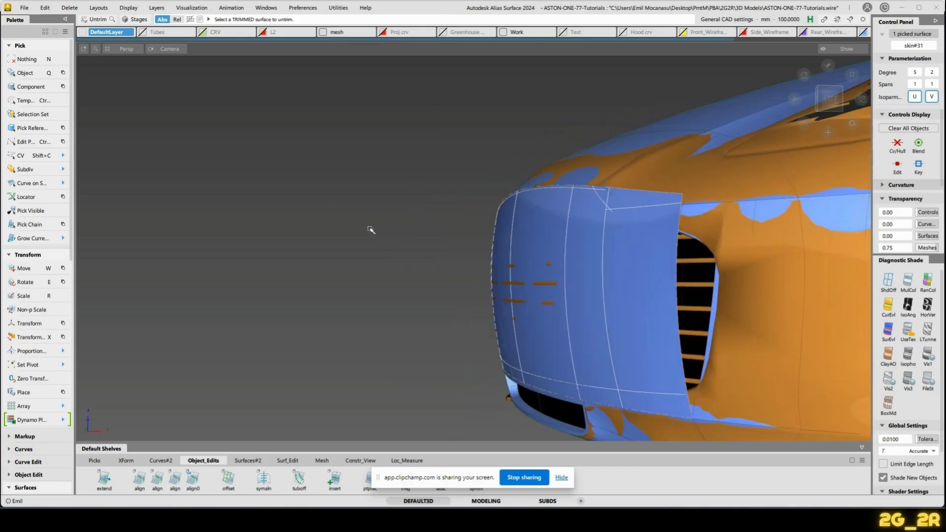
Isolate the untrimmed copy by hiding everything else and assign it to DefaultLayer.
{"action": "mouse_move", "coordinate": [371, 229]}
{"action": "left_mouse_down", "text": "ctrl+shift"}
{"action": "mouse_move", "coordinate": [417, 225]}
{"action": "mouse_move", "coordinate": [361, 243]}
{"action": "left_mouse_up", "text": "ctrl+shift"}
{"action": "key", "text": "alt+h"}
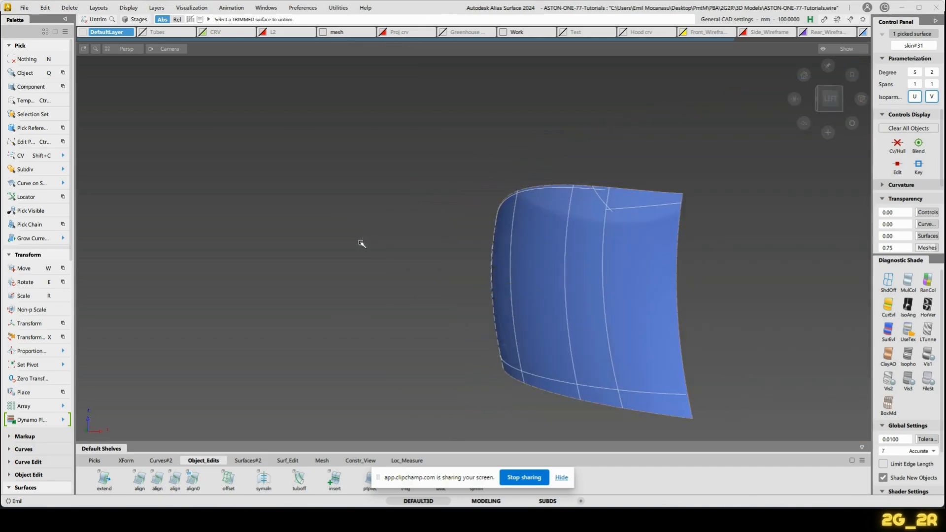
{"action": "left_click_drag", "start_coordinate": [382, 288], "coordinate": [641, 291], "text": "ctrl+shift"}
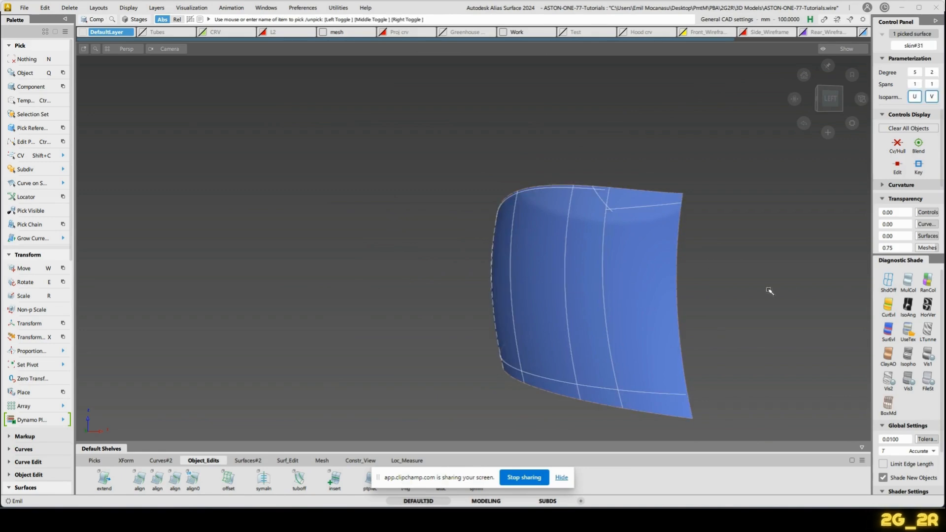
{"action": "right_click", "coordinate": [117, 105]}
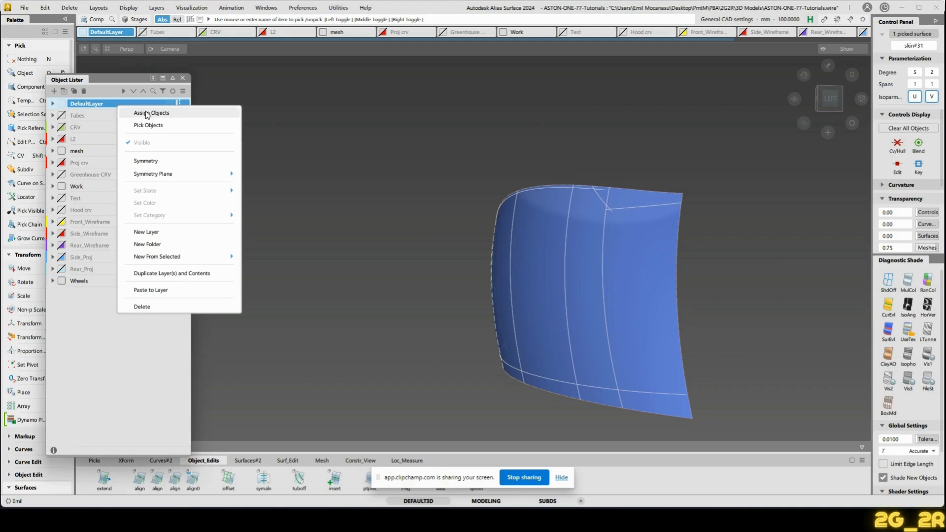
{"action": "left_click", "coordinate": [152, 113]}
Delete all curves-on-surface from the isolated copy, reselect the surface and close the Object Lister.
{"action": "left_click_drag", "start_coordinate": [449, 152], "coordinate": [450, 176], "text": "ctrl+shift"}
{"action": "key", "text": "Delete"}
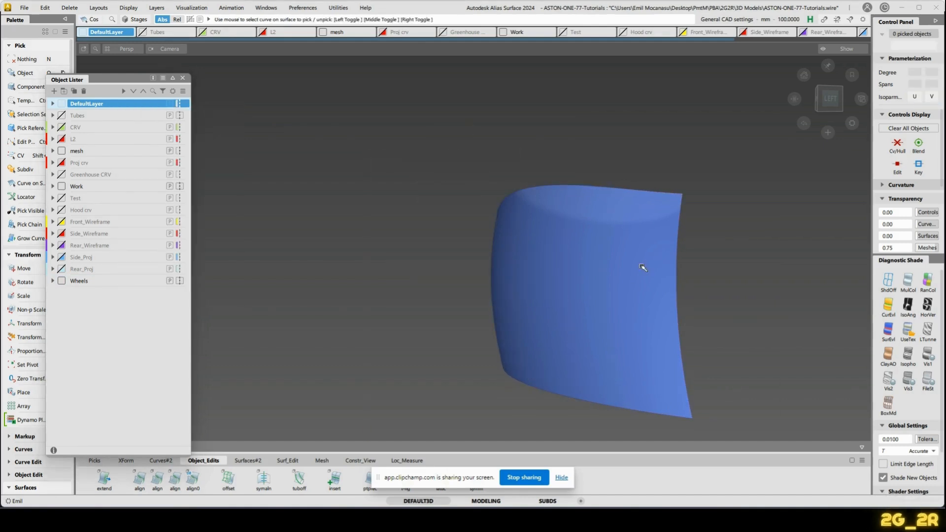
{"action": "left_click_drag", "start_coordinate": [642, 267], "coordinate": [589, 269], "text": "ctrl+shift"}
{"action": "left_click", "coordinate": [582, 305]}
{"action": "left_click", "coordinate": [183, 78]}
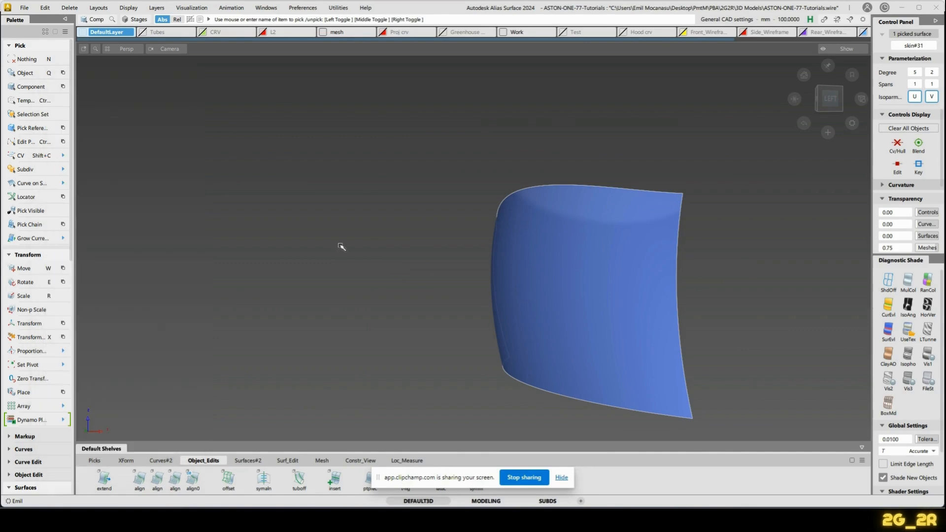
Apply the Symmetric Modeling constraint to the isolated surface and deselect it.
{"action": "key", "text": "s"}
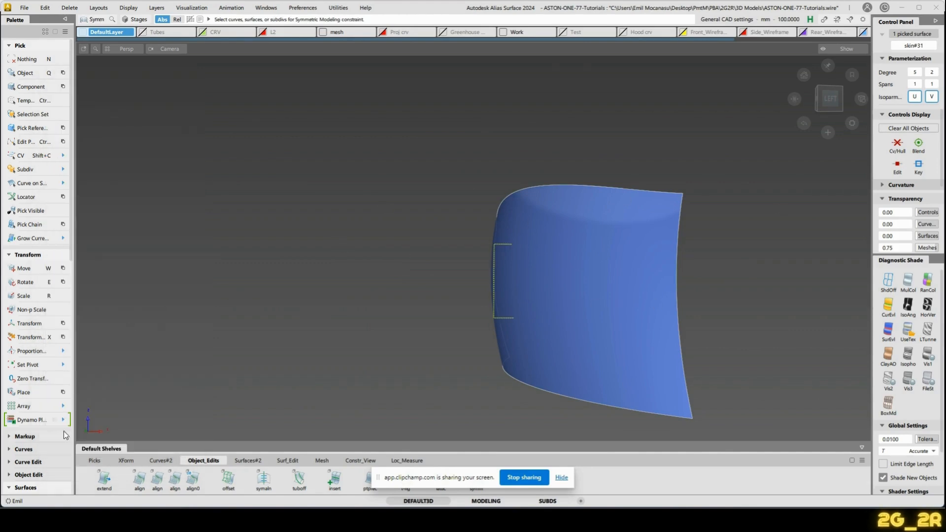
{"action": "scroll", "coordinate": [49, 411], "scroll_direction": "down", "scroll_amount": 5}
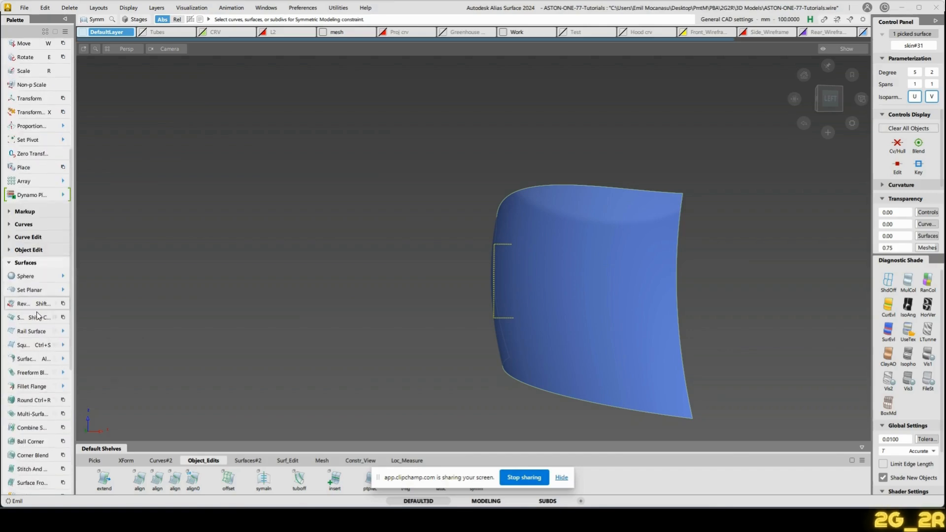
{"action": "left_click", "coordinate": [33, 250]}
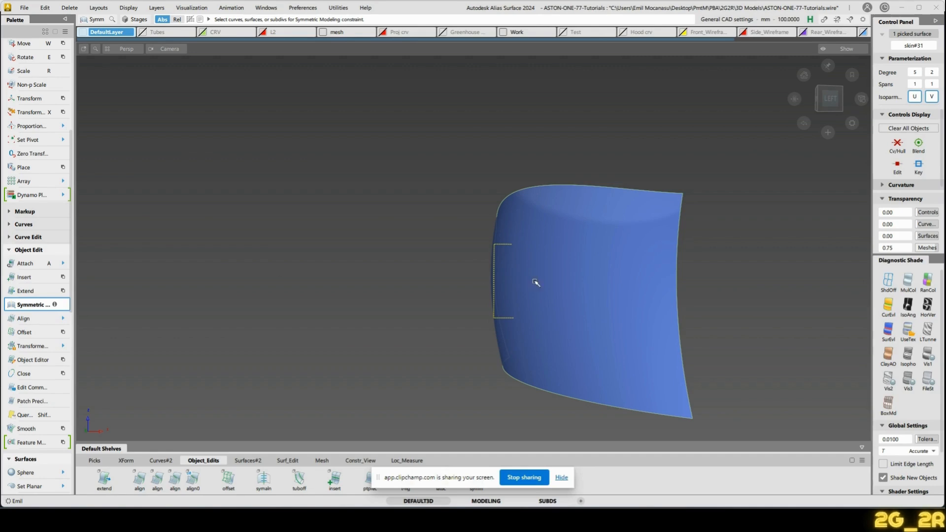
{"action": "left_click_drag", "start_coordinate": [503, 300], "coordinate": [583, 340], "text": "alt+shift"}
{"action": "left_click", "coordinate": [569, 339]}
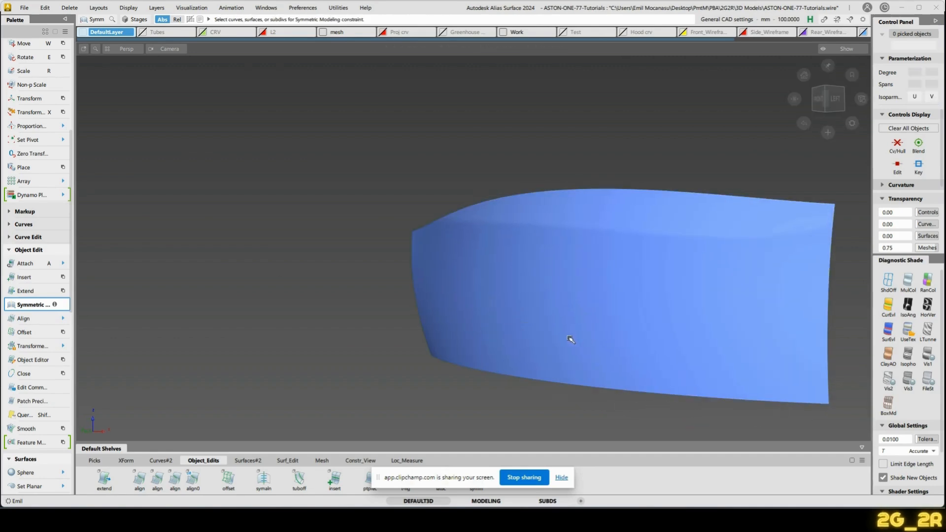
Display only the orange mesh together with the copied grille surface, keeping the other car surfaces hidden.
{"action": "key", "text": "alt+v"}
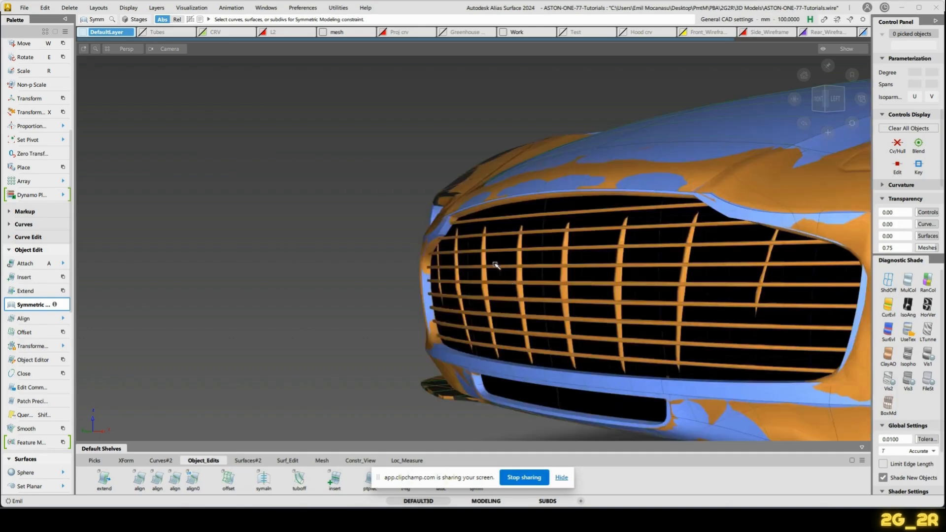
{"action": "key", "text": "q"}
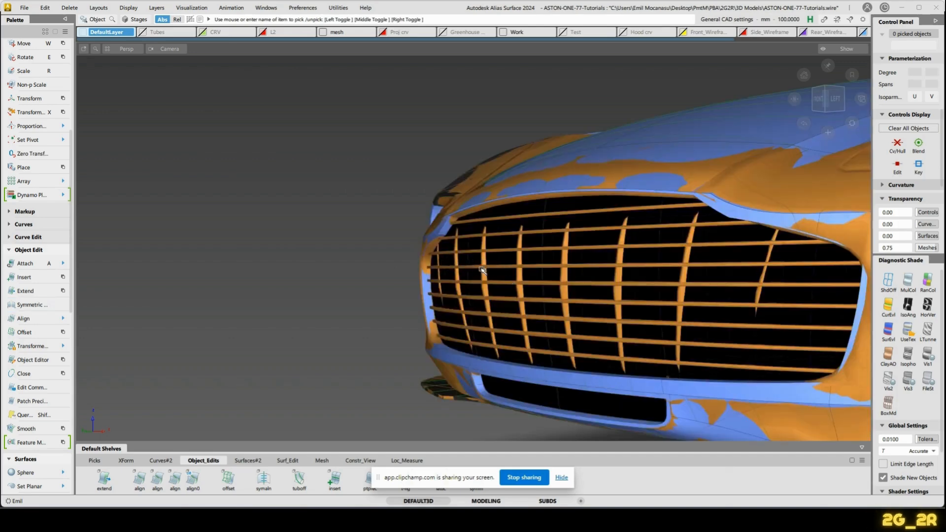
{"action": "left_click", "coordinate": [483, 270]}
{"action": "key", "text": "Delete"}
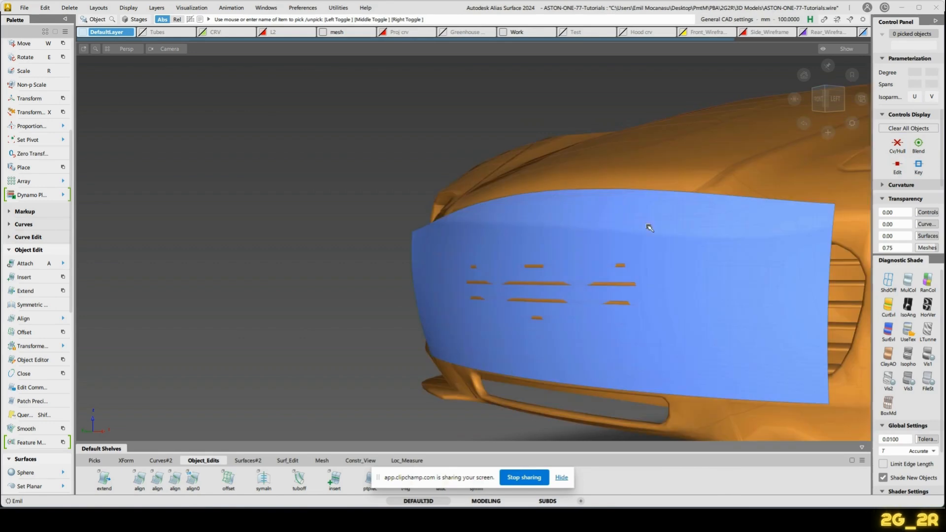
{"action": "left_click_drag", "start_coordinate": [649, 228], "coordinate": [535, 221], "text": "alt+shift"}
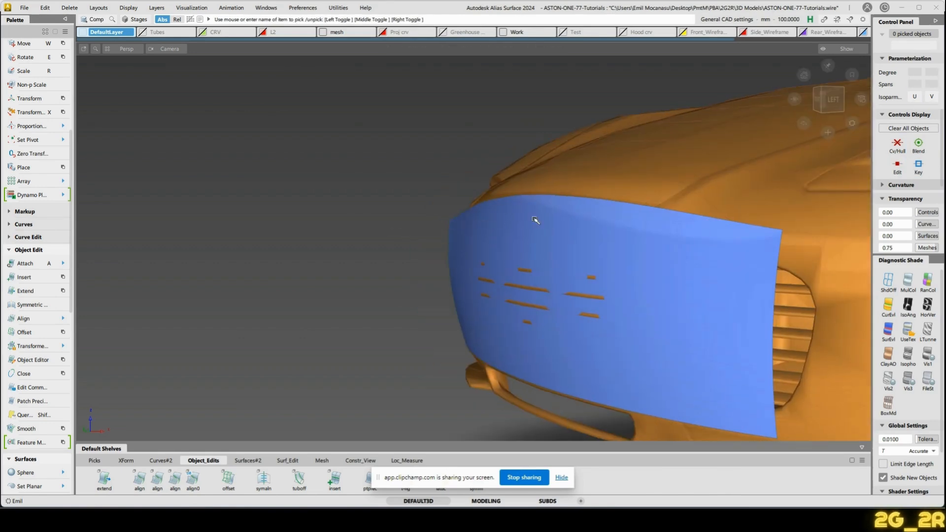
Show the CVs and hulls of the grille surface and set its V degree to 3.
{"action": "left_click", "coordinate": [532, 224]}
{"action": "left_click_drag", "start_coordinate": [477, 261], "coordinate": [524, 251], "text": "ctrl+shift"}
{"action": "mouse_move", "coordinate": [624, 247]}
{"action": "left_mouse_down", "text": "alt+shift"}
{"action": "mouse_move", "coordinate": [683, 249]}
{"action": "mouse_move", "coordinate": [637, 250]}
{"action": "left_mouse_up", "text": "alt+shift"}
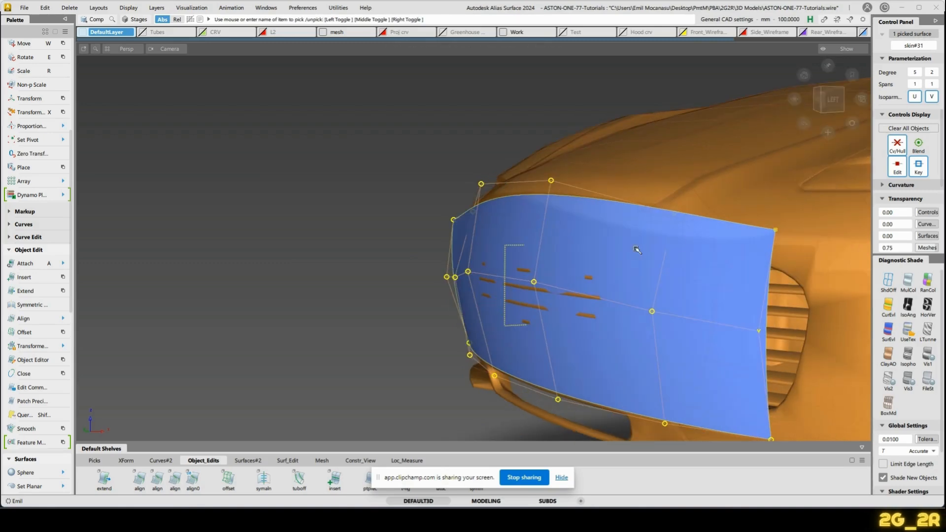
{"action": "left_click", "coordinate": [932, 84]}
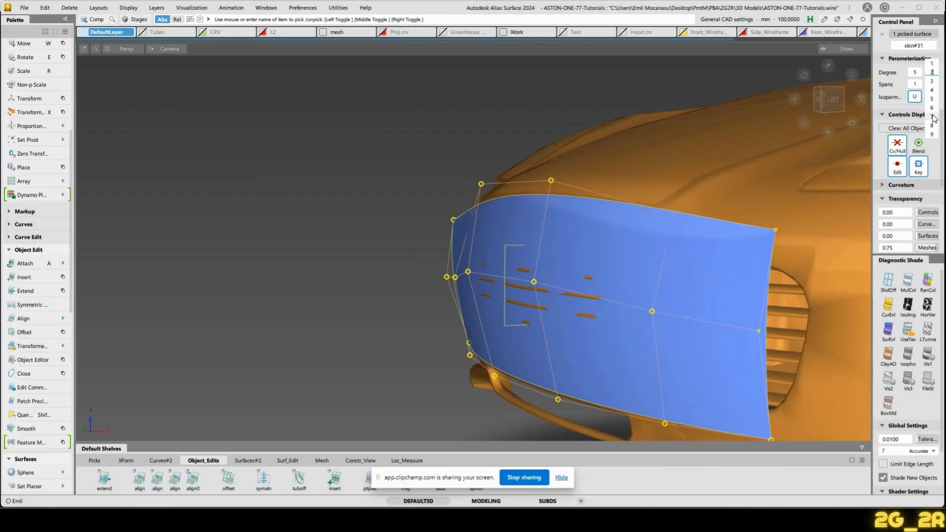
{"action": "left_click", "coordinate": [932, 81]}
{"action": "left_click", "coordinate": [584, 150]}
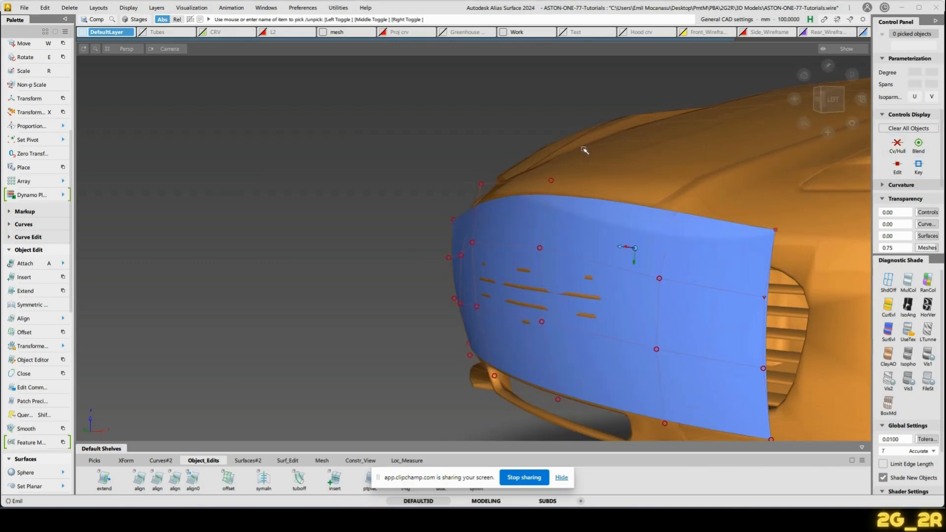
Move the grille surface's top CV row rearward using Transform CV in XYZ move mode.
{"action": "left_click", "coordinate": [525, 186]}
{"action": "key", "text": "x"}
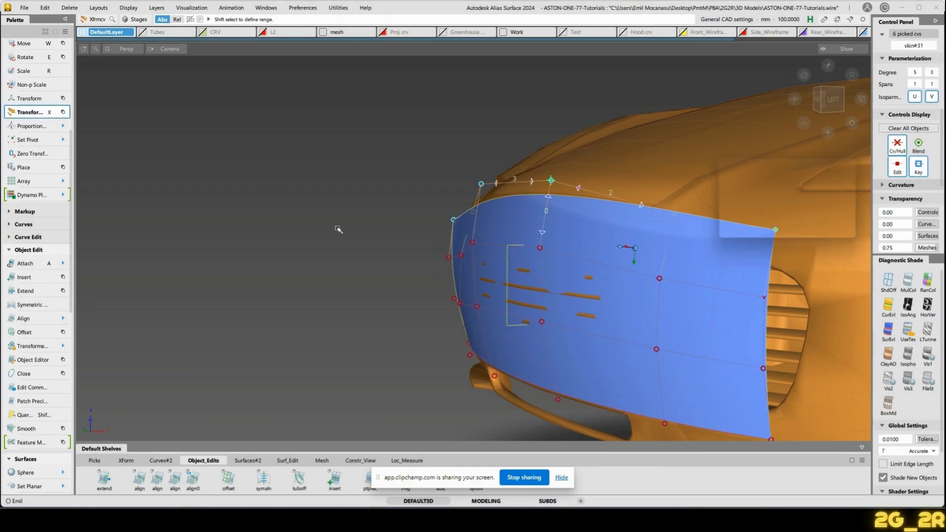
{"action": "left_click", "coordinate": [355, 197]}
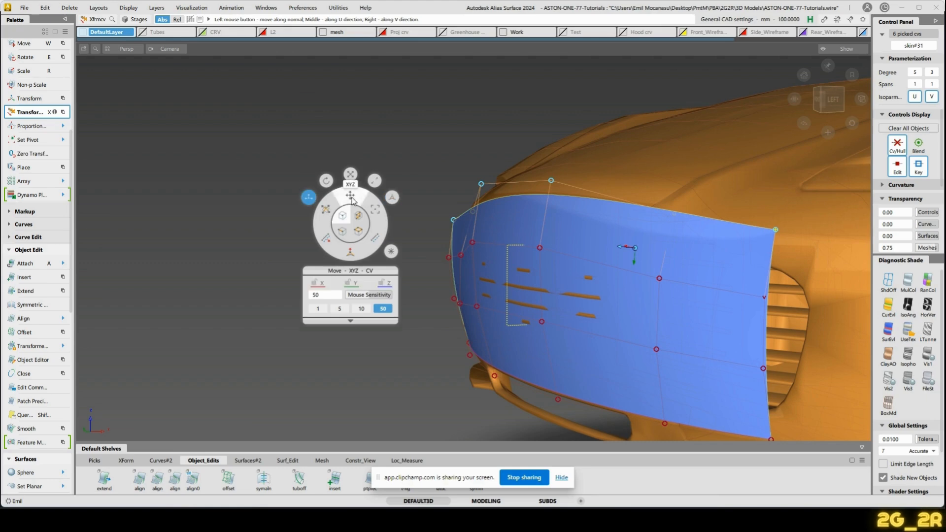
{"action": "left_click_drag", "start_coordinate": [225, 285], "coordinate": [454, 262]}
{"action": "left_click_drag", "start_coordinate": [651, 321], "coordinate": [513, 312], "text": "alt+shift"}
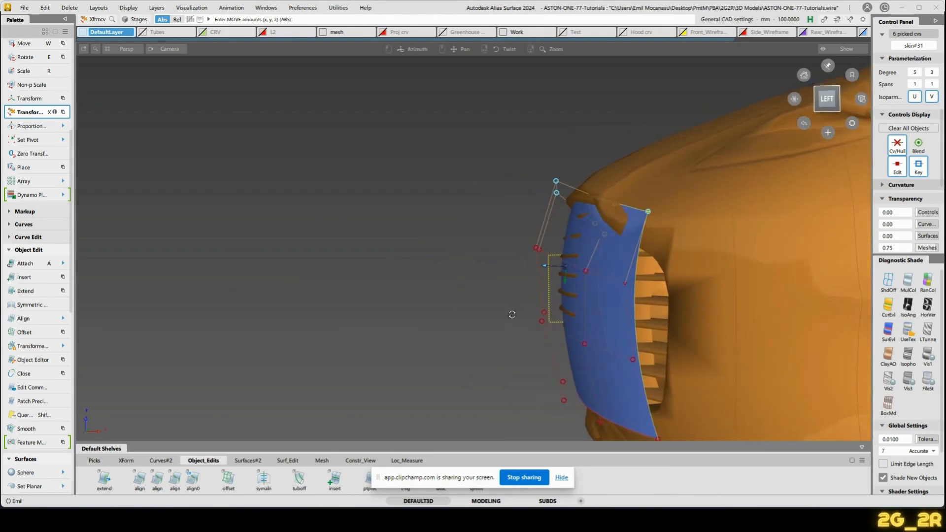
In the left view, move the grille surface's second CV row from the top slightly forward to match the mesh.
{"action": "left_click", "coordinate": [828, 98]}
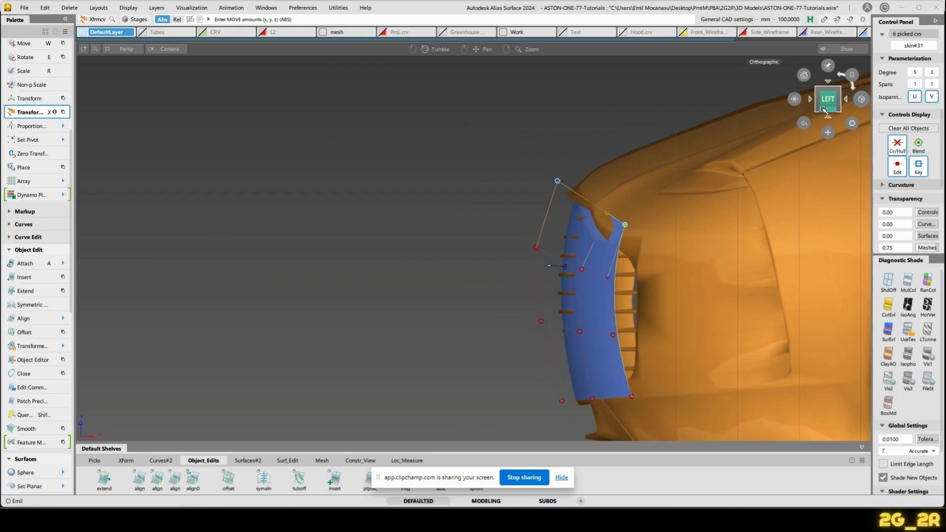
{"action": "key", "text": "Up"}
{"action": "key", "text": "Up"}
{"action": "key", "text": "Up"}
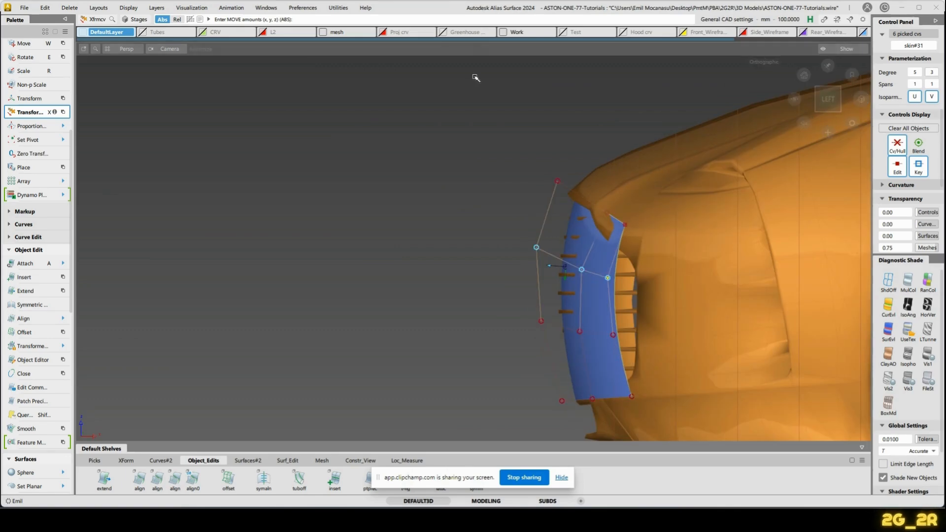
{"action": "left_click_drag", "start_coordinate": [419, 190], "coordinate": [250, 181]}
{"action": "left_click_drag", "start_coordinate": [325, 182], "coordinate": [414, 200]}
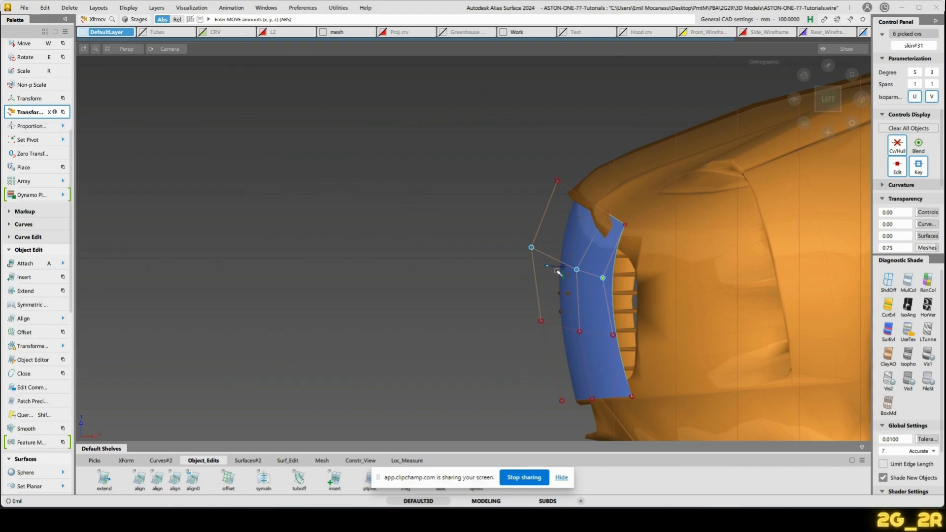
Move the grille surface's bottom CV row slightly rearward.
{"action": "key", "text": "Down"}
{"action": "key", "text": "Down"}
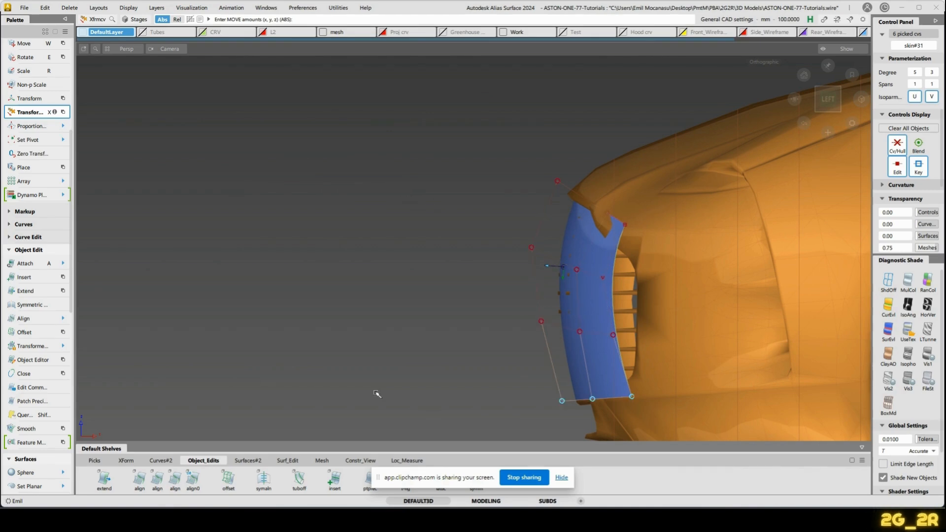
{"action": "left_click_drag", "start_coordinate": [377, 394], "coordinate": [358, 400]}
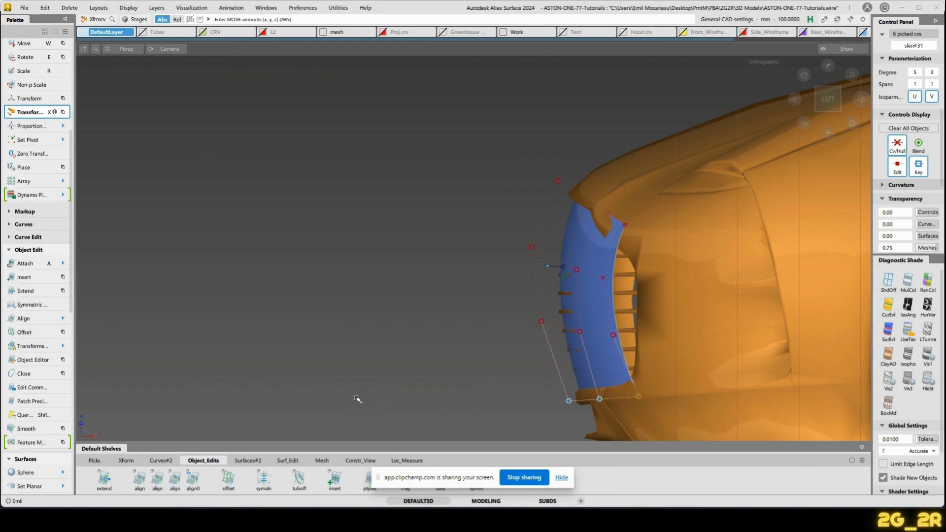
Move the third CV row from the top slightly forward and deselect the CVs.
{"action": "key", "text": "Down"}
{"action": "key", "text": "Down"}
{"action": "key", "text": "Down"}
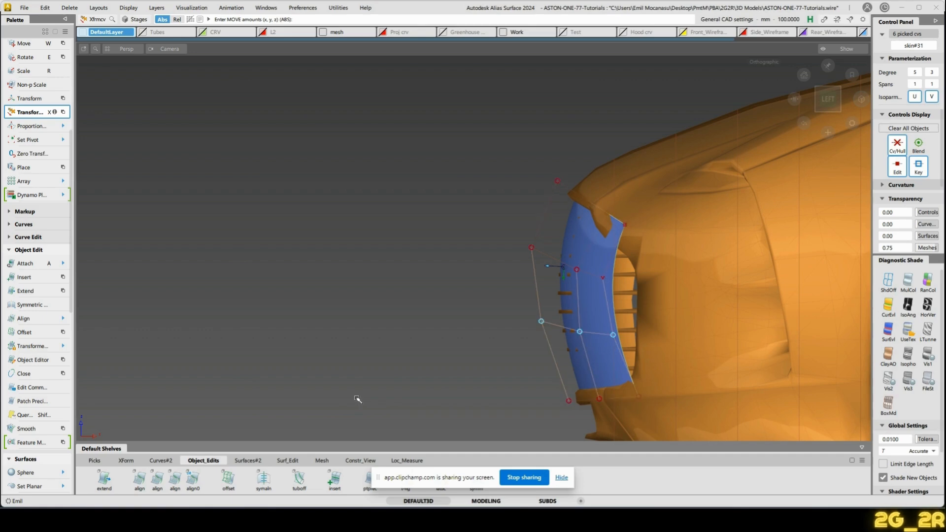
{"action": "left_click_drag", "start_coordinate": [302, 395], "coordinate": [229, 393]}
{"action": "mouse_move", "coordinate": [313, 377]}
{"action": "left_mouse_down"}
{"action": "mouse_move", "coordinate": [294, 384]}
{"action": "mouse_move", "coordinate": [321, 378]}
{"action": "left_mouse_up"}
{"action": "left_click", "coordinate": [321, 378]}
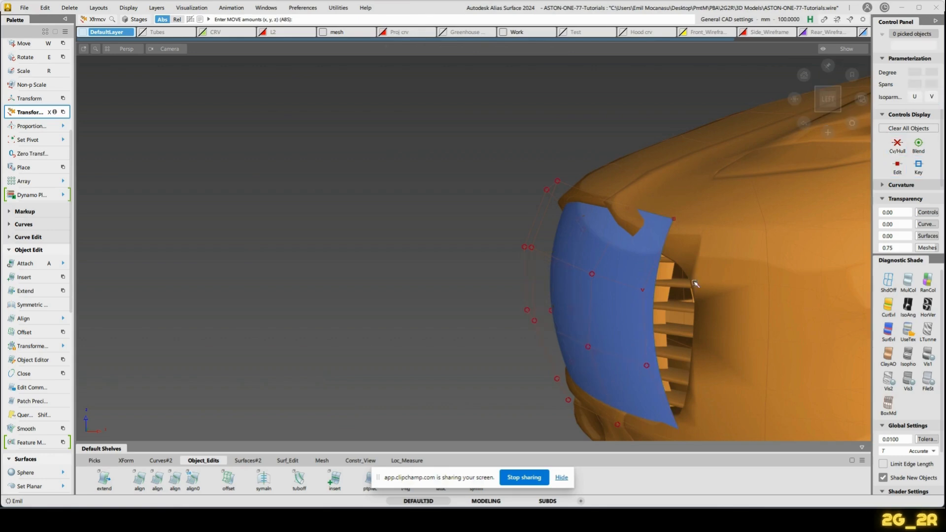
Extend the grille surface's side edge outward to cover the mesh grille opening.
{"action": "mouse_move", "coordinate": [695, 283]}
{"action": "left_mouse_down", "text": "alt+shift"}
{"action": "mouse_move", "coordinate": [616, 288]}
{"action": "mouse_move", "coordinate": [692, 278]}
{"action": "left_mouse_up", "text": "alt+shift"}
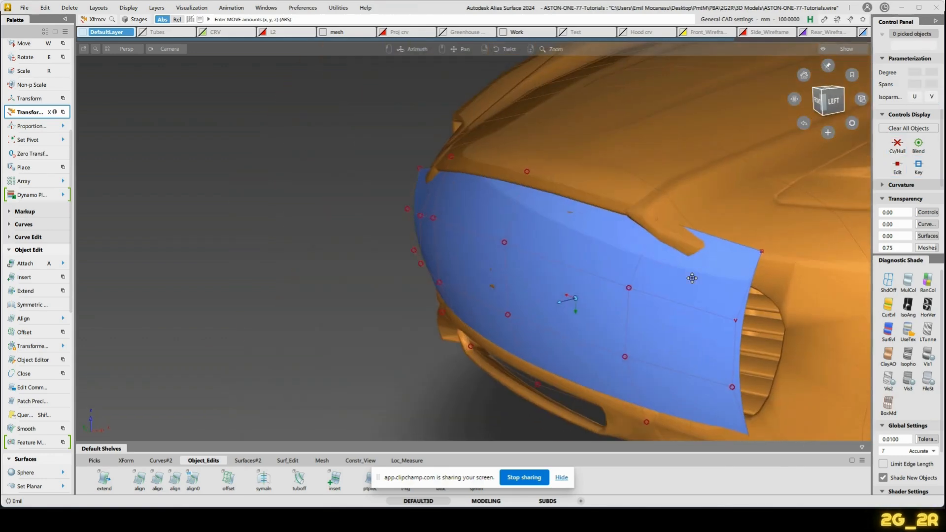
{"action": "middle_click_drag", "start_coordinate": [693, 278], "coordinate": [535, 224], "text": "alt+shift"}
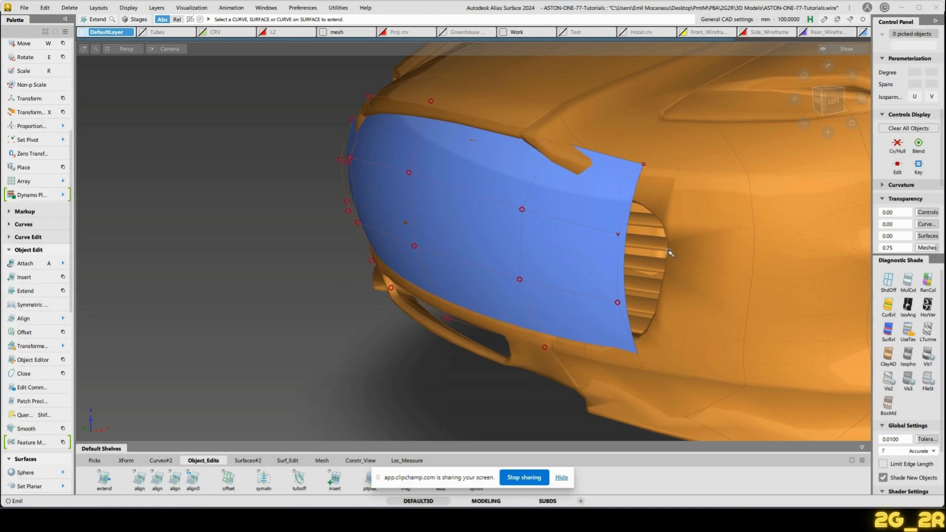
{"action": "left_click", "coordinate": [624, 269]}
{"action": "left_click_drag", "start_coordinate": [682, 275], "coordinate": [767, 286]}
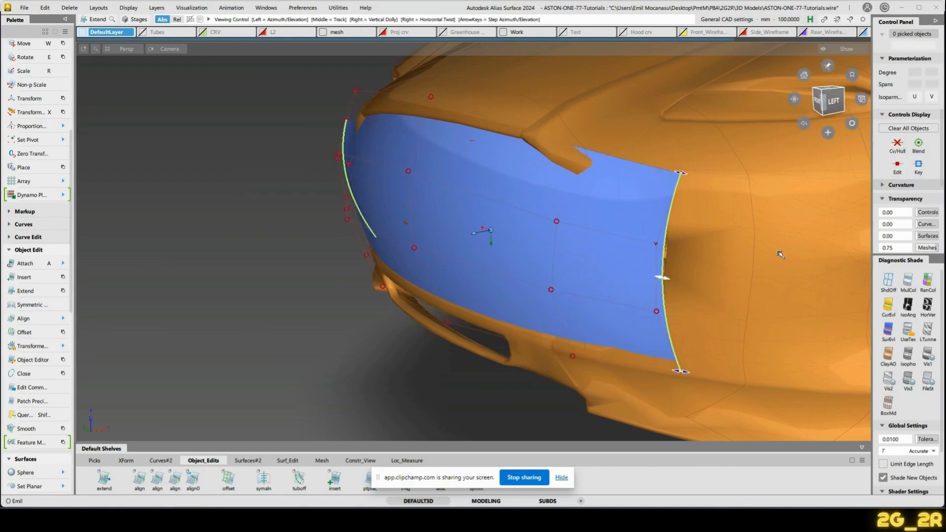
{"action": "left_click_drag", "start_coordinate": [781, 255], "coordinate": [554, 214], "text": "alt+shift"}
Pick the hull along the grille surface's side edge and move its CVs in NUV mode.
{"action": "left_click_drag", "start_coordinate": [370, 248], "coordinate": [548, 259], "text": "ctrl+shift"}
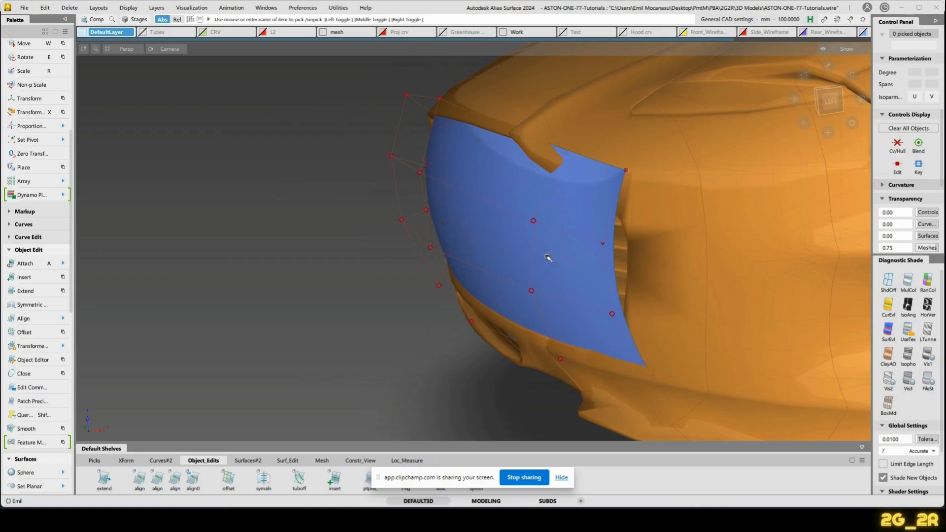
{"action": "left_click", "coordinate": [548, 258]}
{"action": "left_click_drag", "start_coordinate": [690, 202], "coordinate": [522, 234], "text": "alt+shift"}
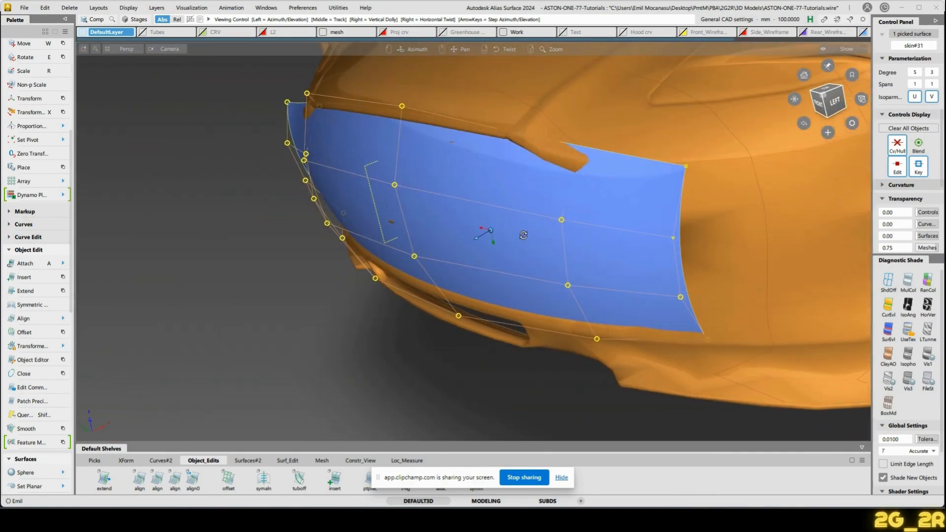
{"action": "left_click", "coordinate": [581, 233]}
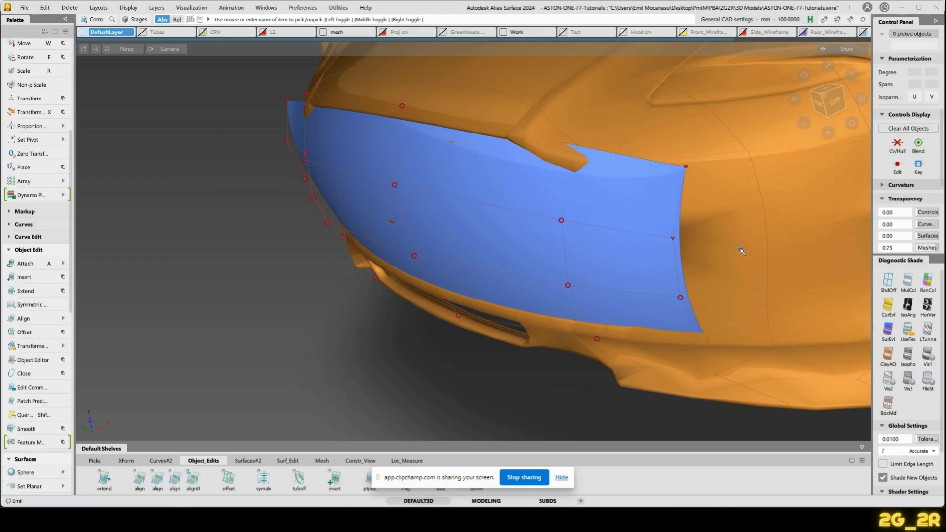
{"action": "left_click_drag", "start_coordinate": [743, 264], "coordinate": [720, 283], "text": "ctrl+shift"}
{"action": "left_click_drag", "start_coordinate": [654, 269], "coordinate": [727, 268]}
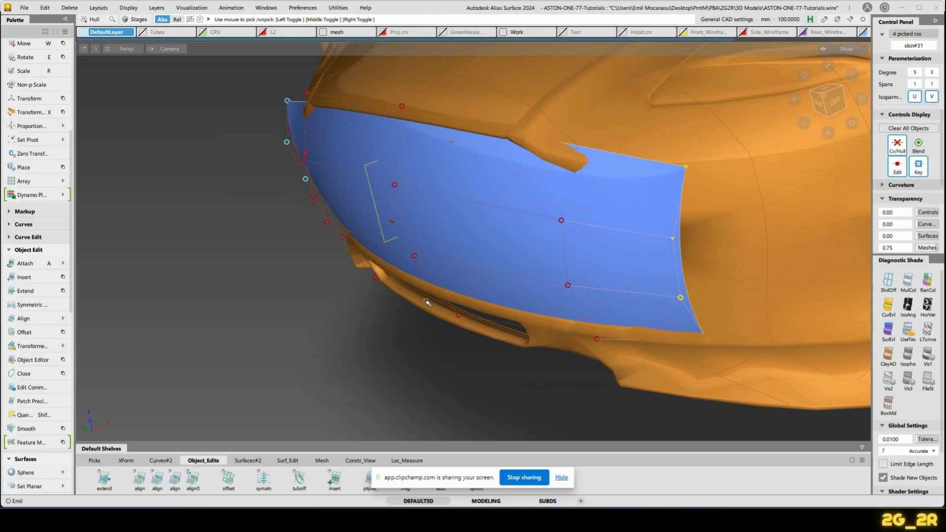
{"action": "key", "text": "x"}
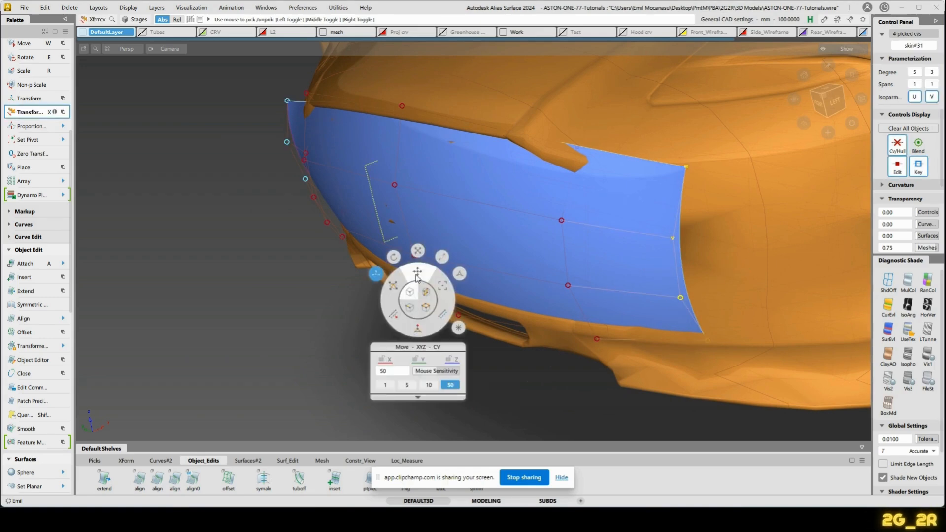
{"action": "left_click", "coordinate": [418, 331]}
{"action": "left_click_drag", "start_coordinate": [394, 367], "coordinate": [262, 401]}
Move the second CV from the top on the grille surface's side edge to follow the mesh, and deselect it.
{"action": "left_click_drag", "start_coordinate": [380, 401], "coordinate": [641, 284]}
{"action": "left_click", "coordinate": [644, 283], "text": "shift"}
{"action": "left_click", "coordinate": [636, 220], "text": "shift"}
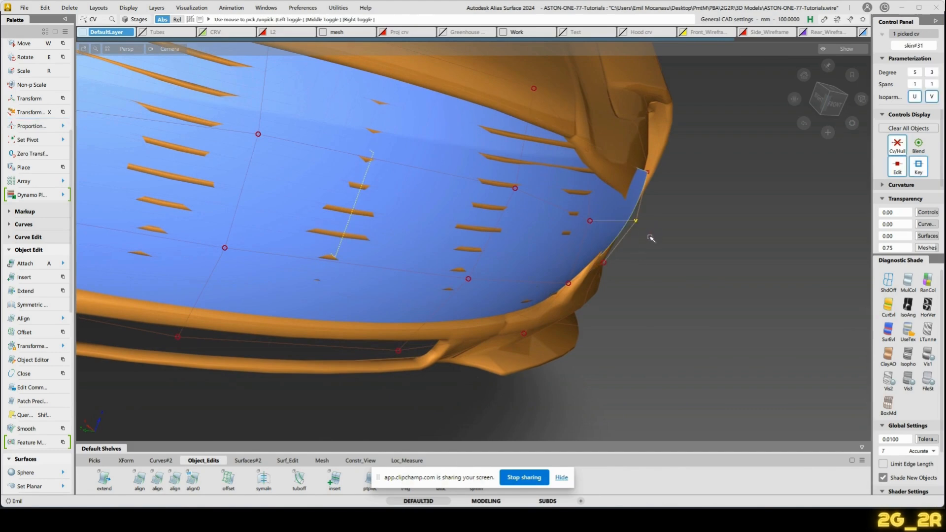
{"action": "key", "text": "Tab"}
{"action": "left_click", "coordinate": [646, 287]}
{"action": "left_click_drag", "start_coordinate": [706, 301], "coordinate": [488, 344]}
{"action": "left_click_drag", "start_coordinate": [581, 306], "coordinate": [613, 261], "text": "alt+shift"}
{"action": "left_click", "coordinate": [572, 233]}
Inspect the grille opening and show all car surfaces together with the mesh and the reshaped grille surface.
{"action": "right_click_drag", "start_coordinate": [561, 234], "coordinate": [469, 196], "text": "alt+shift"}
{"action": "left_click_drag", "start_coordinate": [468, 197], "coordinate": [519, 178], "text": "alt+shift"}
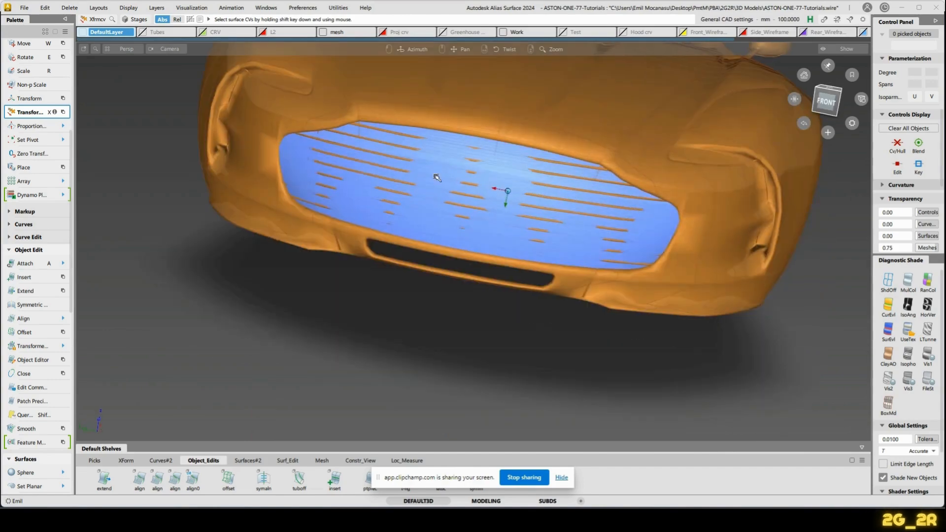
{"action": "left_click_drag", "start_coordinate": [548, 212], "coordinate": [419, 214], "text": "alt+shift"}
{"action": "key", "text": "h"}
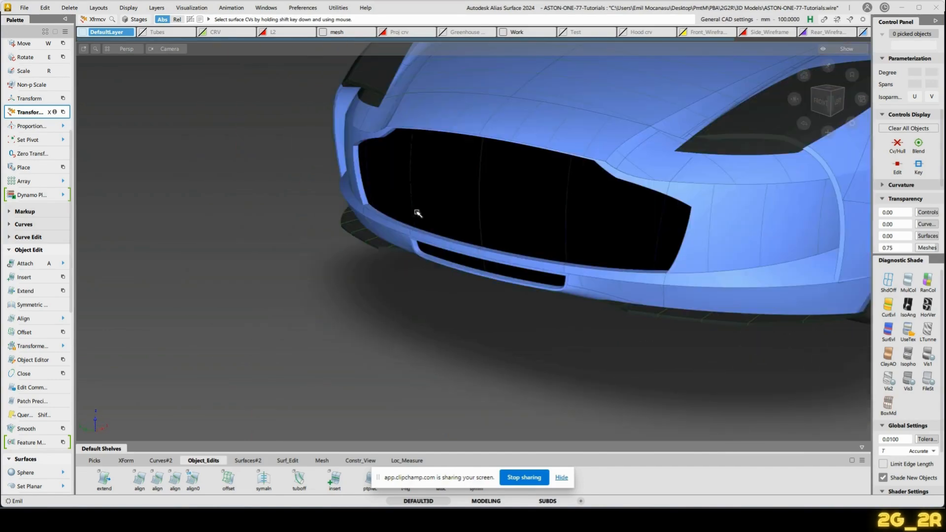
{"action": "right_click_drag", "start_coordinate": [345, 208], "coordinate": [372, 253], "text": "alt+shift"}
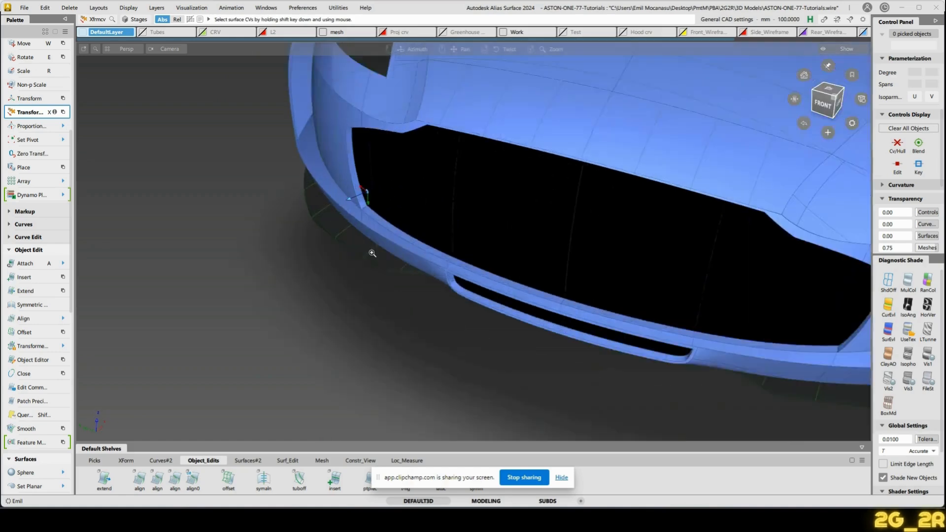
{"action": "left_click_drag", "start_coordinate": [371, 254], "coordinate": [353, 142], "text": "alt+shift"}
{"action": "right_click_drag", "start_coordinate": [353, 142], "coordinate": [320, 179], "text": "alt+shift"}
{"action": "middle_click_drag", "start_coordinate": [321, 179], "coordinate": [370, 170], "text": "alt+shift"}
{"action": "left_click_drag", "start_coordinate": [370, 170], "coordinate": [388, 226], "text": "alt+shift"}
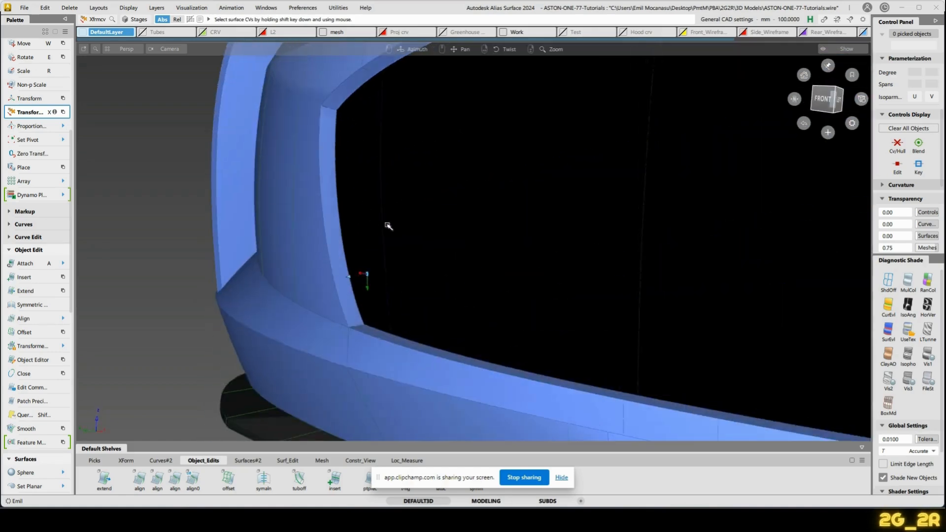
{"action": "right_click_drag", "start_coordinate": [388, 225], "coordinate": [391, 234], "text": "alt+shift"}
{"action": "left_click_drag", "start_coordinate": [391, 234], "coordinate": [370, 238], "text": "alt+shift"}
{"action": "key", "text": "ctrl+z"}
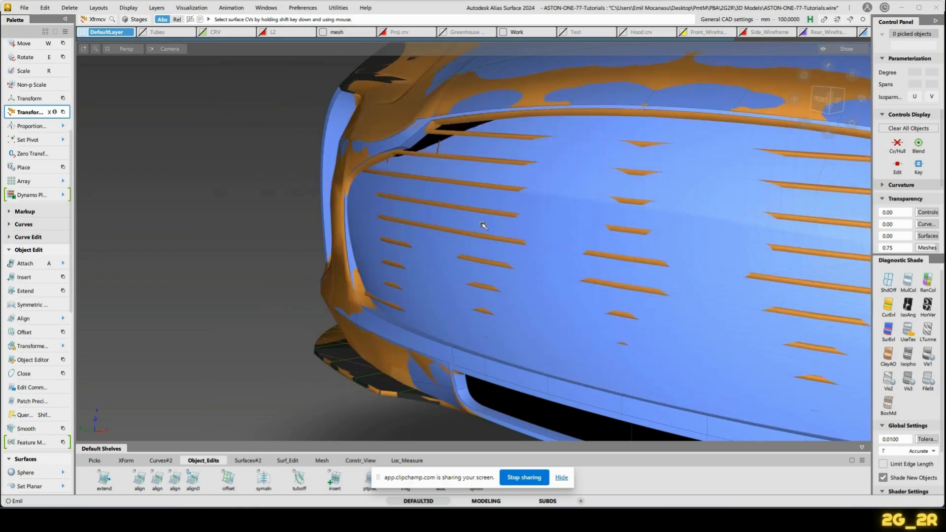
{"action": "left_click_drag", "start_coordinate": [484, 227], "coordinate": [533, 296], "text": "alt+shift"}
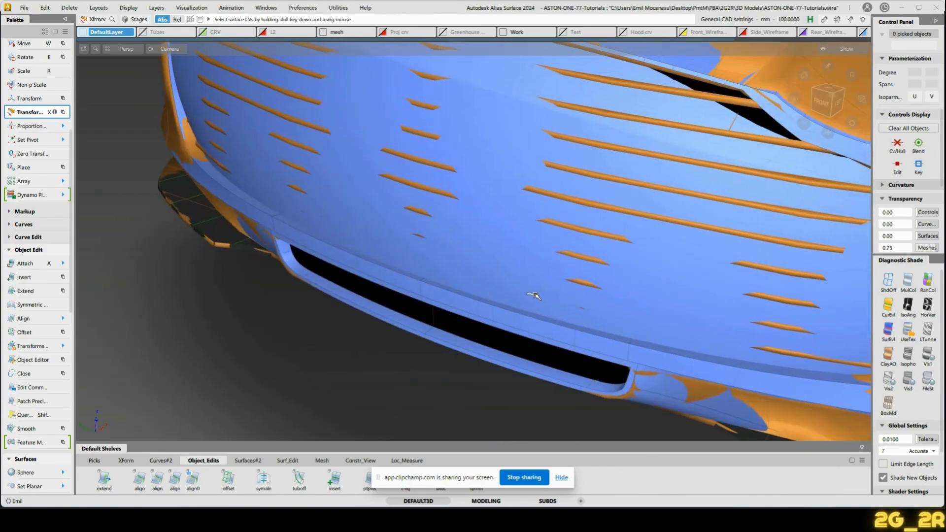
Move the CV at the grille surface's lower side corner in NUV mode to refine the fit to the mesh.
{"action": "left_click", "coordinate": [840, 323]}
{"action": "middle_click_drag", "start_coordinate": [839, 322], "coordinate": [396, 295], "text": "alt+shift"}
{"action": "right_click_drag", "start_coordinate": [395, 295], "coordinate": [405, 285], "text": "ctrl+shift"}
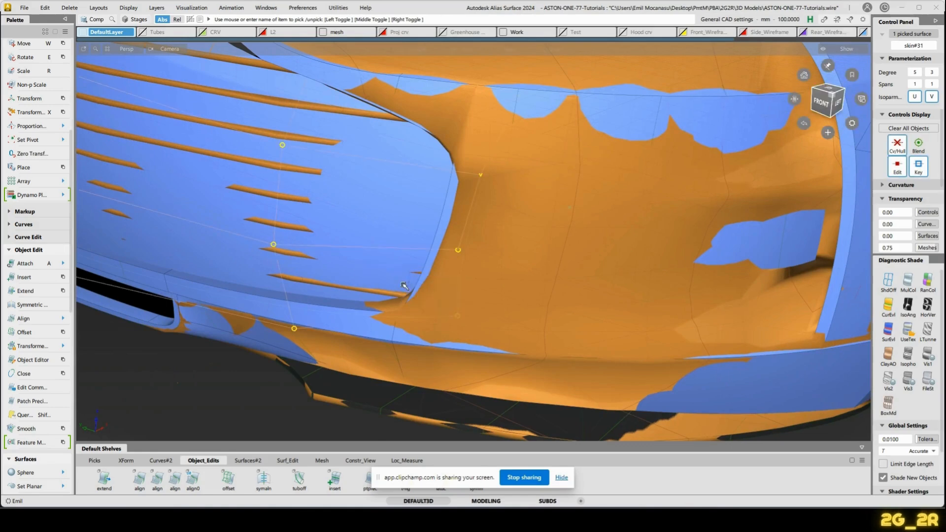
{"action": "left_click_drag", "start_coordinate": [404, 286], "coordinate": [558, 323], "text": "alt+shift"}
{"action": "left_click", "coordinate": [446, 305]}
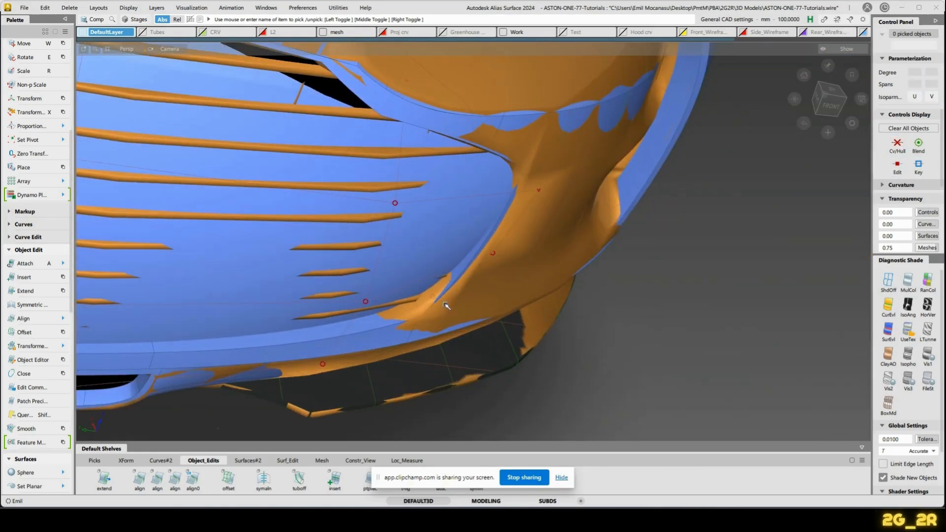
{"action": "left_click", "coordinate": [442, 305]}
{"action": "key", "text": "x"}
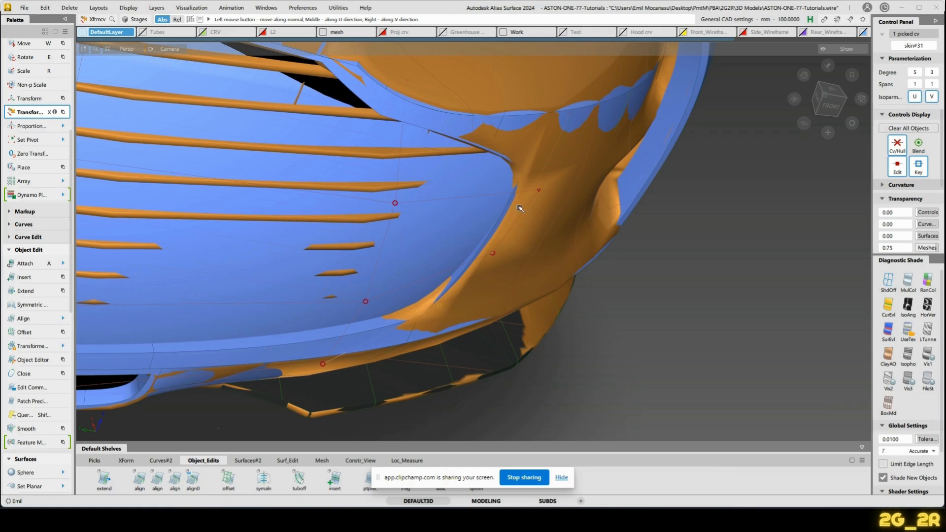
{"action": "left_click_drag", "start_coordinate": [520, 209], "coordinate": [566, 126], "text": "alt+shift"}
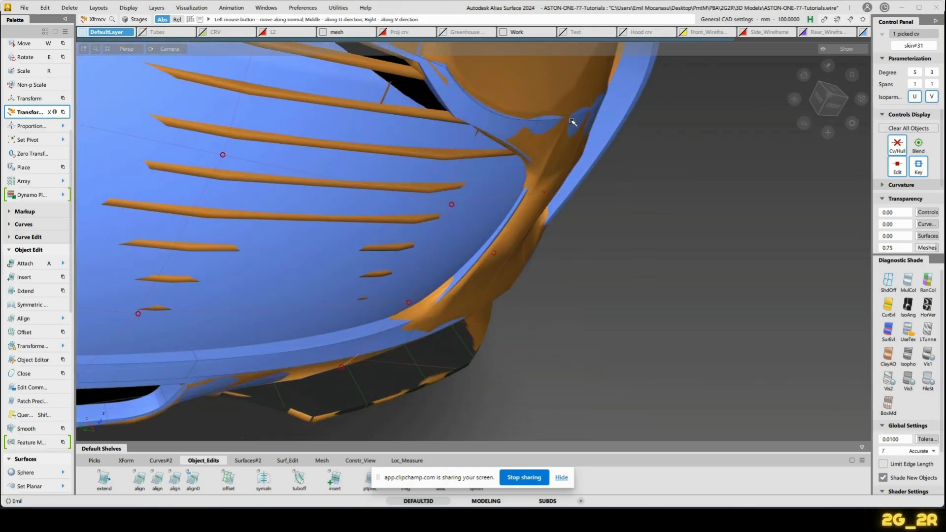
Fine-tune the two middle CVs on the grille surface's side edge and deselect them.
{"action": "left_click_drag", "start_coordinate": [626, 275], "coordinate": [514, 198], "text": "alt+shift"}
{"action": "left_click", "coordinate": [544, 193]}
{"action": "mouse_move", "coordinate": [539, 282]}
{"action": "left_mouse_down"}
{"action": "mouse_move", "coordinate": [499, 286]}
{"action": "mouse_move", "coordinate": [519, 298]}
{"action": "mouse_move", "coordinate": [503, 279]}
{"action": "mouse_move", "coordinate": [525, 272]}
{"action": "left_mouse_up"}
{"action": "left_click", "coordinate": [494, 252]}
{"action": "left_click", "coordinate": [528, 275], "text": "shift"}
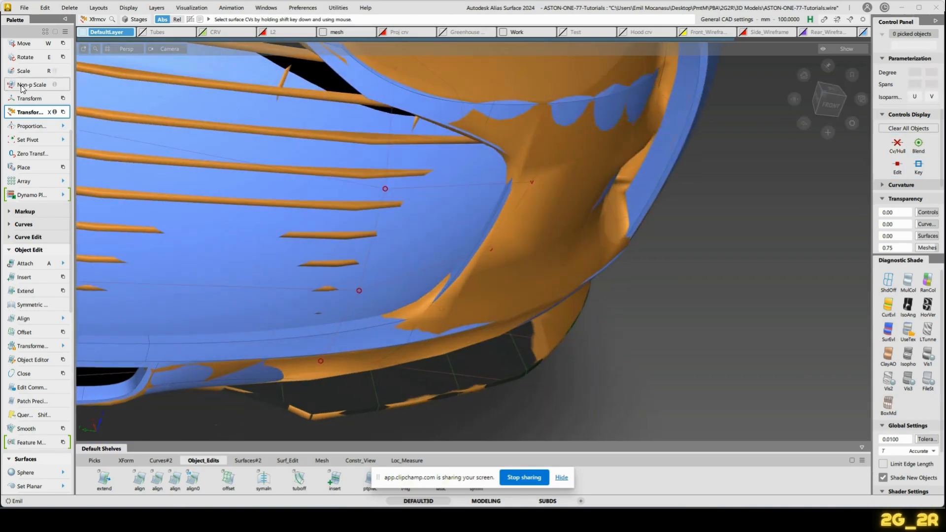
Hide the mesh layer and assign the BlackOut shader to the grille surface.
{"action": "left_click", "coordinate": [323, 33]}
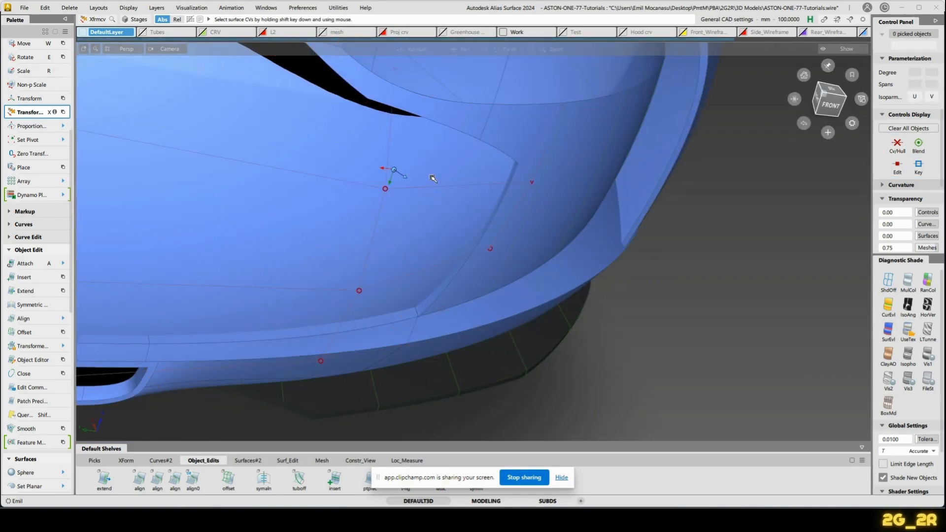
{"action": "mouse_move", "coordinate": [386, 169]}
{"action": "left_mouse_down", "text": "alt+shift"}
{"action": "mouse_move", "coordinate": [543, 237]}
{"action": "mouse_move", "coordinate": [393, 173]}
{"action": "left_mouse_up", "text": "alt+shift"}
{"action": "key", "text": "Escape"}
{"action": "left_click", "coordinate": [371, 186]}
{"action": "right_click_drag", "start_coordinate": [371, 186], "coordinate": [260, 207], "text": "alt+shift"}
{"action": "key", "text": "ctrl+m"}
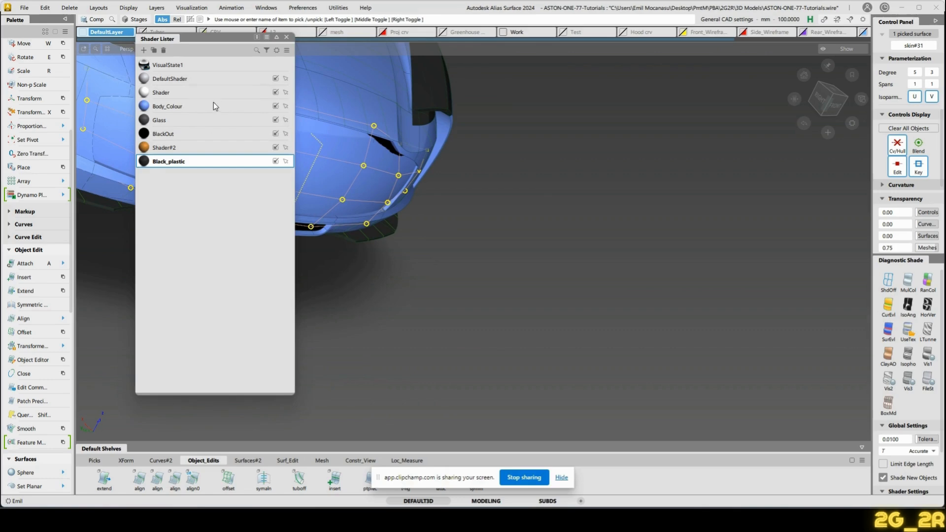
{"action": "left_click", "coordinate": [144, 136]}
{"action": "right_click", "coordinate": [206, 131]}
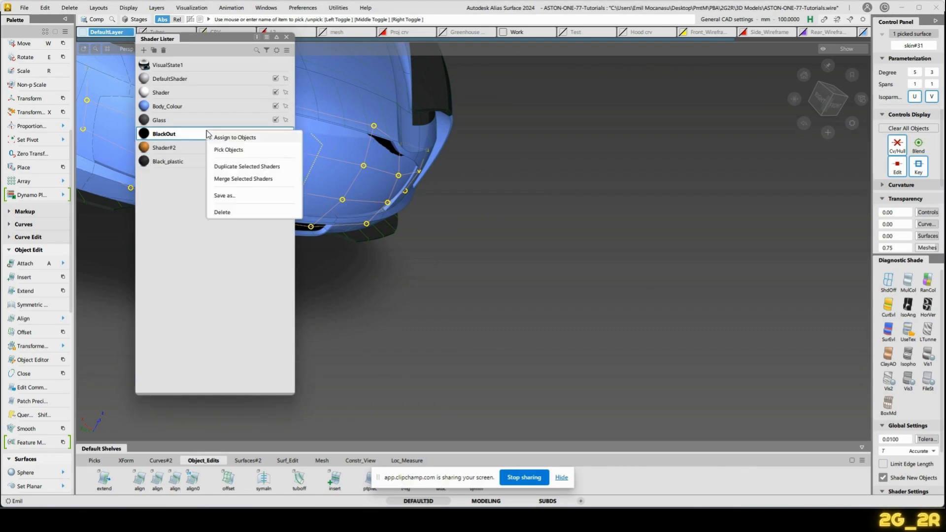
{"action": "left_click", "coordinate": [229, 135]}
{"action": "left_click_drag", "start_coordinate": [374, 197], "coordinate": [498, 217], "text": "alt+shift"}
{"action": "middle_click_drag", "start_coordinate": [498, 217], "coordinate": [609, 296], "text": "alt+shift"}
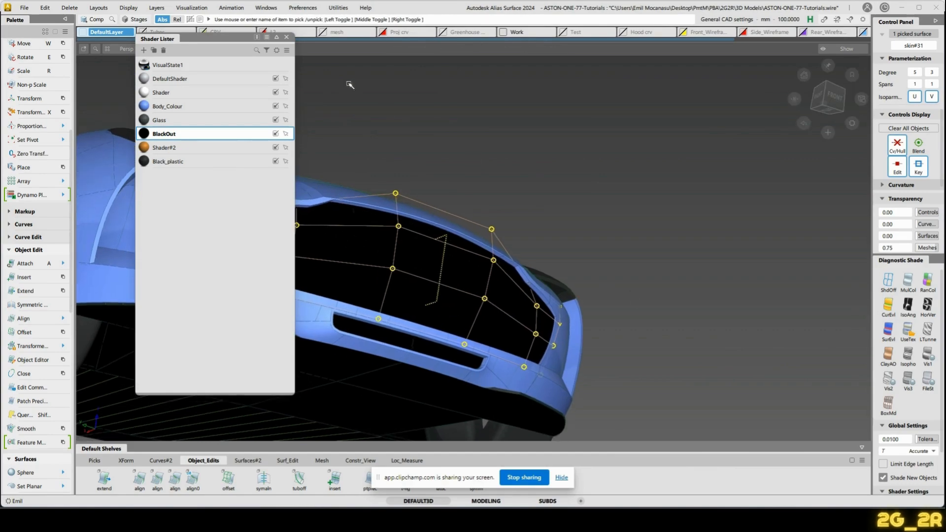
{"action": "left_click", "coordinate": [287, 37]}
Isolate the black grille surface so all other geometry is hidden, and deselect it.
{"action": "left_click_drag", "start_coordinate": [330, 299], "coordinate": [324, 250], "text": "alt+shift"}
{"action": "left_click_drag", "start_coordinate": [689, 240], "coordinate": [638, 144], "text": "alt+shift"}
{"action": "key", "text": "alt+h"}
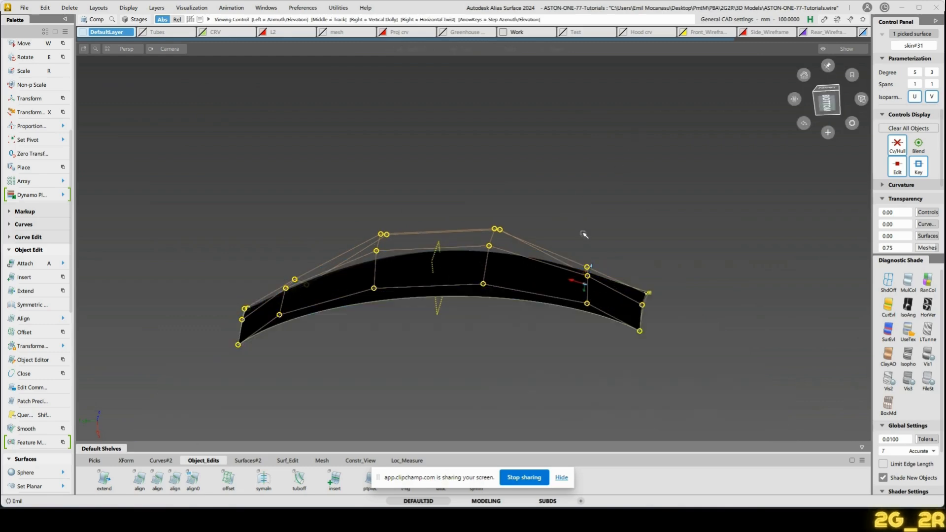
{"action": "left_click_drag", "start_coordinate": [585, 234], "coordinate": [627, 264], "text": "alt+shift"}
{"action": "left_click", "coordinate": [308, 271]}
Move the next-to-end CV on the grille surface's upper edge slightly outward in NUV mode to smooth the hull.
{"action": "key", "text": "c"}
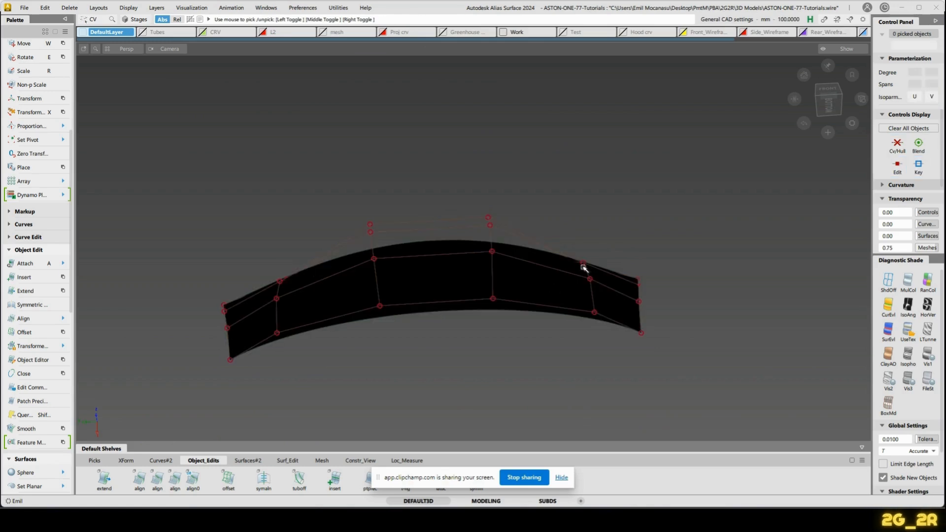
{"action": "left_click", "coordinate": [577, 264]}
{"action": "key", "text": "x"}
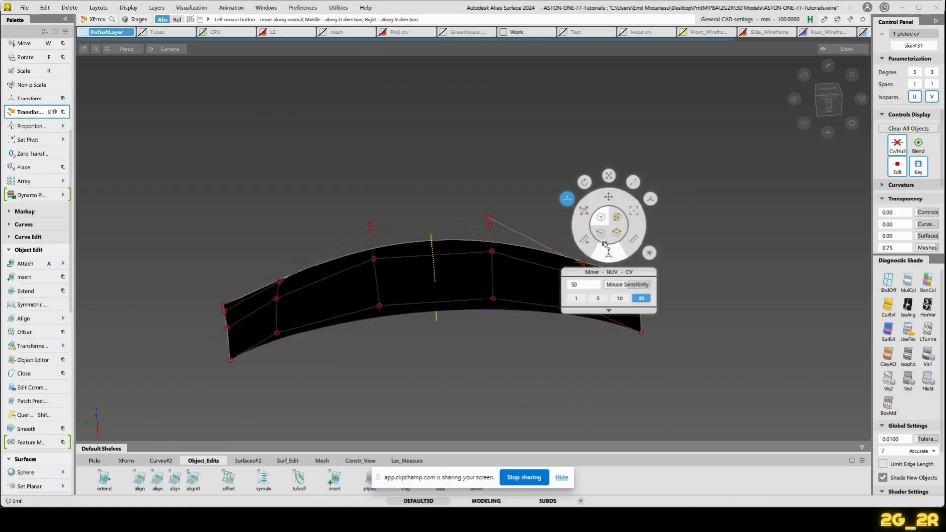
{"action": "left_click_drag", "start_coordinate": [709, 323], "coordinate": [750, 286]}
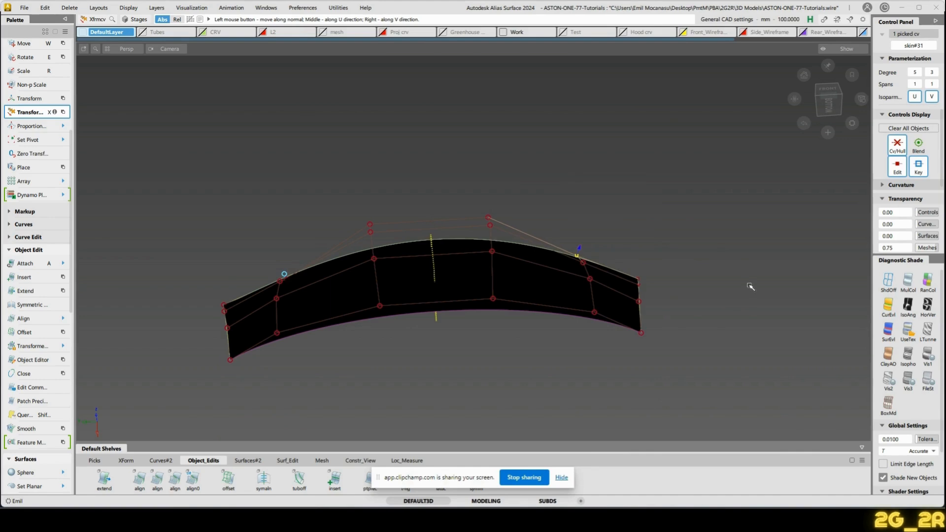
Lower the middle CV on the grille surface's upper edge slightly along its normal, and deselect all CVs in the front view.
{"action": "left_click", "coordinate": [488, 217]}
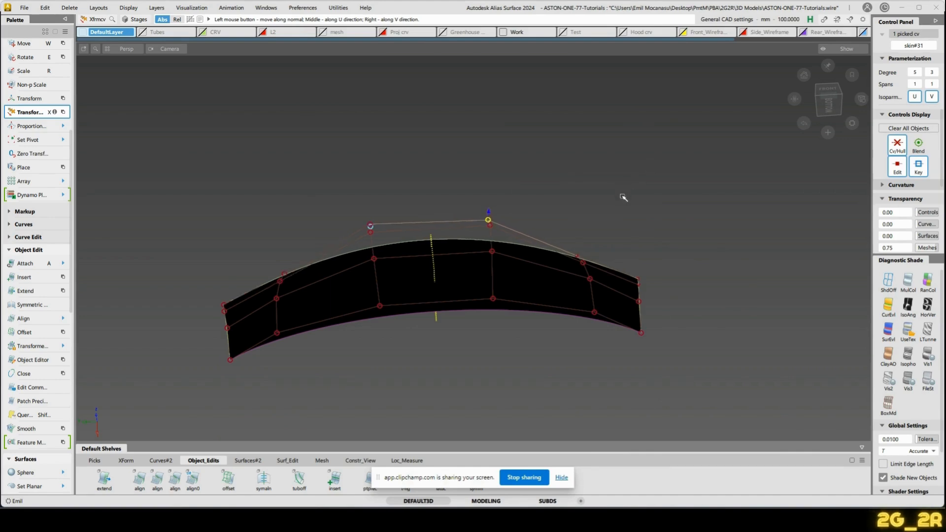
{"action": "left_click_drag", "start_coordinate": [624, 197], "coordinate": [737, 353], "text": "alt+shift"}
{"action": "left_click", "coordinate": [621, 246]}
{"action": "left_click", "coordinate": [593, 263], "text": "shift"}
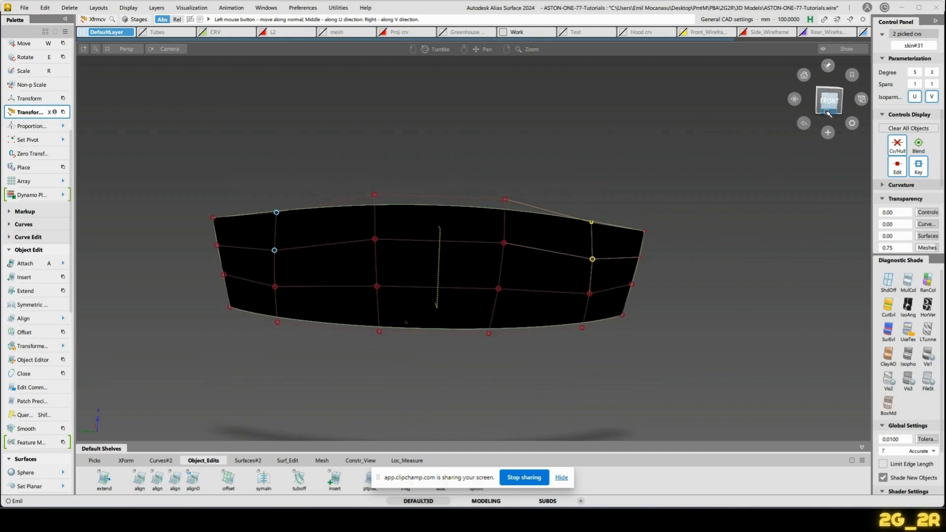
{"action": "left_click", "coordinate": [830, 103]}
{"action": "left_click", "coordinate": [717, 145]}
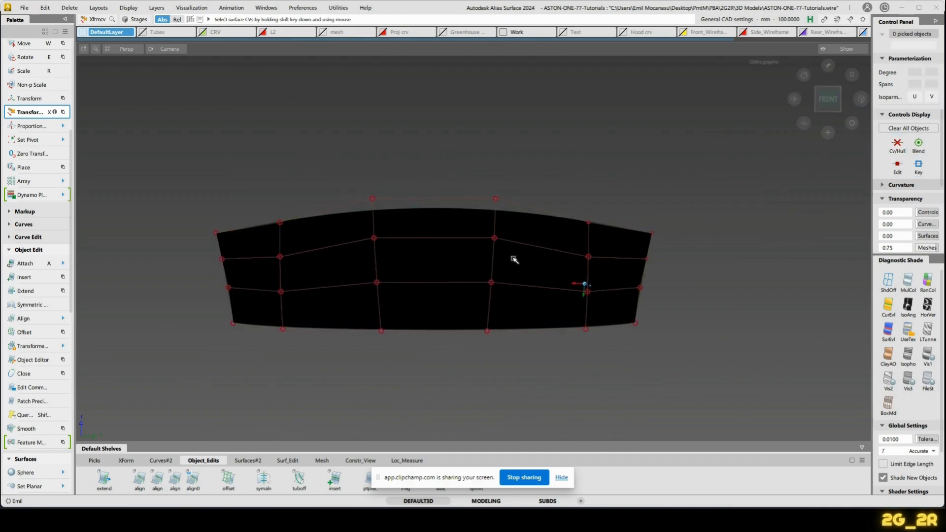
Raise the upper three CVs of the next-to-end column slightly in the front view, with symmetry applied to the opposite side.
{"action": "left_click_drag", "start_coordinate": [274, 207], "coordinate": [290, 306], "text": "shift"}
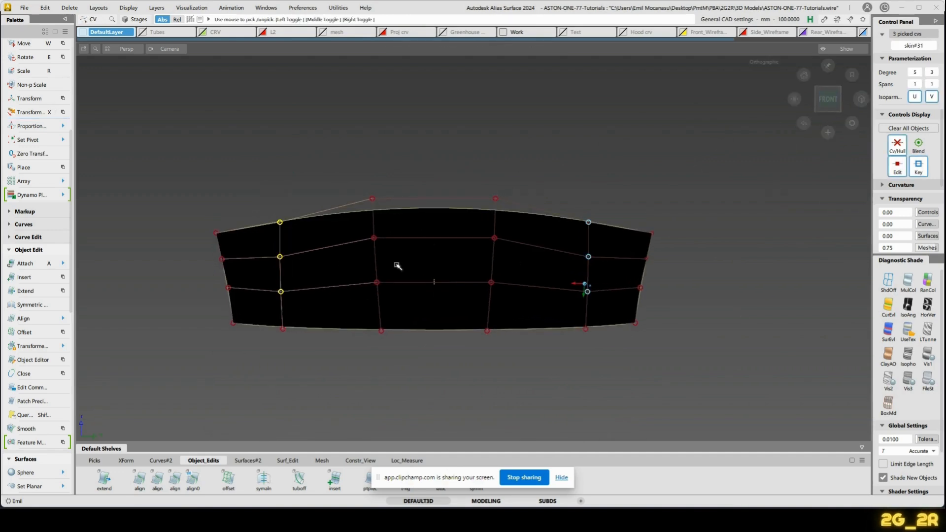
{"action": "key", "text": "x"}
{"action": "key", "text": "space"}
{"action": "left_click", "coordinate": [355, 255]}
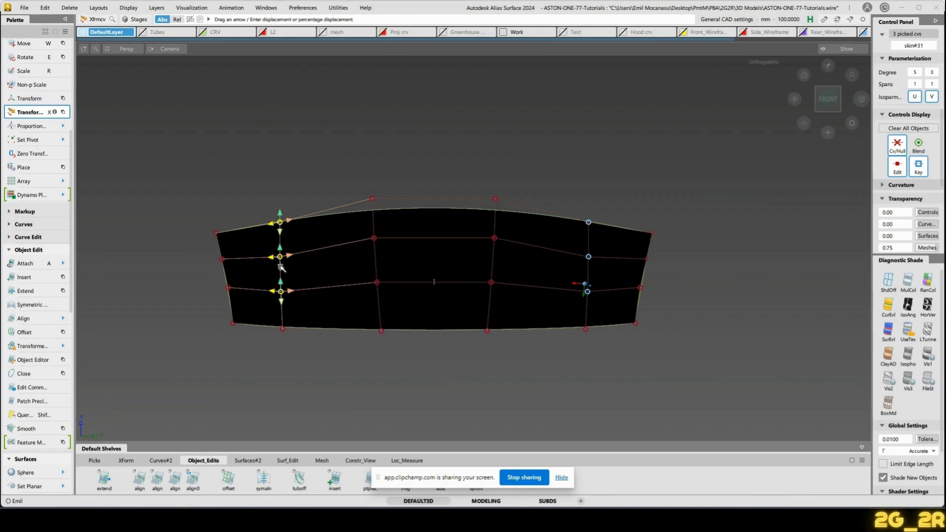
{"action": "left_click_drag", "start_coordinate": [436, 380], "coordinate": [483, 246]}
{"action": "left_click_drag", "start_coordinate": [446, 407], "coordinate": [446, 278]}
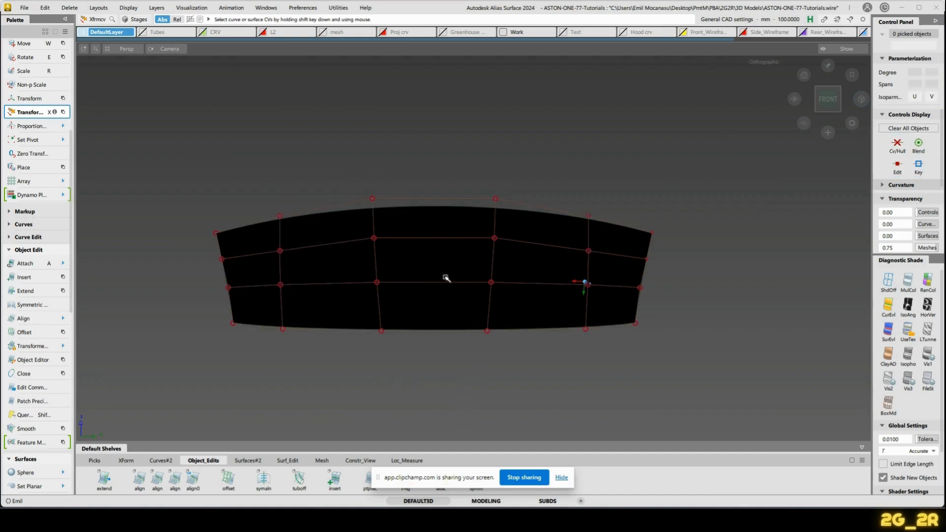
Bring back the hidden car geometry and examine the grille surface against the surrounding bodywork.
{"action": "left_click_drag", "start_coordinate": [694, 300], "coordinate": [653, 314], "text": "alt+shift"}
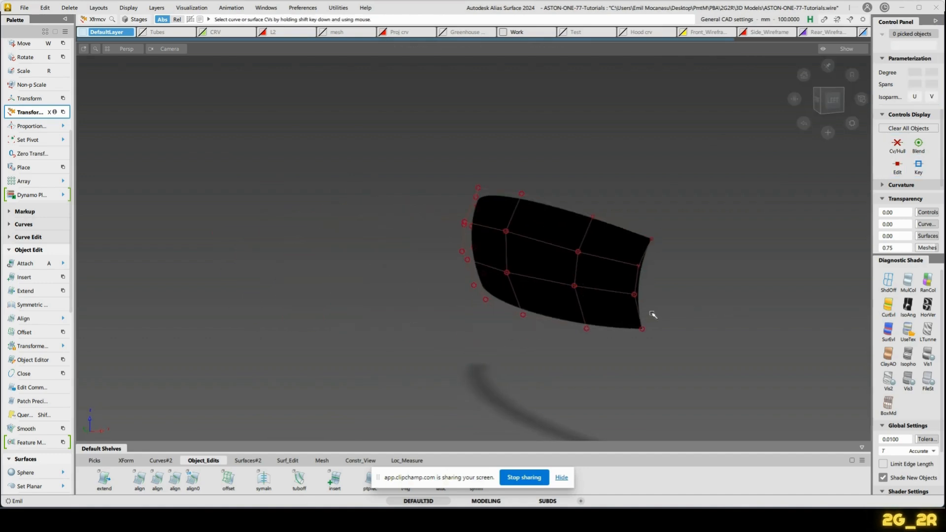
{"action": "key", "text": "alt+t"}
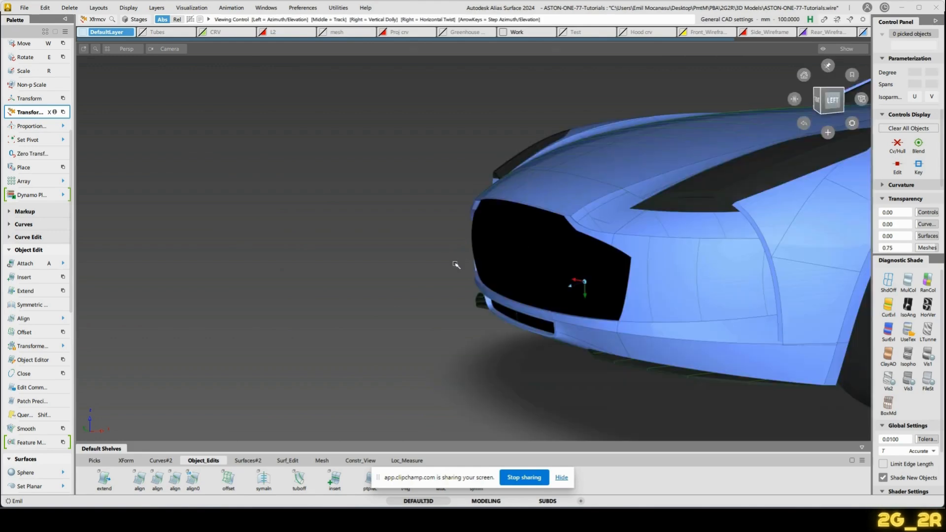
{"action": "mouse_move", "coordinate": [456, 265]}
{"action": "left_mouse_down", "text": "alt+shift"}
{"action": "mouse_move", "coordinate": [838, 253]}
{"action": "mouse_move", "coordinate": [718, 304]}
{"action": "mouse_move", "coordinate": [611, 296]}
{"action": "left_mouse_up", "text": "alt+shift"}
Isolate the black grille surface, deselect it, and show the mesh layer alongside it.
{"action": "left_click_drag", "start_coordinate": [422, 221], "coordinate": [533, 229], "text": "ctrl+shift"}
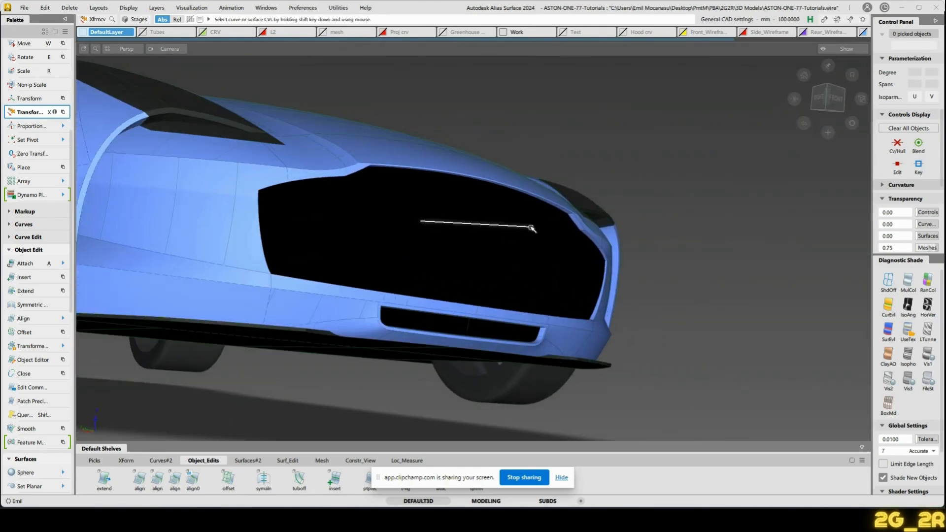
{"action": "left_click", "coordinate": [495, 247]}
{"action": "left_click_drag", "start_coordinate": [729, 298], "coordinate": [448, 277], "text": "alt+shift"}
{"action": "key", "text": "alt+h"}
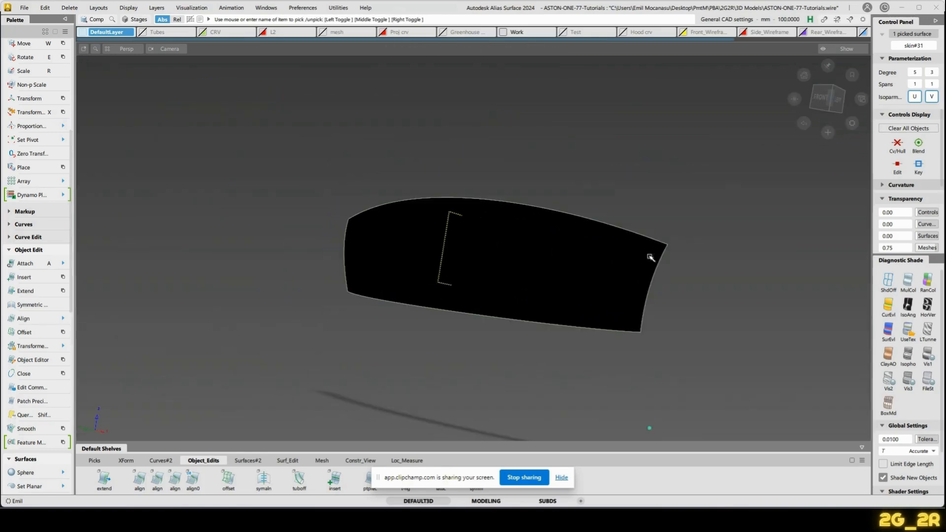
{"action": "left_click", "coordinate": [650, 257]}
{"action": "left_click", "coordinate": [323, 32]}
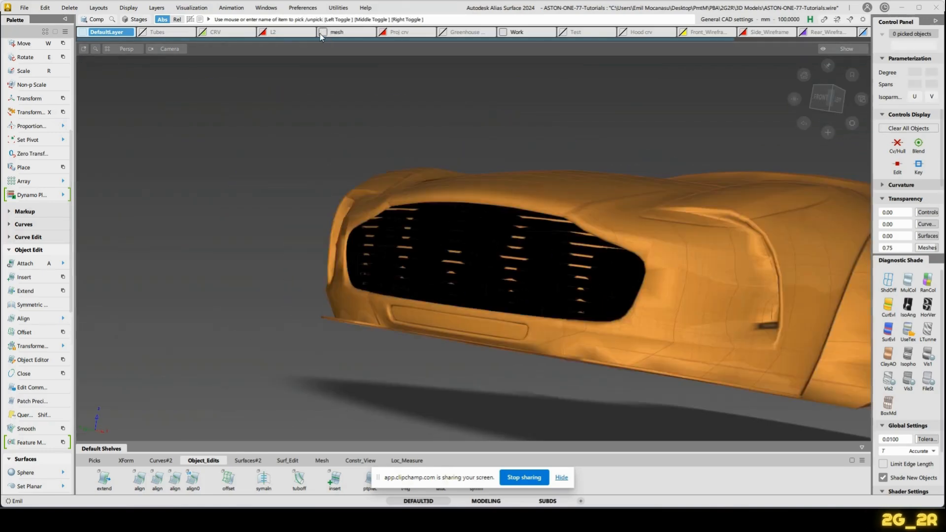
Turn off shading and draw a straight horizontal degree 1 line across the upper grille slat in the left view.
{"action": "left_click", "coordinate": [835, 101], "text": "alt+shift"}
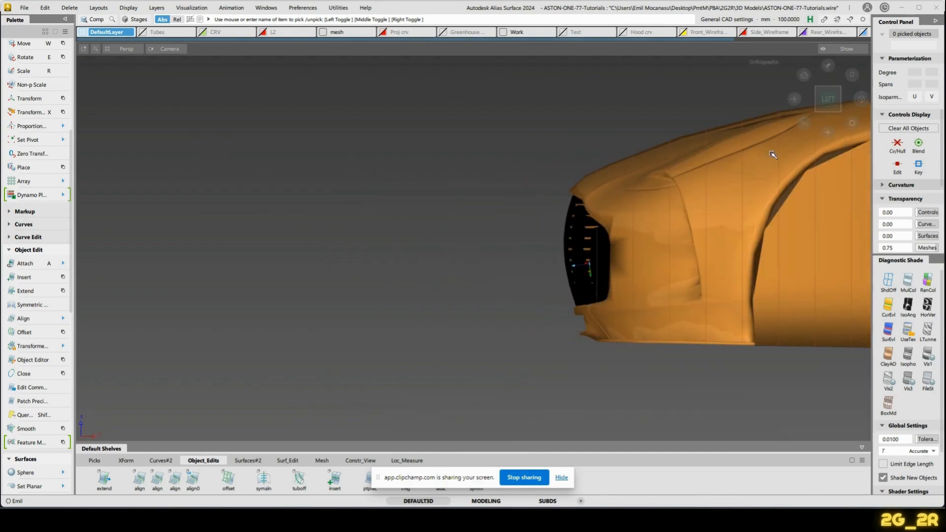
{"action": "scroll", "coordinate": [566, 300], "scroll_direction": "up", "scroll_amount": 5}
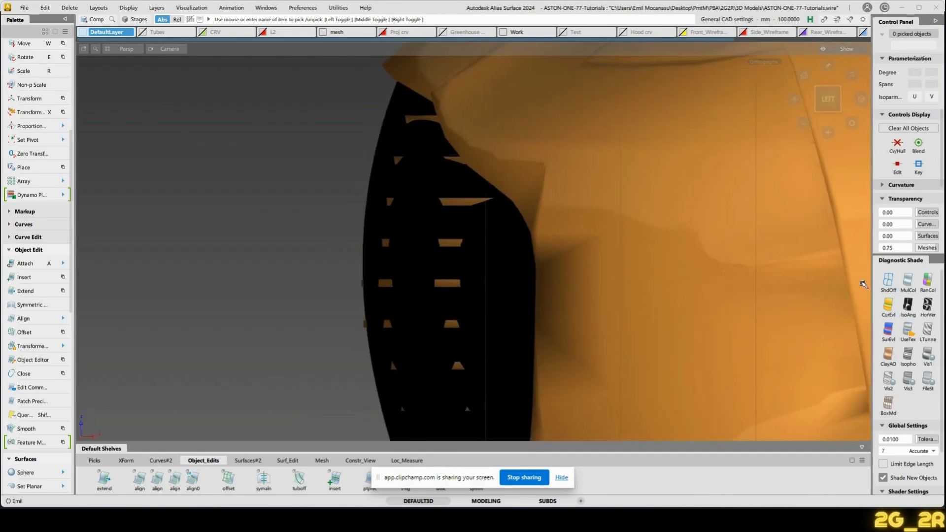
{"action": "left_click", "coordinate": [888, 282]}
{"action": "middle_click_drag", "start_coordinate": [538, 129], "coordinate": [553, 219], "text": "alt+shift"}
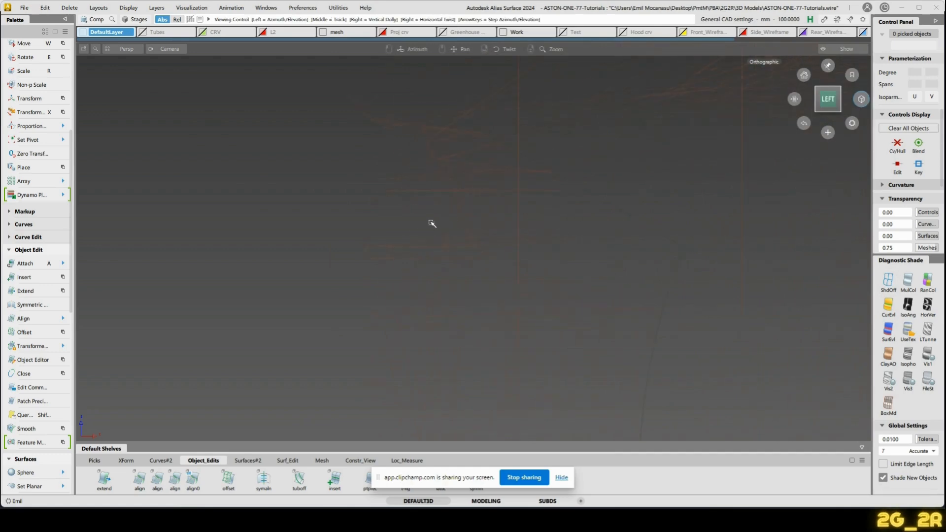
{"action": "key", "text": "c"}
{"action": "left_click", "coordinate": [354, 192]}
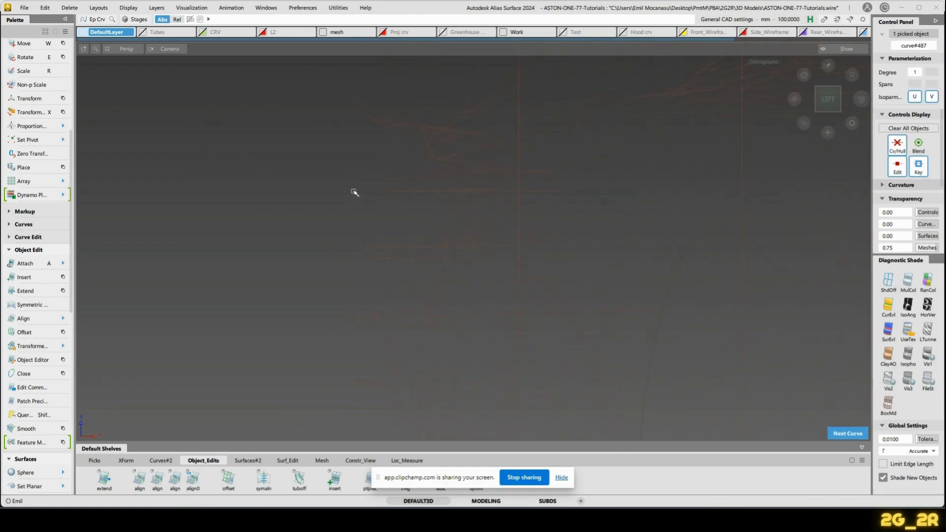
{"action": "left_click", "coordinate": [696, 192]}
{"action": "left_click_drag", "start_coordinate": [698, 193], "coordinate": [699, 191]}
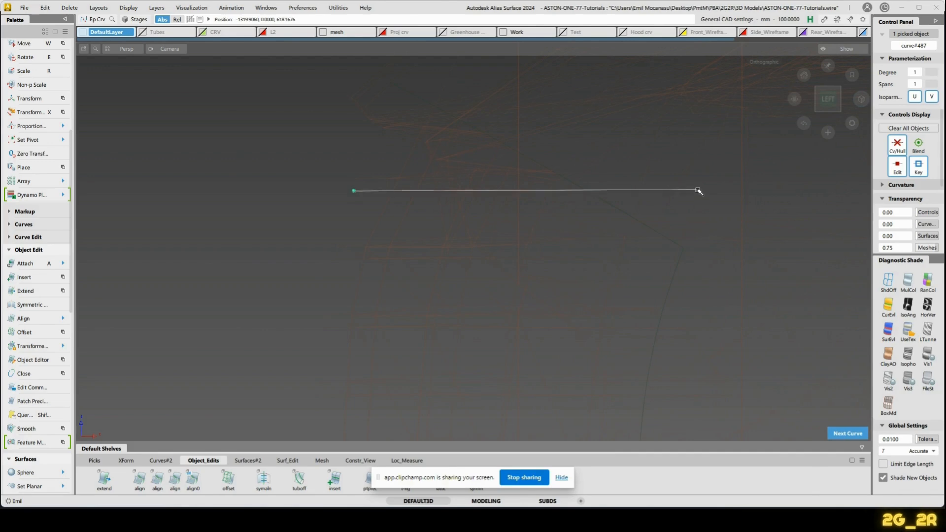
{"action": "key", "text": "space"}
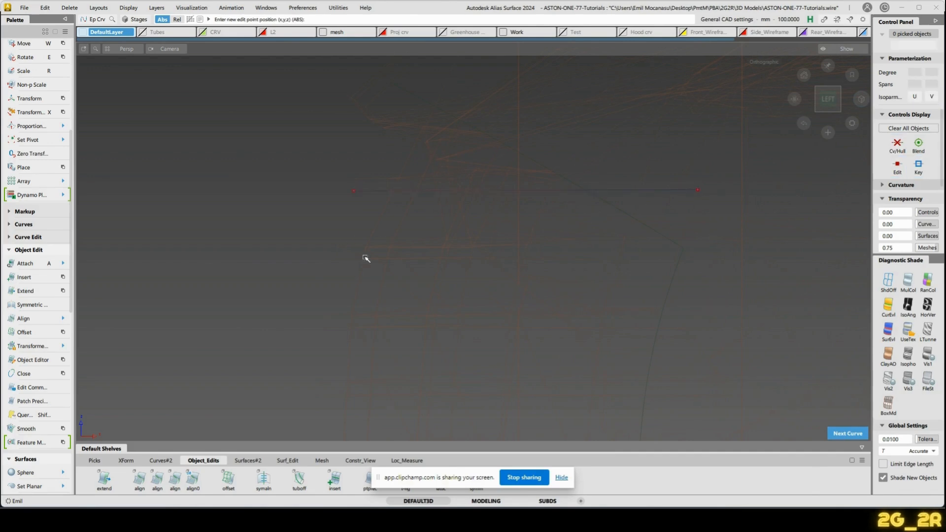
Move the slat line slightly forward so it extends further beyond the front of the grille.
{"action": "left_click_drag", "start_coordinate": [369, 251], "coordinate": [369, 223], "text": "ctrl+shift"}
{"action": "left_click_drag", "start_coordinate": [364, 180], "coordinate": [435, 260]}
{"action": "key", "text": "w"}
{"action": "left_click_drag", "start_coordinate": [244, 205], "coordinate": [225, 206]}
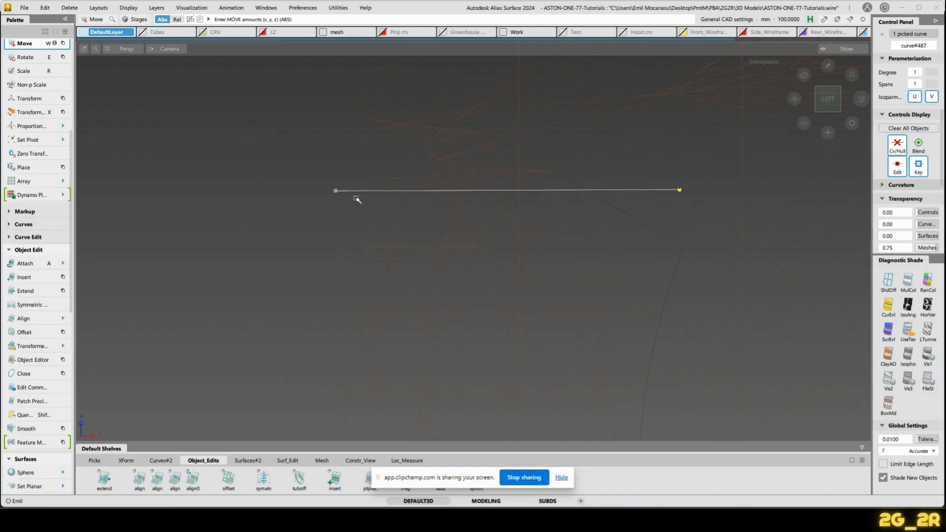
{"action": "key", "text": "space"}
Duplicate the slat line and move the copy down to the next slat of the reference mesh.
{"action": "left_click_drag", "start_coordinate": [348, 256], "coordinate": [347, 192], "text": "ctrl+shift"}
{"action": "left_click_drag", "start_coordinate": [335, 179], "coordinate": [362, 214]}
{"action": "key", "text": "ctrl+v"}
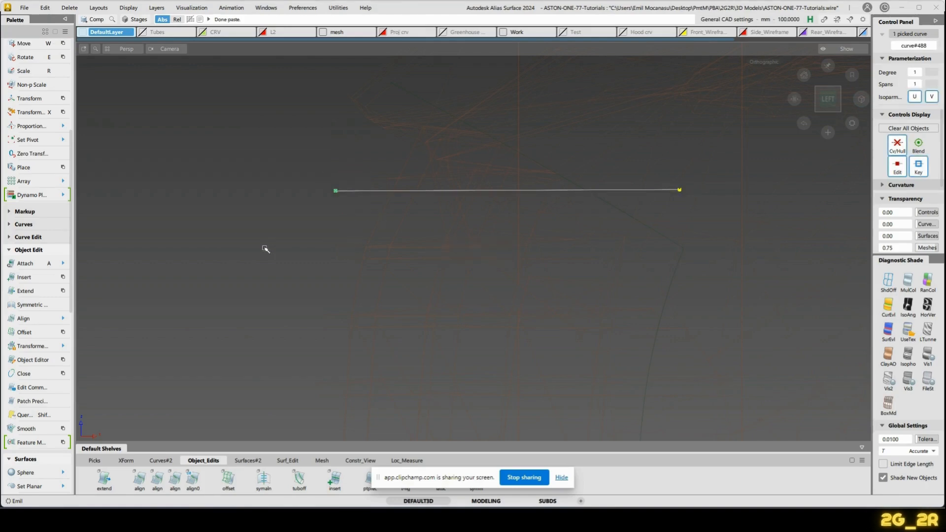
{"action": "key", "text": "w"}
{"action": "left_click_drag", "start_coordinate": [256, 212], "coordinate": [248, 277]}
{"action": "right_click_drag", "start_coordinate": [260, 280], "coordinate": [264, 297], "text": "alt+shift"}
{"action": "middle_click_drag", "start_coordinate": [287, 399], "coordinate": [314, 305], "text": "alt+shift"}
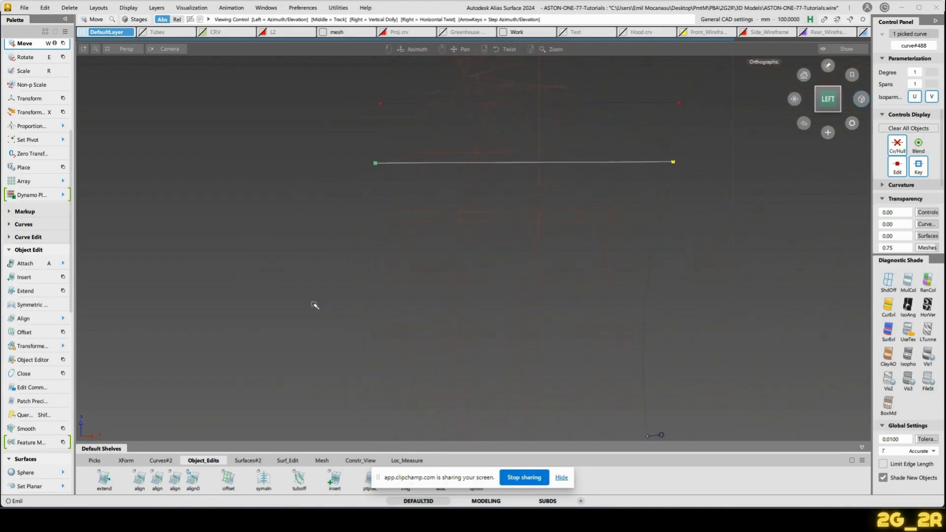
{"action": "right_click_drag", "start_coordinate": [314, 306], "coordinate": [367, 308], "text": "alt+shift"}
{"action": "middle_click_drag", "start_coordinate": [368, 313], "coordinate": [416, 307], "text": "alt+shift"}
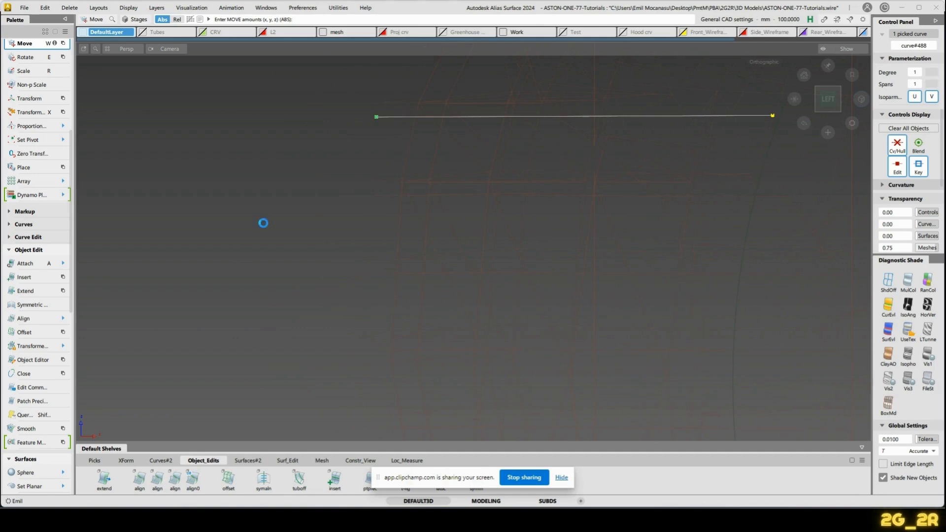
Paste two more copies of the slat line, place each one slat lower and slightly further forward, and deselect.
{"action": "key", "text": "ctrl+v"}
{"action": "left_click_drag", "start_coordinate": [249, 212], "coordinate": [233, 263]}
{"action": "left_click", "coordinate": [405, 262]}
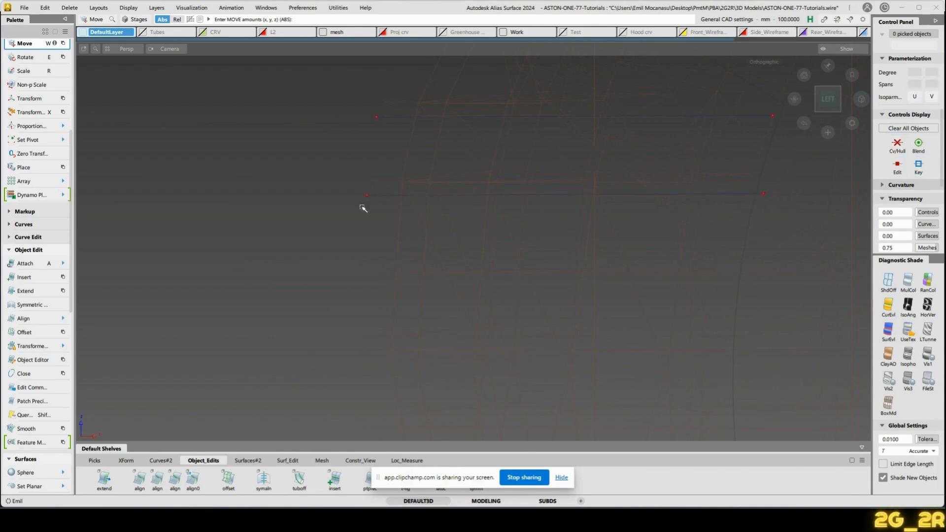
{"action": "key", "text": "ctrl+v"}
{"action": "left_click_drag", "start_coordinate": [302, 177], "coordinate": [280, 322]}
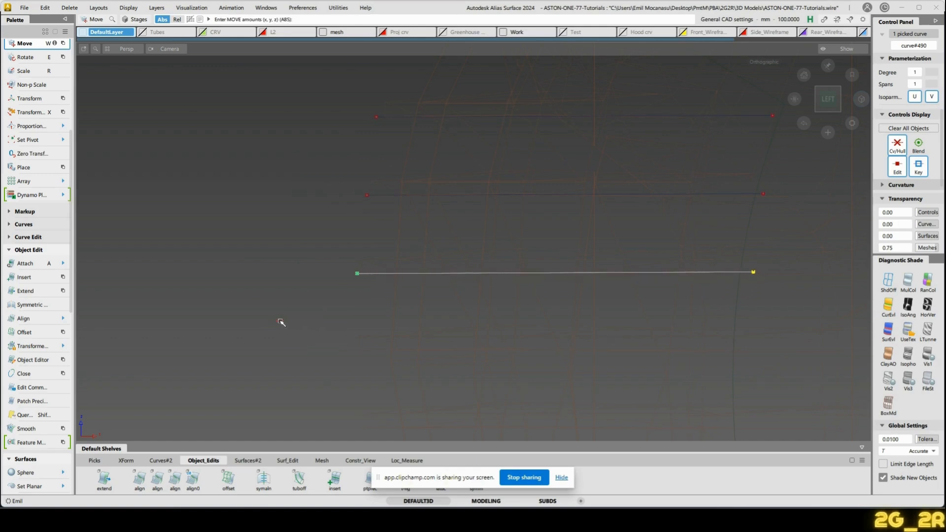
{"action": "left_click", "coordinate": [712, 306]}
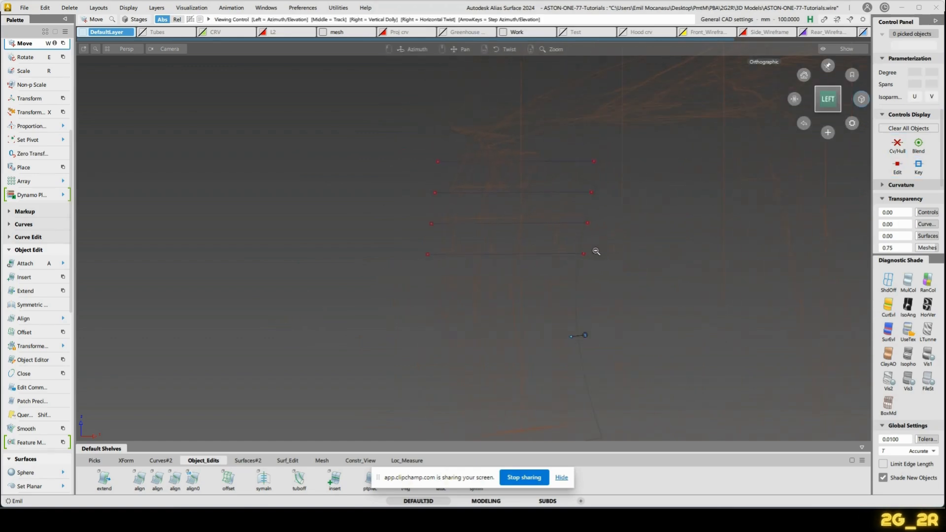
Delete the three lower copies of the slat line, keeping only the original line.
{"action": "left_click_drag", "start_coordinate": [481, 349], "coordinate": [502, 209], "text": "ctrl+shift"}
{"action": "left_click_drag", "start_coordinate": [411, 182], "coordinate": [476, 270]}
{"action": "mouse_move", "coordinate": [371, 282]}
{"action": "left_mouse_down", "text": "alt+shift"}
{"action": "mouse_move", "coordinate": [582, 304]}
{"action": "mouse_move", "coordinate": [434, 276]}
{"action": "left_mouse_up", "text": "alt+shift"}
{"action": "key", "text": "Delete"}
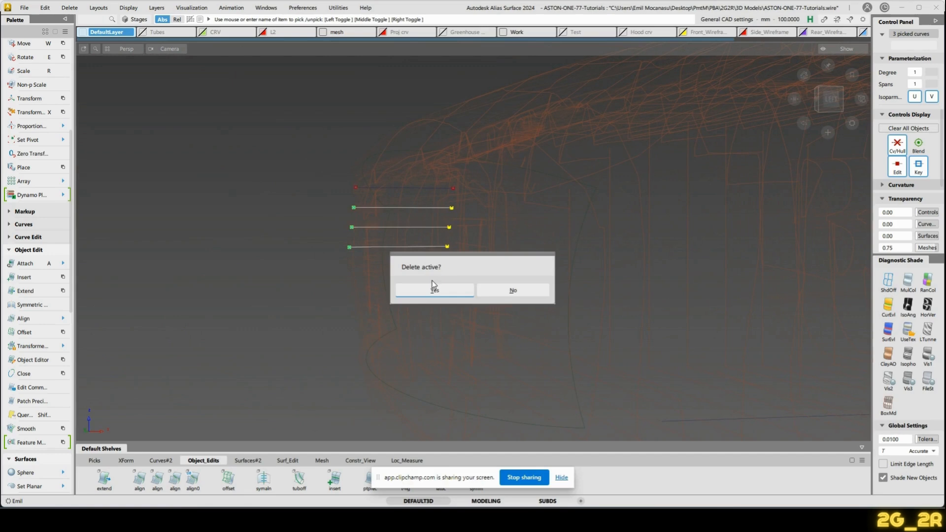
{"action": "key", "text": "Return"}
Build a linear Array of the original slat line in the XZ plane with 5 items at 100 spacing on both axes.
{"action": "left_click", "coordinate": [832, 102]}
{"action": "left_click_drag", "start_coordinate": [422, 338], "coordinate": [436, 238], "text": "ctrl+shift"}
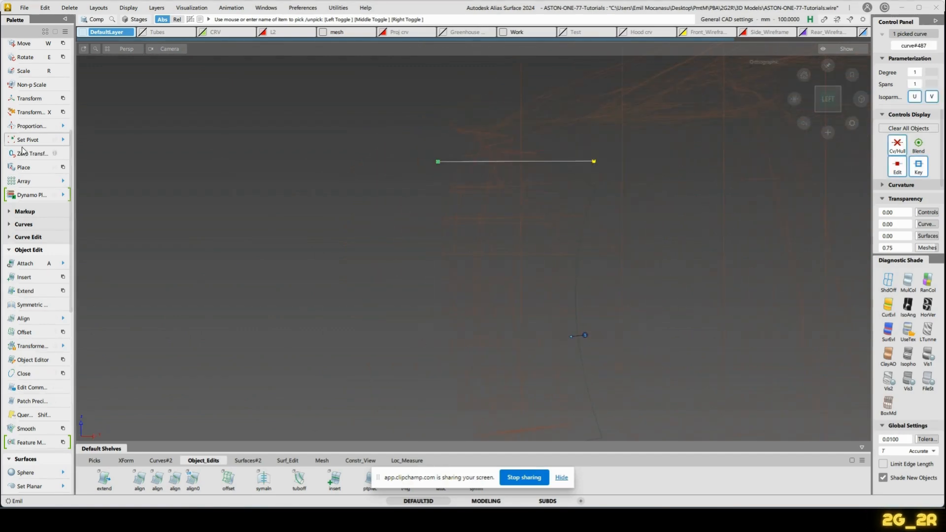
{"action": "left_click", "coordinate": [25, 181]}
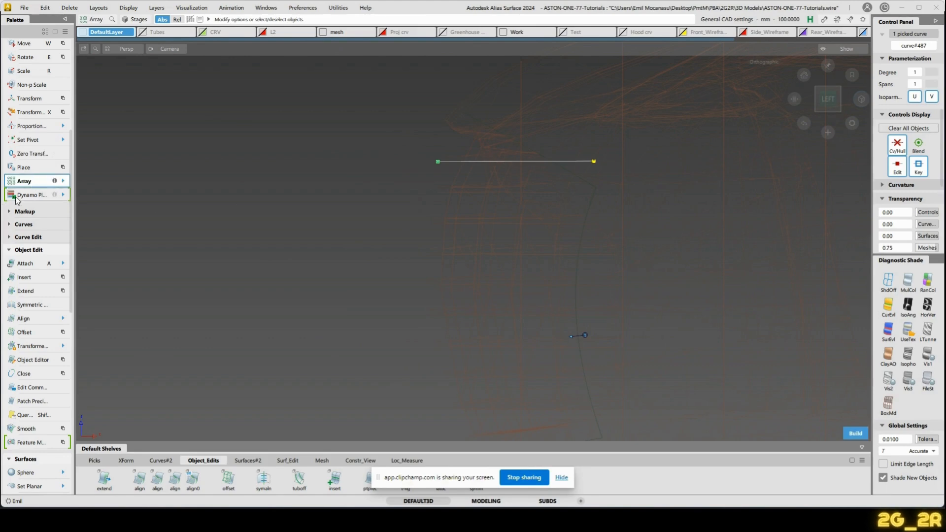
{"action": "left_click_drag", "start_coordinate": [298, 187], "coordinate": [190, 127]}
{"action": "right_click_drag", "start_coordinate": [465, 197], "coordinate": [479, 285], "text": "alt+shift"}
{"action": "middle_click_drag", "start_coordinate": [479, 285], "coordinate": [494, 247], "text": "alt+shift"}
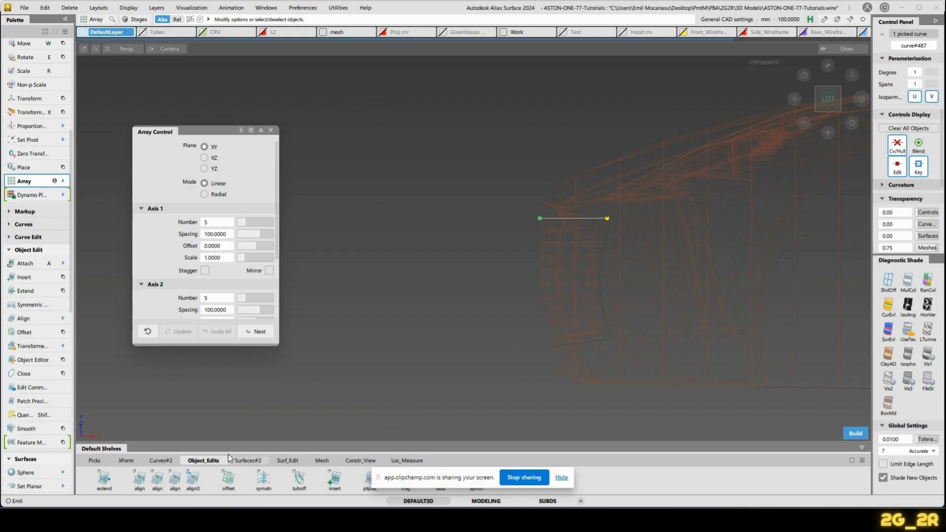
{"action": "left_click", "coordinate": [204, 157]}
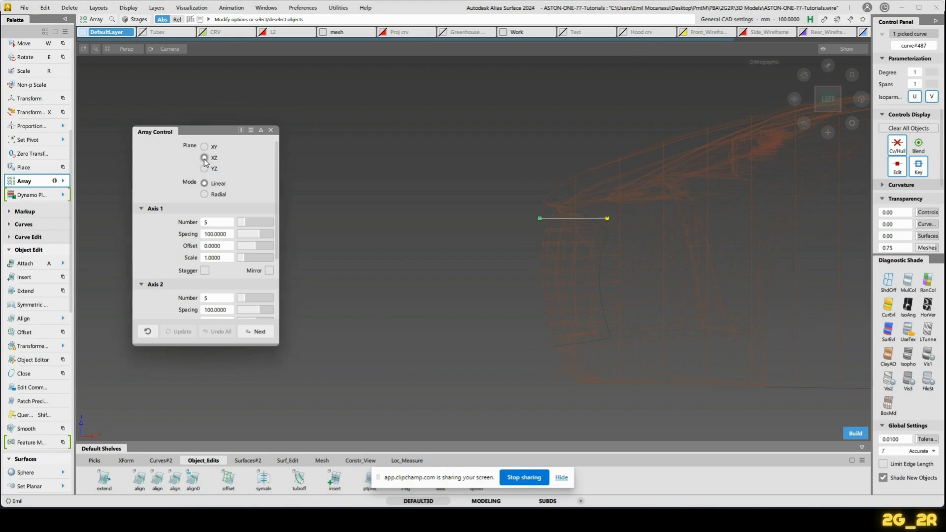
{"action": "left_click", "coordinate": [856, 434]}
Check the array in perspective, return to the left view, and set the Axis 2 number to 1.
{"action": "left_click_drag", "start_coordinate": [640, 274], "coordinate": [499, 302], "text": "alt+shift"}
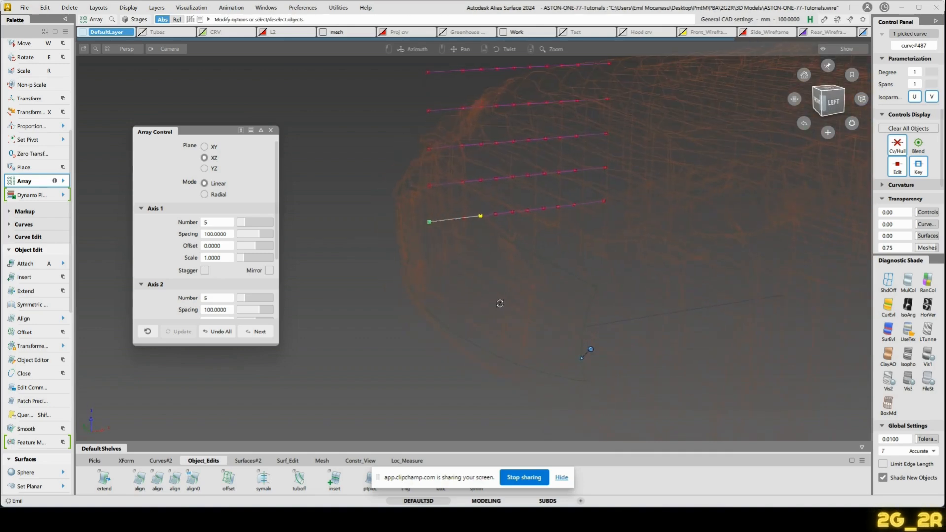
{"action": "left_click", "coordinate": [833, 101]}
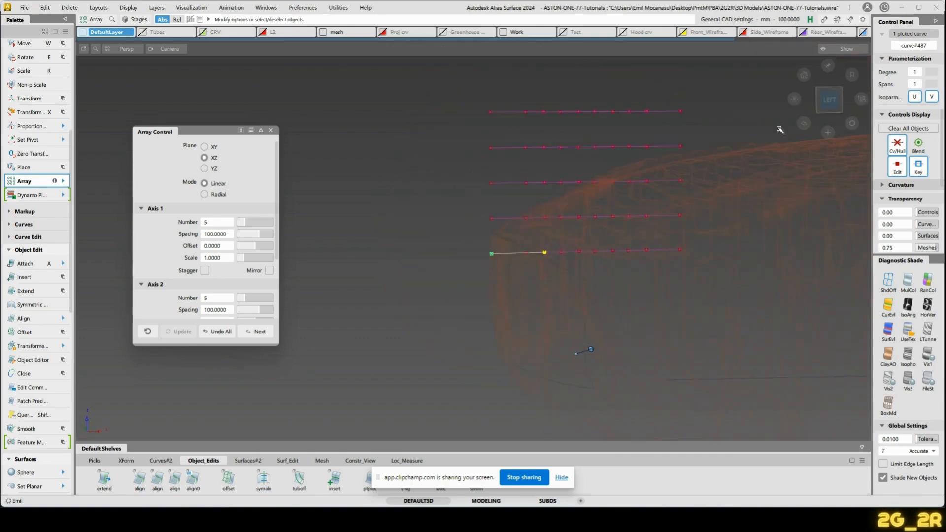
{"action": "left_click", "coordinate": [215, 297]}
{"action": "type", "text": "1"}
{"action": "key", "text": "Return"}
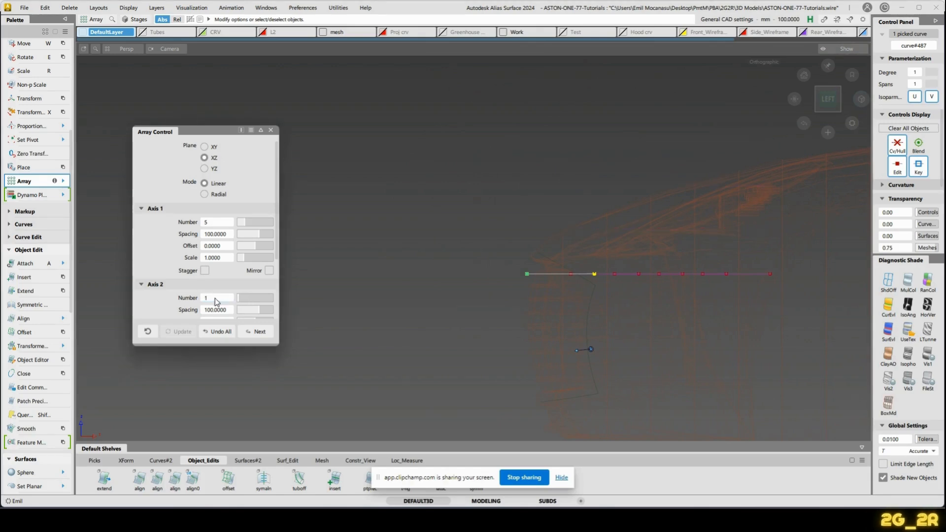
Set the array's Axis 2 number to 5, its Axis 1 number to 1 and the Axis 1 spacing to -100.
{"action": "left_click", "coordinate": [214, 298]}
{"action": "type", "text": "5"}
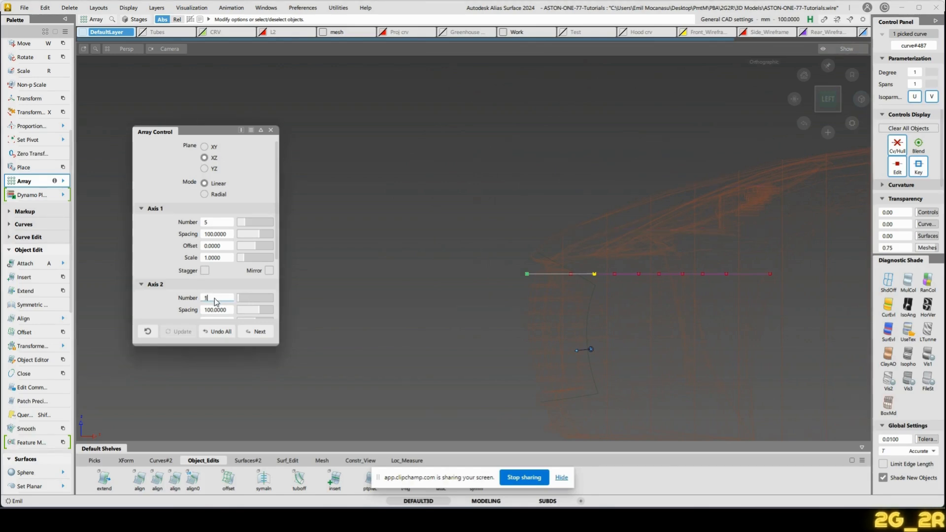
{"action": "key", "text": "Return"}
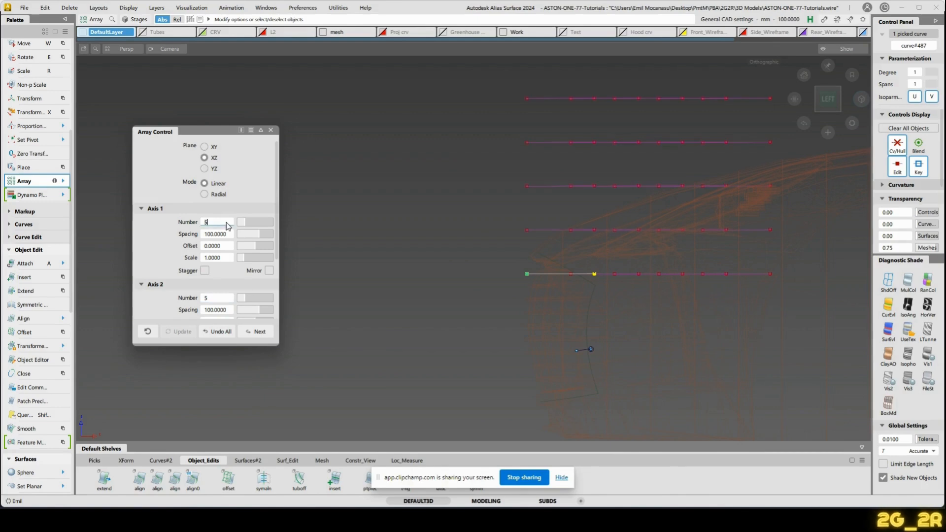
{"action": "key", "text": "Return"}
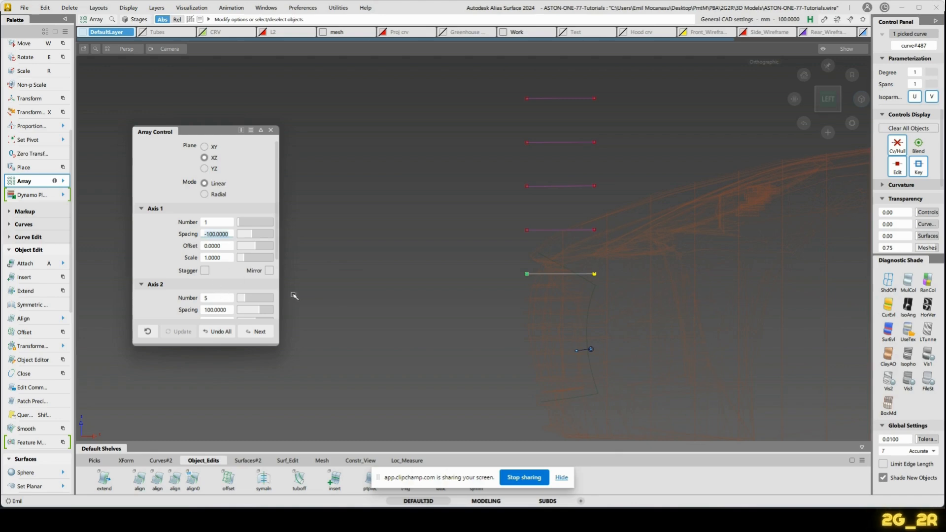
Try Axis 2 spacings of -100, -50 and -35 to run the slat-line array downward over the grille mesh.
{"action": "scroll", "coordinate": [168, 268], "scroll_direction": "down", "scroll_amount": 3}
{"action": "double_click", "coordinate": [206, 234]}
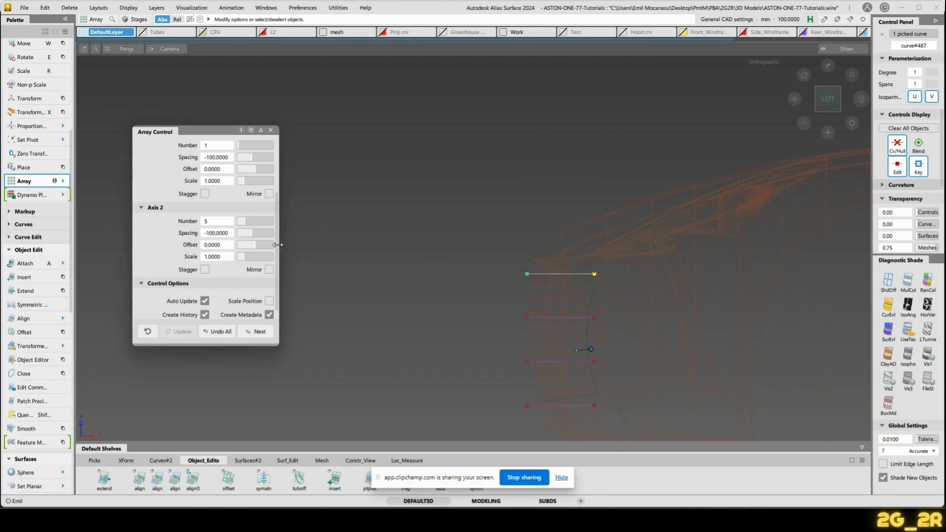
{"action": "left_click_drag", "start_coordinate": [245, 236], "coordinate": [251, 235]}
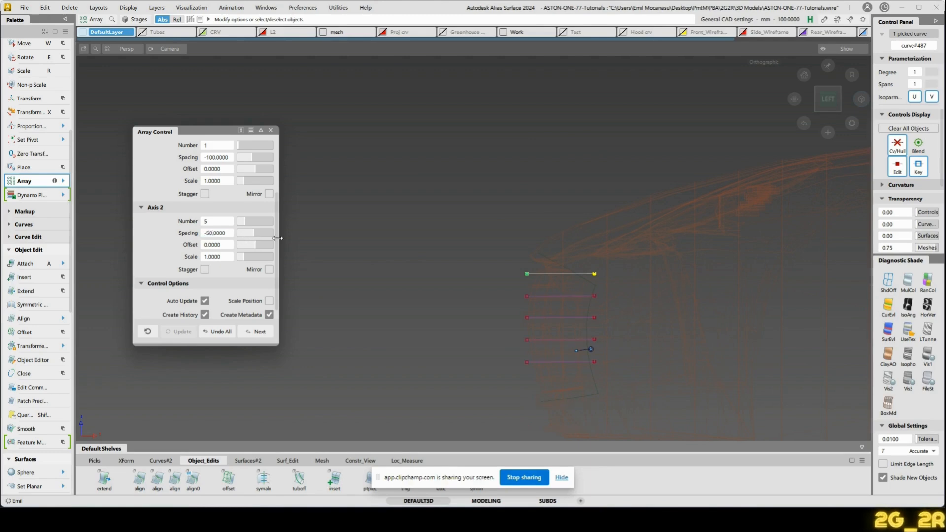
{"action": "right_click_drag", "start_coordinate": [517, 306], "coordinate": [563, 231], "text": "alt+shift"}
{"action": "right_click_drag", "start_coordinate": [625, 305], "coordinate": [627, 327], "text": "alt+shift"}
{"action": "middle_click_drag", "start_coordinate": [627, 327], "coordinate": [398, 179], "text": "alt+shift"}
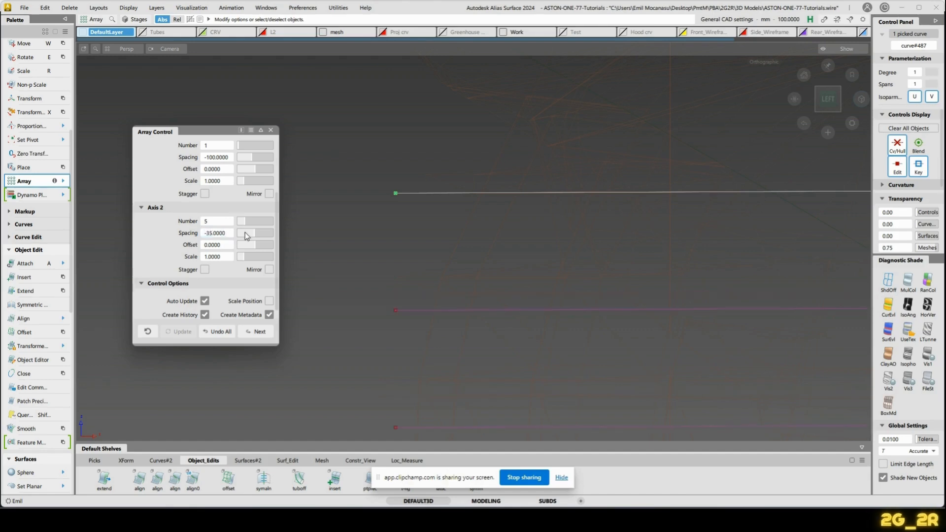
Try Axis 2 spacings of -30 and -32, comparing the array lines with the mesh's slats.
{"action": "type", "text": "-30"}
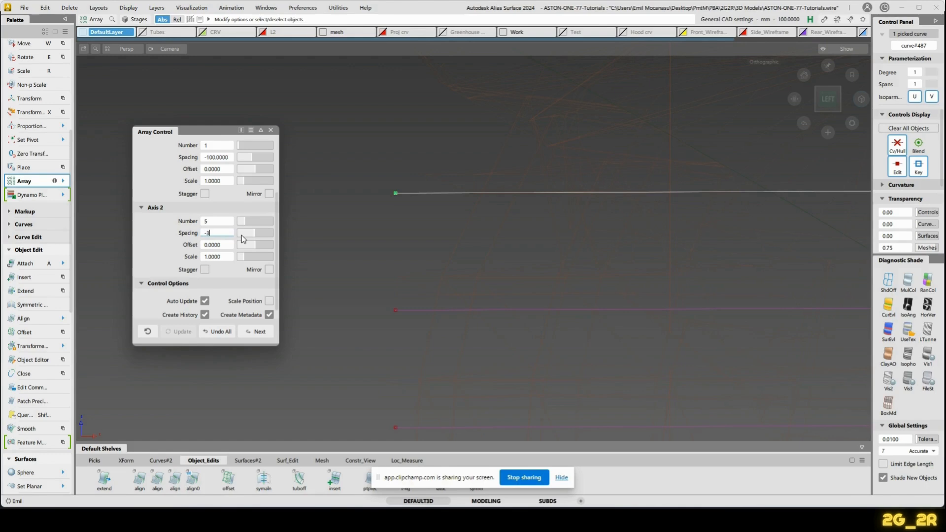
{"action": "key", "text": "Return"}
{"action": "right_click_drag", "start_coordinate": [432, 162], "coordinate": [479, 210], "text": "alt+shift"}
{"action": "middle_click_drag", "start_coordinate": [480, 210], "coordinate": [461, 55], "text": "alt+shift"}
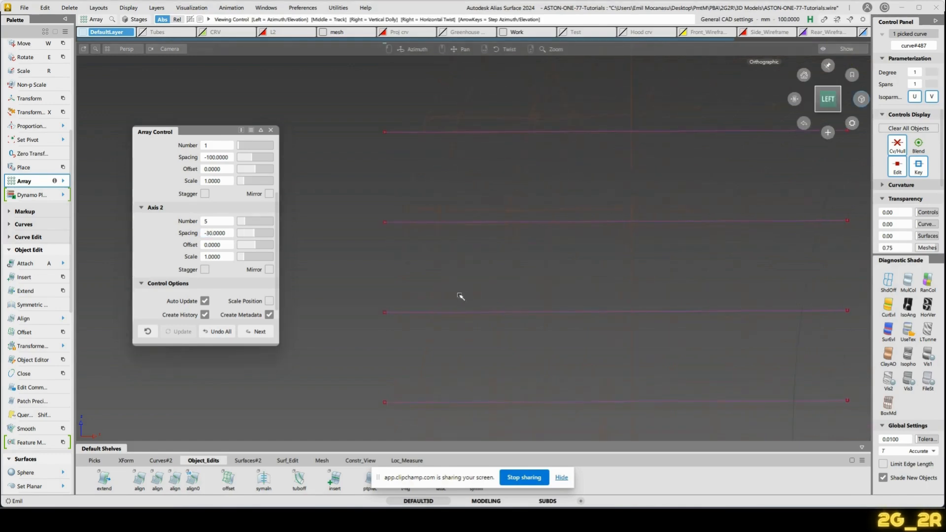
{"action": "middle_click_drag", "start_coordinate": [461, 293], "coordinate": [480, 196], "text": "alt+shift"}
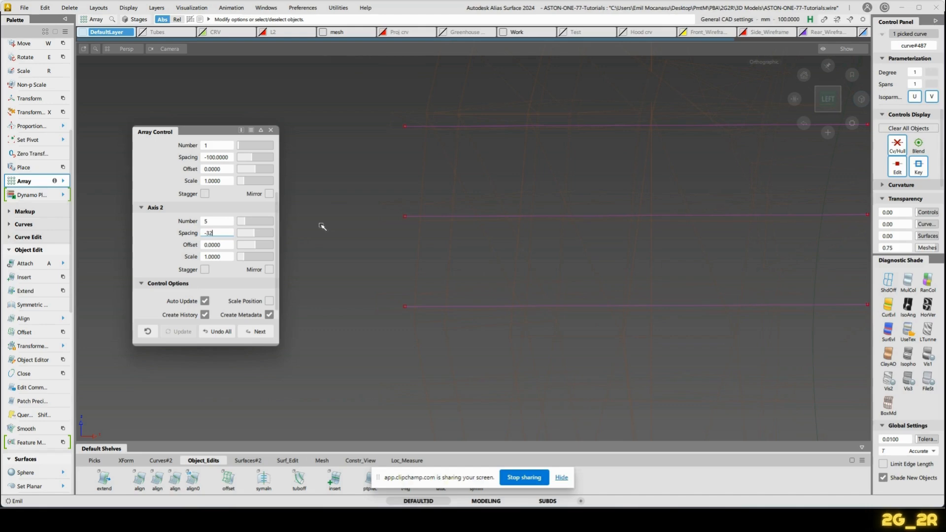
{"action": "key", "text": "Return"}
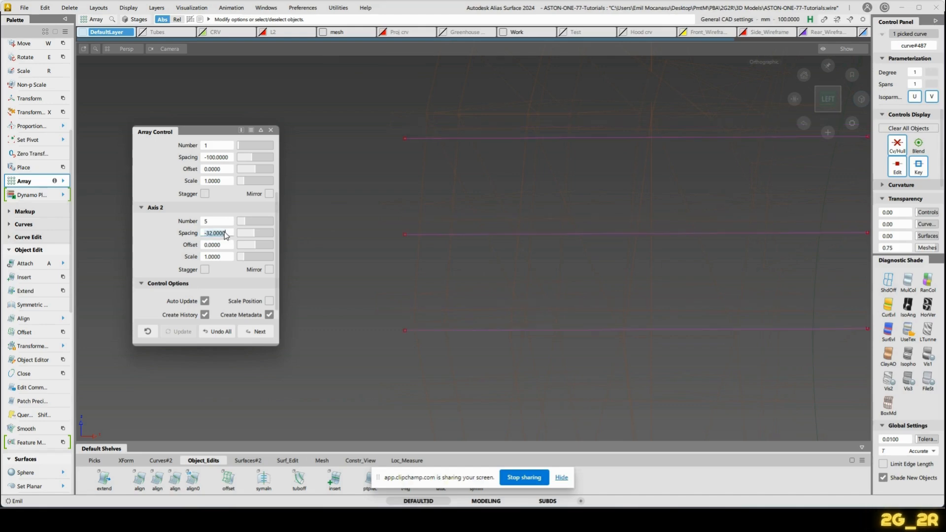
Refine the slat array's Axis 2 spacing to -31 and then -30.5.
{"action": "double_click", "coordinate": [224, 232]}
{"action": "type", "text": "-31"}
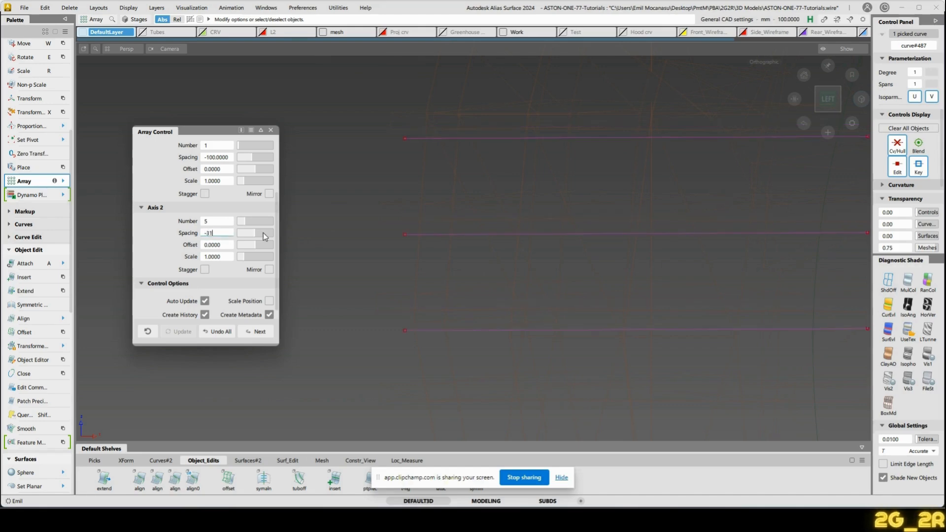
{"action": "key", "text": "Return"}
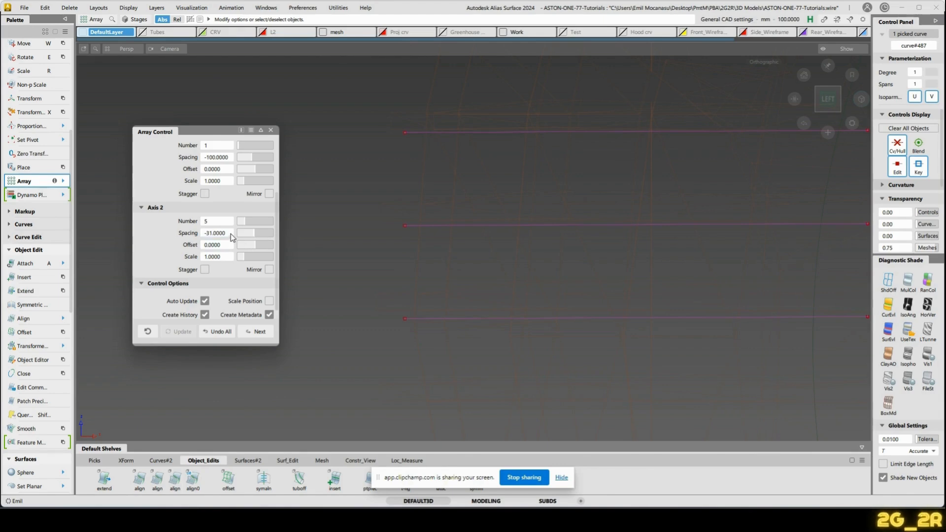
{"action": "type", "text": "-30"}
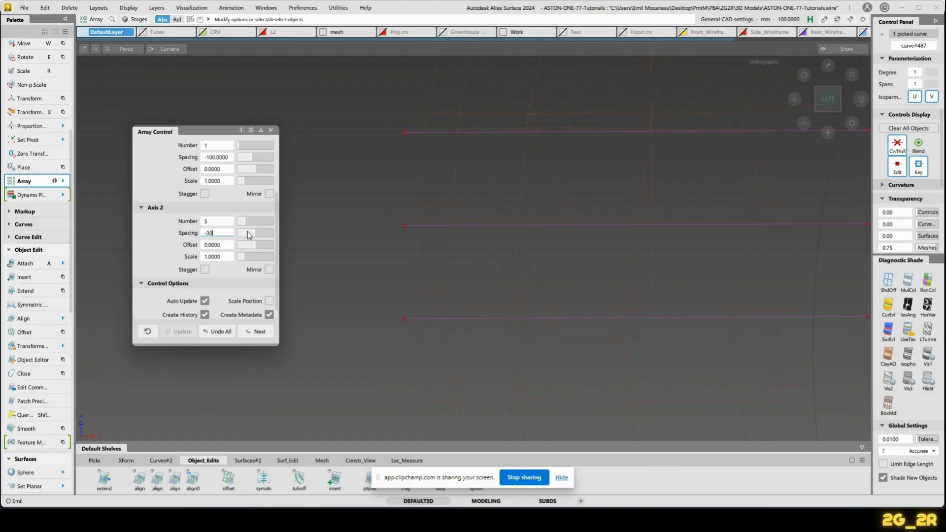
{"action": "type", "text": ".5"}
{"action": "key", "text": "Return"}
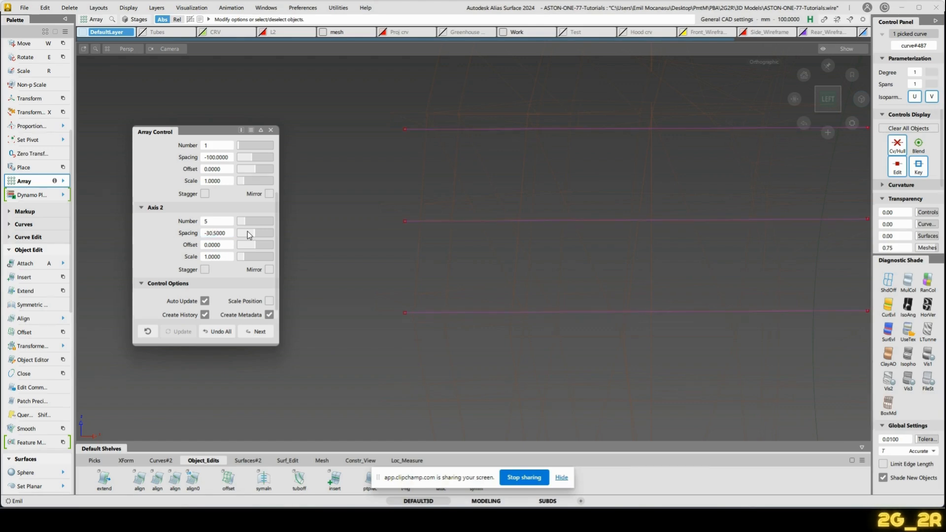
Move the front-end control vertex of the original top slat line forward to lengthen the slats ahead of the grille mesh.
{"action": "right_click_drag", "start_coordinate": [389, 181], "coordinate": [478, 182], "text": "alt+shift"}
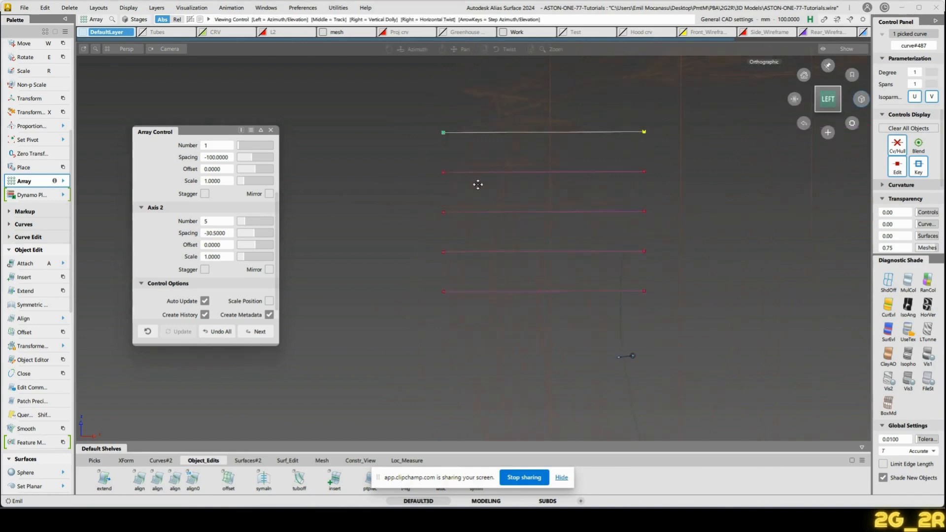
{"action": "middle_click_drag", "start_coordinate": [478, 185], "coordinate": [480, 201], "text": "alt+shift"}
{"action": "left_click_drag", "start_coordinate": [482, 201], "coordinate": [488, 182], "text": "ctrl+shift"}
{"action": "left_click_drag", "start_coordinate": [417, 139], "coordinate": [383, 173]}
{"action": "key", "text": "w"}
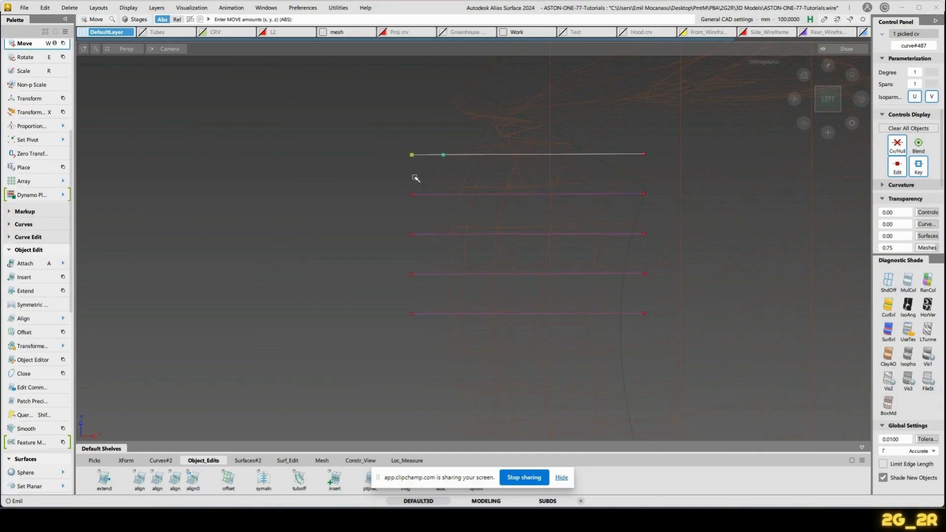
{"action": "left_click_drag", "start_coordinate": [439, 198], "coordinate": [445, 178], "text": "ctrl+shift"}
Raise the slat array's Axis 2 number to 7 and then 9 to cover the grille's full height.
{"action": "middle_click_drag", "start_coordinate": [497, 305], "coordinate": [489, 186], "text": "alt+shift"}
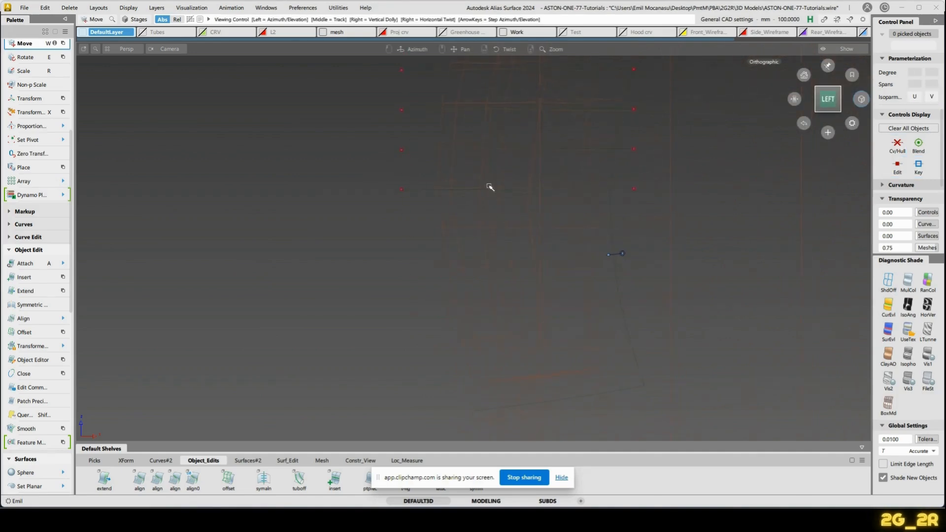
{"action": "right_click_drag", "start_coordinate": [489, 187], "coordinate": [504, 206], "text": "alt+shift"}
{"action": "middle_click_drag", "start_coordinate": [503, 206], "coordinate": [507, 222], "text": "alt+shift"}
{"action": "key", "text": "shift+q"}
{"action": "left_click", "coordinate": [447, 209]}
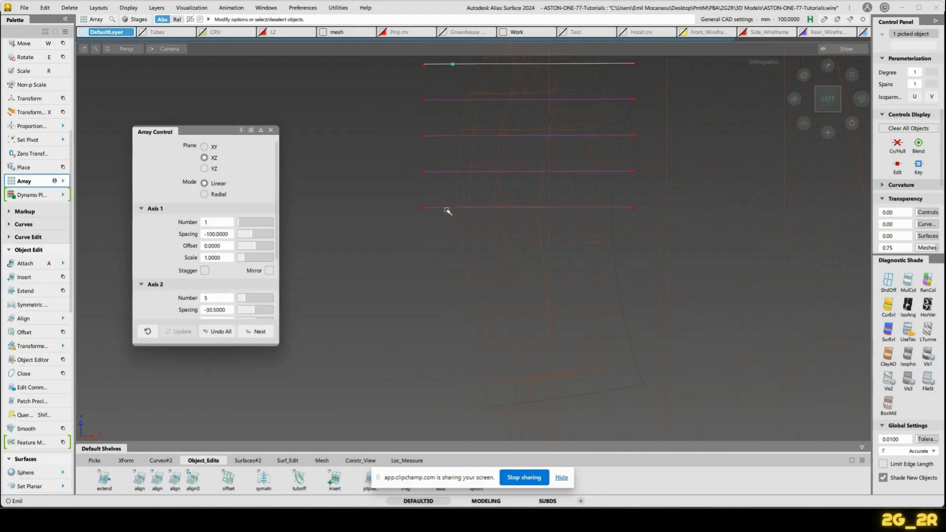
{"action": "scroll", "coordinate": [215, 270], "scroll_direction": "down", "scroll_amount": 1}
{"action": "double_click", "coordinate": [215, 271]}
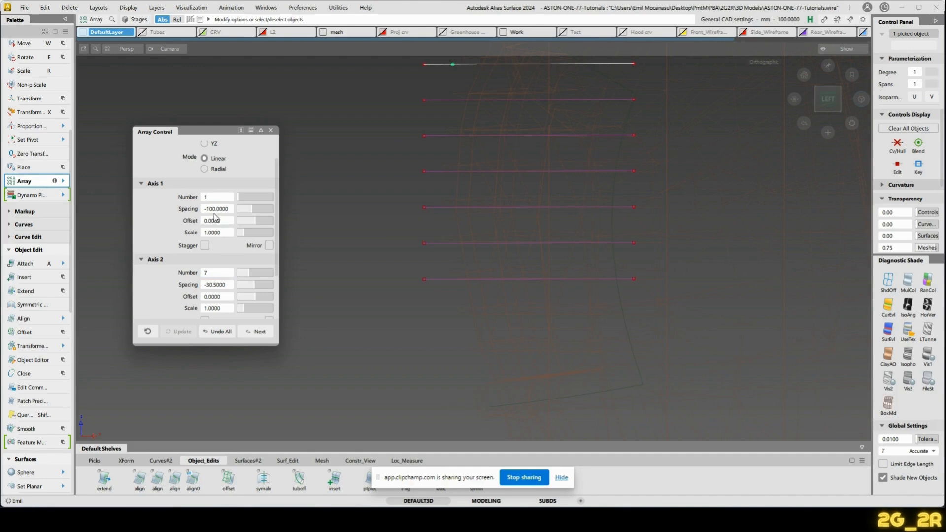
{"action": "key", "text": "Return"}
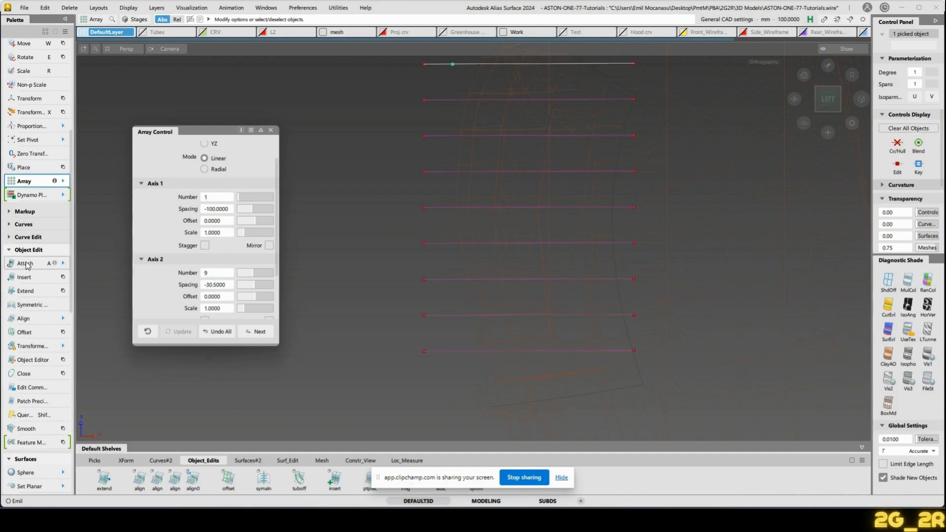
{"action": "key", "text": "space"}
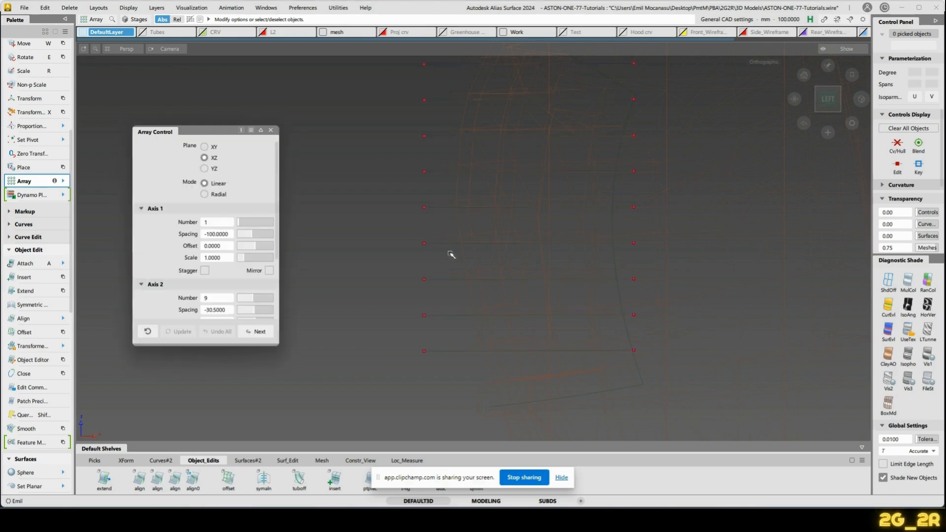
Raise the degree of the original top slat line to give it six control vertices.
{"action": "right_click_drag", "start_coordinate": [506, 190], "coordinate": [520, 230], "text": "alt+shift"}
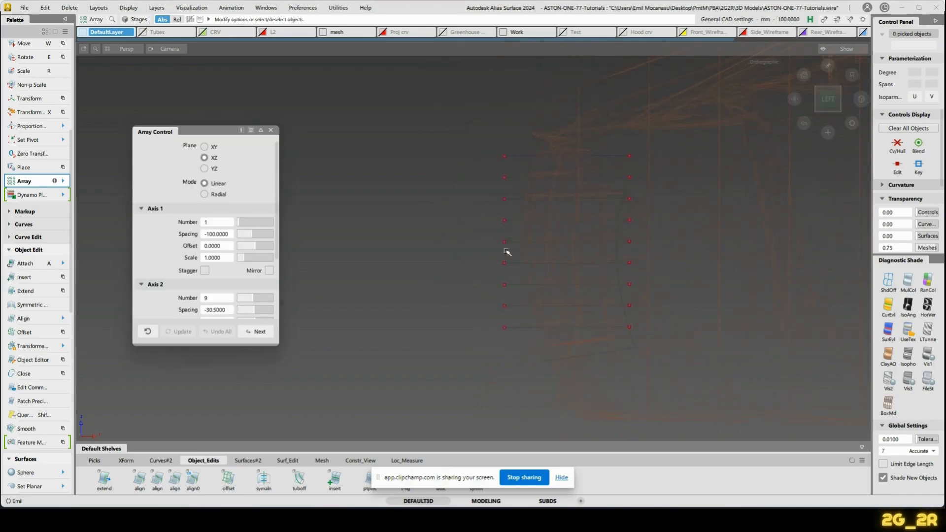
{"action": "left_click_drag", "start_coordinate": [507, 212], "coordinate": [496, 108], "text": "ctrl+shift"}
{"action": "left_click_drag", "start_coordinate": [492, 141], "coordinate": [511, 162]}
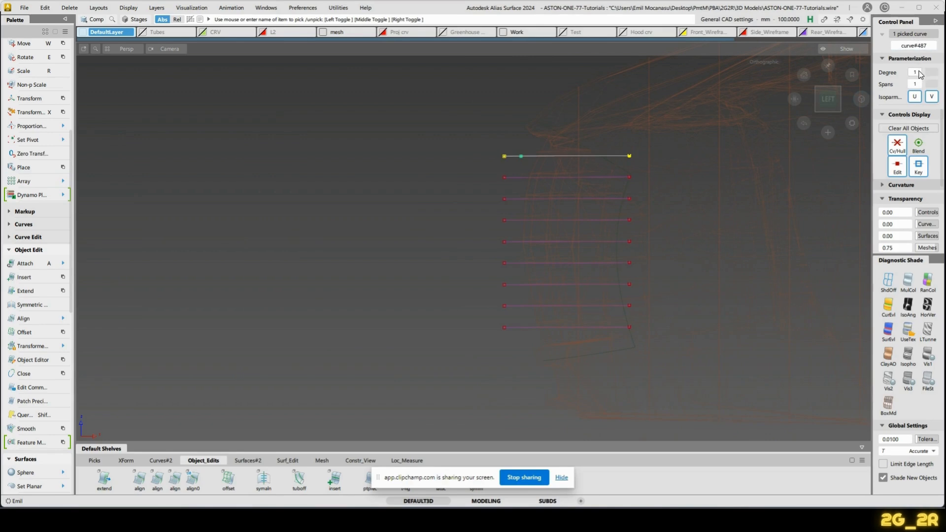
{"action": "left_click", "coordinate": [915, 72]}
{"action": "left_click", "coordinate": [915, 105]}
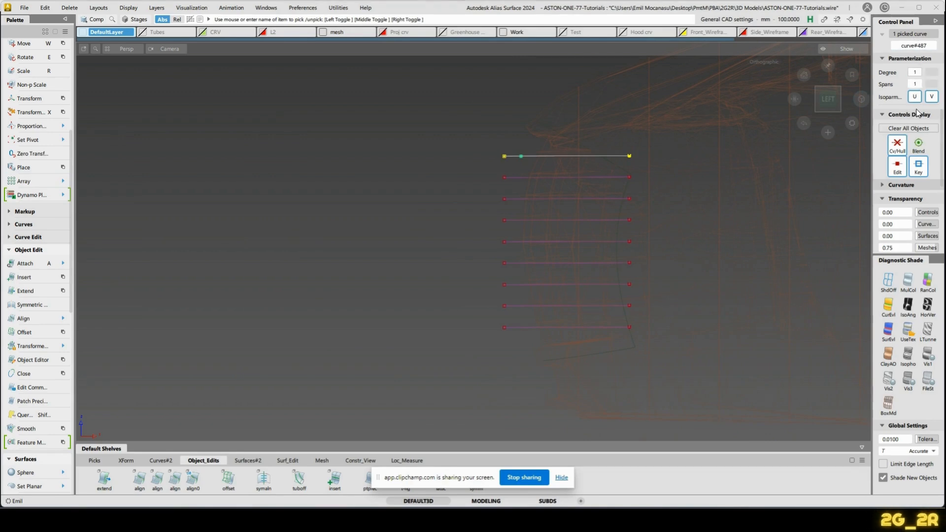
{"action": "left_click", "coordinate": [683, 126]}
Extend the top slat line at both ends well past the grille base surface in the left view, one end by about 123 mm.
{"action": "left_click_drag", "start_coordinate": [549, 194], "coordinate": [414, 262], "text": "alt+shift"}
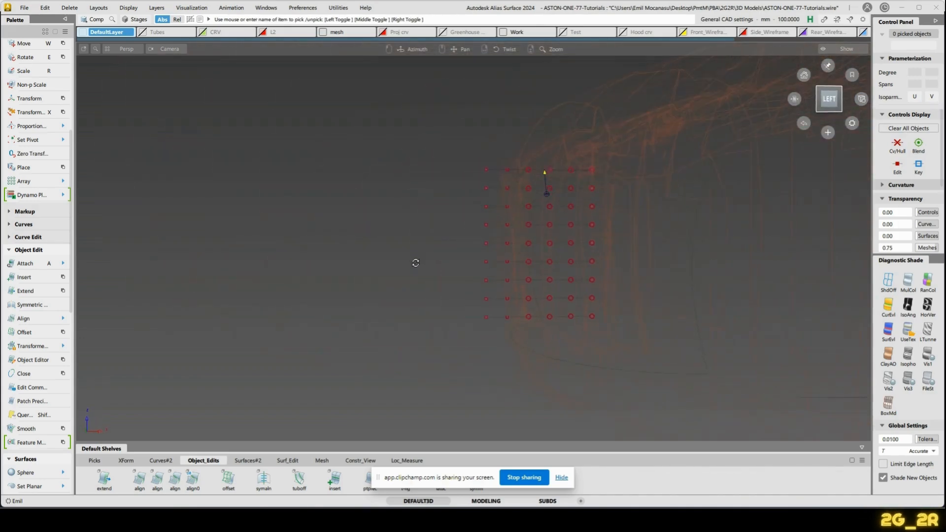
{"action": "left_click", "coordinate": [829, 99], "text": "alt+shift"}
{"action": "middle_click_drag", "start_coordinate": [570, 86], "coordinate": [572, 147], "text": "ctrl+shift"}
{"action": "left_click_drag", "start_coordinate": [626, 157], "coordinate": [643, 179]}
{"action": "left_click", "coordinate": [499, 158]}
{"action": "left_click_drag", "start_coordinate": [499, 156], "coordinate": [270, 133]}
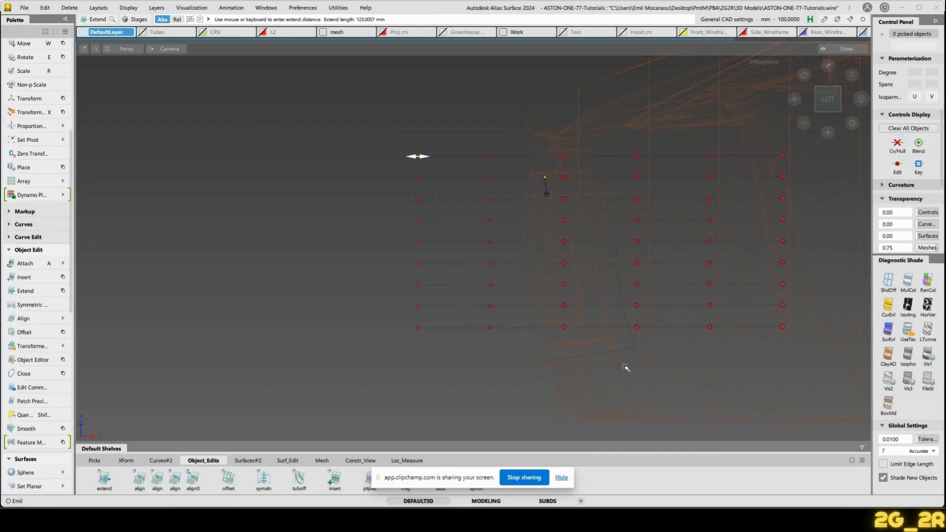
{"action": "left_click", "coordinate": [624, 349]}
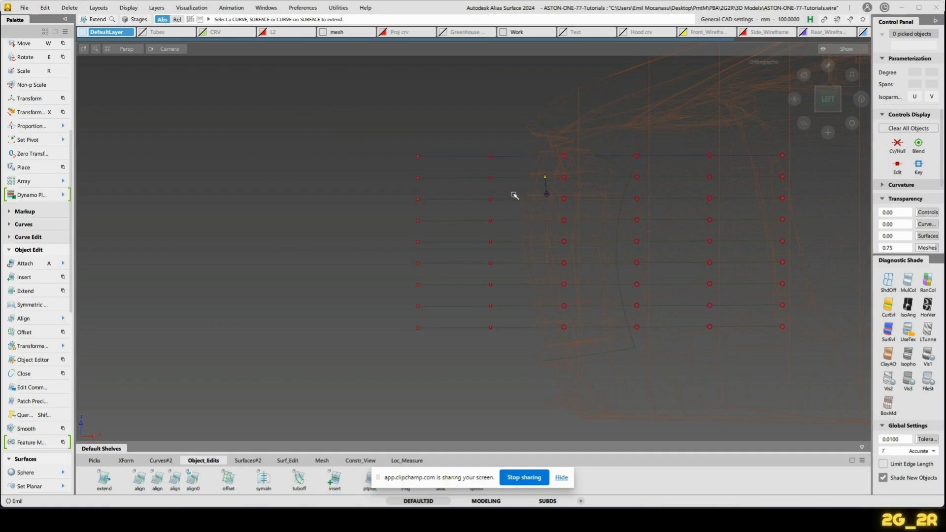
Try to project the nine slat lines onto the grille base surface along Y, creating curves with Match Original.
{"action": "left_click", "coordinate": [287, 460]}
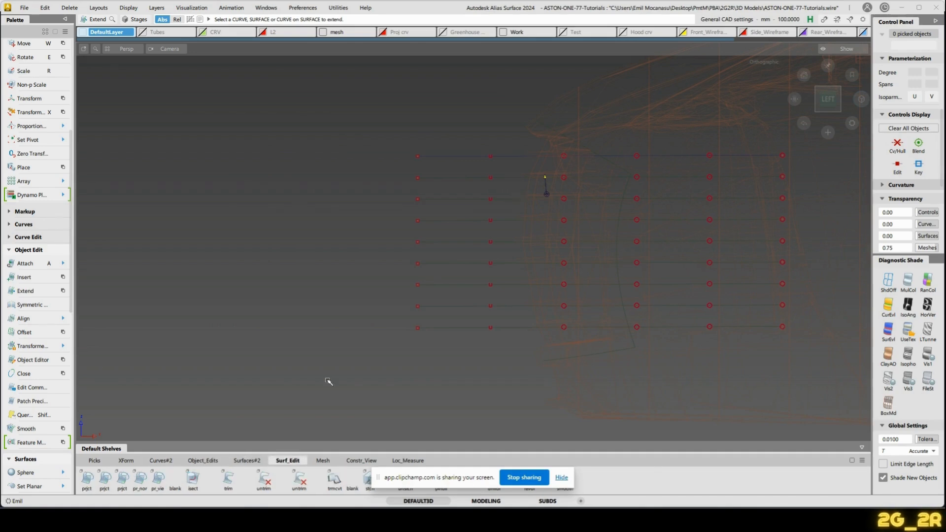
{"action": "double_click", "coordinate": [109, 482]}
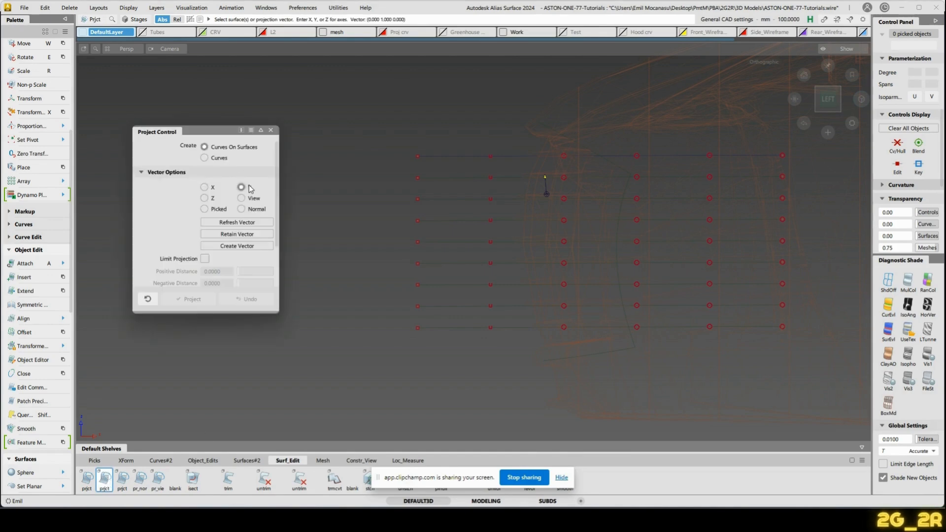
{"action": "left_click", "coordinate": [204, 158]}
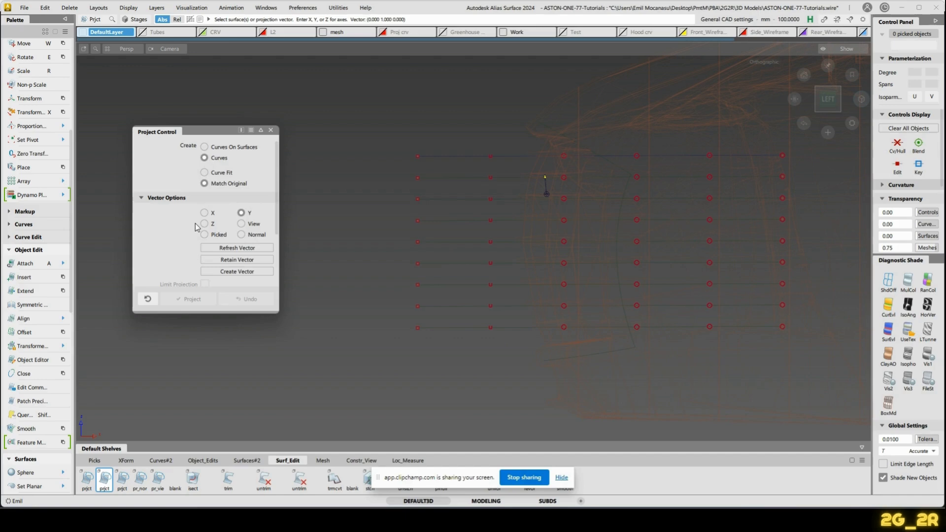
{"action": "left_click", "coordinate": [578, 357]}
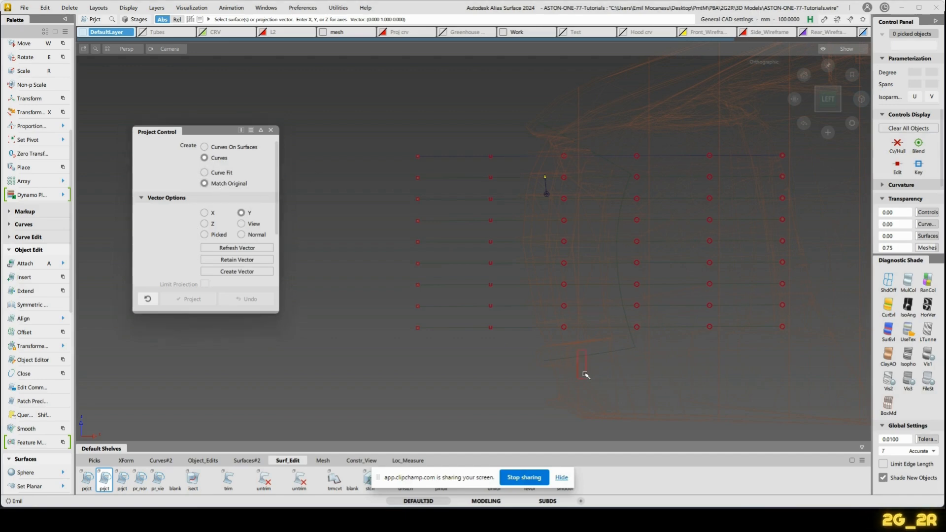
{"action": "key", "text": "space"}
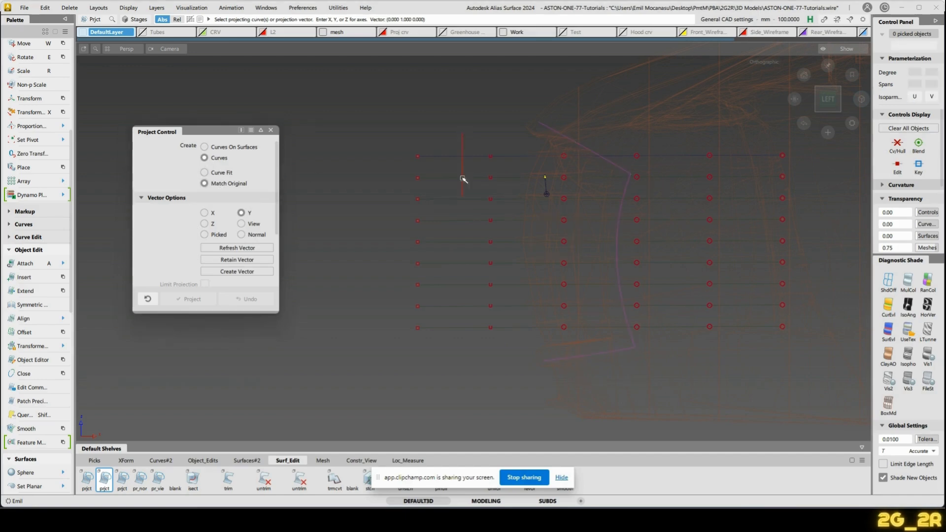
{"action": "left_click_drag", "start_coordinate": [464, 179], "coordinate": [504, 372]}
{"action": "key", "text": "space"}
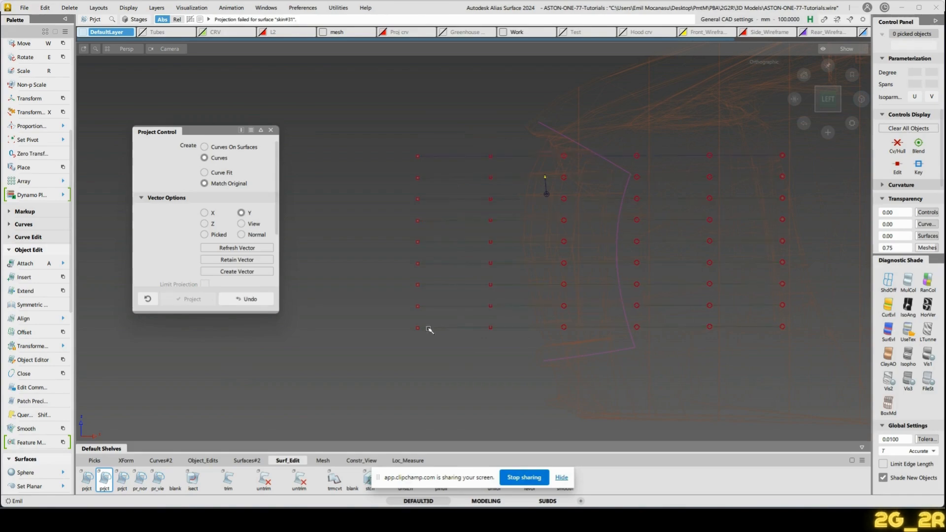
Try the projection onto the grille surface again by picking the top slat line in a perspective view.
{"action": "left_click_drag", "start_coordinate": [430, 329], "coordinate": [674, 356], "text": "alt+shift"}
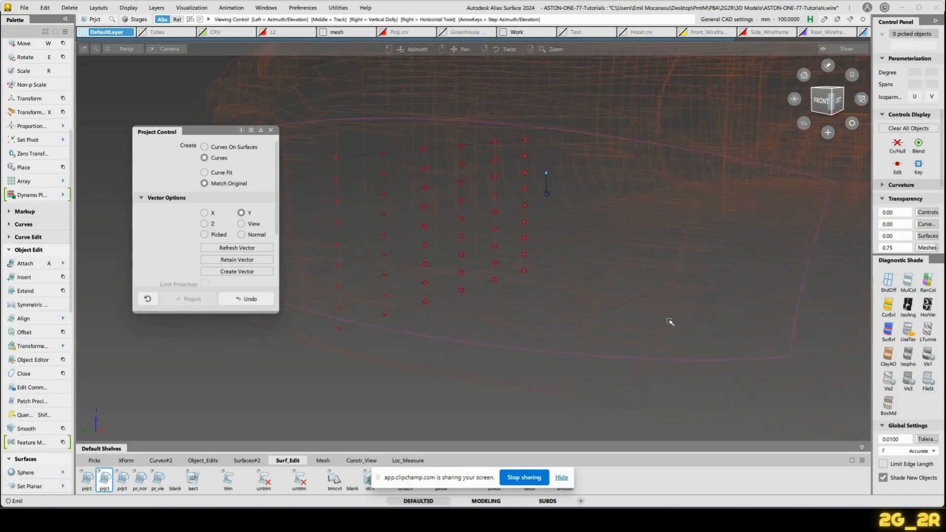
{"action": "right_click_drag", "start_coordinate": [676, 293], "coordinate": [678, 344], "text": "alt+shift"}
{"action": "left_click", "coordinate": [623, 266], "text": "alt+shift"}
{"action": "left_click_drag", "start_coordinate": [745, 311], "coordinate": [614, 319], "text": "alt+shift"}
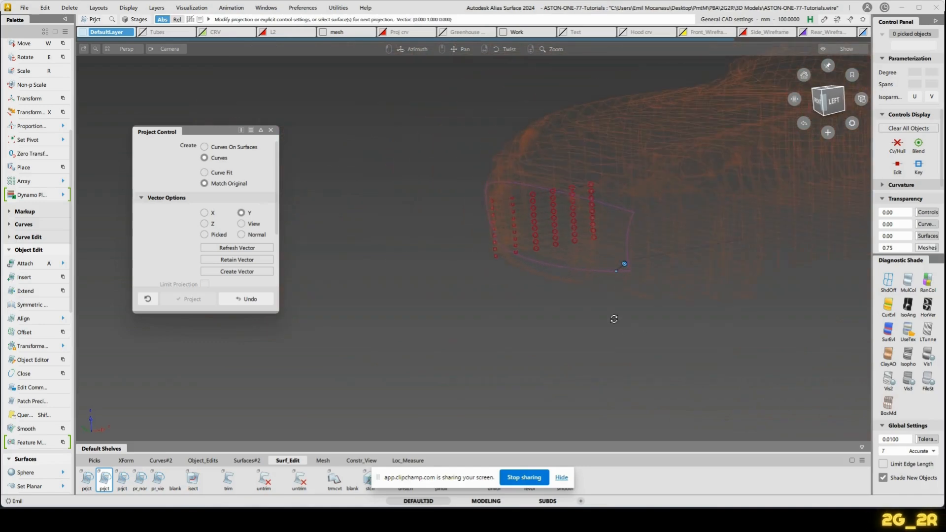
{"action": "right_click_drag", "start_coordinate": [628, 364], "coordinate": [631, 332], "text": "alt+shift"}
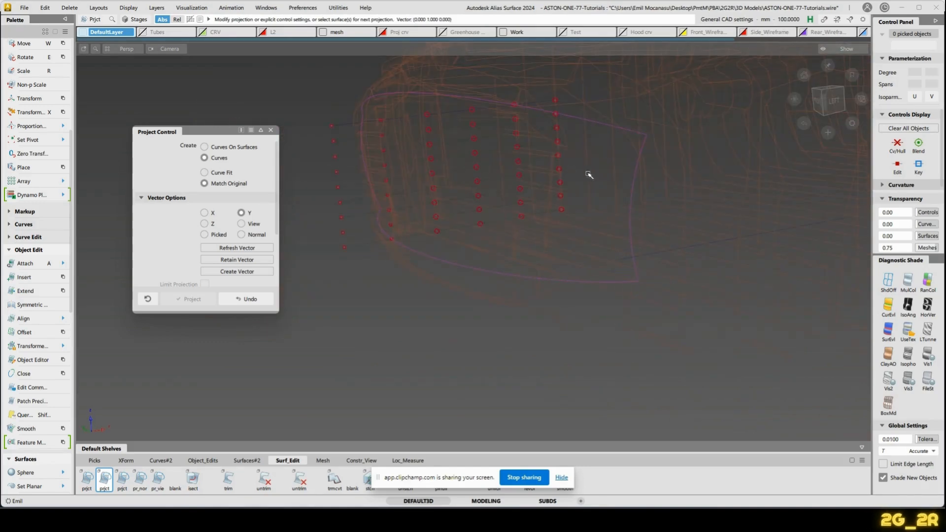
{"action": "left_click", "coordinate": [363, 121]}
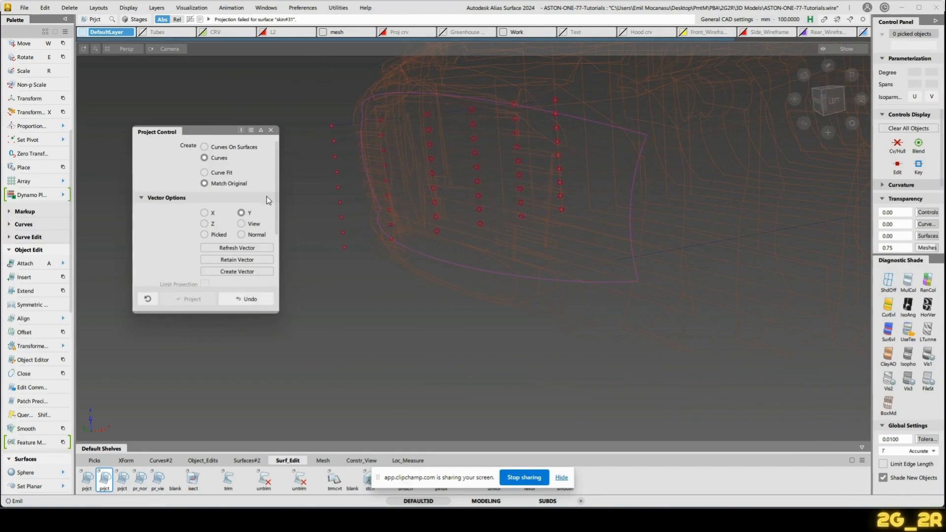
Examine the slat lines' position relative to the grille surface in perspective and return to the left view.
{"action": "mouse_move", "coordinate": [613, 252]}
{"action": "left_mouse_down", "text": "alt+shift"}
{"action": "mouse_move", "coordinate": [627, 272]}
{"action": "mouse_move", "coordinate": [636, 262]}
{"action": "left_mouse_up", "text": "alt+shift"}
{"action": "middle_click_drag", "start_coordinate": [625, 231], "coordinate": [751, 321], "text": "alt+shift"}
{"action": "left_click", "coordinate": [746, 311], "text": "alt+shift"}
{"action": "mouse_move", "coordinate": [764, 295]}
{"action": "left_mouse_down", "text": "alt+shift"}
{"action": "mouse_move", "coordinate": [529, 264]}
{"action": "mouse_move", "coordinate": [696, 303]}
{"action": "mouse_move", "coordinate": [714, 297]}
{"action": "left_mouse_up", "text": "alt+shift"}
{"action": "left_click", "coordinate": [828, 99]}
{"action": "middle_click_drag", "start_coordinate": [806, 324], "coordinate": [640, 294], "text": "alt+shift"}
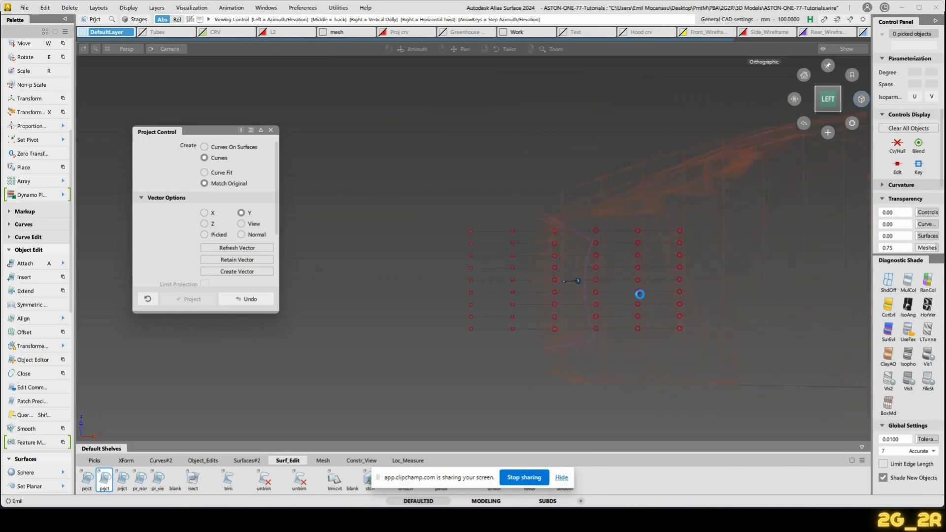
Try to project the slat lines onto the grille base surface along Y as curves on surface.
{"action": "right_click_drag", "start_coordinate": [718, 355], "coordinate": [729, 324], "text": "alt+shift"}
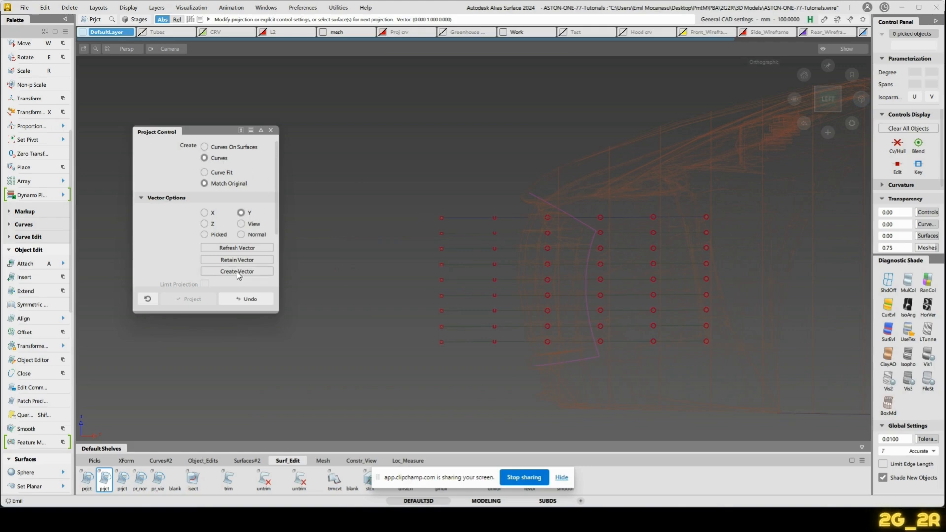
{"action": "left_click", "coordinate": [214, 147]}
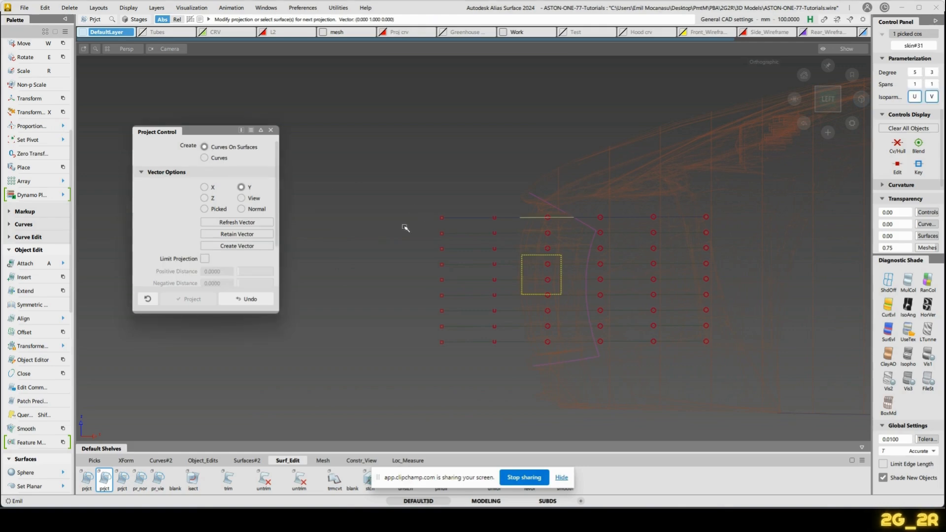
{"action": "left_click", "coordinate": [565, 367]}
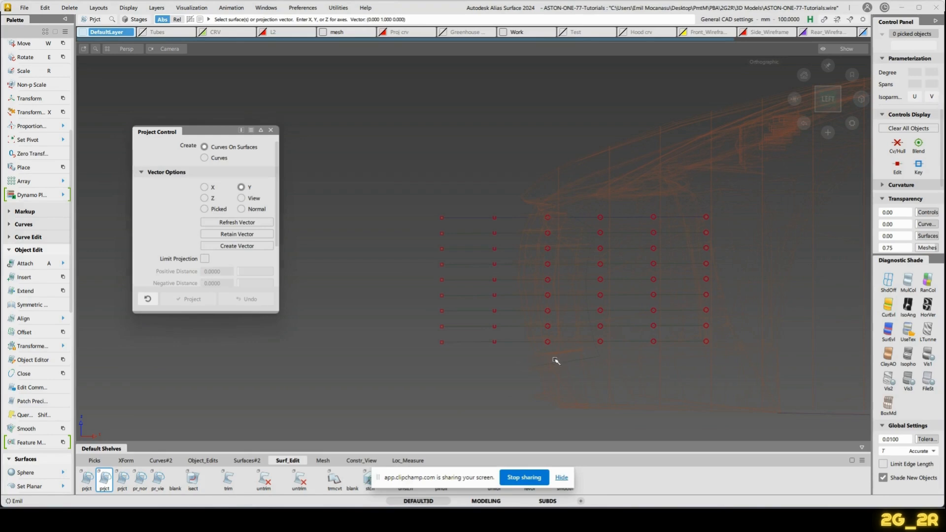
{"action": "left_click_drag", "start_coordinate": [556, 361], "coordinate": [567, 407], "text": "ctrl+shift"}
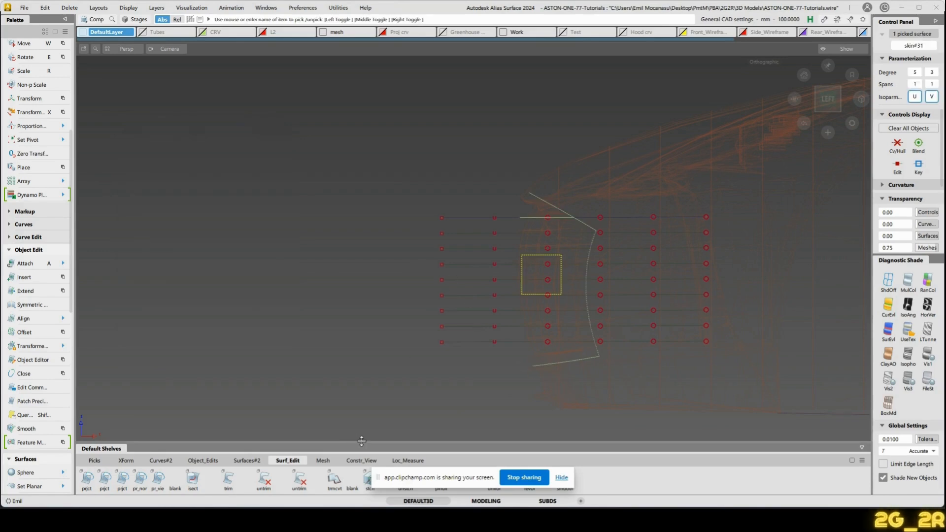
{"action": "left_click", "coordinate": [104, 477]}
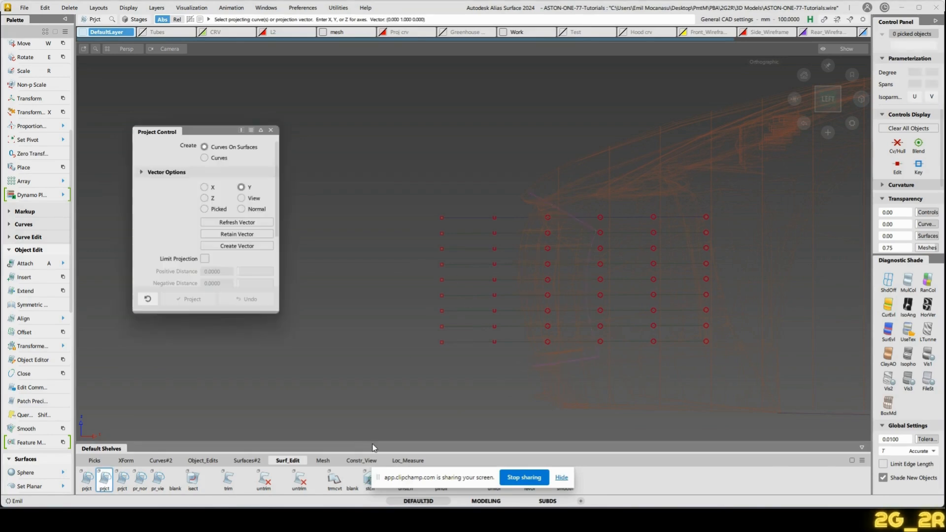
{"action": "left_click", "coordinate": [469, 291]}
{"action": "key", "text": "super"}
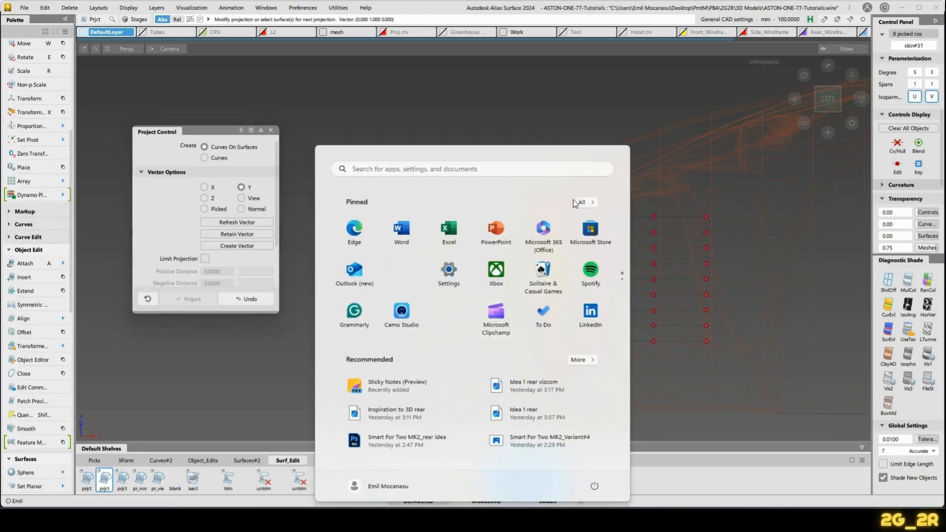
{"action": "left_click_drag", "start_coordinate": [634, 357], "coordinate": [564, 323], "text": "alt+shift"}
{"action": "left_click", "coordinate": [564, 326]}
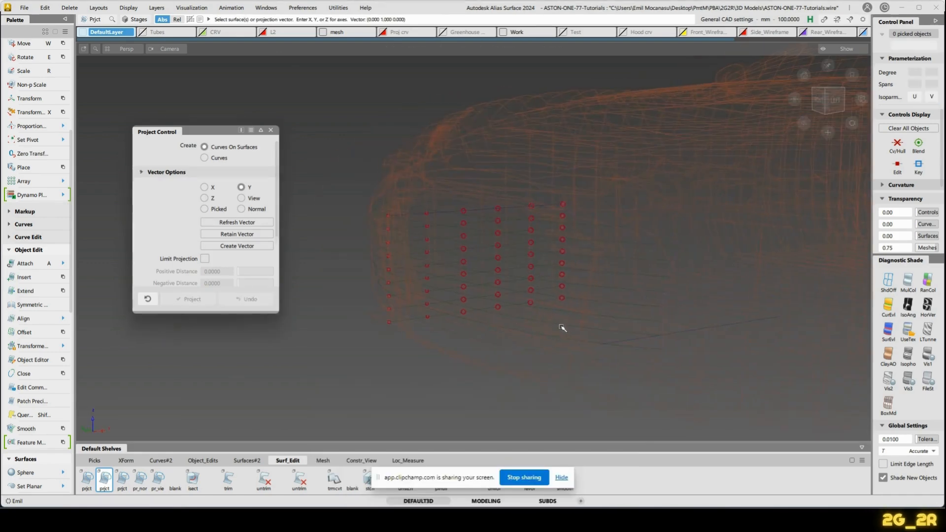
{"action": "left_click_drag", "start_coordinate": [508, 313], "coordinate": [414, 299], "text": "alt+shift"}
{"action": "left_click", "coordinate": [270, 130]}
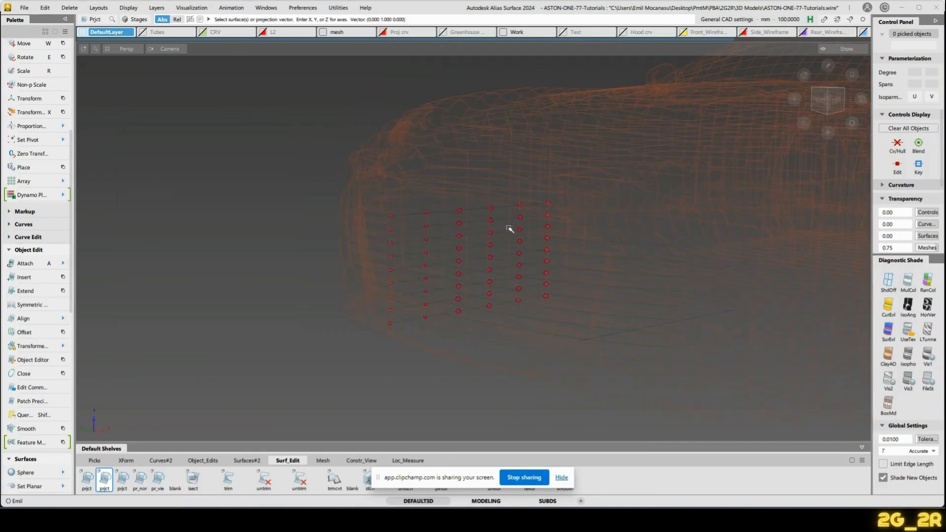
Shade the model with the surface evaluation display and delete the grille base surface from the front opening.
{"action": "left_click_drag", "start_coordinate": [441, 394], "coordinate": [455, 282], "text": "ctrl+shift"}
{"action": "left_click_drag", "start_coordinate": [395, 203], "coordinate": [434, 419]}
{"action": "left_click_drag", "start_coordinate": [444, 311], "coordinate": [380, 297], "text": "ctrl+shift"}
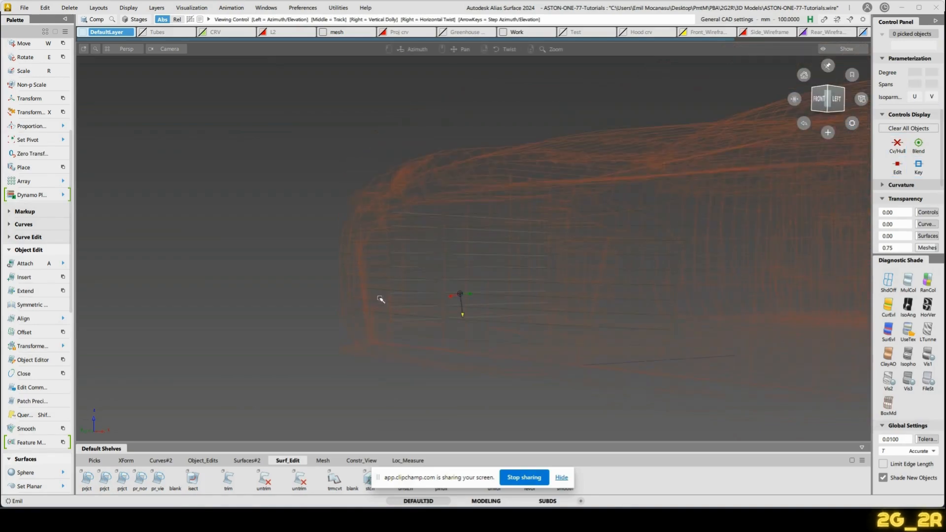
{"action": "left_click", "coordinate": [908, 331]}
{"action": "mouse_move", "coordinate": [377, 260]}
{"action": "left_mouse_down", "text": "alt+shift"}
{"action": "mouse_move", "coordinate": [466, 291]}
{"action": "mouse_move", "coordinate": [400, 283]}
{"action": "left_mouse_up", "text": "alt+shift"}
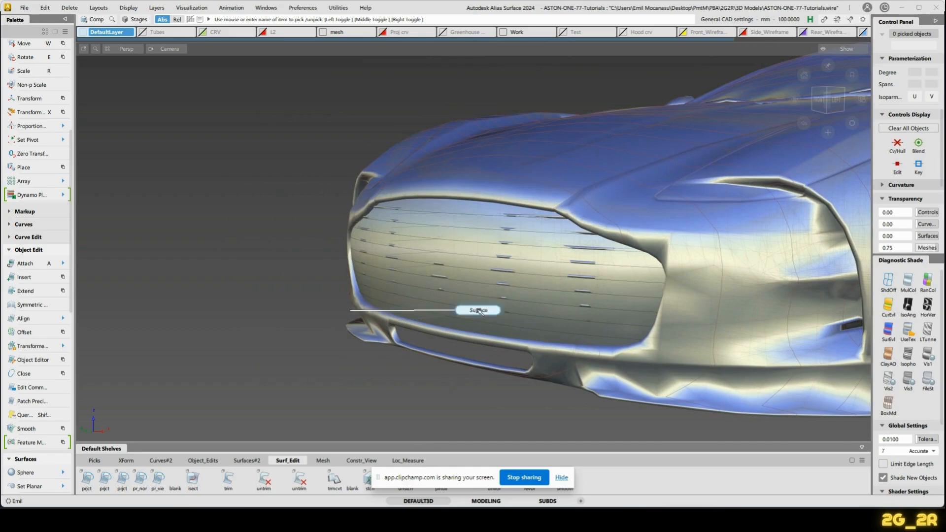
{"action": "left_click", "coordinate": [487, 313]}
{"action": "key", "text": "Delete"}
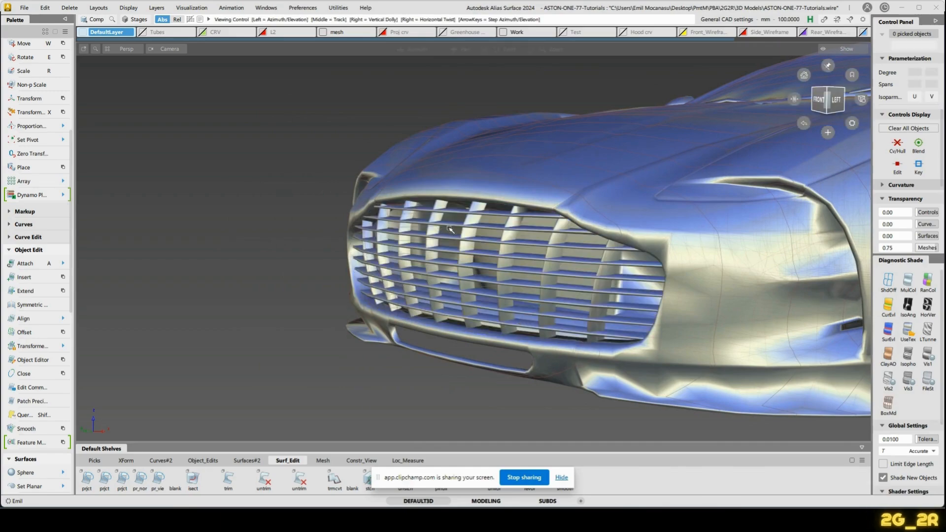
Examine the shape and front edges of the reference mesh's upper grille slats up close.
{"action": "right_click_drag", "start_coordinate": [443, 230], "coordinate": [494, 338], "text": "alt+shift"}
{"action": "middle_click_drag", "start_coordinate": [494, 338], "coordinate": [483, 371], "text": "alt+shift"}
{"action": "right_click_drag", "start_coordinate": [498, 263], "coordinate": [436, 383], "text": "alt+shift"}
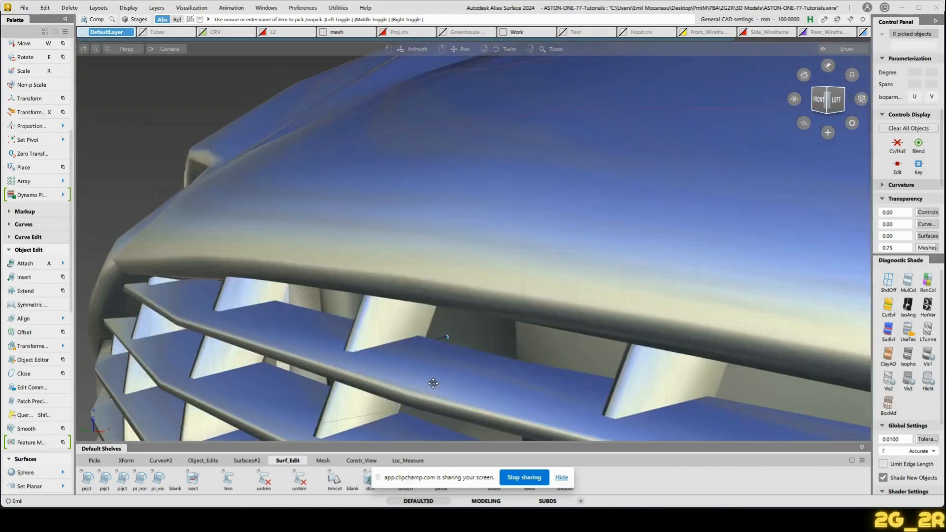
{"action": "middle_click_drag", "start_coordinate": [435, 382], "coordinate": [450, 300], "text": "alt+shift"}
{"action": "left_click", "coordinate": [447, 270], "text": "alt+shift"}
{"action": "left_click_drag", "start_coordinate": [590, 319], "coordinate": [504, 274], "text": "alt+shift"}
{"action": "right_click_drag", "start_coordinate": [504, 274], "coordinate": [493, 279], "text": "alt+shift"}
{"action": "left_click_drag", "start_coordinate": [411, 264], "coordinate": [528, 306], "text": "alt+shift"}
Generate a Y-axis-aligned cross section on the reference mesh.
{"action": "left_click", "coordinate": [451, 252]}
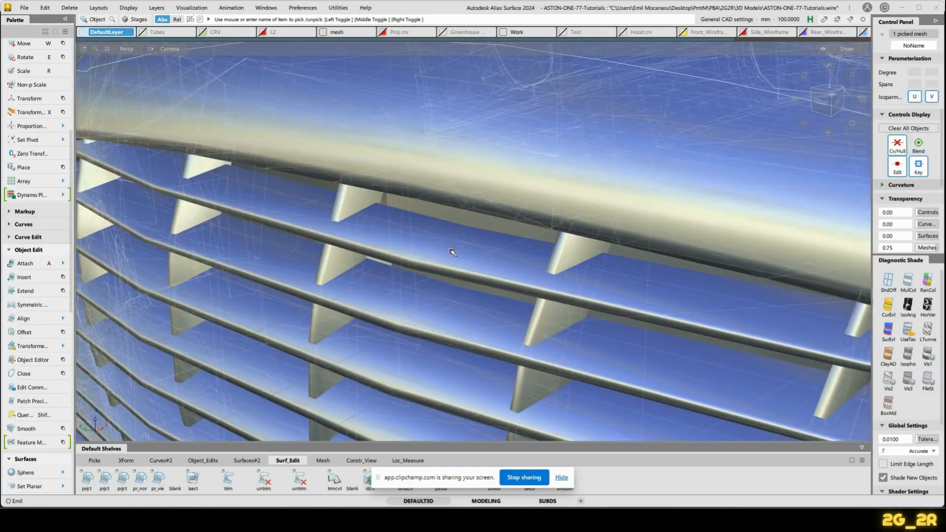
{"action": "right_click_drag", "start_coordinate": [452, 252], "coordinate": [503, 345], "text": "alt+shift"}
{"action": "middle_click_drag", "start_coordinate": [503, 345], "coordinate": [502, 309], "text": "alt+shift"}
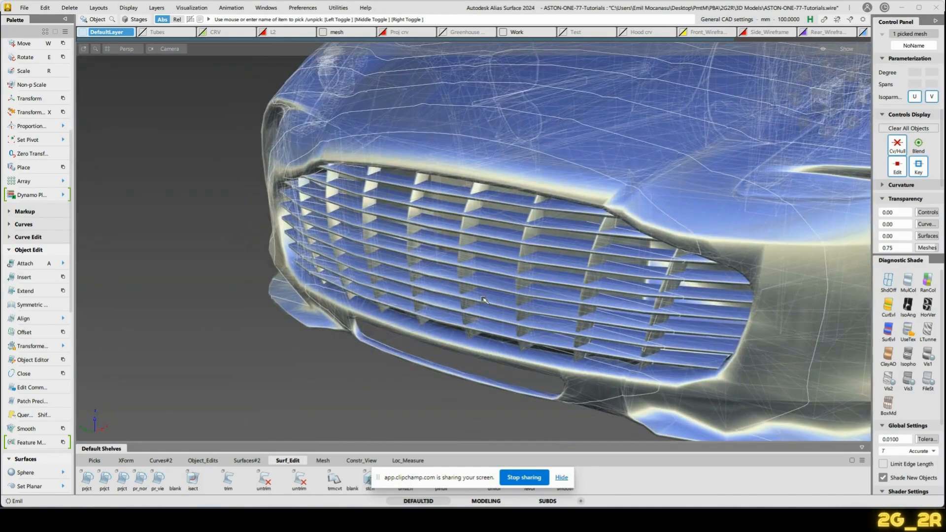
{"action": "left_click", "coordinate": [561, 479]}
{"action": "left_click", "coordinate": [413, 461]}
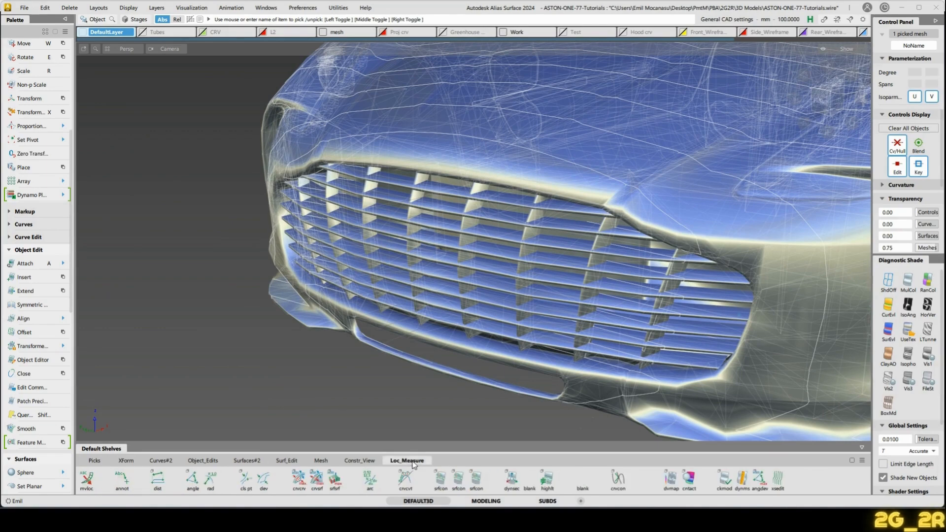
{"action": "left_click", "coordinate": [778, 478]}
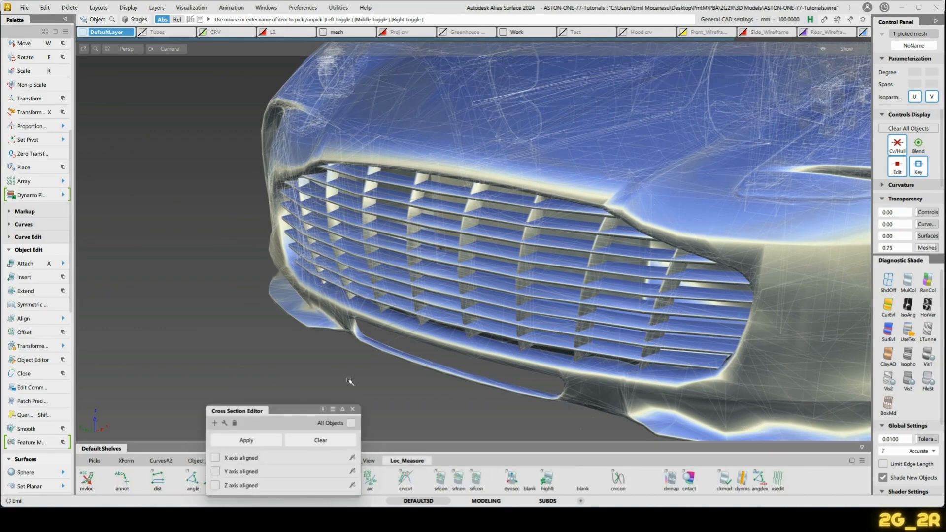
{"action": "left_click", "coordinate": [250, 473]}
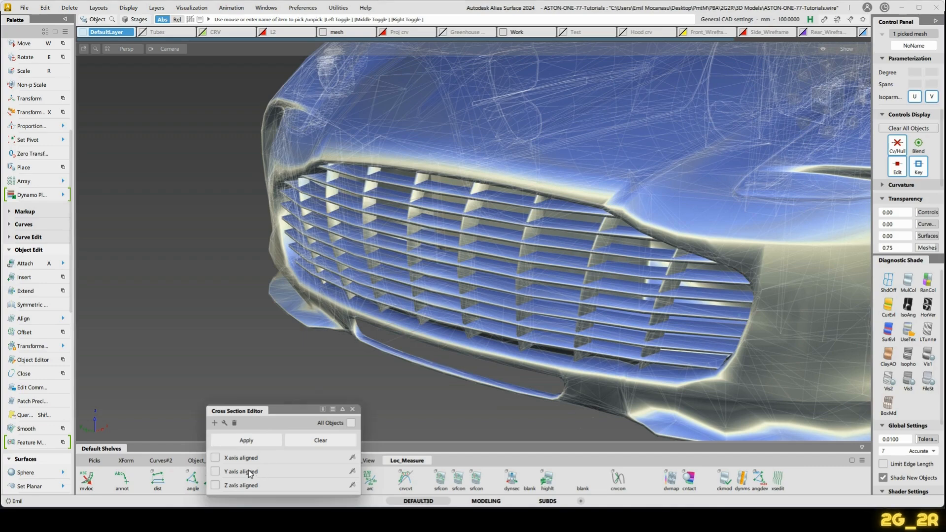
{"action": "left_click", "coordinate": [555, 191]}
Draw a short vertical edit-point line down the front face of a reference slat, snapped along its Y cross section.
{"action": "left_click_drag", "start_coordinate": [434, 204], "coordinate": [465, 212], "text": "alt+shift"}
{"action": "scroll", "coordinate": [465, 252], "scroll_direction": "up", "scroll_amount": 10}
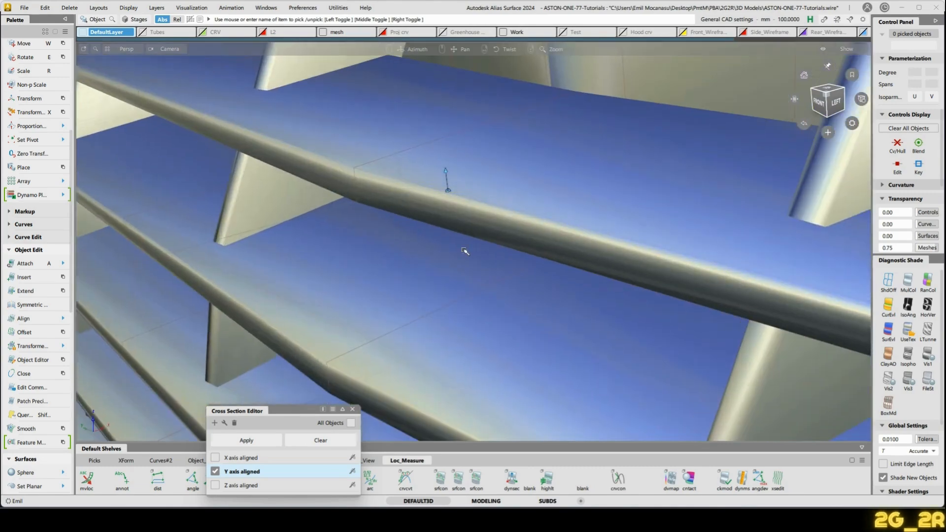
{"action": "left_click_drag", "start_coordinate": [380, 191], "coordinate": [376, 221], "text": "alt+shift"}
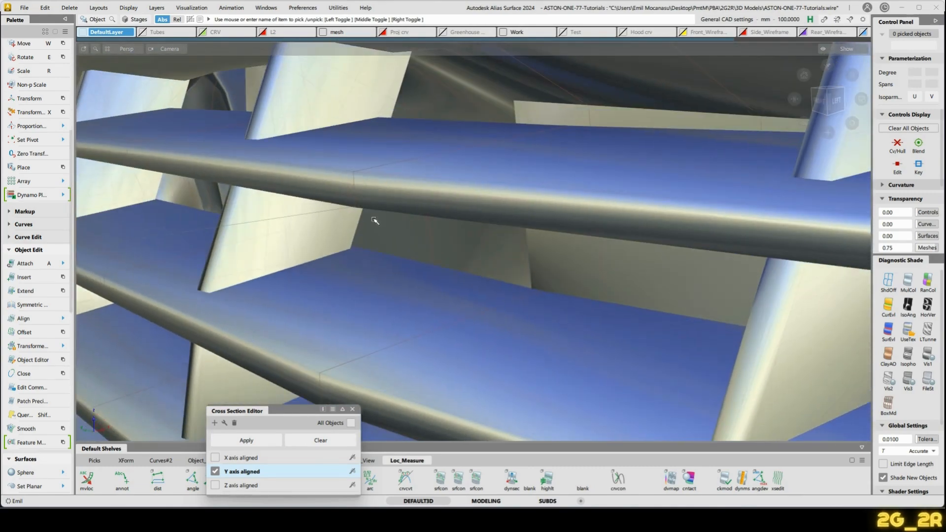
{"action": "key", "text": "c"}
{"action": "left_click", "coordinate": [355, 183]}
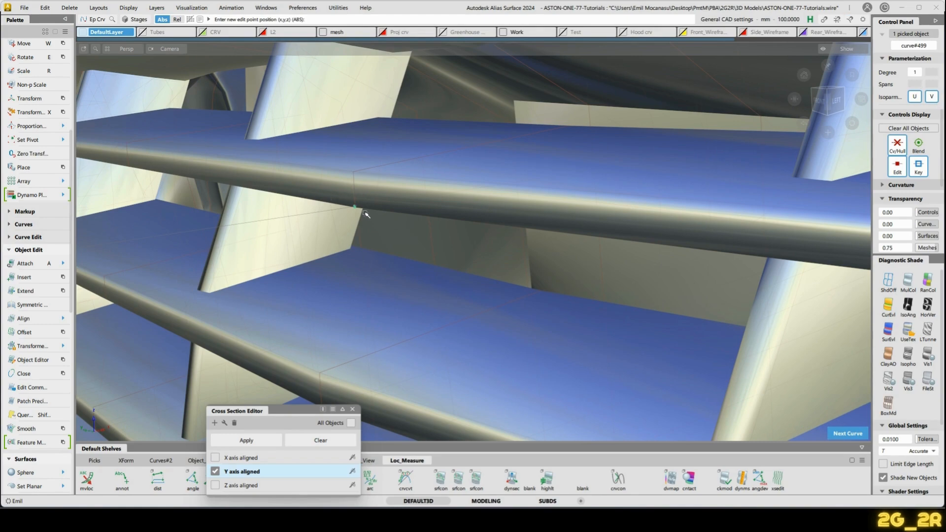
{"action": "left_click_drag", "start_coordinate": [308, 185], "coordinate": [338, 196], "text": "alt+shift"}
{"action": "right_click_drag", "start_coordinate": [338, 195], "coordinate": [340, 295], "text": "alt+shift"}
{"action": "left_click", "coordinate": [353, 148]}
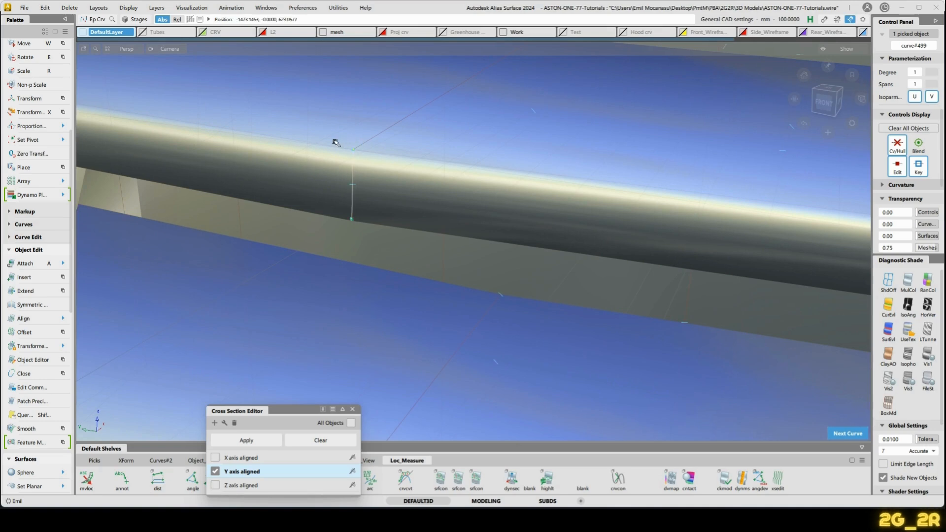
Draw a second line along the slat's top face from its front edge to its rear edge.
{"action": "left_click", "coordinate": [347, 139], "text": "ctrl+alt"}
{"action": "middle_click_drag", "start_coordinate": [416, 137], "coordinate": [370, 247], "text": "alt+shift"}
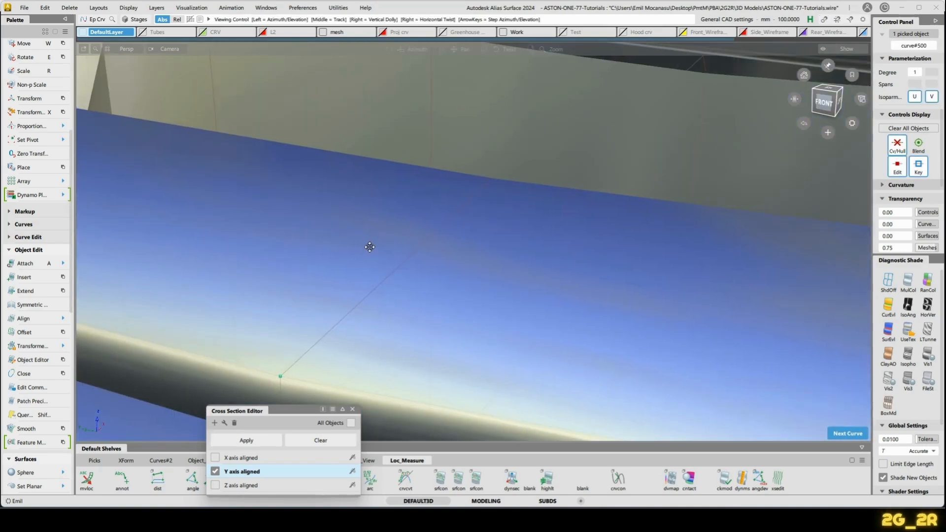
{"action": "left_click", "coordinate": [449, 222], "text": "ctrl+alt"}
{"action": "left_click_drag", "start_coordinate": [449, 222], "coordinate": [489, 155], "text": "ctrl+alt"}
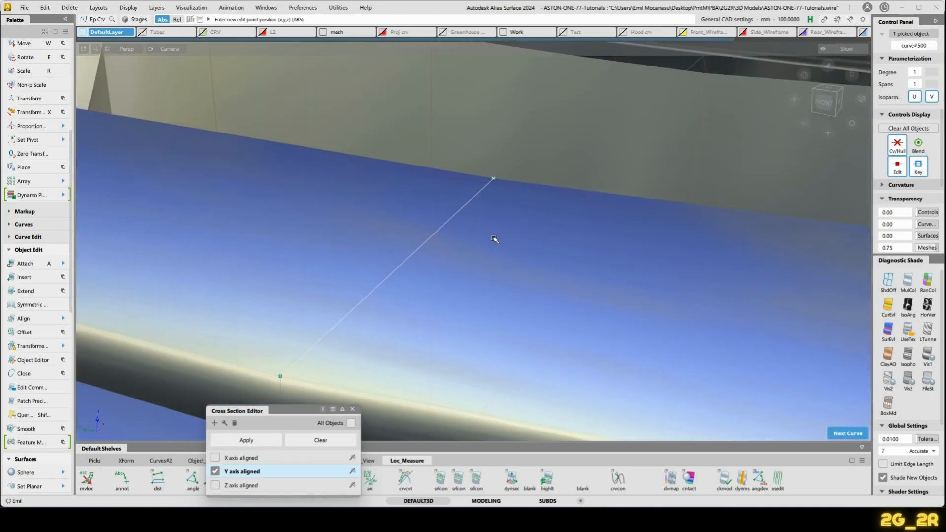
Draw a third line along the slat's underside from the bottom of the front line toward the rear.
{"action": "key", "text": "space"}
{"action": "left_click_drag", "start_coordinate": [369, 359], "coordinate": [361, 274], "text": "alt+shift"}
{"action": "left_click", "coordinate": [301, 271], "text": "ctrl+alt"}
{"action": "left_click_drag", "start_coordinate": [422, 340], "coordinate": [420, 265], "text": "alt+shift"}
{"action": "left_click_drag", "start_coordinate": [428, 315], "coordinate": [517, 346], "text": "ctrl+alt"}
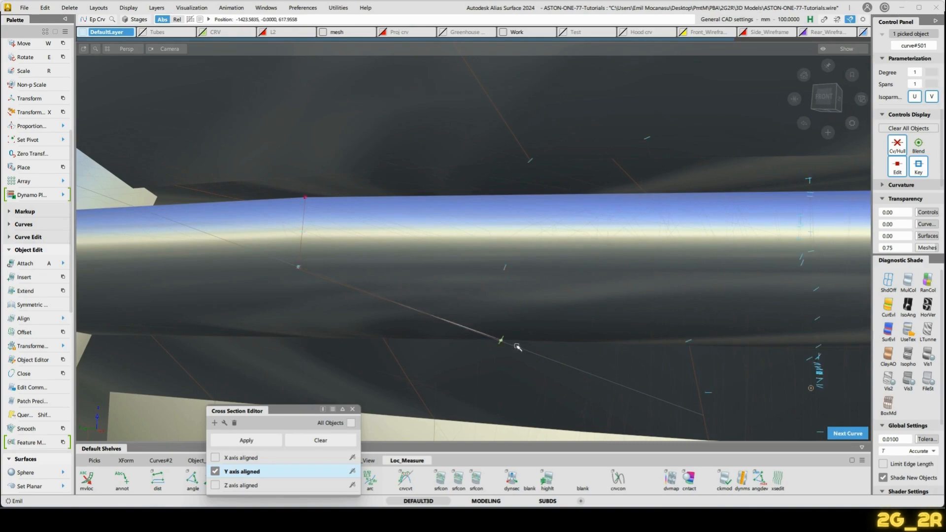
{"action": "left_click_drag", "start_coordinate": [376, 164], "coordinate": [356, 308], "text": "alt+shift"}
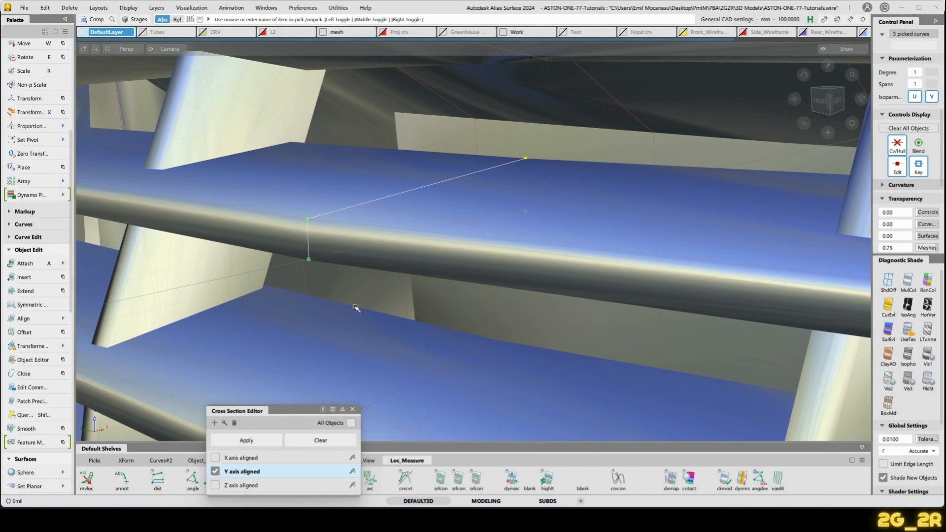
Set the three slat section lines to degree 2 and raise the short front line to degree 3 with one span.
{"action": "key", "text": "ctrl+2"}
{"action": "left_click_drag", "start_coordinate": [382, 281], "coordinate": [303, 274], "text": "ctrl+shift"}
{"action": "left_click_drag", "start_coordinate": [300, 237], "coordinate": [319, 247]}
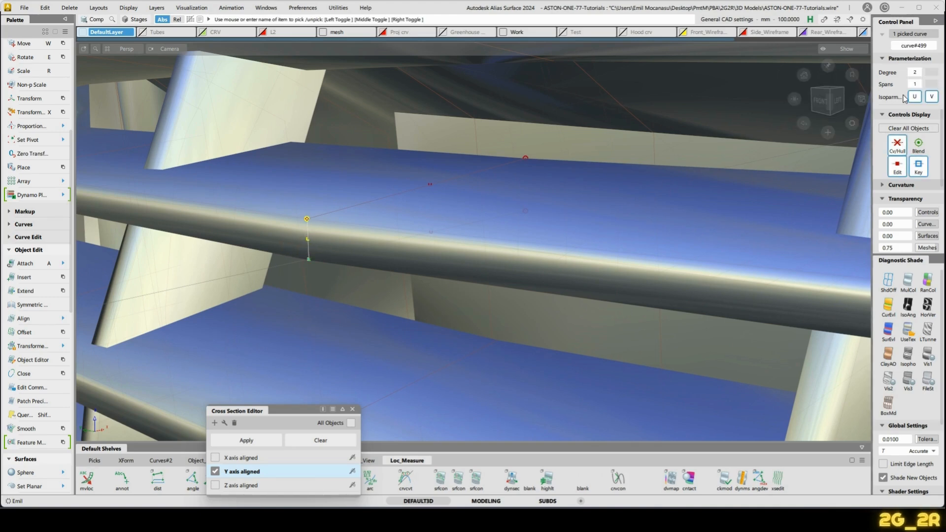
{"action": "left_click", "coordinate": [916, 74]}
{"action": "left_click", "coordinate": [916, 85]}
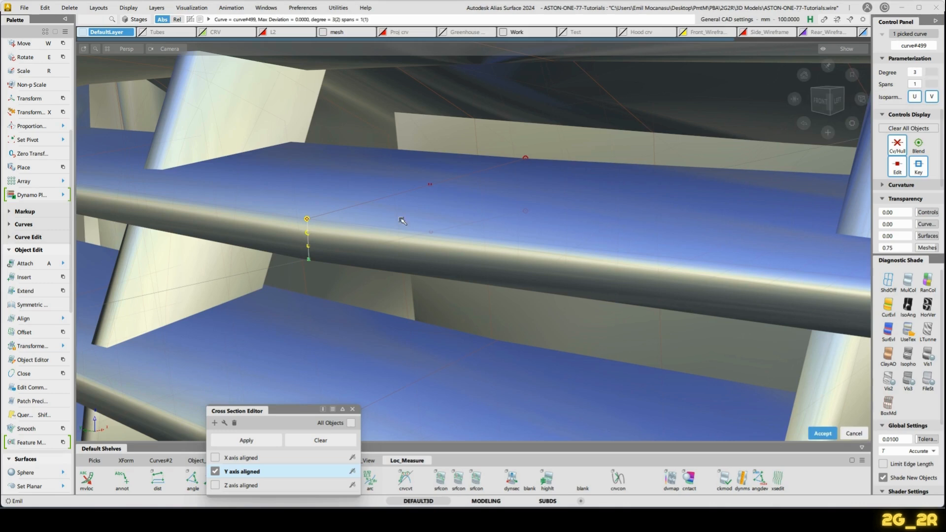
Spread the front curve's two middle control vertices apart vertically and move them slightly forward in the left view, rounding the slat's nose.
{"action": "left_click_drag", "start_coordinate": [453, 210], "coordinate": [444, 231], "text": "ctrl+shift"}
{"action": "left_click_drag", "start_coordinate": [336, 260], "coordinate": [317, 252], "text": "ctrl+shift"}
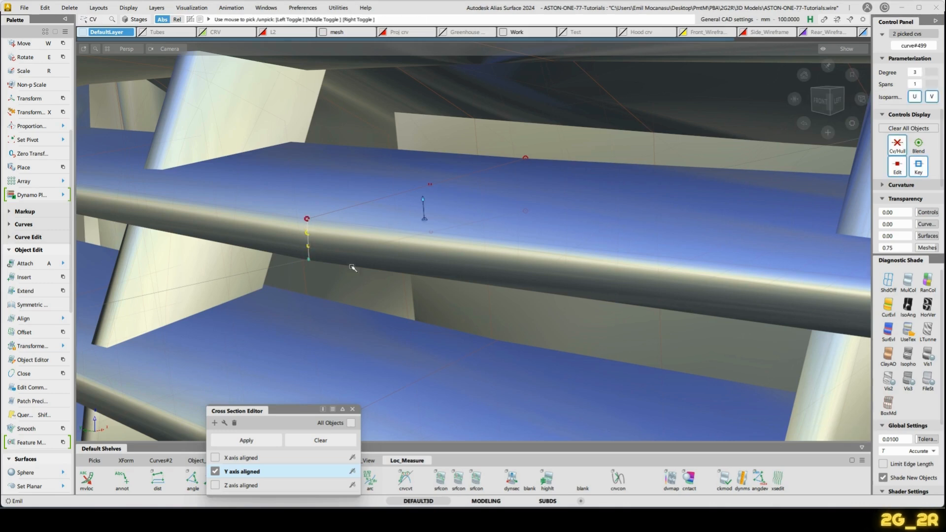
{"action": "right_click_drag", "start_coordinate": [299, 277], "coordinate": [343, 258], "text": "ctrl+shift"}
{"action": "right_click_drag", "start_coordinate": [347, 320], "coordinate": [346, 320]}
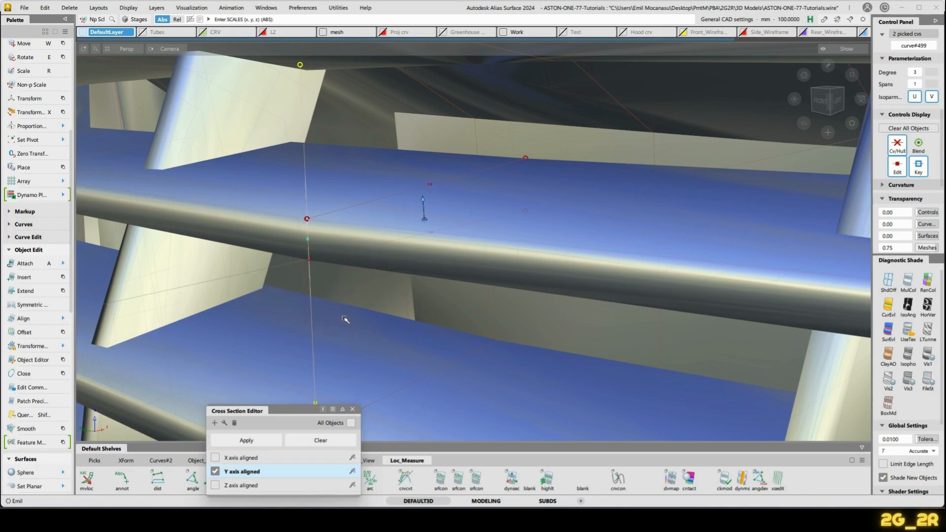
{"action": "key", "text": "ctrl+z"}
{"action": "left_click", "coordinate": [838, 100]}
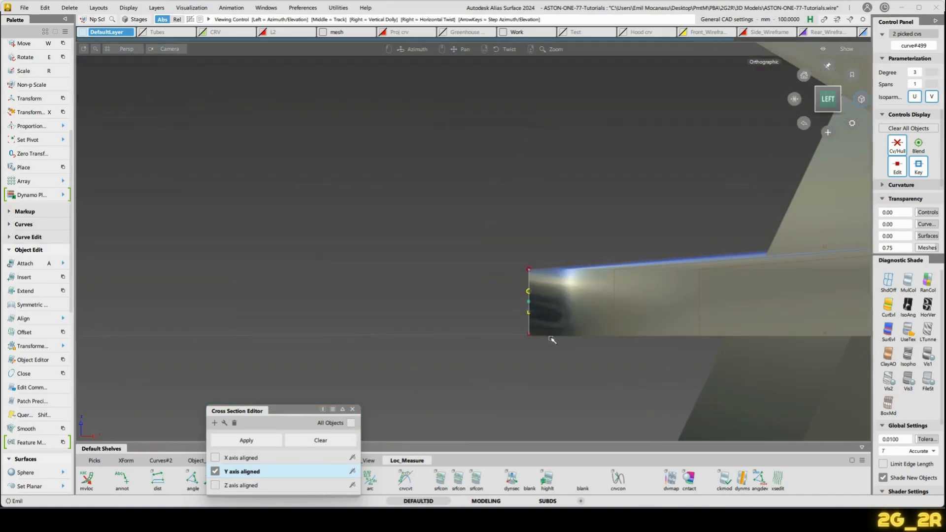
{"action": "right_click_drag", "start_coordinate": [477, 378], "coordinate": [485, 368]}
{"action": "key", "text": "w"}
{"action": "middle_click_drag", "start_coordinate": [492, 388], "coordinate": [490, 389]}
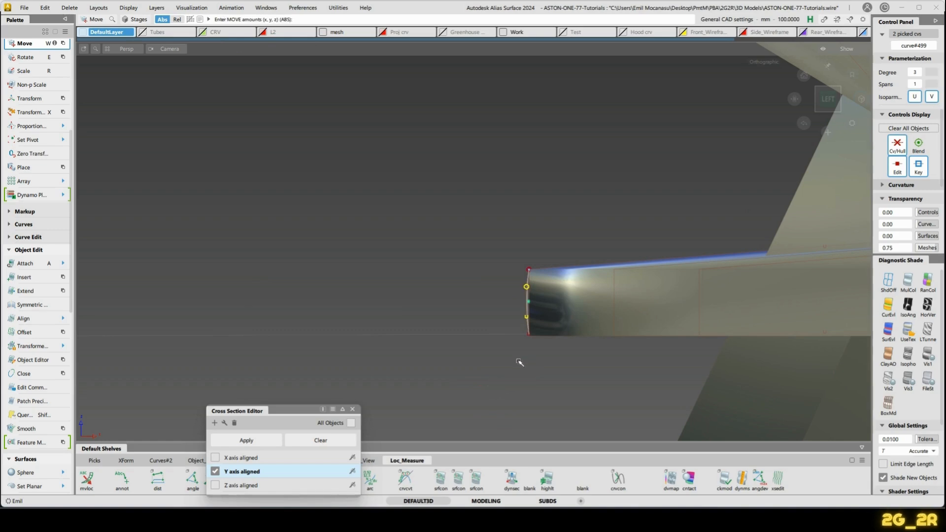
Raise the middle control vertex of the slat's top curve in the left view to give it a slight crown.
{"action": "left_click_drag", "start_coordinate": [524, 341], "coordinate": [650, 170], "text": "alt+shift"}
{"action": "left_click_drag", "start_coordinate": [650, 230], "coordinate": [642, 182], "text": "ctrl+shift"}
{"action": "left_click_drag", "start_coordinate": [614, 176], "coordinate": [624, 191]}
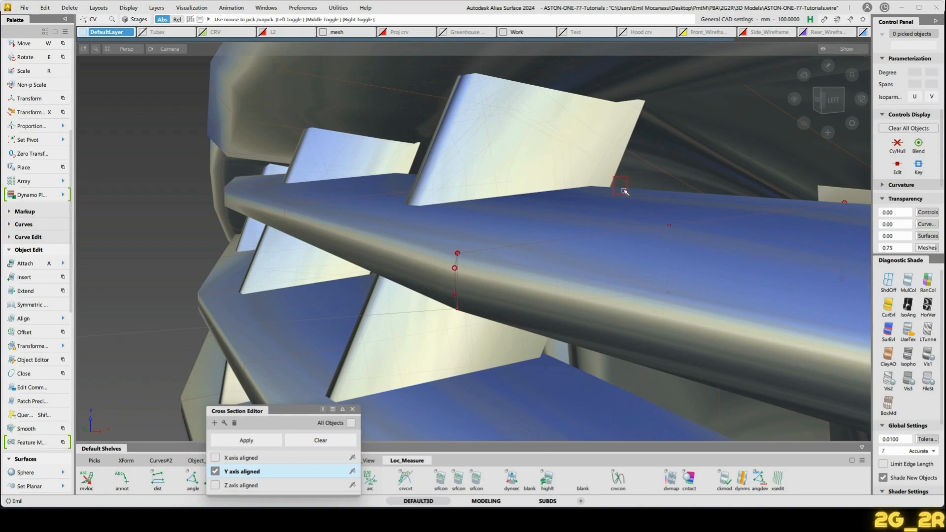
{"action": "left_click_drag", "start_coordinate": [673, 237], "coordinate": [674, 237]}
{"action": "key", "text": "w"}
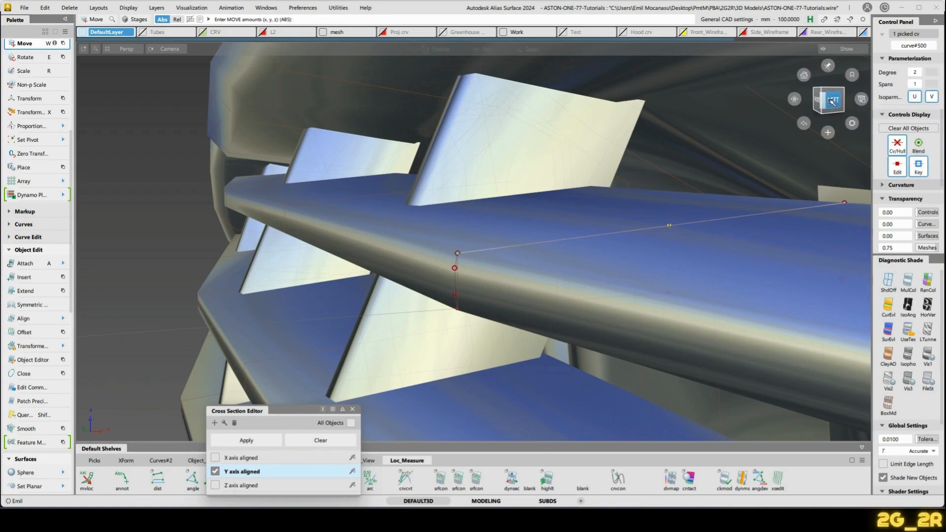
{"action": "left_click_drag", "start_coordinate": [687, 315], "coordinate": [500, 306], "text": "alt+shift"}
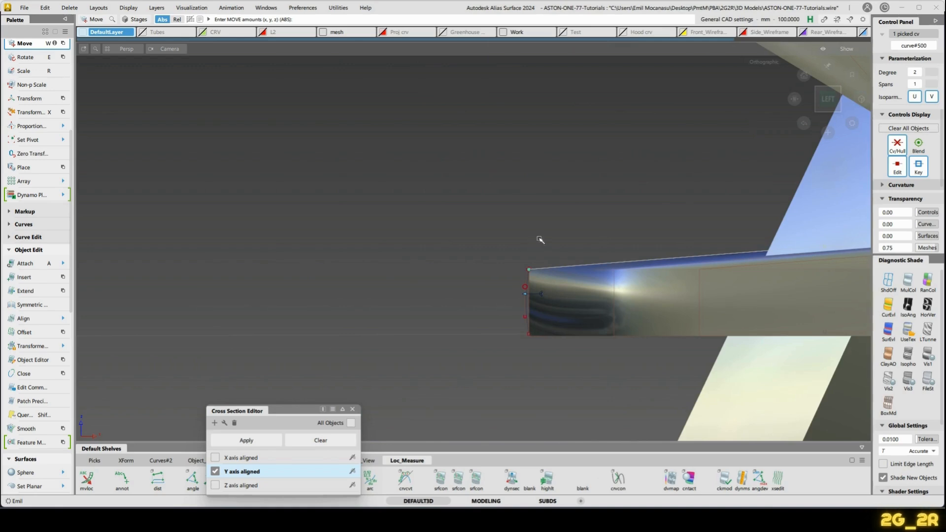
{"action": "middle_click_drag", "start_coordinate": [541, 240], "coordinate": [423, 241]}
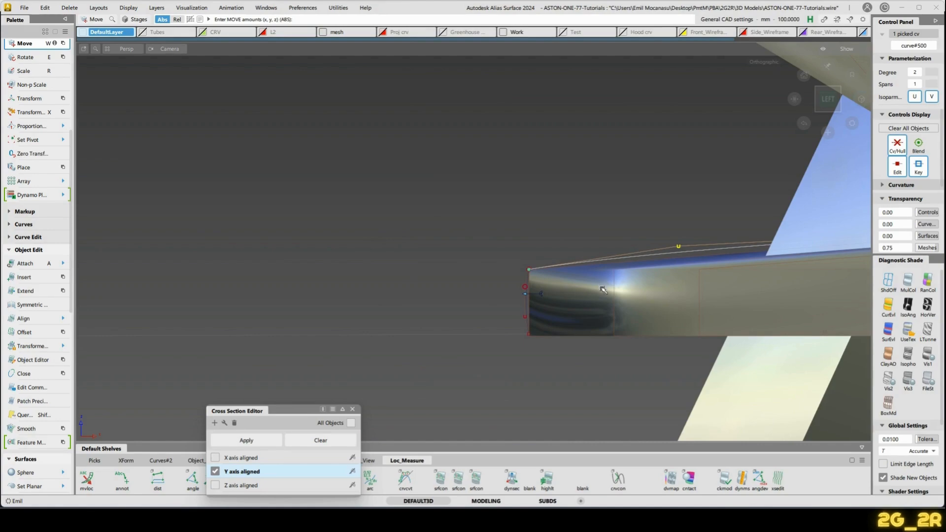
Examine the slat's section curves against the reference mesh in perspective, from the overall grille down to the slat's nose.
{"action": "left_click_drag", "start_coordinate": [601, 288], "coordinate": [581, 296], "text": "ctrl+shift"}
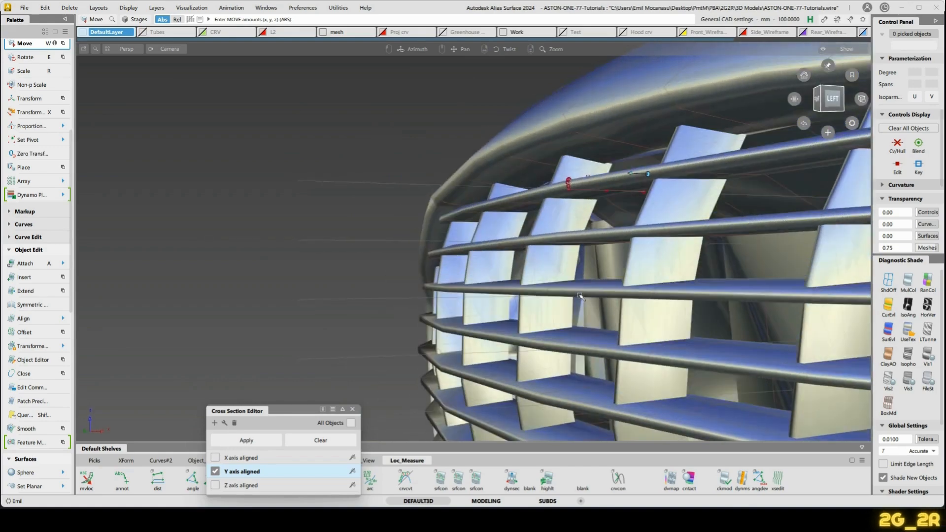
{"action": "right_click_drag", "start_coordinate": [581, 296], "coordinate": [545, 270], "text": "alt+shift"}
{"action": "left_click_drag", "start_coordinate": [545, 269], "coordinate": [282, 256], "text": "alt+shift"}
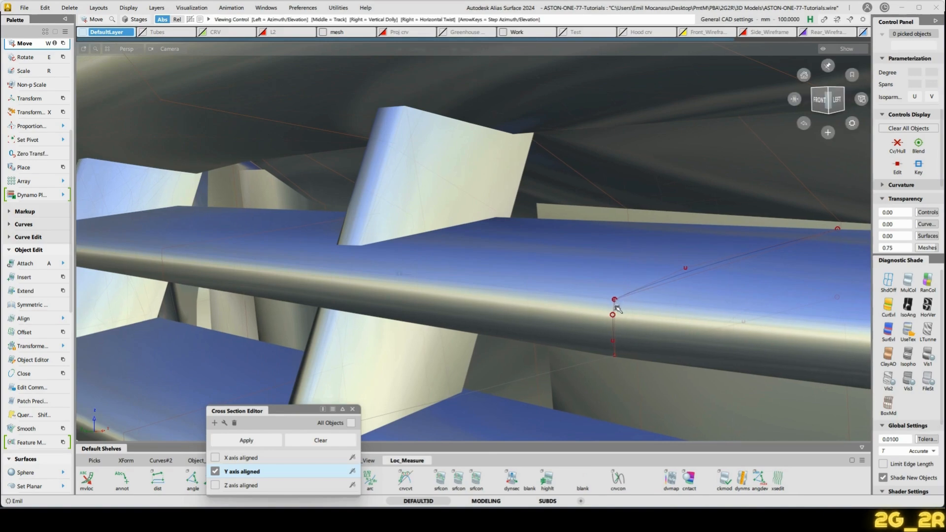
{"action": "left_click_drag", "start_coordinate": [621, 306], "coordinate": [586, 279], "text": "alt+shift"}
{"action": "right_click_drag", "start_coordinate": [587, 279], "coordinate": [613, 271], "text": "alt+shift"}
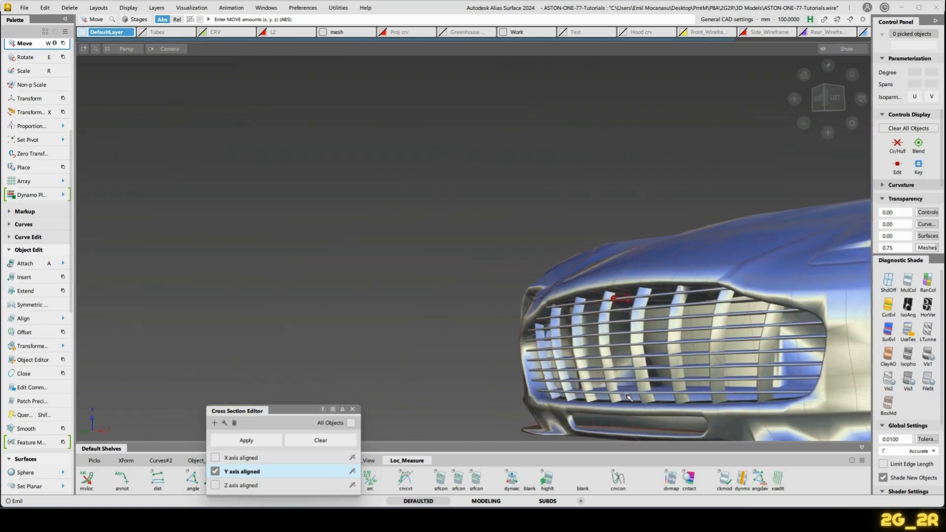
{"action": "mouse_move", "coordinate": [628, 397]}
{"action": "left_mouse_down", "text": "alt+shift"}
{"action": "mouse_move", "coordinate": [692, 354]}
{"action": "mouse_move", "coordinate": [624, 394]}
{"action": "left_mouse_up", "text": "alt+shift"}
{"action": "right_click_drag", "start_coordinate": [629, 383], "coordinate": [578, 316], "text": "alt+shift"}
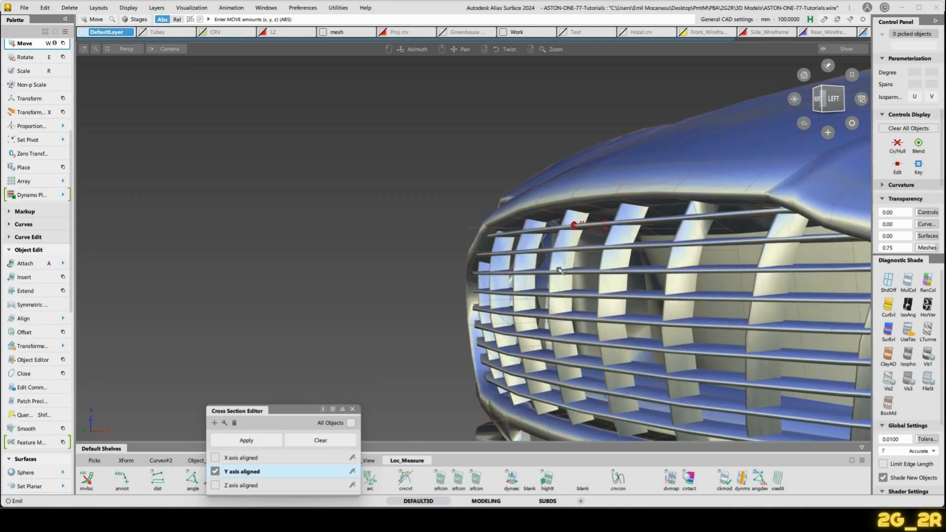
{"action": "left_click_drag", "start_coordinate": [559, 270], "coordinate": [399, 206], "text": "alt+shift"}
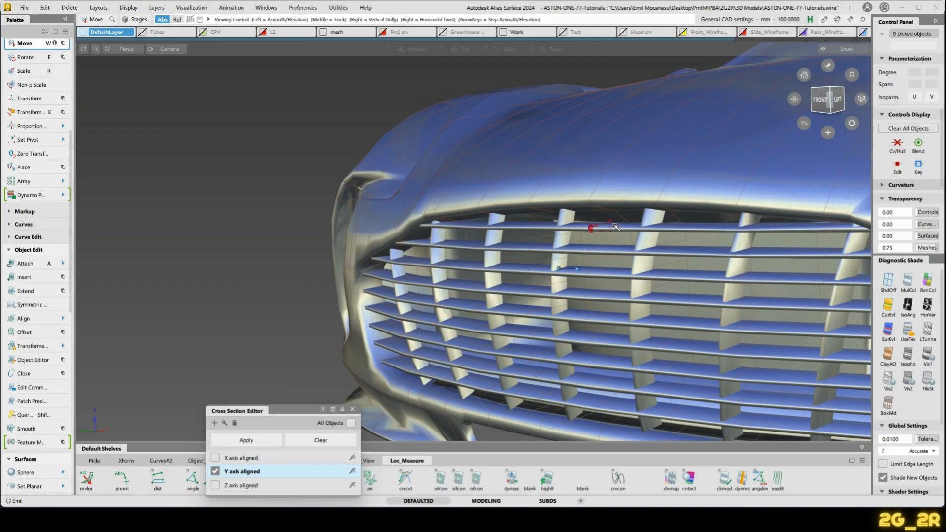
{"action": "left_click_drag", "start_coordinate": [626, 336], "coordinate": [690, 343], "text": "alt+shift"}
{"action": "right_click_drag", "start_coordinate": [649, 372], "coordinate": [653, 292], "text": "alt+shift"}
{"action": "right_click_drag", "start_coordinate": [414, 260], "coordinate": [394, 272], "text": "alt+shift"}
{"action": "middle_click_drag", "start_coordinate": [390, 269], "coordinate": [759, 270], "text": "alt+shift"}
{"action": "left_click_drag", "start_coordinate": [624, 329], "coordinate": [656, 291], "text": "alt+shift"}
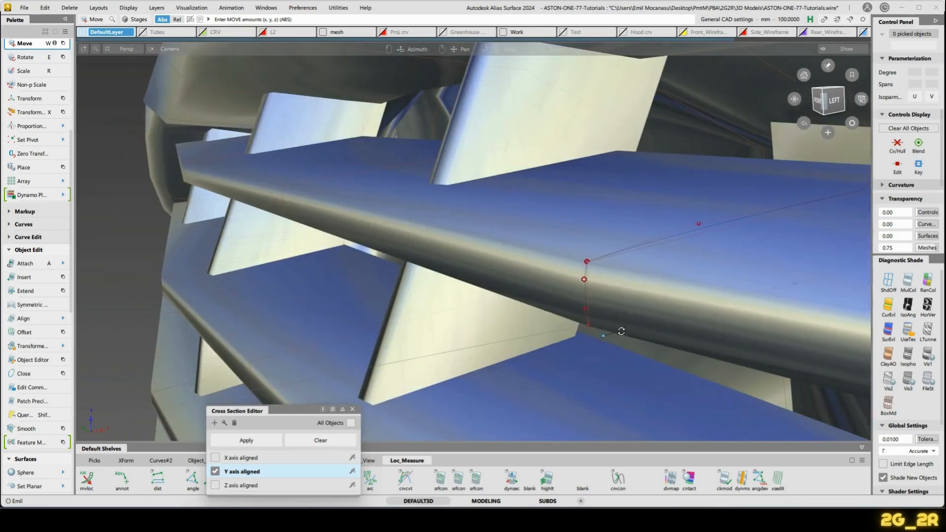
{"action": "right_click_drag", "start_coordinate": [613, 335], "coordinate": [613, 320], "text": "alt+shift"}
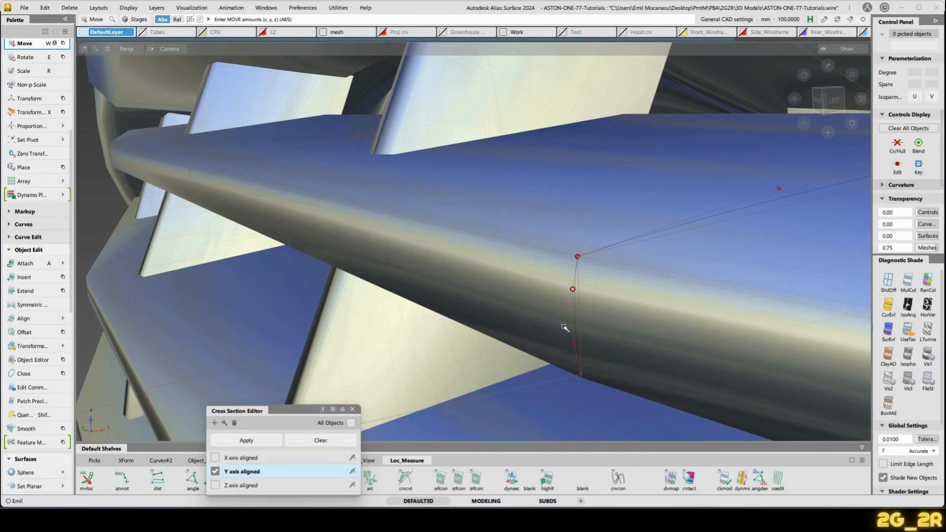
Hide the mesh layer and fillet the front curve with the top curve using a G2 curvature fillet of center radius 2.5.
{"action": "left_click", "coordinate": [321, 32]}
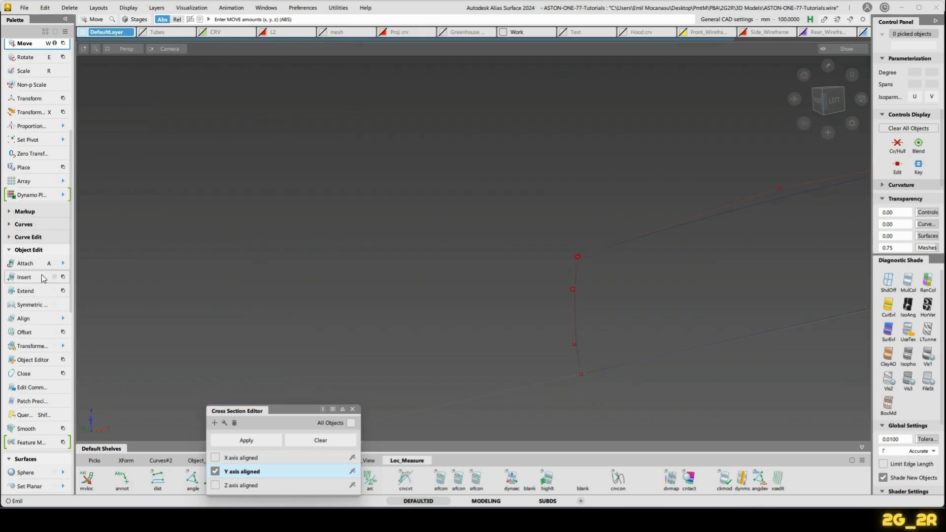
{"action": "left_click", "coordinate": [12, 250]}
{"action": "left_click", "coordinate": [9, 225]}
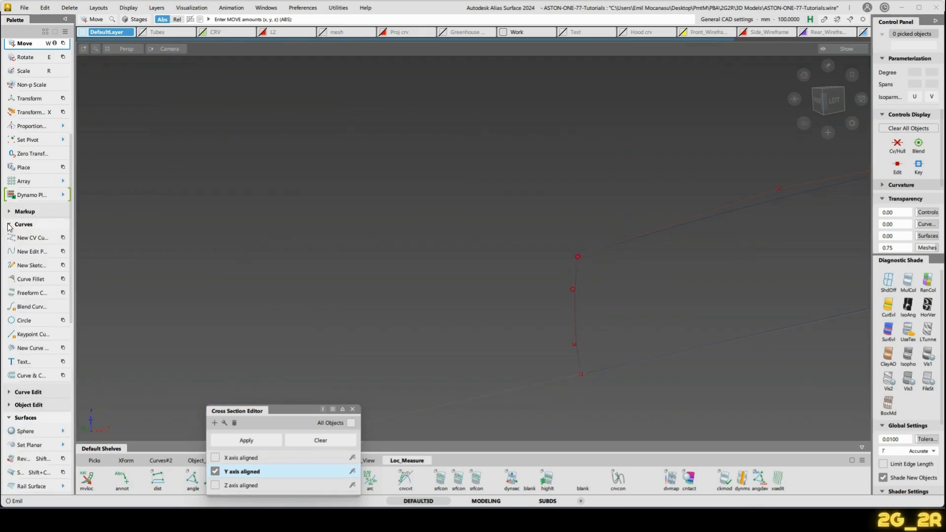
{"action": "left_click", "coordinate": [24, 280]}
{"action": "left_click", "coordinate": [575, 286]}
{"action": "left_click", "coordinate": [606, 248]}
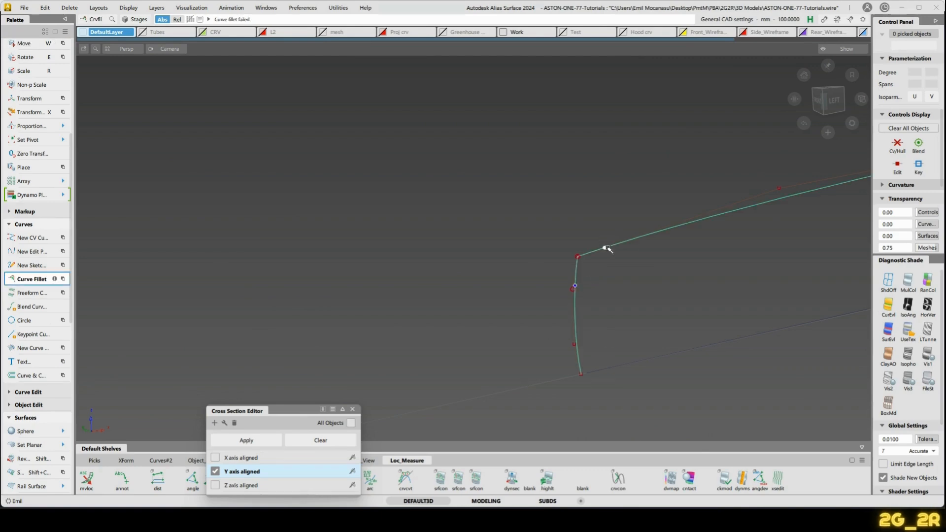
{"action": "double_click", "coordinate": [30, 278]}
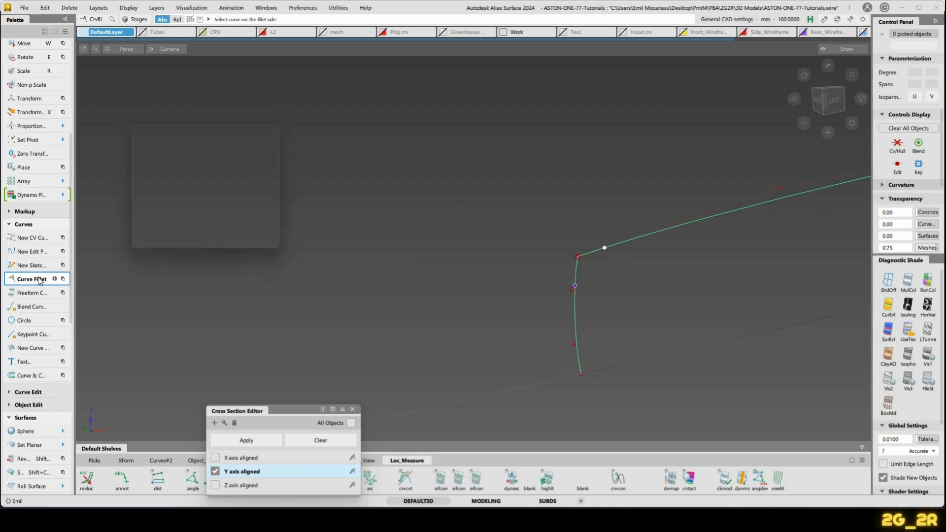
{"action": "double_click", "coordinate": [228, 193]}
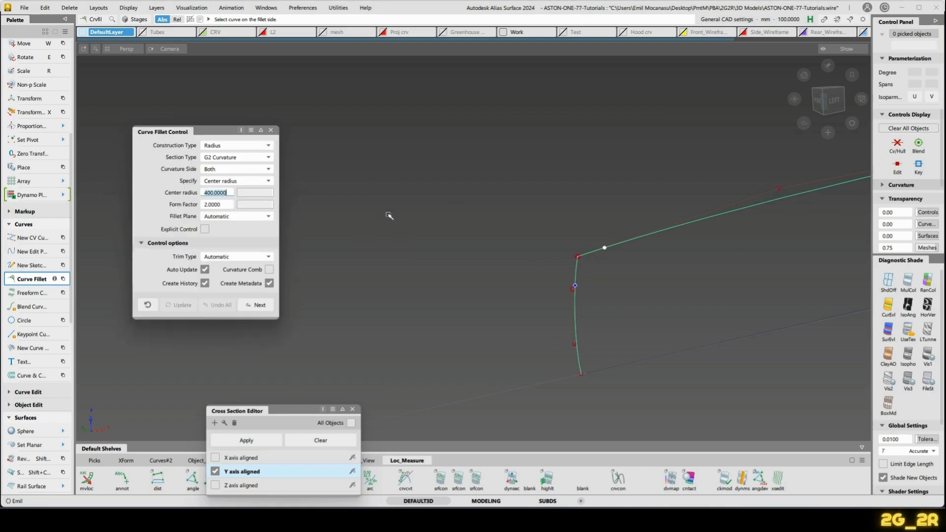
{"action": "type", "text": "2.5"}
{"action": "key", "text": "Return"}
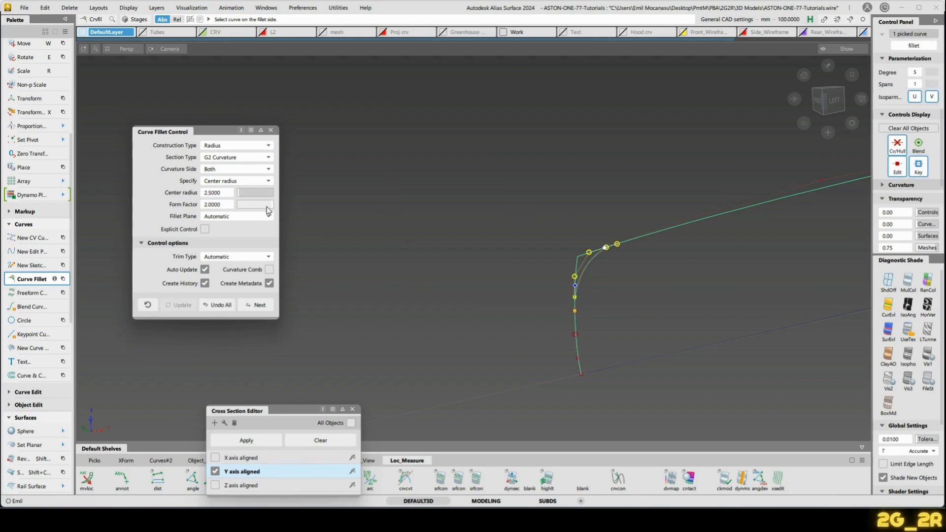
Try form factors of 0.1 and 1 on the upper corner fillet, returning it to 2.
{"action": "left_click_drag", "start_coordinate": [242, 205], "coordinate": [178, 215]}
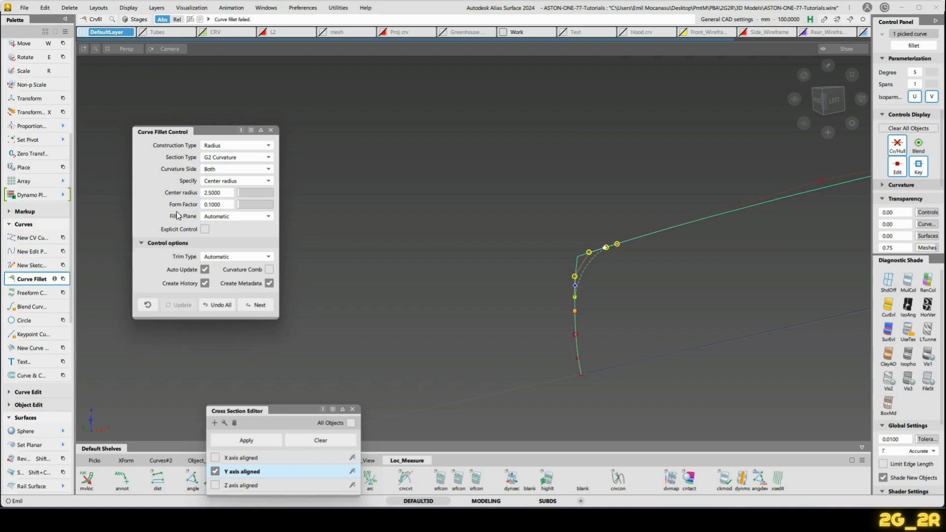
{"action": "left_click", "coordinate": [228, 206]}
{"action": "type", "text": "1"}
{"action": "key", "text": "Return"}
{"action": "left_click", "coordinate": [226, 206]}
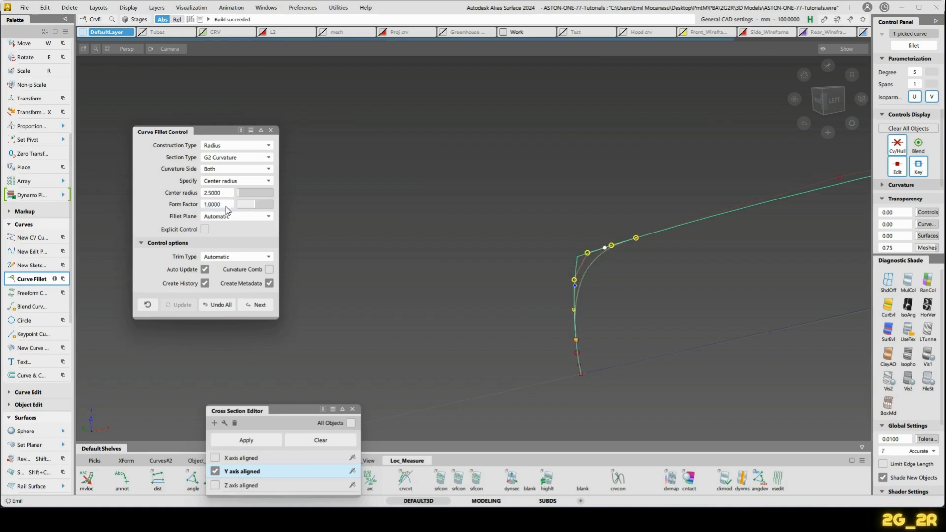
{"action": "type", "text": "2"}
{"action": "key", "text": "Return"}
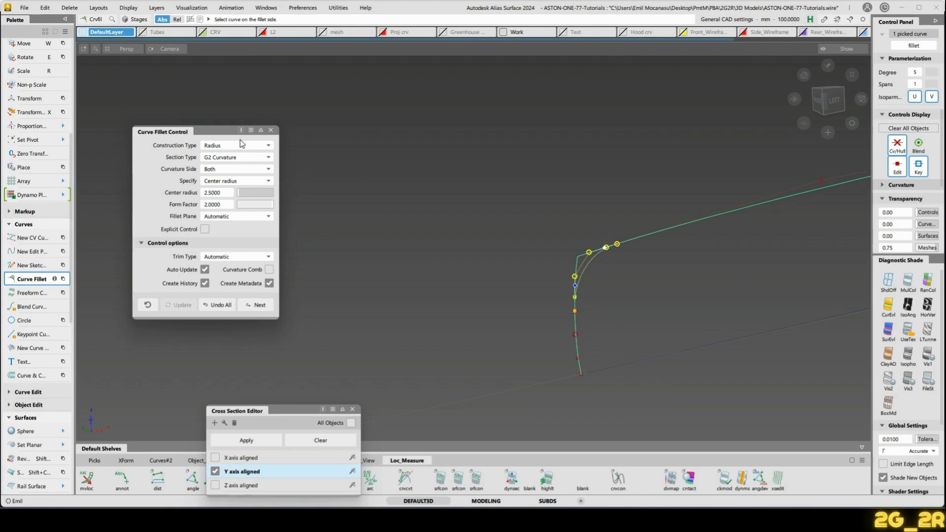
Inspect the upper corner fillet from the side and reduce its center radius to 2.
{"action": "left_click", "coordinate": [655, 360]}
{"action": "left_click_drag", "start_coordinate": [654, 360], "coordinate": [582, 359], "text": "alt+shift"}
{"action": "left_click", "coordinate": [418, 331], "text": "alt+shift"}
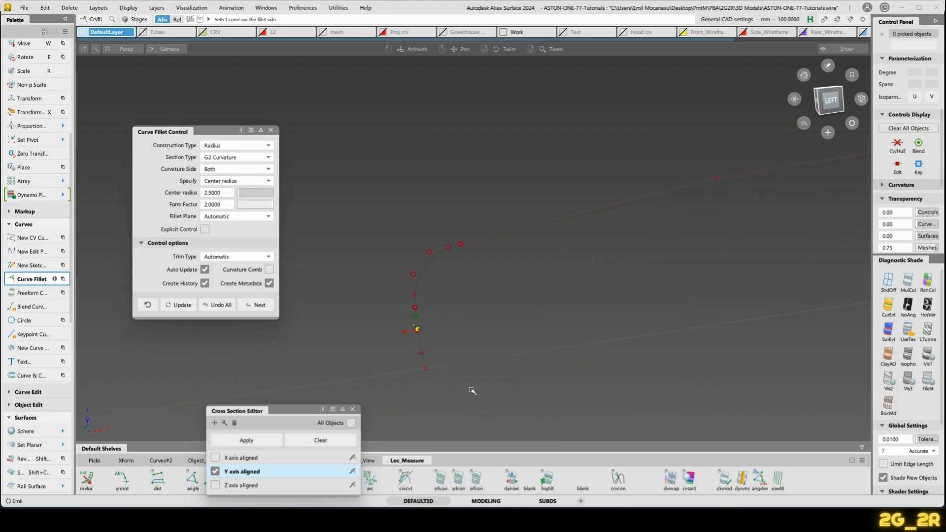
{"action": "left_click_drag", "start_coordinate": [471, 389], "coordinate": [464, 343], "text": "alt+shift"}
{"action": "right_click_drag", "start_coordinate": [464, 344], "coordinate": [437, 360], "text": "alt+shift"}
{"action": "middle_click_drag", "start_coordinate": [437, 360], "coordinate": [492, 366], "text": "alt+shift"}
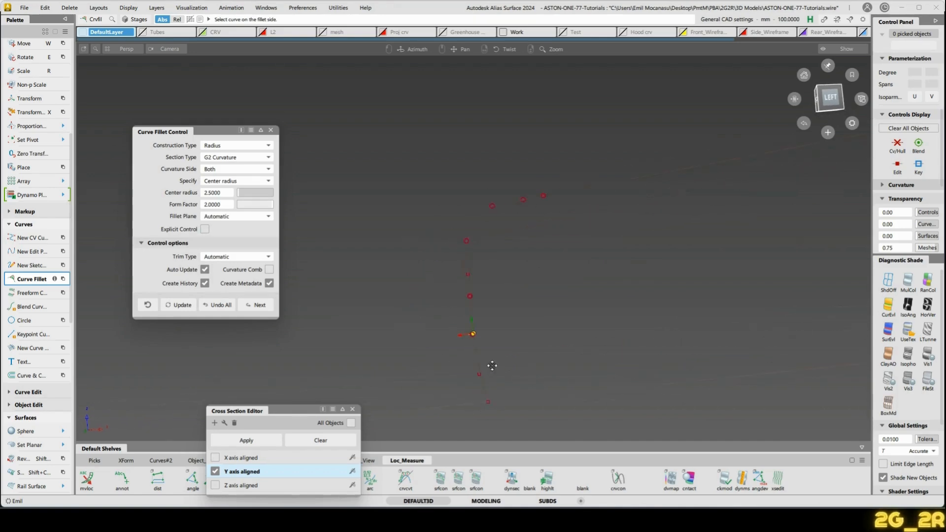
{"action": "left_click", "coordinate": [490, 234]}
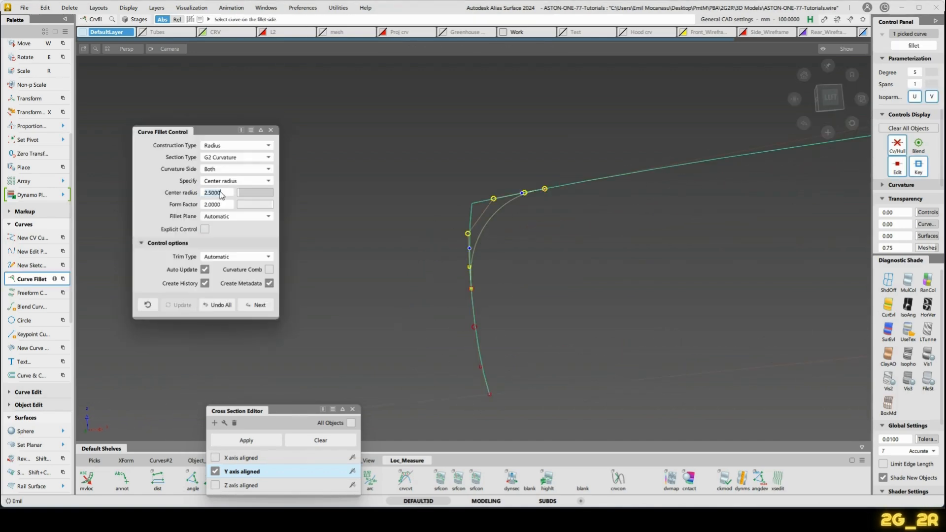
{"action": "double_click", "coordinate": [220, 192]}
{"action": "type", "text": "2"}
{"action": "key", "text": "Return"}
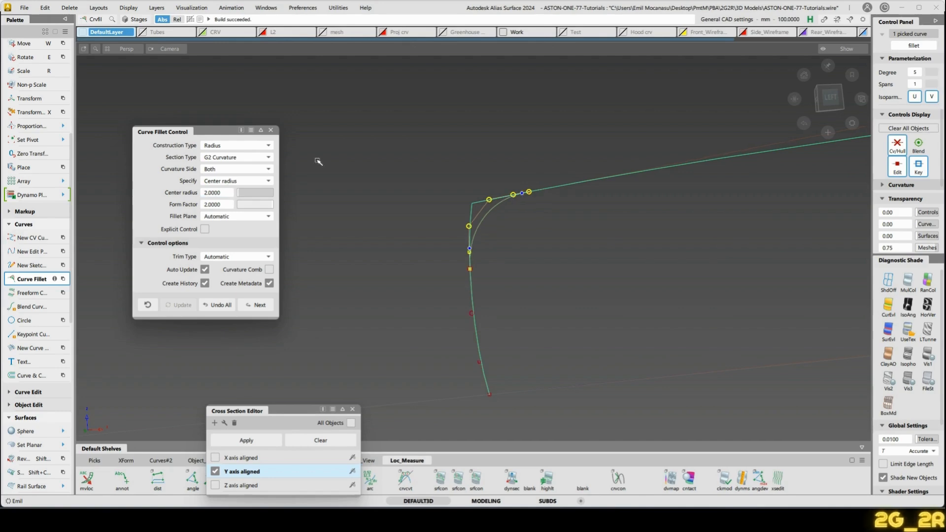
Fillet the lower corner between the front curve and the underside curve with a center radius of 1.5.
{"action": "left_click_drag", "start_coordinate": [697, 371], "coordinate": [638, 435], "text": "ctrl+shift"}
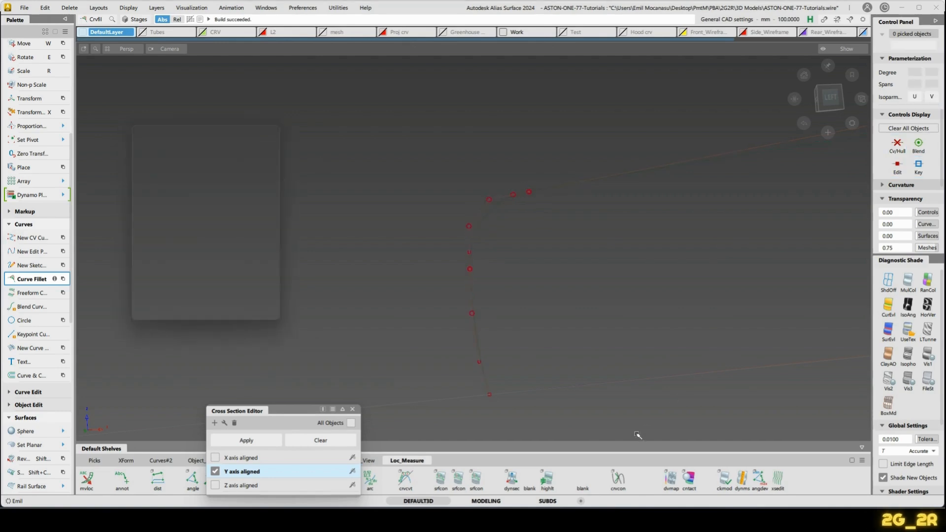
{"action": "left_click", "coordinate": [537, 390]}
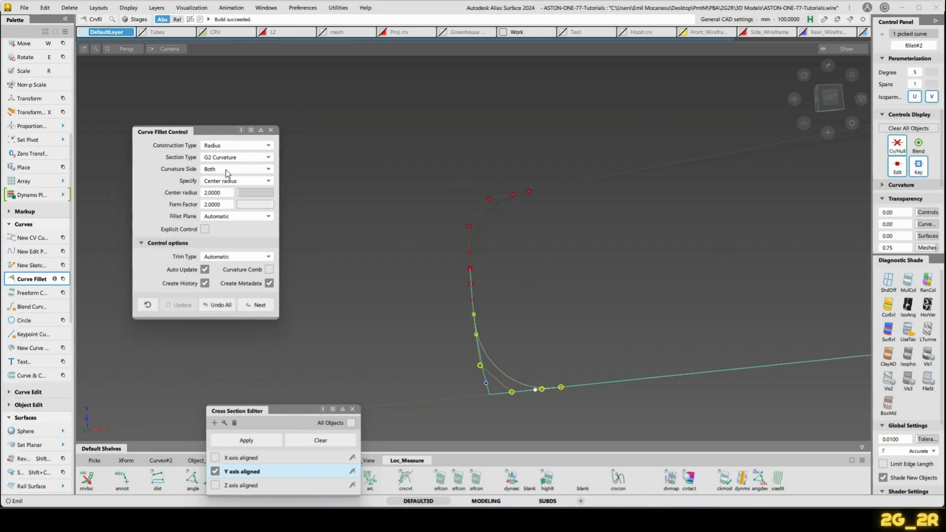
{"action": "left_click", "coordinate": [565, 293]}
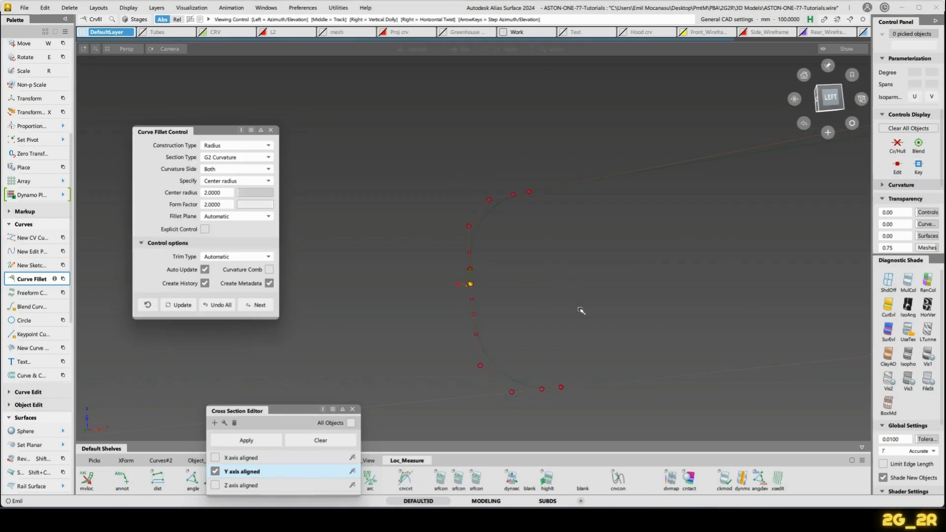
{"action": "left_click_drag", "start_coordinate": [581, 311], "coordinate": [532, 319], "text": "alt+shift"}
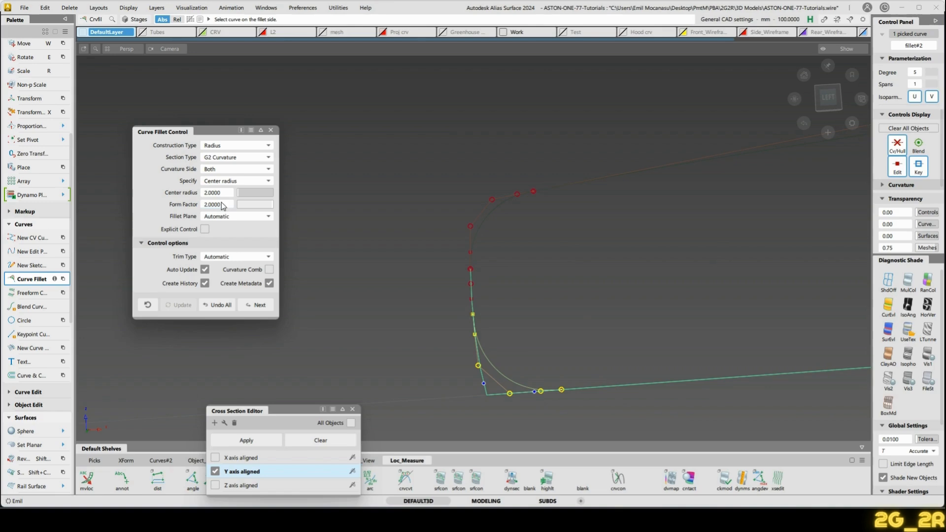
{"action": "left_click", "coordinate": [227, 194]}
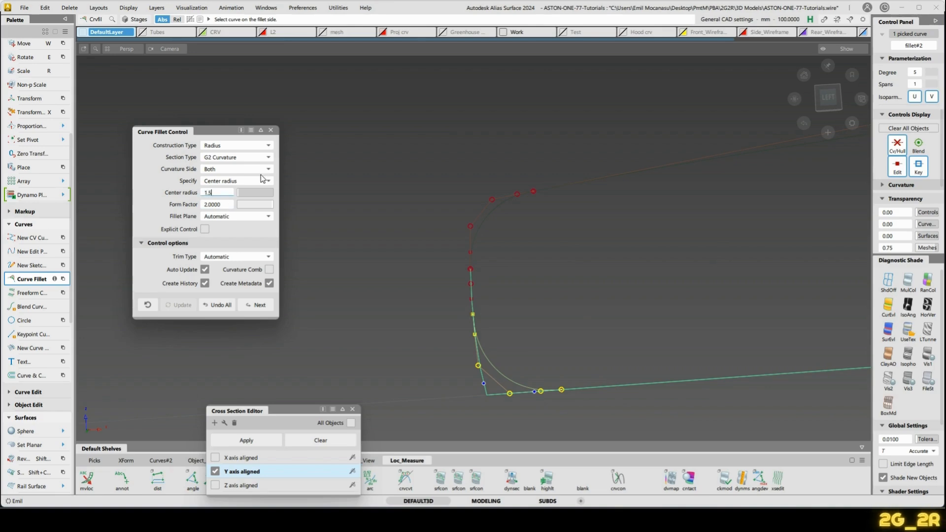
{"action": "key", "text": "Return"}
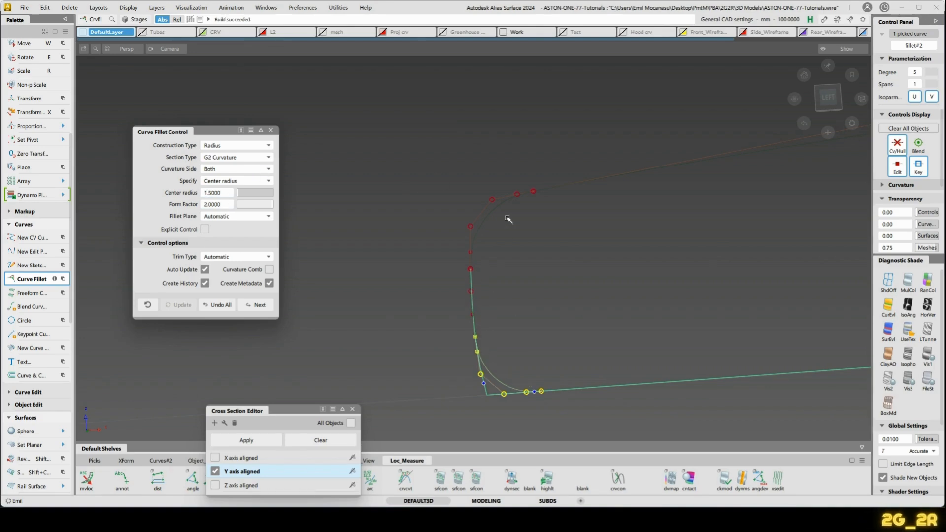
Check the filleted profile by picking all five section curves, clearing the selection and viewing the nose up close.
{"action": "left_click_drag", "start_coordinate": [558, 253], "coordinate": [660, 294], "text": "alt+shift"}
{"action": "right_click_drag", "start_coordinate": [552, 340], "coordinate": [539, 324], "text": "alt+shift"}
{"action": "left_click_drag", "start_coordinate": [539, 324], "coordinate": [508, 281], "text": "ctrl+shift"}
{"action": "left_click_drag", "start_coordinate": [460, 205], "coordinate": [641, 459]}
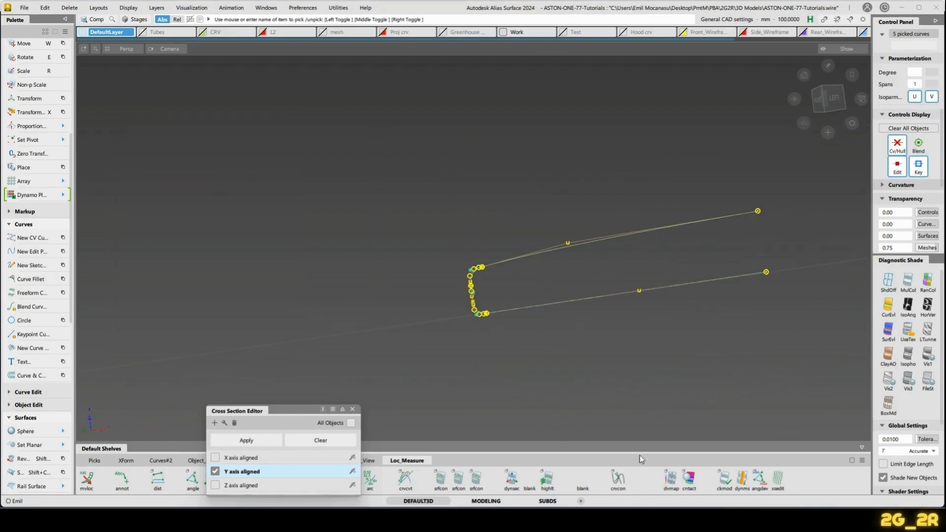
{"action": "left_click", "coordinate": [549, 299]}
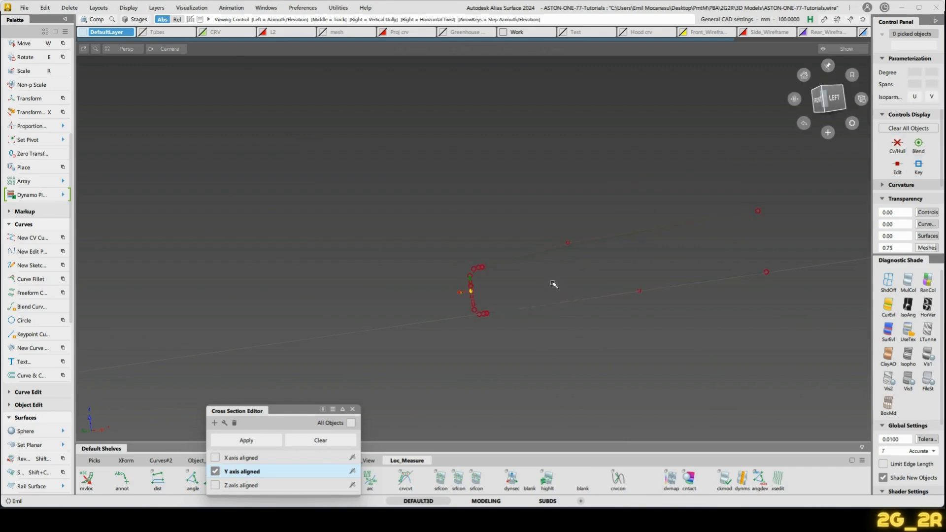
{"action": "left_click_drag", "start_coordinate": [553, 283], "coordinate": [466, 299], "text": "alt+shift"}
{"action": "right_click_drag", "start_coordinate": [498, 344], "coordinate": [504, 317], "text": "alt+shift"}
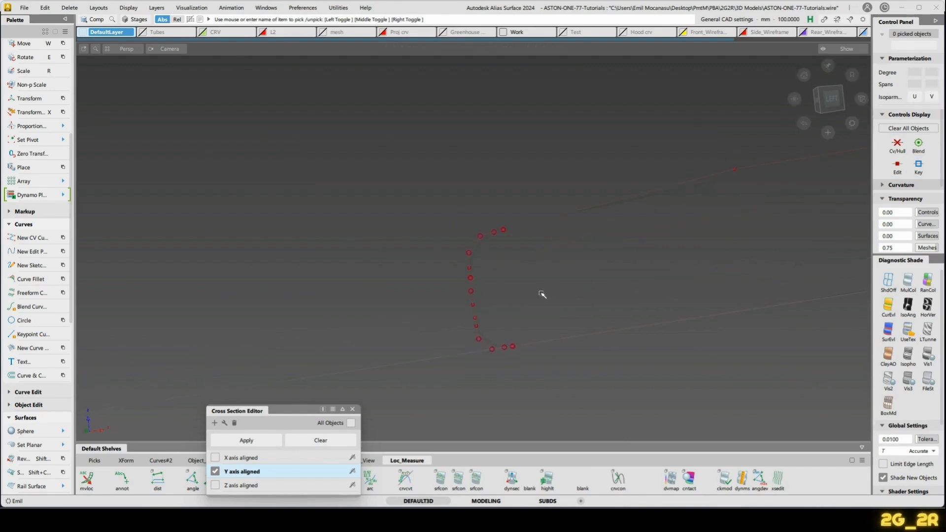
Close the Cross Section Editor and extend the front curve downward and the underside curve forward so they cross at the lower corner.
{"action": "left_click", "coordinate": [352, 409]}
{"action": "left_click", "coordinate": [204, 461]}
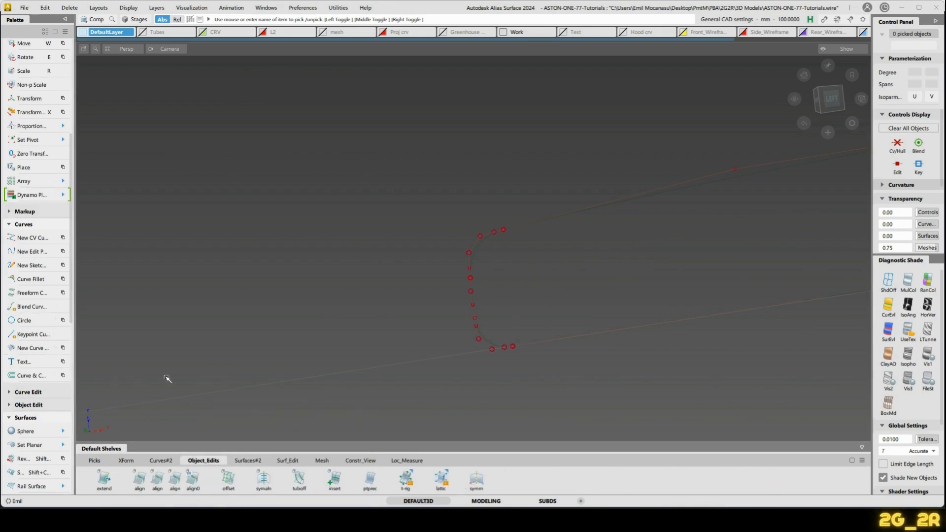
{"action": "left_click", "coordinate": [104, 481]}
{"action": "left_click", "coordinate": [474, 303]}
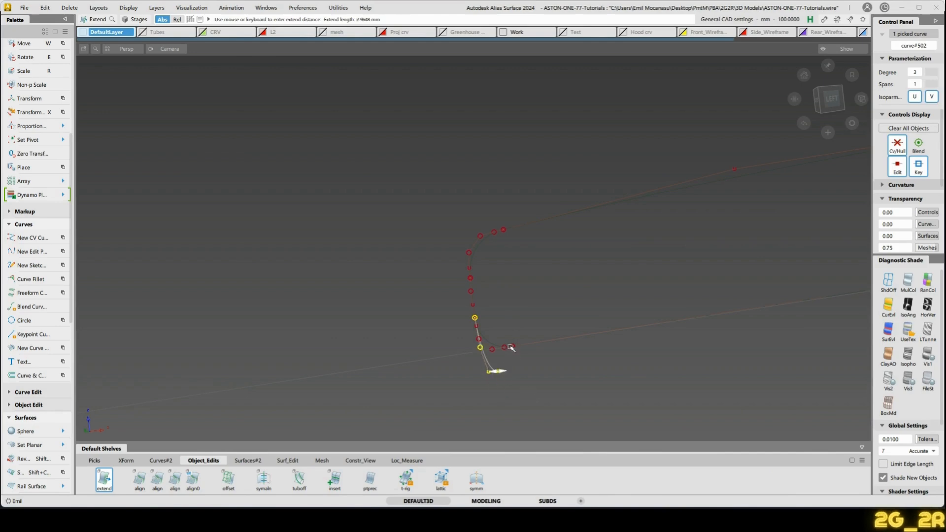
{"action": "right_click_drag", "start_coordinate": [598, 382], "coordinate": [537, 384], "text": "alt+shift"}
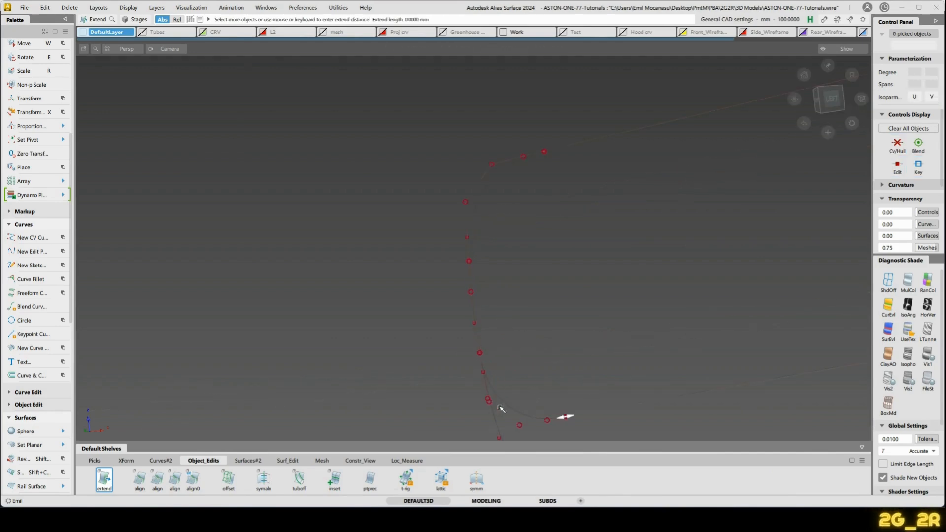
{"action": "left_click", "coordinate": [498, 427]}
{"action": "middle_click_drag", "start_coordinate": [510, 428], "coordinate": [512, 326], "text": "alt+shift"}
{"action": "left_click", "coordinate": [517, 329]}
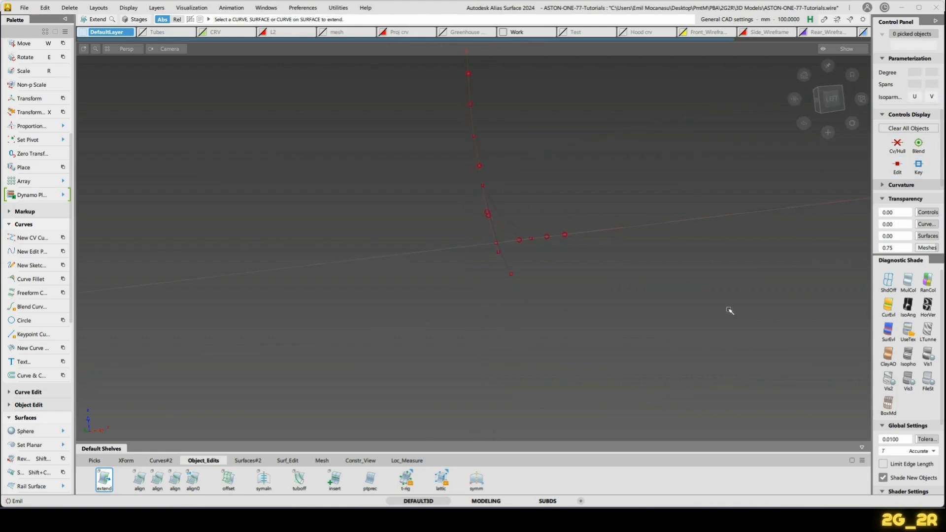
Pick all five profile curves and snap their pivot to the extended underside curve's front end.
{"action": "left_click_drag", "start_coordinate": [729, 310], "coordinate": [715, 350], "text": "ctrl+shift"}
{"action": "middle_click_drag", "start_coordinate": [485, 275], "coordinate": [531, 265], "text": "ctrl+shift"}
{"action": "left_click_drag", "start_coordinate": [679, 252], "coordinate": [502, 214], "text": "alt+shift"}
{"action": "left_click_drag", "start_coordinate": [525, 244], "coordinate": [507, 245], "text": "ctrl+alt"}
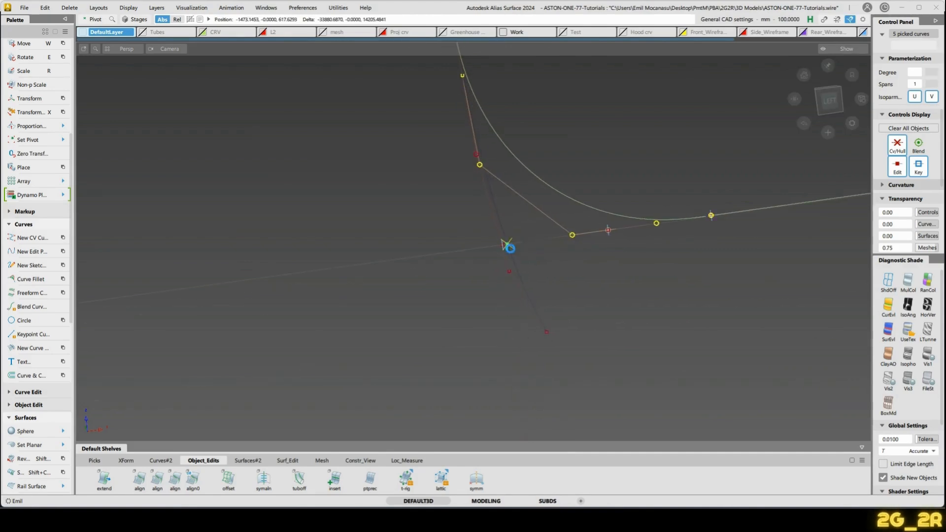
Delete the extended front and underside construction curves that cross at the profile's lower corner.
{"action": "left_click_drag", "start_coordinate": [555, 316], "coordinate": [522, 361], "text": "ctrl+shift"}
{"action": "left_click", "coordinate": [532, 295]}
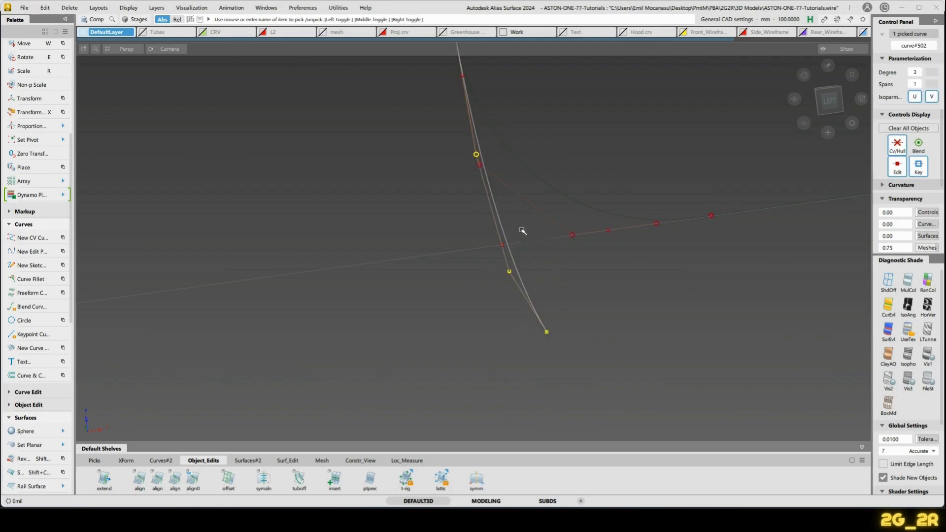
{"action": "left_click_drag", "start_coordinate": [522, 230], "coordinate": [473, 297]}
{"action": "left_click", "coordinate": [536, 287]}
{"action": "key", "text": "Delete"}
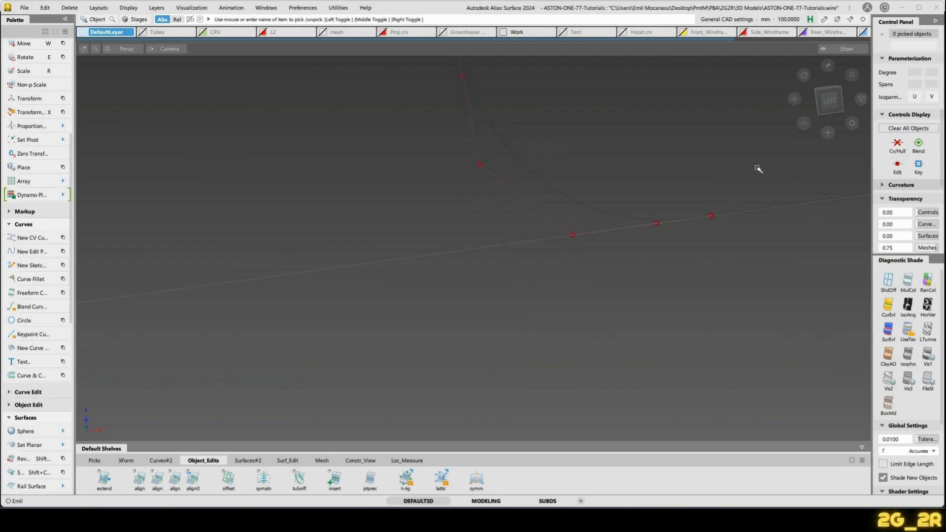
Turn on the mesh layer and pick the five profile curves, comparing them with the top grille slat of the reference mesh.
{"action": "left_click_drag", "start_coordinate": [757, 169], "coordinate": [759, 242]}
{"action": "right_click_drag", "start_coordinate": [719, 210], "coordinate": [651, 191], "text": "alt+shift"}
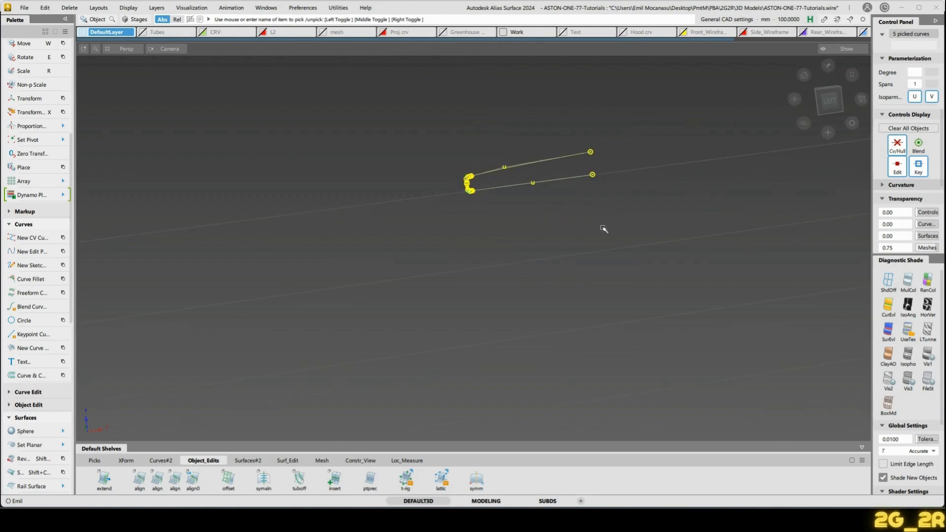
{"action": "left_click", "coordinate": [580, 278]}
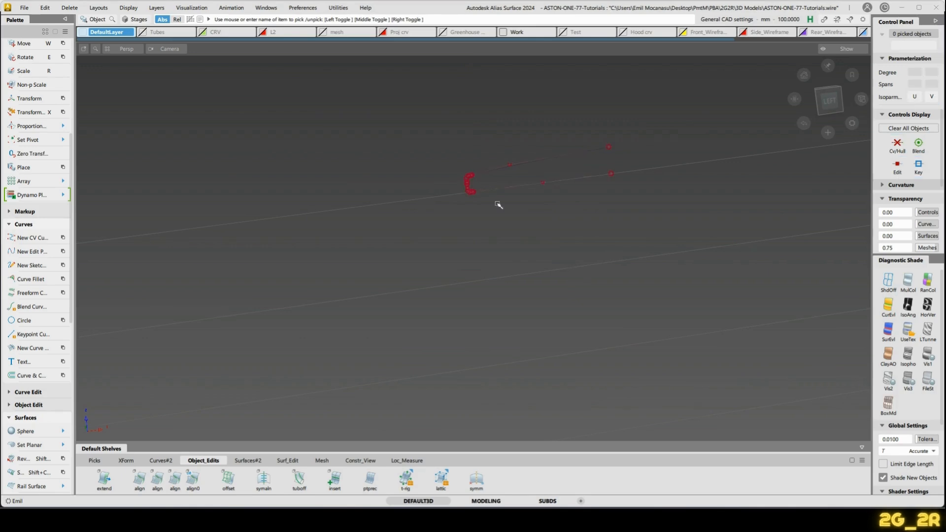
{"action": "left_click", "coordinate": [323, 33]}
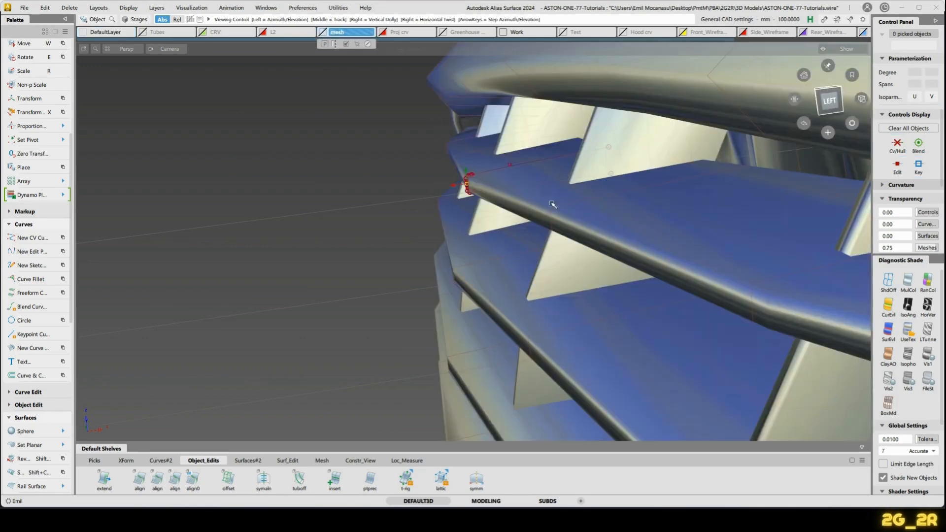
{"action": "mouse_move", "coordinate": [553, 205]}
{"action": "left_mouse_down", "text": "alt+shift"}
{"action": "mouse_move", "coordinate": [645, 204]}
{"action": "mouse_move", "coordinate": [635, 205]}
{"action": "left_mouse_up", "text": "alt+shift"}
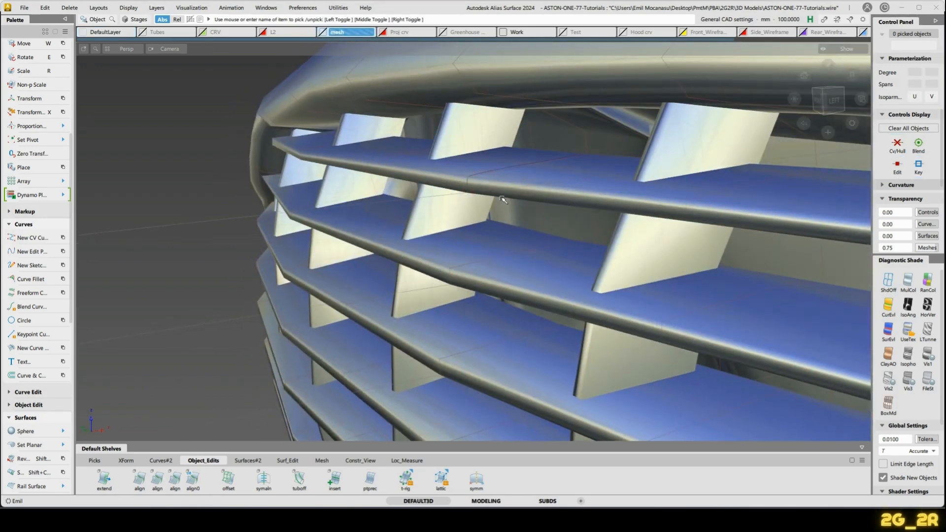
{"action": "left_click_drag", "start_coordinate": [502, 199], "coordinate": [466, 180], "text": "alt+shift"}
{"action": "left_click", "coordinate": [479, 176]}
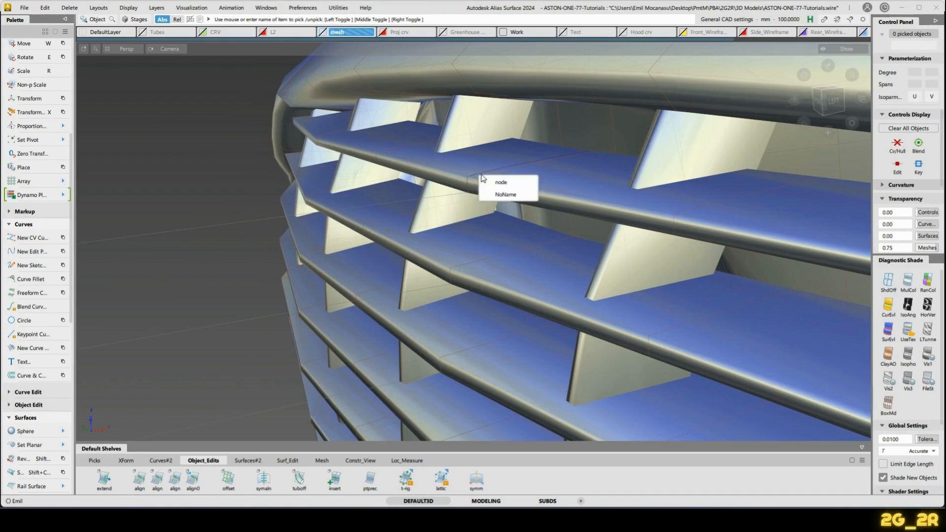
{"action": "left_click", "coordinate": [509, 183]}
{"action": "right_click_drag", "start_coordinate": [486, 290], "coordinate": [489, 274], "text": "alt+shift"}
{"action": "left_click_drag", "start_coordinate": [451, 329], "coordinate": [333, 335], "text": "alt+shift"}
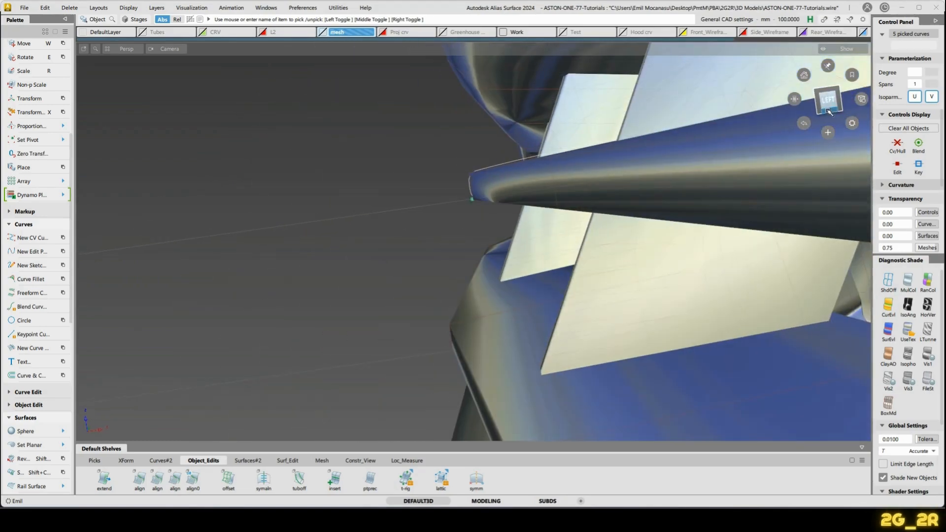
In the side view, array the profile linearly in the XZ plane with nine items at -30.5 spacing along axis 2, and switch off diagnostic shading.
{"action": "left_click", "coordinate": [831, 90]}
{"action": "left_click", "coordinate": [833, 91]}
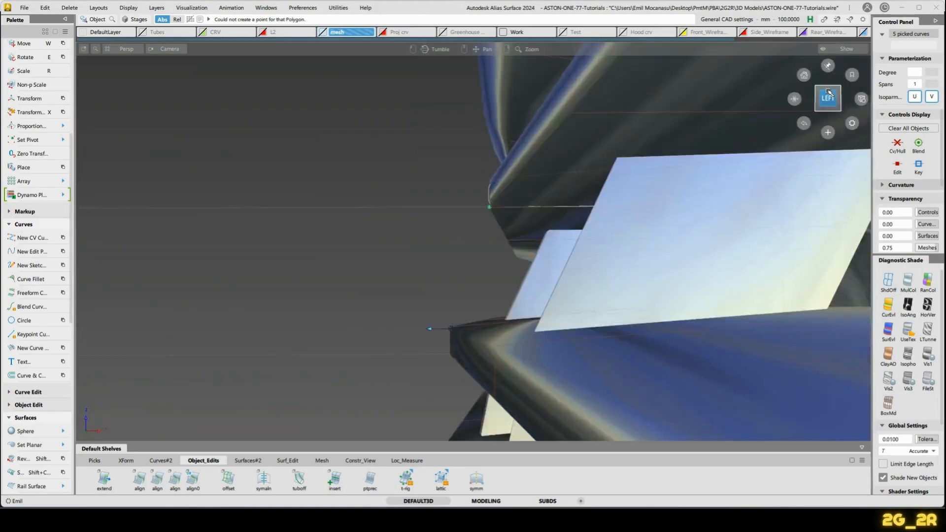
{"action": "right_click_drag", "start_coordinate": [529, 203], "coordinate": [519, 331], "text": "alt+shift"}
{"action": "middle_click_drag", "start_coordinate": [518, 331], "coordinate": [555, 226], "text": "alt+shift"}
{"action": "right_click_drag", "start_coordinate": [556, 226], "coordinate": [558, 277], "text": "alt+shift"}
{"action": "mouse_move", "coordinate": [557, 277]}
{"action": "middle_mouse_down", "text": "alt+shift"}
{"action": "mouse_move", "coordinate": [557, 256]}
{"action": "mouse_move", "coordinate": [554, 270]}
{"action": "middle_mouse_up", "text": "alt+shift"}
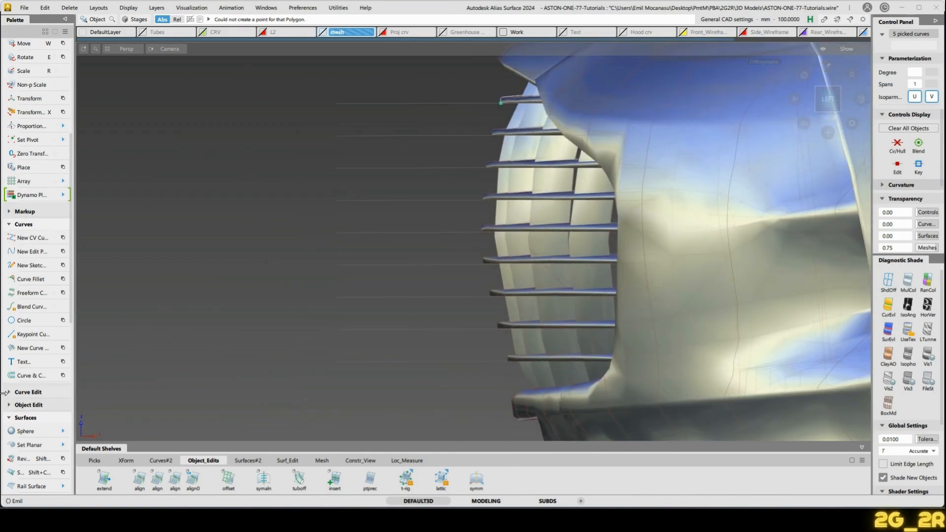
{"action": "scroll", "coordinate": [28, 220], "scroll_direction": "up", "scroll_amount": 3}
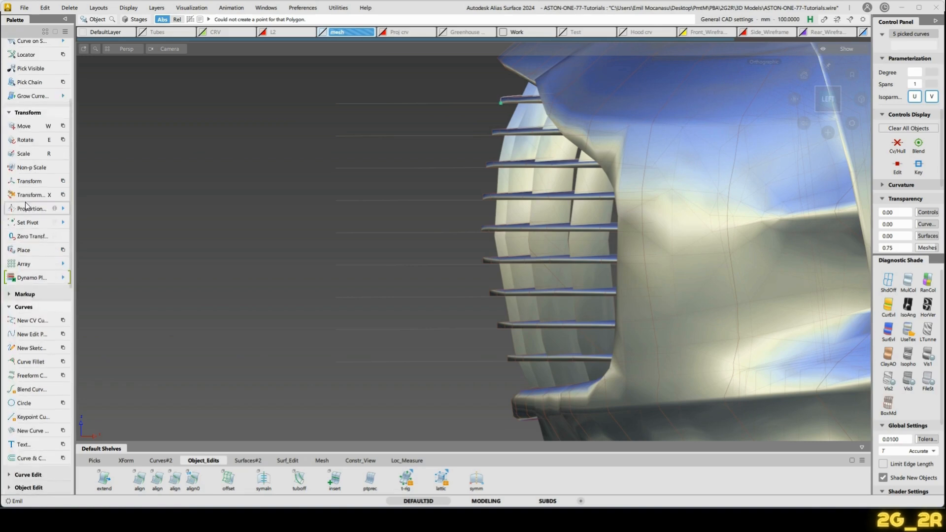
{"action": "left_click", "coordinate": [24, 265]}
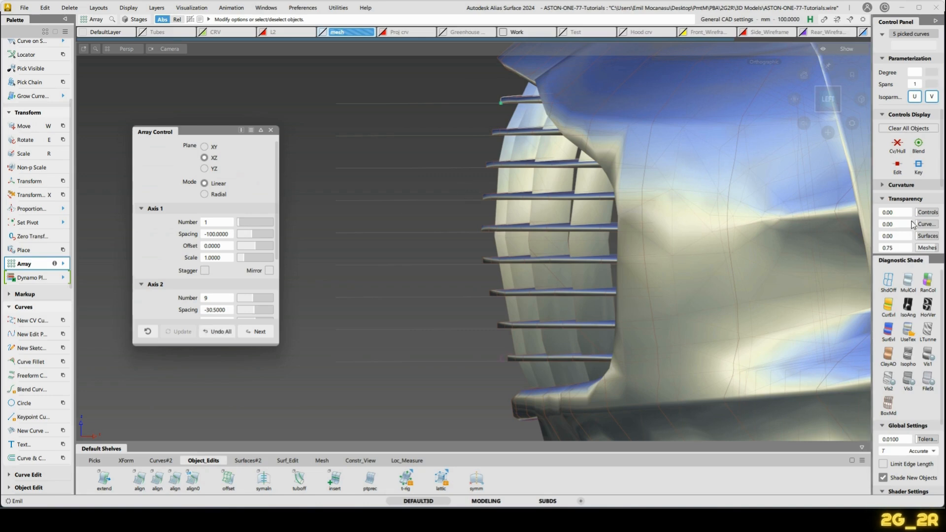
{"action": "left_click", "coordinate": [889, 281]}
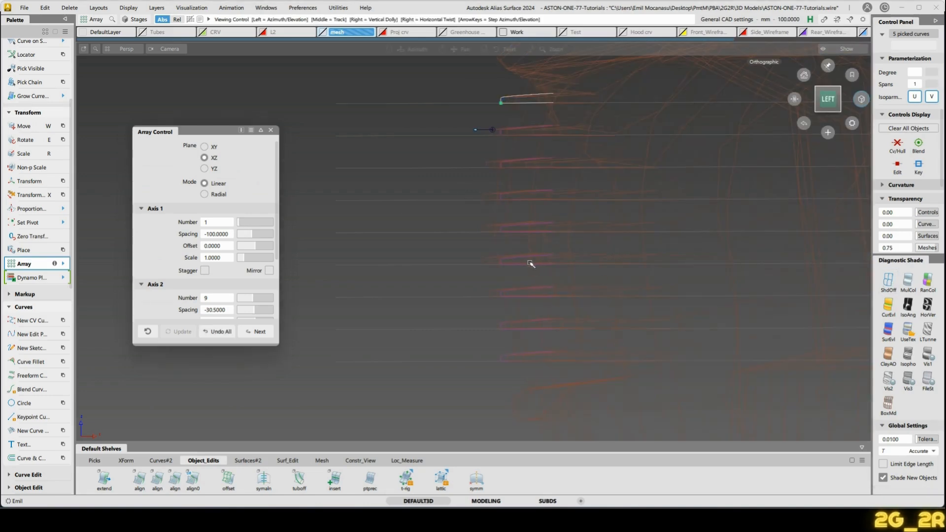
Try to pick the second slat profile of the array in the side view.
{"action": "middle_click_drag", "start_coordinate": [513, 234], "coordinate": [516, 291], "text": "alt+shift"}
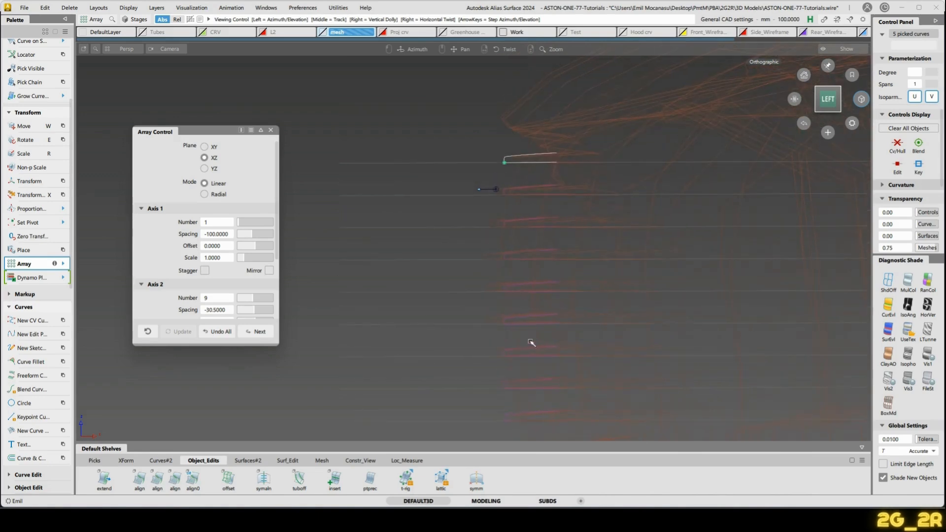
{"action": "left_click_drag", "start_coordinate": [524, 247], "coordinate": [525, 228], "text": "ctrl+shift"}
{"action": "left_click", "coordinate": [507, 194], "text": "alt+shift"}
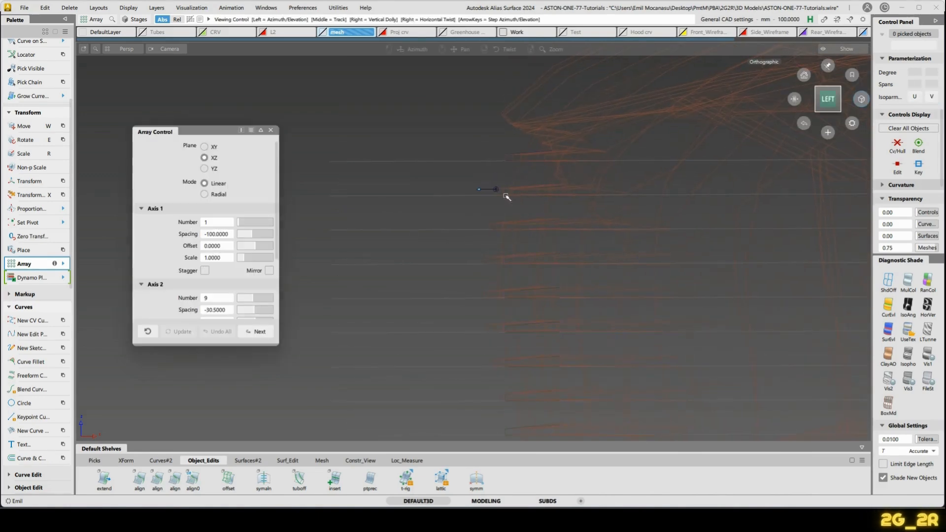
{"action": "right_click_drag", "start_coordinate": [533, 313], "coordinate": [553, 198], "text": "alt+shift"}
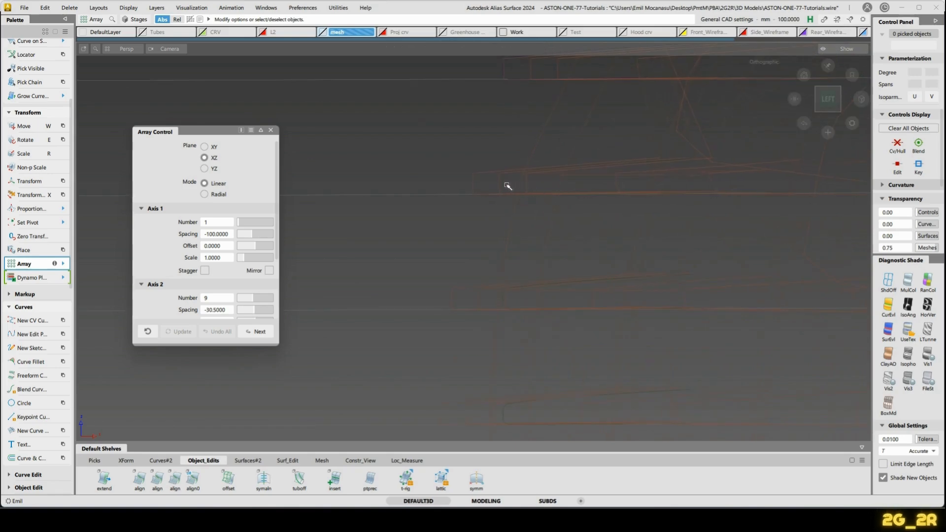
{"action": "key", "text": "q"}
{"action": "left_click", "coordinate": [503, 184]}
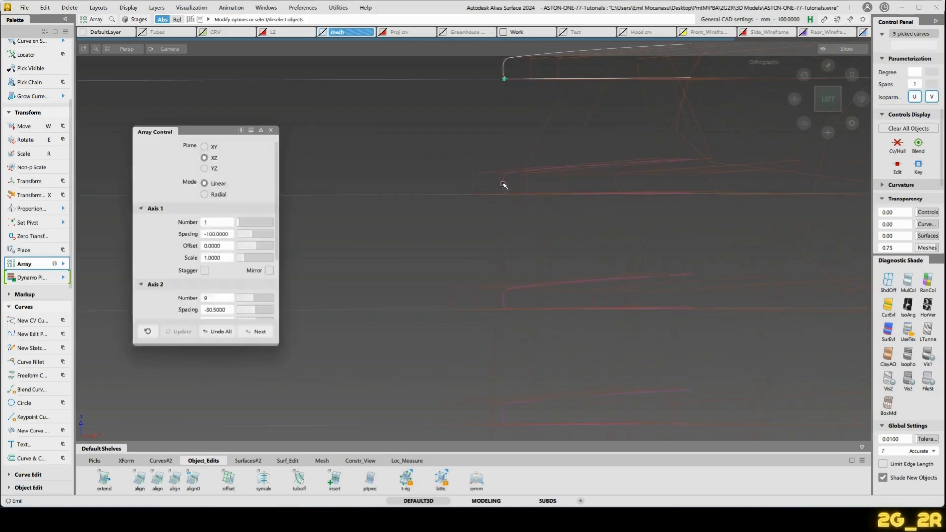
{"action": "key", "text": "q"}
{"action": "left_click", "coordinate": [504, 184]}
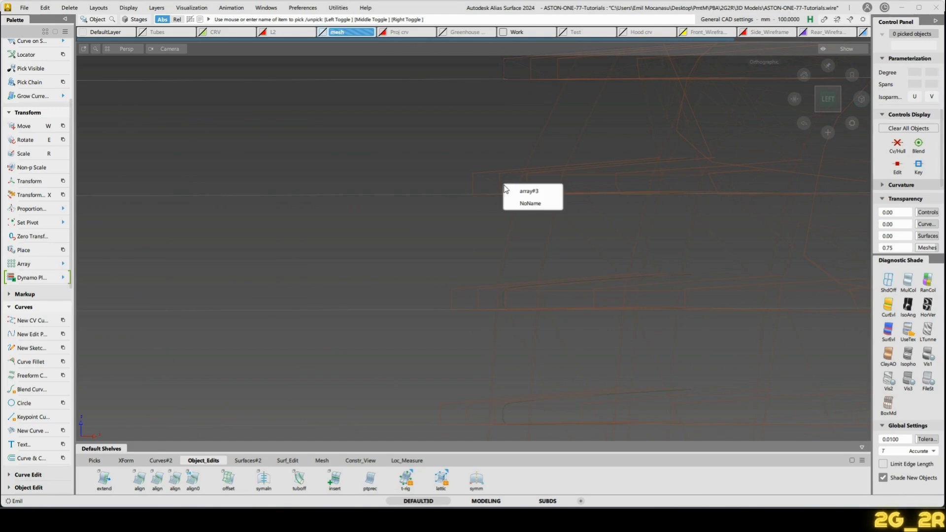
{"action": "left_click", "coordinate": [534, 193]}
Pick the five individual curves of the second slat profile and view its nose up close.
{"action": "mouse_move", "coordinate": [555, 233]}
{"action": "right_mouse_down", "text": "alt+shift"}
{"action": "mouse_move", "coordinate": [545, 298]}
{"action": "mouse_move", "coordinate": [540, 239]}
{"action": "right_mouse_up", "text": "alt+shift"}
{"action": "left_click", "coordinate": [534, 242]}
{"action": "left_click_drag", "start_coordinate": [489, 165], "coordinate": [565, 263]}
{"action": "left_click", "coordinate": [553, 241]}
{"action": "left_click_drag", "start_coordinate": [497, 218], "coordinate": [516, 222], "text": "ctrl+shift"}
{"action": "right_click_drag", "start_coordinate": [514, 254], "coordinate": [517, 225], "text": "alt+shift"}
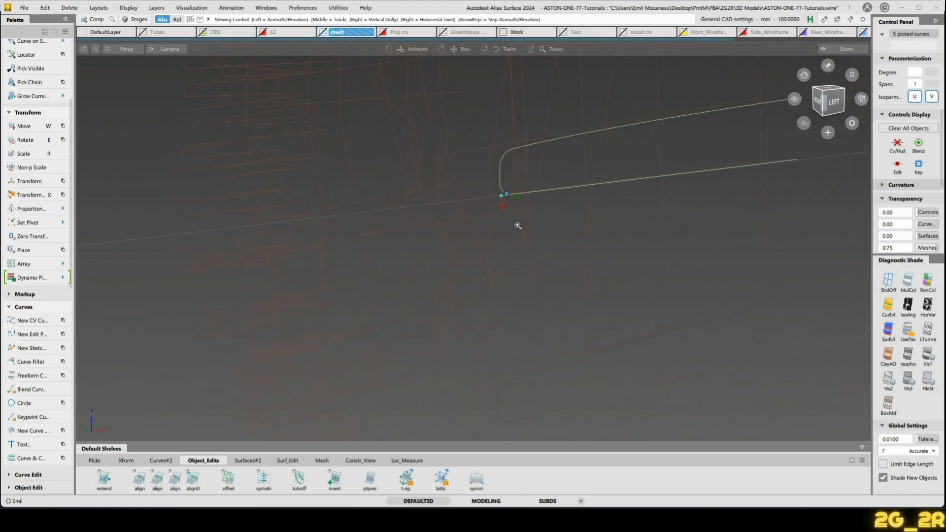
{"action": "left_click_drag", "start_coordinate": [518, 225], "coordinate": [499, 239], "text": "alt+shift"}
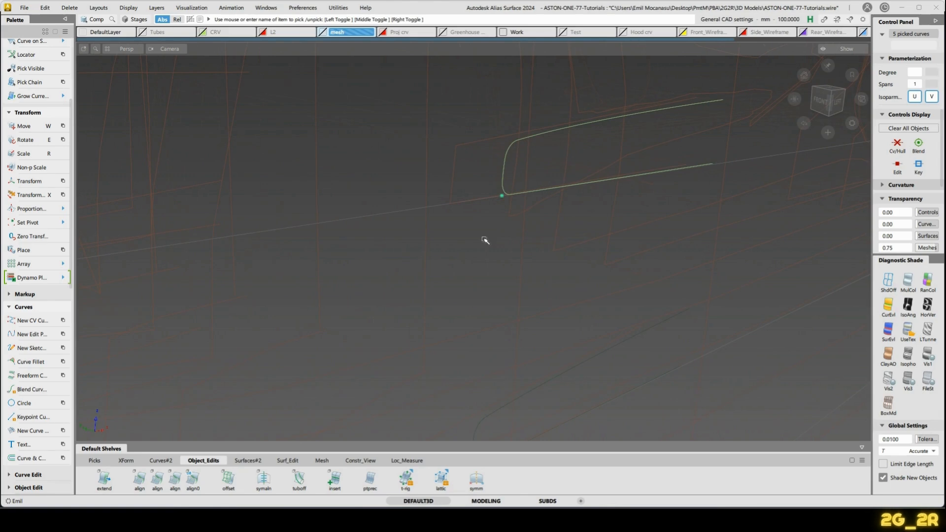
Pick the whole array group and remove its array construction history.
{"action": "left_click", "coordinate": [512, 224]}
{"action": "left_click", "coordinate": [528, 169]}
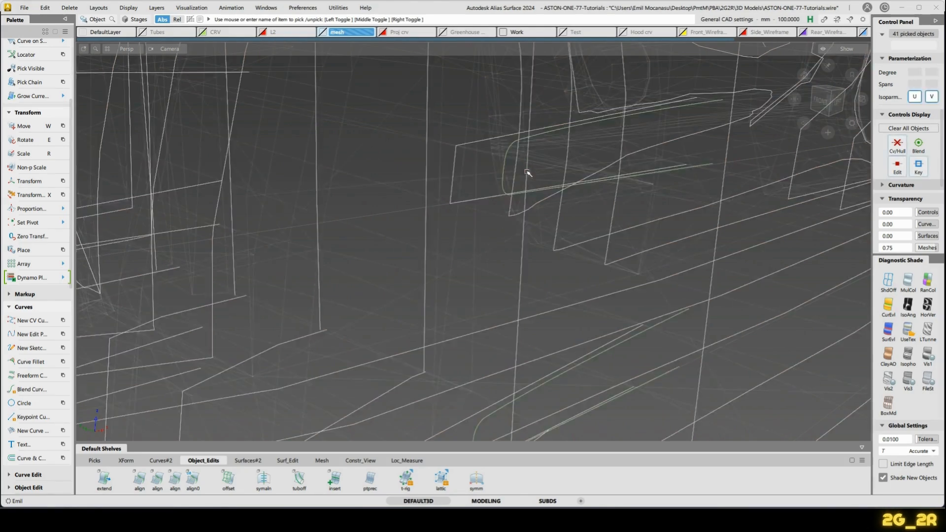
{"action": "left_click", "coordinate": [516, 186]}
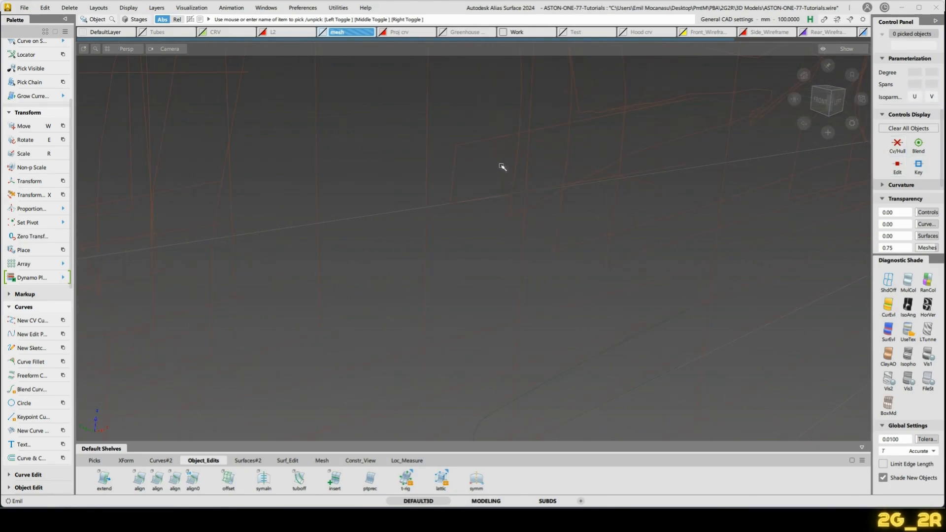
{"action": "left_click", "coordinate": [502, 167]}
{"action": "left_click", "coordinate": [498, 170]}
{"action": "left_click", "coordinate": [504, 172]}
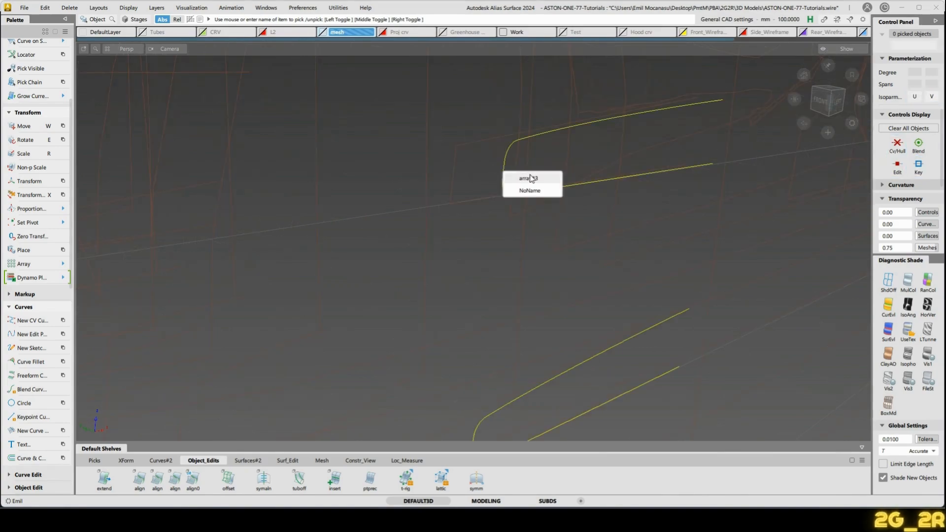
{"action": "key", "text": "ctrl+h"}
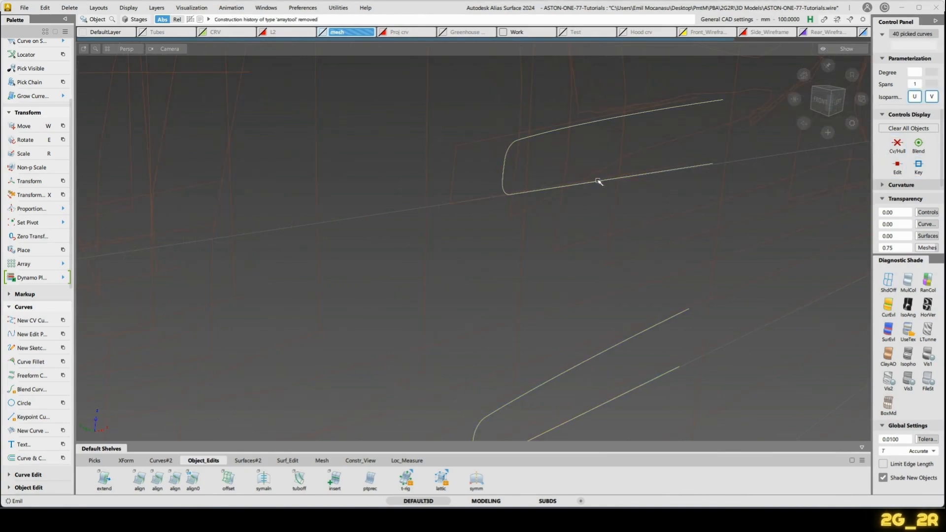
Pick the second slat profile's five curves and move them forward along their horizontal guide line to the mesh slat's front edge.
{"action": "left_click", "coordinate": [577, 207]}
{"action": "left_click_drag", "start_coordinate": [486, 135], "coordinate": [539, 212]}
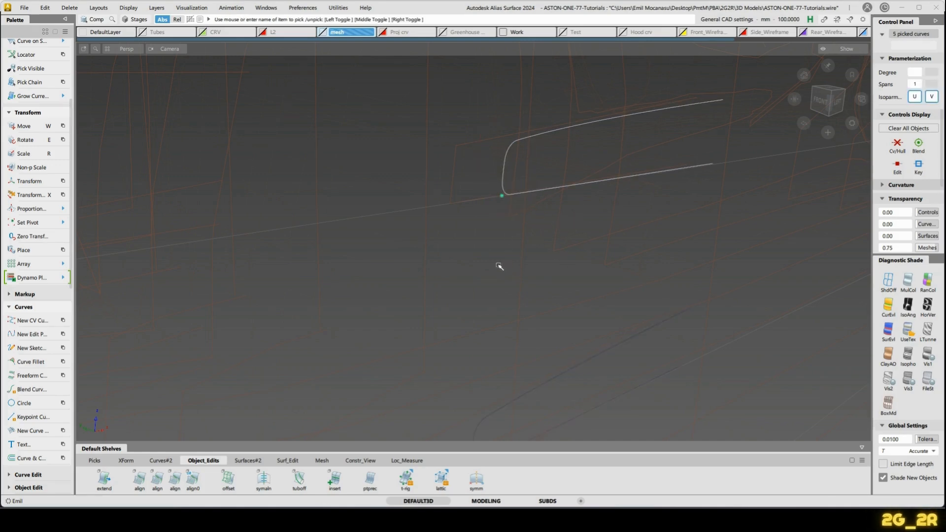
{"action": "key", "text": "w"}
{"action": "left_click_drag", "start_coordinate": [452, 183], "coordinate": [454, 203], "text": "ctrl+alt"}
Move the third slat profile's five curves forward along their guide line to the matching mesh slat's front edge.
{"action": "left_click_drag", "start_coordinate": [655, 243], "coordinate": [568, 305], "text": "alt+shift"}
{"action": "middle_click_drag", "start_coordinate": [577, 306], "coordinate": [598, 207], "text": "alt+shift"}
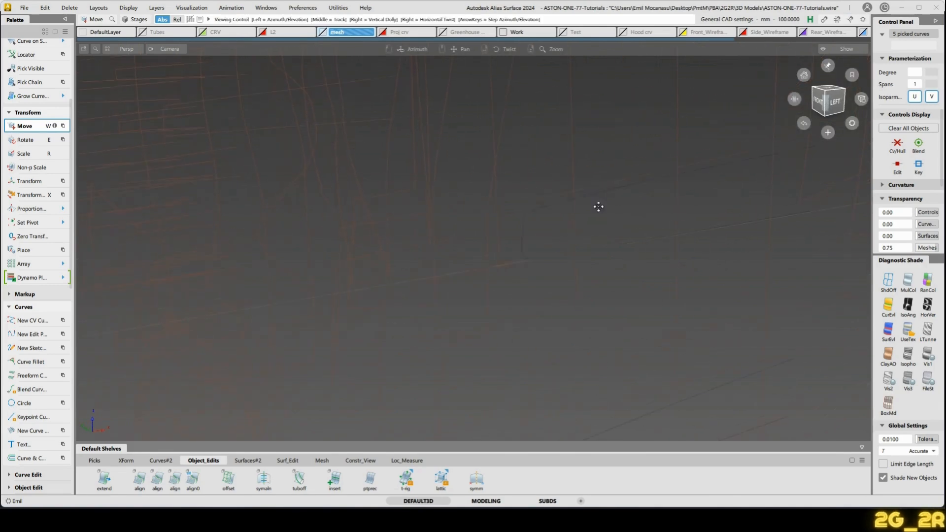
{"action": "left_click_drag", "start_coordinate": [538, 285], "coordinate": [527, 213], "text": "ctrl+shift"}
{"action": "left_click_drag", "start_coordinate": [507, 176], "coordinate": [566, 243]}
{"action": "left_click_drag", "start_coordinate": [589, 261], "coordinate": [530, 305], "text": "alt+shift"}
{"action": "key", "text": "w"}
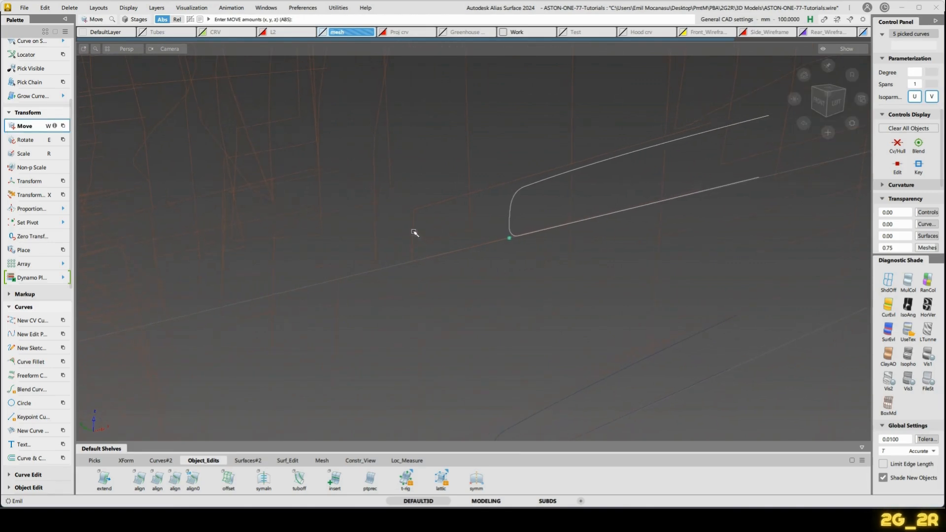
{"action": "left_click_drag", "start_coordinate": [414, 232], "coordinate": [411, 261], "text": "ctrl+alt"}
Move the fourth slat profile's five curves forward along their guide line to the matching mesh slat's front edge.
{"action": "right_click_drag", "start_coordinate": [663, 269], "coordinate": [611, 311], "text": "alt+shift"}
{"action": "middle_click_drag", "start_coordinate": [611, 311], "coordinate": [616, 233], "text": "alt+shift"}
{"action": "left_click_drag", "start_coordinate": [538, 254], "coordinate": [512, 276], "text": "ctrl+shift"}
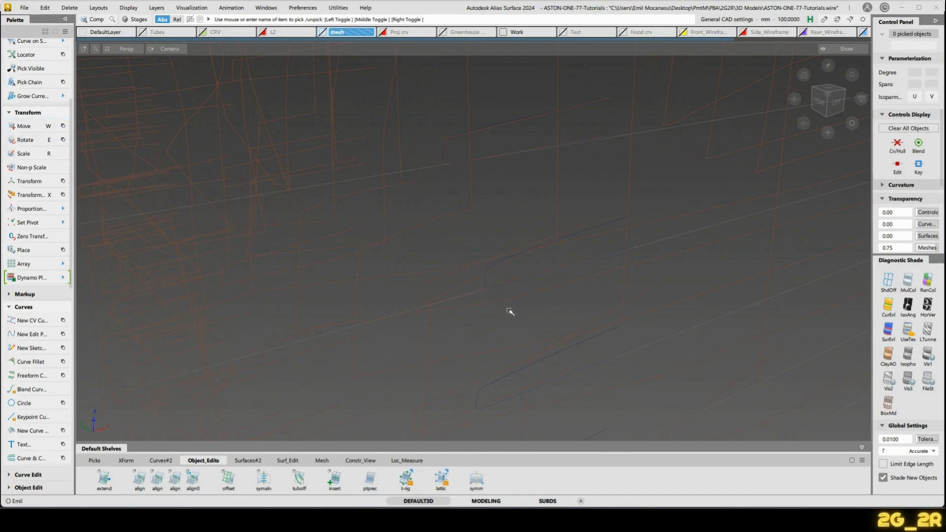
{"action": "mouse_move", "coordinate": [510, 312]}
{"action": "left_mouse_down", "text": "alt+shift"}
{"action": "mouse_move", "coordinate": [502, 329]}
{"action": "mouse_move", "coordinate": [526, 315]}
{"action": "left_mouse_up", "text": "alt+shift"}
{"action": "key", "text": "w"}
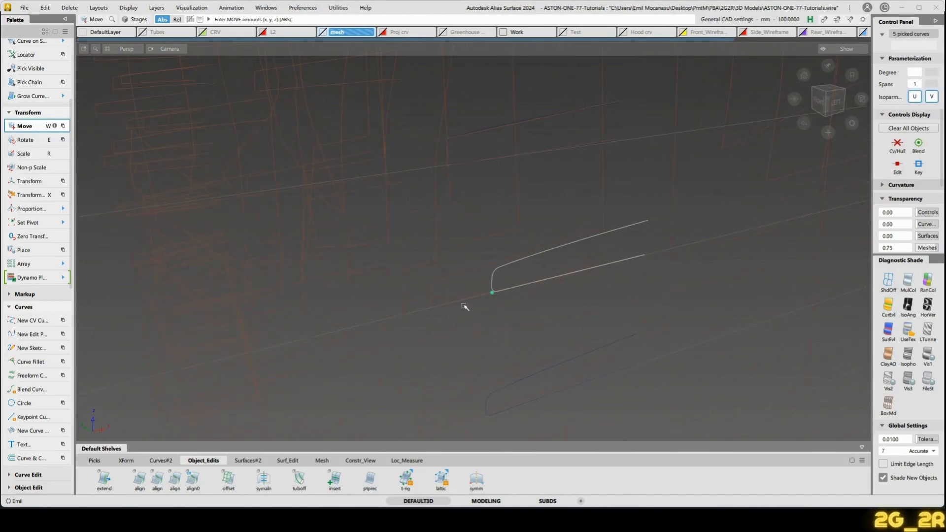
{"action": "left_click_drag", "start_coordinate": [433, 287], "coordinate": [430, 310], "text": "ctrl+alt"}
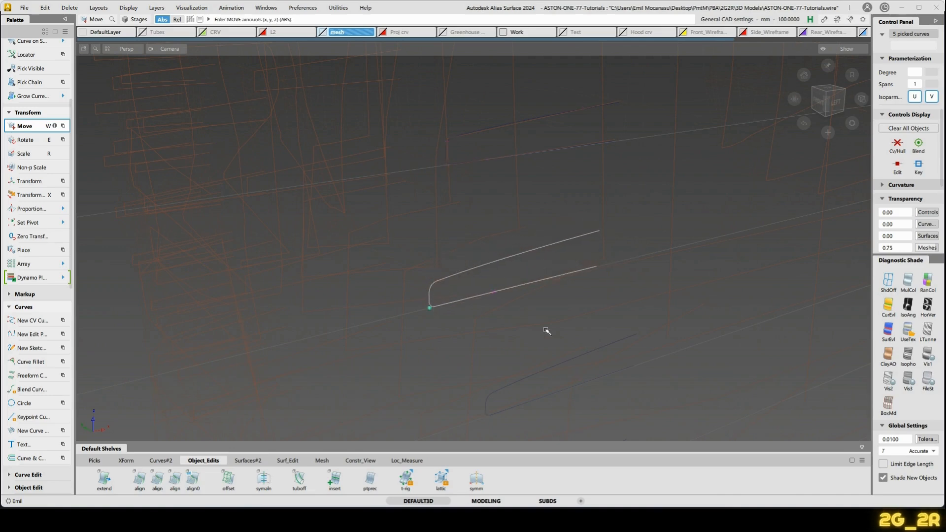
Move the fifth slat profile's five curves forward along their guide line to the matching mesh slat's front edge.
{"action": "middle_click_drag", "start_coordinate": [510, 355], "coordinate": [524, 289], "text": "alt+shift"}
{"action": "left_click_drag", "start_coordinate": [530, 285], "coordinate": [575, 298], "text": "ctrl+shift"}
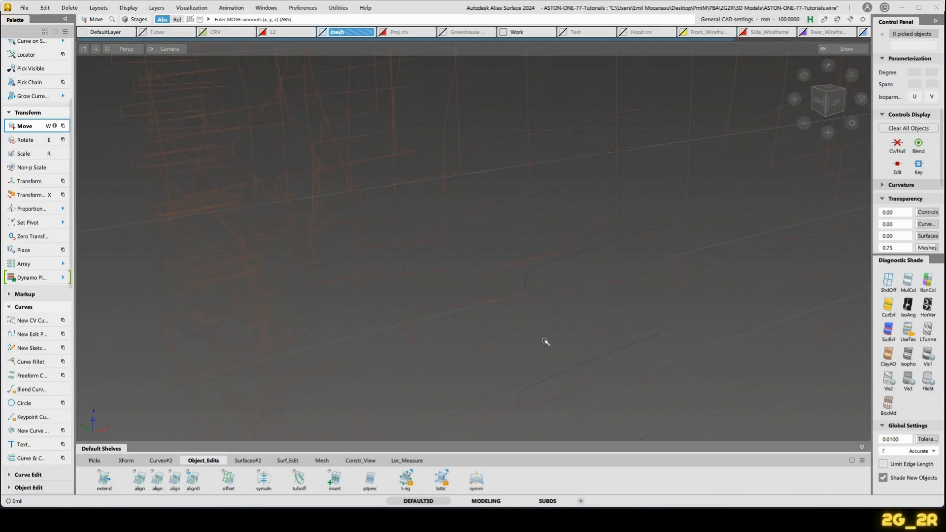
{"action": "key", "text": "q"}
{"action": "left_click_drag", "start_coordinate": [501, 246], "coordinate": [559, 308]}
{"action": "key", "text": "w"}
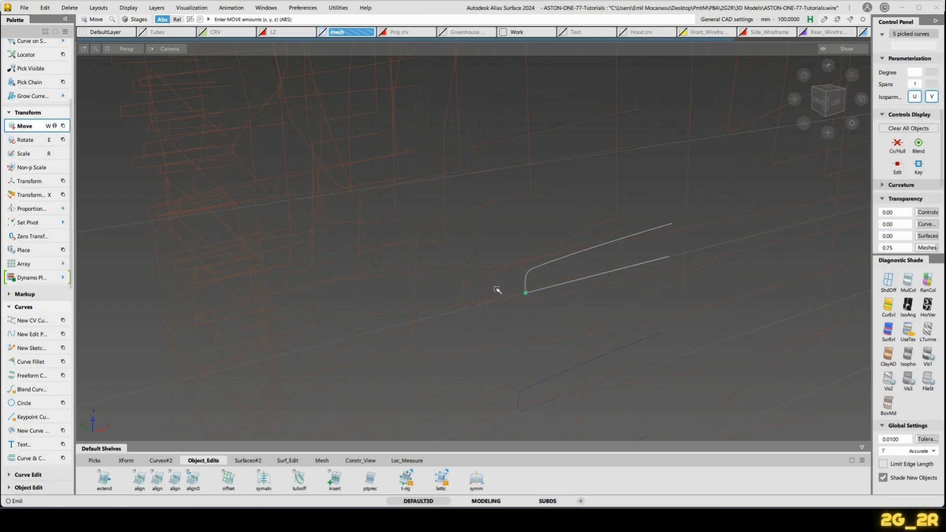
{"action": "left_click_drag", "start_coordinate": [464, 291], "coordinate": [467, 318], "text": "alt+shift"}
Move the sixth slat profile's five curves forward along their guide line to the matching mesh slat's front edge.
{"action": "right_click_drag", "start_coordinate": [467, 318], "coordinate": [566, 272], "text": "alt+shift"}
{"action": "middle_click_drag", "start_coordinate": [566, 272], "coordinate": [570, 238], "text": "alt+shift"}
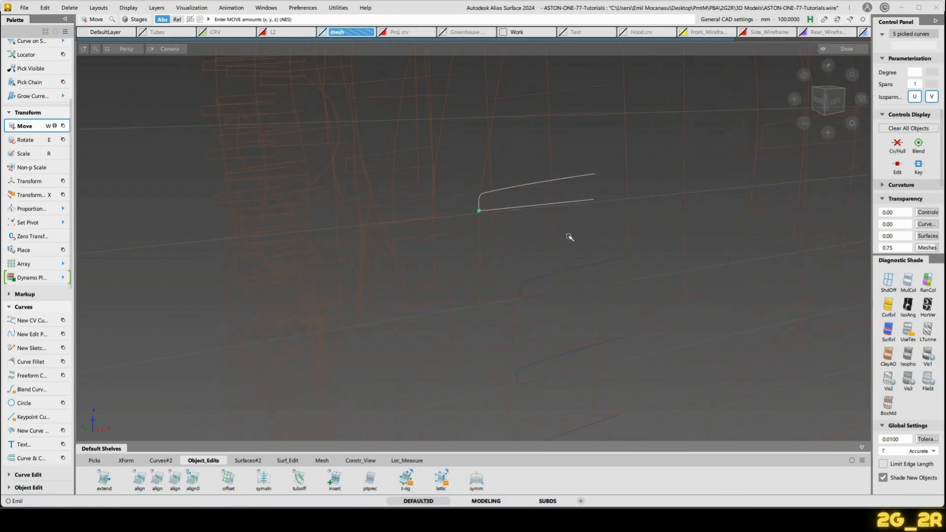
{"action": "left_click_drag", "start_coordinate": [566, 240], "coordinate": [551, 272], "text": "ctrl+shift"}
{"action": "left_click_drag", "start_coordinate": [521, 339], "coordinate": [549, 265], "text": "ctrl+shift"}
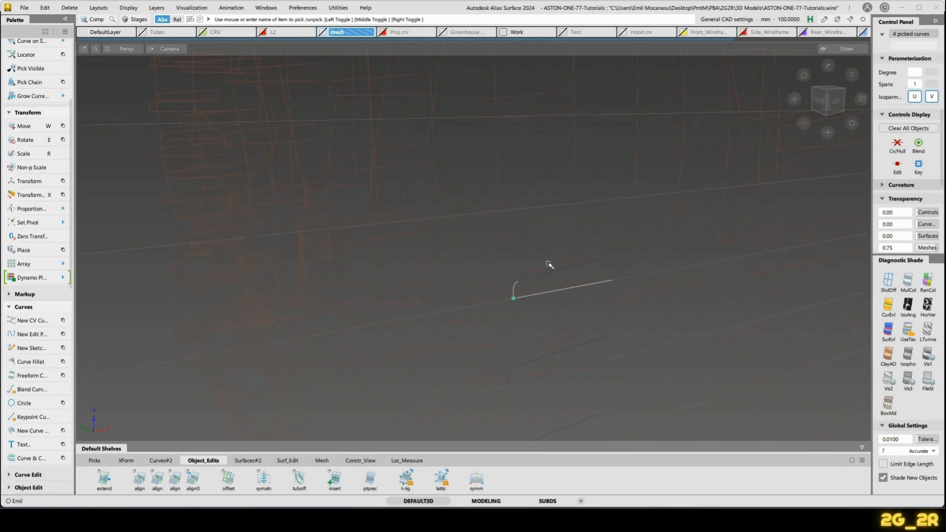
{"action": "left_click", "coordinate": [549, 264]}
{"action": "key", "text": "w"}
{"action": "left_click_drag", "start_coordinate": [506, 301], "coordinate": [468, 306]}
Move the seventh slat profile's five curves forward along their guide line to the matching mesh slat's front edge.
{"action": "left_click_drag", "start_coordinate": [559, 357], "coordinate": [496, 364], "text": "ctrl+shift"}
{"action": "left_click_drag", "start_coordinate": [496, 365], "coordinate": [533, 406]}
{"action": "middle_click_drag", "start_coordinate": [533, 429], "coordinate": [545, 289], "text": "alt+shift"}
{"action": "key", "text": "w"}
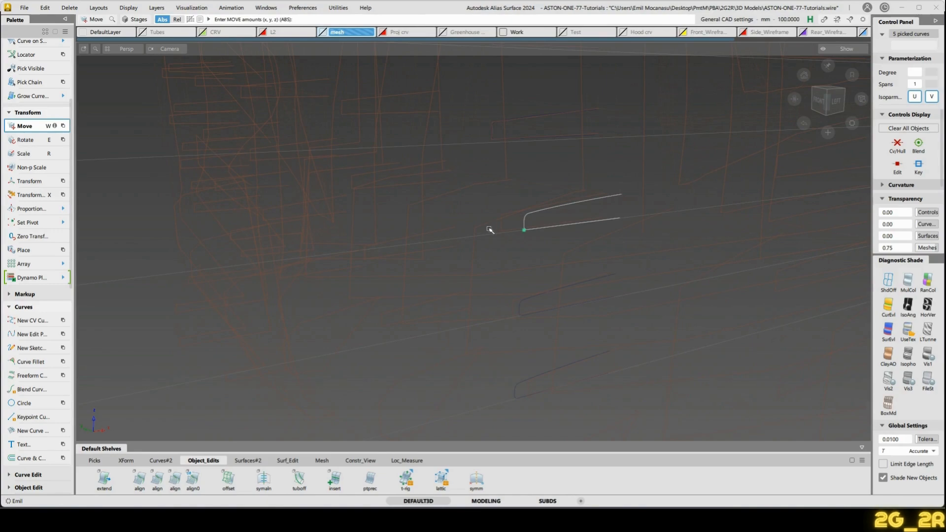
{"action": "left_click_drag", "start_coordinate": [490, 230], "coordinate": [491, 248], "text": "alt+shift"}
{"action": "left_click", "coordinate": [497, 221], "text": "ctrl+alt"}
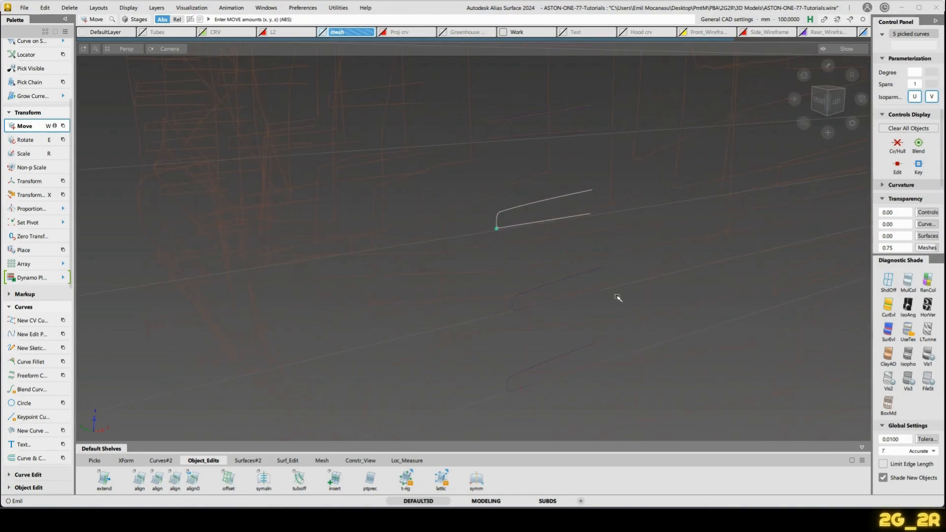
Move the eighth slat profile's five curves forward along their guide line to the matching mesh slat's front edge.
{"action": "left_click_drag", "start_coordinate": [557, 301], "coordinate": [545, 314], "text": "ctrl+shift"}
{"action": "left_click_drag", "start_coordinate": [518, 337], "coordinate": [500, 290], "text": "ctrl+shift"}
{"action": "left_click_drag", "start_coordinate": [500, 290], "coordinate": [506, 316]}
{"action": "key", "text": "w"}
Delete the five curves of the lowest, ninth slat profile.
{"action": "left_click_drag", "start_coordinate": [673, 355], "coordinate": [585, 359], "text": "ctrl+shift"}
{"action": "left_click_drag", "start_coordinate": [521, 414], "coordinate": [499, 367], "text": "ctrl+shift"}
{"action": "left_click_drag", "start_coordinate": [498, 368], "coordinate": [434, 374]}
{"action": "right_click_drag", "start_coordinate": [433, 375], "coordinate": [654, 325], "text": "alt+shift"}
{"action": "left_click_drag", "start_coordinate": [654, 325], "coordinate": [520, 366], "text": "alt+shift"}
{"action": "right_click_drag", "start_coordinate": [519, 366], "coordinate": [562, 320], "text": "alt+shift"}
{"action": "left_click_drag", "start_coordinate": [562, 321], "coordinate": [657, 328], "text": "alt+shift"}
{"action": "key", "text": "Delete"}
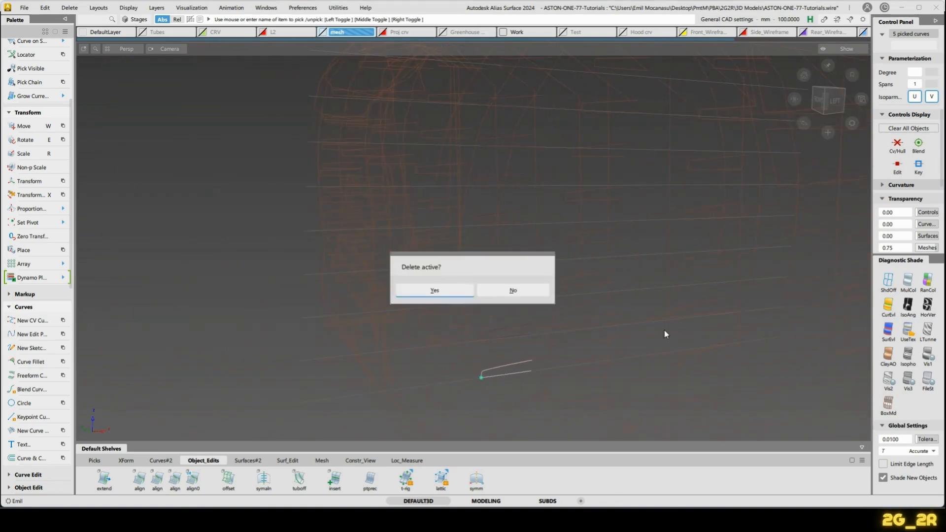
{"action": "key", "text": "Return"}
Show the hidden grille geometry, delete the skin surface running across the grille front, and restore the previous display.
{"action": "left_click_drag", "start_coordinate": [641, 283], "coordinate": [676, 270], "text": "alt+shift"}
{"action": "middle_click_drag", "start_coordinate": [620, 222], "coordinate": [623, 277], "text": "alt+shift"}
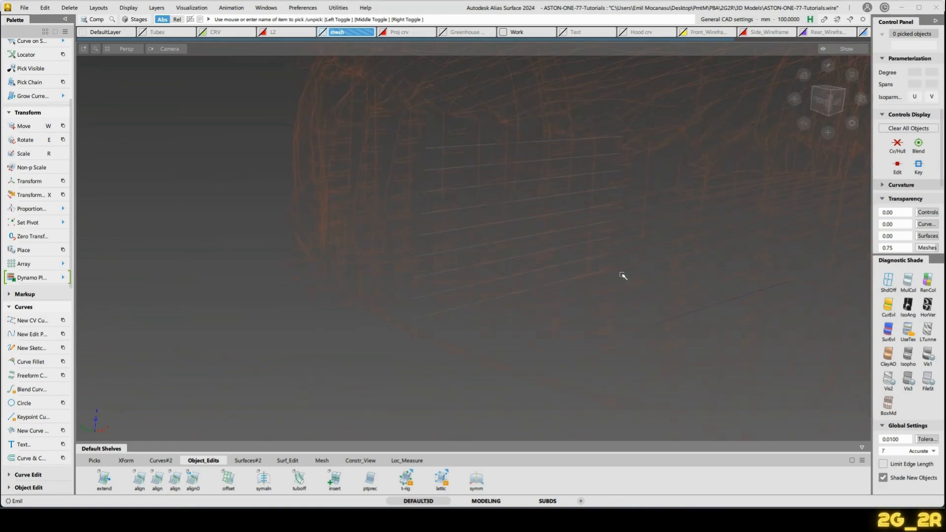
{"action": "key", "text": "h"}
{"action": "left_click_drag", "start_coordinate": [572, 226], "coordinate": [513, 263], "text": "alt+shift"}
{"action": "left_click", "coordinate": [581, 257]}
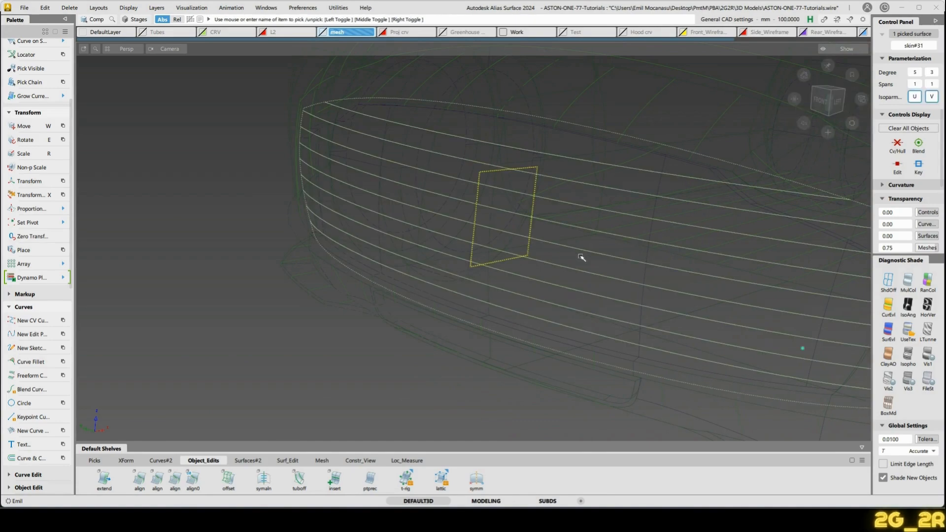
{"action": "key", "text": "Delete"}
{"action": "key", "text": "h"}
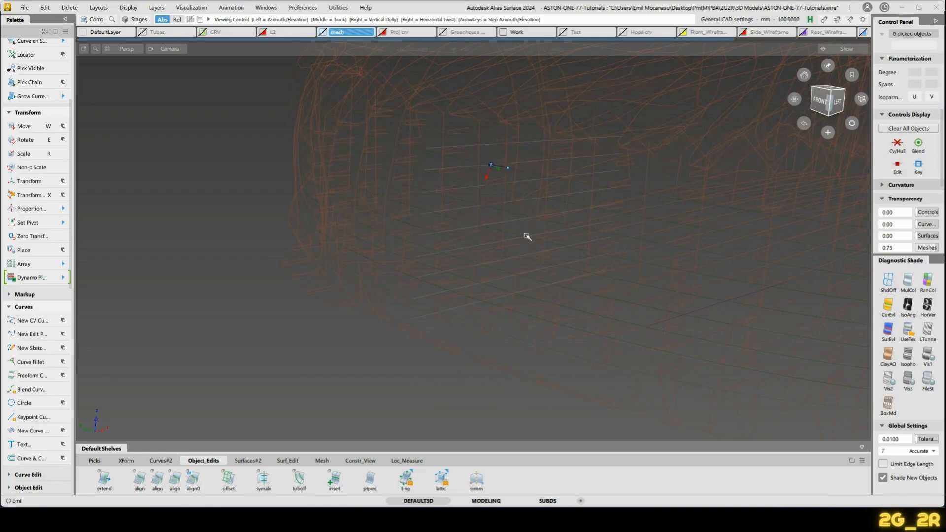
Assign the eight slat profiles' 40 curves to DefaultLayer without the stray line, and hide the mesh layer.
{"action": "left_click_drag", "start_coordinate": [526, 237], "coordinate": [362, 116], "text": "alt+shift"}
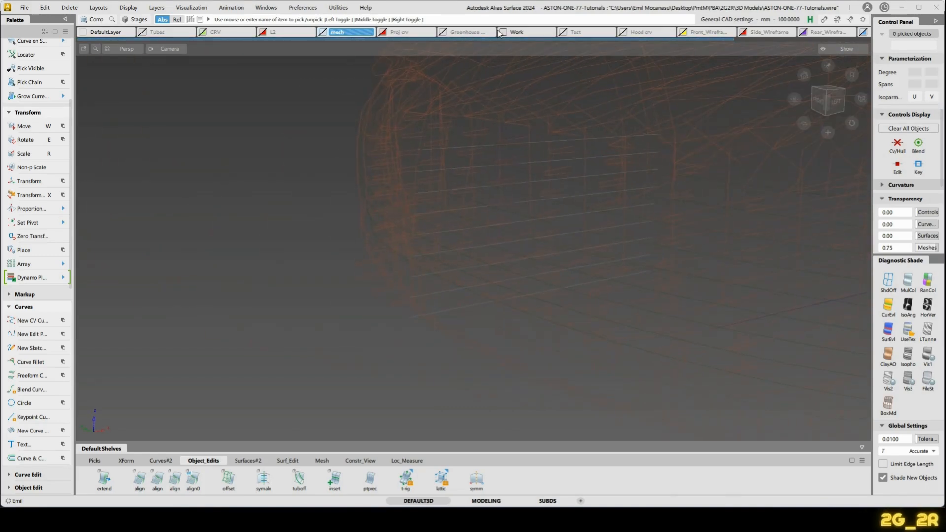
{"action": "left_click", "coordinate": [324, 31]}
{"action": "left_click", "coordinate": [324, 30]}
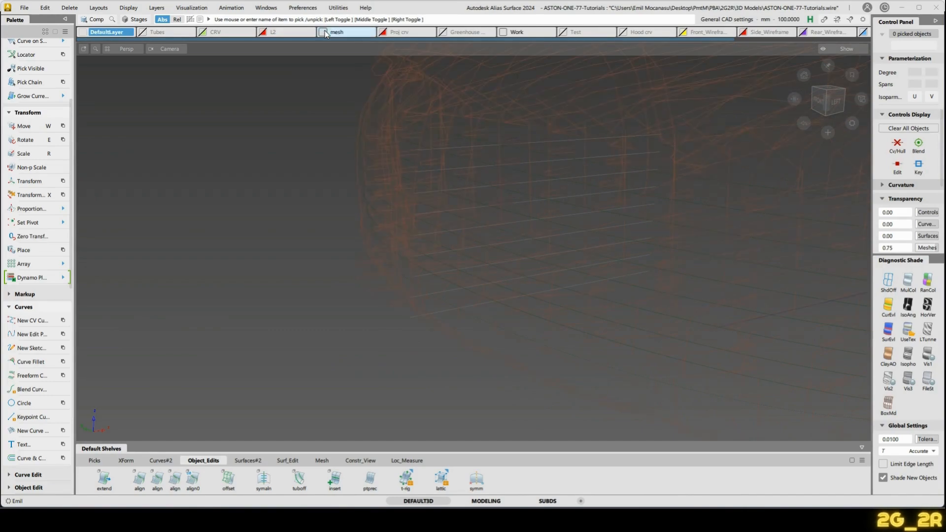
{"action": "left_click_drag", "start_coordinate": [454, 112], "coordinate": [698, 392]}
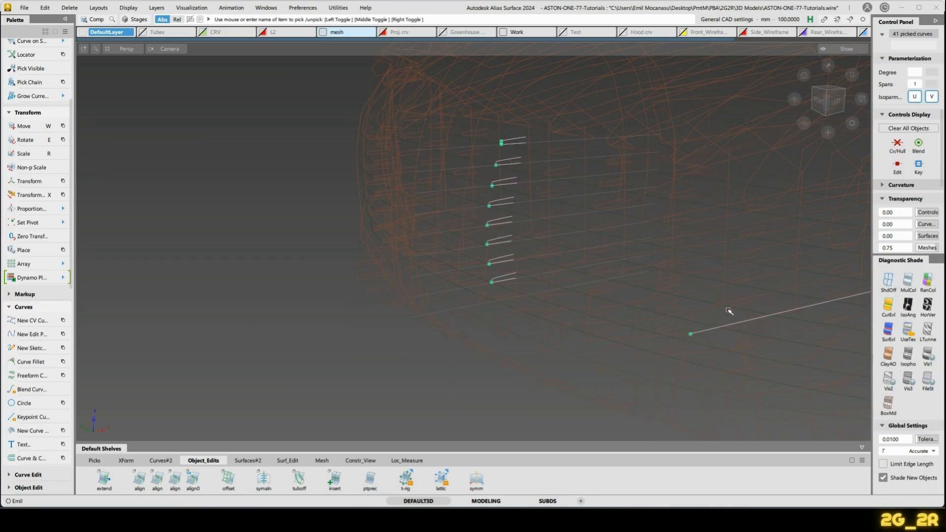
{"action": "left_click_drag", "start_coordinate": [685, 317], "coordinate": [711, 356]}
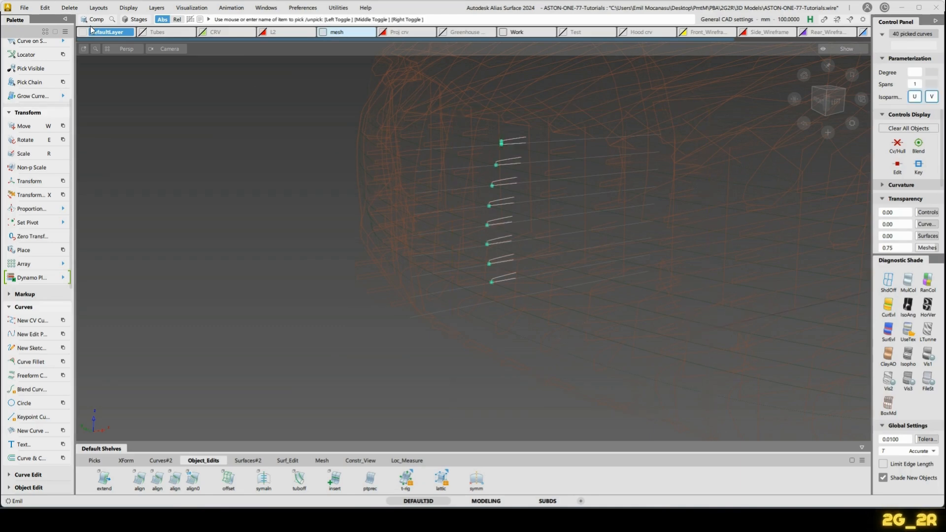
{"action": "right_click", "coordinate": [117, 33]}
{"action": "left_click", "coordinate": [135, 41]}
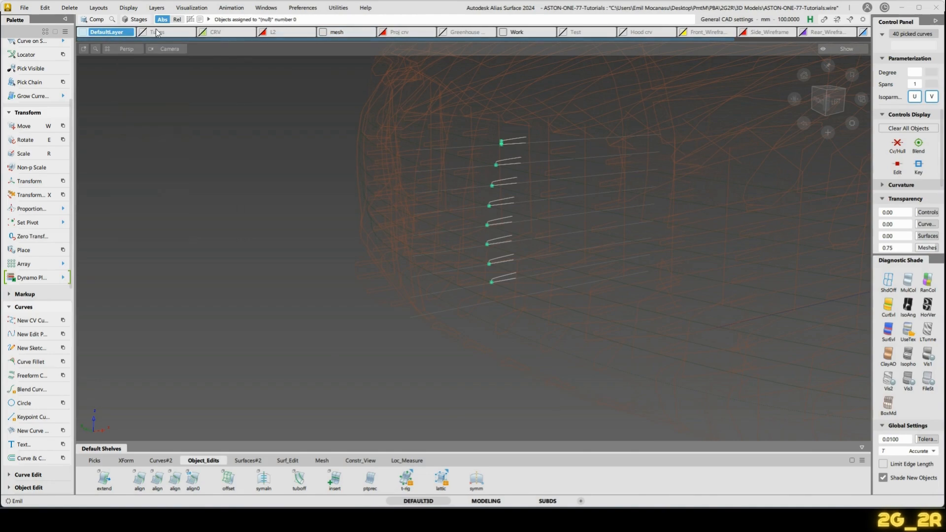
{"action": "left_click", "coordinate": [324, 33]}
Delete the nine straight template guide lines that run through the slat profiles.
{"action": "key", "text": "q"}
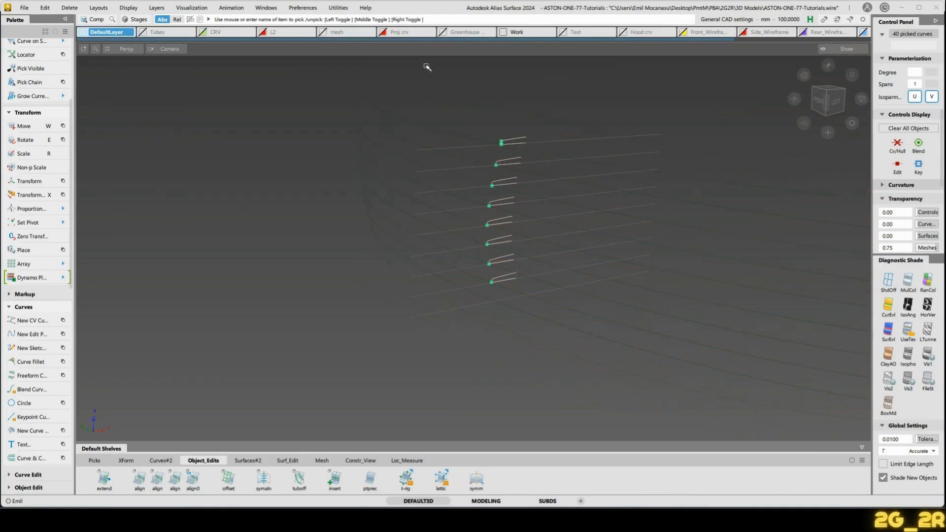
{"action": "left_click", "coordinate": [417, 70]}
{"action": "left_click_drag", "start_coordinate": [377, 111], "coordinate": [463, 393]}
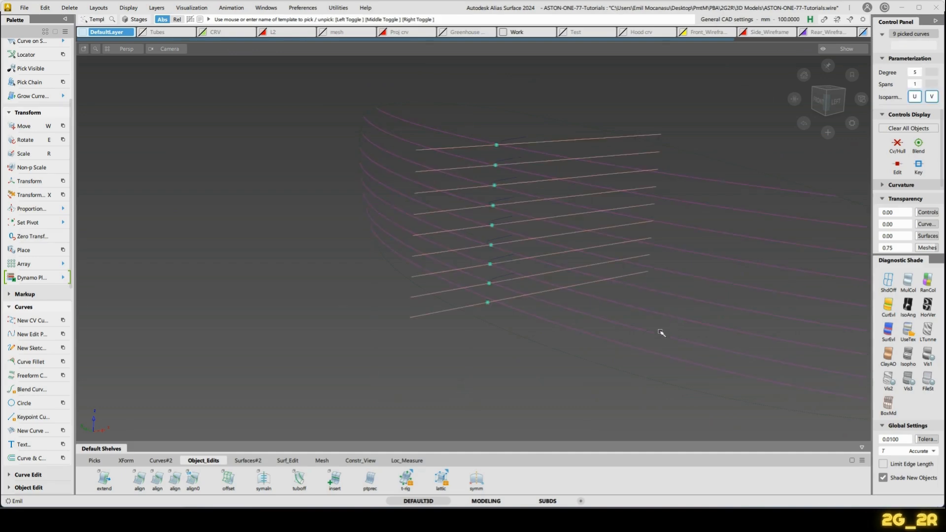
{"action": "key", "text": "Delete"}
Try to sweep the top slat profile's five curves along the uppermost curved rail with the Profile tool.
{"action": "left_click_drag", "start_coordinate": [623, 324], "coordinate": [584, 334], "text": "alt+shift"}
{"action": "middle_click_drag", "start_coordinate": [525, 222], "coordinate": [552, 355], "text": "alt+shift"}
{"action": "key", "text": "p"}
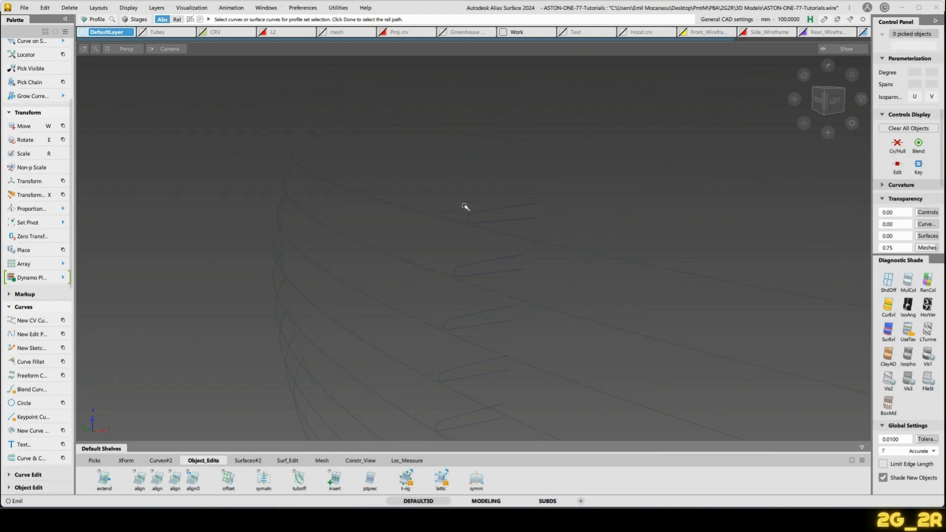
{"action": "left_click_drag", "start_coordinate": [464, 206], "coordinate": [485, 228]}
{"action": "left_click_drag", "start_coordinate": [549, 242], "coordinate": [562, 257]}
{"action": "key", "text": "space"}
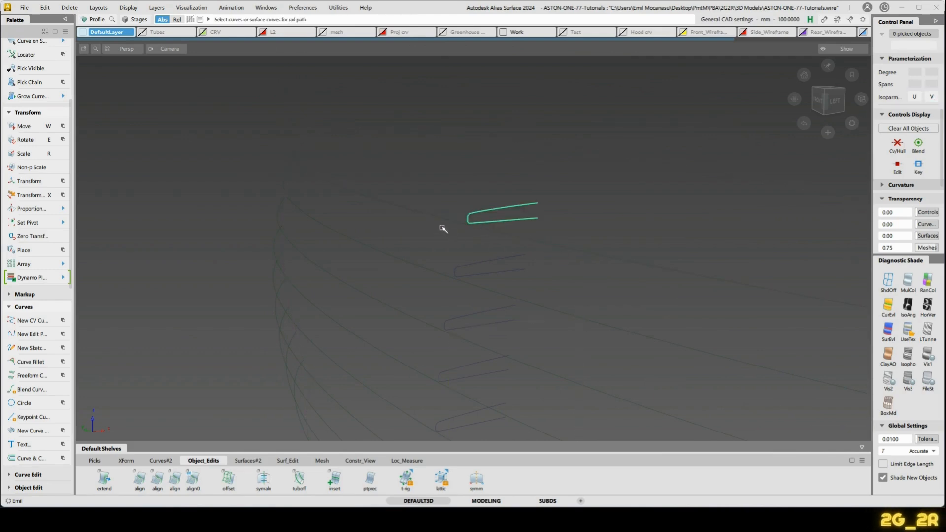
{"action": "left_click", "coordinate": [440, 219]}
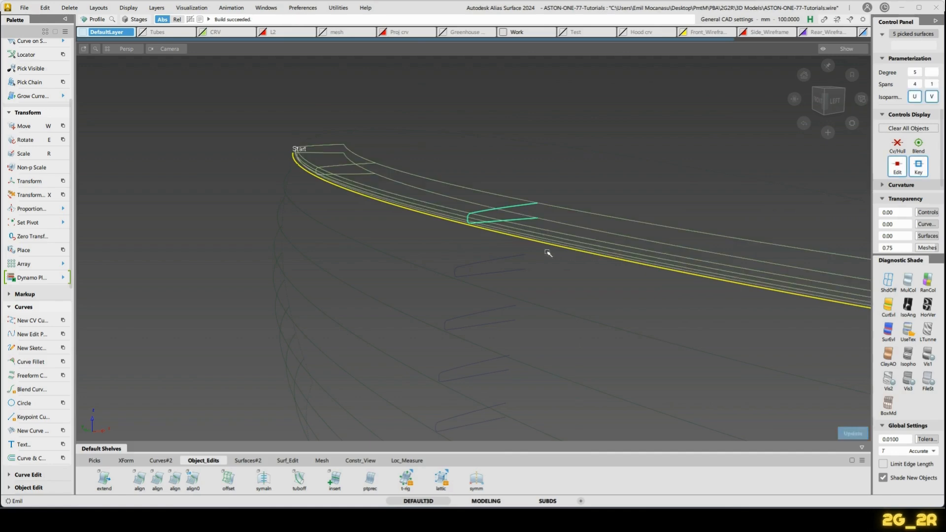
Examine the swept top slat surface from the front, the side and above.
{"action": "left_click_drag", "start_coordinate": [548, 253], "coordinate": [549, 177], "text": "ctrl+shift"}
{"action": "right_click_drag", "start_coordinate": [549, 178], "coordinate": [450, 300], "text": "alt+shift"}
{"action": "left_click_drag", "start_coordinate": [450, 300], "coordinate": [621, 434], "text": "alt+shift"}
{"action": "middle_click_drag", "start_coordinate": [621, 434], "coordinate": [616, 313], "text": "alt+shift"}
{"action": "left_click", "coordinate": [614, 311], "text": "alt+shift"}
{"action": "left_click_drag", "start_coordinate": [630, 349], "coordinate": [600, 293], "text": "alt+shift"}
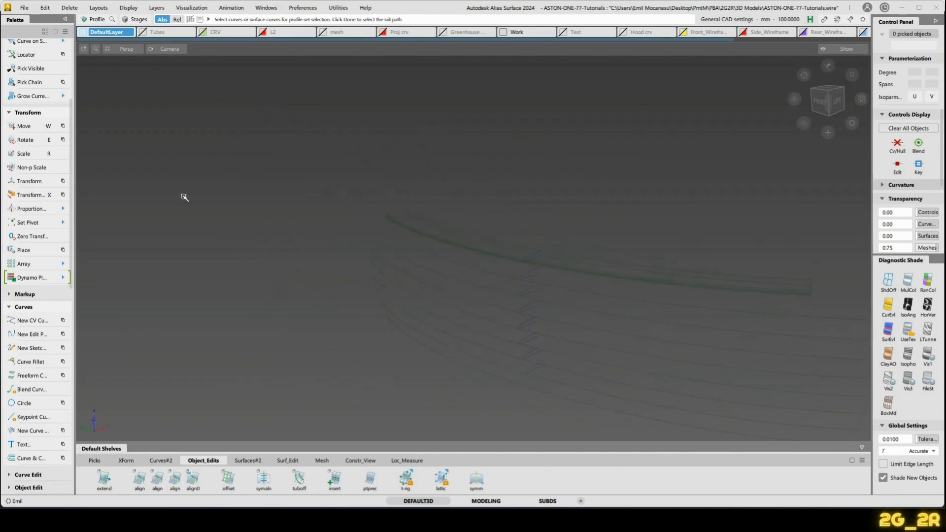
{"action": "left_click_drag", "start_coordinate": [402, 199], "coordinate": [429, 229], "text": "alt+shift"}
{"action": "left_click_drag", "start_coordinate": [730, 273], "coordinate": [697, 264], "text": "alt+shift"}
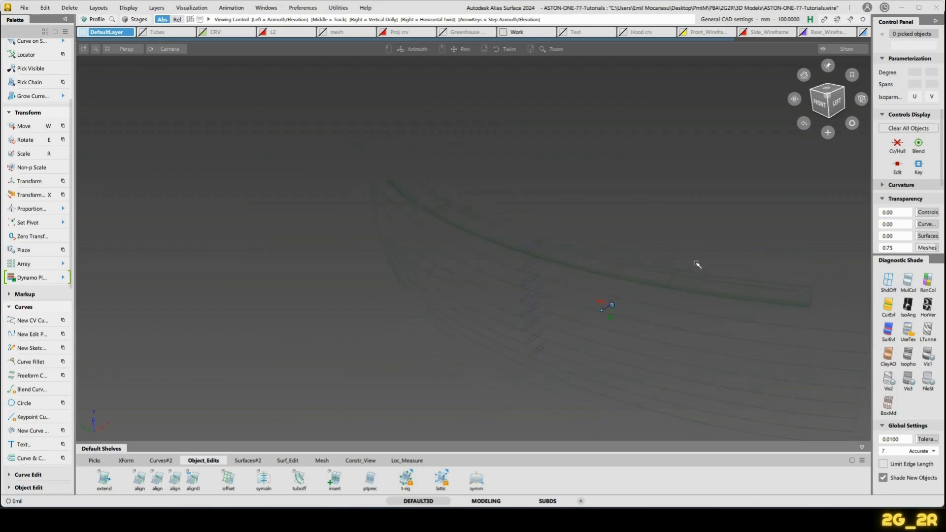
Undo the Profile surface built along the top rail.
{"action": "left_click", "coordinate": [777, 306]}
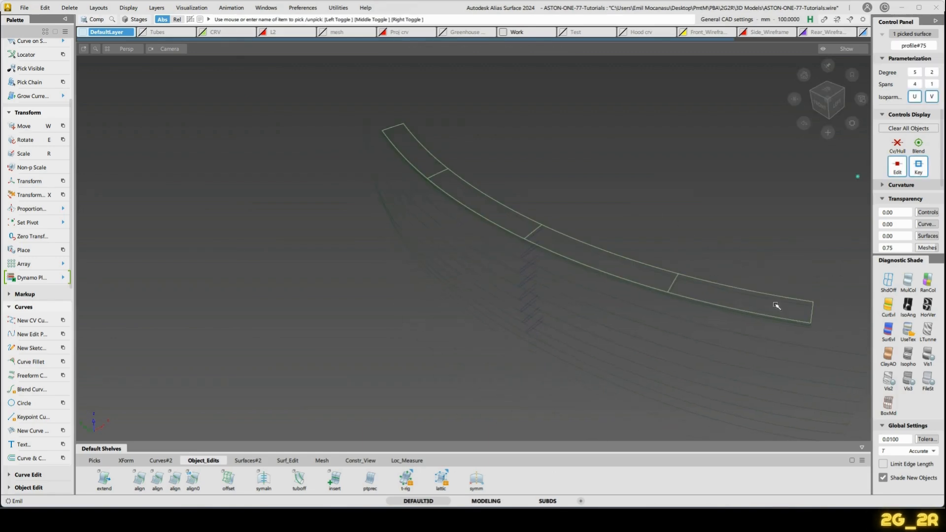
{"action": "left_click", "coordinate": [745, 265]}
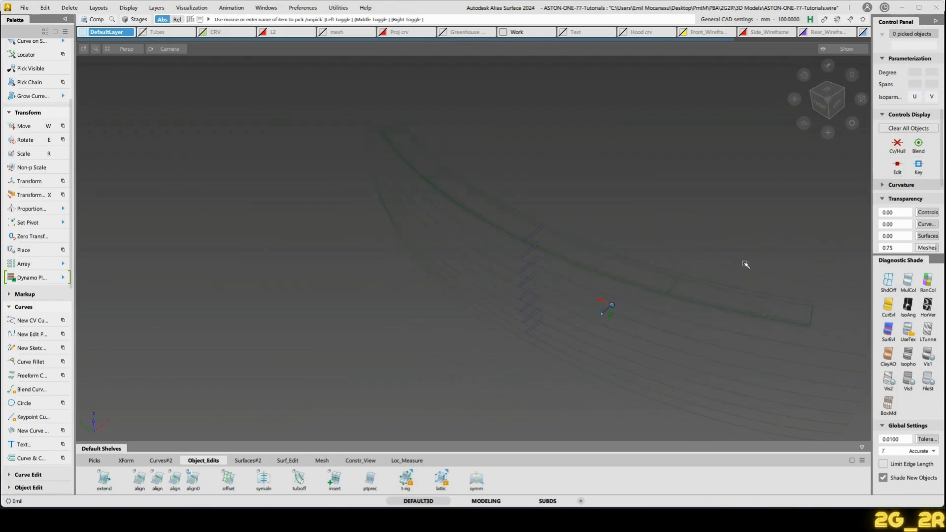
{"action": "left_click", "coordinate": [812, 311]}
{"action": "left_click", "coordinate": [215, 305]}
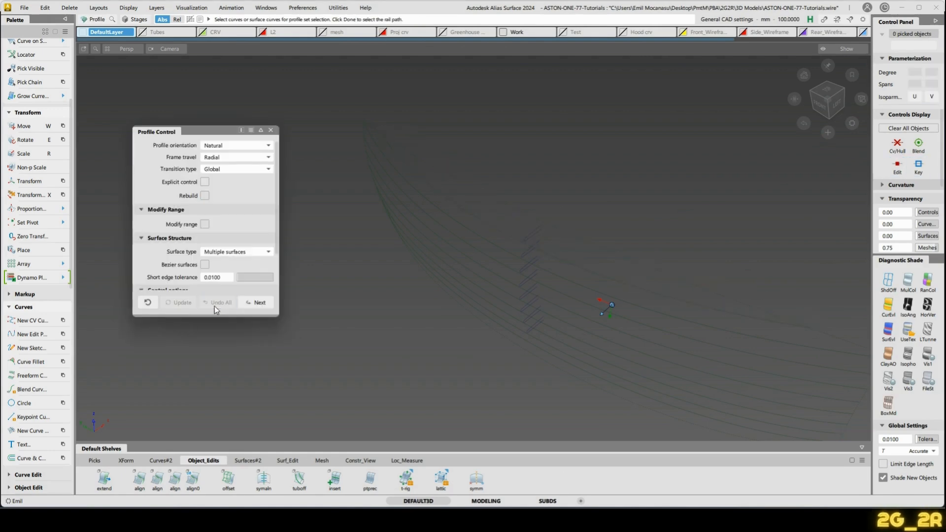
{"action": "left_click_drag", "start_coordinate": [548, 323], "coordinate": [570, 258], "text": "alt+shift"}
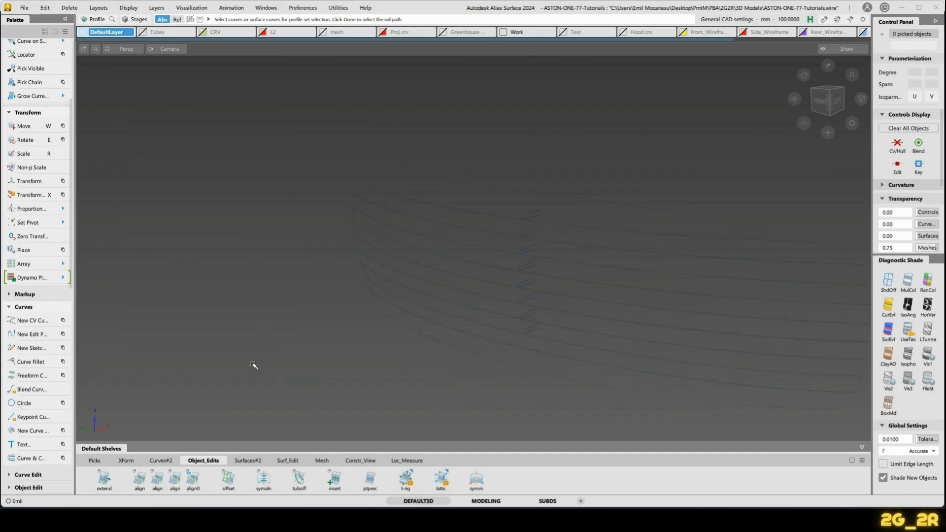
{"action": "left_click", "coordinate": [161, 460]}
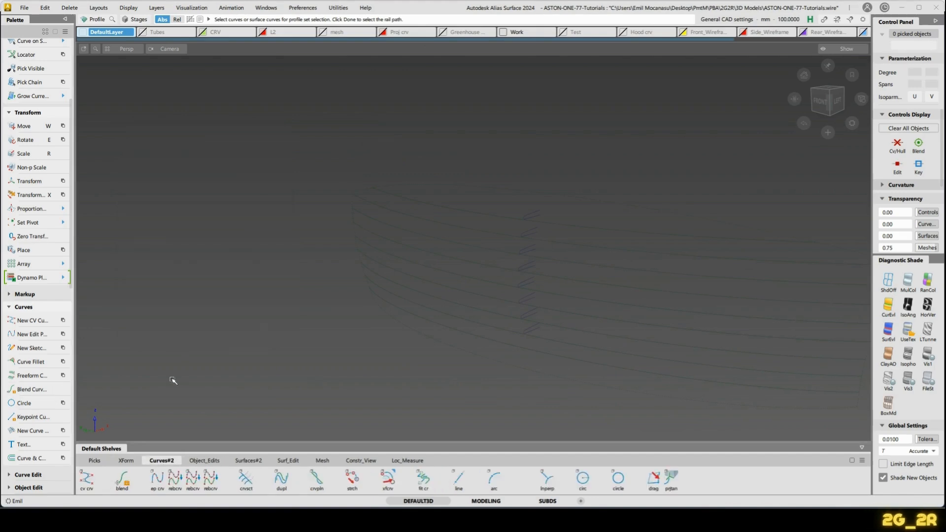
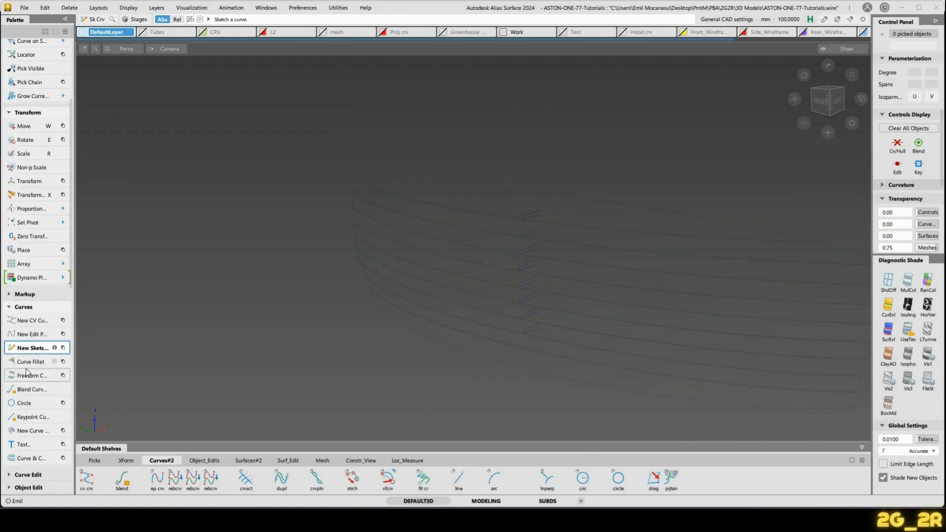
{"action": "left_click", "coordinate": [30, 375]}
{"action": "left_click", "coordinate": [30, 363]}
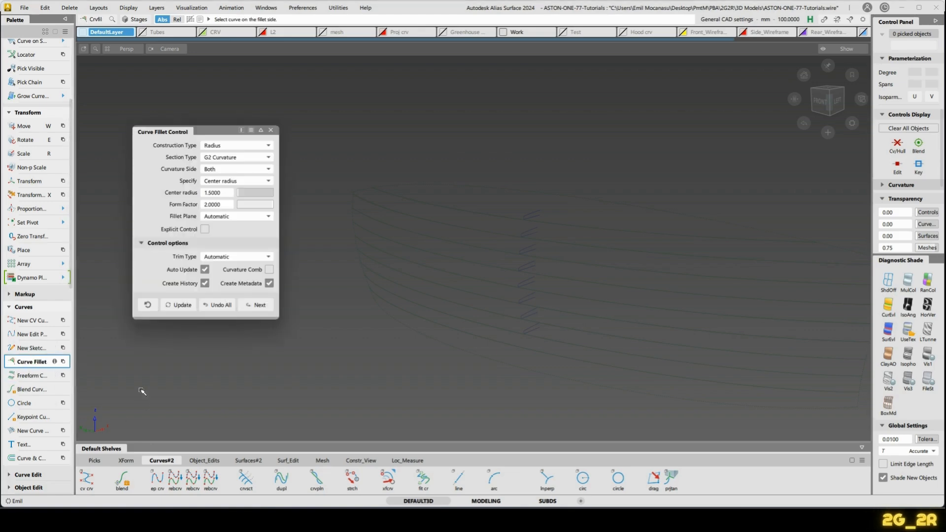
{"action": "left_click", "coordinate": [10, 308]}
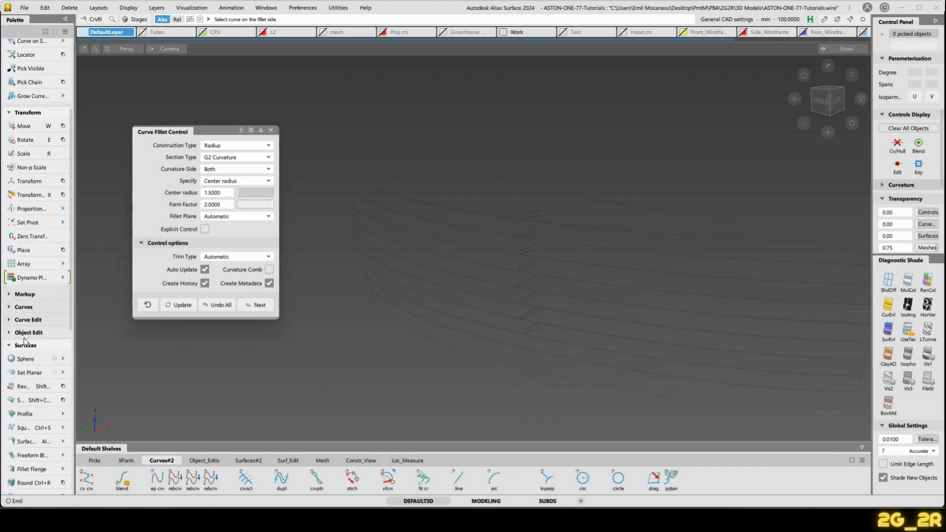
{"action": "left_click", "coordinate": [9, 345]}
{"action": "left_click", "coordinate": [10, 320]}
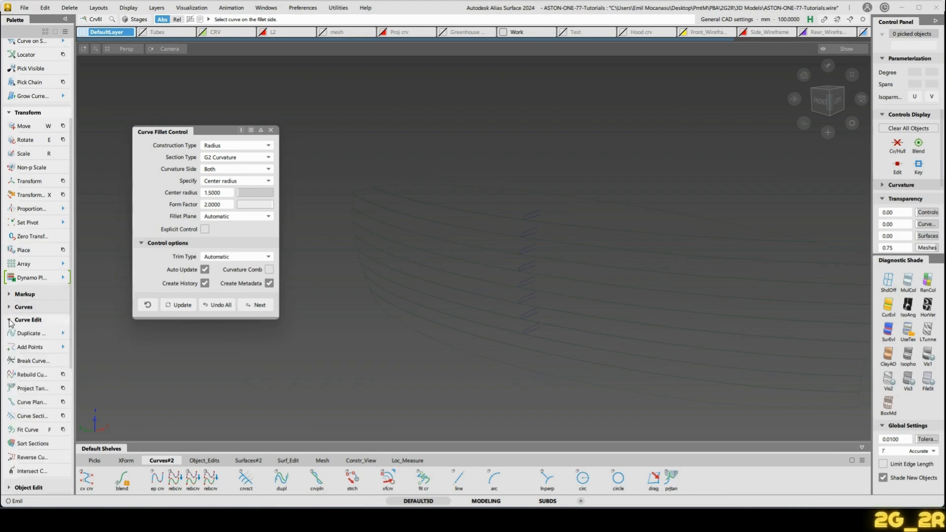
{"action": "left_click", "coordinate": [271, 130]}
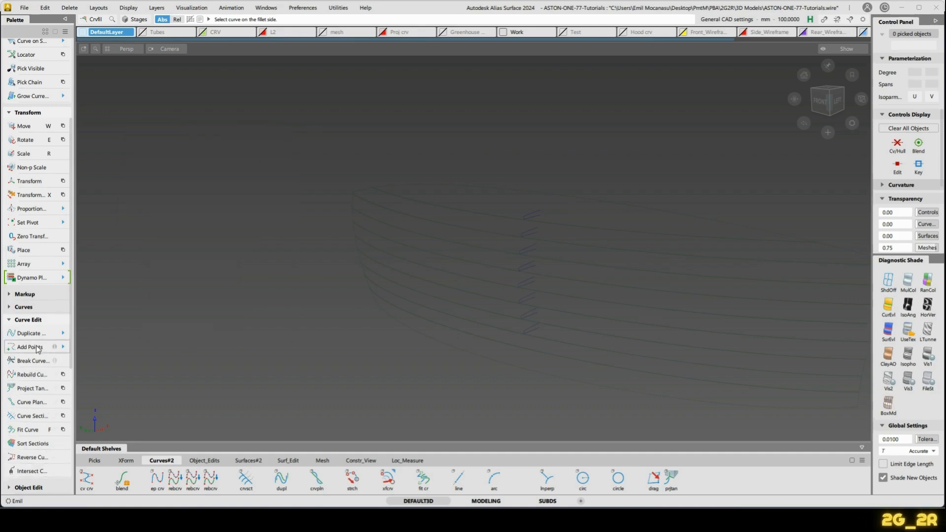
Fit a curve to the uppermost grille slat curve and set its degree to 5.
{"action": "left_click", "coordinate": [62, 335]}
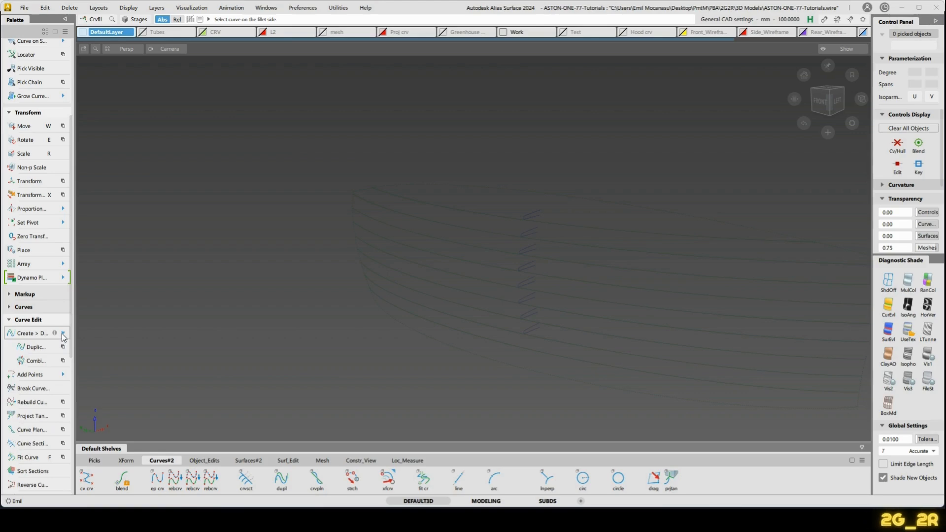
{"action": "left_click", "coordinate": [63, 334]}
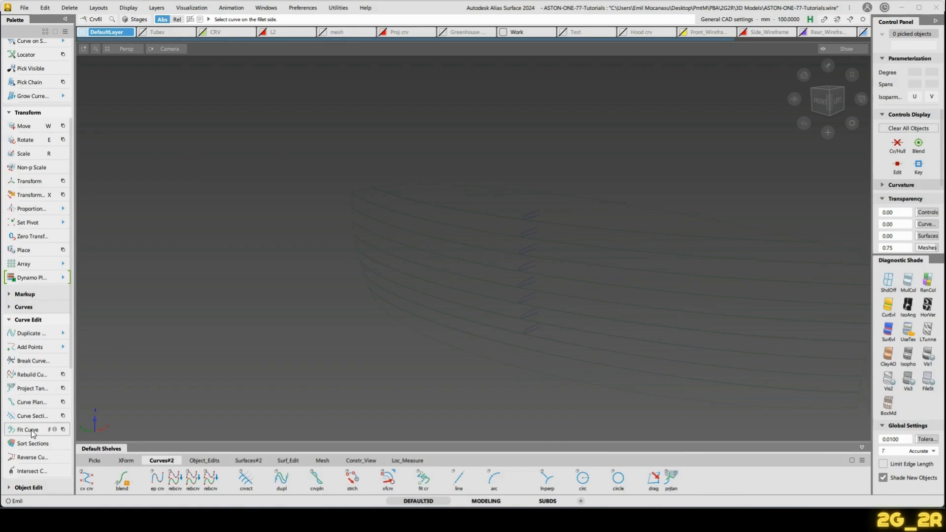
{"action": "left_click", "coordinate": [63, 424]}
{"action": "left_click", "coordinate": [570, 227]}
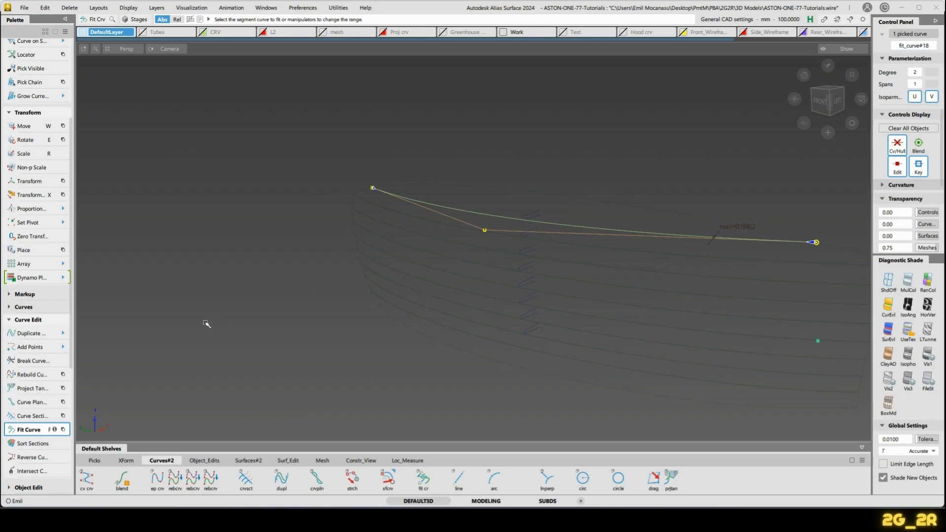
{"action": "left_click", "coordinate": [63, 429]}
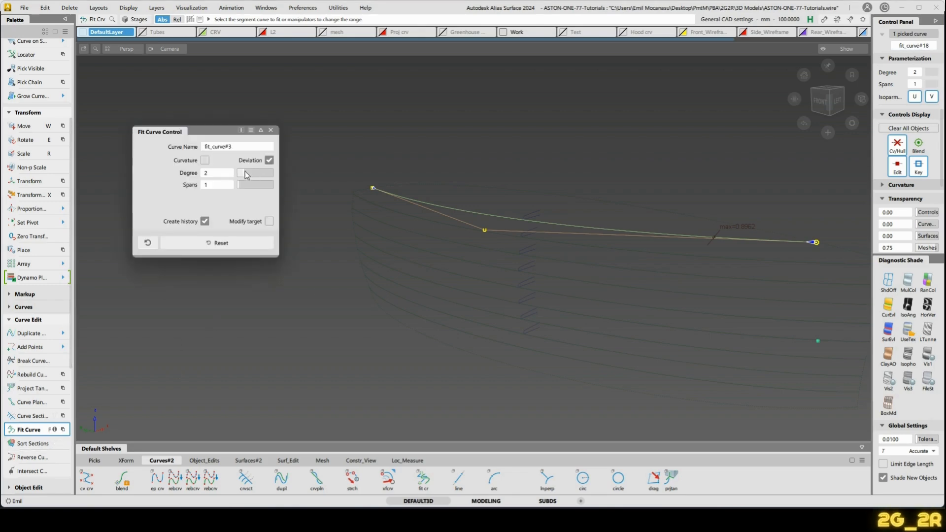
{"action": "left_click_drag", "start_coordinate": [227, 172], "coordinate": [112, 174]}
{"action": "type", "text": "5"}
{"action": "key", "text": "Return"}
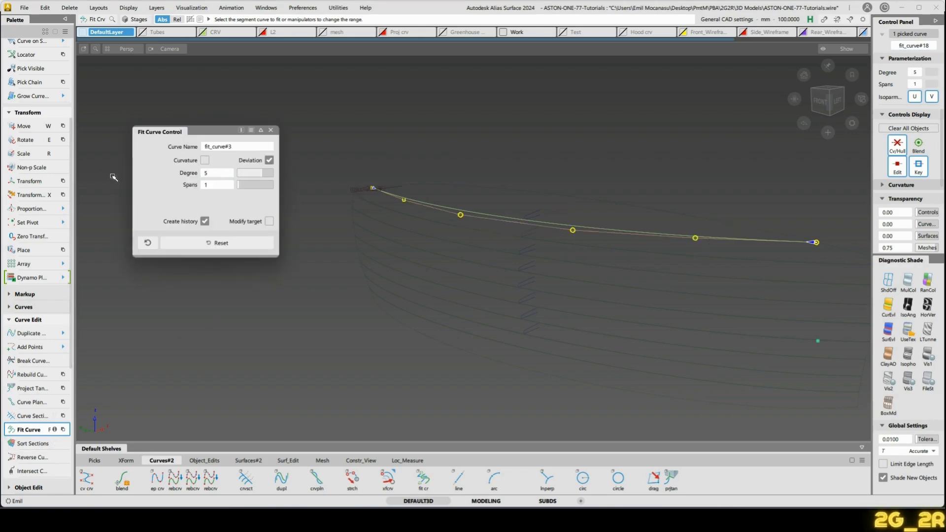
Fit degree 5, single-span curves to each of the seven remaining slat curves, working downward.
{"action": "left_click", "coordinate": [671, 259]}
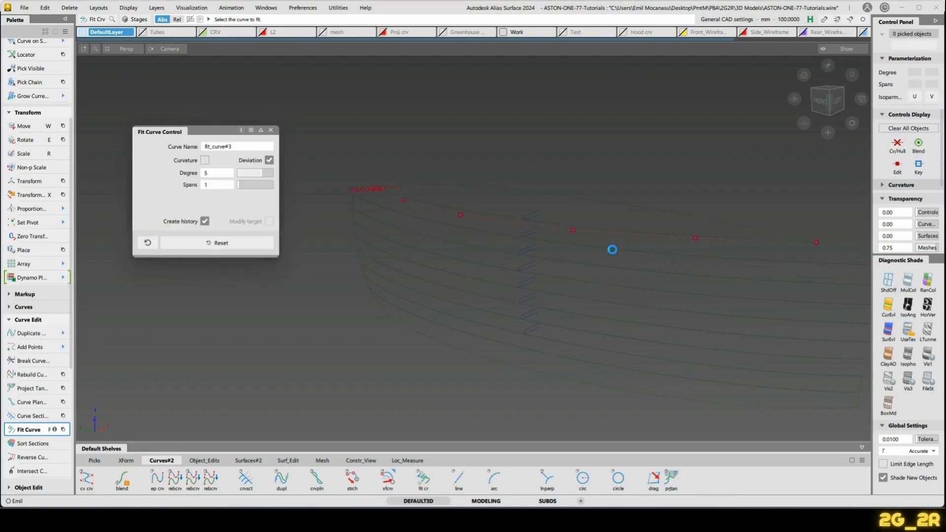
{"action": "left_click", "coordinate": [613, 251]}
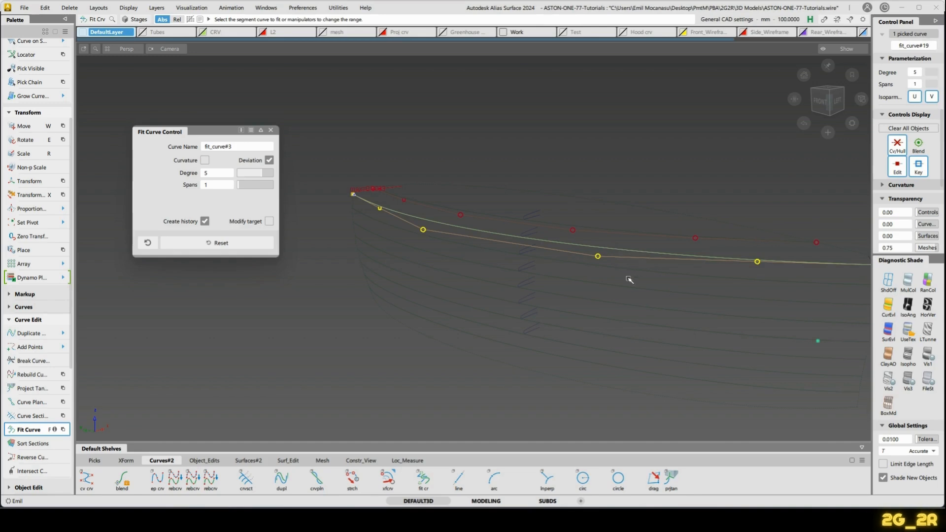
{"action": "left_click", "coordinate": [658, 277]}
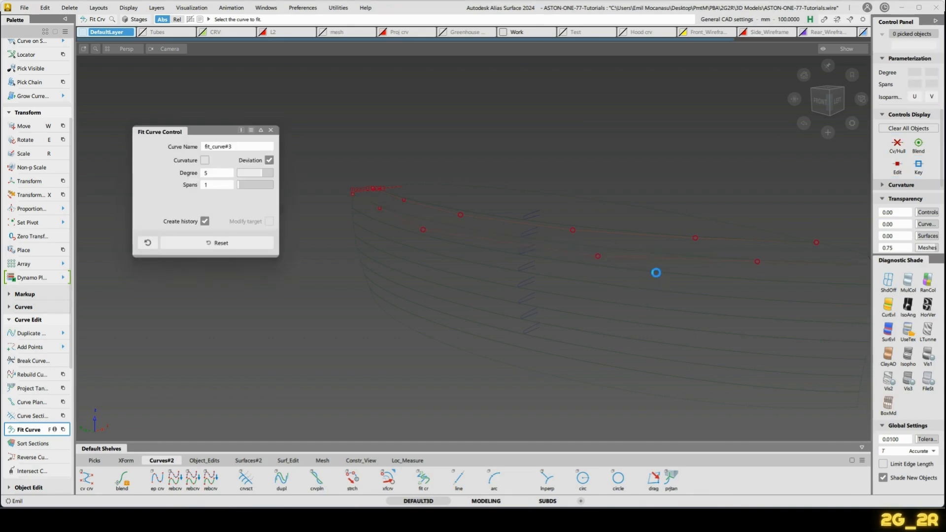
{"action": "left_click", "coordinate": [653, 274]}
{"action": "left_click", "coordinate": [655, 291]}
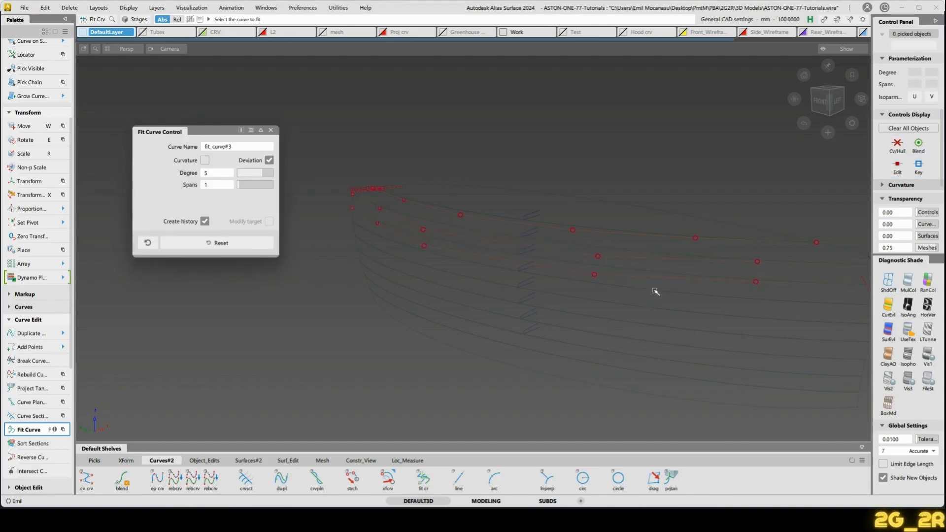
{"action": "left_click", "coordinate": [654, 290]}
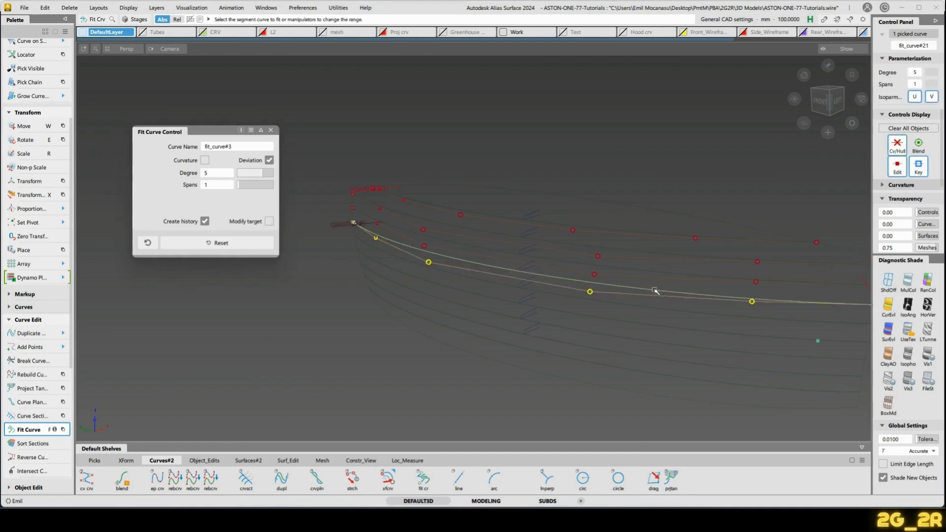
{"action": "left_click", "coordinate": [649, 315]}
{"action": "left_click", "coordinate": [655, 309]}
{"action": "key", "text": "f"}
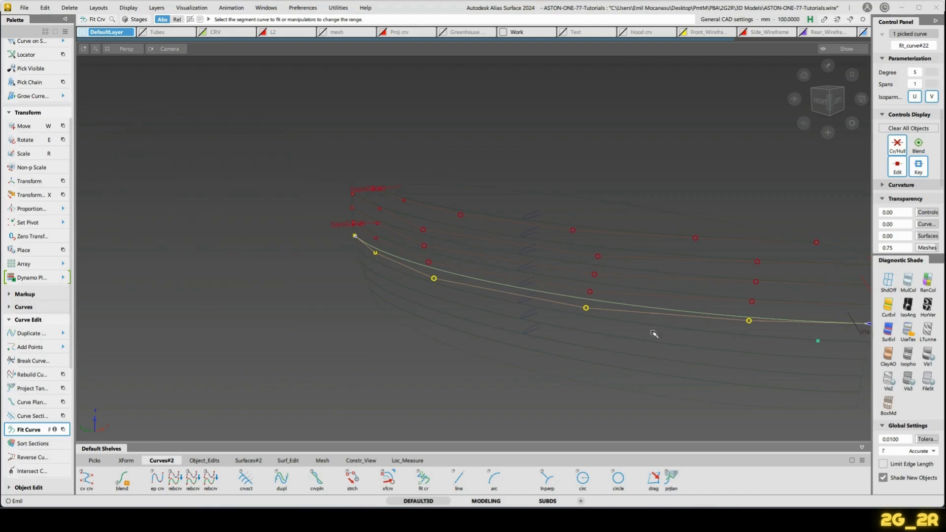
{"action": "left_click", "coordinate": [651, 326]}
{"action": "key", "text": "f"}
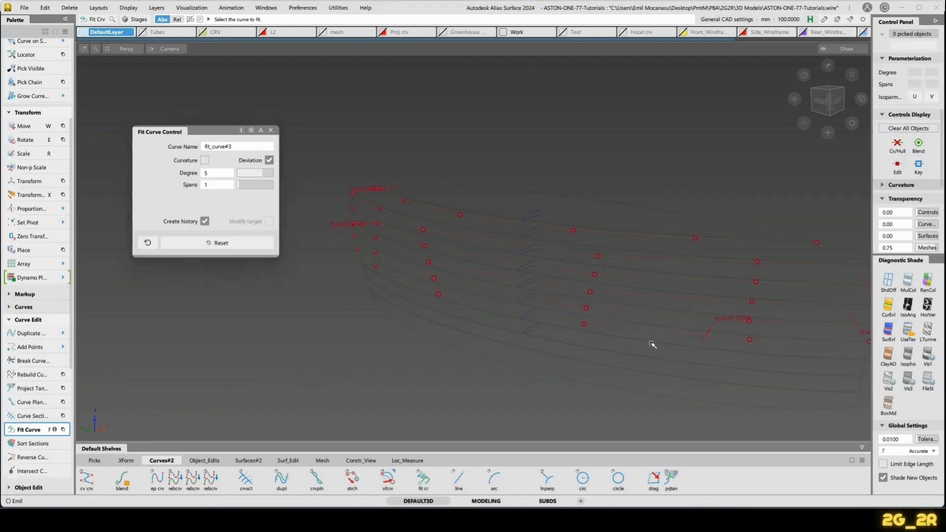
{"action": "left_click", "coordinate": [650, 342]}
{"action": "key", "text": "f"}
{"action": "left_click", "coordinate": [650, 359]}
{"action": "key", "text": "f"}
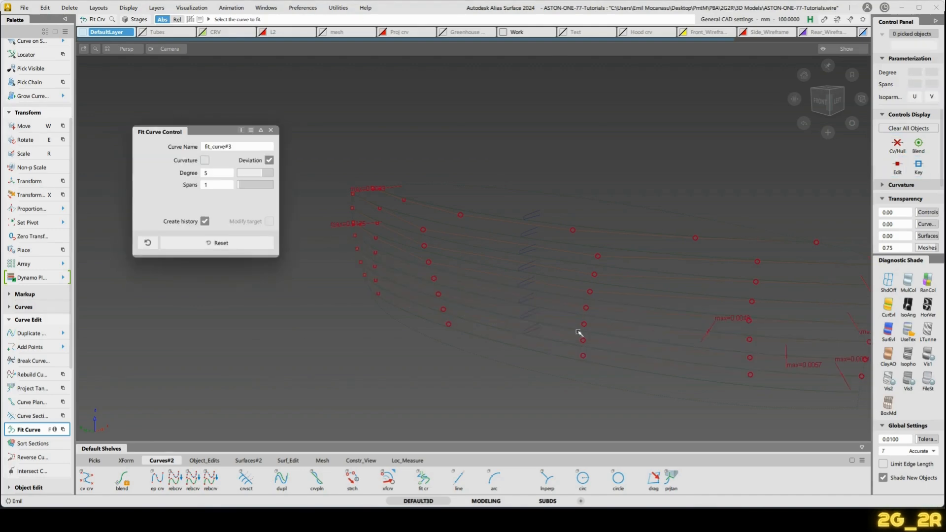
Exit curve fitting and hide the control vertices of the fitted curves.
{"action": "left_click_drag", "start_coordinate": [419, 358], "coordinate": [536, 366], "text": "ctrl+shift"}
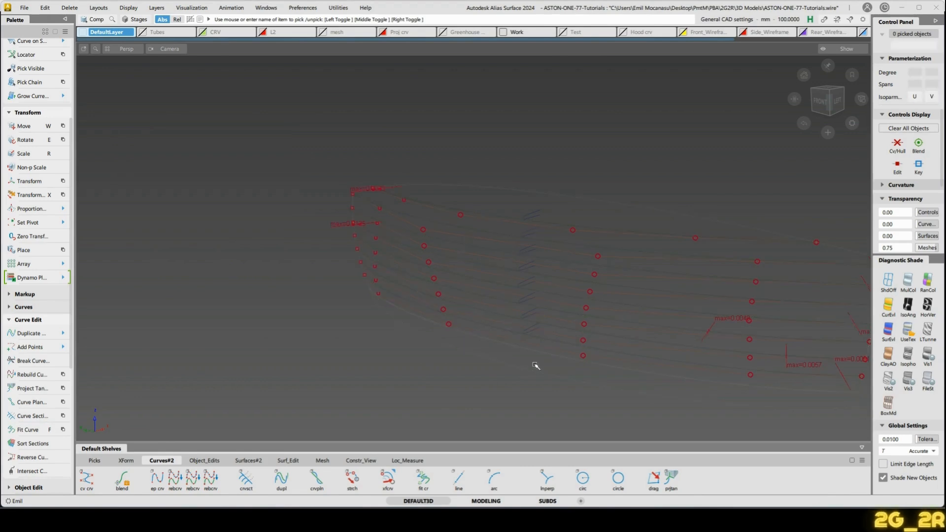
{"action": "left_click_drag", "start_coordinate": [614, 259], "coordinate": [547, 297], "text": "alt+shift"}
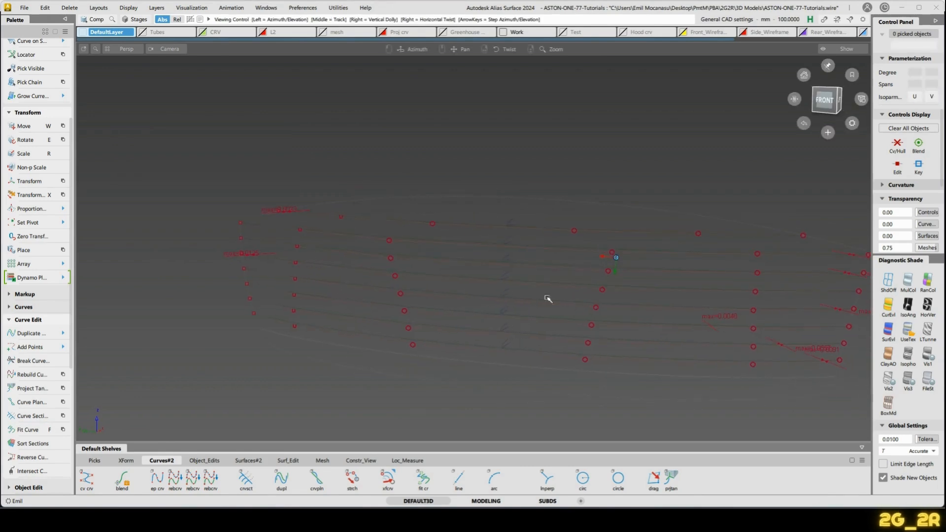
{"action": "key", "text": "c"}
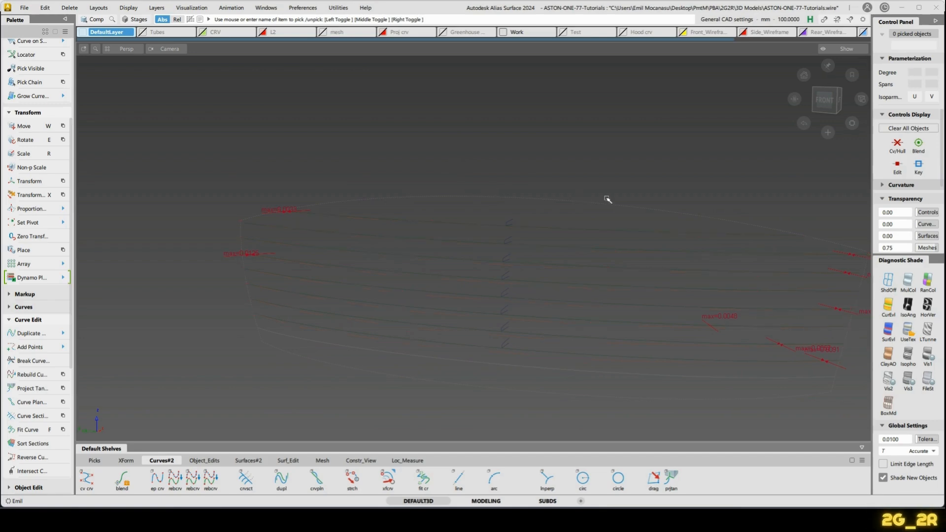
Build a Profile surface by sweeping the top slat's cross-section curves along the top fitted rail curve, then clear the selection.
{"action": "left_click_drag", "start_coordinate": [608, 199], "coordinate": [501, 247], "text": "alt+shift"}
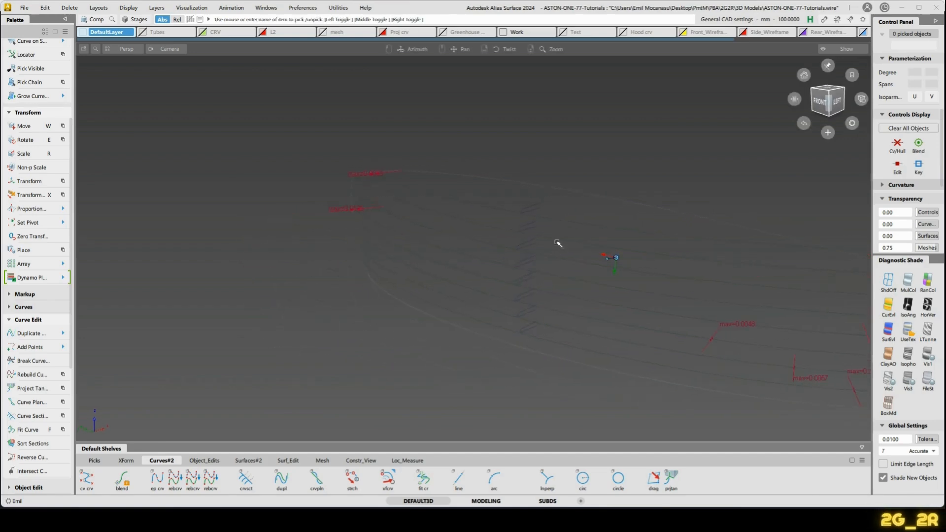
{"action": "right_click_drag", "start_coordinate": [557, 243], "coordinate": [291, 151], "text": "alt+shift"}
{"action": "middle_click_drag", "start_coordinate": [294, 154], "coordinate": [426, 206], "text": "alt+shift"}
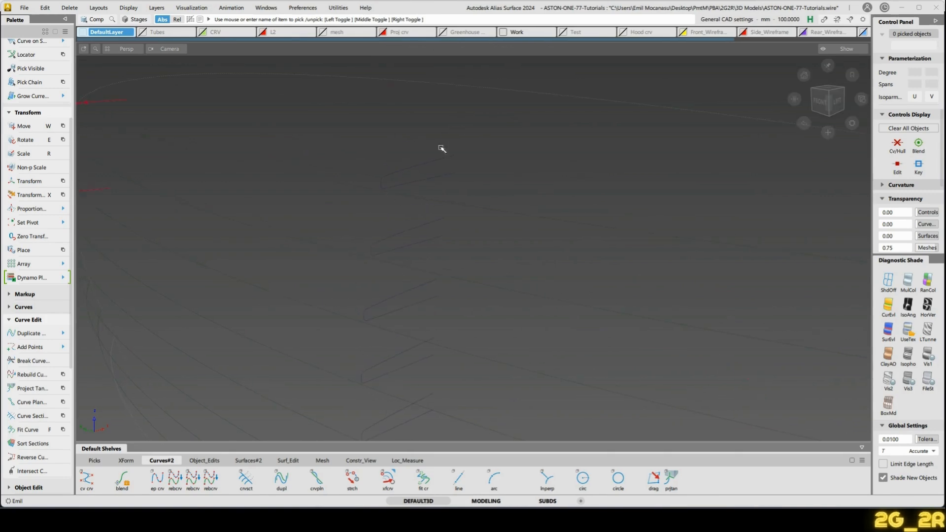
{"action": "key", "text": "p"}
{"action": "left_click_drag", "start_coordinate": [358, 147], "coordinate": [400, 199]}
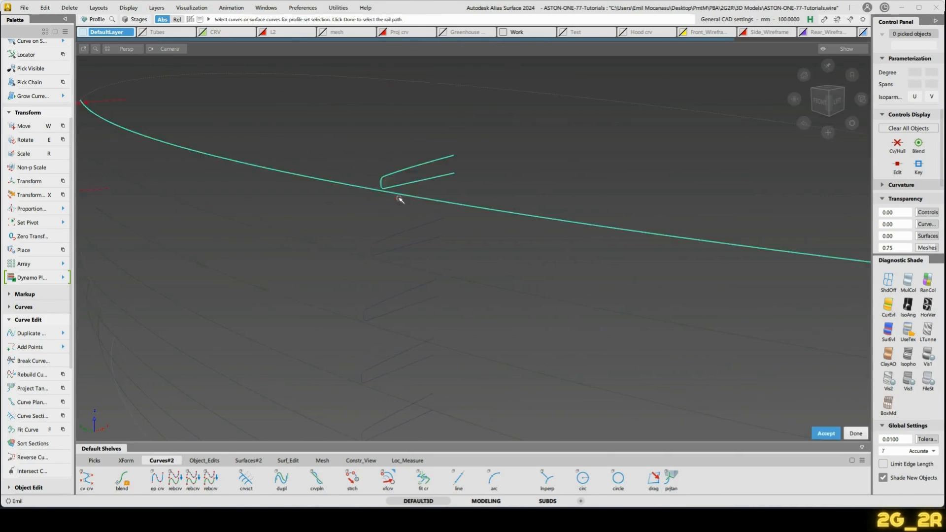
{"action": "left_click_drag", "start_coordinate": [481, 204], "coordinate": [600, 277]}
{"action": "key", "text": "space"}
{"action": "left_click", "coordinate": [427, 202]}
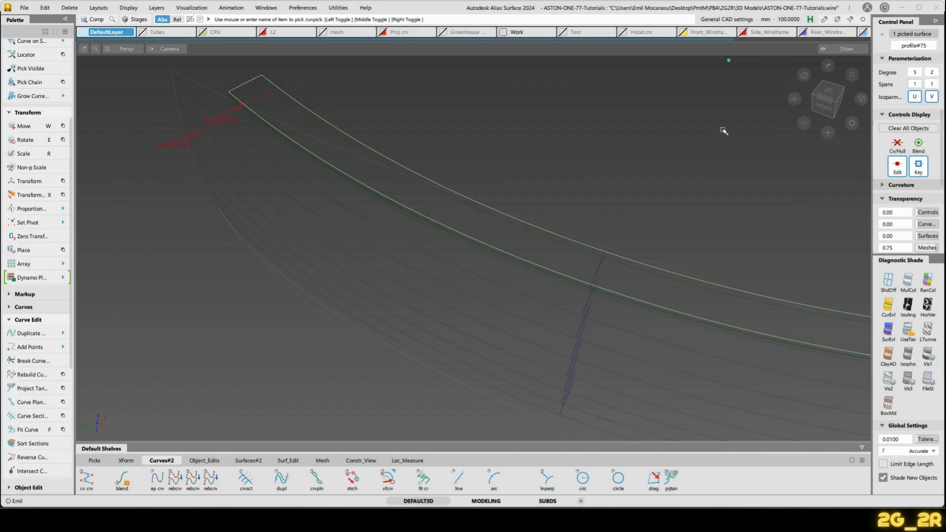
{"action": "left_click", "coordinate": [625, 231]}
Build a Profile surface from the second slat's cross-section along the second fitted rail curve.
{"action": "left_click_drag", "start_coordinate": [551, 307], "coordinate": [636, 343], "text": "alt+shift"}
{"action": "right_click_drag", "start_coordinate": [637, 343], "coordinate": [510, 285], "text": "alt+shift"}
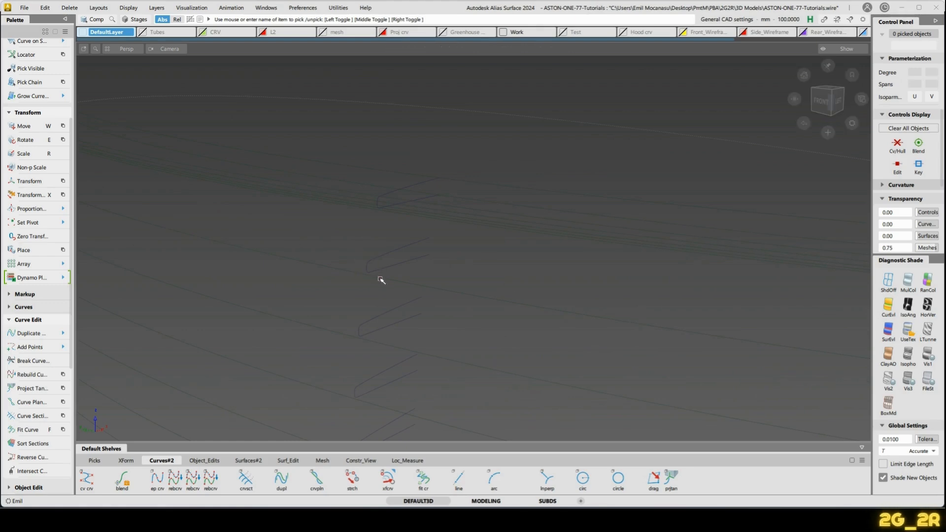
{"action": "key", "text": "p"}
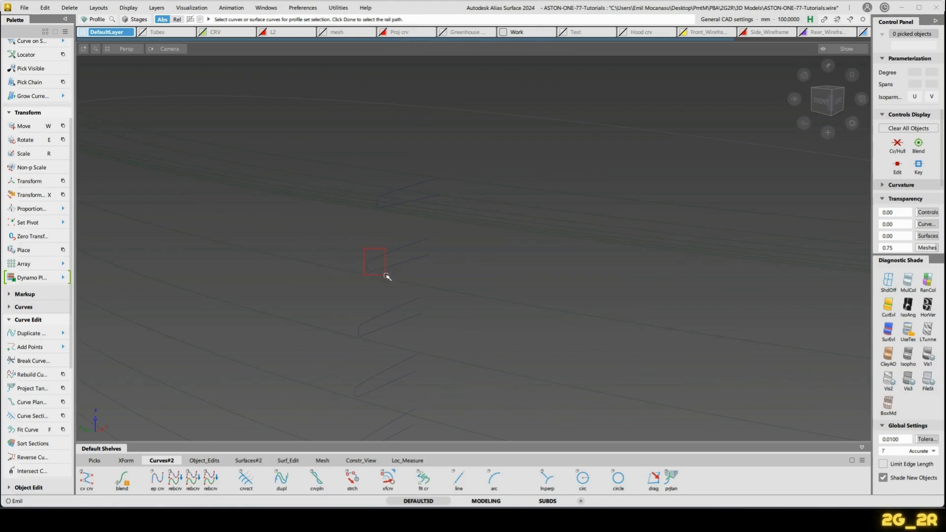
{"action": "left_click", "coordinate": [387, 276]}
{"action": "left_click", "coordinate": [338, 274]}
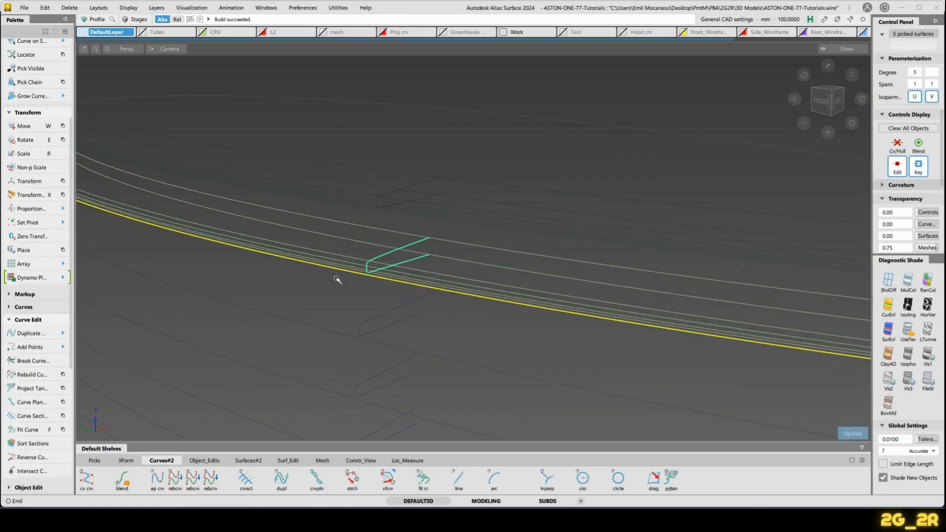
Build a Profile surface from the third slat's cross-section along the third fitted rail curve.
{"action": "key", "text": "p"}
{"action": "left_click", "coordinate": [461, 266], "text": "alt+shift"}
{"action": "middle_click_drag", "start_coordinate": [438, 355], "coordinate": [465, 300], "text": "alt+shift"}
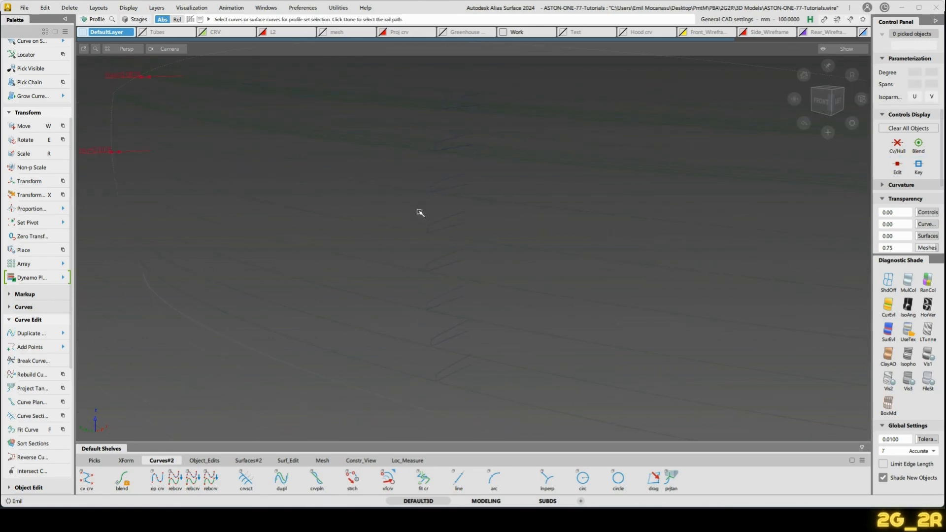
{"action": "left_click_drag", "start_coordinate": [420, 176], "coordinate": [432, 199]}
{"action": "left_click", "coordinate": [387, 183]}
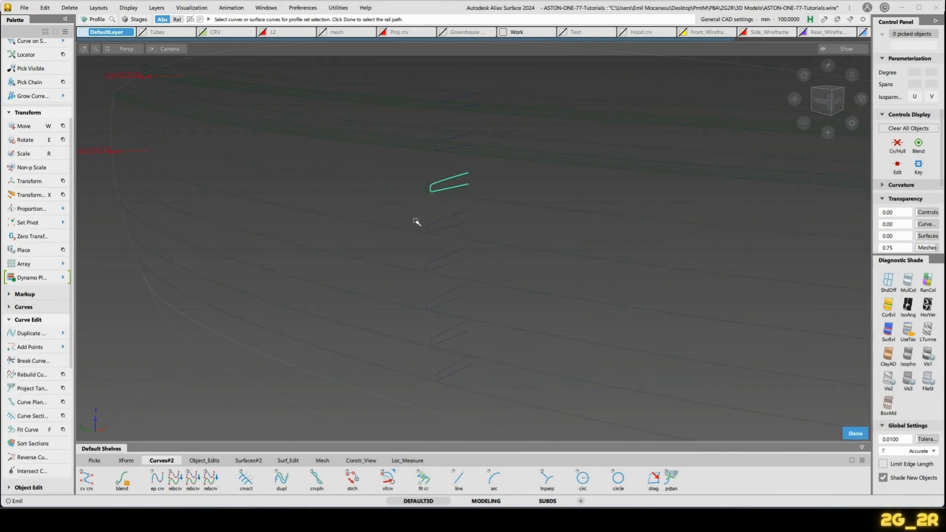
{"action": "key", "text": "space"}
{"action": "left_click", "coordinate": [401, 199]}
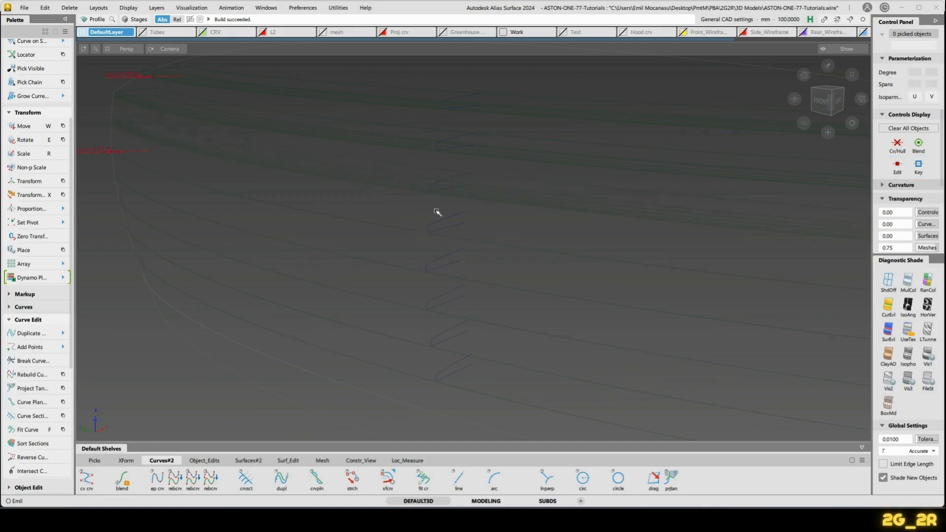
Build Profile surfaces for the fourth, fifth and sixth slats, sweeping each cross-section along its own fitted rail curve.
{"action": "left_click_drag", "start_coordinate": [419, 213], "coordinate": [429, 304]}
{"action": "left_click", "coordinate": [400, 244]}
{"action": "left_click", "coordinate": [409, 284]}
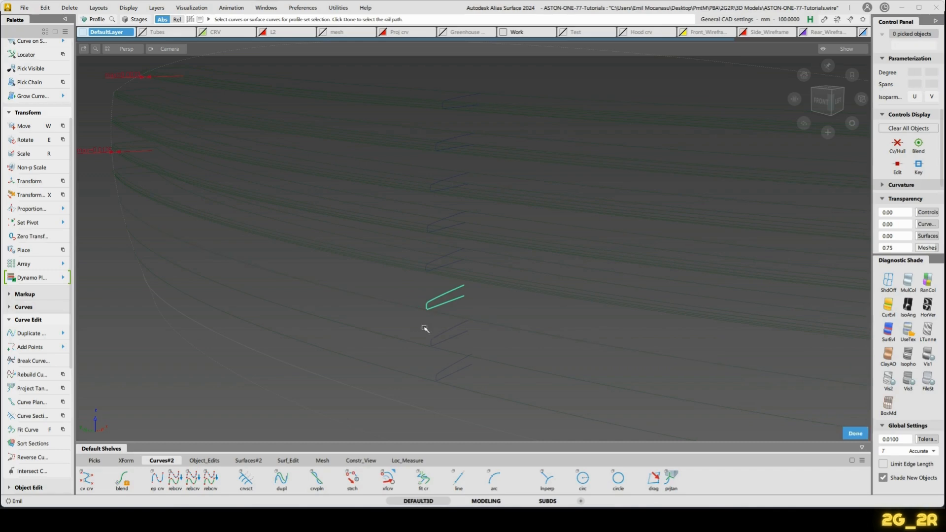
{"action": "left_click", "coordinate": [413, 317]}
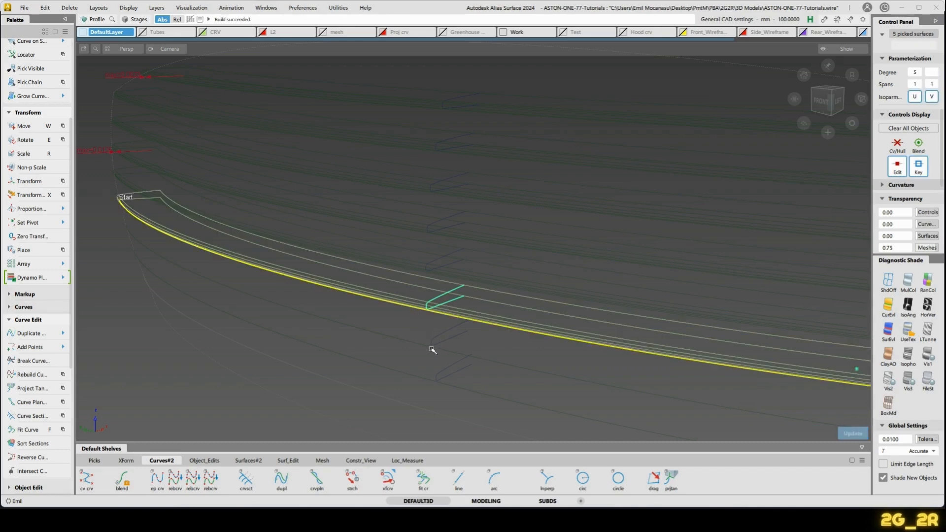
Build Profile surfaces for the two lowest slats, sweeping each cross-section along its own fitted rail curve.
{"action": "key", "text": "space"}
{"action": "left_click_drag", "start_coordinate": [426, 337], "coordinate": [426, 387]}
{"action": "left_click", "coordinate": [421, 344]}
{"action": "key", "text": "space"}
{"action": "key", "text": "space"}
{"action": "key", "text": "space"}
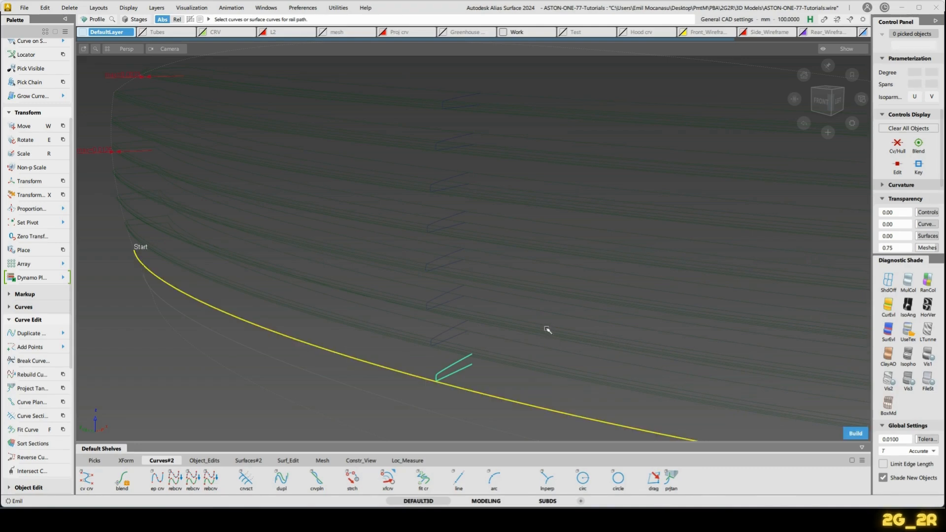
{"action": "key", "text": "space"}
{"action": "key", "text": "space"}
Display all eight slats with diagnostic shading.
{"action": "left_click", "coordinate": [460, 269], "text": "alt+shift"}
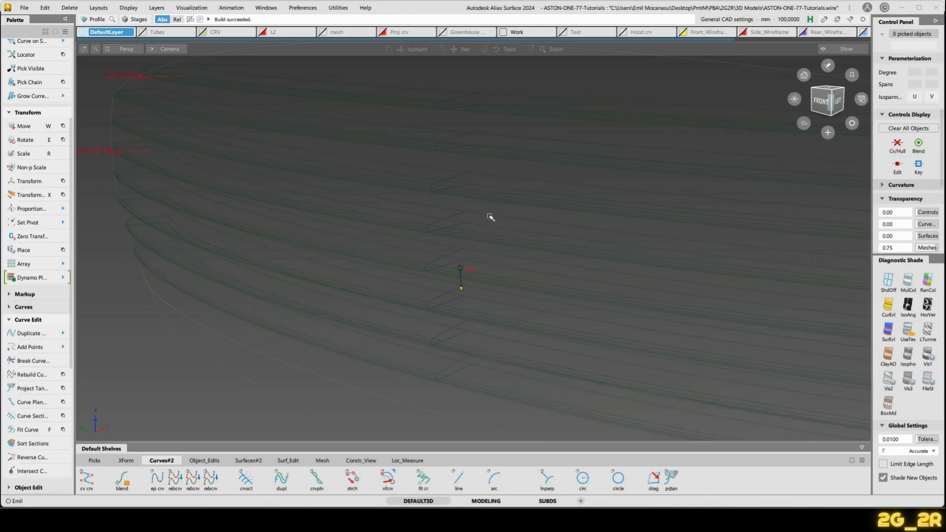
{"action": "right_click_drag", "start_coordinate": [490, 217], "coordinate": [477, 233], "text": "alt+shift"}
{"action": "left_click_drag", "start_coordinate": [477, 233], "coordinate": [565, 228], "text": "alt+shift"}
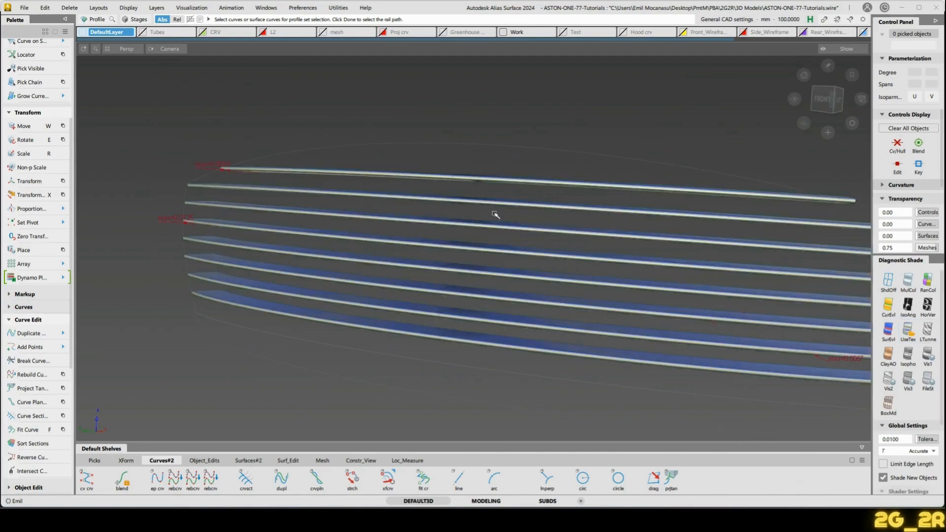
{"action": "mouse_move", "coordinate": [494, 214]}
{"action": "left_mouse_down", "text": "alt+shift"}
{"action": "mouse_move", "coordinate": [528, 155]}
{"action": "mouse_move", "coordinate": [535, 90]}
{"action": "mouse_move", "coordinate": [513, 252]}
{"action": "left_mouse_up", "text": "alt+shift"}
Pick all the slat surfaces and assign them to a new layer created from the selection.
{"action": "left_click_drag", "start_coordinate": [280, 180], "coordinate": [466, 178], "text": "ctrl+shift"}
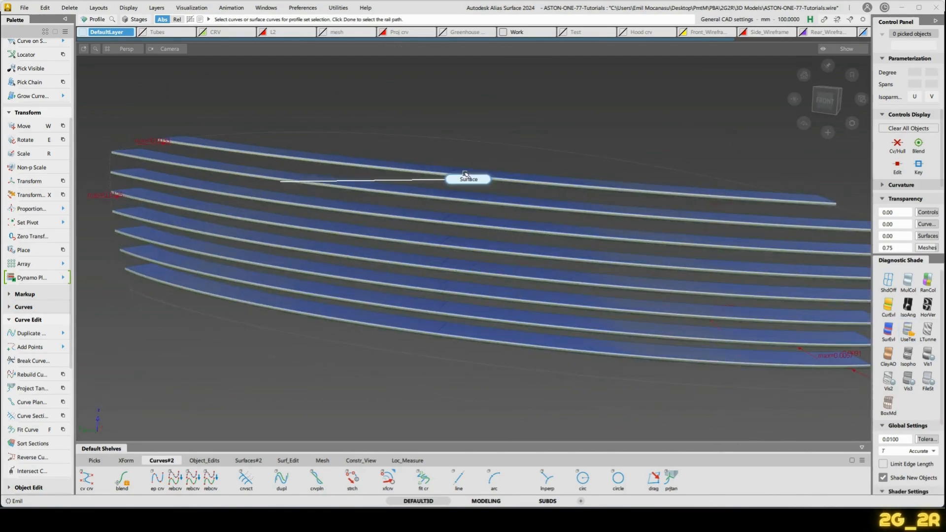
{"action": "left_click_drag", "start_coordinate": [111, 128], "coordinate": [535, 376]}
{"action": "key", "text": "ctrl+l"}
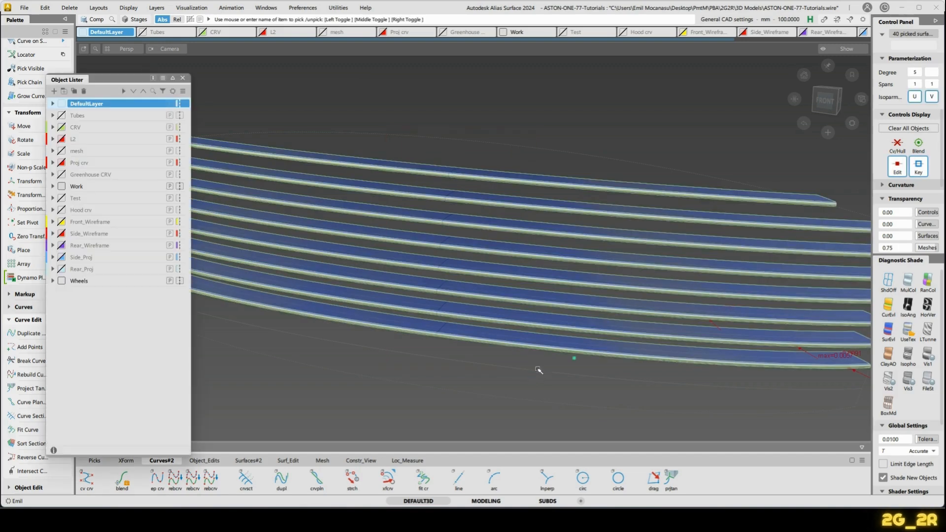
{"action": "right_click", "coordinate": [79, 283]}
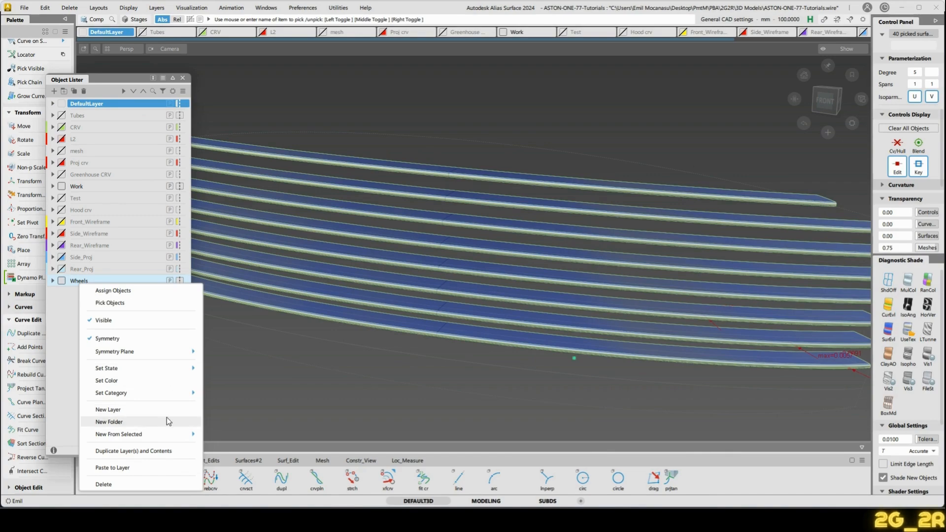
{"action": "mouse_move", "coordinate": [173, 436]}
{"action": "left_click", "coordinate": [237, 435]}
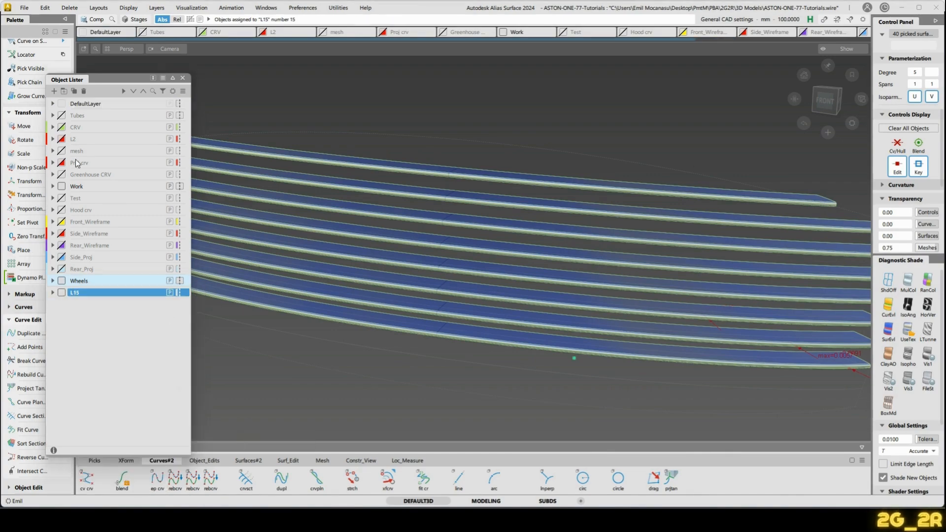
Rename the new slat layer as Grille and clear the surface selection.
{"action": "double_click", "coordinate": [82, 293]}
{"action": "type", "text": "Gri"}
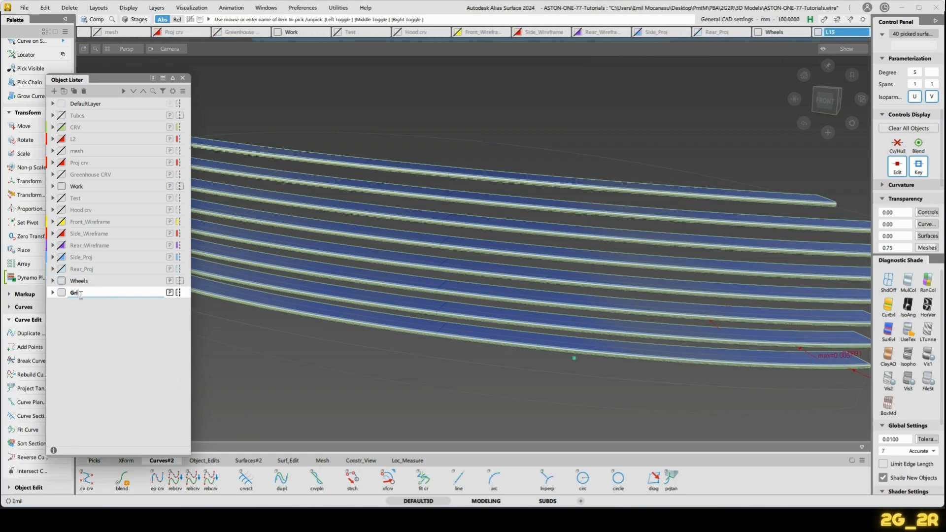
{"action": "type", "text": "lle"}
{"action": "key", "text": "Return"}
{"action": "key", "text": "Escape"}
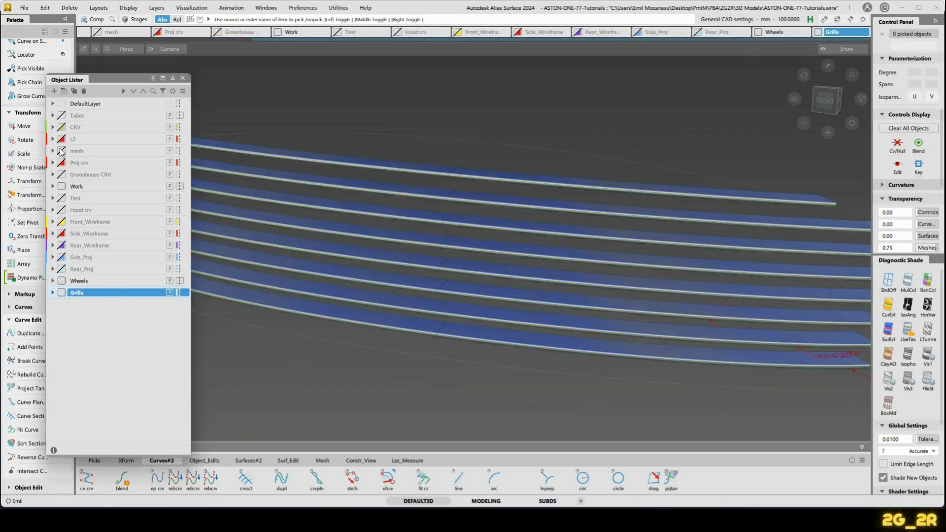
Show the CRV layer and project its vertical curve at the car's centre onto all the slat surfaces along the X vector.
{"action": "left_click", "coordinate": [63, 127]}
{"action": "scroll", "coordinate": [607, 178], "scroll_direction": "down", "scroll_amount": 5}
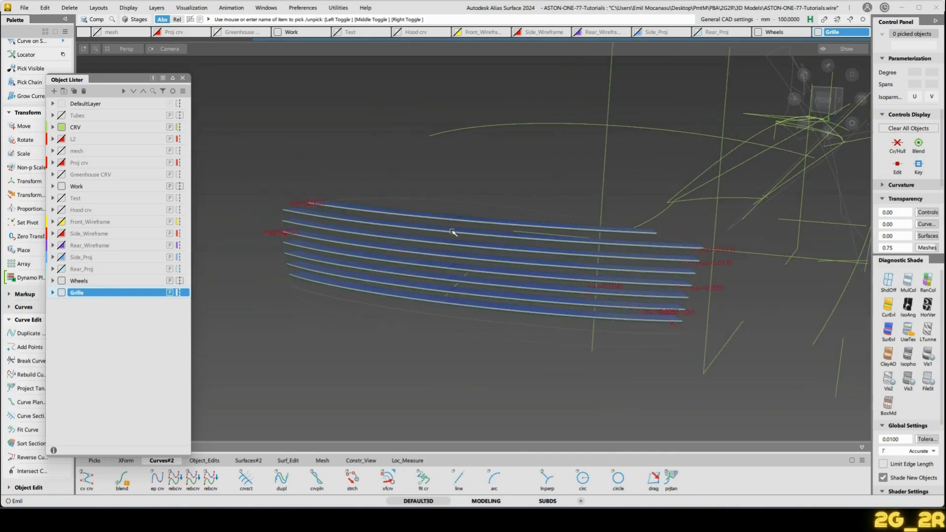
{"action": "key", "text": "p"}
{"action": "left_click_drag", "start_coordinate": [374, 304], "coordinate": [374, 312]}
{"action": "key", "text": "space"}
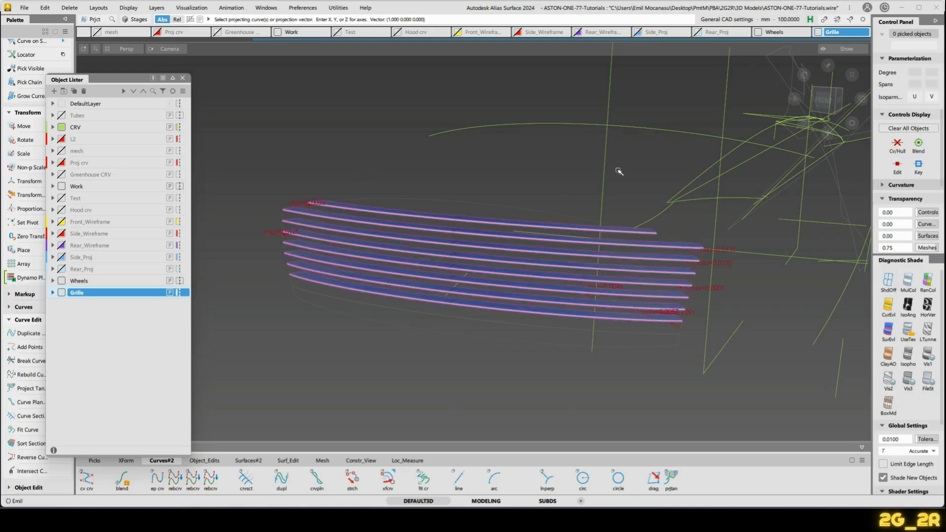
{"action": "left_click_drag", "start_coordinate": [629, 170], "coordinate": [552, 174]}
{"action": "key", "text": "space"}
{"action": "left_click", "coordinate": [336, 256]}
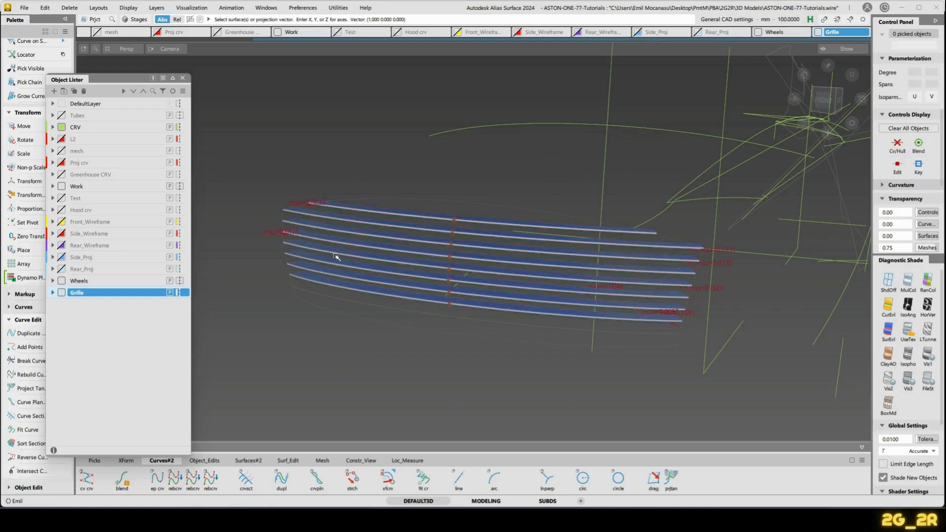
Trim all slat surfaces at the projected curves, discarding the short portions beyond the car's centre.
{"action": "key", "text": "t"}
{"action": "left_click_drag", "start_coordinate": [336, 190], "coordinate": [366, 361]}
{"action": "left_click_drag", "start_coordinate": [360, 134], "coordinate": [390, 372]}
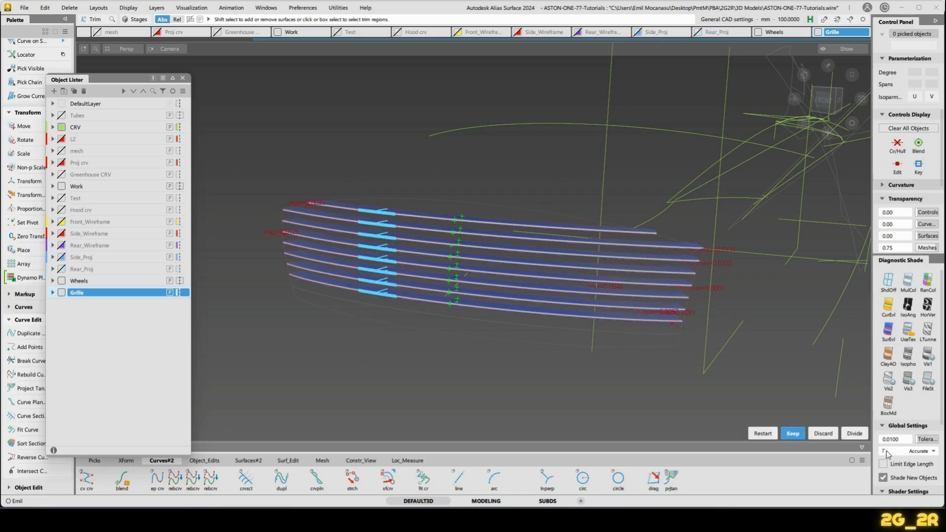
{"action": "left_click", "coordinate": [830, 434]}
Turn on symmetry for the Grille layer and hide the CRV layer.
{"action": "left_click_drag", "start_coordinate": [591, 312], "coordinate": [475, 232], "text": "alt+shift"}
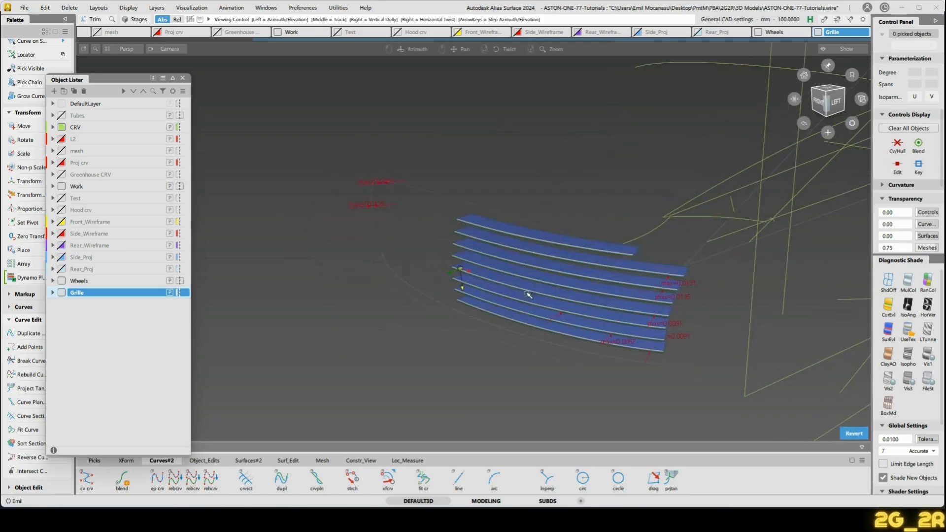
{"action": "left_click", "coordinate": [179, 293]}
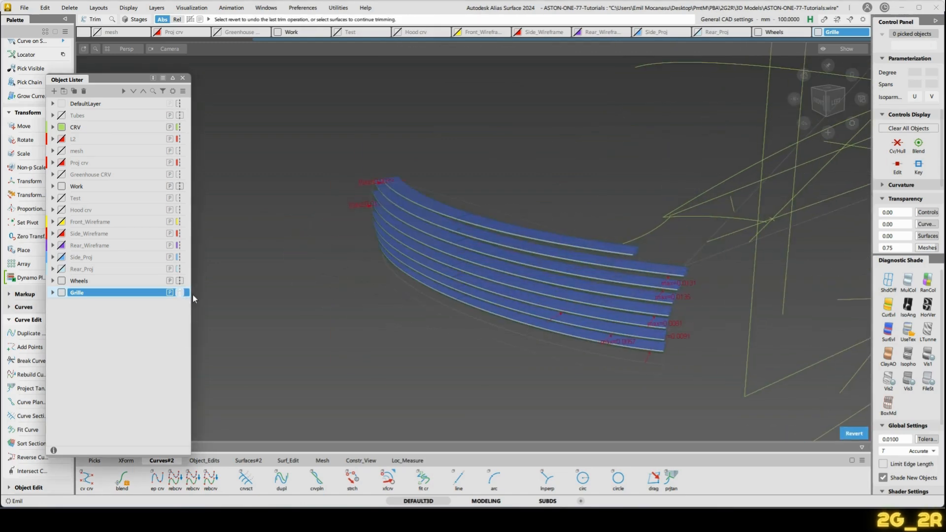
{"action": "left_click_drag", "start_coordinate": [475, 308], "coordinate": [306, 241], "text": "alt+shift"}
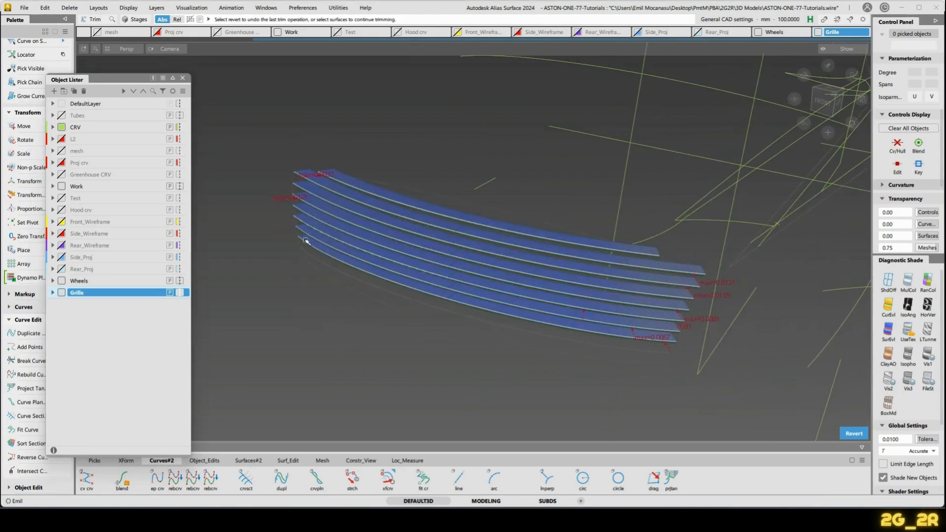
{"action": "left_click", "coordinate": [62, 129]}
{"action": "left_click_drag", "start_coordinate": [488, 298], "coordinate": [476, 282], "text": "alt+shift"}
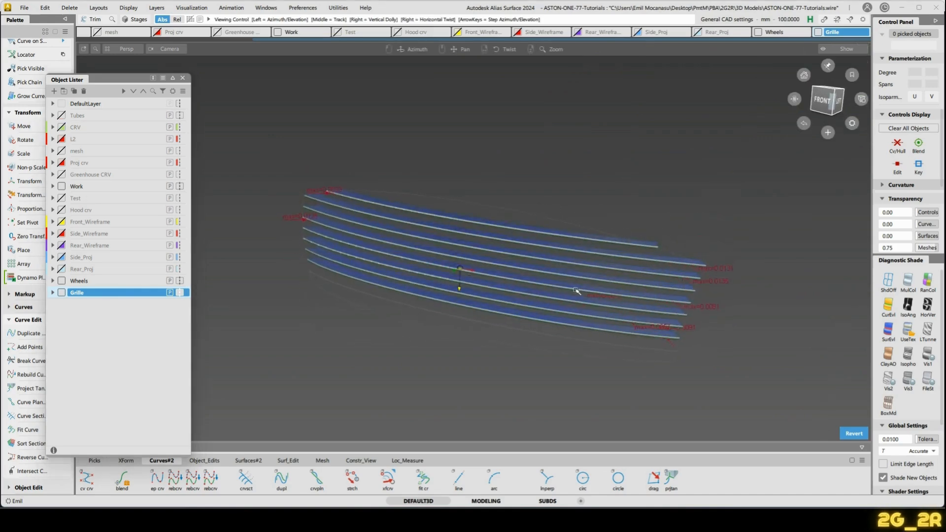
{"action": "left_click_drag", "start_coordinate": [576, 291], "coordinate": [530, 378], "text": "alt+shift"}
{"action": "mouse_move", "coordinate": [517, 400]}
{"action": "left_mouse_down", "text": "alt+shift"}
{"action": "mouse_move", "coordinate": [503, 406]}
{"action": "mouse_move", "coordinate": [526, 378]}
{"action": "mouse_move", "coordinate": [531, 393]}
{"action": "left_mouse_up", "text": "alt+shift"}
Hide the finished slats, then show the mesh layer and display the car scan with diagnostic shading.
{"action": "key", "text": "alt+h"}
{"action": "key", "text": "Delete"}
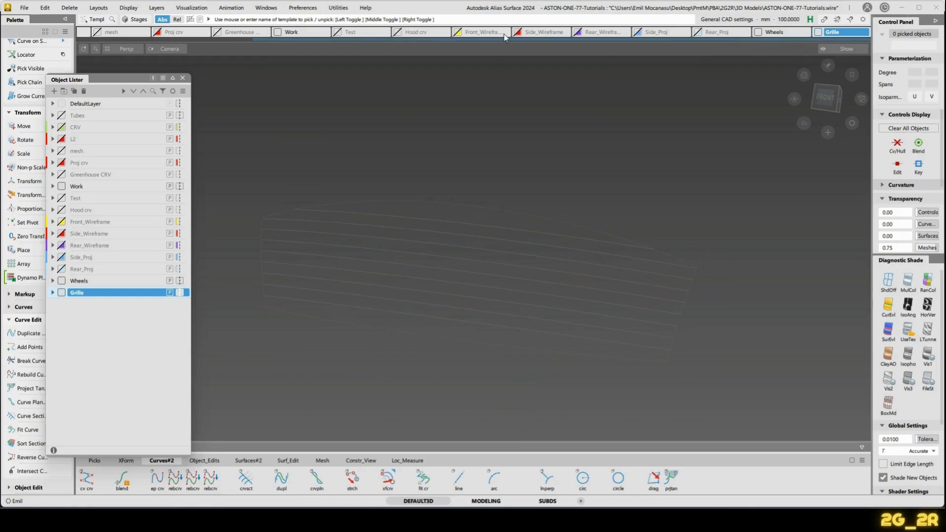
{"action": "left_click", "coordinate": [61, 151]}
{"action": "left_click", "coordinate": [183, 78]}
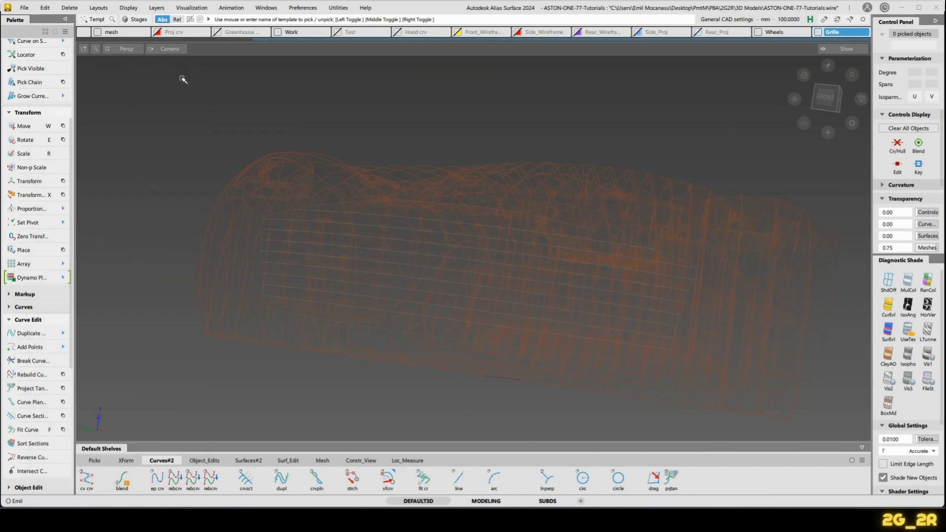
{"action": "left_click", "coordinate": [910, 331]}
{"action": "left_click_drag", "start_coordinate": [478, 149], "coordinate": [498, 150], "text": "alt+shift"}
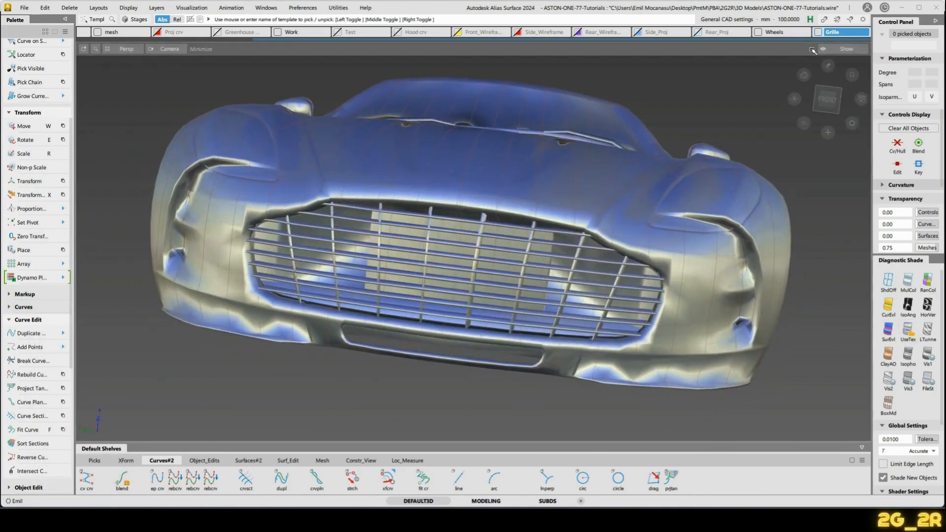
In the front view, draw a straight vertical edit point curve along the first vertical grille bar beside the car's centre.
{"action": "left_click", "coordinate": [829, 98]}
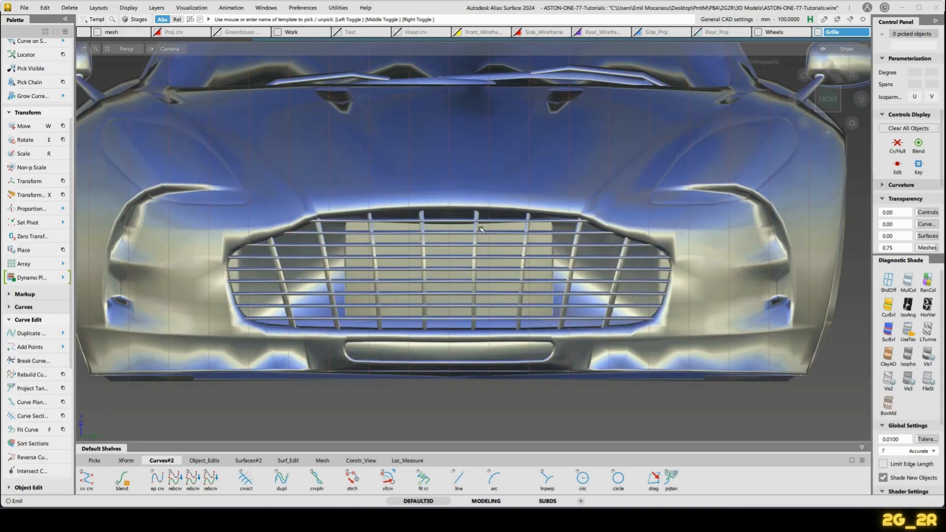
{"action": "right_click_drag", "start_coordinate": [481, 392], "coordinate": [490, 348], "text": "alt+shift"}
{"action": "middle_click_drag", "start_coordinate": [490, 348], "coordinate": [475, 334], "text": "alt+shift"}
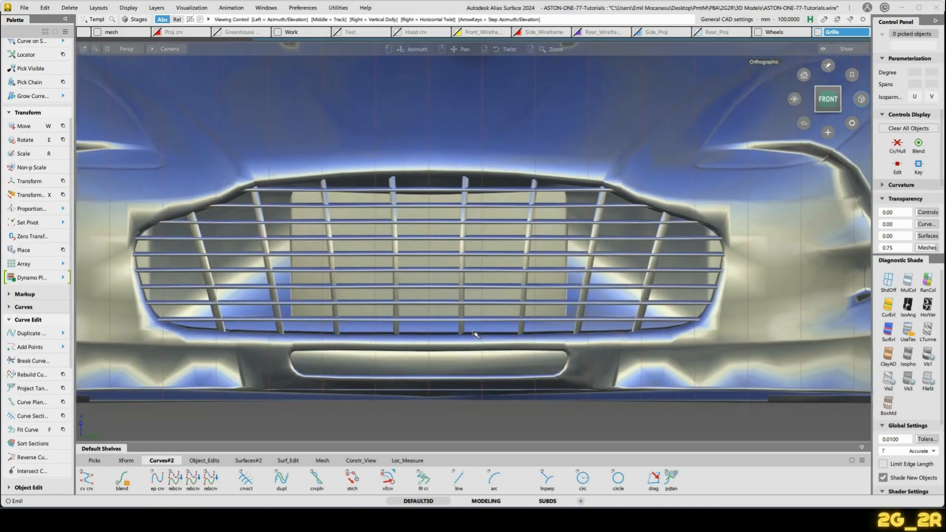
{"action": "key", "text": "c"}
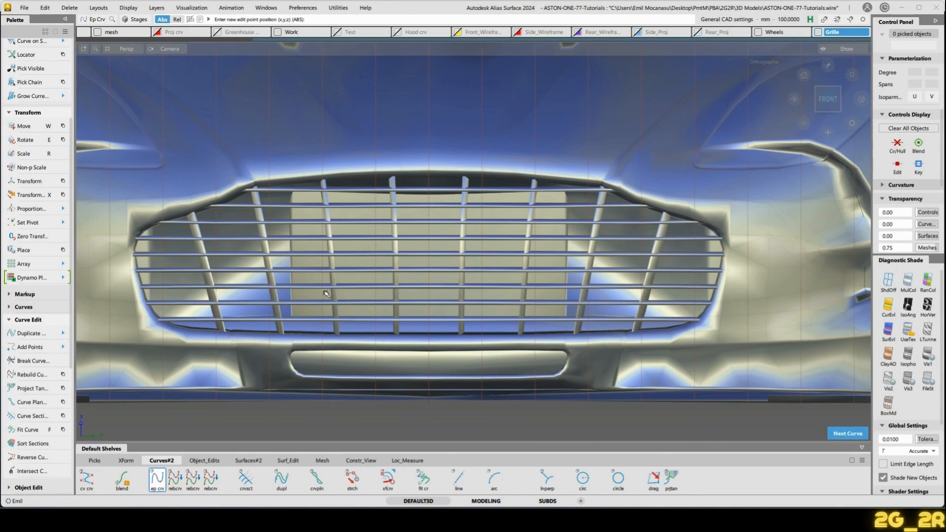
{"action": "left_click", "coordinate": [460, 332]}
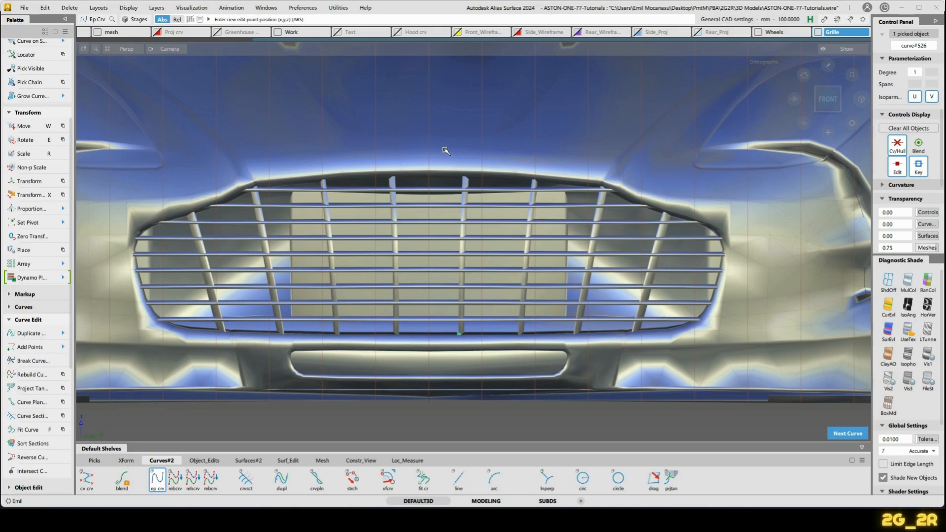
{"action": "left_click", "coordinate": [460, 155]}
In the left view, move the vertical curve forward until it stands clear of the car's nose.
{"action": "left_click_drag", "start_coordinate": [446, 198], "coordinate": [460, 353], "text": "ctrl+shift"}
{"action": "mouse_move", "coordinate": [455, 242]}
{"action": "left_mouse_down", "text": "alt+shift"}
{"action": "mouse_move", "coordinate": [291, 258]}
{"action": "mouse_move", "coordinate": [286, 268]}
{"action": "left_mouse_up", "text": "alt+shift"}
{"action": "left_click", "coordinate": [830, 96]}
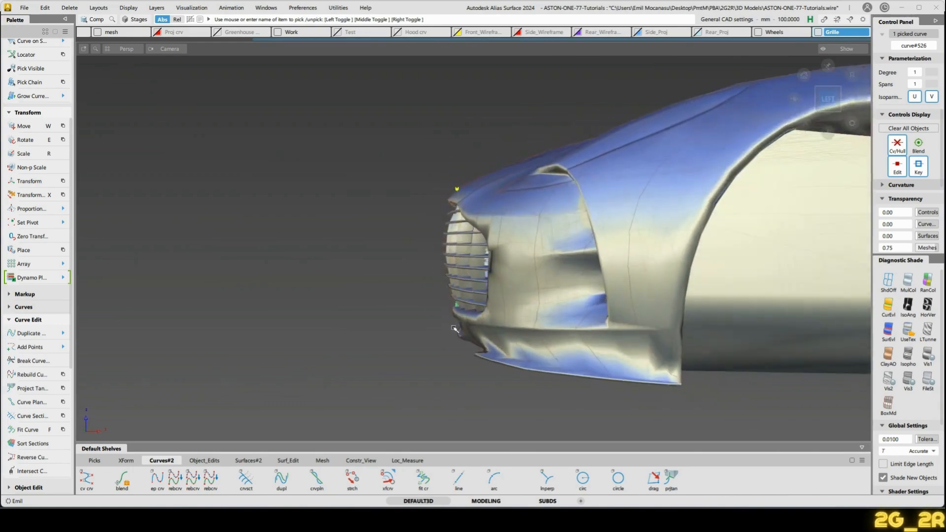
{"action": "key", "text": "w"}
{"action": "left_click_drag", "start_coordinate": [584, 407], "coordinate": [505, 412]}
{"action": "left_click_drag", "start_coordinate": [671, 321], "coordinate": [827, 255], "text": "ctrl+shift"}
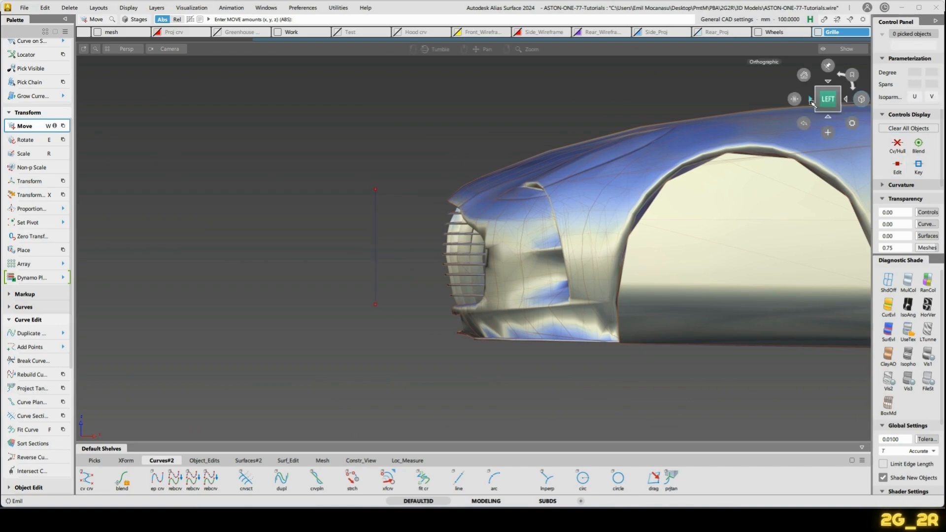
In the front view, rebuild the vertical curve as degree 2 with one span.
{"action": "left_click", "coordinate": [811, 100]}
{"action": "right_click_drag", "start_coordinate": [632, 330], "coordinate": [532, 331], "text": "alt+shift"}
{"action": "middle_click_drag", "start_coordinate": [533, 332], "coordinate": [550, 302], "text": "alt+shift"}
{"action": "left_click_drag", "start_coordinate": [523, 361], "coordinate": [495, 212], "text": "ctrl+shift"}
{"action": "left_click", "coordinate": [475, 192]}
{"action": "middle_click_drag", "start_coordinate": [545, 157], "coordinate": [516, 236], "text": "alt+shift"}
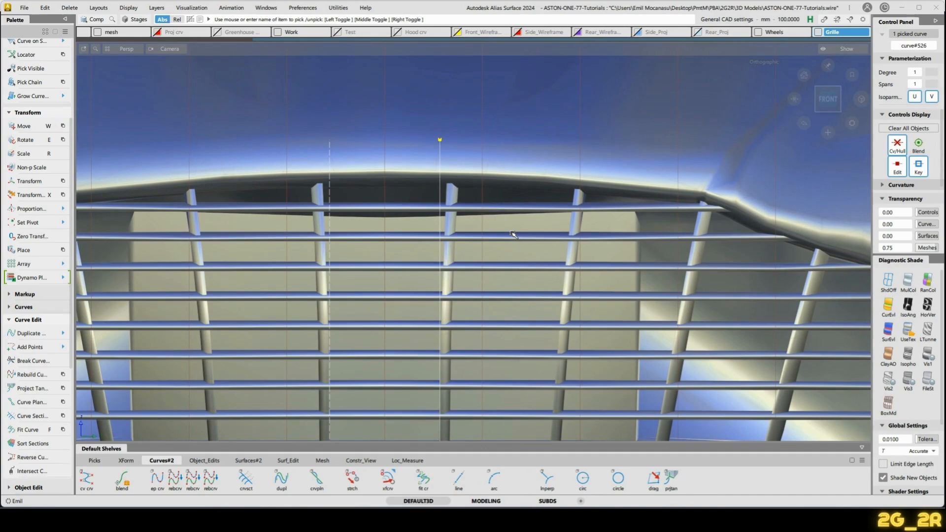
{"action": "key", "text": "2"}
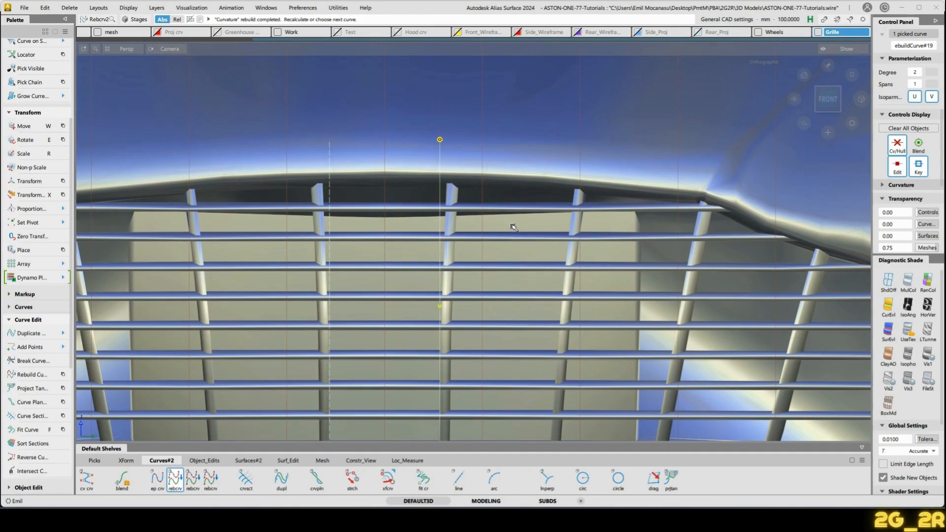
{"action": "left_click", "coordinate": [511, 224]}
Shift the rebuilt curve's top CV sideways to follow the slant of the vertical grille bar.
{"action": "left_click_drag", "start_coordinate": [482, 192], "coordinate": [472, 174], "text": "ctrl+shift"}
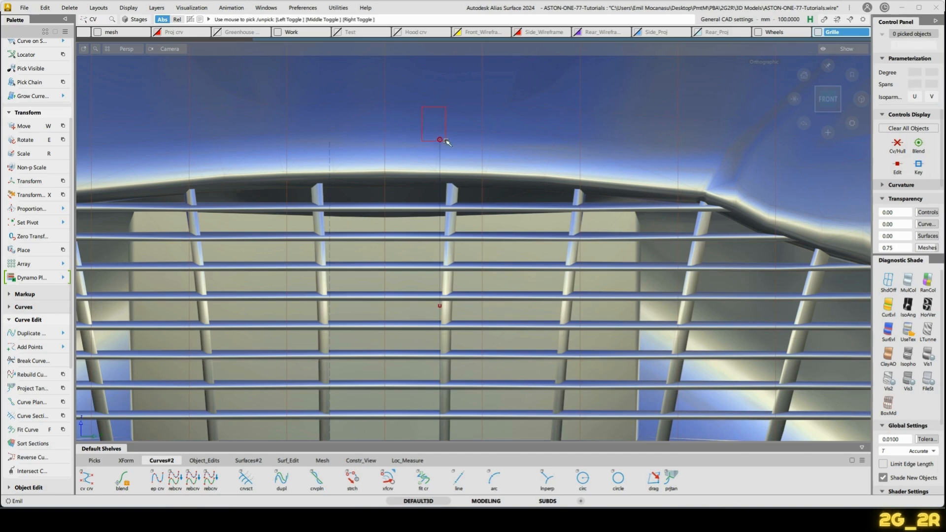
{"action": "left_click_drag", "start_coordinate": [447, 142], "coordinate": [488, 146]}
{"action": "key", "text": "w"}
{"action": "left_click_drag", "start_coordinate": [524, 213], "coordinate": [528, 237], "text": "ctrl+shift"}
Move the curve's middle CV sideways so the curve follows the edge of the vertical bar.
{"action": "middle_click_drag", "start_coordinate": [504, 348], "coordinate": [502, 182], "text": "alt+shift"}
{"action": "right_click_drag", "start_coordinate": [502, 182], "coordinate": [473, 162], "text": "alt+shift"}
{"action": "middle_click_drag", "start_coordinate": [473, 162], "coordinate": [520, 372], "text": "alt+shift"}
{"action": "right_click_drag", "start_coordinate": [520, 372], "coordinate": [581, 259], "text": "alt+shift"}
{"action": "middle_click_drag", "start_coordinate": [581, 260], "coordinate": [545, 338], "text": "alt+shift"}
{"action": "left_click_drag", "start_coordinate": [546, 306], "coordinate": [522, 290], "text": "ctrl+shift"}
{"action": "left_click_drag", "start_coordinate": [468, 256], "coordinate": [493, 284]}
{"action": "key", "text": "w"}
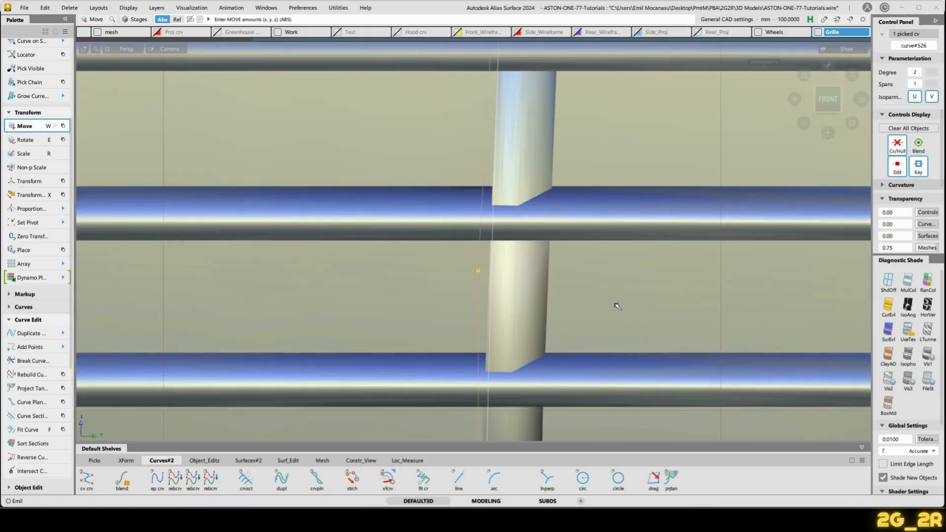
{"action": "right_click_drag", "start_coordinate": [623, 256], "coordinate": [572, 309], "text": "alt+shift"}
{"action": "middle_click_drag", "start_coordinate": [572, 309], "coordinate": [595, 152], "text": "alt+shift"}
{"action": "left_click_drag", "start_coordinate": [594, 287], "coordinate": [575, 314], "text": "ctrl+shift"}
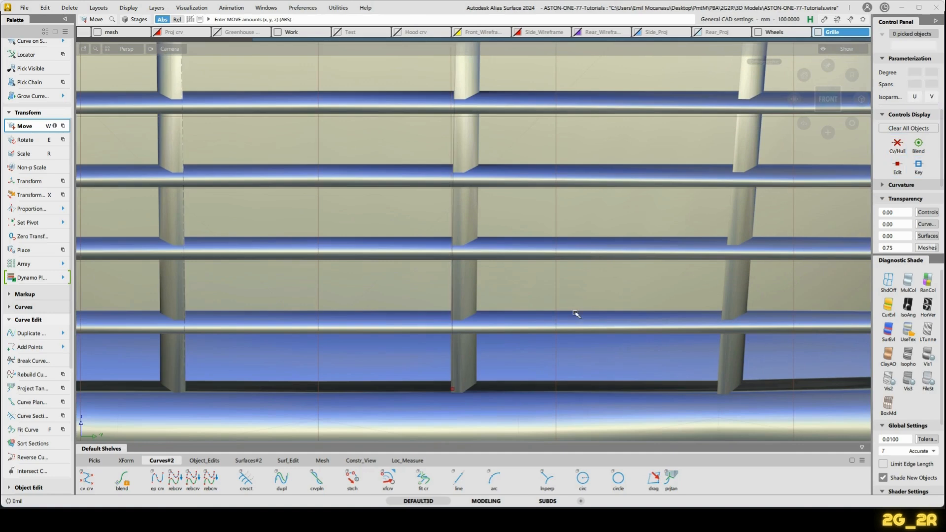
Extend the lower end of the vertical curve past the bottom of the grille bar.
{"action": "left_click_drag", "start_coordinate": [498, 256], "coordinate": [497, 320], "text": "ctrl+shift"}
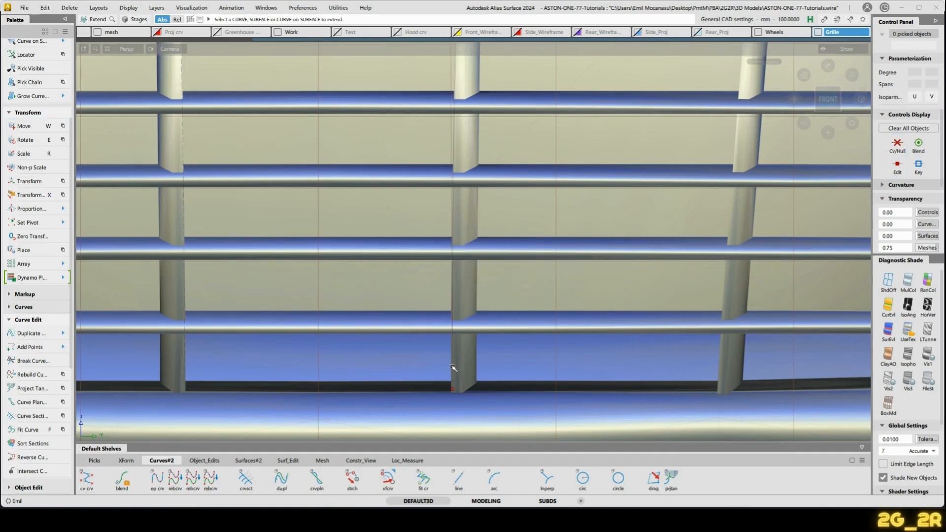
{"action": "left_click", "coordinate": [453, 369]}
{"action": "left_click_drag", "start_coordinate": [523, 365], "coordinate": [548, 352]}
Nudge the curve's lowest CV about 0.62 mm along Y to line it up with the bar's edge.
{"action": "left_click_drag", "start_coordinate": [459, 411], "coordinate": [435, 400], "text": "ctrl+shift"}
{"action": "left_click_drag", "start_coordinate": [435, 400], "coordinate": [480, 421]}
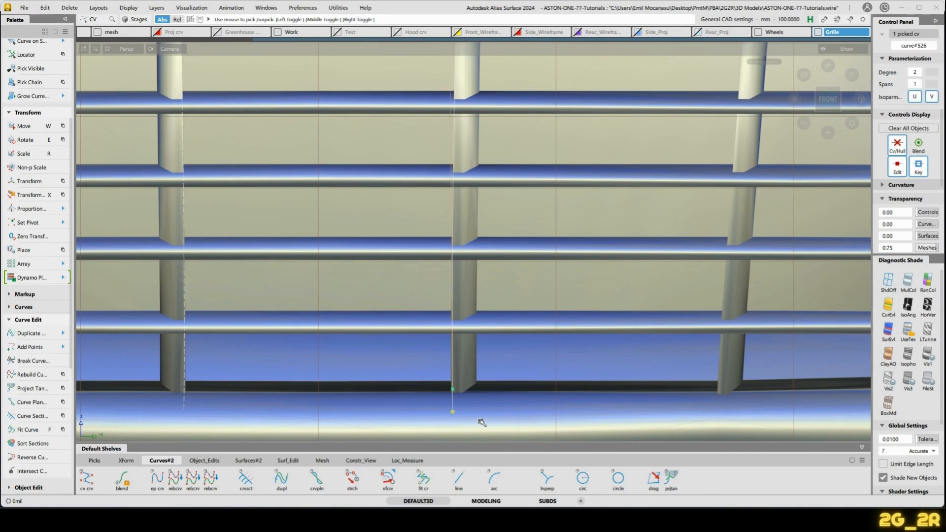
{"action": "key", "text": "w"}
{"action": "middle_click_drag", "start_coordinate": [511, 415], "coordinate": [510, 417]}
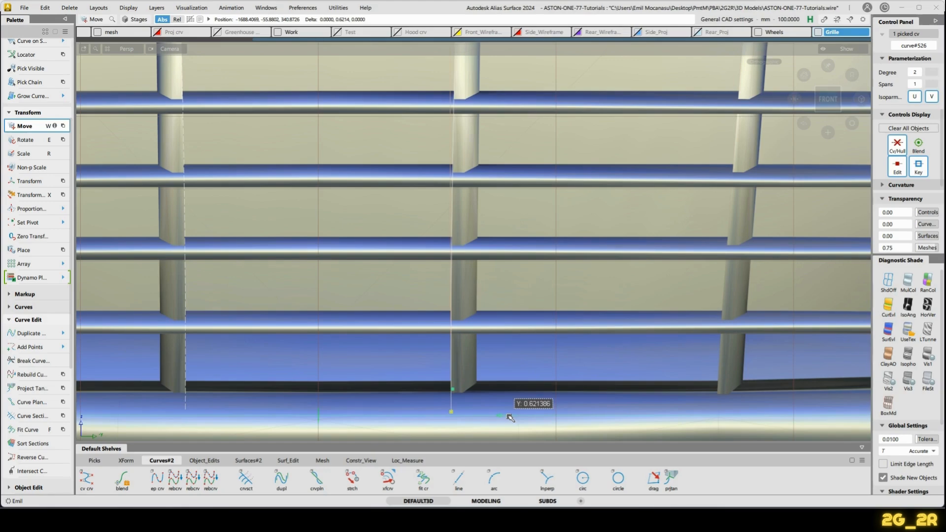
{"action": "left_click_drag", "start_coordinate": [514, 414], "coordinate": [568, 363], "text": "ctrl+shift"}
Nudge the curve's top CV sideways to line it up with the upper end of the vertical bar.
{"action": "middle_click_drag", "start_coordinate": [547, 119], "coordinate": [510, 290], "text": "alt+shift"}
{"action": "middle_click_drag", "start_coordinate": [451, 88], "coordinate": [483, 359], "text": "alt+shift"}
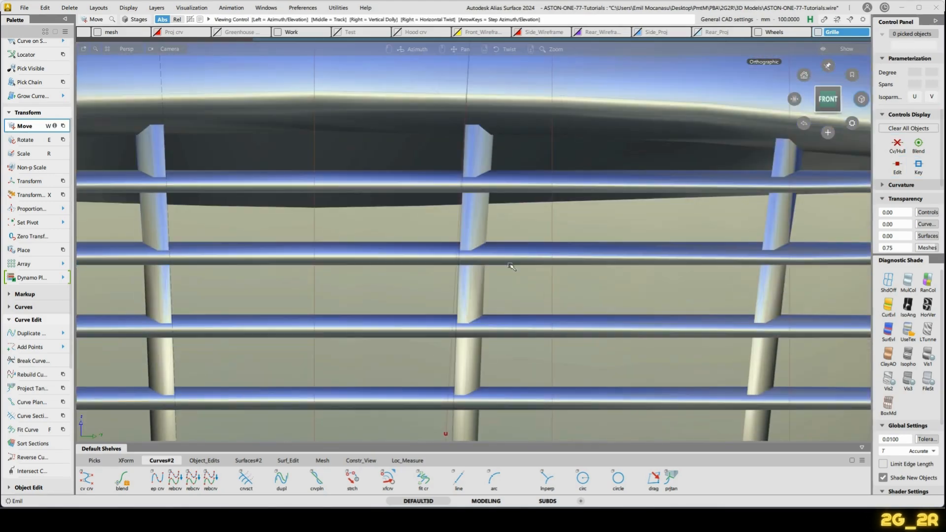
{"action": "middle_click_drag", "start_coordinate": [523, 233], "coordinate": [526, 332], "text": "alt+shift"}
{"action": "right_click_drag", "start_coordinate": [529, 330], "coordinate": [531, 254], "text": "alt+shift"}
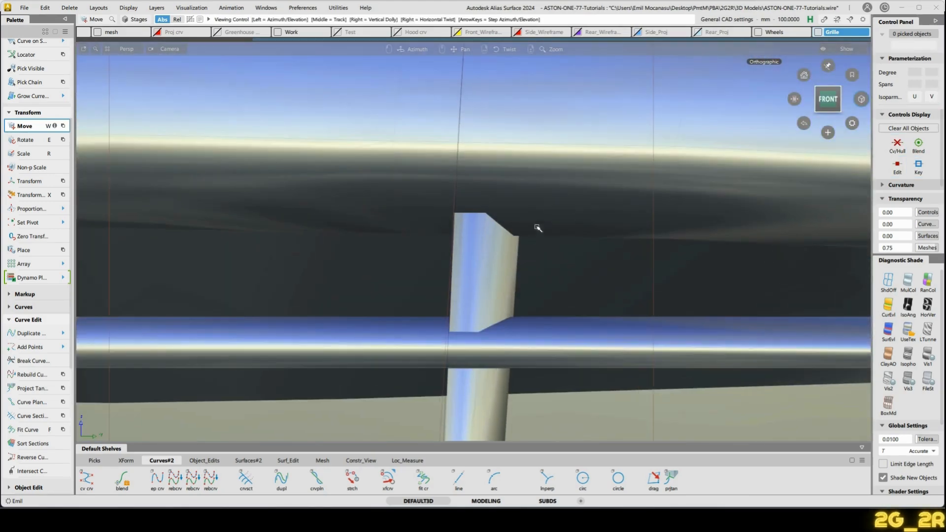
{"action": "middle_click_drag", "start_coordinate": [538, 228], "coordinate": [534, 331], "text": "alt+shift"}
{"action": "left_click", "coordinate": [463, 103]}
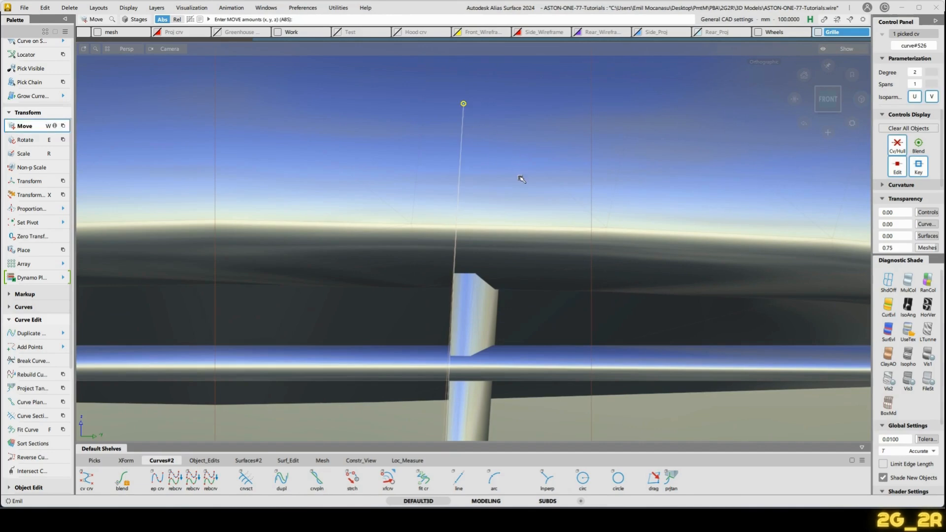
{"action": "middle_click_drag", "start_coordinate": [522, 179], "coordinate": [523, 180]}
{"action": "left_click_drag", "start_coordinate": [587, 229], "coordinate": [556, 207], "text": "ctrl+shift"}
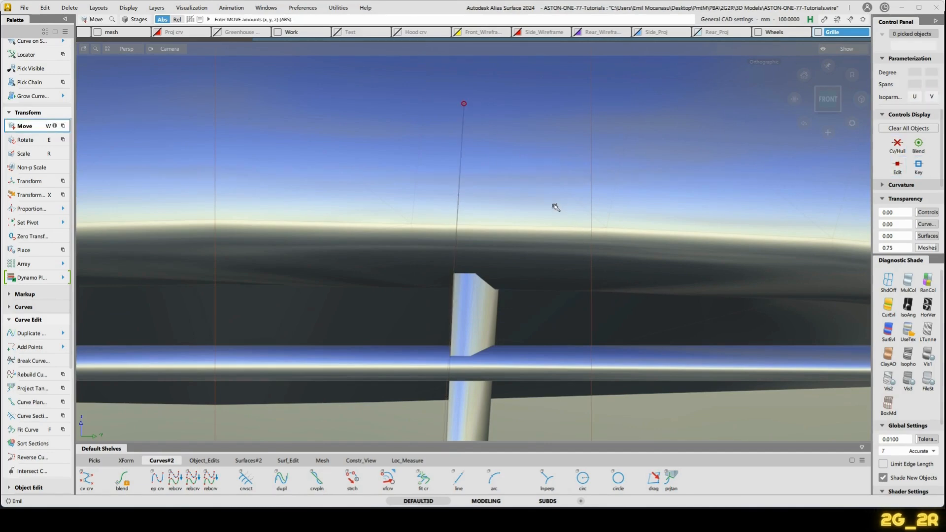
Copy and paste the vertical curve and move the copy to the next vertical grille bar outward.
{"action": "right_click_drag", "start_coordinate": [521, 275], "coordinate": [539, 302], "text": "alt+shift"}
{"action": "middle_click_drag", "start_coordinate": [538, 302], "coordinate": [535, 166], "text": "alt+shift"}
{"action": "left_click_drag", "start_coordinate": [509, 342], "coordinate": [521, 332], "text": "ctrl+shift"}
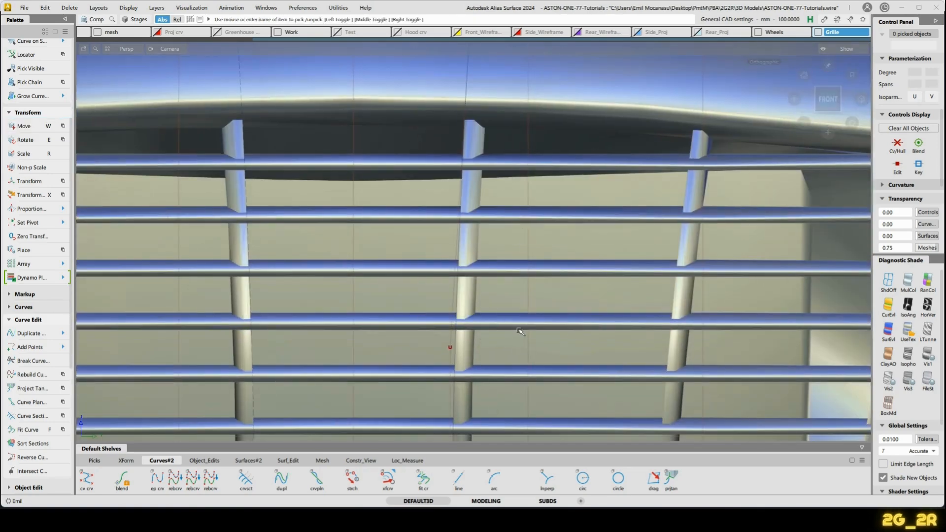
{"action": "left_click", "coordinate": [453, 335]}
{"action": "right_click_drag", "start_coordinate": [549, 303], "coordinate": [570, 325], "text": "alt+shift"}
{"action": "middle_click_drag", "start_coordinate": [570, 325], "coordinate": [643, 166], "text": "alt+shift"}
{"action": "key", "text": "ctrl+c"}
{"action": "key", "text": "ctrl+v"}
{"action": "right_click_drag", "start_coordinate": [638, 417], "coordinate": [636, 338], "text": "alt+shift"}
{"action": "middle_click_drag", "start_coordinate": [636, 338], "coordinate": [498, 198], "text": "alt+shift"}
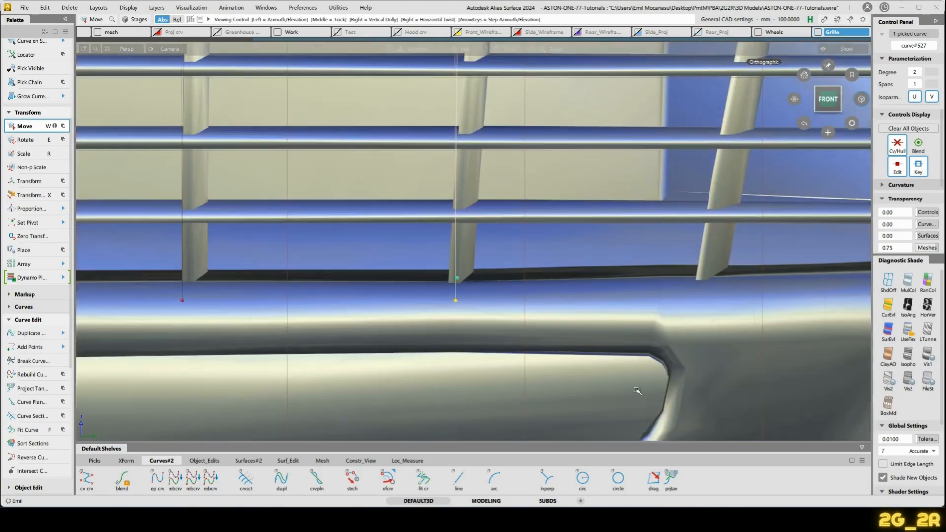
Move the pasted vertical curve sideways so it meets the lower end of the bar's edge.
{"action": "right_click_drag", "start_coordinate": [619, 367], "coordinate": [613, 300], "text": "alt+shift"}
{"action": "middle_click_drag", "start_coordinate": [578, 359], "coordinate": [697, 330], "text": "alt+shift"}
{"action": "right_click_drag", "start_coordinate": [686, 361], "coordinate": [688, 310], "text": "alt+shift"}
{"action": "middle_click_drag", "start_coordinate": [713, 307], "coordinate": [646, 313], "text": "alt+shift"}
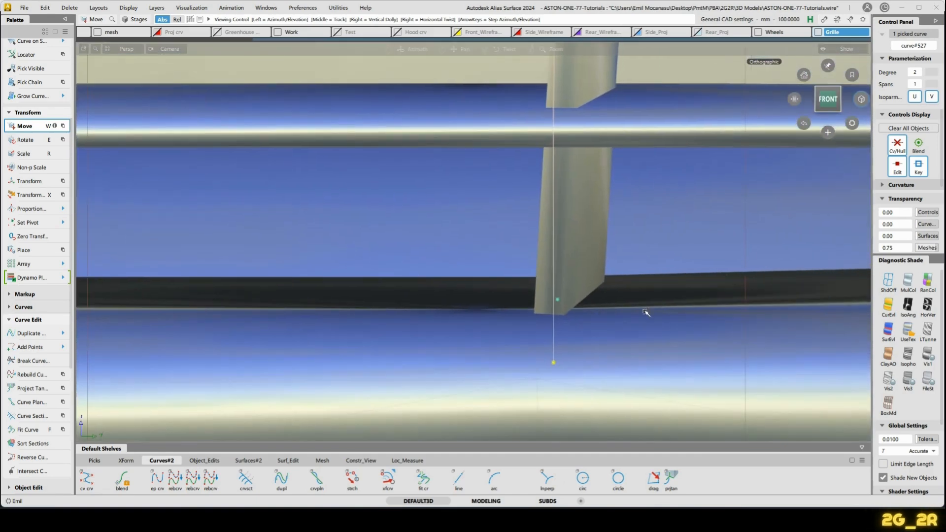
{"action": "left_click_drag", "start_coordinate": [675, 294], "coordinate": [655, 294]}
Set the curve's pivot at the bar's lower corner and rotate the curve about 3.5 degrees around X to follow the bar's edge.
{"action": "left_click_drag", "start_coordinate": [563, 263], "coordinate": [584, 252], "text": "ctrl+shift"}
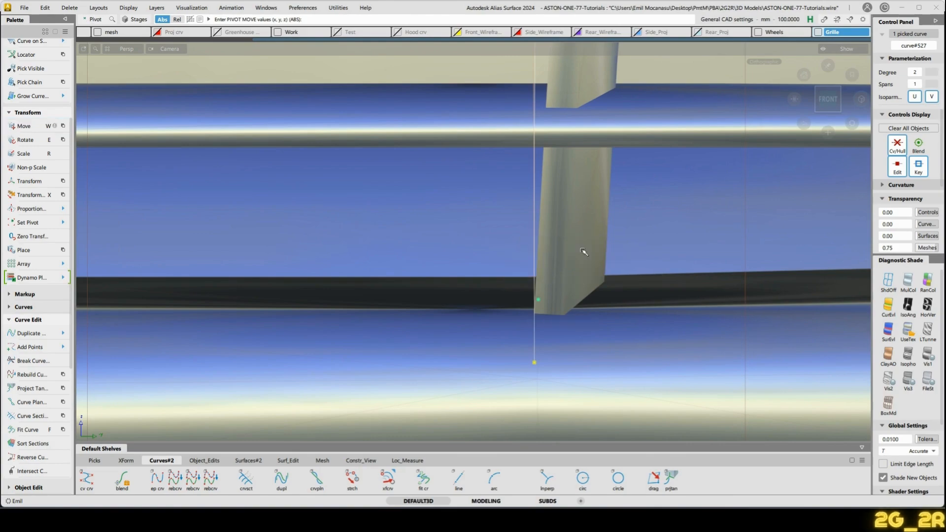
{"action": "left_click_drag", "start_coordinate": [536, 283], "coordinate": [543, 310], "text": "ctrl+alt"}
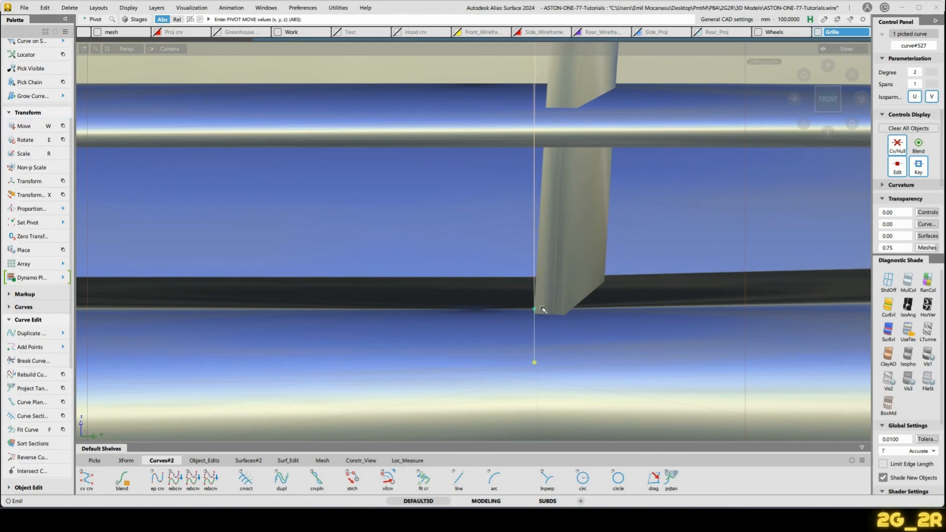
{"action": "key", "text": "e"}
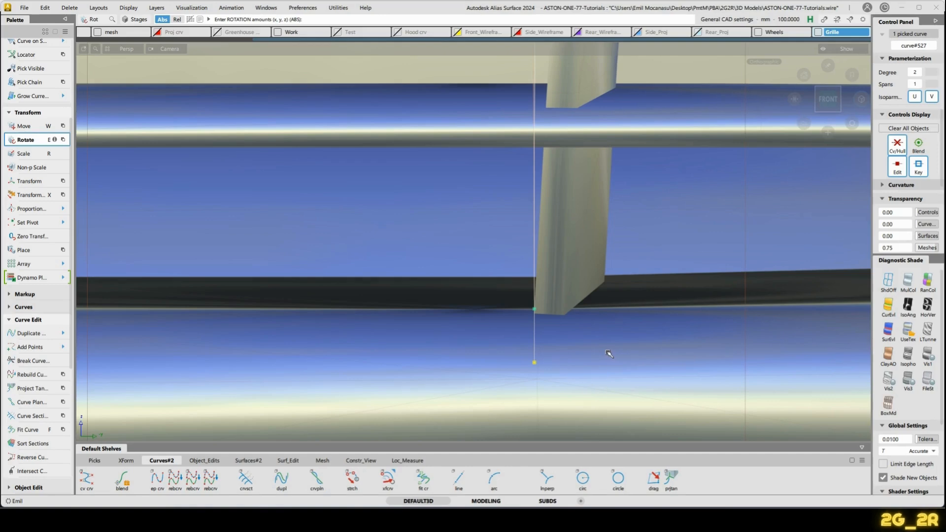
{"action": "right_click_drag", "start_coordinate": [690, 250], "coordinate": [594, 259], "text": "alt+shift"}
{"action": "middle_click_drag", "start_coordinate": [591, 192], "coordinate": [562, 419], "text": "alt+shift"}
{"action": "middle_click_drag", "start_coordinate": [567, 197], "coordinate": [542, 427], "text": "alt+shift"}
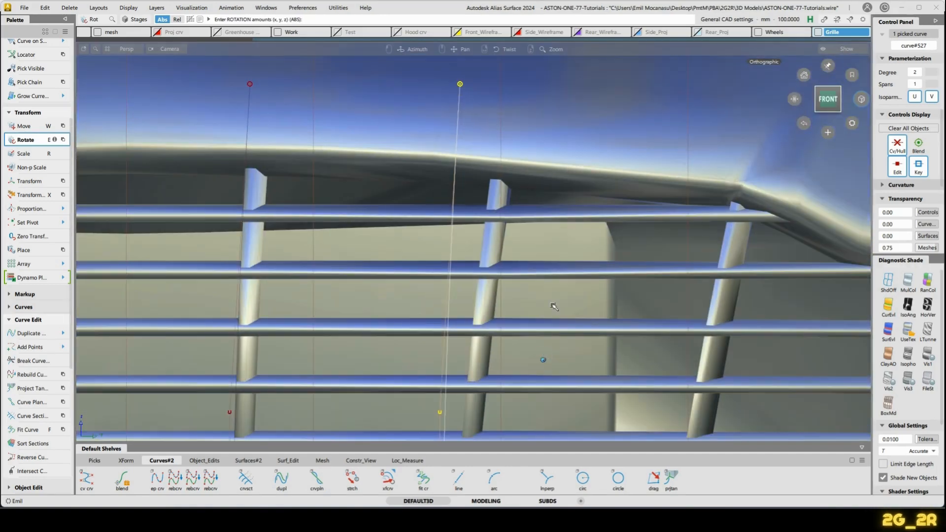
{"action": "left_click_drag", "start_coordinate": [551, 146], "coordinate": [567, 143]}
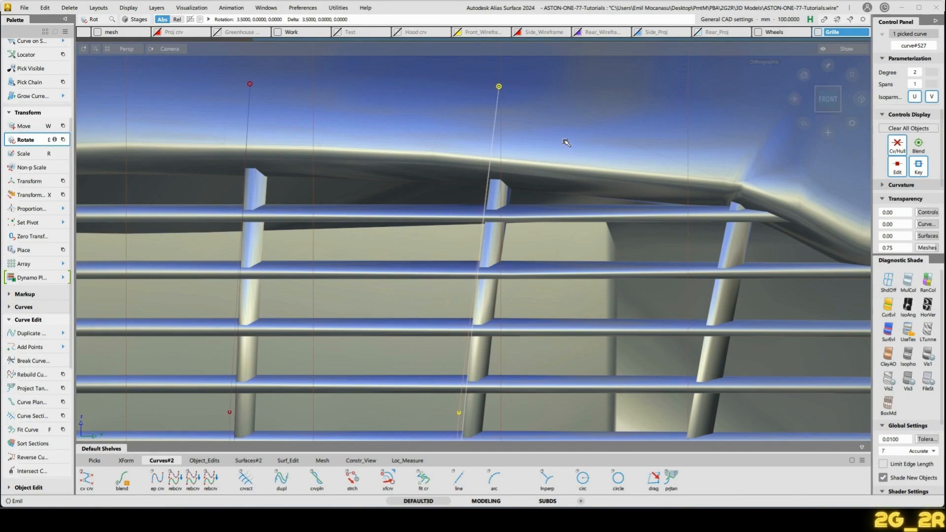
{"action": "middle_click_drag", "start_coordinate": [566, 143], "coordinate": [539, 136], "text": "alt+shift"}
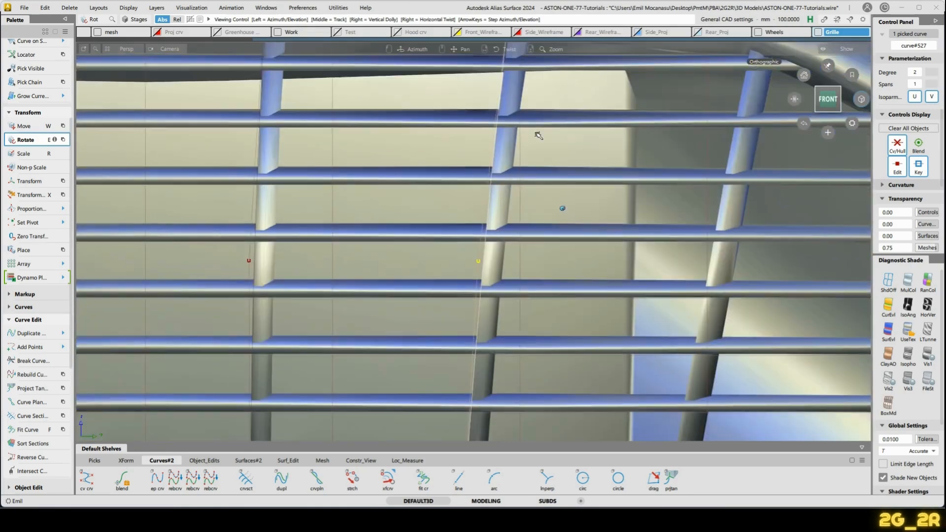
{"action": "right_click_drag", "start_coordinate": [538, 135], "coordinate": [551, 267], "text": "alt+shift"}
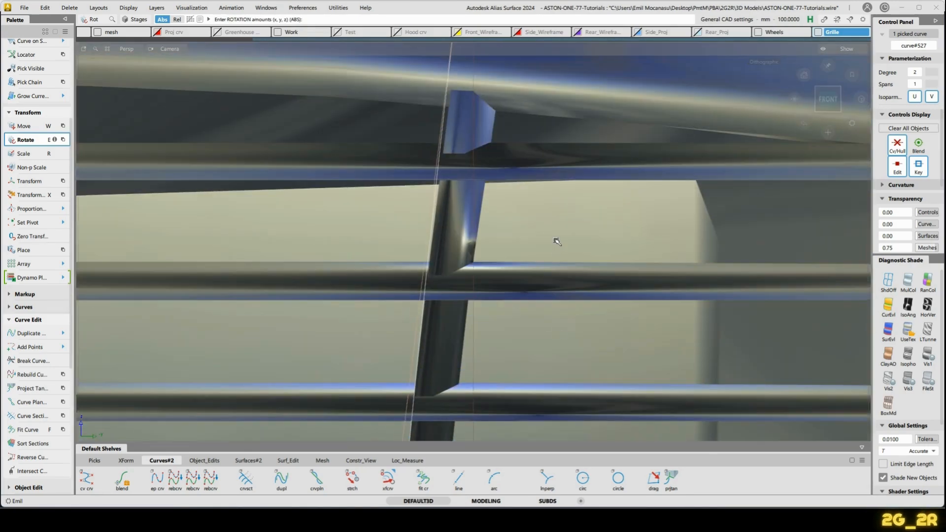
{"action": "left_click_drag", "start_coordinate": [557, 242], "coordinate": [557, 236]}
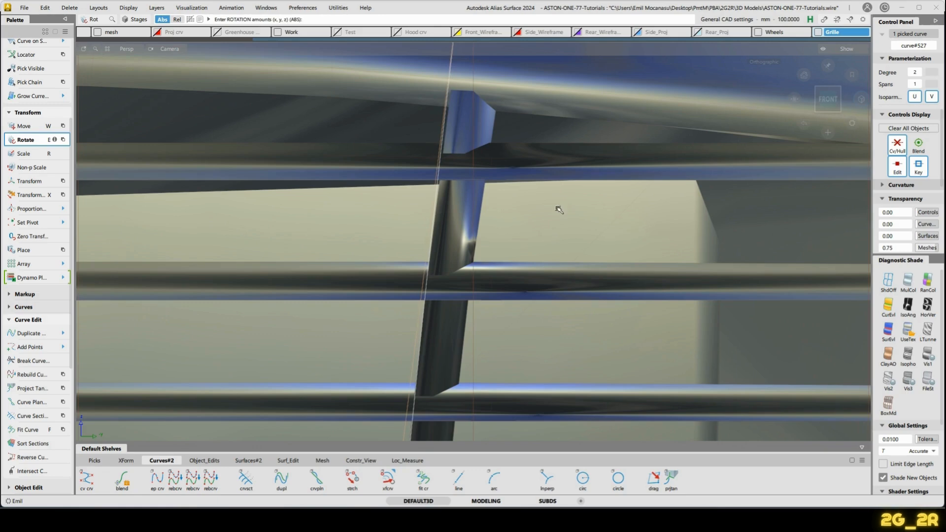
Nudge the curve's top and middle CVs sideways to fit the curve to the vertical bar's edge.
{"action": "right_click_drag", "start_coordinate": [559, 210], "coordinate": [552, 197], "text": "alt+shift"}
{"action": "middle_click_drag", "start_coordinate": [551, 197], "coordinate": [573, 313], "text": "alt+shift"}
{"action": "left_click_drag", "start_coordinate": [590, 290], "coordinate": [592, 289], "text": "ctrl+shift"}
{"action": "left_click_drag", "start_coordinate": [545, 180], "coordinate": [430, 91], "text": "ctrl+shift"}
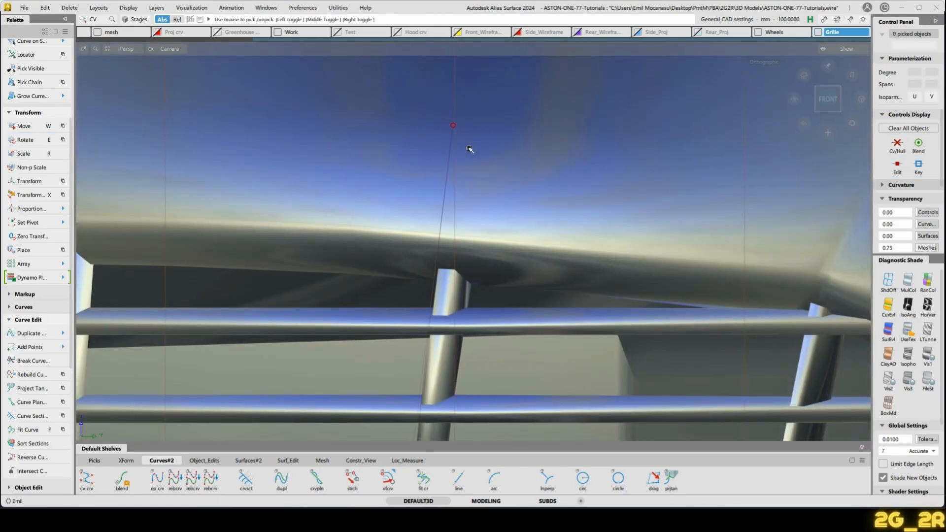
{"action": "left_click", "coordinate": [470, 150]}
{"action": "key", "text": "w"}
{"action": "middle_click_drag", "start_coordinate": [503, 160], "coordinate": [510, 164]}
{"action": "right_click_drag", "start_coordinate": [530, 379], "coordinate": [493, 399], "text": "alt+shift"}
{"action": "middle_click_drag", "start_coordinate": [493, 400], "coordinate": [547, 183], "text": "alt+shift"}
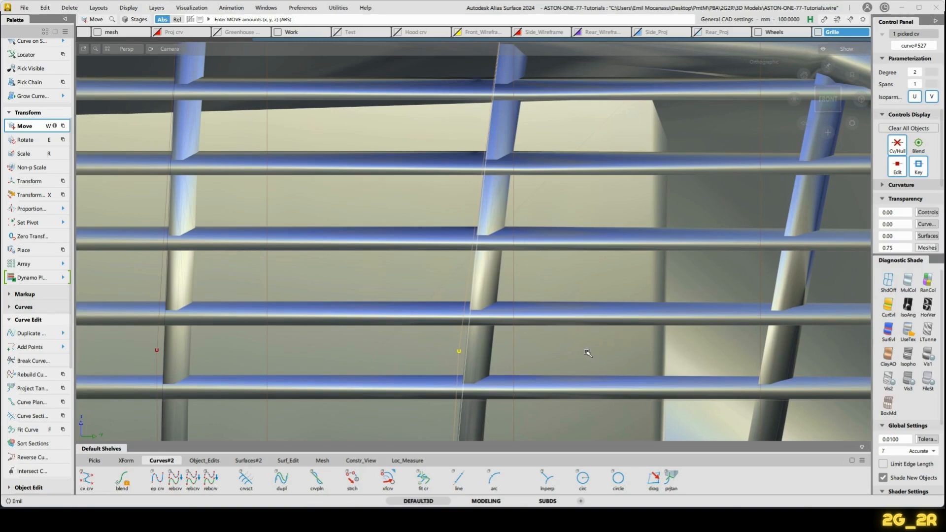
{"action": "middle_click_drag", "start_coordinate": [588, 353], "coordinate": [585, 354]}
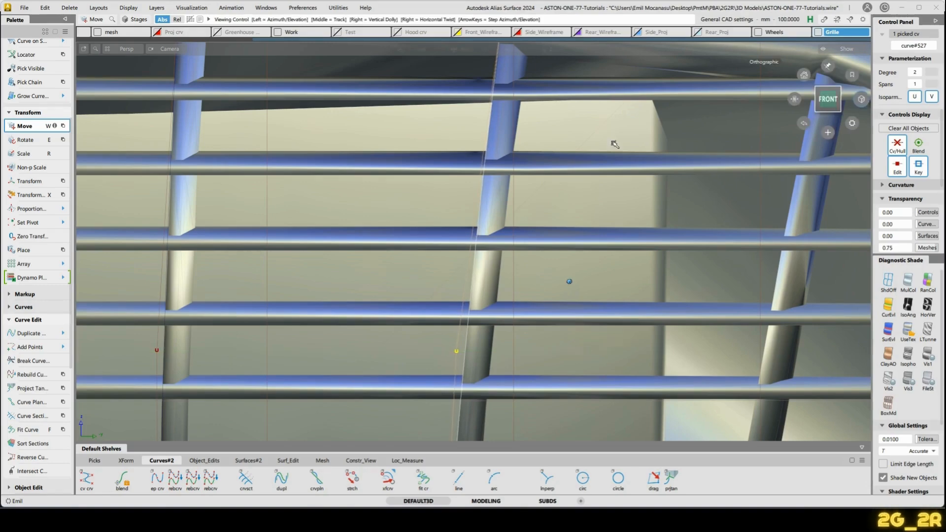
Copy and paste the fitted curve and move the copy about 103.3 mm along Y to the next bar outward.
{"action": "right_click_drag", "start_coordinate": [613, 142], "coordinate": [595, 237], "text": "alt+shift"}
{"action": "middle_click_drag", "start_coordinate": [596, 238], "coordinate": [604, 142], "text": "alt+shift"}
{"action": "left_click_drag", "start_coordinate": [597, 183], "coordinate": [586, 216], "text": "ctrl+shift"}
{"action": "left_click", "coordinate": [526, 348]}
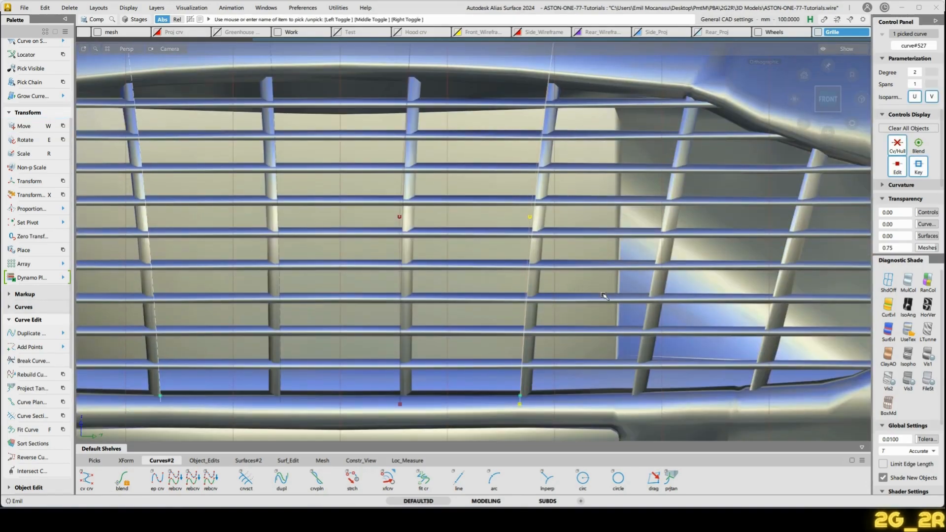
{"action": "key", "text": "ctrl+c"}
{"action": "key", "text": "ctrl+v"}
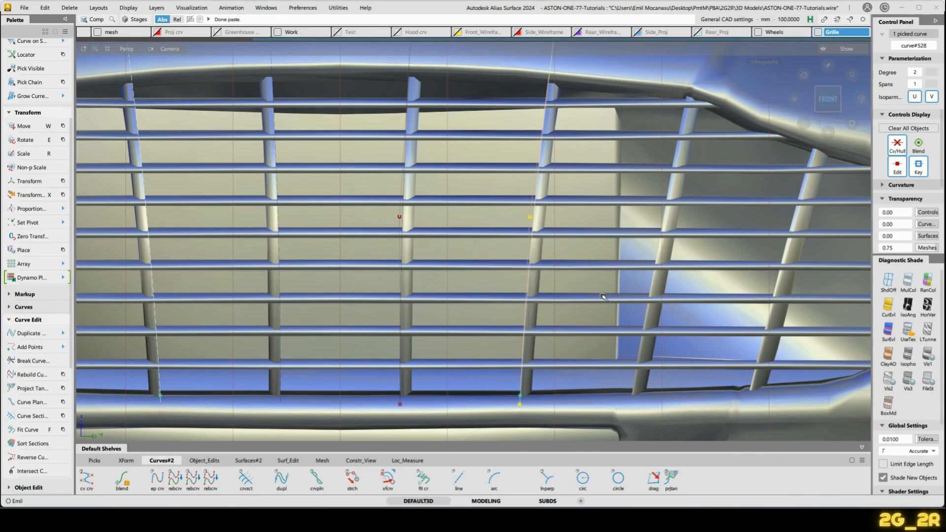
{"action": "middle_click_drag", "start_coordinate": [584, 285], "coordinate": [695, 300]}
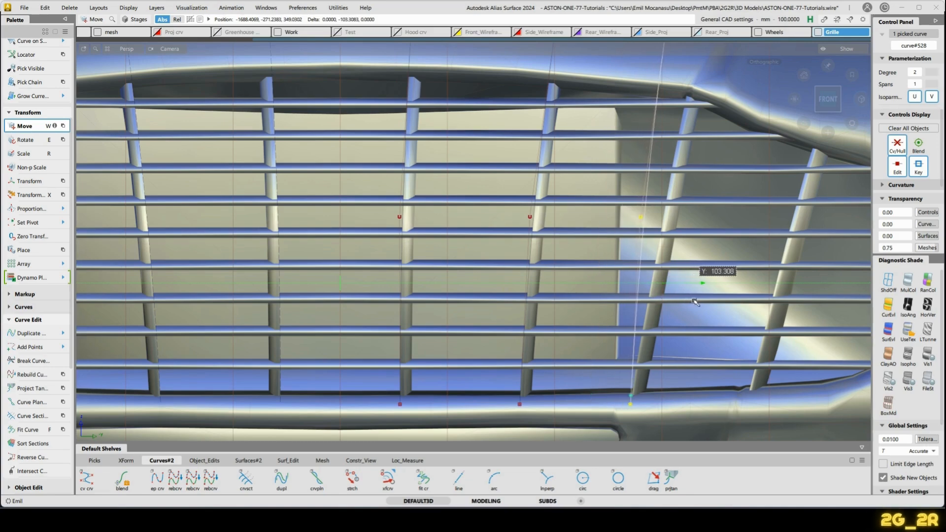
Rotate the copied curve outward around its lower pivot to match the slope of the second-to-last vertical bar.
{"action": "middle_click_drag", "start_coordinate": [680, 220], "coordinate": [640, 271], "text": "alt+shift"}
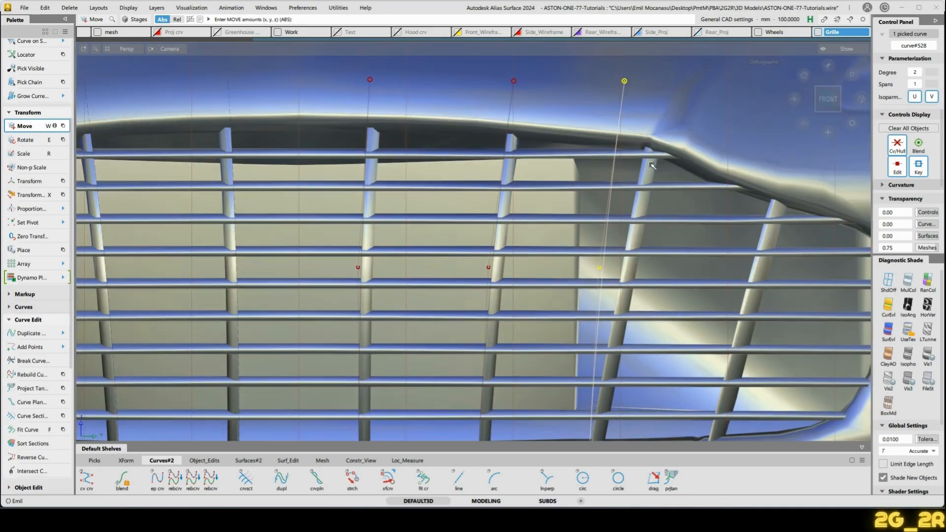
{"action": "key", "text": "e"}
{"action": "left_click_drag", "start_coordinate": [555, 89], "coordinate": [589, 86]}
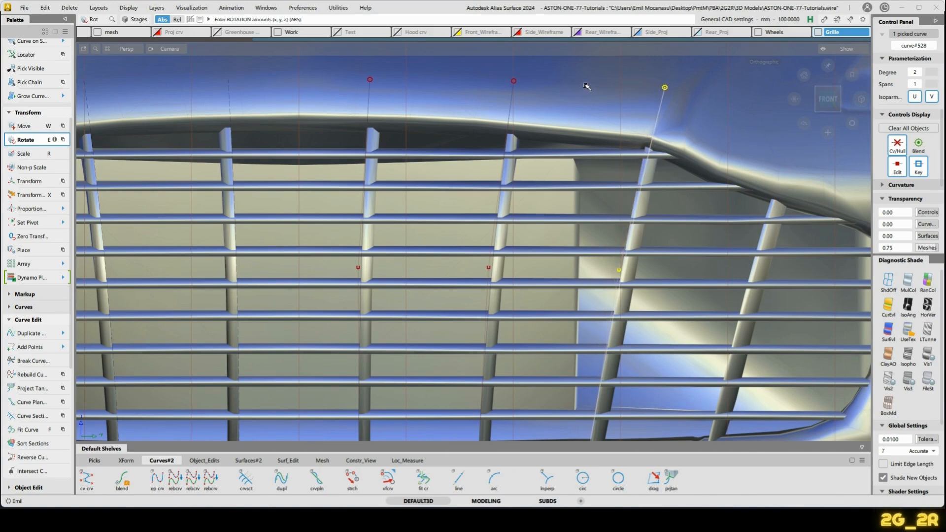
{"action": "right_click_drag", "start_coordinate": [589, 87], "coordinate": [782, 114], "text": "alt+shift"}
{"action": "right_click_drag", "start_coordinate": [681, 149], "coordinate": [650, 226], "text": "alt+shift"}
{"action": "middle_click_drag", "start_coordinate": [650, 227], "coordinate": [632, 211], "text": "alt+shift"}
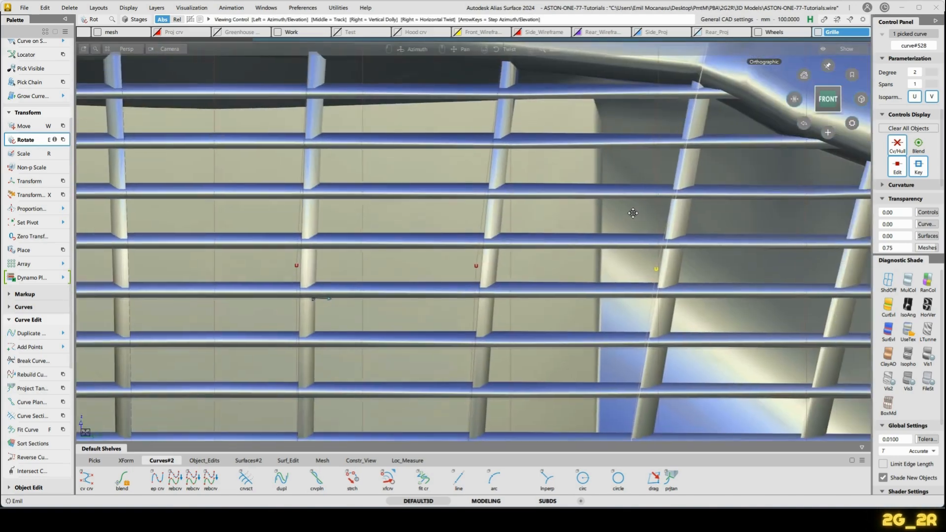
{"action": "right_click_drag", "start_coordinate": [631, 211], "coordinate": [651, 247], "text": "alt+shift"}
{"action": "middle_click_drag", "start_coordinate": [650, 247], "coordinate": [585, 252], "text": "alt+shift"}
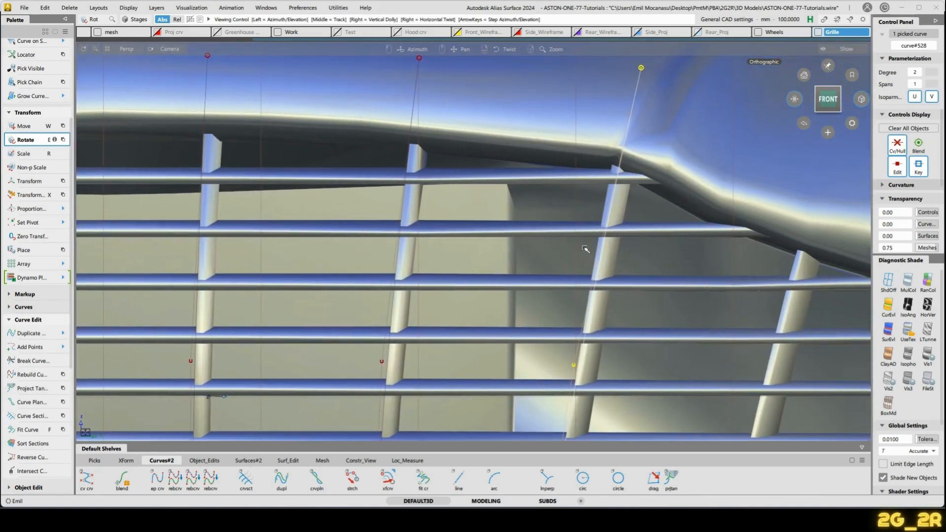
{"action": "left_click_drag", "start_coordinate": [733, 149], "coordinate": [728, 148]}
Copy and paste the rotated curve and move the copy to the outermost vertical grille bar.
{"action": "right_click_drag", "start_coordinate": [729, 148], "coordinate": [714, 197], "text": "alt+shift"}
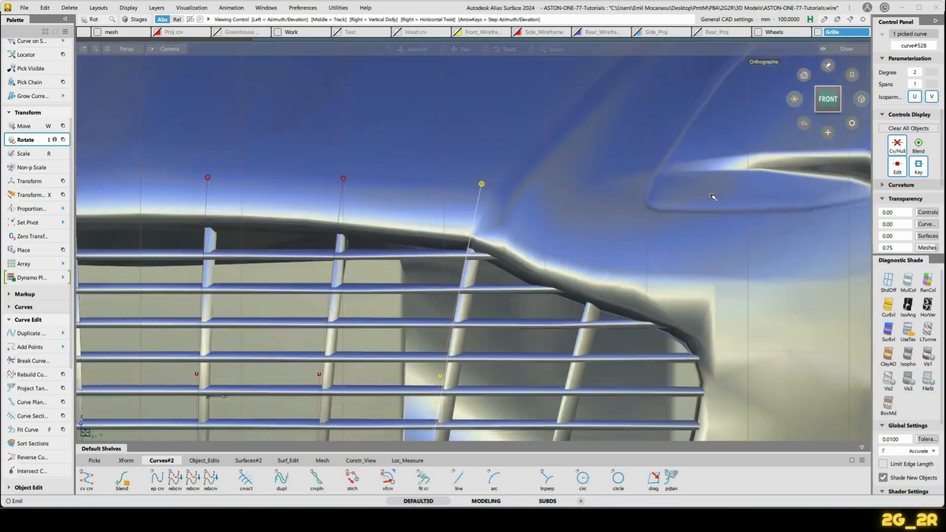
{"action": "middle_click_drag", "start_coordinate": [536, 420], "coordinate": [649, 287], "text": "alt+shift"}
{"action": "right_click_drag", "start_coordinate": [649, 287], "coordinate": [471, 274], "text": "alt+shift"}
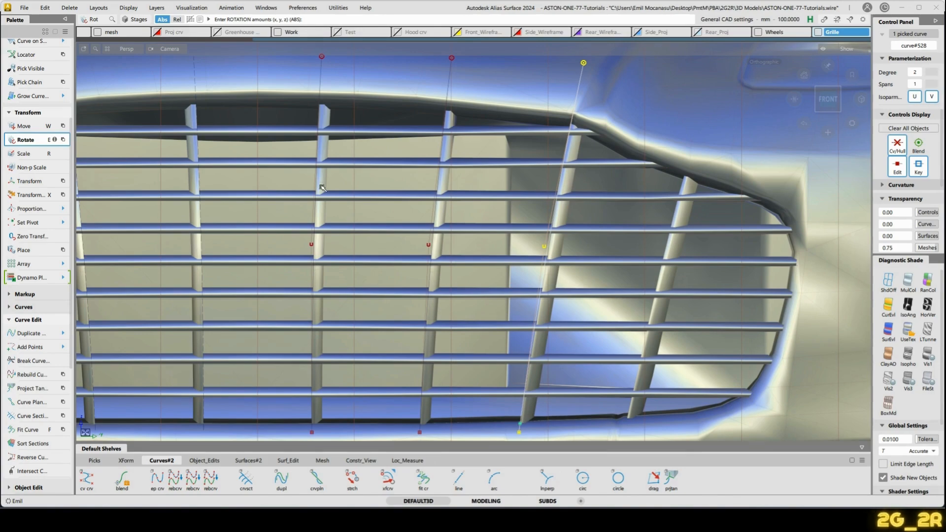
{"action": "right_click_drag", "start_coordinate": [611, 158], "coordinate": [677, 221], "text": "alt+shift"}
{"action": "middle_click_drag", "start_coordinate": [677, 221], "coordinate": [692, 210], "text": "alt+shift"}
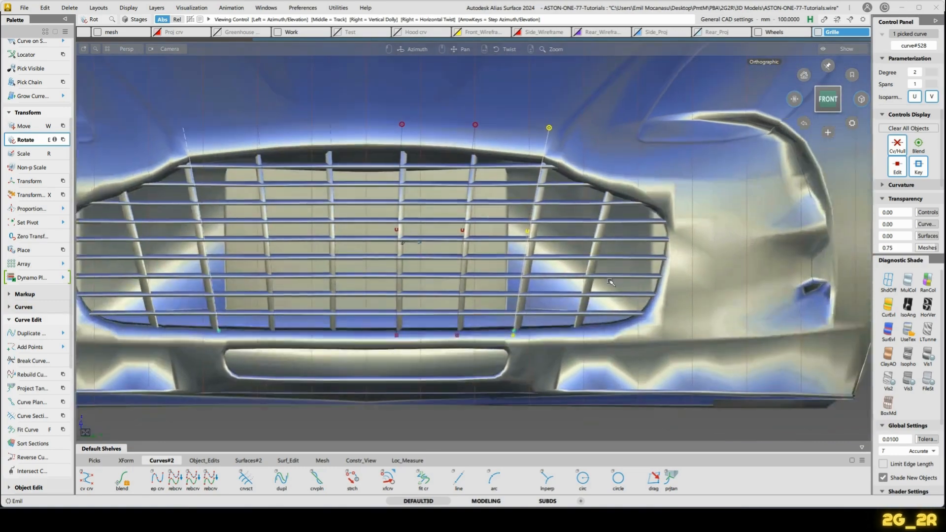
{"action": "right_click_drag", "start_coordinate": [594, 280], "coordinate": [573, 245], "text": "alt+shift"}
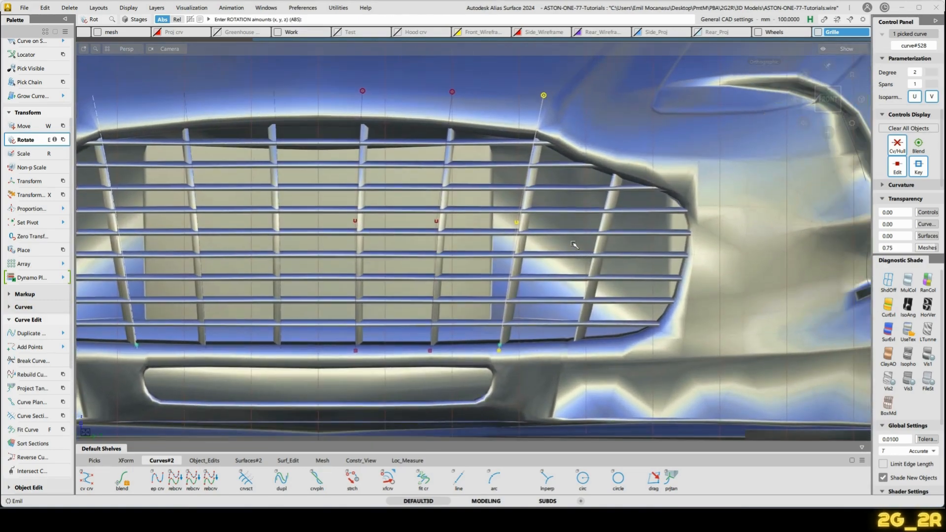
{"action": "key", "text": "ctrl+c"}
{"action": "key", "text": "ctrl+v"}
{"action": "key", "text": "w"}
{"action": "middle_click_drag", "start_coordinate": [573, 284], "coordinate": [647, 301]}
Rotate the newest curve outward to follow the outermost bar's edge, and deselect it.
{"action": "key", "text": "e"}
{"action": "left_click_drag", "start_coordinate": [580, 121], "coordinate": [606, 125]}
{"action": "right_click_drag", "start_coordinate": [646, 281], "coordinate": [641, 173], "text": "alt+shift"}
{"action": "middle_click_drag", "start_coordinate": [640, 172], "coordinate": [345, 296], "text": "alt+shift"}
{"action": "left_click_drag", "start_coordinate": [551, 173], "coordinate": [553, 174]}
{"action": "right_click_drag", "start_coordinate": [553, 173], "coordinate": [506, 345], "text": "alt+shift"}
{"action": "middle_click_drag", "start_coordinate": [507, 345], "coordinate": [538, 252], "text": "alt+shift"}
{"action": "right_click_drag", "start_coordinate": [539, 253], "coordinate": [330, 216], "text": "alt+shift"}
{"action": "middle_click_drag", "start_coordinate": [331, 216], "coordinate": [481, 196], "text": "alt+shift"}
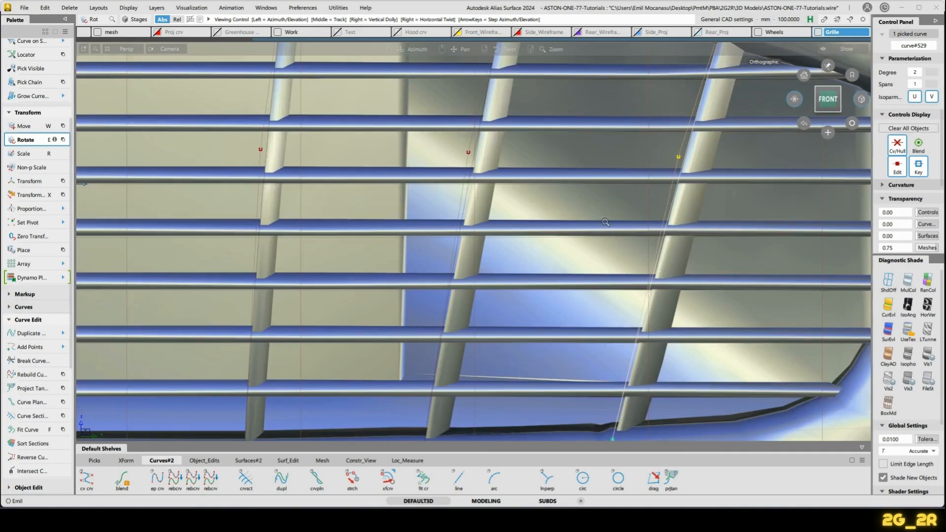
{"action": "right_click_drag", "start_coordinate": [604, 220], "coordinate": [606, 260], "text": "alt+shift"}
{"action": "middle_click_drag", "start_coordinate": [607, 260], "coordinate": [597, 267], "text": "alt+shift"}
{"action": "right_click_drag", "start_coordinate": [631, 215], "coordinate": [761, 281], "text": "alt+shift"}
{"action": "mouse_move", "coordinate": [762, 281]}
{"action": "middle_mouse_down", "text": "alt+shift"}
{"action": "mouse_move", "coordinate": [702, 274]}
{"action": "mouse_move", "coordinate": [759, 281]}
{"action": "middle_mouse_up", "text": "alt+shift"}
{"action": "right_click_drag", "start_coordinate": [759, 281], "coordinate": [503, 241], "text": "alt+shift"}
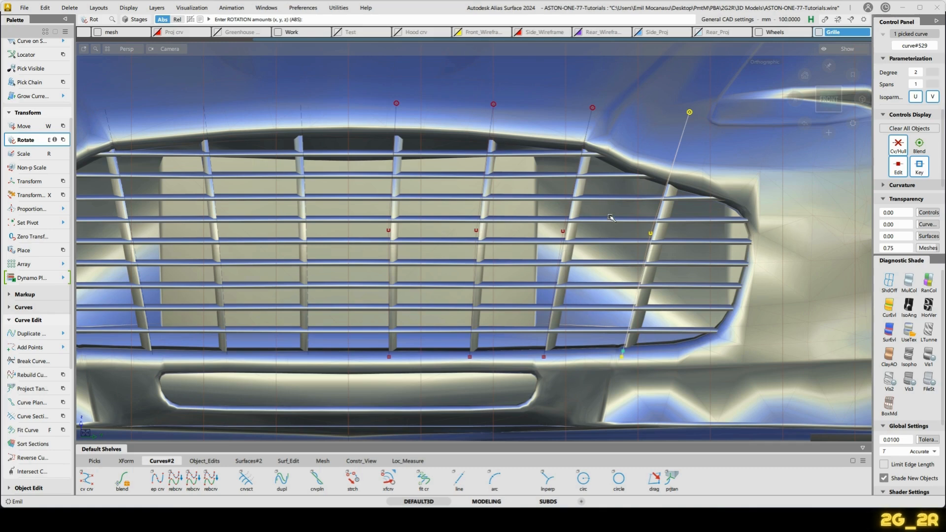
{"action": "left_click", "coordinate": [651, 225]}
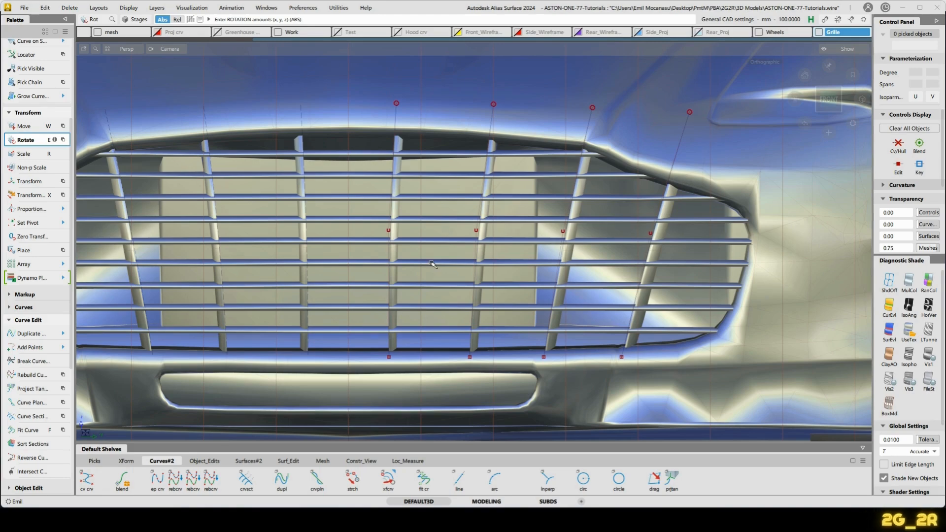
Examine the traced vertical curves against the grille bars from the front and from angled views.
{"action": "left_click", "coordinate": [404, 155], "text": "alt+shift"}
{"action": "right_click_drag", "start_coordinate": [476, 275], "coordinate": [476, 197], "text": "alt+shift"}
{"action": "middle_click_drag", "start_coordinate": [476, 198], "coordinate": [488, 254], "text": "alt+shift"}
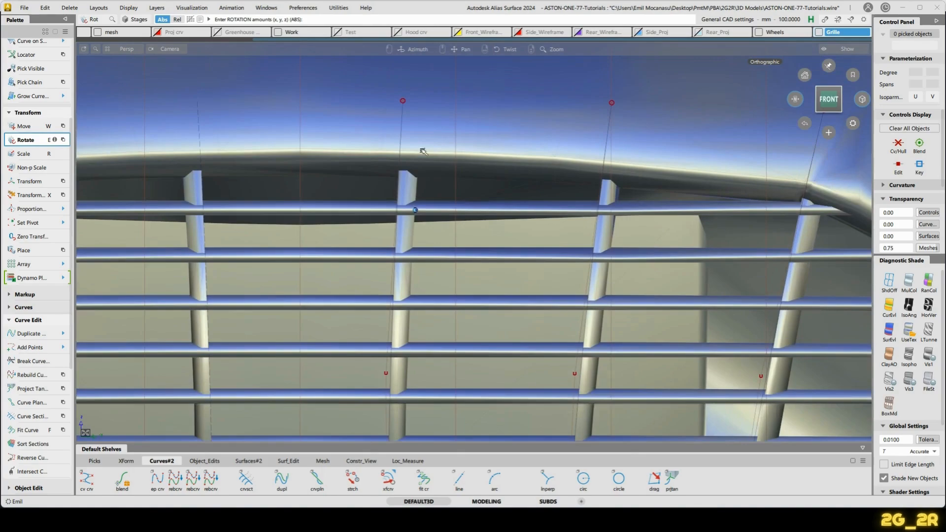
{"action": "right_click_drag", "start_coordinate": [423, 151], "coordinate": [402, 232], "text": "alt+shift"}
{"action": "middle_click_drag", "start_coordinate": [402, 232], "coordinate": [462, 146], "text": "alt+shift"}
{"action": "left_click_drag", "start_coordinate": [463, 146], "coordinate": [568, 293], "text": "alt+shift"}
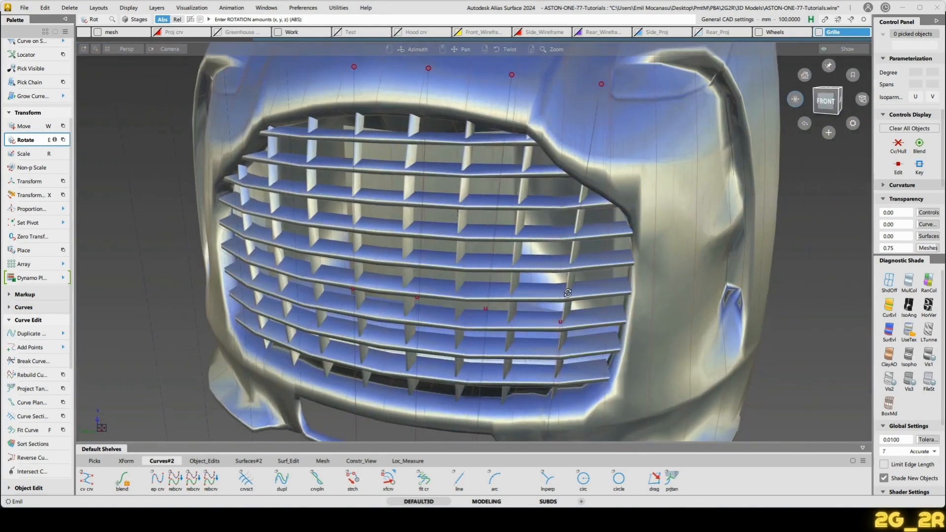
{"action": "left_click", "coordinate": [837, 104]}
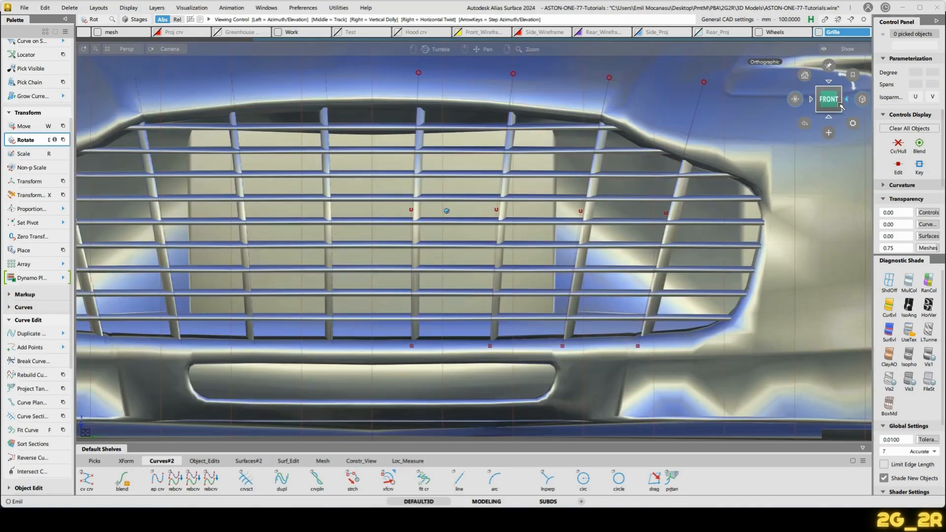
{"action": "left_click", "coordinate": [796, 100], "text": "alt+shift"}
{"action": "left_click", "coordinate": [646, 215], "text": "alt+shift"}
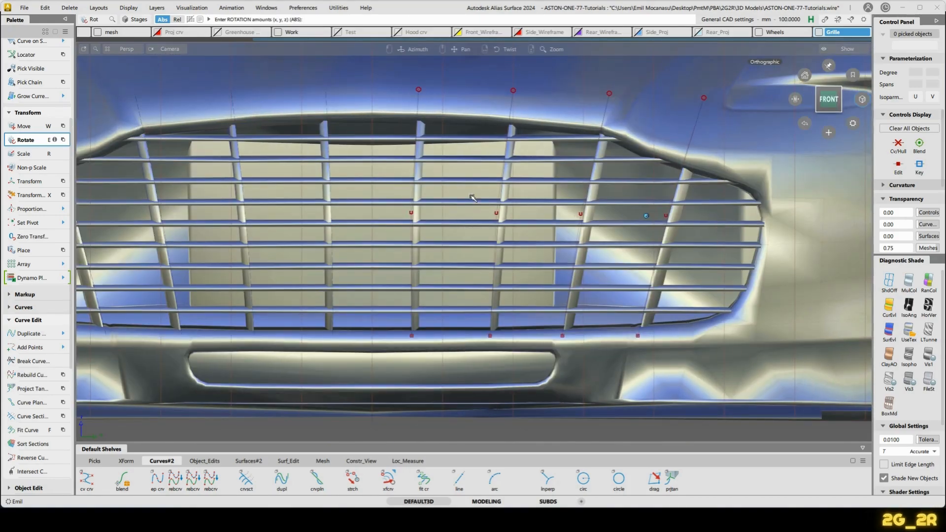
{"action": "left_click_drag", "start_coordinate": [419, 128], "coordinate": [649, 207], "text": "alt+shift"}
{"action": "right_click_drag", "start_coordinate": [650, 207], "coordinate": [507, 251], "text": "alt+shift"}
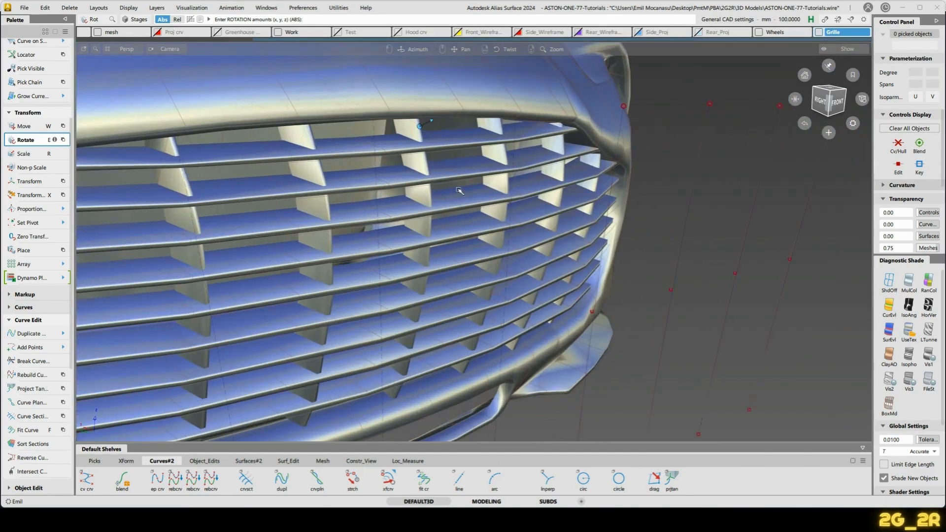
Pick the body mesh, enable Z-axis aligned cross sections on it, turn the Y-axis aligned ones off, and deselect the mesh.
{"action": "key", "text": "q"}
{"action": "left_click", "coordinate": [445, 85]}
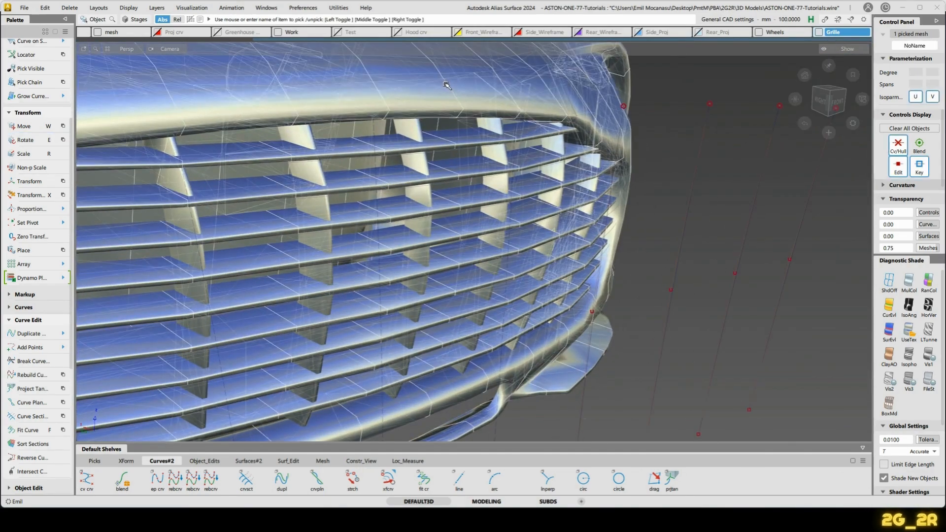
{"action": "left_click_drag", "start_coordinate": [491, 232], "coordinate": [367, 434], "text": "alt+shift"}
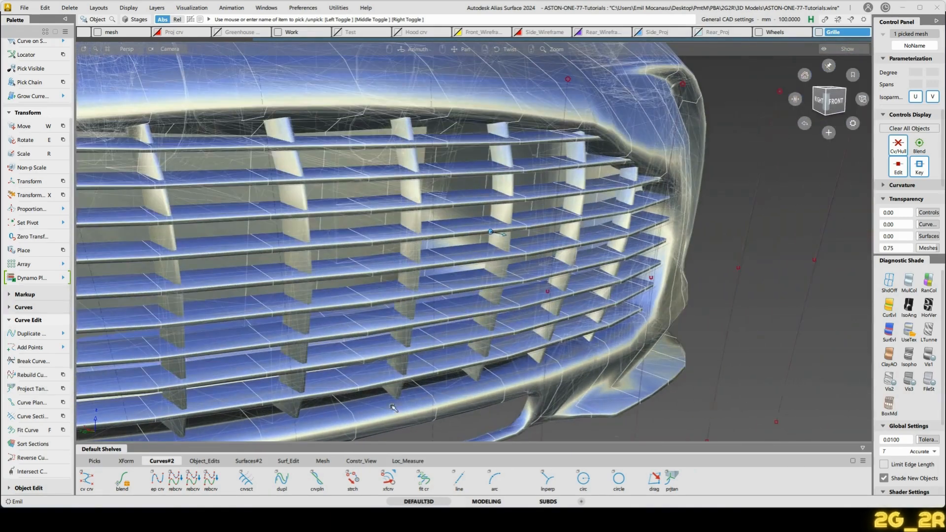
{"action": "left_click", "coordinate": [408, 461]}
{"action": "left_click", "coordinate": [780, 481]}
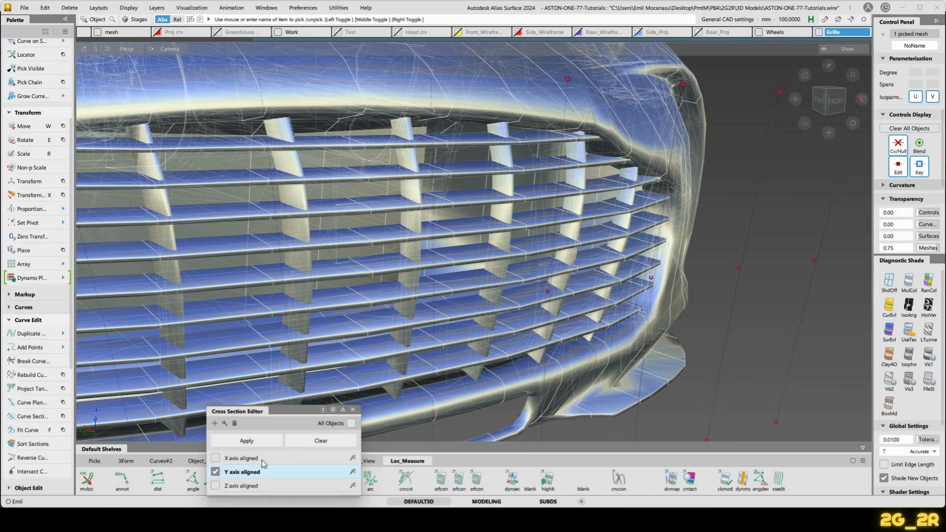
{"action": "left_click", "coordinate": [216, 488]}
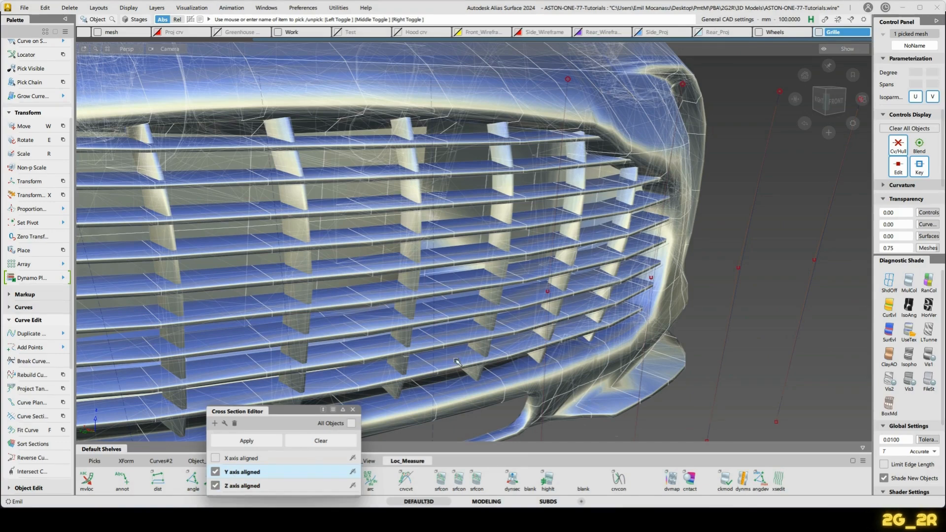
{"action": "left_click", "coordinate": [216, 474]}
{"action": "left_click_drag", "start_coordinate": [432, 307], "coordinate": [415, 213], "text": "alt+shift"}
{"action": "left_click", "coordinate": [468, 302]}
Examine the section lines on the vertical grille bars up close to find a bar suitable for tracing.
{"action": "left_click_drag", "start_coordinate": [598, 161], "coordinate": [430, 340], "text": "alt+shift"}
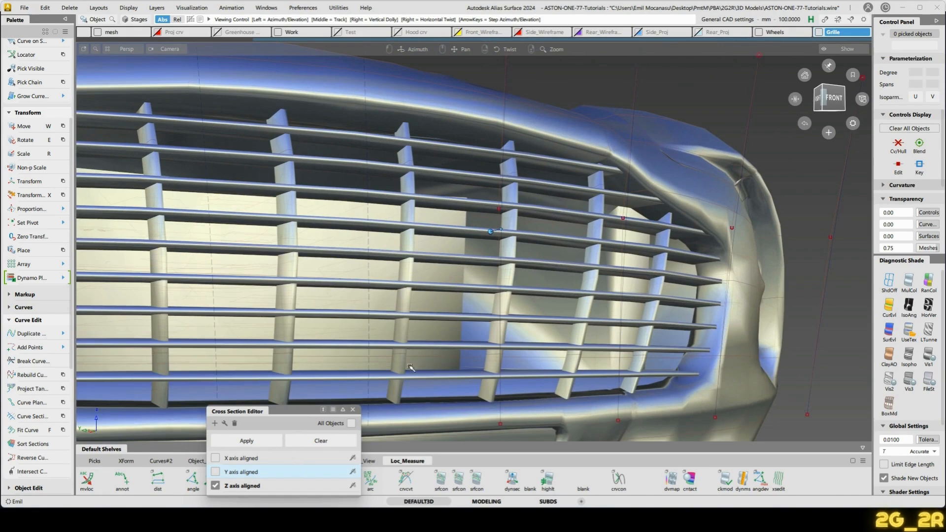
{"action": "scroll", "coordinate": [394, 355], "scroll_direction": "up", "scroll_amount": 10}
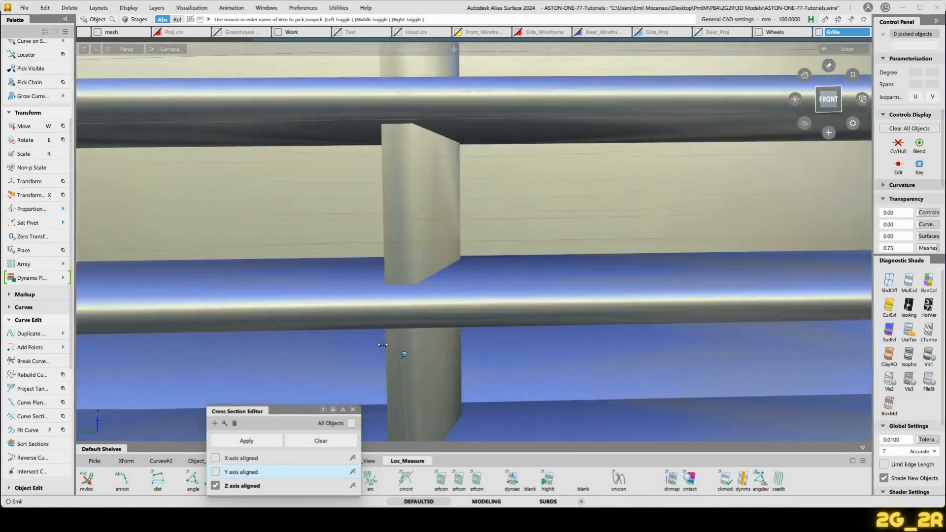
{"action": "left_click_drag", "start_coordinate": [383, 345], "coordinate": [553, 291], "text": "alt+shift"}
{"action": "right_click_drag", "start_coordinate": [553, 292], "coordinate": [534, 324], "text": "alt+shift"}
{"action": "left_click_drag", "start_coordinate": [534, 323], "coordinate": [759, 272], "text": "alt+shift"}
{"action": "left_click_drag", "start_coordinate": [590, 282], "coordinate": [728, 286], "text": "alt+shift"}
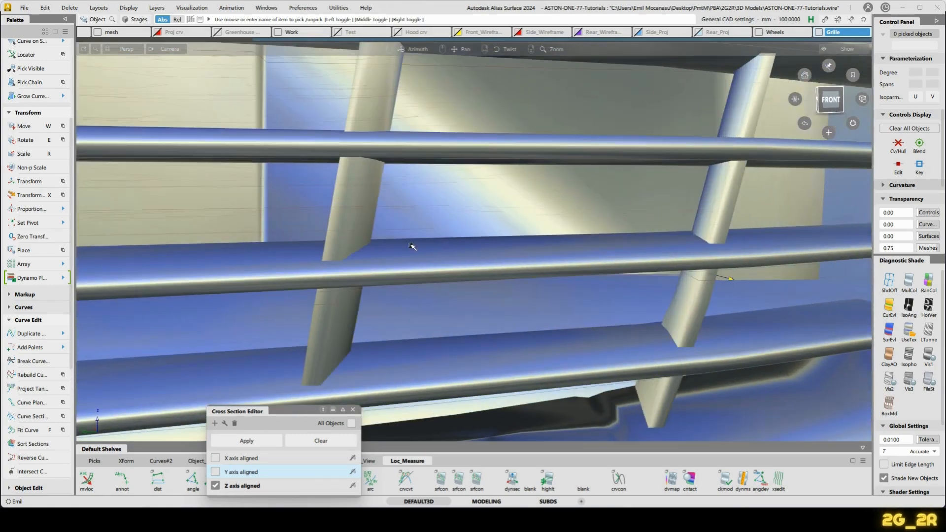
{"action": "left_click_drag", "start_coordinate": [411, 246], "coordinate": [633, 208], "text": "alt+shift"}
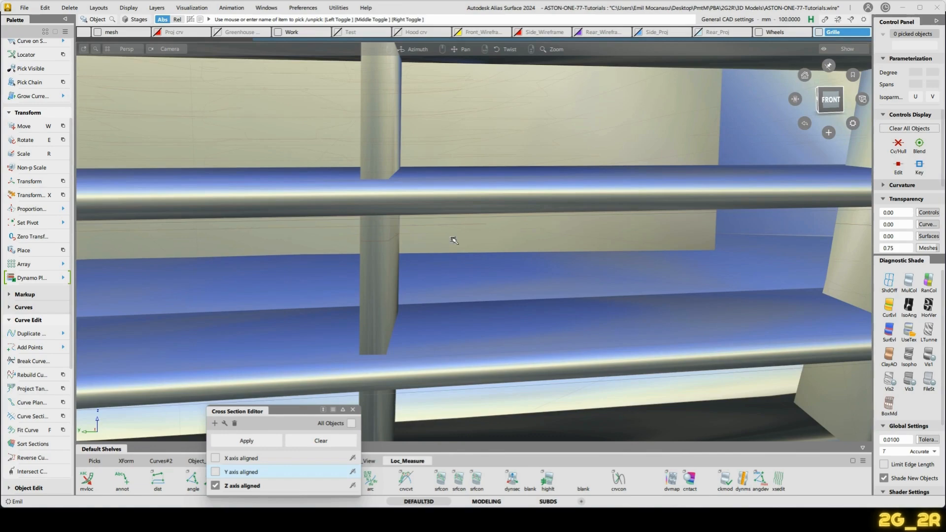
{"action": "left_click_drag", "start_coordinate": [361, 239], "coordinate": [585, 283], "text": "alt+shift"}
{"action": "scroll", "coordinate": [572, 289], "scroll_direction": "up", "scroll_amount": 5}
{"action": "scroll", "coordinate": [542, 324], "scroll_direction": "down", "scroll_amount": 2}
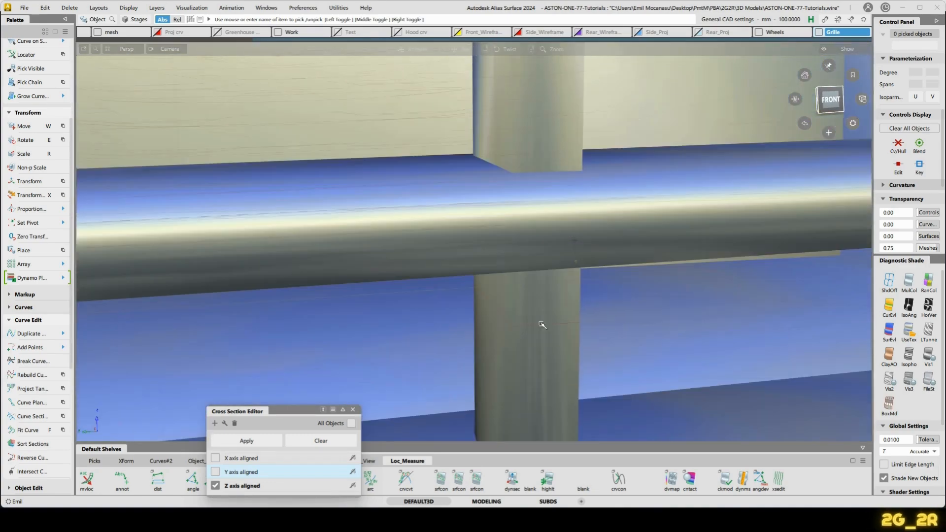
Draw a straight degree 1 edit-point curve along one side face of the vertical bar, following the section line.
{"action": "left_click_drag", "start_coordinate": [542, 325], "coordinate": [571, 315], "text": "alt+shift"}
{"action": "key", "text": "c"}
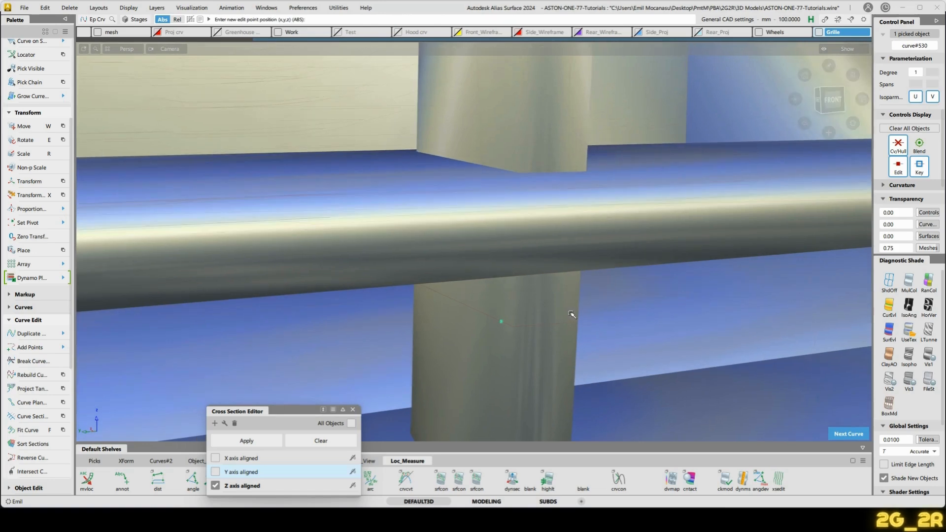
{"action": "left_click", "coordinate": [519, 329]}
{"action": "key", "text": "ctrl+z"}
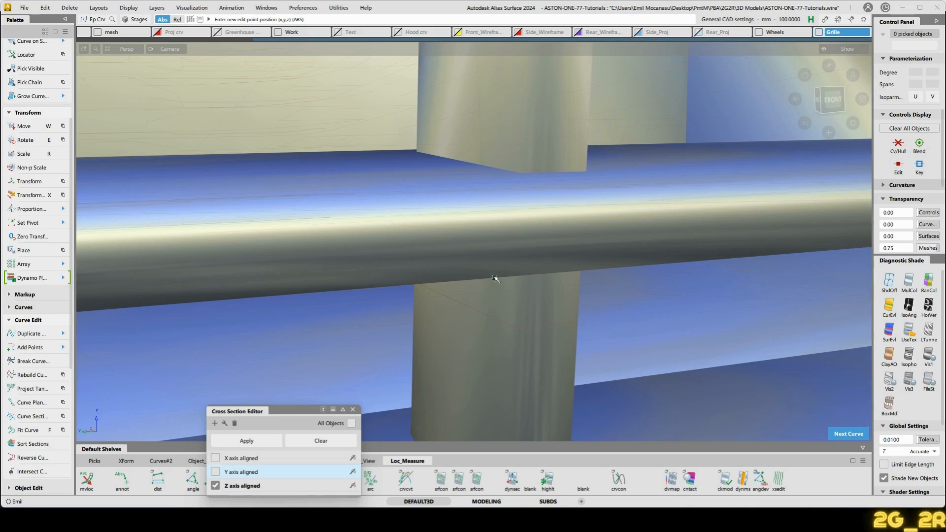
{"action": "left_click_drag", "start_coordinate": [429, 327], "coordinate": [469, 343], "text": "alt+shift"}
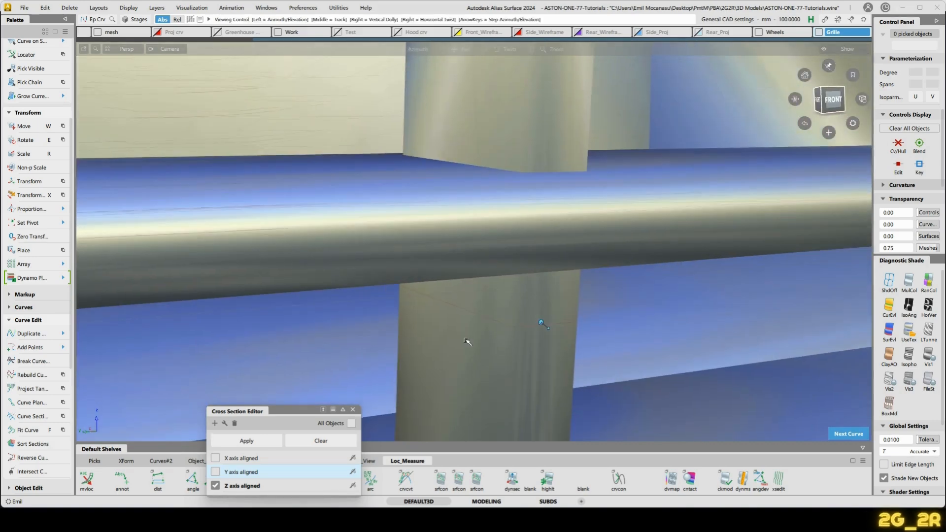
{"action": "left_click", "coordinate": [508, 326]}
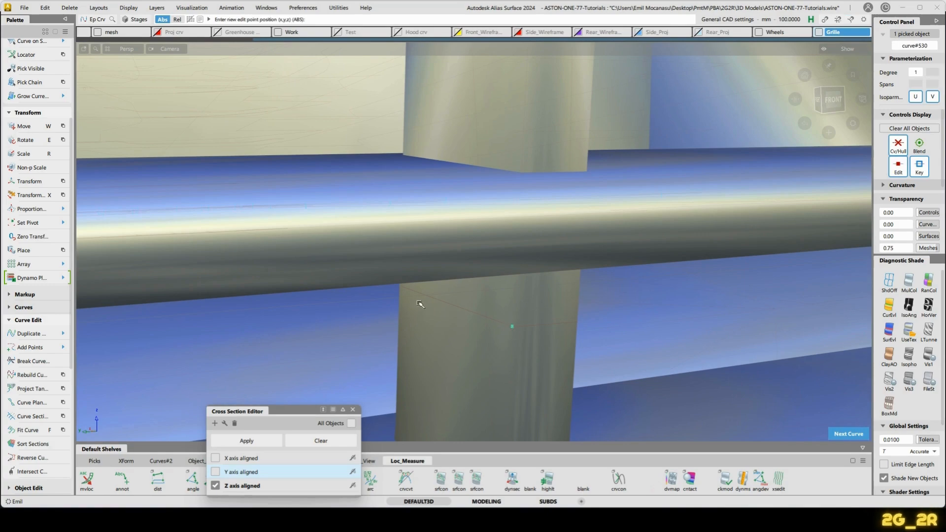
{"action": "left_click", "coordinate": [315, 280], "text": "ctrl+alt"}
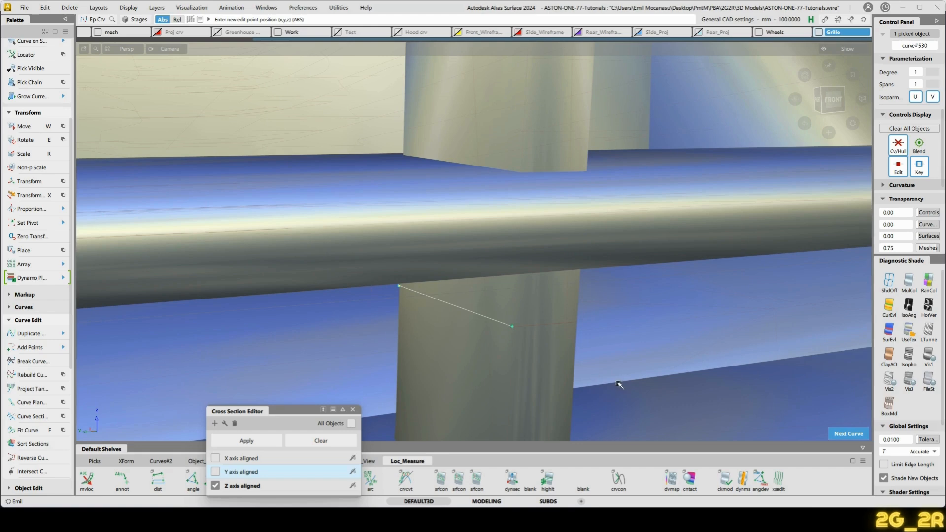
{"action": "key", "text": "space"}
Draw a second straight edit-point curve across the narrow front face of the same bar.
{"action": "left_click_drag", "start_coordinate": [528, 339], "coordinate": [539, 388], "text": "alt+shift"}
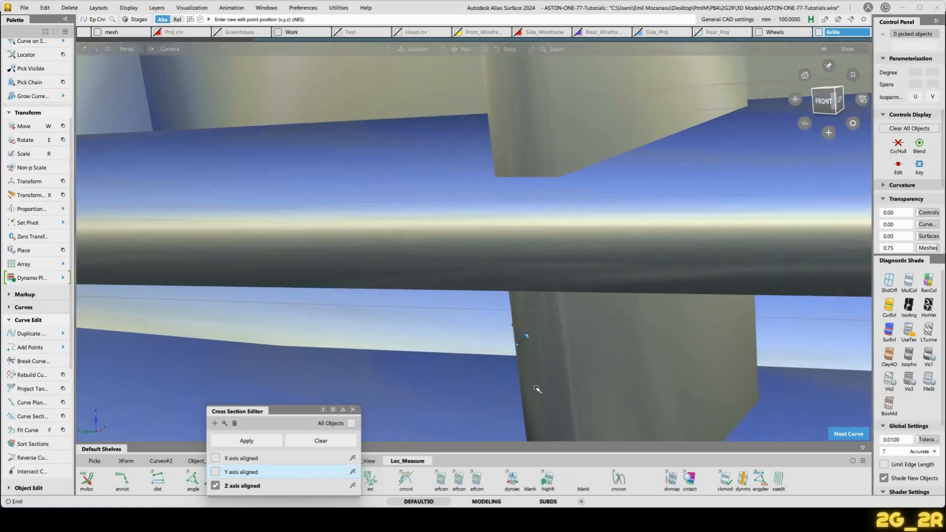
{"action": "right_click_drag", "start_coordinate": [538, 389], "coordinate": [495, 347], "text": "alt+shift"}
{"action": "left_click_drag", "start_coordinate": [496, 346], "coordinate": [502, 311], "text": "alt+shift"}
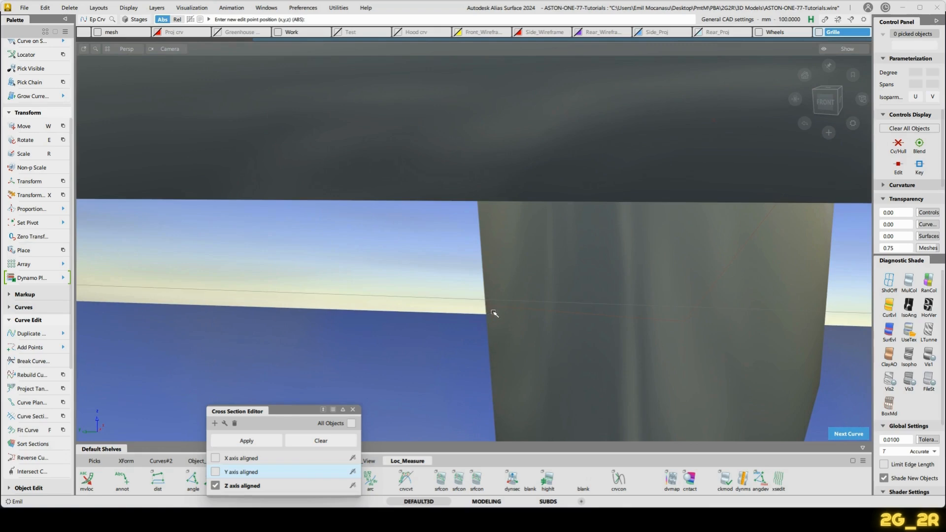
{"action": "left_click", "coordinate": [495, 312]}
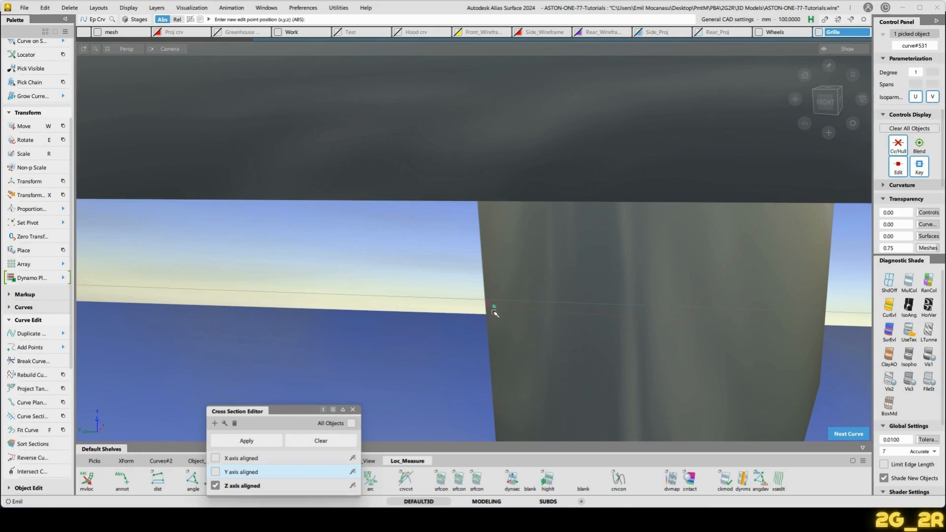
{"action": "left_click", "coordinate": [668, 320]}
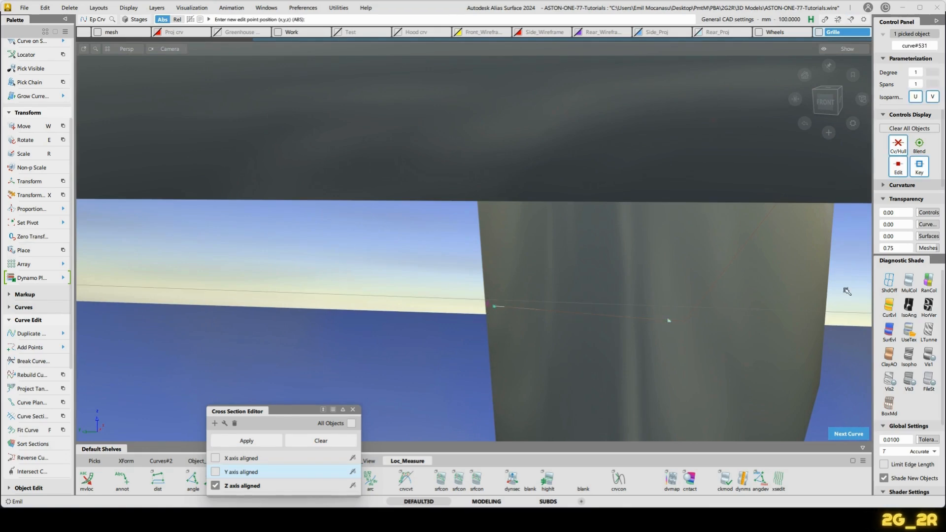
Draw a third straight edit-point curve from the front edge back along the bar's opposite side face.
{"action": "left_click", "coordinate": [702, 305]}
{"action": "left_click_drag", "start_coordinate": [744, 298], "coordinate": [761, 262], "text": "alt+shift"}
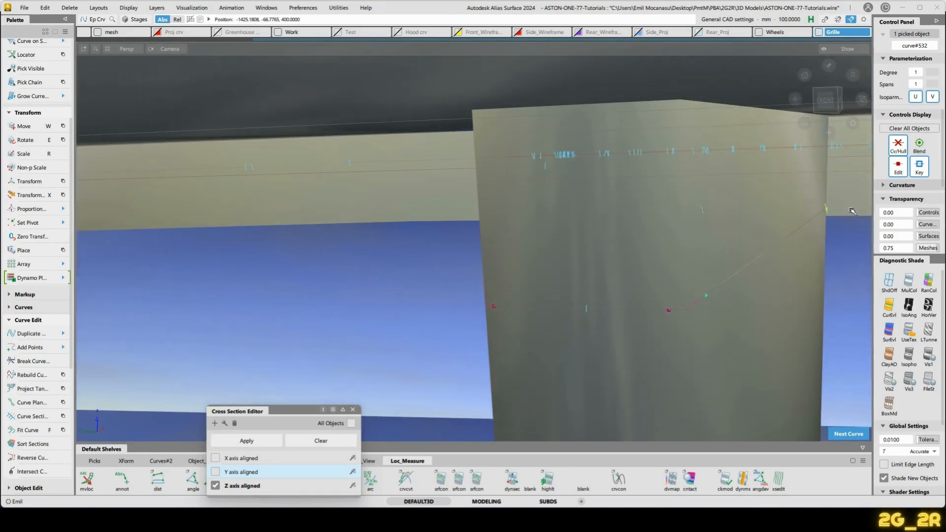
{"action": "left_click", "coordinate": [845, 218]}
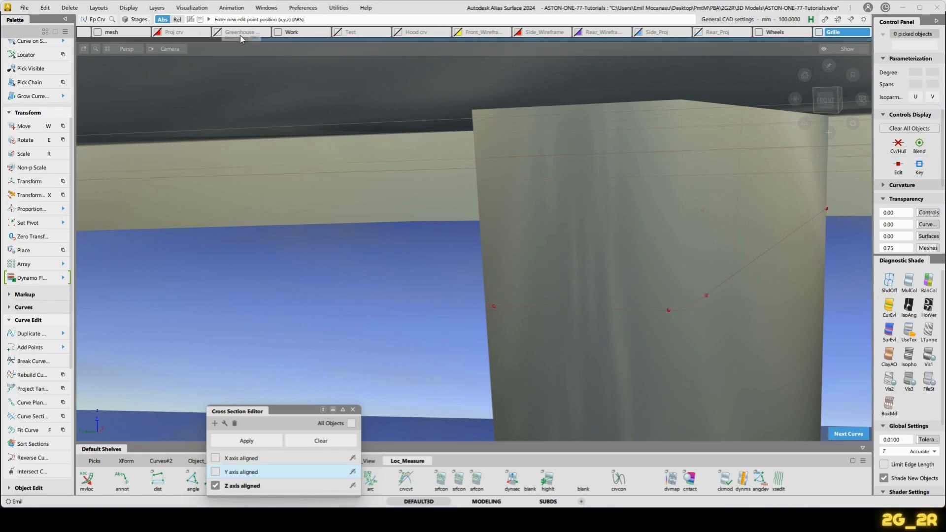
Hide the mesh layer and extend the first side line and the front line so they meet at a shared corner.
{"action": "left_click", "coordinate": [99, 33]}
{"action": "mouse_move", "coordinate": [763, 252]}
{"action": "left_mouse_down", "text": "alt+shift"}
{"action": "mouse_move", "coordinate": [642, 264]}
{"action": "mouse_move", "coordinate": [723, 323]}
{"action": "mouse_move", "coordinate": [697, 334]}
{"action": "left_mouse_up", "text": "alt+shift"}
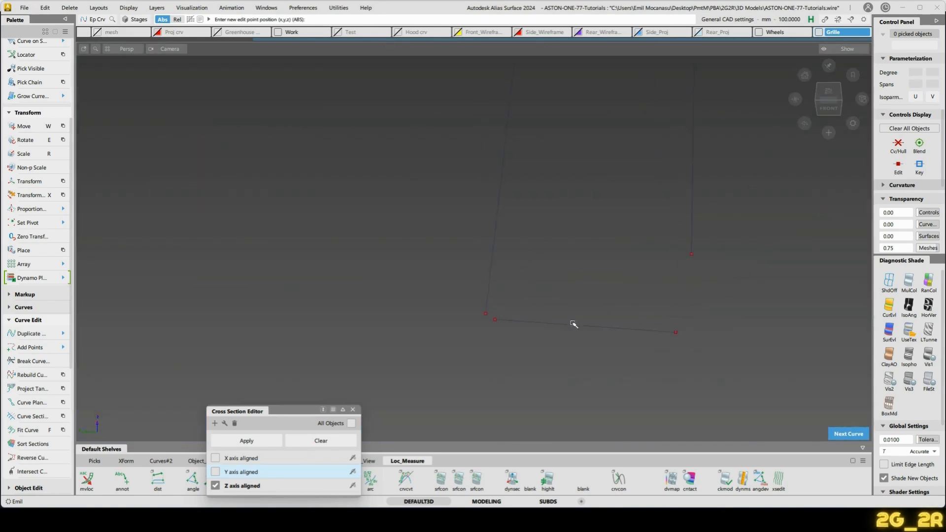
{"action": "left_click_drag", "start_coordinate": [525, 267], "coordinate": [511, 306], "text": "ctrl+shift"}
{"action": "left_click", "coordinate": [490, 300]}
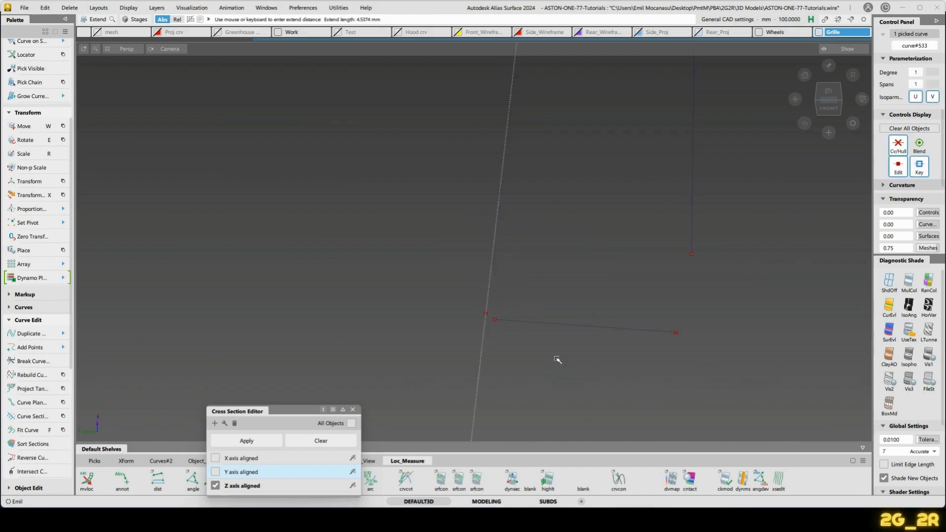
{"action": "left_click", "coordinate": [487, 304]}
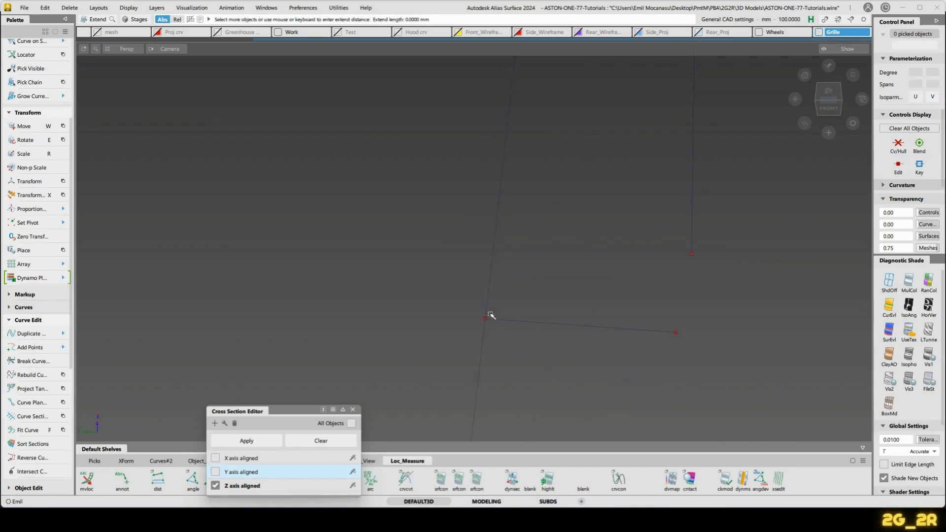
{"action": "left_click", "coordinate": [499, 324]}
Extend the front line and the opposite side line past each other, and snap their ends back to their shared corner.
{"action": "left_click_drag", "start_coordinate": [647, 327], "coordinate": [761, 377]}
{"action": "left_click_drag", "start_coordinate": [693, 244], "coordinate": [756, 386]}
{"action": "left_click", "coordinate": [730, 337]}
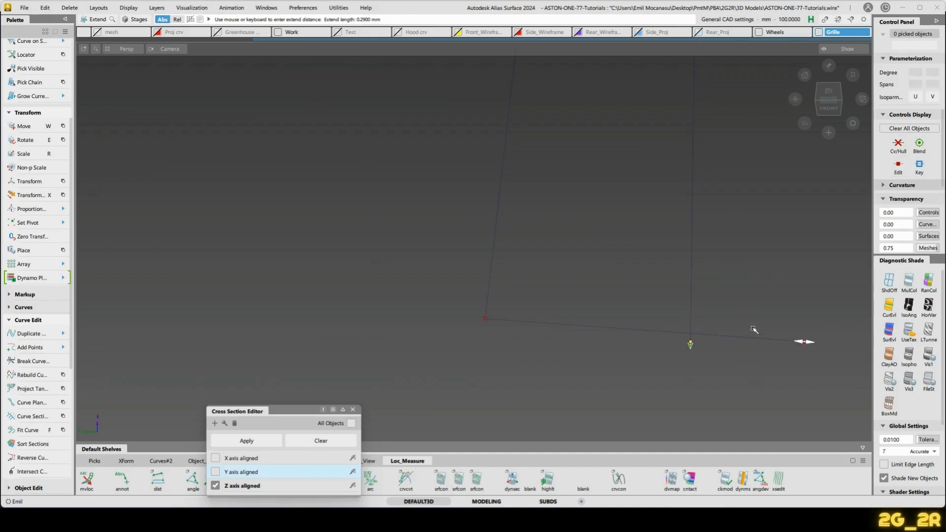
{"action": "left_click", "coordinate": [722, 316]}
{"action": "left_click", "coordinate": [715, 338]}
{"action": "left_click", "coordinate": [692, 320], "text": "ctrl+alt"}
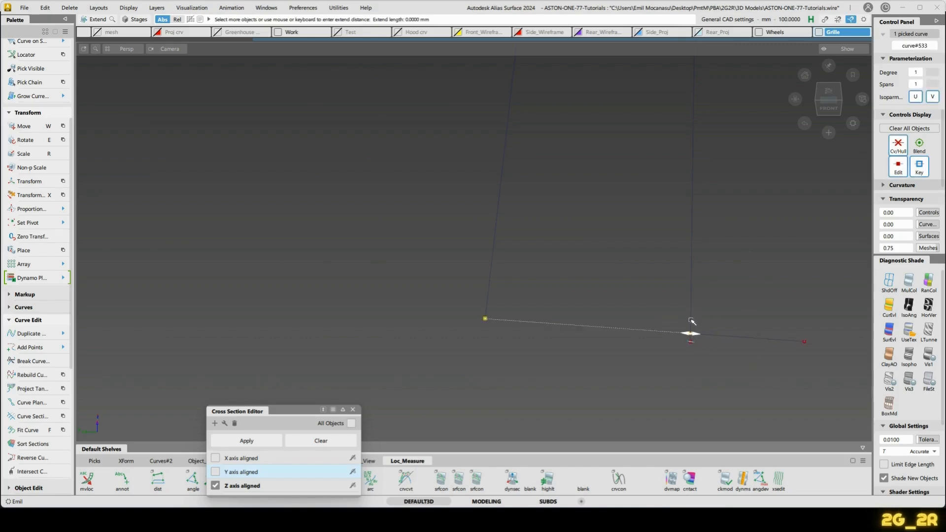
{"action": "left_click", "coordinate": [691, 320]}
{"action": "left_click", "coordinate": [701, 333], "text": "ctrl+alt"}
{"action": "left_click", "coordinate": [701, 333]}
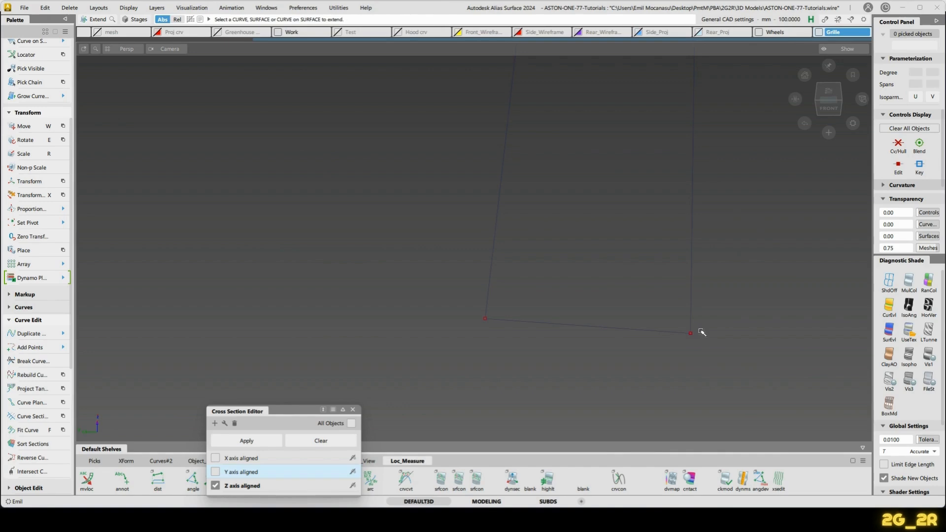
Group the three joined profile curves, set their pivot on a corner of the front line, and deselect them.
{"action": "right_click_drag", "start_coordinate": [543, 222], "coordinate": [553, 249], "text": "alt+shift"}
{"action": "left_click_drag", "start_coordinate": [553, 249], "coordinate": [556, 262], "text": "alt+shift"}
{"action": "left_click_drag", "start_coordinate": [551, 334], "coordinate": [548, 313], "text": "ctrl+shift"}
{"action": "left_click_drag", "start_coordinate": [501, 306], "coordinate": [696, 380]}
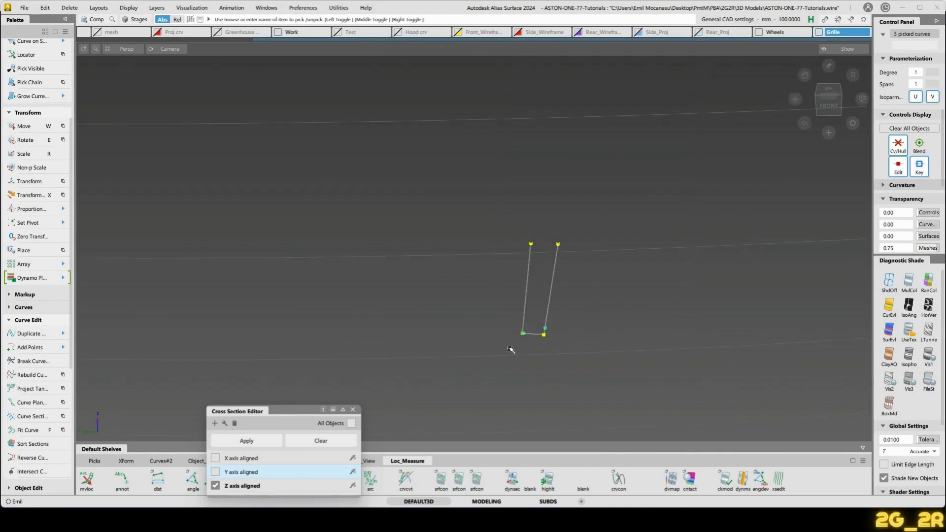
{"action": "middle_click_drag", "start_coordinate": [509, 348], "coordinate": [540, 339], "text": "ctrl+shift"}
{"action": "left_click_drag", "start_coordinate": [539, 336], "coordinate": [282, 344], "text": "ctrl+alt"}
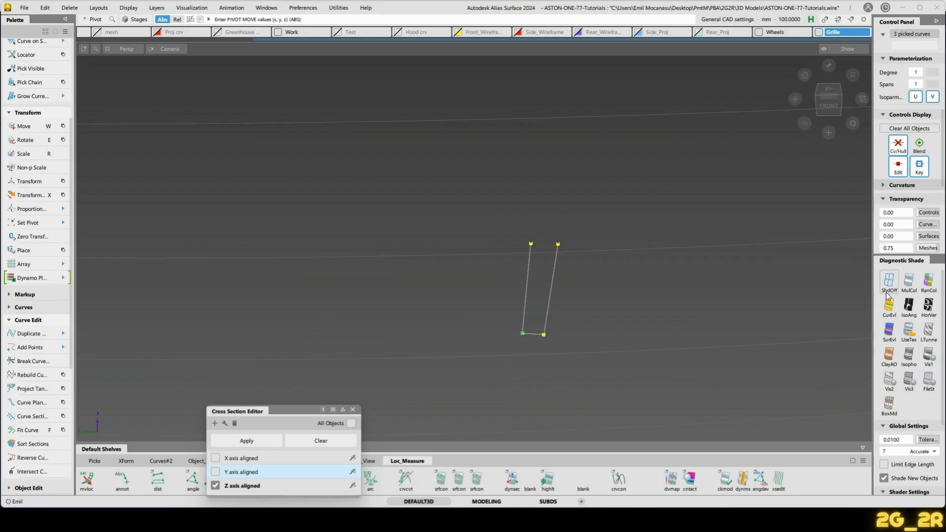
{"action": "left_click_drag", "start_coordinate": [652, 257], "coordinate": [656, 373], "text": "ctrl+shift"}
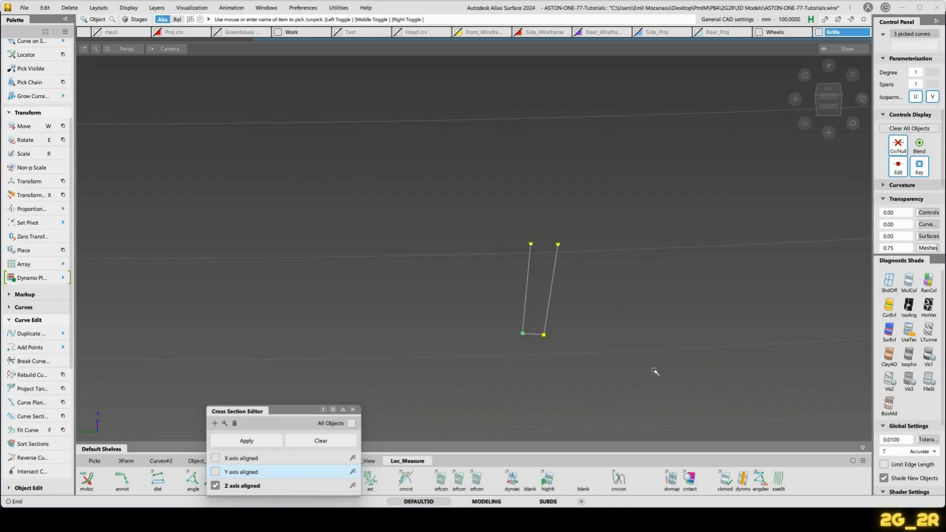
{"action": "left_click_drag", "start_coordinate": [631, 327], "coordinate": [590, 323], "text": "ctrl+shift"}
{"action": "left_click_drag", "start_coordinate": [471, 340], "coordinate": [632, 303]}
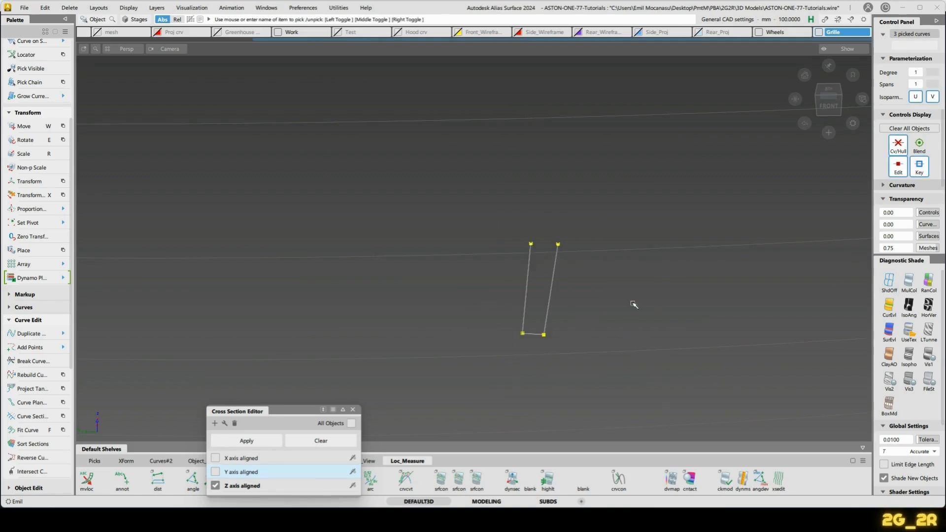
{"action": "middle_click_drag", "start_coordinate": [526, 330], "coordinate": [555, 319], "text": "ctrl+shift"}
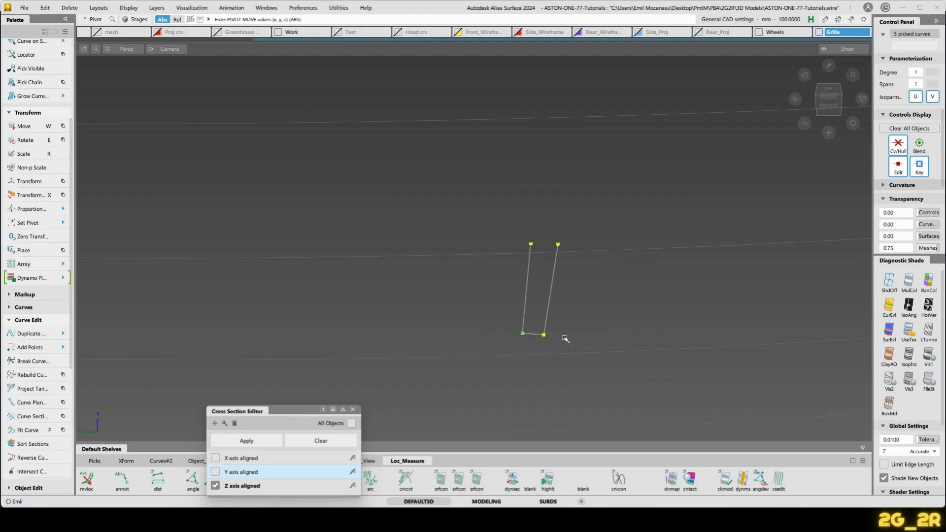
{"action": "left_click", "coordinate": [687, 271]}
Show the mesh layer again, pick the grouped bar profile, and paste a copy of it.
{"action": "left_click", "coordinate": [98, 32]}
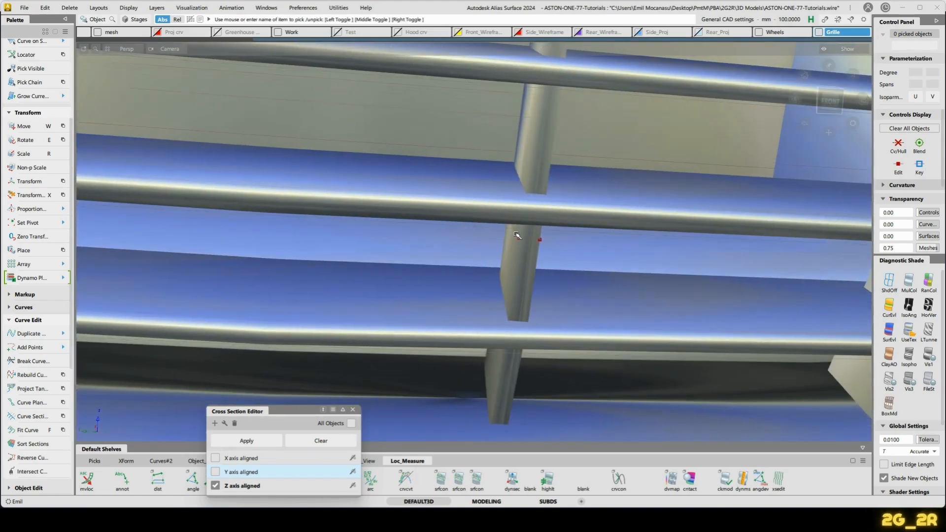
{"action": "left_click", "coordinate": [515, 234]}
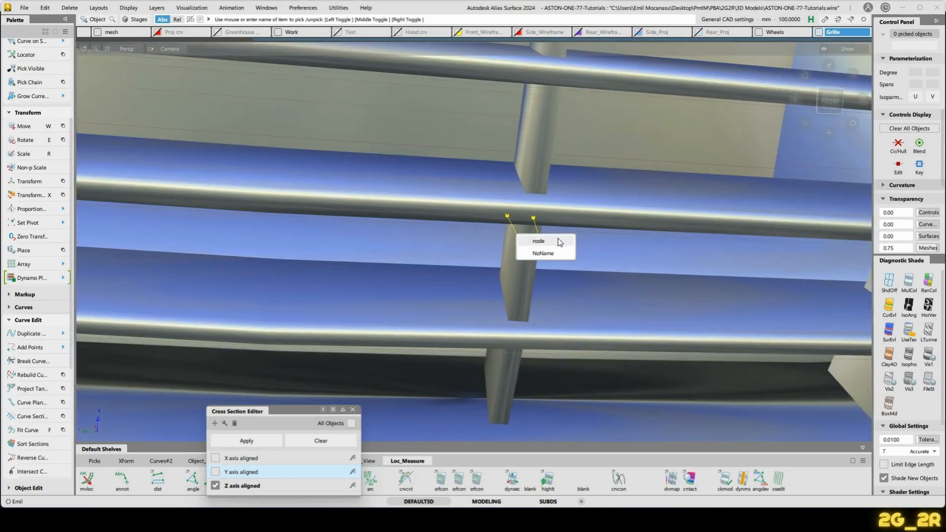
{"action": "left_click", "coordinate": [557, 241]}
{"action": "left_click_drag", "start_coordinate": [701, 287], "coordinate": [460, 281], "text": "alt+shift"}
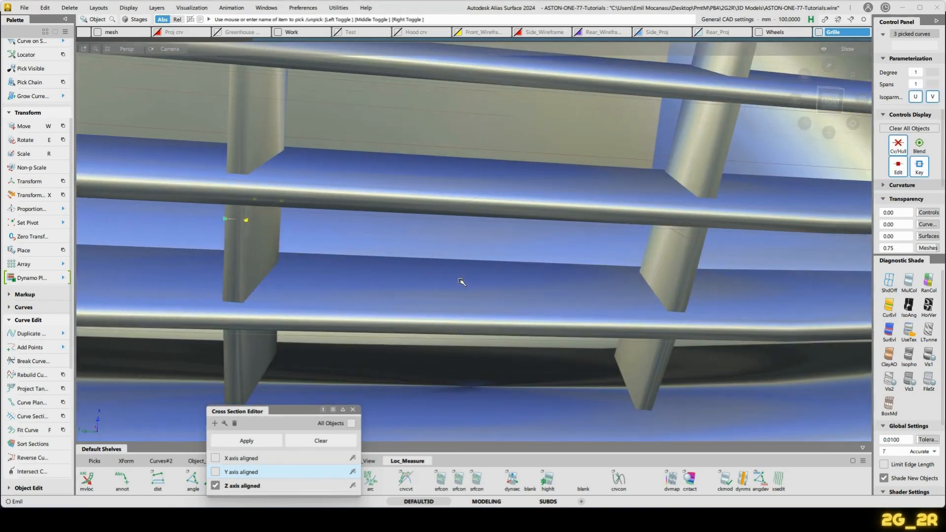
{"action": "key", "text": "ctrl+v"}
Move the pasted bar profile from the central vertical bar onto the front edge of the second vertical bar.
{"action": "left_click_drag", "start_coordinate": [794, 298], "coordinate": [686, 353], "text": "alt+shift"}
{"action": "right_click_drag", "start_coordinate": [687, 353], "coordinate": [697, 321], "text": "alt+shift"}
{"action": "left_click_drag", "start_coordinate": [678, 290], "coordinate": [849, 290], "text": "alt+shift"}
{"action": "right_click_drag", "start_coordinate": [849, 289], "coordinate": [690, 210], "text": "alt+shift"}
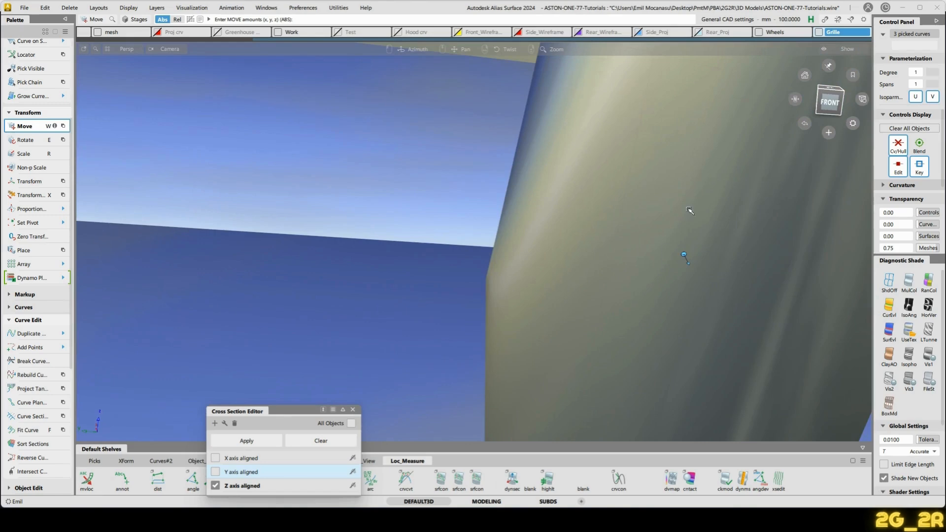
{"action": "right_click_drag", "start_coordinate": [716, 165], "coordinate": [710, 200], "text": "alt+shift"}
{"action": "middle_click_drag", "start_coordinate": [710, 201], "coordinate": [689, 249], "text": "alt+shift"}
{"action": "right_click_drag", "start_coordinate": [811, 199], "coordinate": [737, 281], "text": "alt+shift"}
{"action": "middle_click_drag", "start_coordinate": [737, 281], "coordinate": [581, 204], "text": "alt+shift"}
Copy and paste the bar profile again and move the new copy onto the front edge of the third vertical bar.
{"action": "key", "text": "ctrl+c"}
{"action": "key", "text": "ctrl+v"}
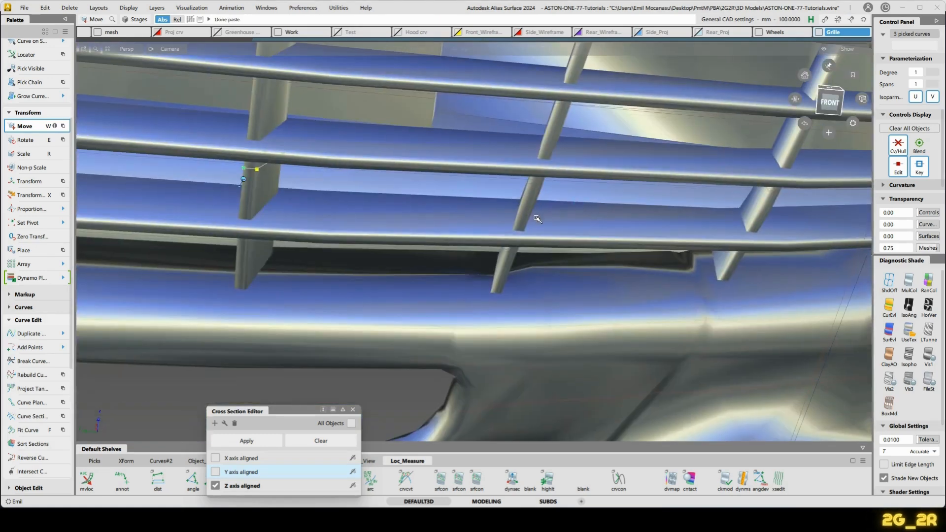
{"action": "left_click_drag", "start_coordinate": [537, 219], "coordinate": [570, 258], "text": "alt+shift"}
{"action": "right_click_drag", "start_coordinate": [569, 258], "coordinate": [626, 173], "text": "alt+shift"}
{"action": "middle_click_drag", "start_coordinate": [626, 172], "coordinate": [585, 207], "text": "alt+shift"}
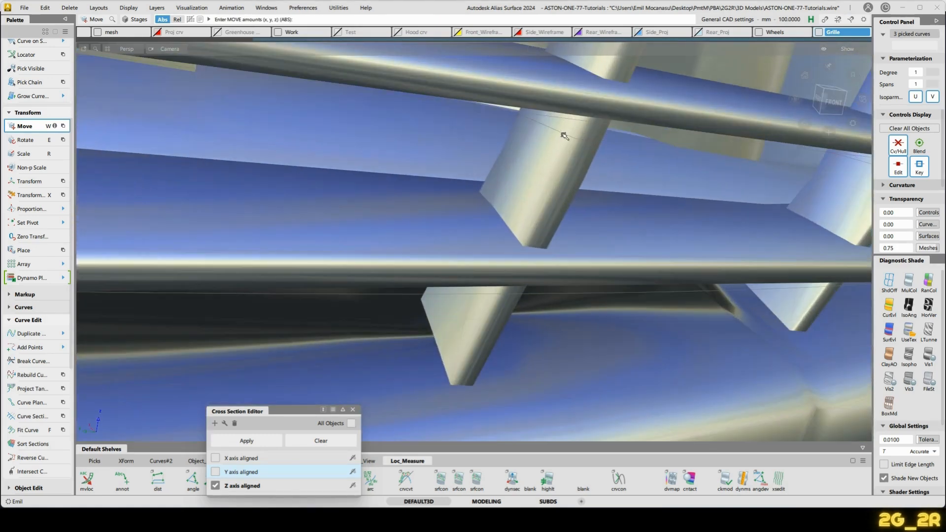
{"action": "left_click_drag", "start_coordinate": [585, 148], "coordinate": [572, 163], "text": "ctrl+alt"}
{"action": "right_click_drag", "start_coordinate": [682, 173], "coordinate": [681, 180], "text": "alt+shift"}
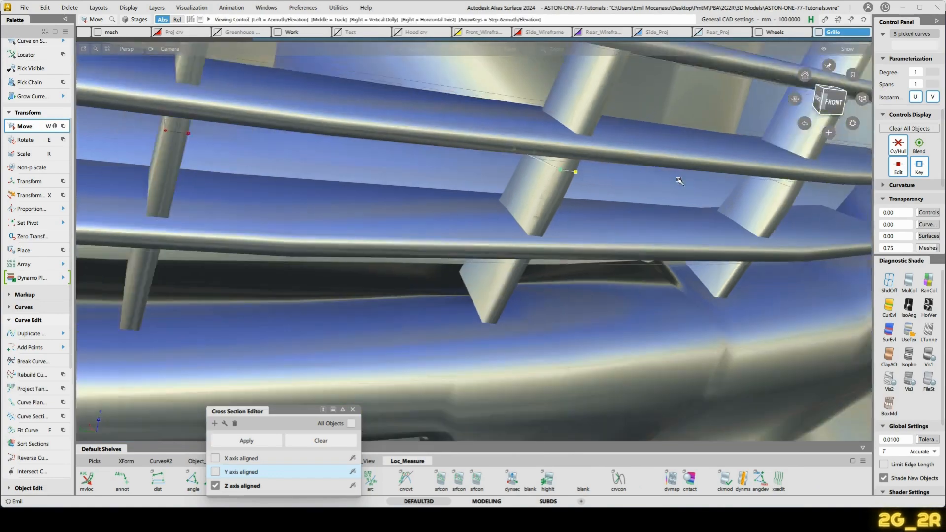
Deselect the placed profile, paste another copy, and position it on the front edge of the fourth vertical bar.
{"action": "left_click_drag", "start_coordinate": [680, 179], "coordinate": [590, 174], "text": "alt+shift"}
{"action": "left_click_drag", "start_coordinate": [675, 205], "coordinate": [716, 246], "text": "ctrl+shift"}
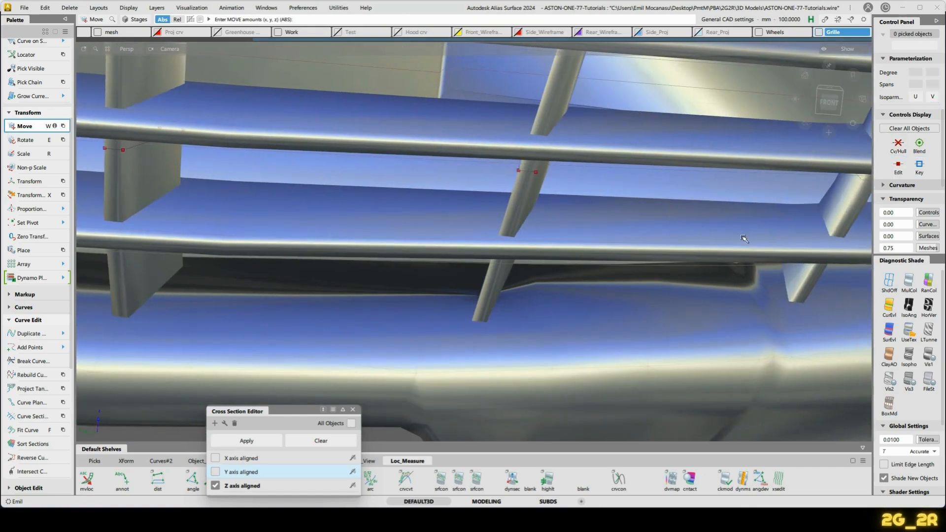
{"action": "middle_click_drag", "start_coordinate": [744, 239], "coordinate": [587, 230], "text": "alt+shift"}
{"action": "scroll", "coordinate": [690, 179], "scroll_direction": "up", "scroll_amount": 10}
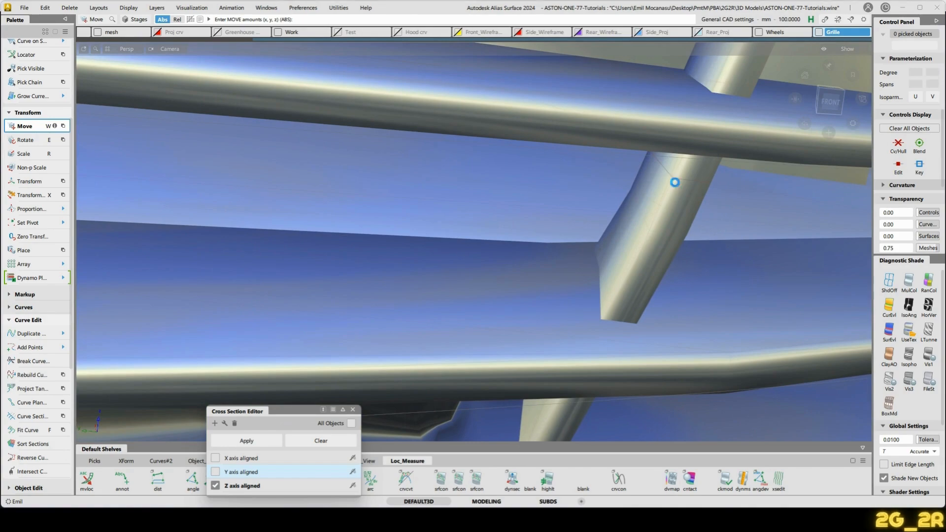
{"action": "key", "text": "ctrl+v"}
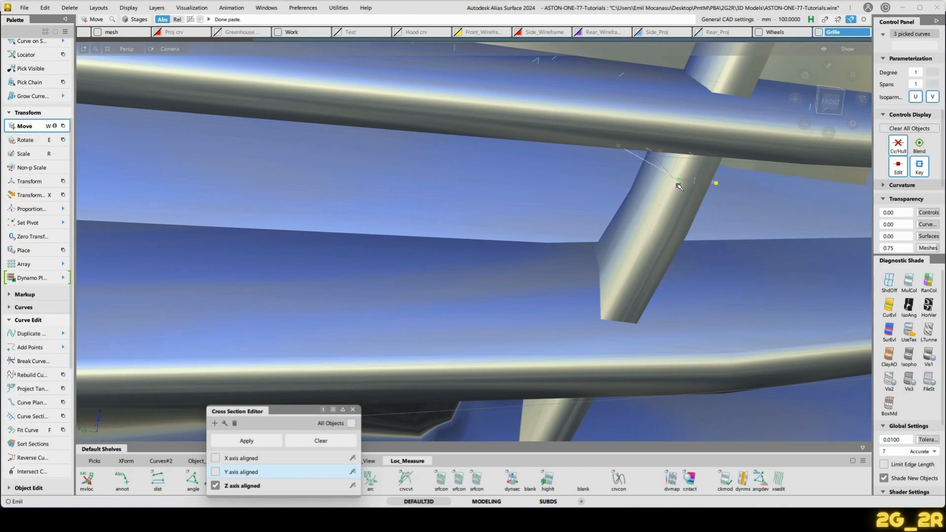
{"action": "scroll", "coordinate": [705, 181], "scroll_direction": "down", "scroll_amount": 3}
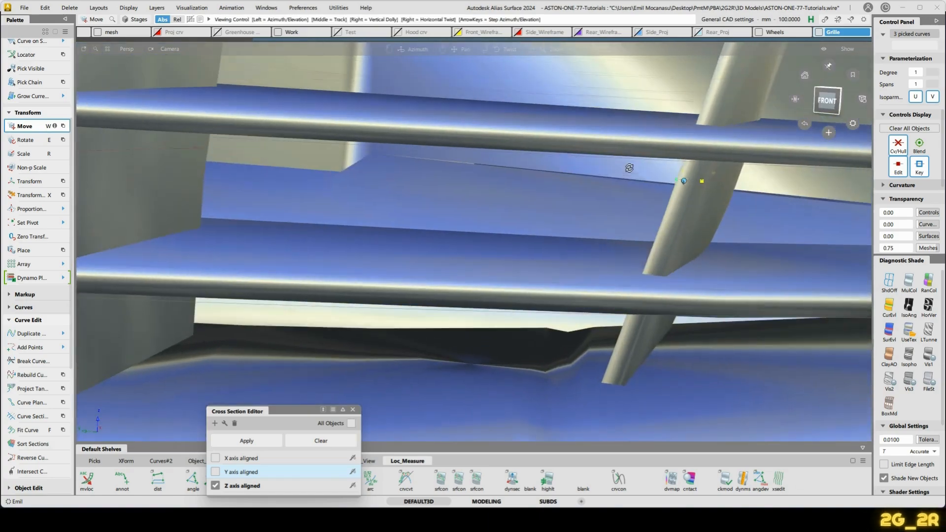
{"action": "left_click", "coordinate": [829, 101]}
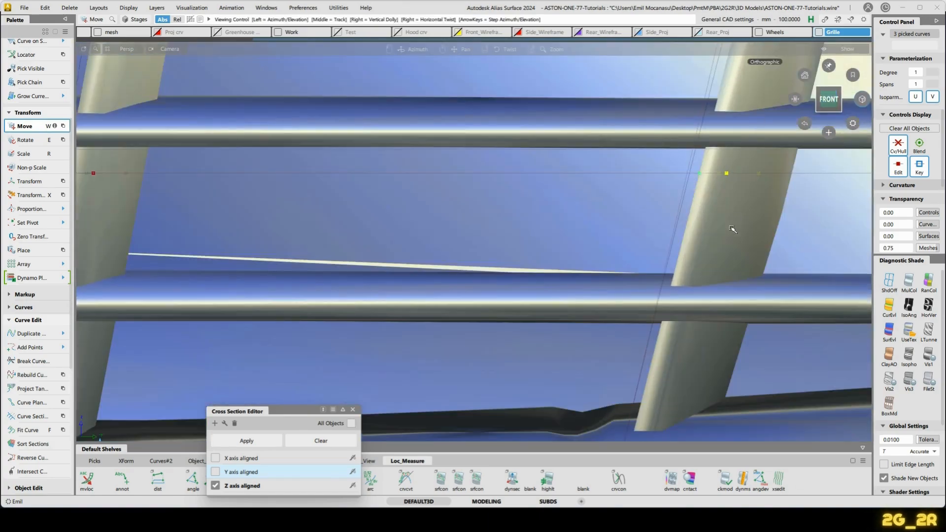
{"action": "scroll", "coordinate": [733, 230], "scroll_direction": "down", "scroll_amount": 6}
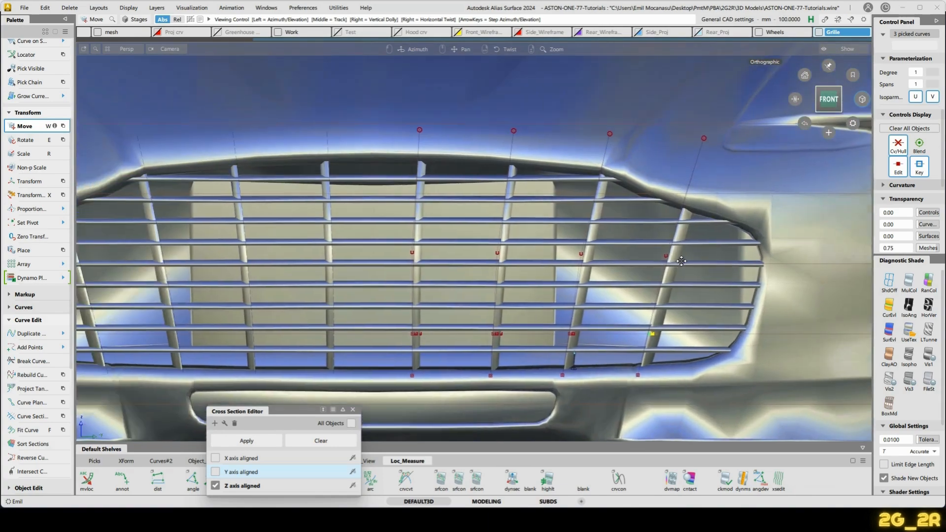
{"action": "middle_click_drag", "start_coordinate": [681, 262], "coordinate": [677, 253], "text": "alt+shift"}
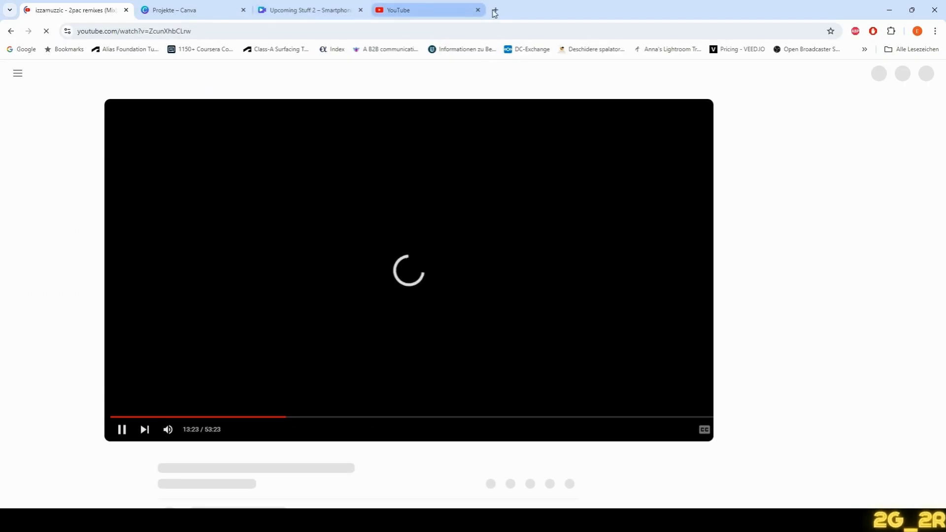
Switch to the web browser and open the Aston Martin One-77 (2010) picture gallery on NetCarShow.com in a new tab.
{"action": "left_click", "coordinate": [493, 10]}
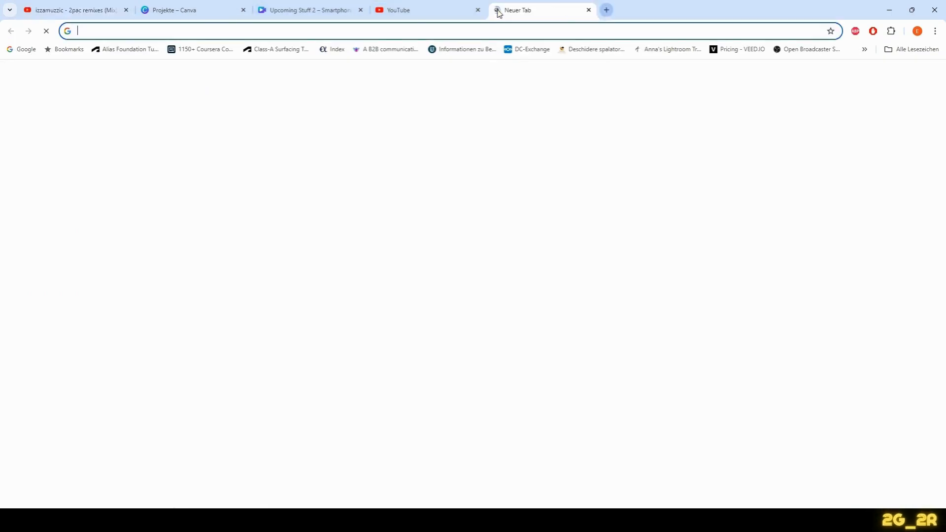
{"action": "left_click", "coordinate": [126, 10]}
{"action": "type", "text": "netcar"}
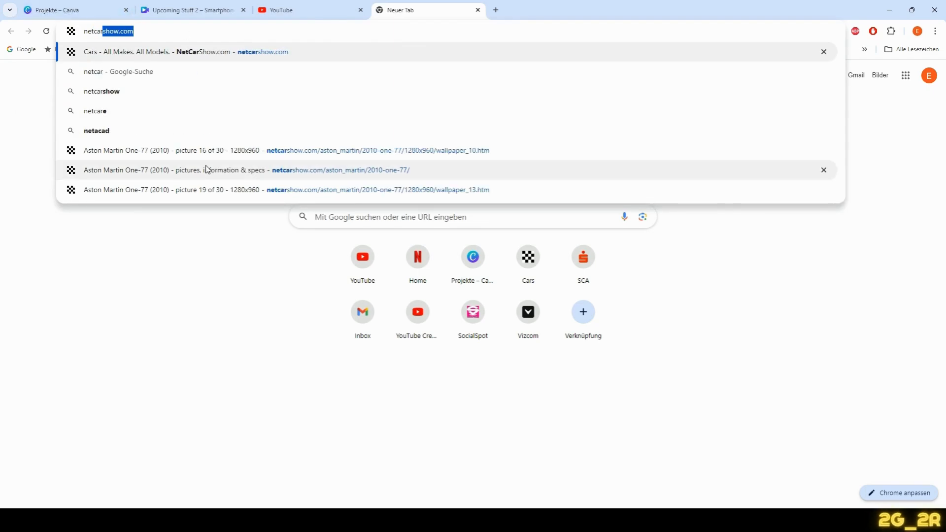
{"action": "left_click", "coordinate": [211, 152]}
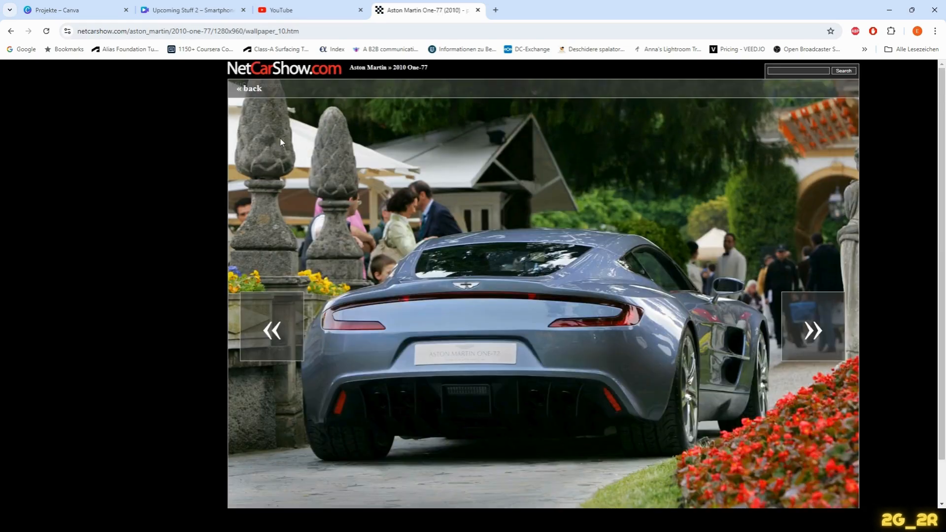
{"action": "left_click", "coordinate": [384, 70]}
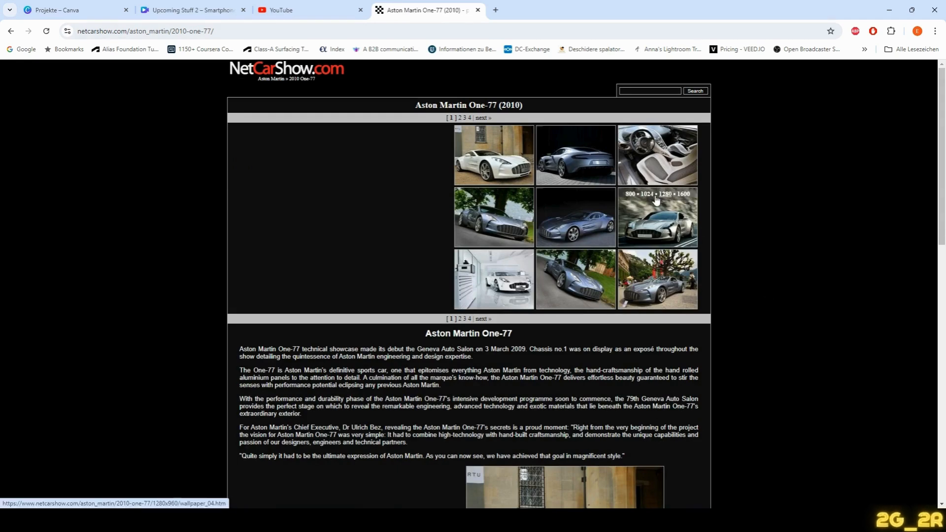
Browse the One-77 photos, examine the grille bars in the white car's front view, and switch back to Alias.
{"action": "left_click", "coordinate": [513, 168]}
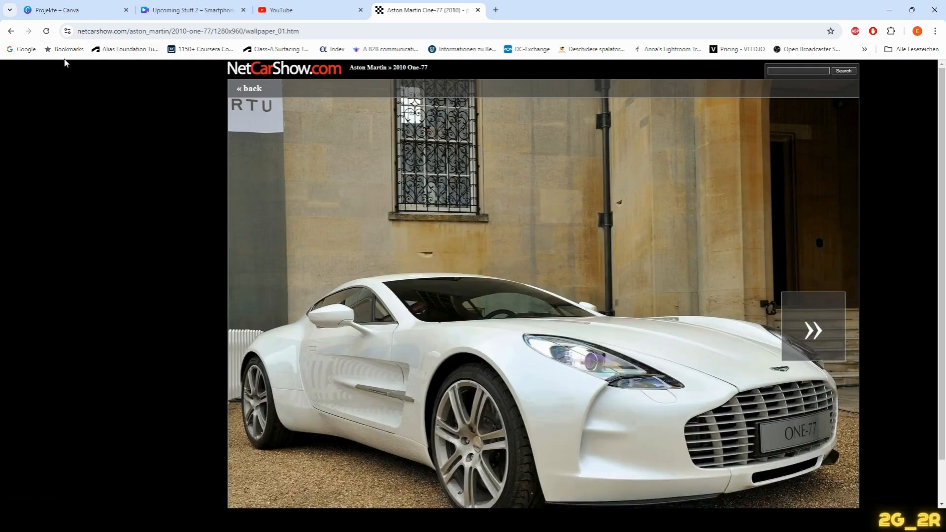
{"action": "left_click", "coordinate": [12, 32]}
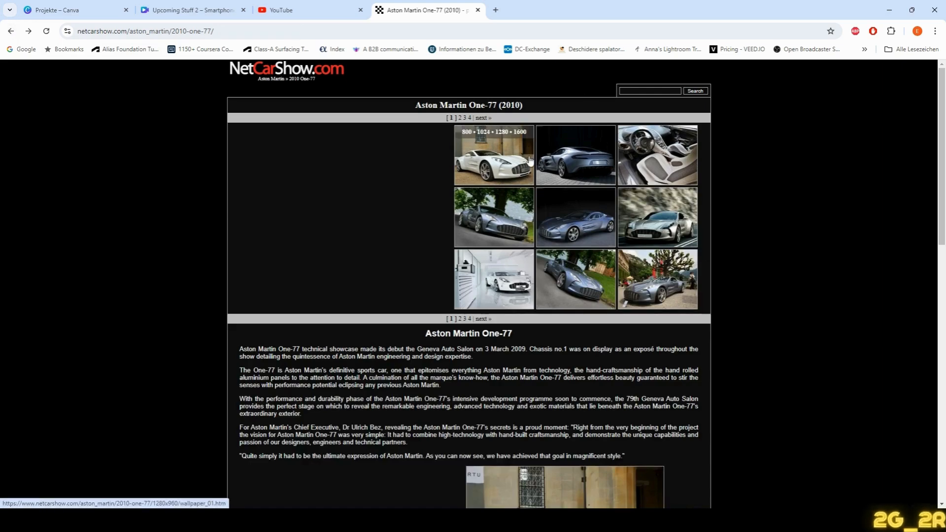
{"action": "left_click", "coordinate": [484, 321]}
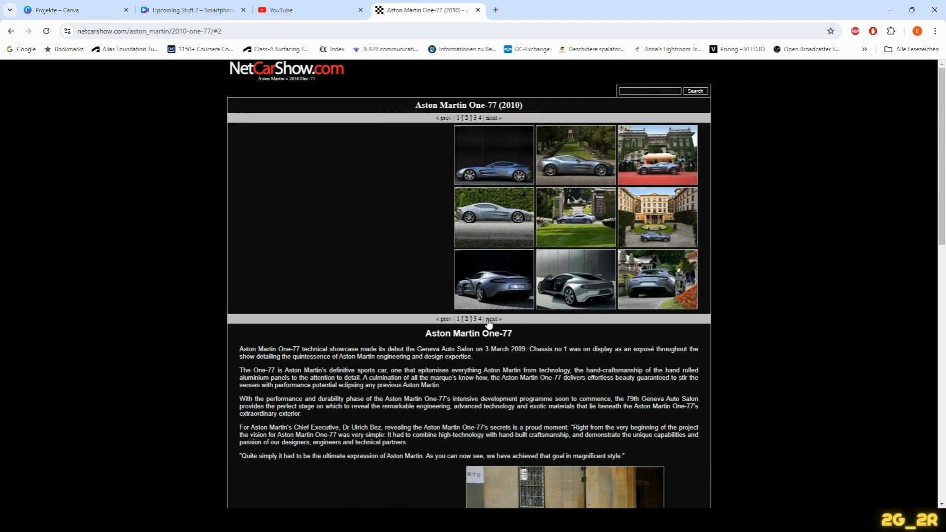
{"action": "left_click", "coordinate": [489, 320]}
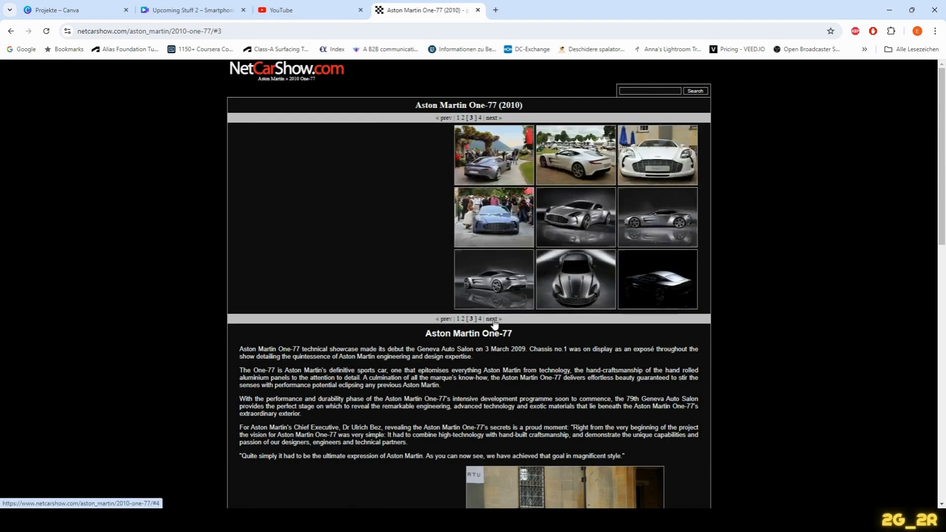
{"action": "left_click", "coordinate": [663, 145]}
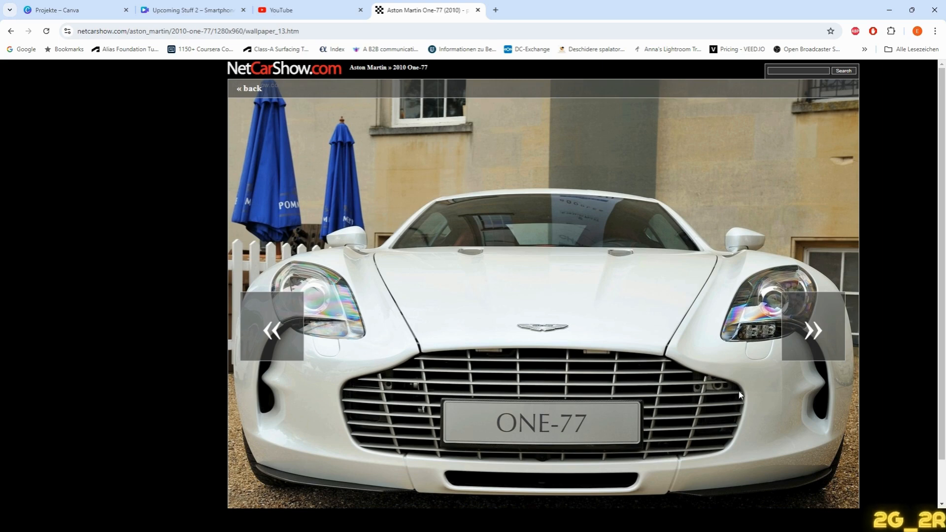
{"action": "left_click", "coordinate": [890, 11]}
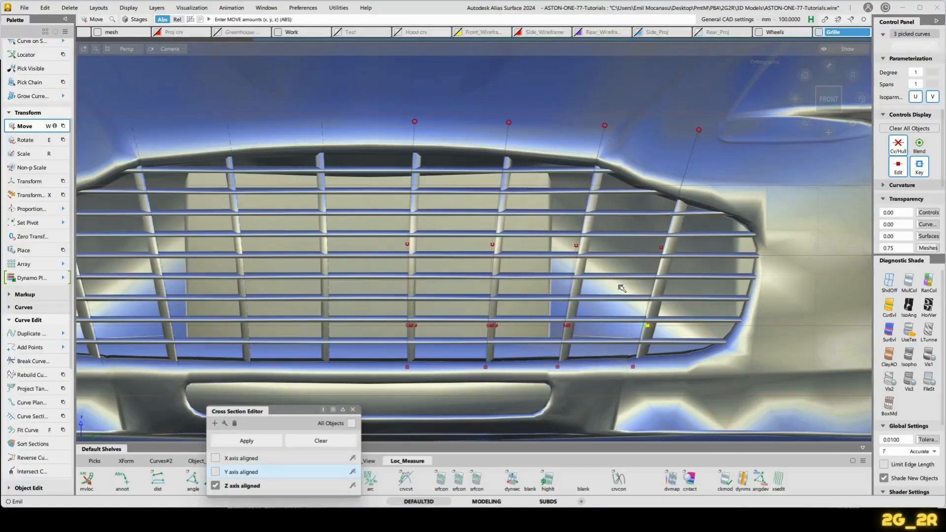
On the fourth bar's profile, extend one side line by moving its rear end CV to the bar's rear edge.
{"action": "middle_click_drag", "start_coordinate": [632, 386], "coordinate": [492, 258], "text": "alt+shift"}
{"action": "mouse_move", "coordinate": [493, 258]}
{"action": "right_mouse_down", "text": "alt+shift"}
{"action": "mouse_move", "coordinate": [492, 226]}
{"action": "mouse_move", "coordinate": [493, 276]}
{"action": "right_mouse_up", "text": "alt+shift"}
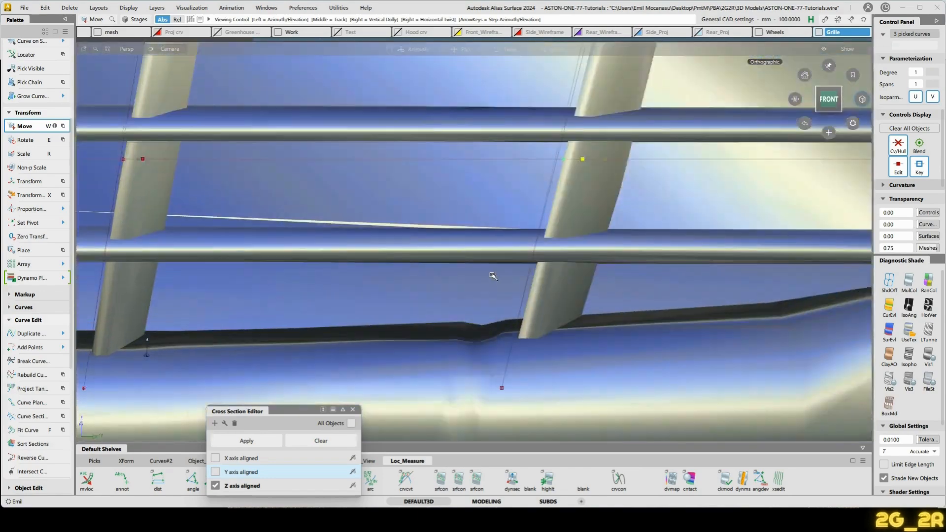
{"action": "middle_click_drag", "start_coordinate": [682, 193], "coordinate": [538, 313], "text": "alt+shift"}
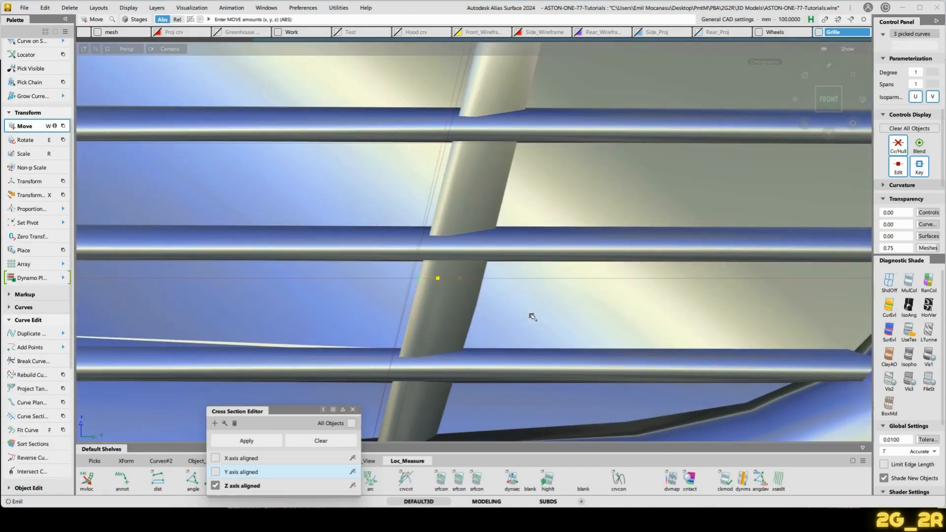
{"action": "key", "text": "e"}
{"action": "left_click_drag", "start_coordinate": [501, 281], "coordinate": [386, 281], "text": "alt+shift"}
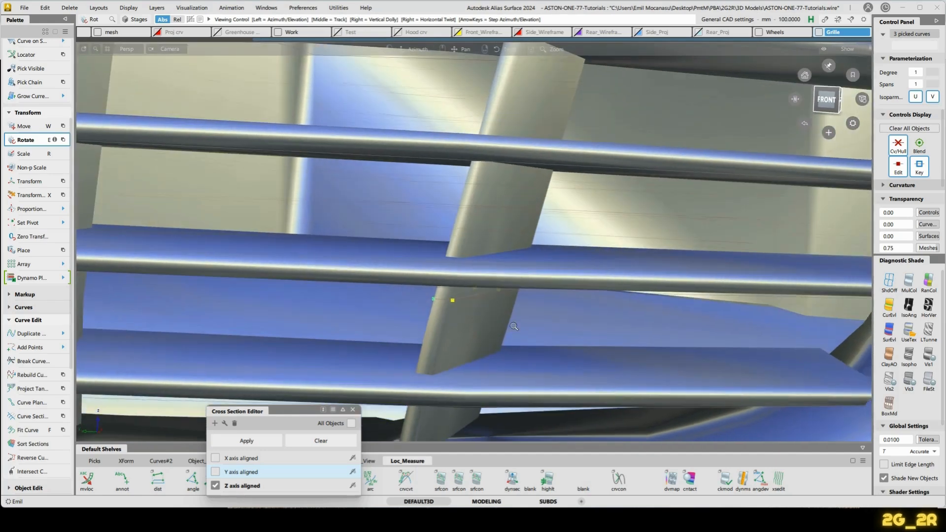
{"action": "right_click_drag", "start_coordinate": [514, 326], "coordinate": [523, 296], "text": "alt+shift"}
{"action": "middle_click_drag", "start_coordinate": [528, 381], "coordinate": [549, 299], "text": "alt+shift"}
{"action": "left_click", "coordinate": [554, 304]}
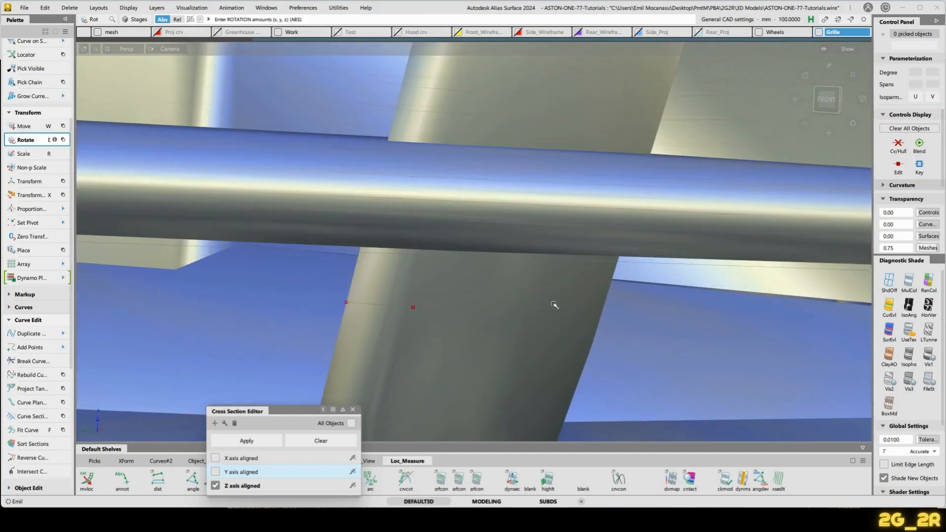
{"action": "left_click_drag", "start_coordinate": [550, 308], "coordinate": [580, 295], "text": "ctrl+shift"}
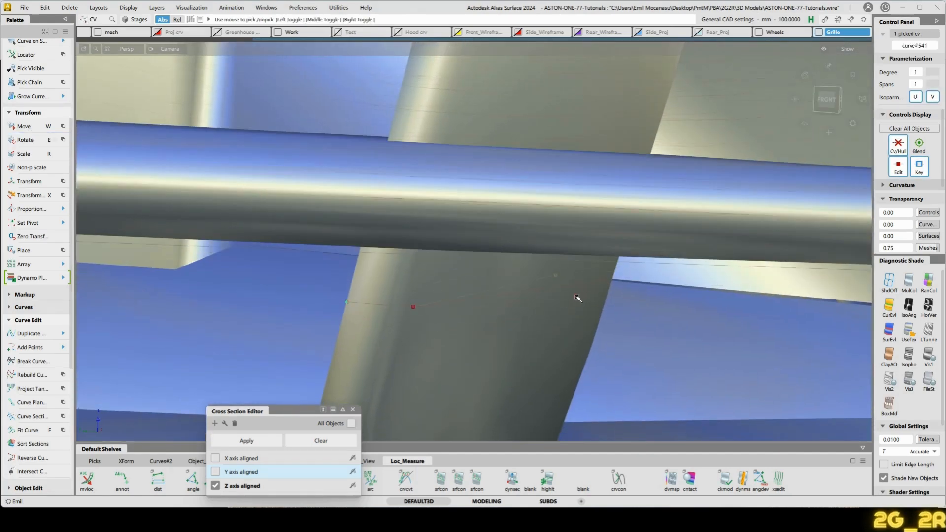
{"action": "key", "text": "w"}
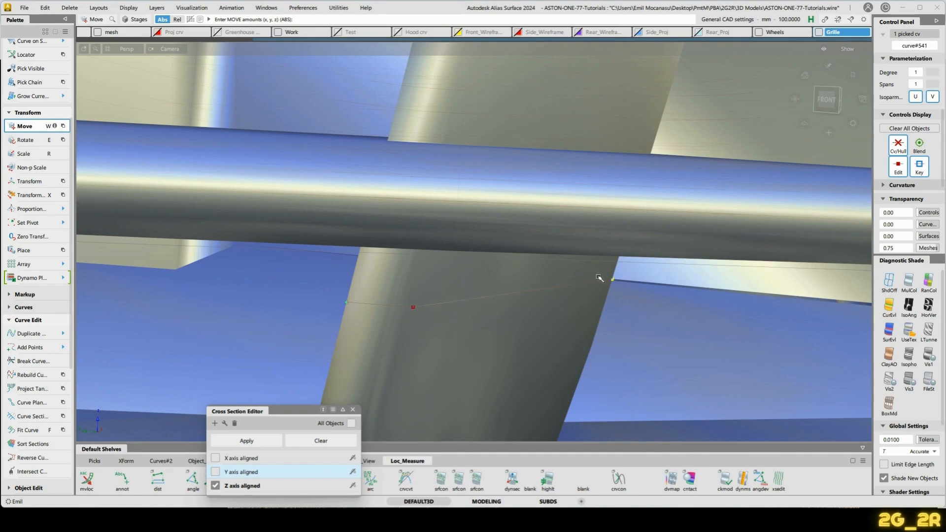
Adjust the rear end CV of the opposite side line on the fourth bar's profile to the bar's rear edge, undoing the overshoot.
{"action": "left_click", "coordinate": [560, 284]}
{"action": "key", "text": "ctrl+c"}
{"action": "left_click_drag", "start_coordinate": [445, 296], "coordinate": [489, 299], "text": "alt+shift"}
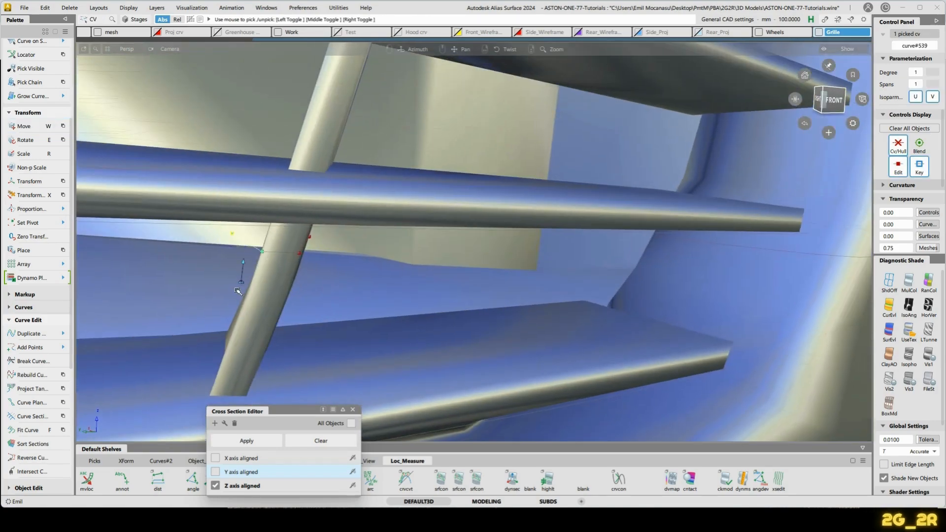
{"action": "left_click_drag", "start_coordinate": [201, 326], "coordinate": [276, 286], "text": "alt+shift"}
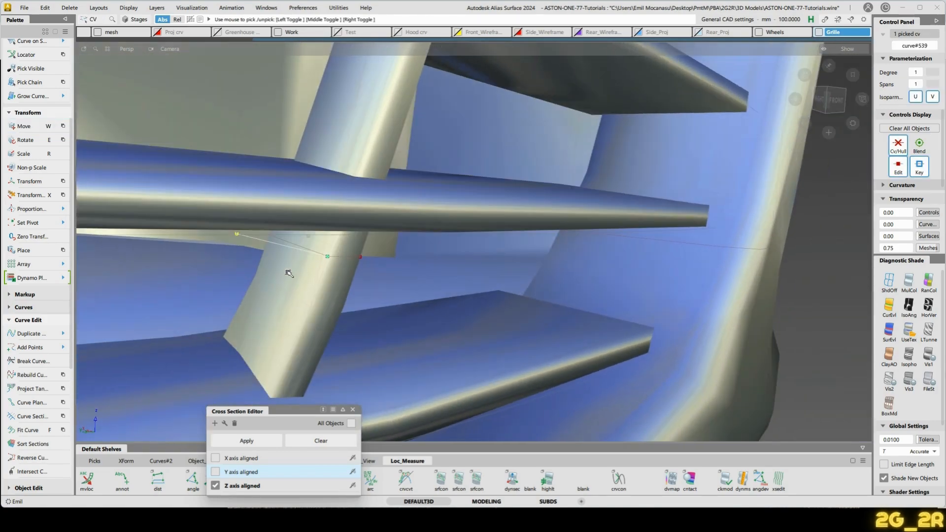
{"action": "key", "text": "w"}
{"action": "left_click_drag", "start_coordinate": [131, 206], "coordinate": [236, 201]}
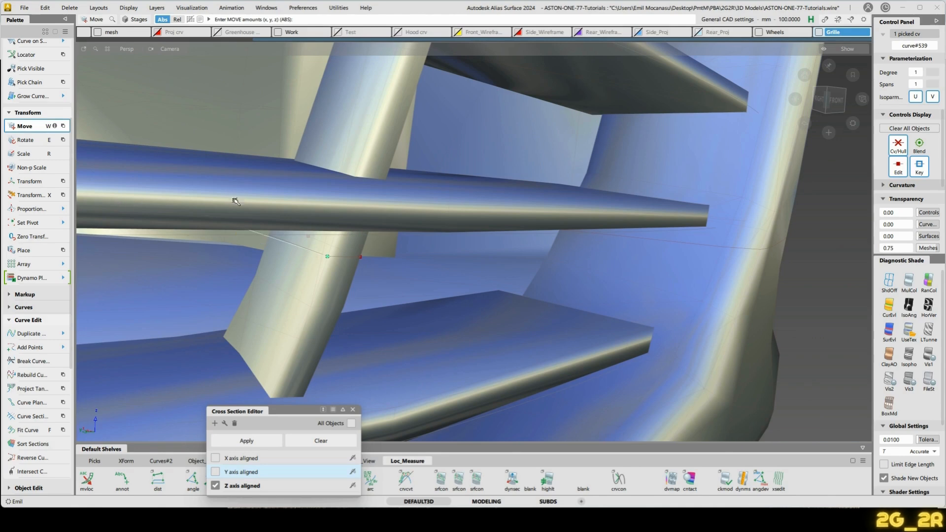
{"action": "left_click_drag", "start_coordinate": [289, 245], "coordinate": [274, 279]}
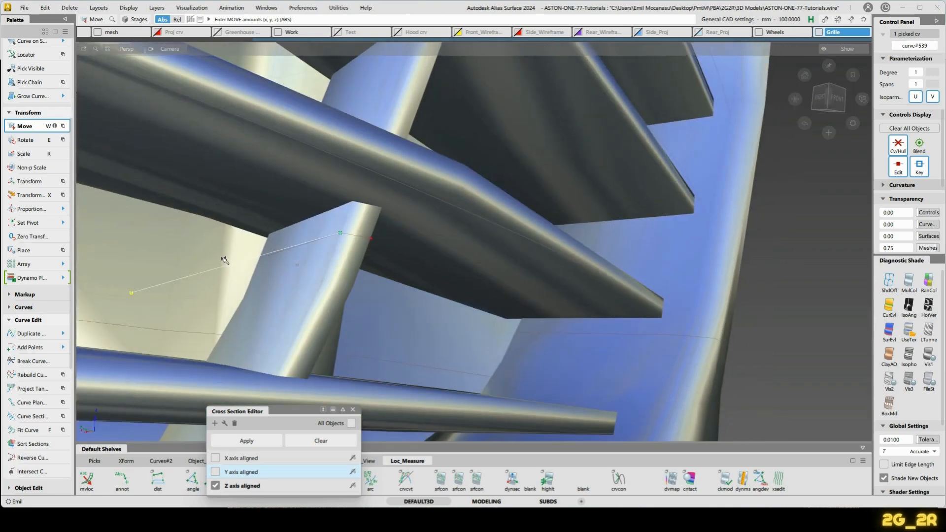
{"action": "key", "text": "ctrl+z"}
{"action": "left_click_drag", "start_coordinate": [224, 261], "coordinate": [339, 219], "text": "alt+shift"}
{"action": "right_click_drag", "start_coordinate": [339, 219], "coordinate": [280, 251], "text": "alt+shift"}
{"action": "middle_click_drag", "start_coordinate": [280, 251], "coordinate": [448, 292], "text": "alt+shift"}
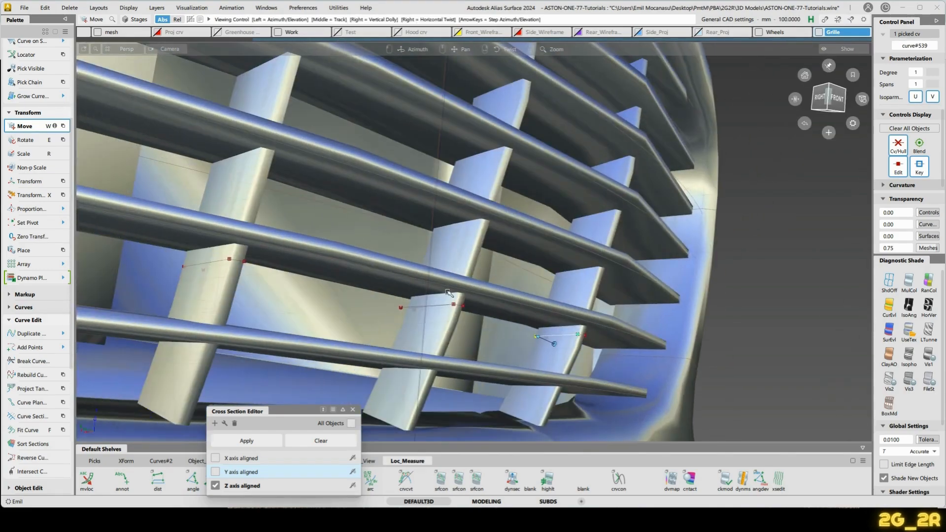
Pick the rear end CV of the third bar profile's overhanging side line and move it back towards the bar's rear edge.
{"action": "scroll", "coordinate": [434, 320], "scroll_direction": "up", "scroll_amount": 5}
{"action": "left_click", "coordinate": [317, 293]}
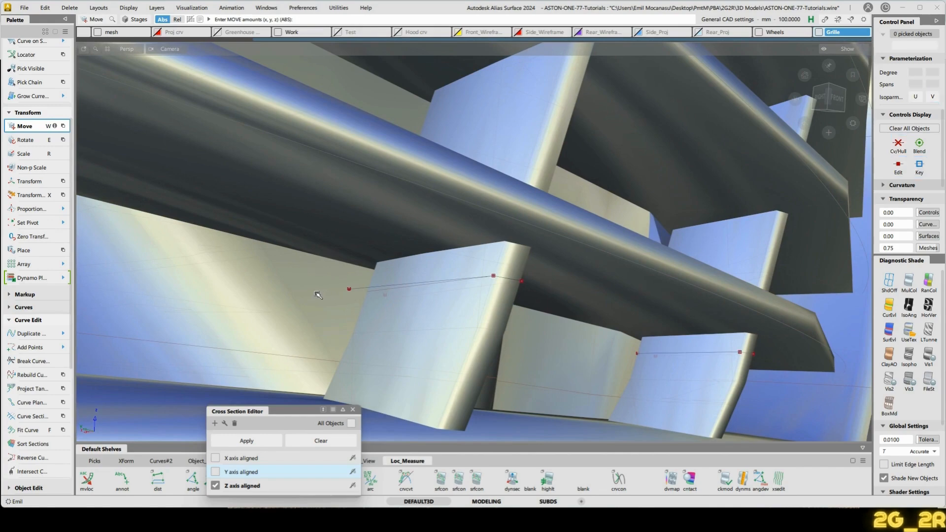
{"action": "left_click", "coordinate": [350, 289]}
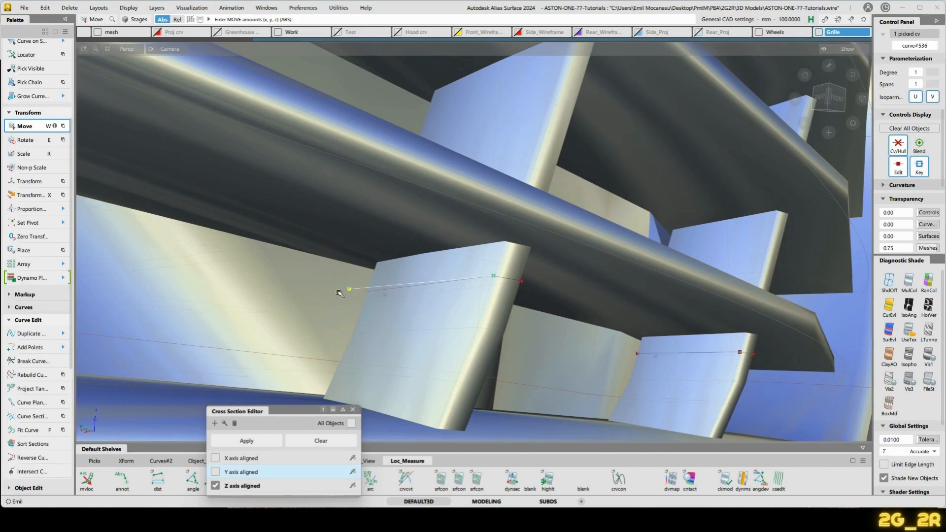
{"action": "left_click_drag", "start_coordinate": [340, 294], "coordinate": [389, 298]}
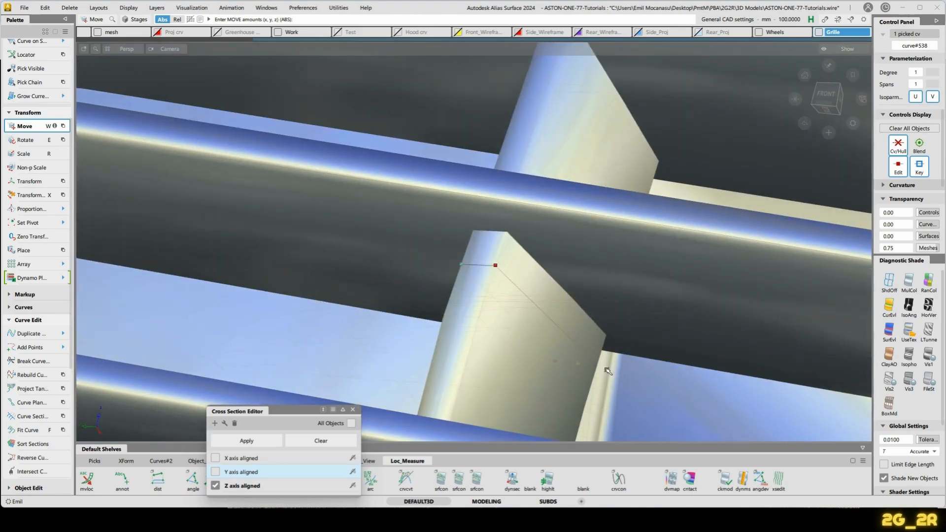
{"action": "key", "text": "ctrl+shift+d"}
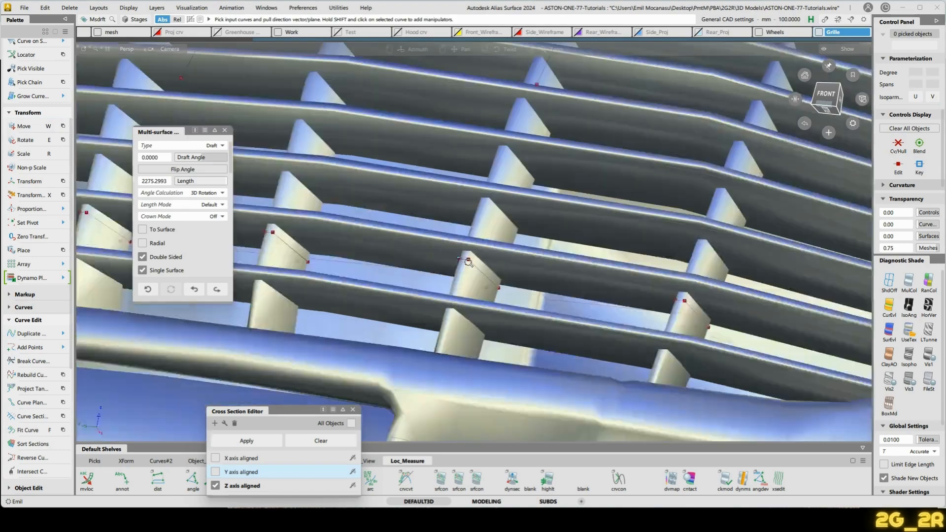
{"action": "right_click_drag", "start_coordinate": [468, 262], "coordinate": [576, 321], "text": "alt+shift"}
{"action": "left_click", "coordinate": [224, 130]}
Hide the scan mesh in the front view, then untemplate the grille's curved front surface and shade it.
{"action": "right_click_drag", "start_coordinate": [424, 138], "coordinate": [503, 217], "text": "alt+shift"}
{"action": "left_click_drag", "start_coordinate": [502, 217], "coordinate": [517, 262], "text": "alt+shift"}
{"action": "left_click", "coordinate": [829, 102]}
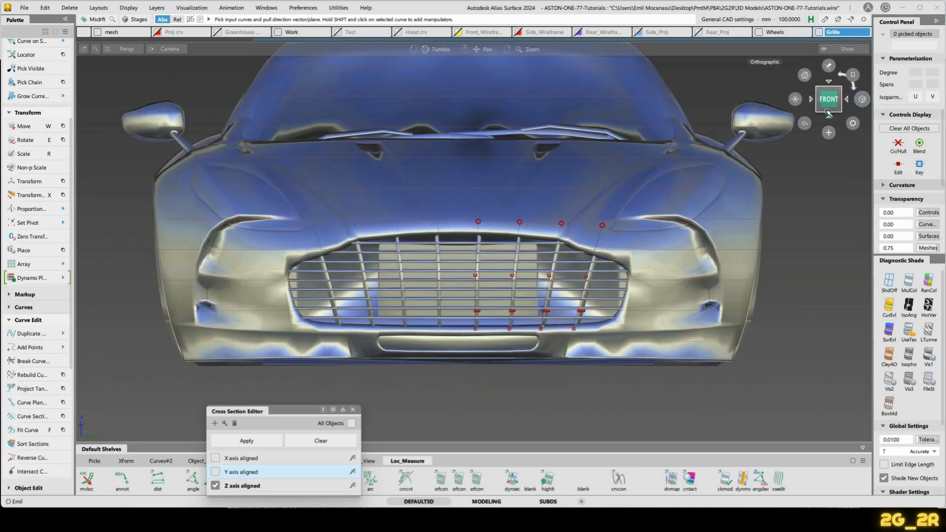
{"action": "left_click", "coordinate": [98, 32]}
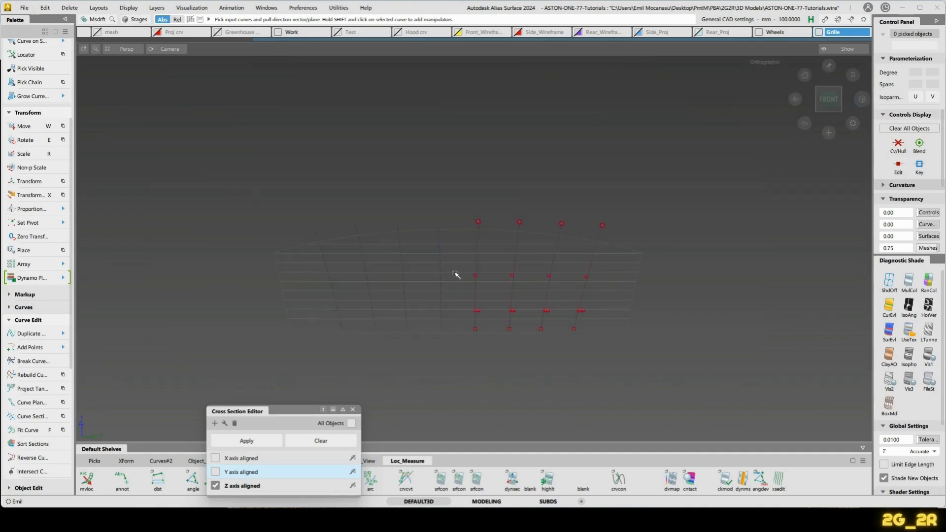
{"action": "key", "text": "t"}
{"action": "left_click_drag", "start_coordinate": [608, 314], "coordinate": [664, 366]}
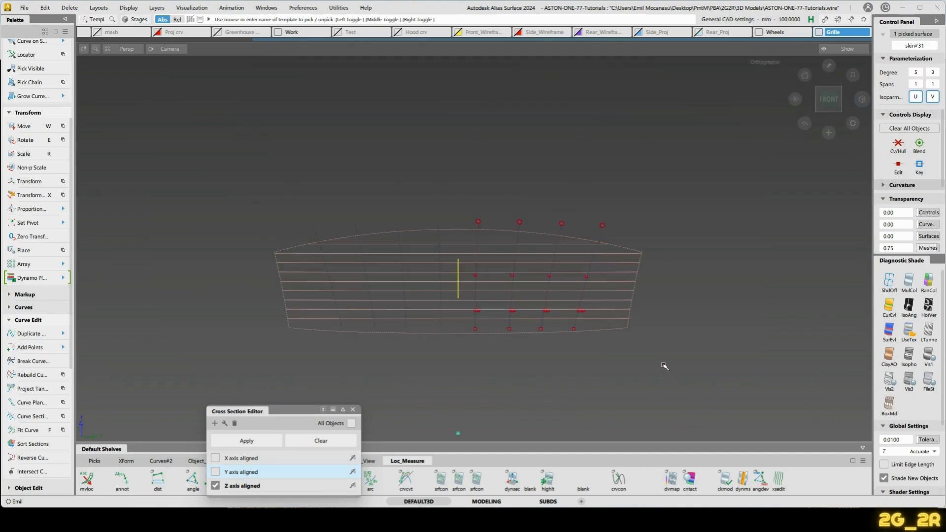
{"action": "key", "text": "5"}
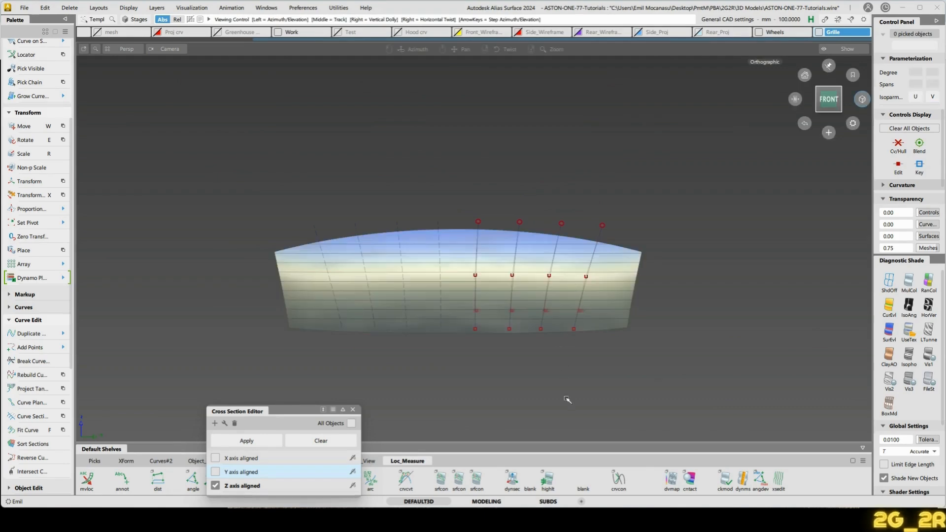
Extend the lower ends of the four bar curves by about 15 mm, just past the grille surface's lower edge.
{"action": "scroll", "coordinate": [542, 311], "scroll_direction": "up", "scroll_amount": 5}
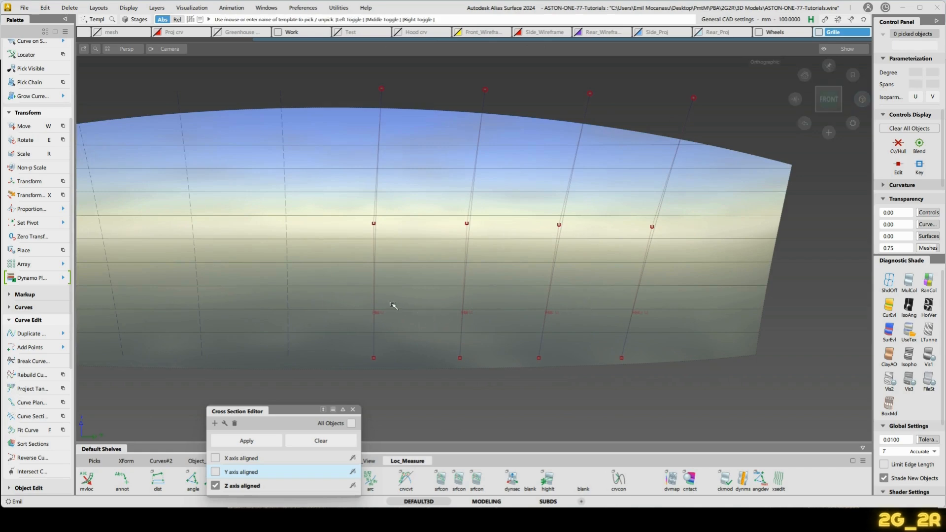
{"action": "middle_click_drag", "start_coordinate": [393, 305], "coordinate": [392, 364], "text": "ctrl+shift"}
{"action": "left_click", "coordinate": [376, 353]}
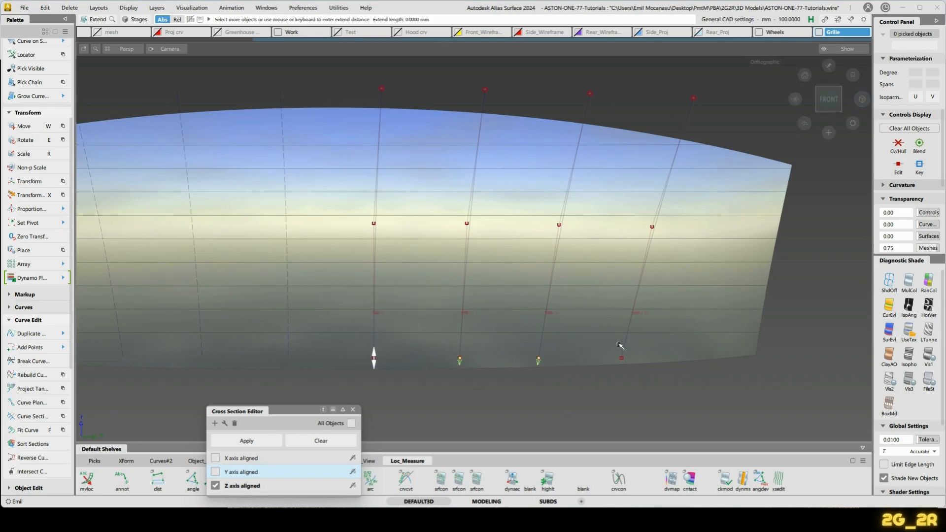
{"action": "left_click_drag", "start_coordinate": [664, 367], "coordinate": [662, 365]}
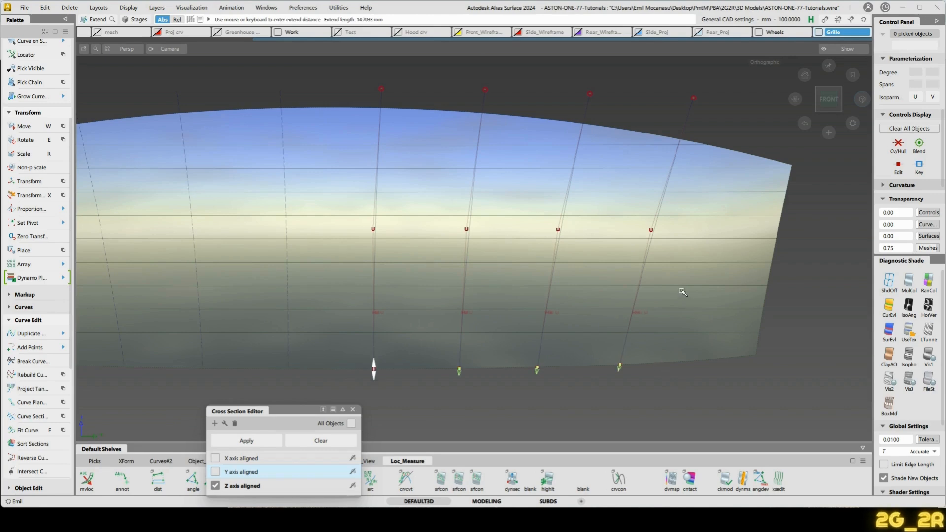
Shorten the upper ends of the four bar curves by about 26 mm to meet the grille surface's upper edge.
{"action": "left_click", "coordinate": [384, 97]}
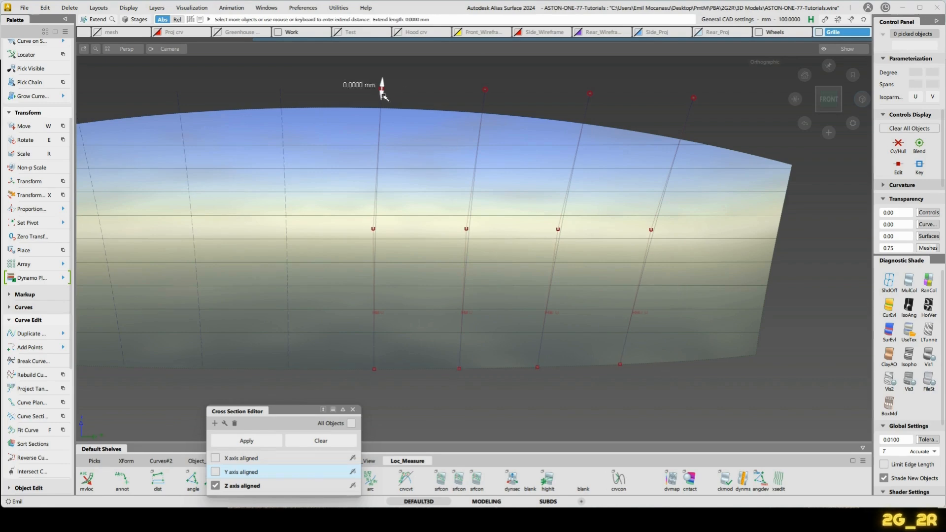
{"action": "left_click", "coordinate": [486, 103]}
{"action": "left_click", "coordinate": [591, 99]}
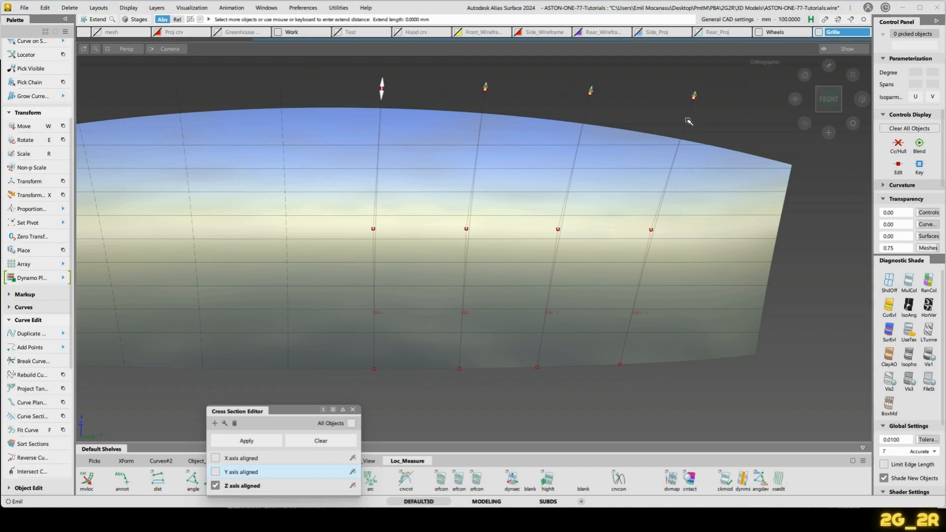
{"action": "left_click_drag", "start_coordinate": [726, 150], "coordinate": [552, 90]}
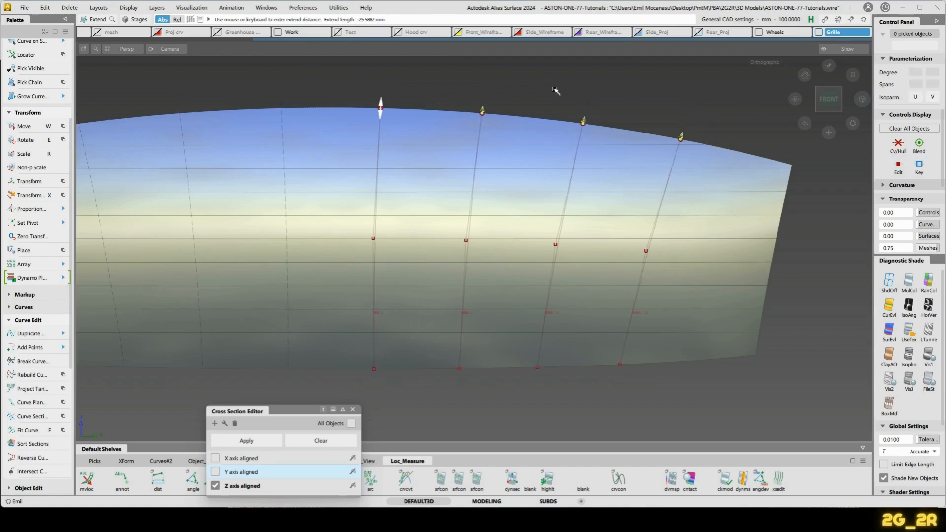
{"action": "left_click", "coordinate": [554, 97]}
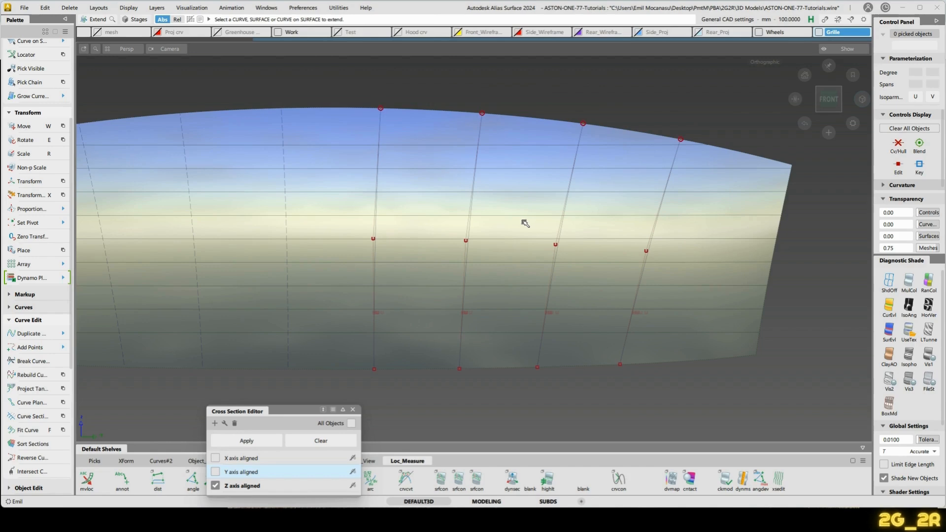
Project the four bar curves along the X axis onto the grille's curved front surface.
{"action": "left_click_drag", "start_coordinate": [523, 221], "coordinate": [450, 221], "text": "ctrl+shift"}
{"action": "left_click", "coordinate": [450, 222]}
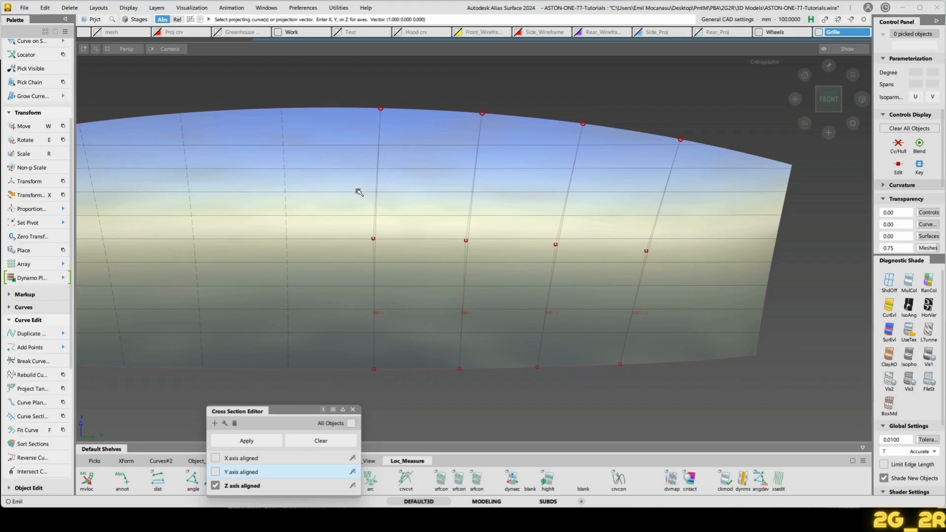
{"action": "left_click_drag", "start_coordinate": [359, 192], "coordinate": [777, 191]}
{"action": "key", "text": "space"}
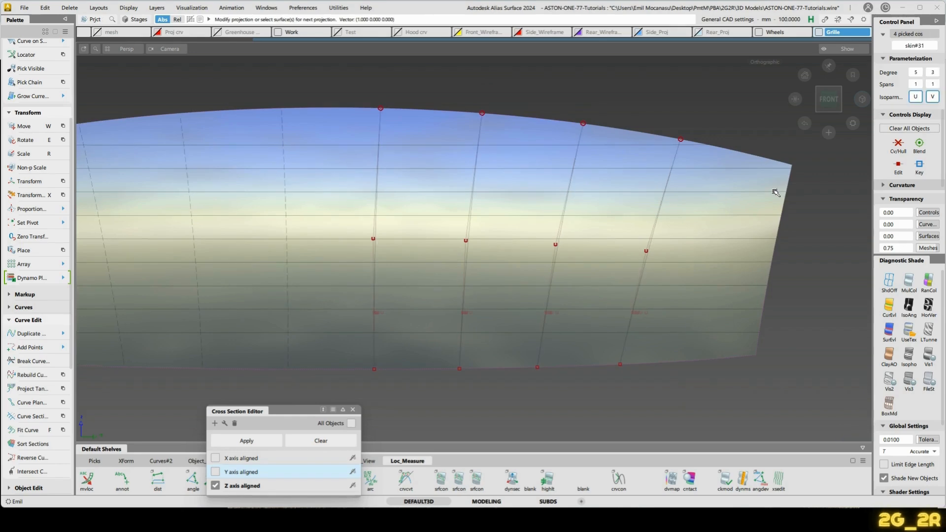
{"action": "left_click_drag", "start_coordinate": [663, 203], "coordinate": [539, 307], "text": "alt+shift"}
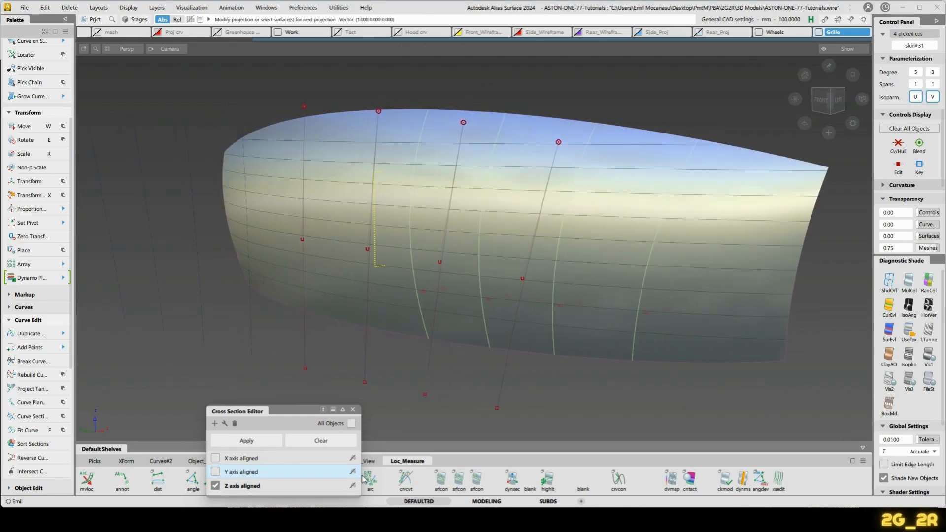
Close the Cross Section Editor and set the projection to create curves instead of curves on surface, using Match Original.
{"action": "left_click", "coordinate": [353, 409]}
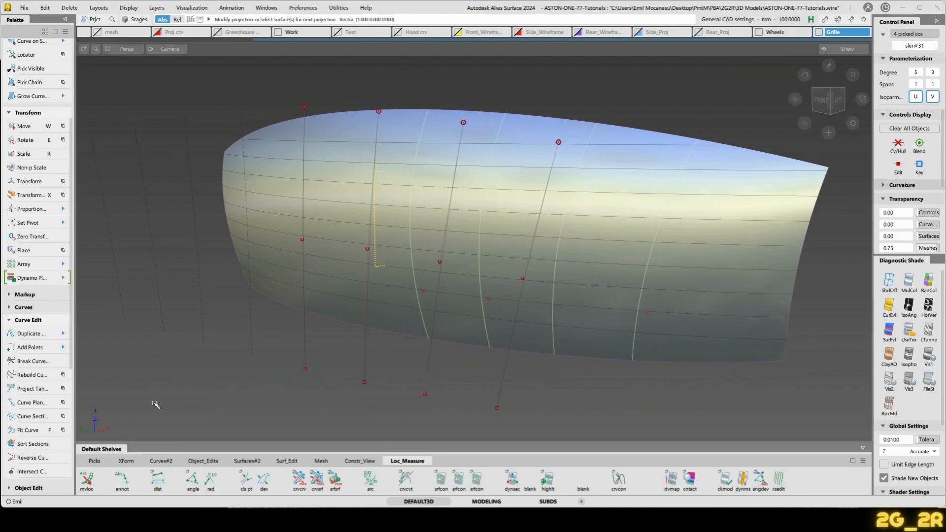
{"action": "left_click", "coordinate": [288, 462]}
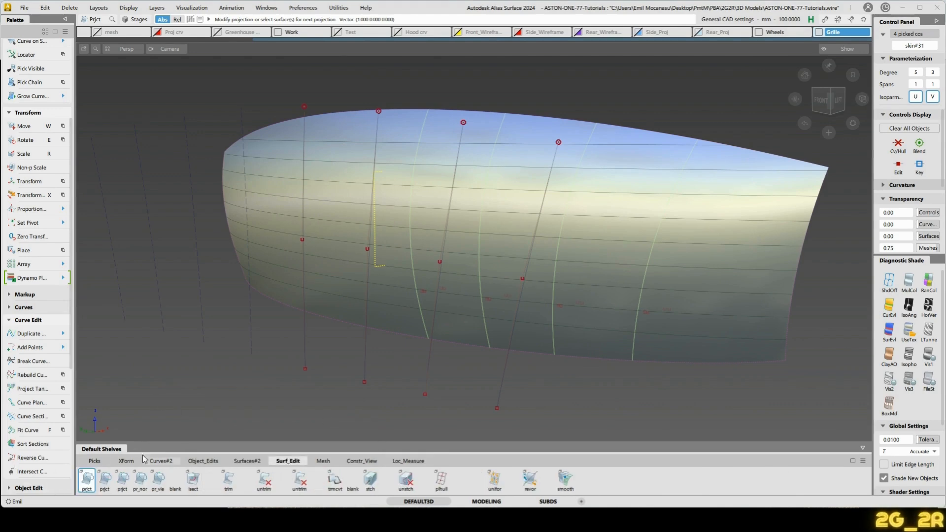
{"action": "double_click", "coordinate": [84, 474]}
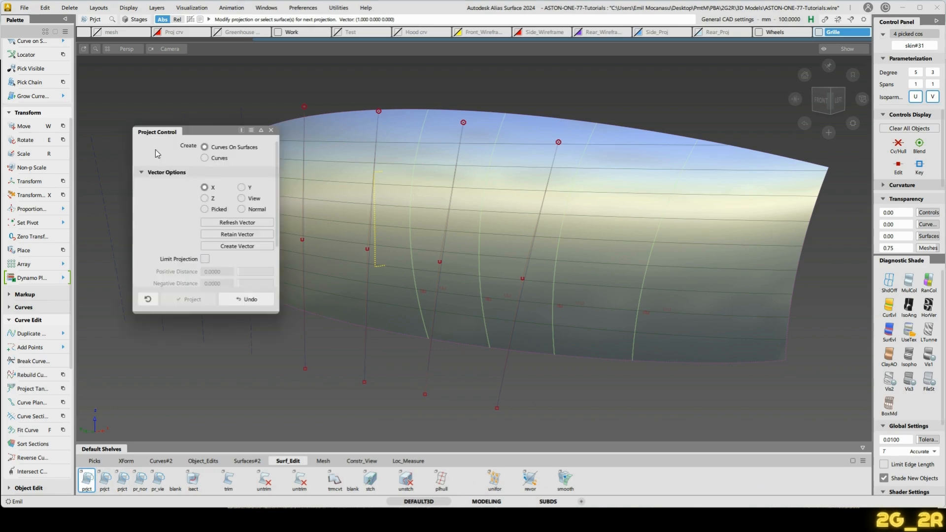
{"action": "left_click", "coordinate": [204, 158]}
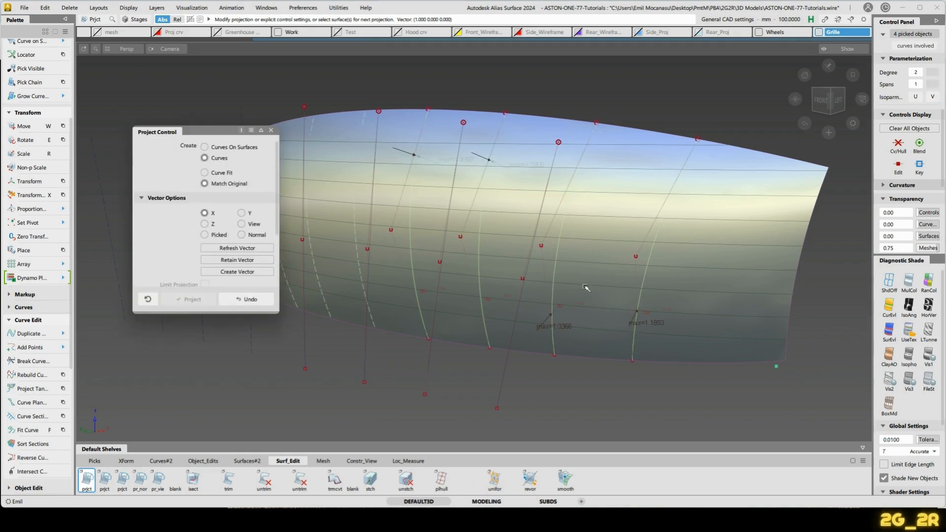
{"action": "left_click_drag", "start_coordinate": [587, 289], "coordinate": [419, 333], "text": "alt+shift"}
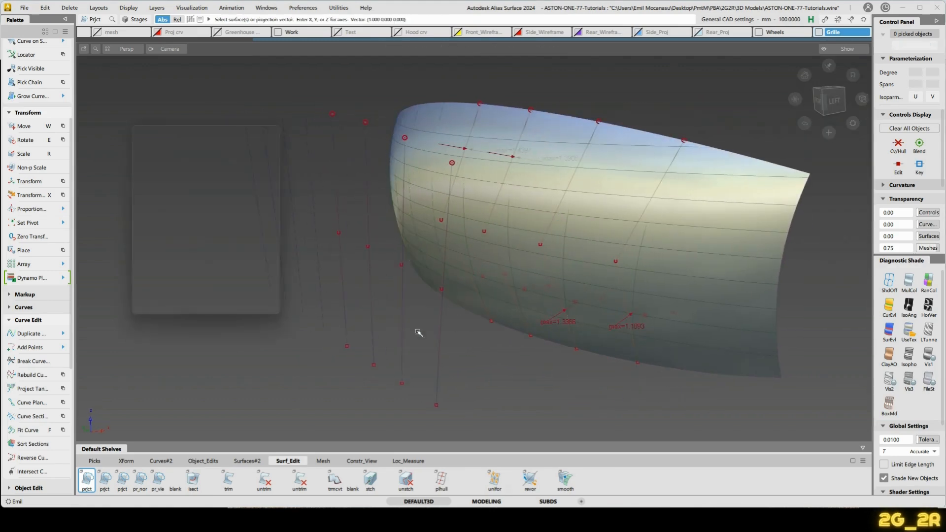
Pick the four flat source curves in front of the grille surface and raise their degree to 3.
{"action": "left_click_drag", "start_coordinate": [328, 338], "coordinate": [463, 386]}
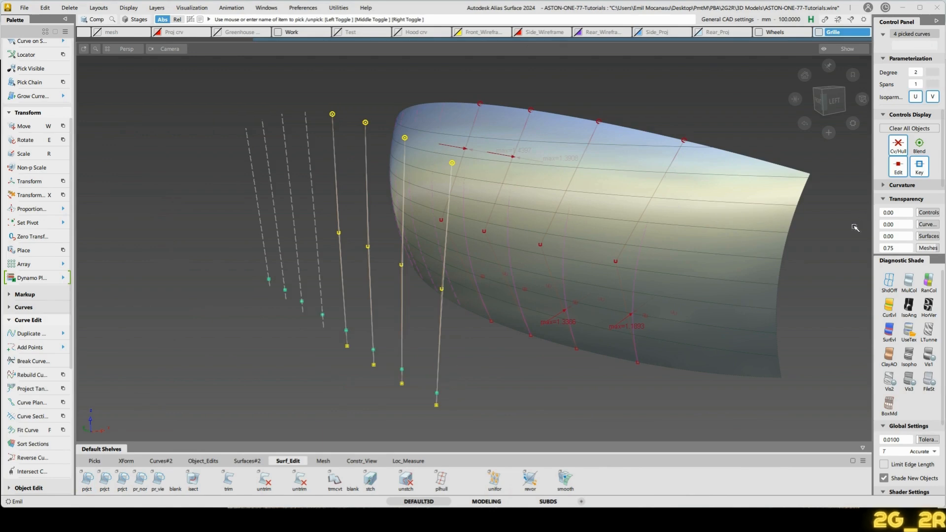
{"action": "left_click", "coordinate": [916, 72]}
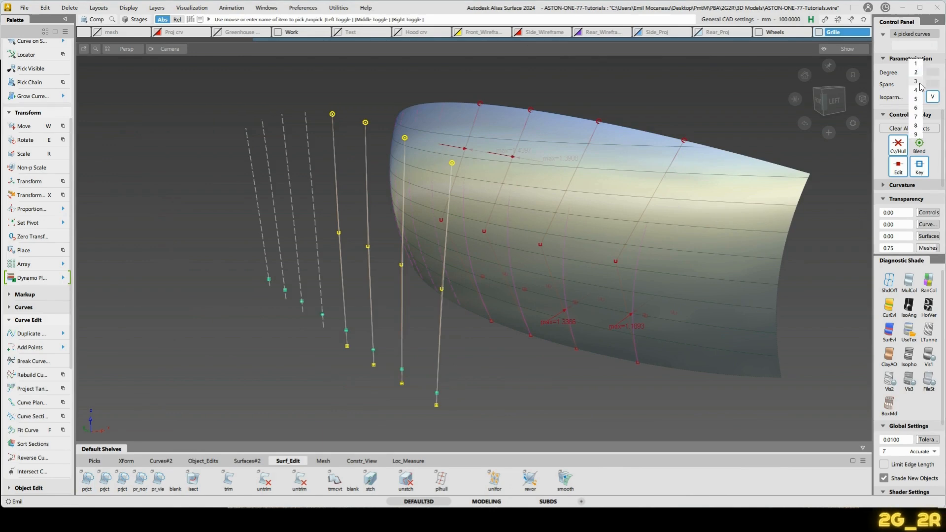
{"action": "left_click", "coordinate": [918, 82]}
{"action": "key", "text": "space"}
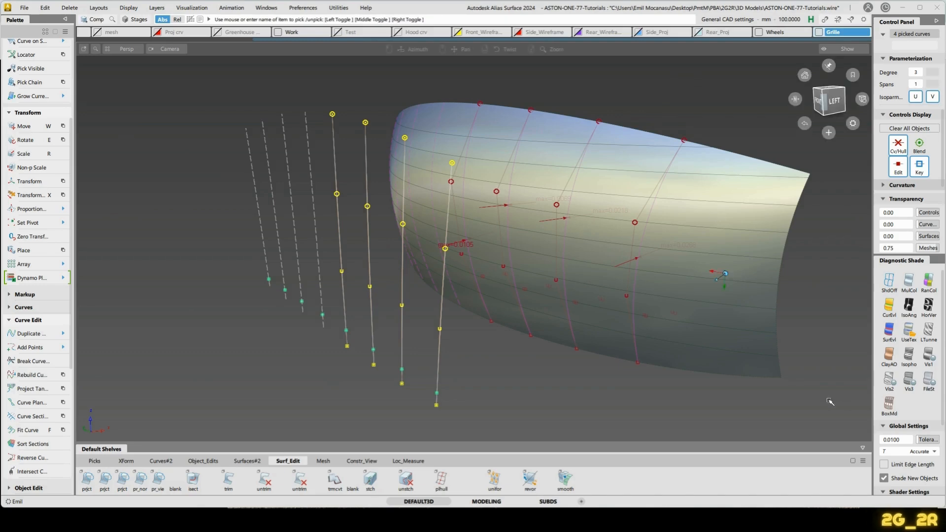
{"action": "left_click_drag", "start_coordinate": [830, 401], "coordinate": [742, 239], "text": "alt+shift"}
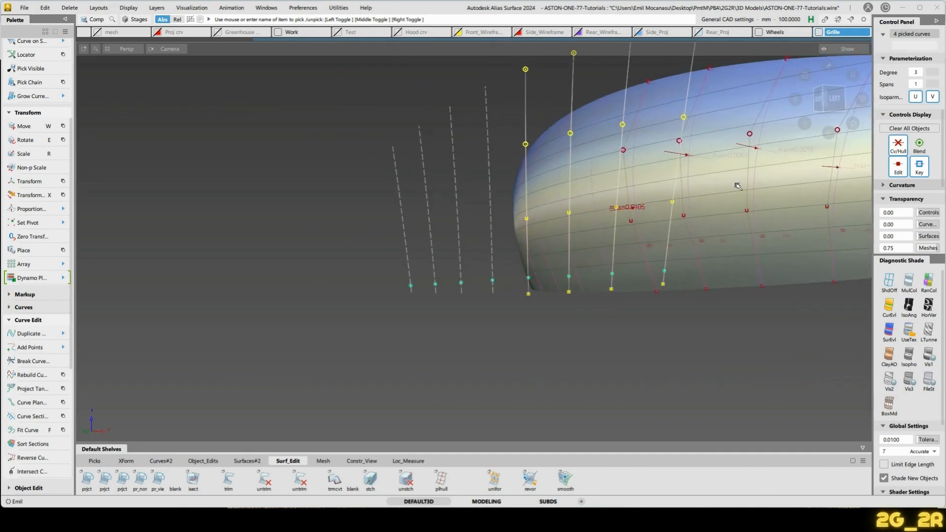
Template the four flat source curves and the curved grille surface, leaving the projected curves active.
{"action": "left_click", "coordinate": [732, 186]}
{"action": "middle_click_drag", "start_coordinate": [730, 184], "coordinate": [512, 205], "text": "alt+shift"}
{"action": "left_click_drag", "start_coordinate": [512, 206], "coordinate": [504, 213], "text": "alt+shift"}
{"action": "left_click_drag", "start_coordinate": [383, 376], "coordinate": [379, 290], "text": "ctrl+shift"}
{"action": "left_click_drag", "start_coordinate": [366, 331], "coordinate": [382, 333], "text": "ctrl+shift"}
{"action": "left_click_drag", "start_coordinate": [307, 213], "coordinate": [412, 365]}
{"action": "left_click_drag", "start_coordinate": [363, 346], "coordinate": [428, 332], "text": "ctrl+shift"}
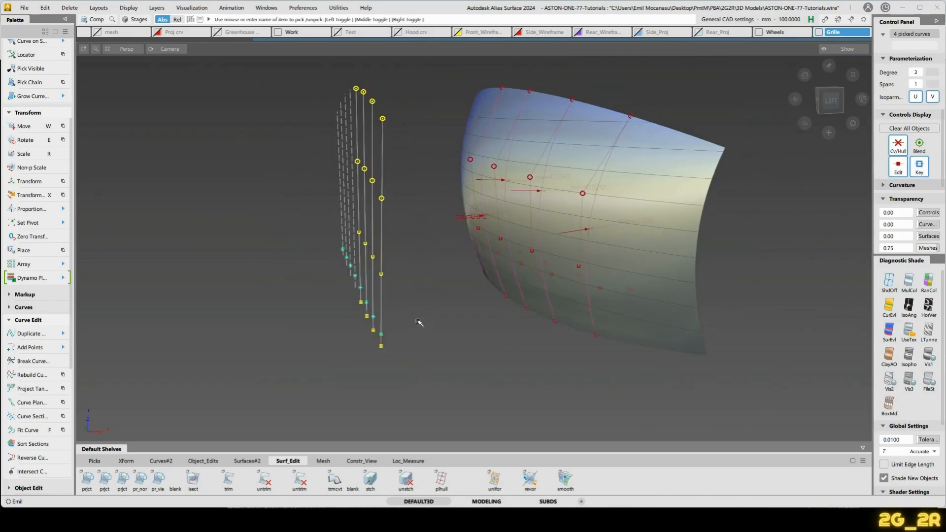
{"action": "key", "text": "Delete"}
{"action": "left_click", "coordinate": [649, 348]}
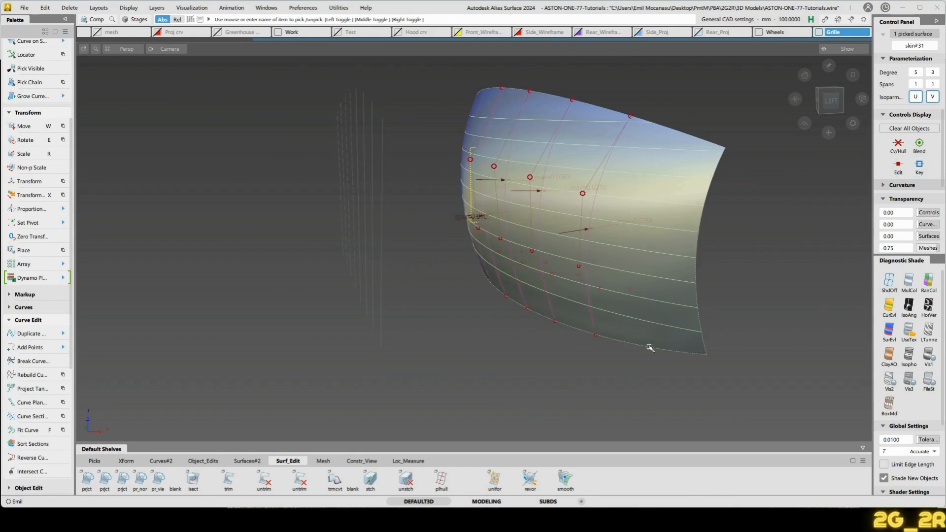
{"action": "key", "text": "Delete"}
Use the Profile tool to sweep the outermost vertical bar's profile along its projected curve.
{"action": "left_click_drag", "start_coordinate": [563, 311], "coordinate": [592, 334], "text": "alt+shift"}
{"action": "right_click_drag", "start_coordinate": [608, 356], "coordinate": [659, 334], "text": "alt+shift"}
{"action": "middle_click_drag", "start_coordinate": [659, 334], "coordinate": [703, 304], "text": "alt+shift"}
{"action": "key", "text": "p"}
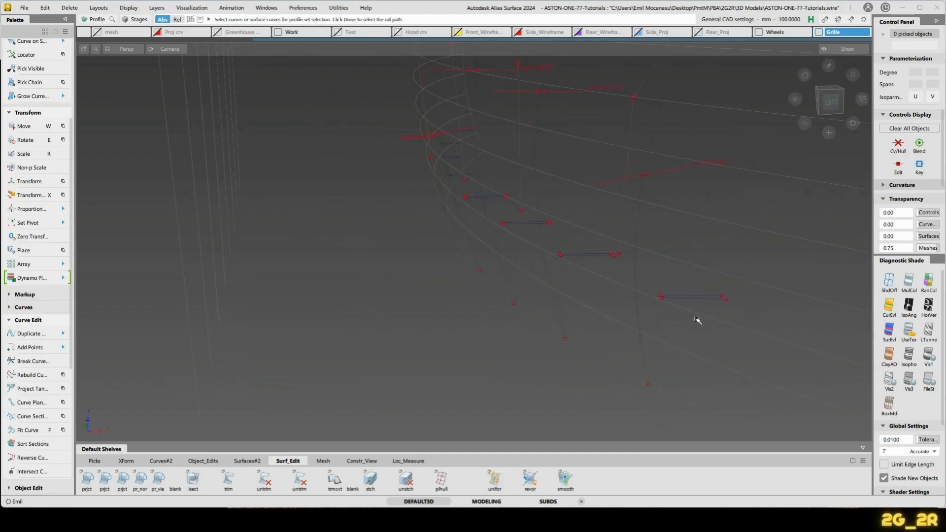
{"action": "left_click", "coordinate": [680, 304]}
{"action": "key", "text": "space"}
{"action": "key", "text": "space"}
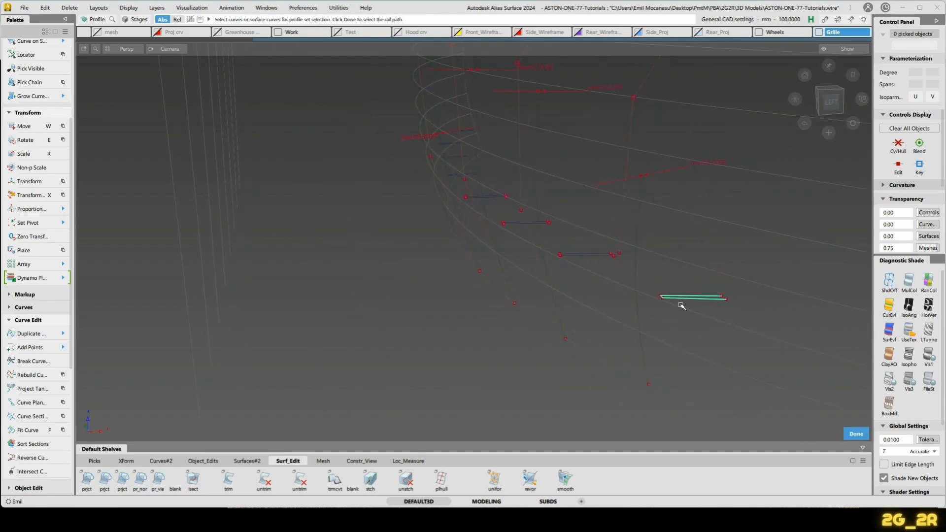
{"action": "left_click", "coordinate": [643, 345]}
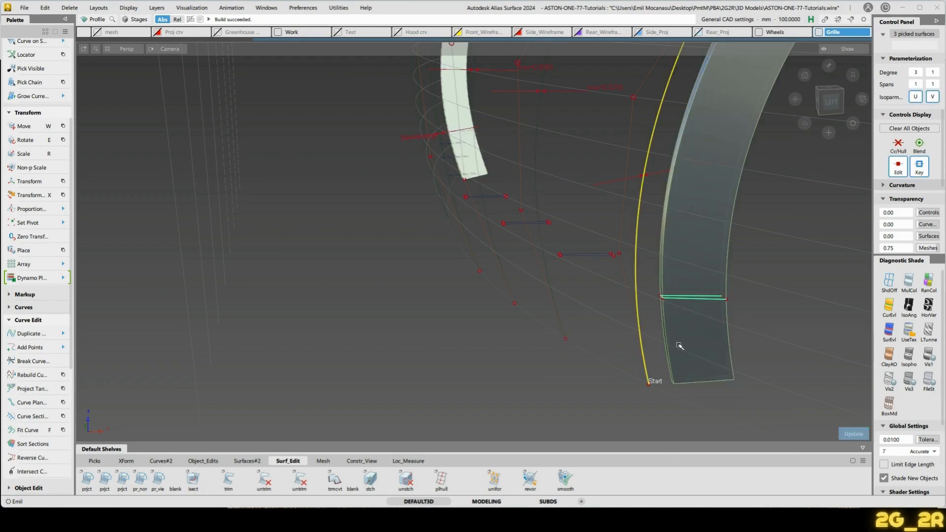
Sweep the profiles of the next two vertical bars inward along their own projected curves.
{"action": "left_click", "coordinate": [559, 253]}
{"action": "key", "text": "space"}
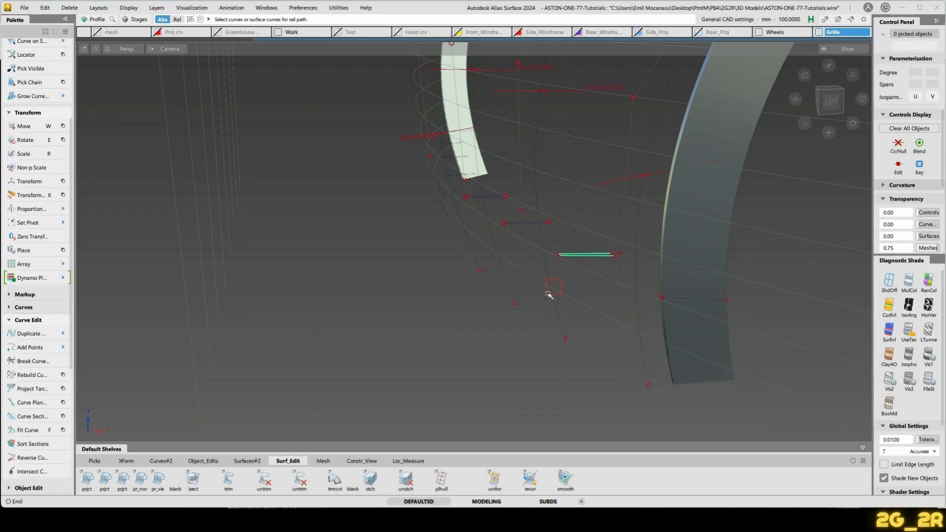
{"action": "left_click", "coordinate": [523, 254]}
{"action": "left_click", "coordinate": [502, 220]}
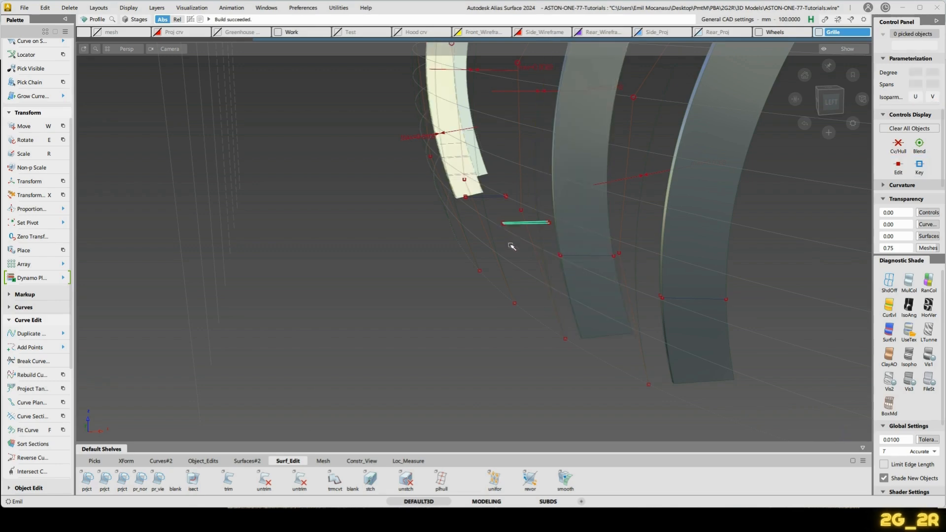
{"action": "key", "text": "space"}
{"action": "left_click", "coordinate": [490, 268]}
{"action": "key", "text": "space"}
Sweep the innermost vertical bar's profile along its projected curve.
{"action": "left_click_drag", "start_coordinate": [457, 227], "coordinate": [518, 242], "text": "alt+shift"}
{"action": "left_click", "coordinate": [432, 186]}
{"action": "key", "text": "space"}
{"action": "left_click", "coordinate": [388, 227]}
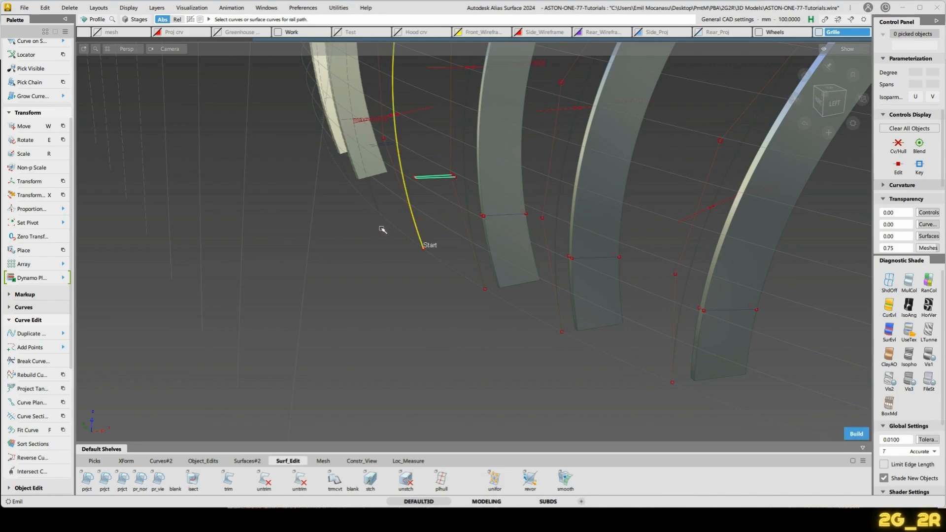
{"action": "key", "text": "space"}
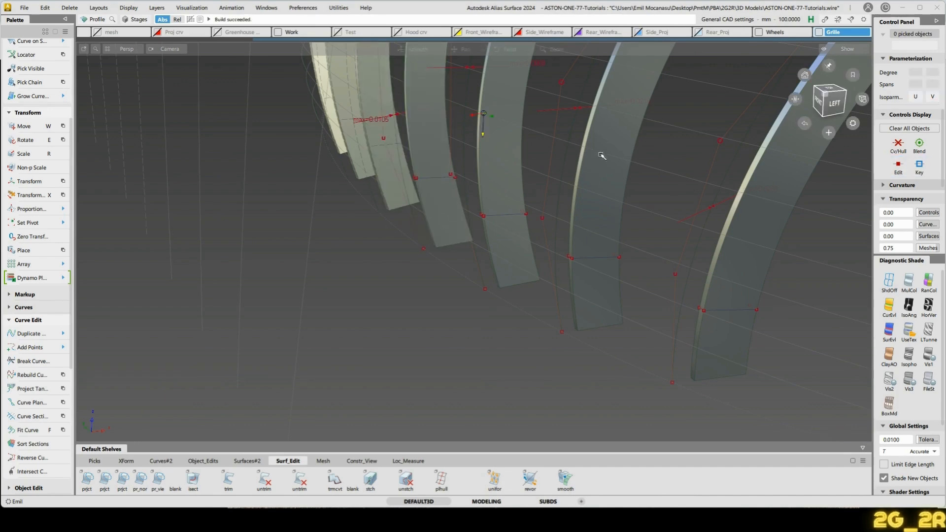
Pick the grille's guide curves together with the vertical bars and create a new layer from the selection.
{"action": "left_click", "coordinate": [608, 138], "text": "alt+shift"}
{"action": "right_click_drag", "start_coordinate": [632, 115], "coordinate": [592, 163], "text": "alt+shift"}
{"action": "left_click_drag", "start_coordinate": [591, 163], "coordinate": [504, 195], "text": "alt+shift"}
{"action": "right_click_drag", "start_coordinate": [504, 195], "coordinate": [434, 212], "text": "alt+shift"}
{"action": "middle_click_drag", "start_coordinate": [508, 237], "coordinate": [509, 279], "text": "alt+shift"}
{"action": "right_click_drag", "start_coordinate": [509, 279], "coordinate": [673, 336], "text": "alt+shift"}
{"action": "left_click_drag", "start_coordinate": [522, 211], "coordinate": [591, 273], "text": "ctrl+shift"}
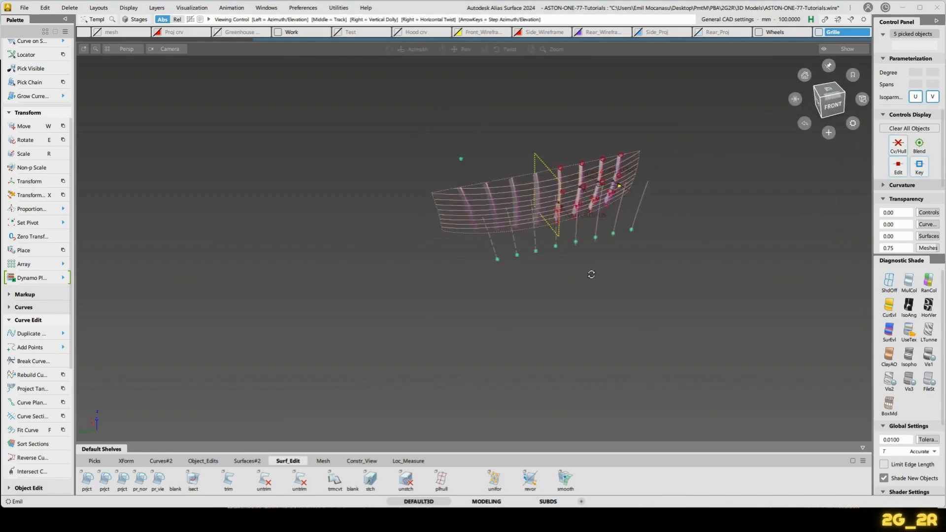
{"action": "left_click_drag", "start_coordinate": [507, 340], "coordinate": [516, 226], "text": "ctrl+shift"}
{"action": "left_click_drag", "start_coordinate": [394, 116], "coordinate": [761, 308]}
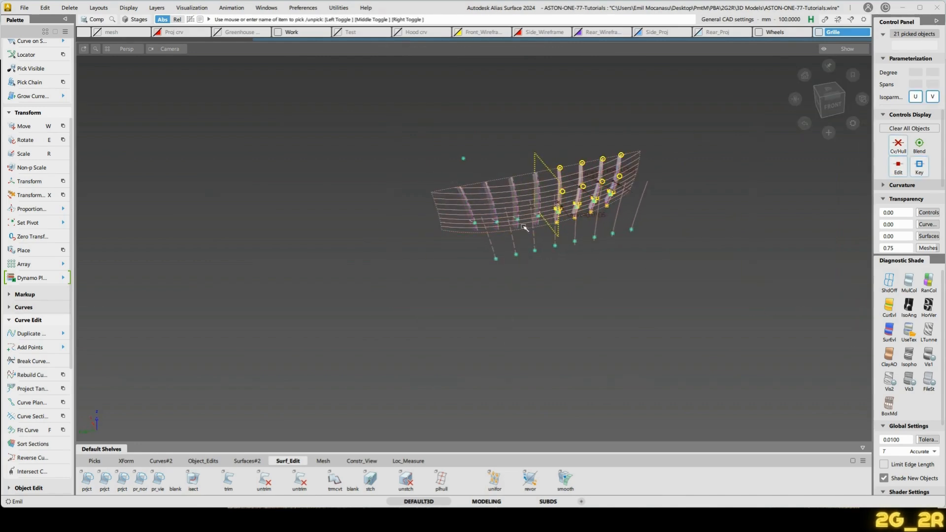
{"action": "key", "text": "ctrl+l"}
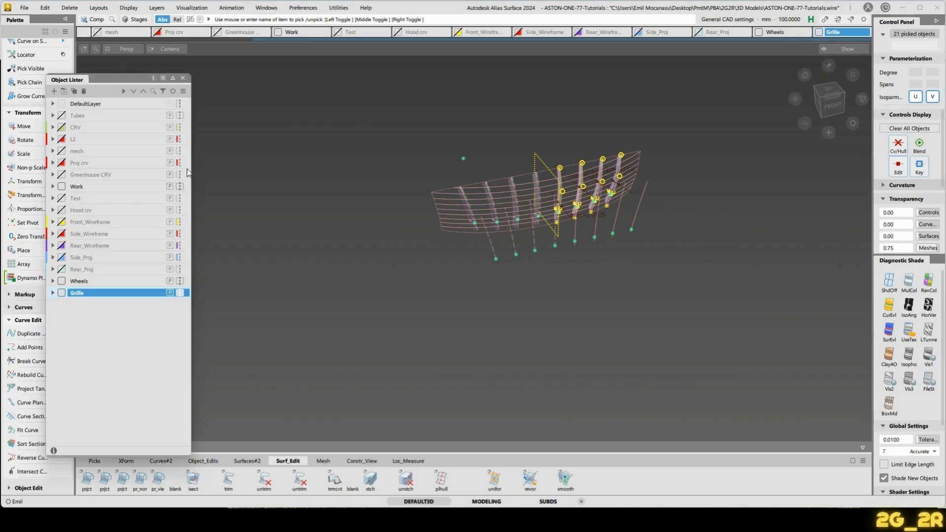
{"action": "right_click", "coordinate": [79, 290]}
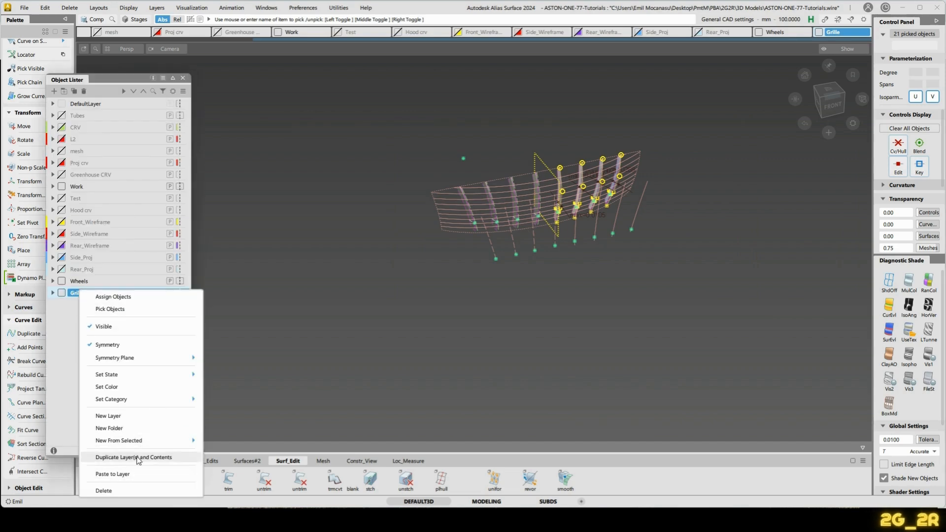
{"action": "mouse_move", "coordinate": [151, 440]}
{"action": "left_click", "coordinate": [232, 438]}
Rename the new layer as Grille_C RV and hide it.
{"action": "double_click", "coordinate": [92, 305]}
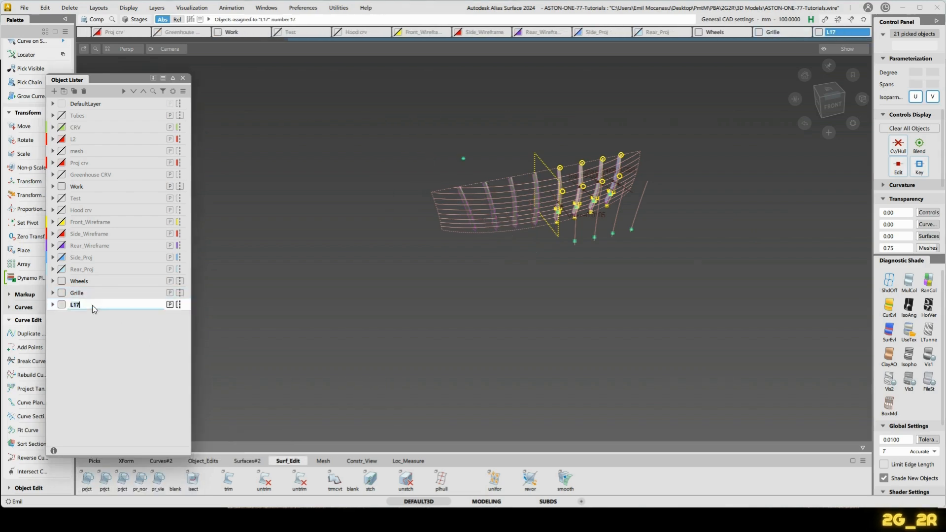
{"action": "type", "text": "Gri"}
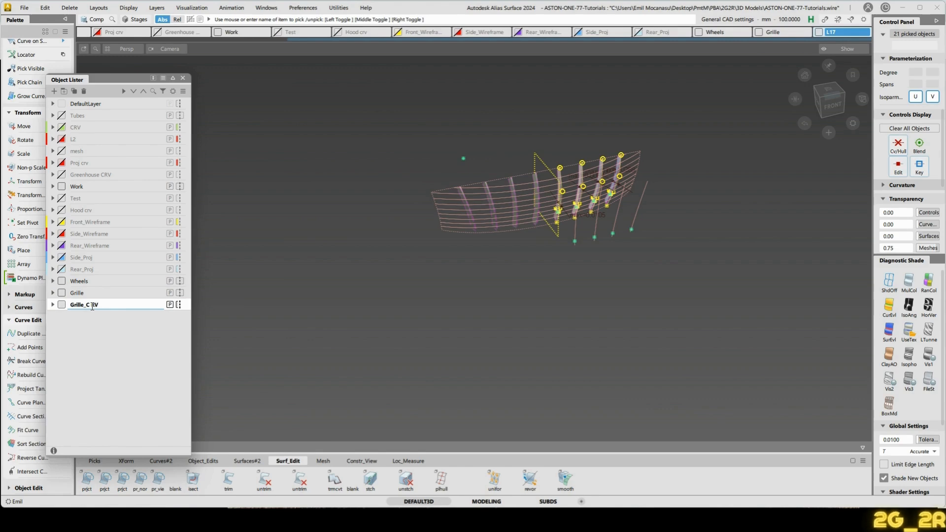
{"action": "type", "text": "lle_C RV"}
{"action": "key", "text": "Return"}
{"action": "left_click", "coordinate": [57, 304]}
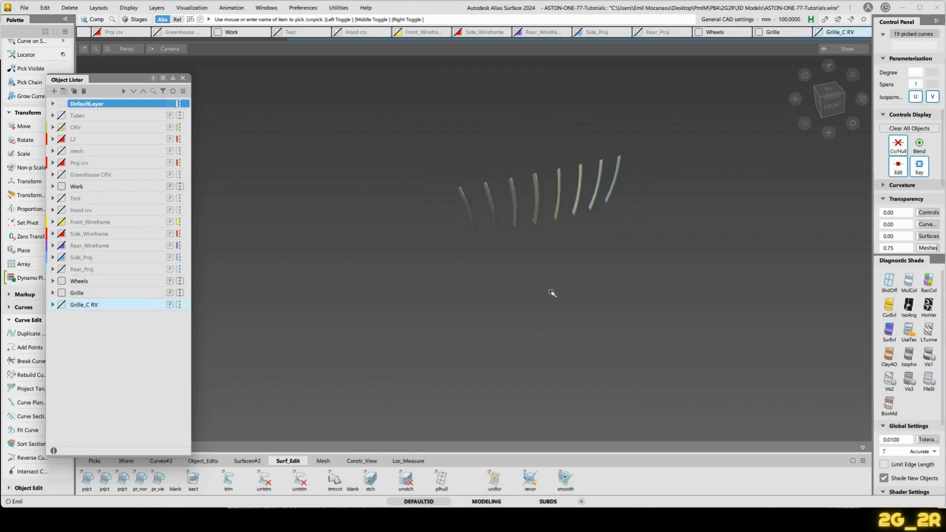
Pick all the vertical bar surfaces and assign them to the Grille layer.
{"action": "left_click_drag", "start_coordinate": [441, 155], "coordinate": [724, 266]}
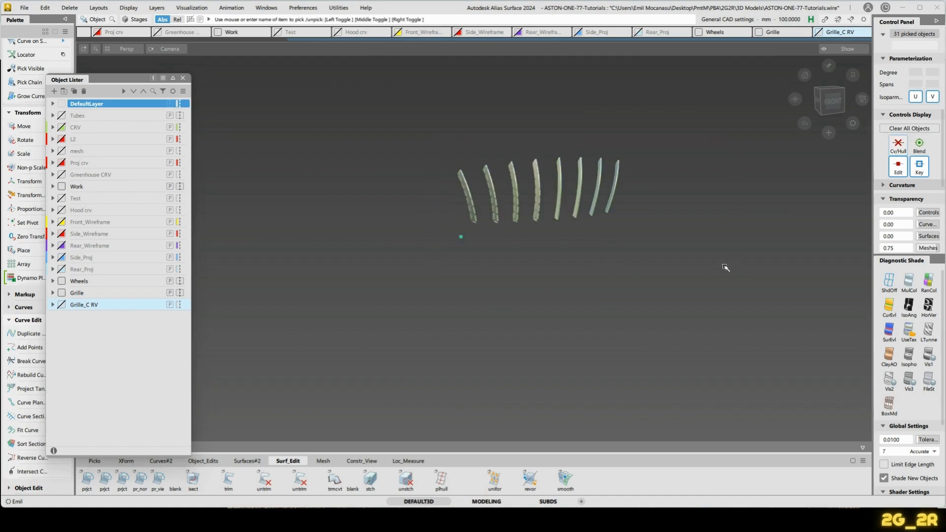
{"action": "right_click", "coordinate": [86, 295]}
{"action": "left_click", "coordinate": [117, 298]}
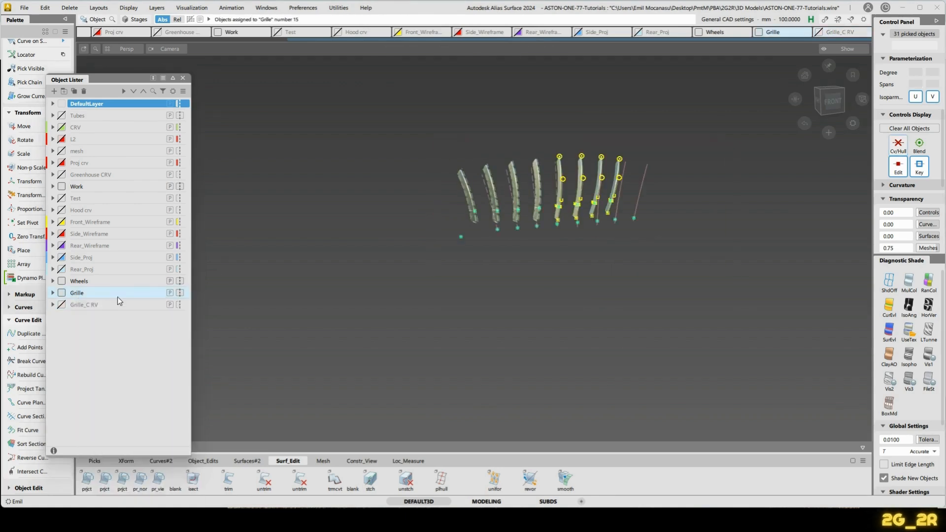
Move the remaining templated bar curves to the Grille_C RV layer and check both grille layers by toggling their visibility.
{"action": "left_click_drag", "start_coordinate": [449, 228], "coordinate": [595, 167], "text": "alt+shift"}
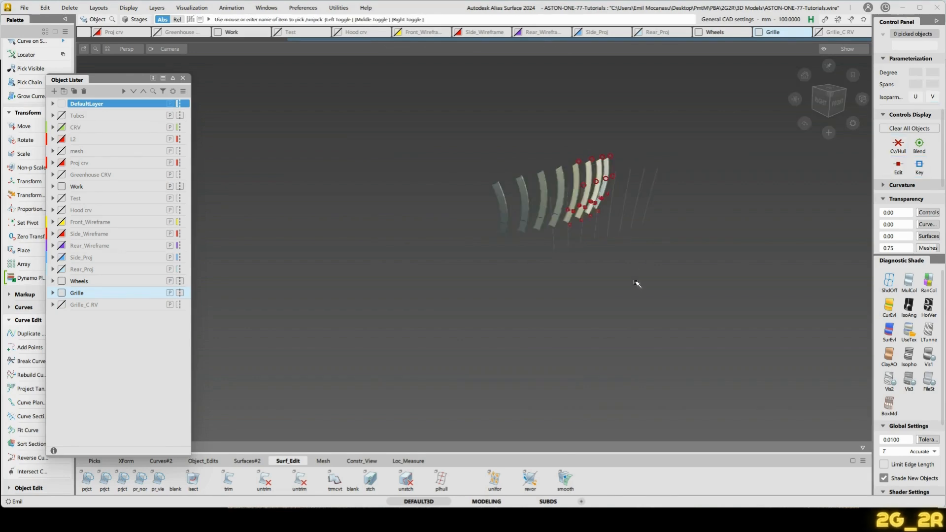
{"action": "left_click_drag", "start_coordinate": [581, 321], "coordinate": [580, 227], "text": "ctrl+shift"}
{"action": "left_click_drag", "start_coordinate": [431, 95], "coordinate": [721, 332]}
{"action": "left_click_drag", "start_coordinate": [577, 293], "coordinate": [567, 262], "text": "ctrl+shift"}
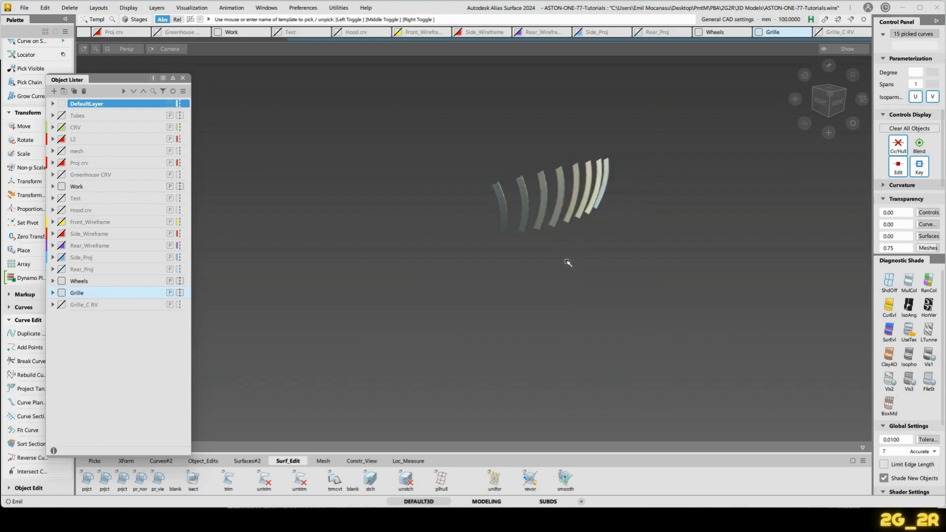
{"action": "left_click", "coordinate": [60, 307]}
{"action": "left_click", "coordinate": [60, 307]}
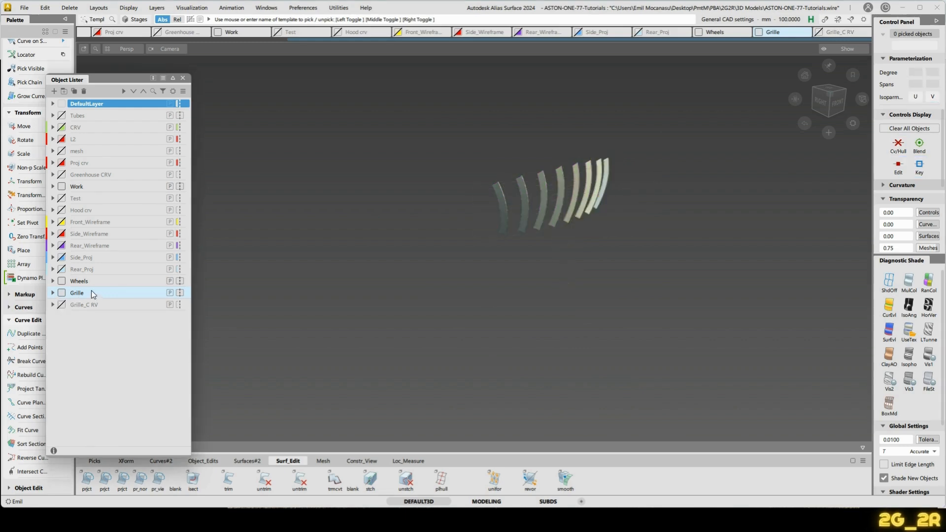
{"action": "left_click", "coordinate": [61, 293]}
{"action": "left_click", "coordinate": [61, 293]}
Bring the whole car body back into view and examine the grille bars from the front.
{"action": "right_click_drag", "start_coordinate": [590, 263], "coordinate": [627, 271], "text": "ctrl+shift"}
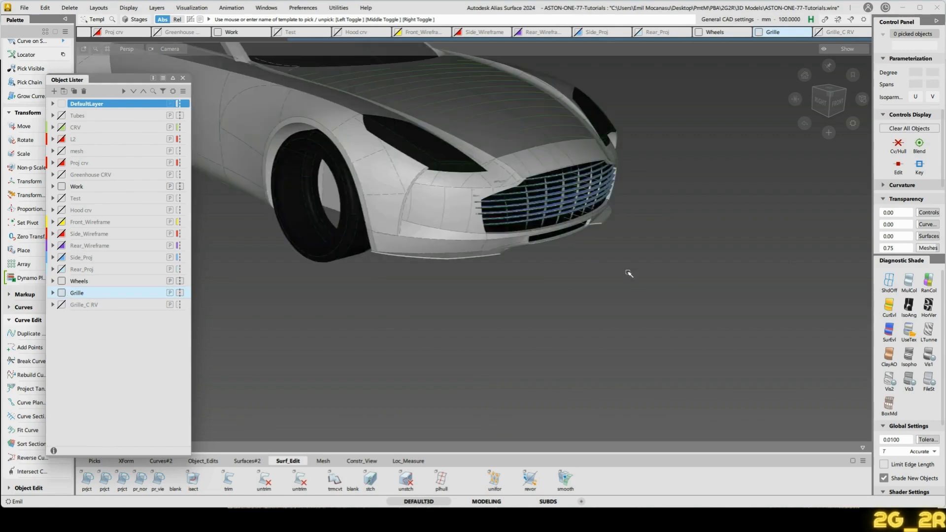
{"action": "left_click_drag", "start_coordinate": [629, 274], "coordinate": [592, 269], "text": "ctrl+shift"}
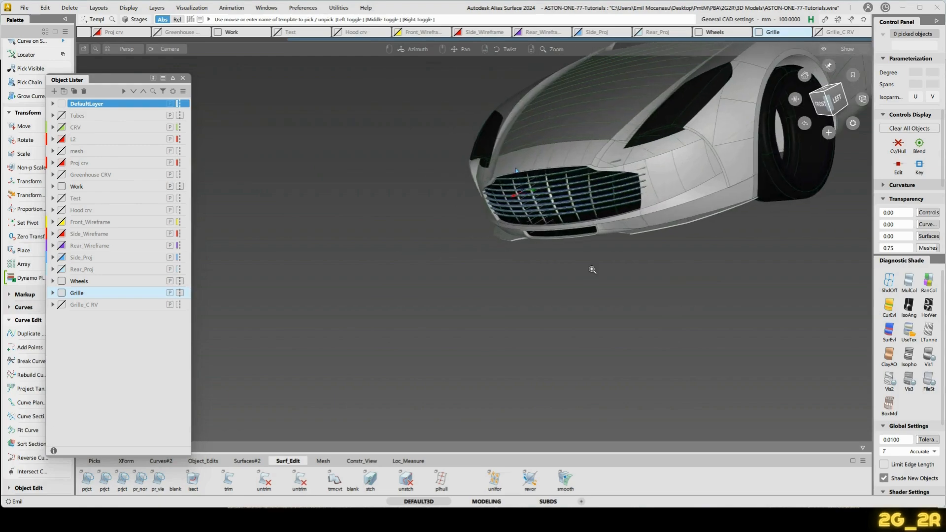
{"action": "middle_click_drag", "start_coordinate": [592, 269], "coordinate": [551, 306], "text": "alt+shift"}
{"action": "right_click_drag", "start_coordinate": [551, 307], "coordinate": [608, 238], "text": "alt+shift"}
{"action": "left_click_drag", "start_coordinate": [488, 247], "coordinate": [489, 309], "text": "alt+shift"}
{"action": "middle_click_drag", "start_coordinate": [357, 319], "coordinate": [720, 306], "text": "alt+shift"}
Pick the three dark surfaces behind the grille bars and hide them.
{"action": "left_click", "coordinate": [525, 312], "text": "alt+shift"}
{"action": "mouse_move", "coordinate": [567, 375]}
{"action": "left_mouse_down", "text": "alt+shift"}
{"action": "mouse_move", "coordinate": [446, 310]}
{"action": "mouse_move", "coordinate": [596, 334]}
{"action": "mouse_move", "coordinate": [635, 313]}
{"action": "mouse_move", "coordinate": [585, 226]}
{"action": "mouse_move", "coordinate": [432, 344]}
{"action": "mouse_move", "coordinate": [530, 345]}
{"action": "left_mouse_up", "text": "alt+shift"}
{"action": "left_click", "coordinate": [483, 342]}
{"action": "left_click", "coordinate": [563, 345]}
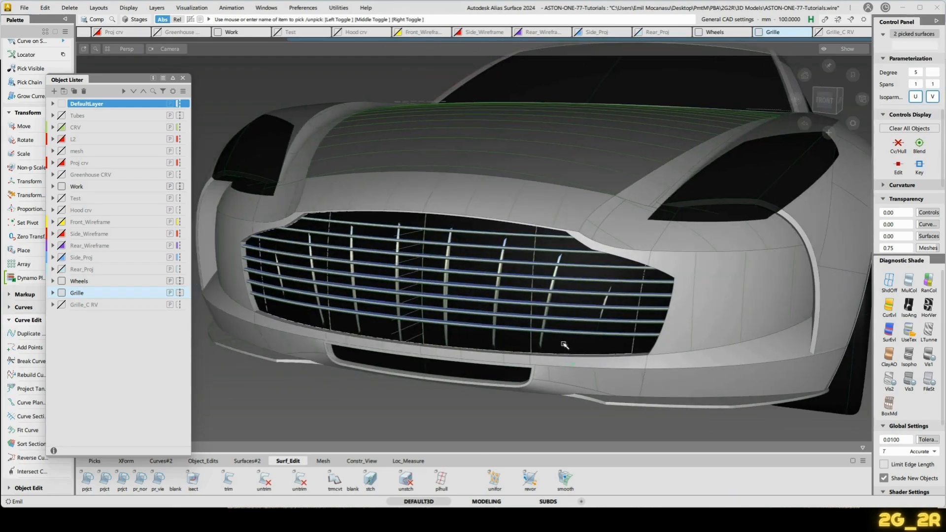
{"action": "left_click", "coordinate": [644, 351]}
{"action": "left_click_drag", "start_coordinate": [644, 352], "coordinate": [363, 337], "text": "alt+shift"}
{"action": "left_click_drag", "start_coordinate": [505, 356], "coordinate": [697, 305], "text": "alt+shift"}
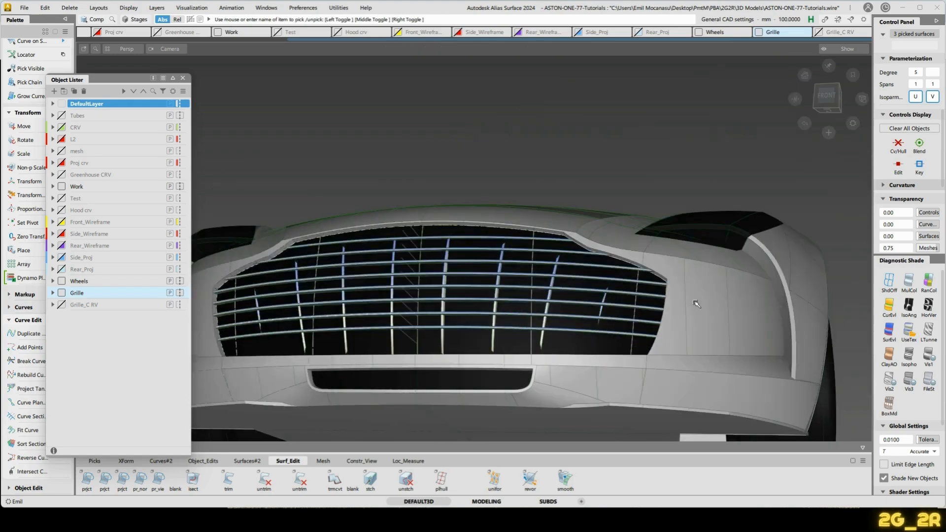
{"action": "key", "text": "Delete"}
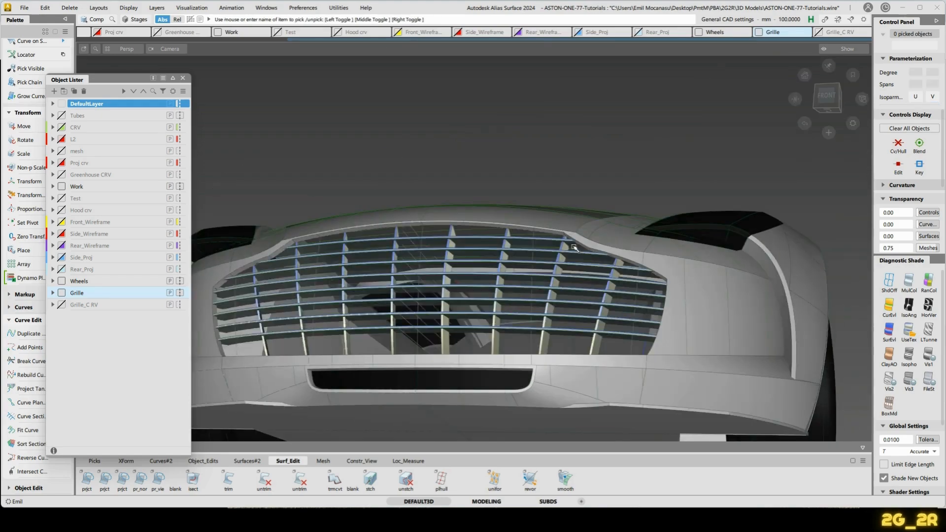
Make the Grille_C RV layer visible again.
{"action": "left_click_drag", "start_coordinate": [575, 248], "coordinate": [522, 314], "text": "alt+shift"}
{"action": "left_click", "coordinate": [62, 305]}
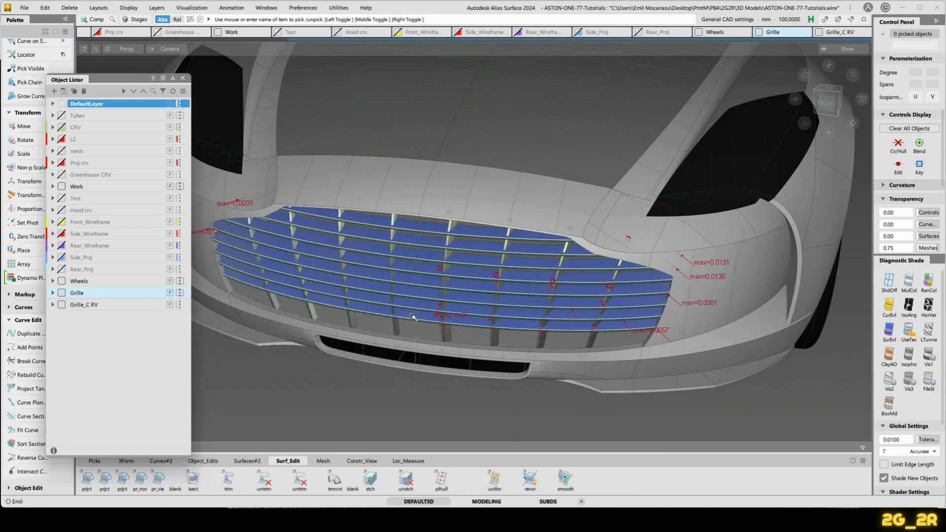
{"action": "left_click_drag", "start_coordinate": [413, 317], "coordinate": [427, 318], "text": "alt+shift"}
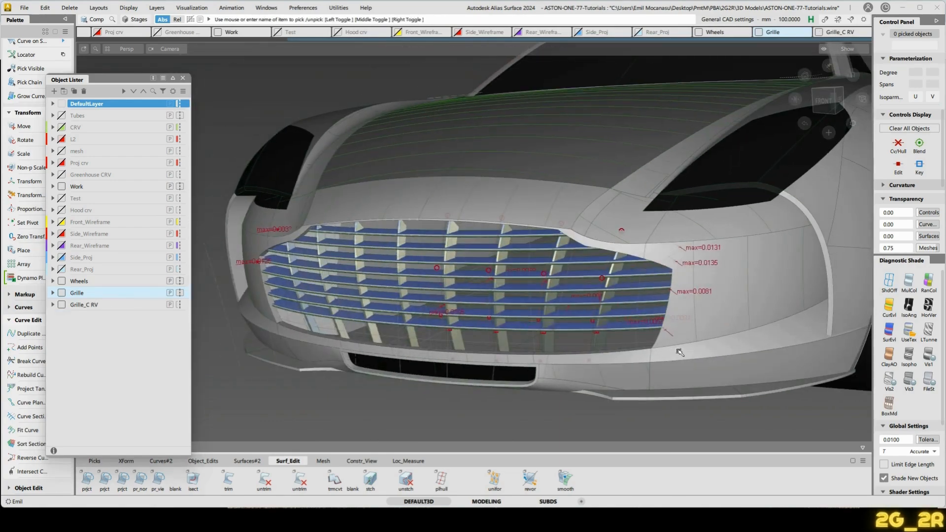
Pick the templated curved grille surface, isolate it and turn off its template state.
{"action": "left_click_drag", "start_coordinate": [656, 340], "coordinate": [691, 345], "text": "ctrl+shift"}
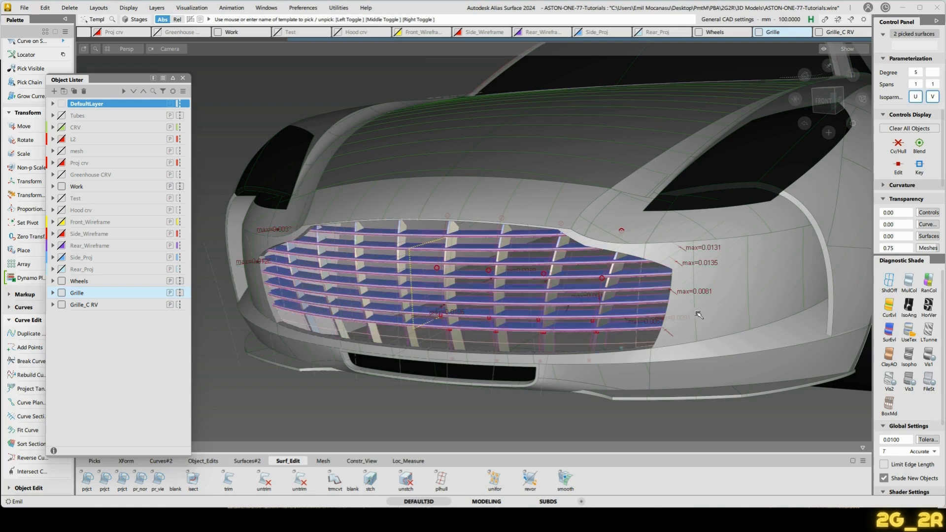
{"action": "key", "text": "alt+m"}
{"action": "mouse_move", "coordinate": [432, 300]}
{"action": "left_mouse_down", "text": "alt+shift"}
{"action": "mouse_move", "coordinate": [470, 328]}
{"action": "mouse_move", "coordinate": [476, 312]}
{"action": "left_mouse_up", "text": "alt+shift"}
{"action": "key", "text": "Delete"}
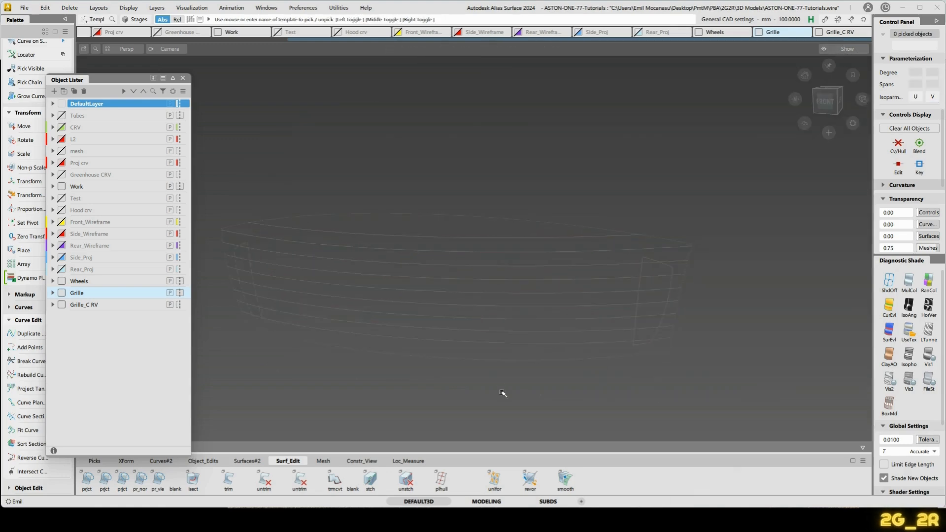
{"action": "left_click", "coordinate": [519, 316]}
{"action": "key", "text": "alt+m"}
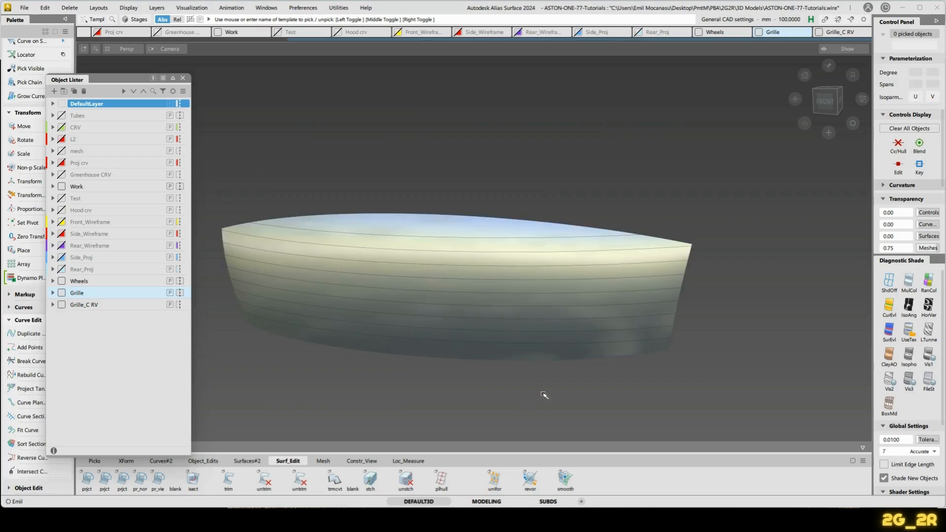
Try to offset the curved grille surface by 25 mm with the copying of curves on surfaces turned off.
{"action": "left_click", "coordinate": [182, 78]}
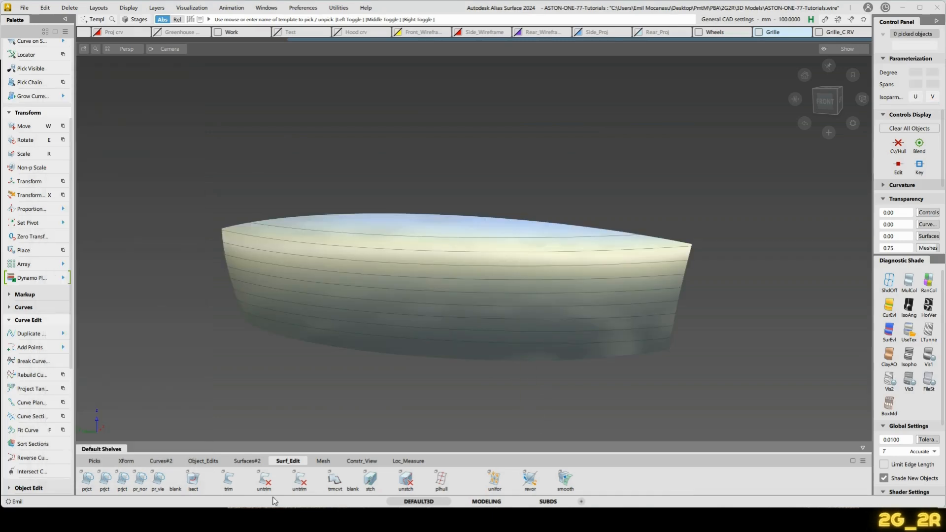
{"action": "left_click", "coordinate": [204, 461]}
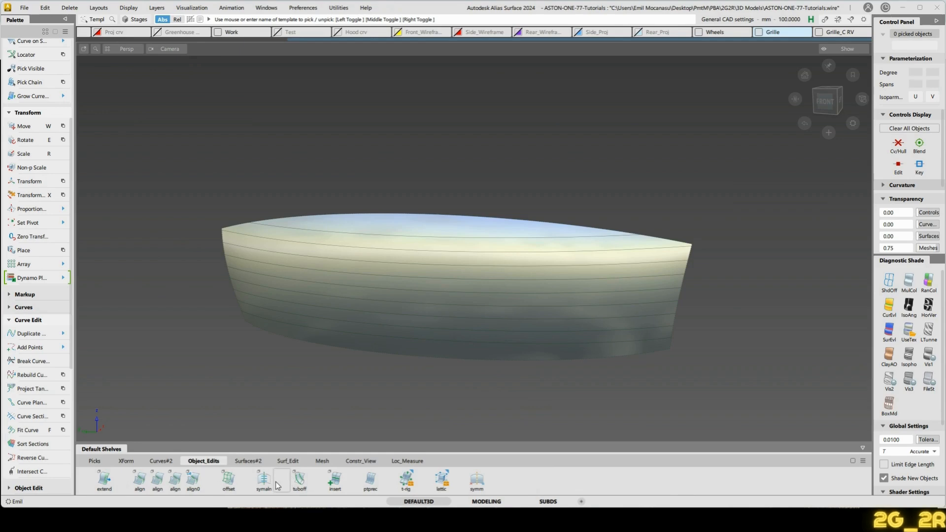
{"action": "left_click", "coordinate": [229, 479]}
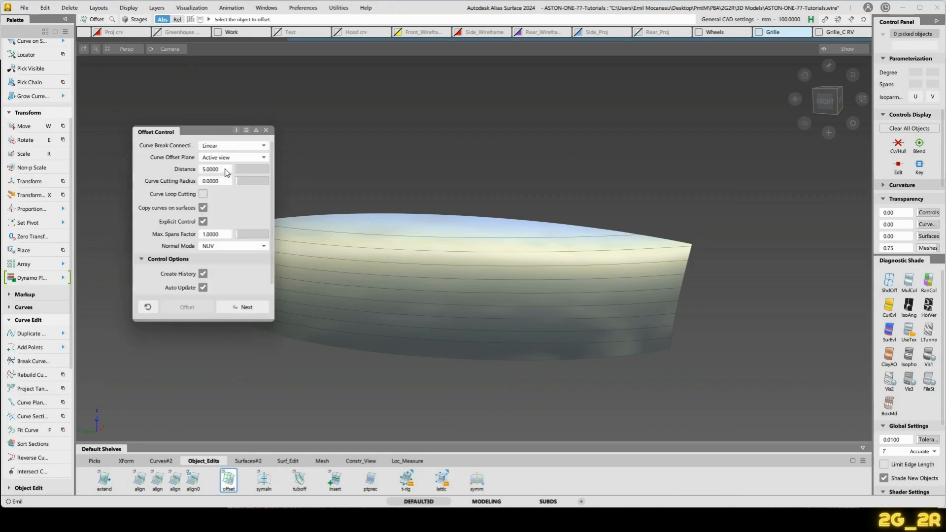
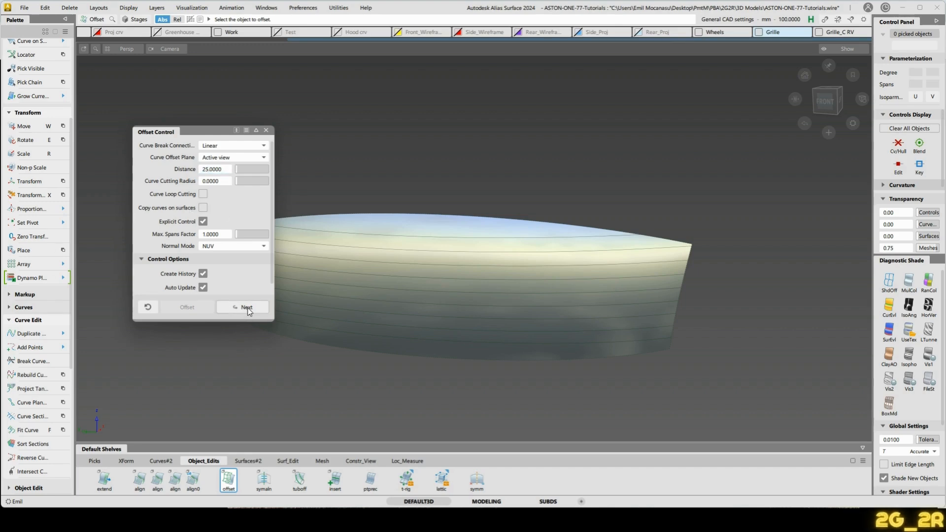
{"action": "left_click", "coordinate": [422, 281]}
{"action": "left_click_drag", "start_coordinate": [423, 281], "coordinate": [564, 263], "text": "alt+shift"}
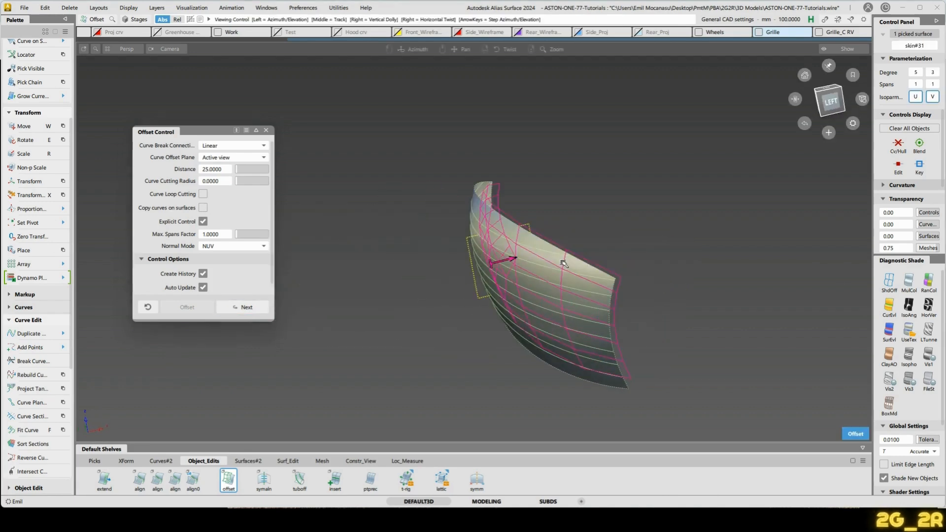
{"action": "left_click_drag", "start_coordinate": [450, 272], "coordinate": [564, 270], "text": "alt+shift"}
{"action": "key", "text": "space"}
{"action": "left_click_drag", "start_coordinate": [492, 319], "coordinate": [542, 304], "text": "alt+shift"}
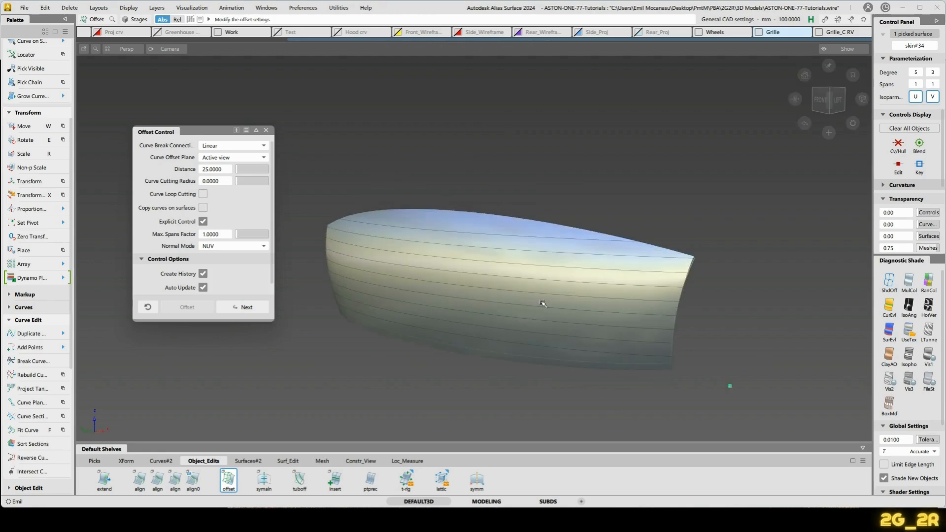
{"action": "key", "text": "ctrl+z"}
Remove the curved grille surface from view and bring back the full car to examine the grille.
{"action": "left_click_drag", "start_coordinate": [253, 261], "coordinate": [407, 232], "text": "ctrl+shift"}
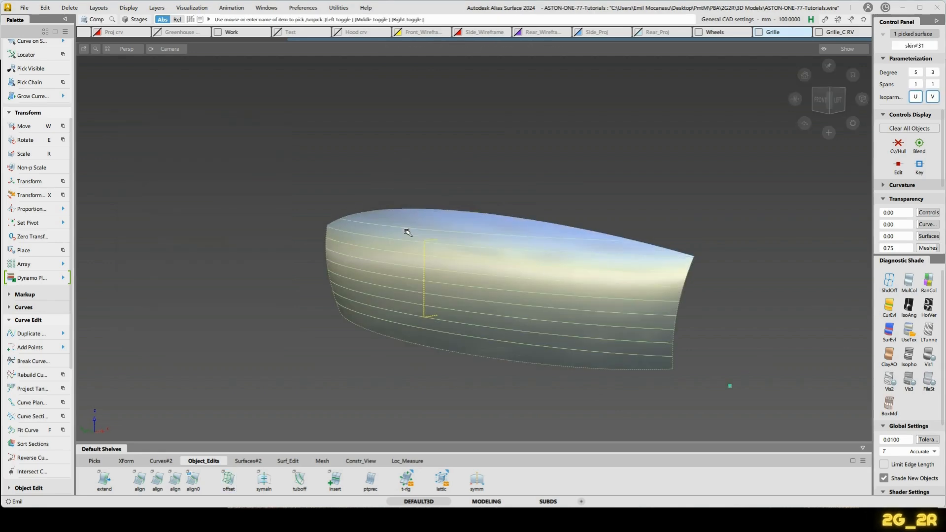
{"action": "key", "text": "Delete"}
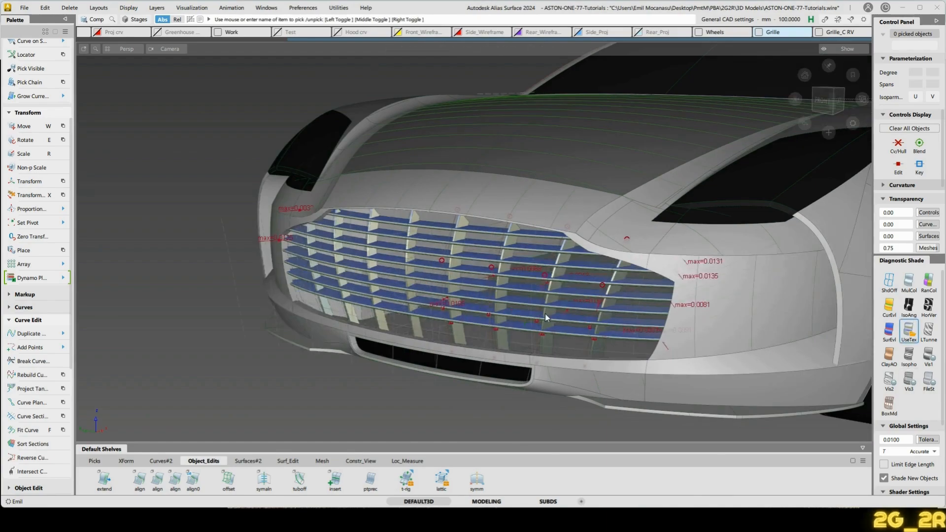
{"action": "left_click_drag", "start_coordinate": [545, 318], "coordinate": [577, 350], "text": "alt+shift"}
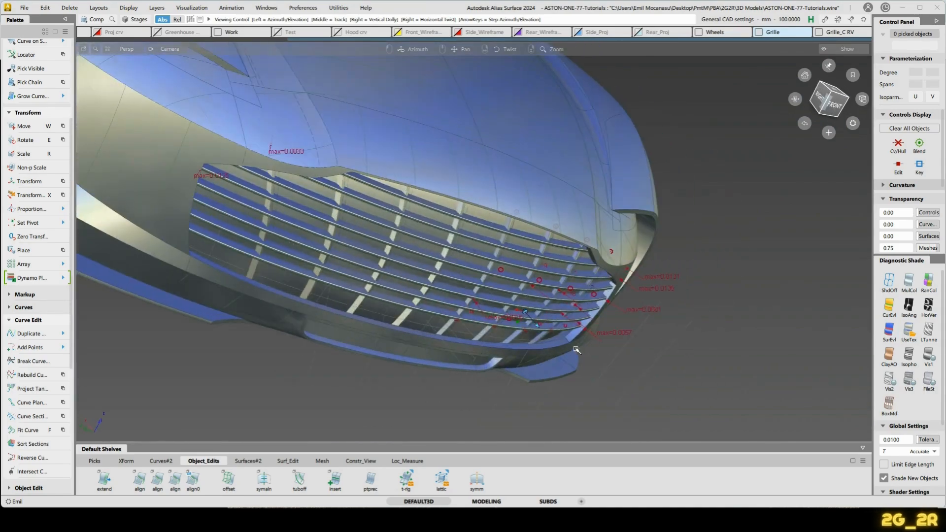
{"action": "left_click_drag", "start_coordinate": [682, 375], "coordinate": [599, 300], "text": "alt+shift"}
Hide the Grille_C RV layer and apply the Vis1 diagnostic shade to the car.
{"action": "key", "text": "o"}
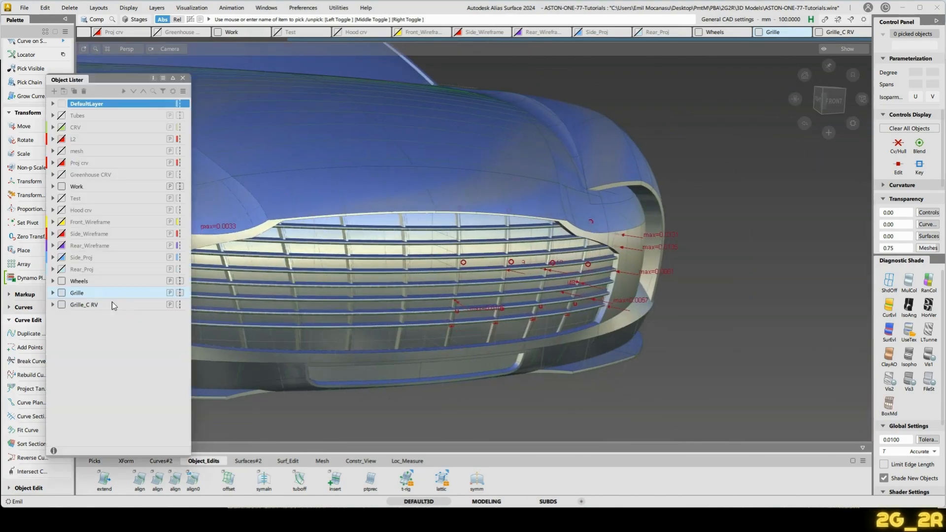
{"action": "left_click", "coordinate": [61, 305]}
{"action": "left_click_drag", "start_coordinate": [548, 274], "coordinate": [384, 268], "text": "alt+shift"}
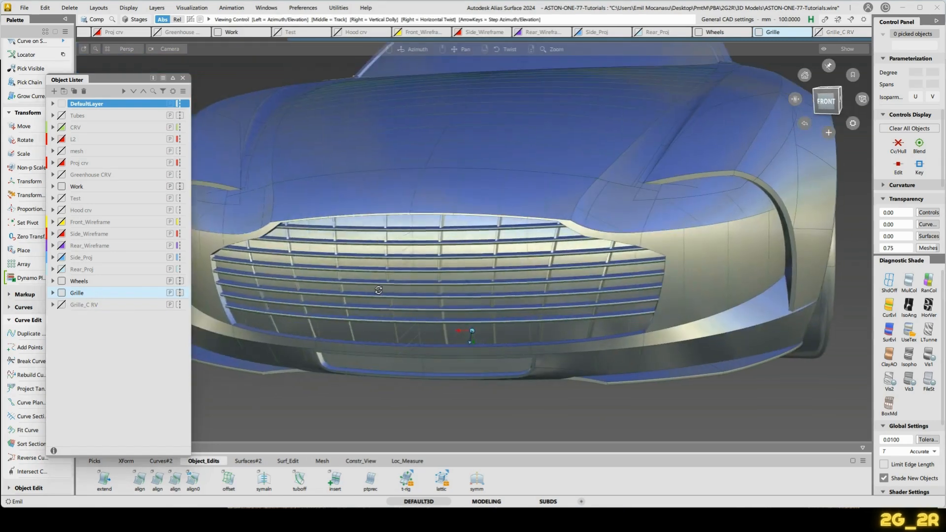
{"action": "left_click", "coordinate": [183, 78]}
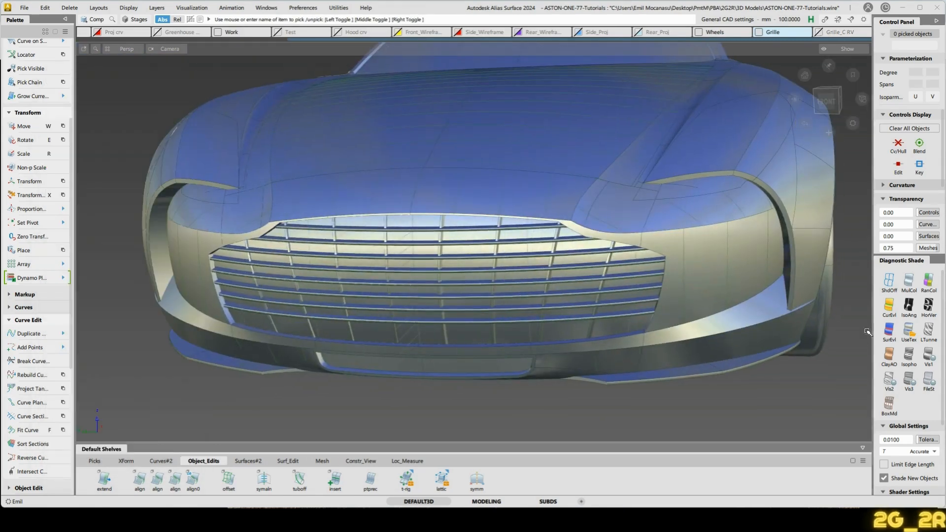
{"action": "left_click", "coordinate": [929, 356]}
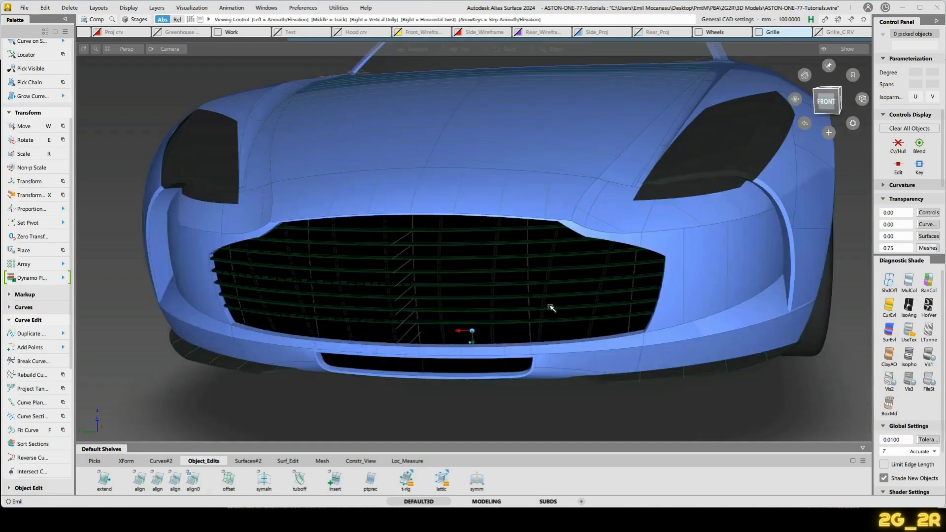
Assign DefaultShader to all objects on the Grille layer and close the shader list.
{"action": "right_click_drag", "start_coordinate": [553, 308], "coordinate": [516, 309], "text": "alt+shift"}
{"action": "key", "text": "ctrl+l"}
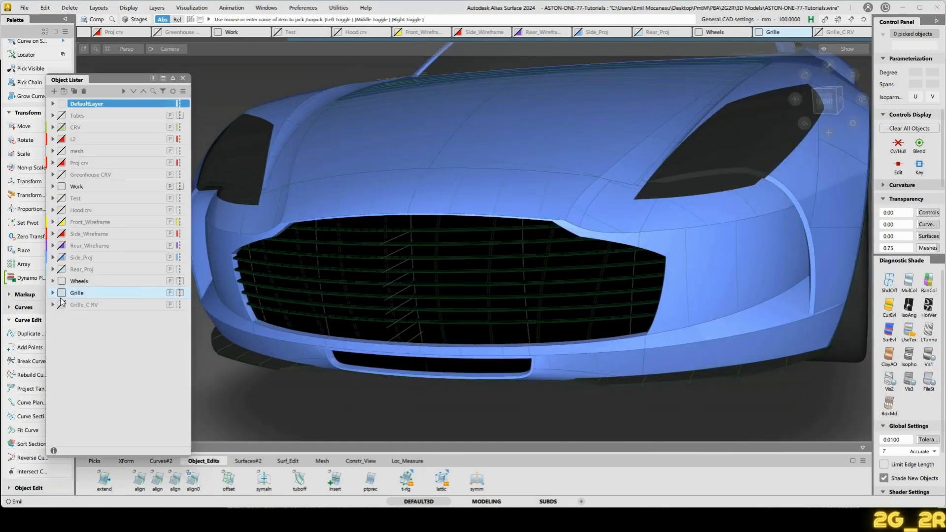
{"action": "right_click", "coordinate": [73, 294]}
{"action": "left_click", "coordinate": [118, 313]}
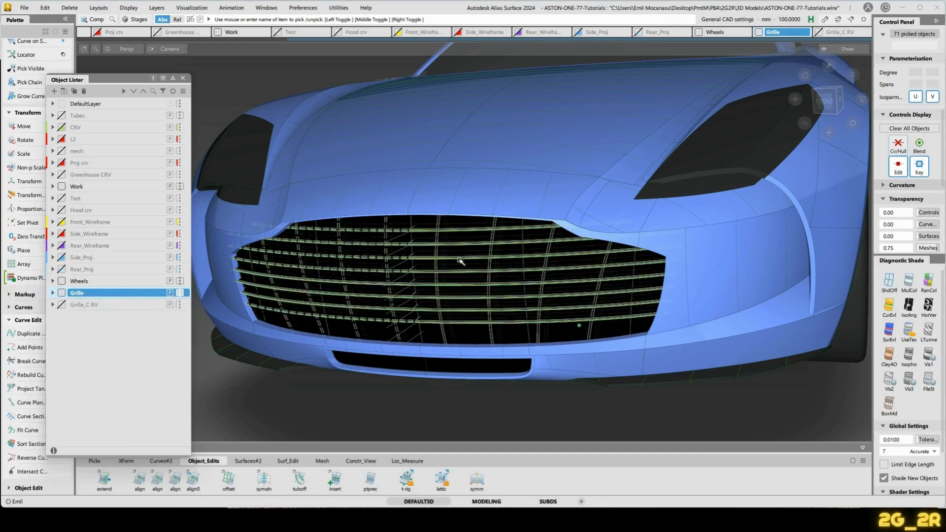
{"action": "key", "text": "ctrl+m"}
{"action": "left_click", "coordinate": [142, 93]}
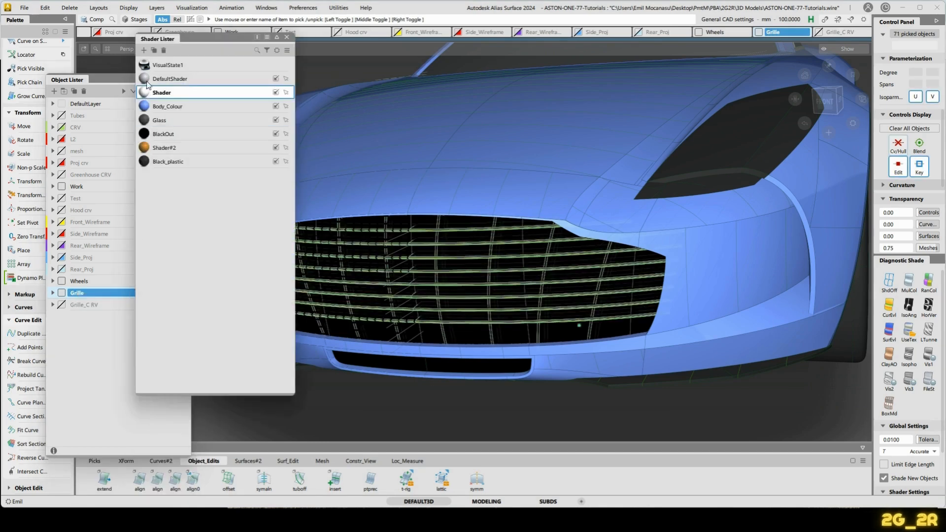
{"action": "left_click", "coordinate": [148, 78]}
{"action": "right_click", "coordinate": [143, 79]}
{"action": "left_click", "coordinate": [167, 83]}
{"action": "left_click_drag", "start_coordinate": [532, 218], "coordinate": [560, 196], "text": "alt+shift"}
{"action": "left_click", "coordinate": [556, 193]}
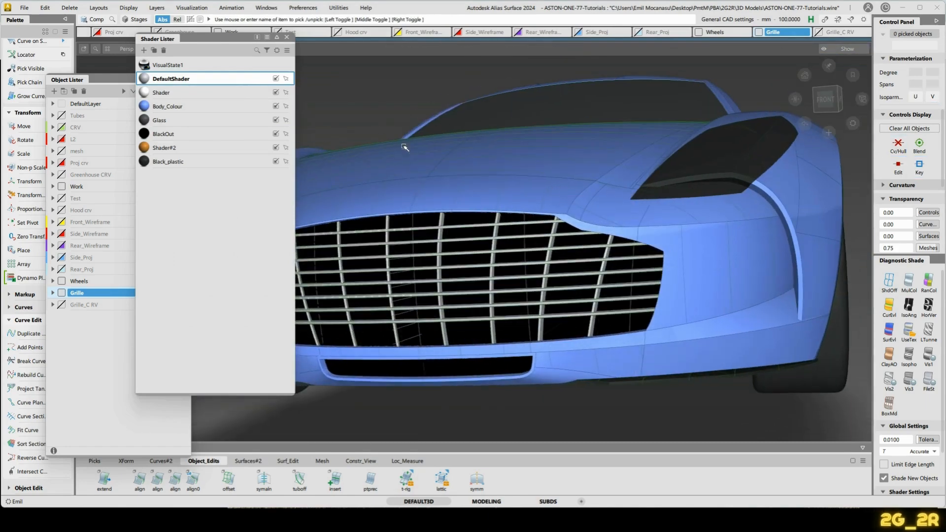
{"action": "left_click", "coordinate": [287, 37]}
Show the mesh layer in the front view and isolate the reference mesh.
{"action": "left_click", "coordinate": [828, 100]}
{"action": "left_click", "coordinate": [825, 105]}
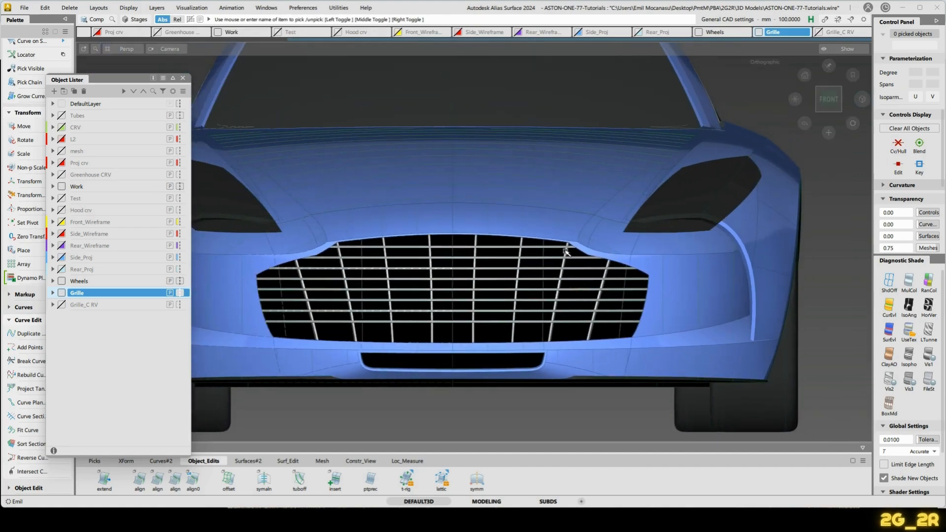
{"action": "left_click", "coordinate": [61, 152]}
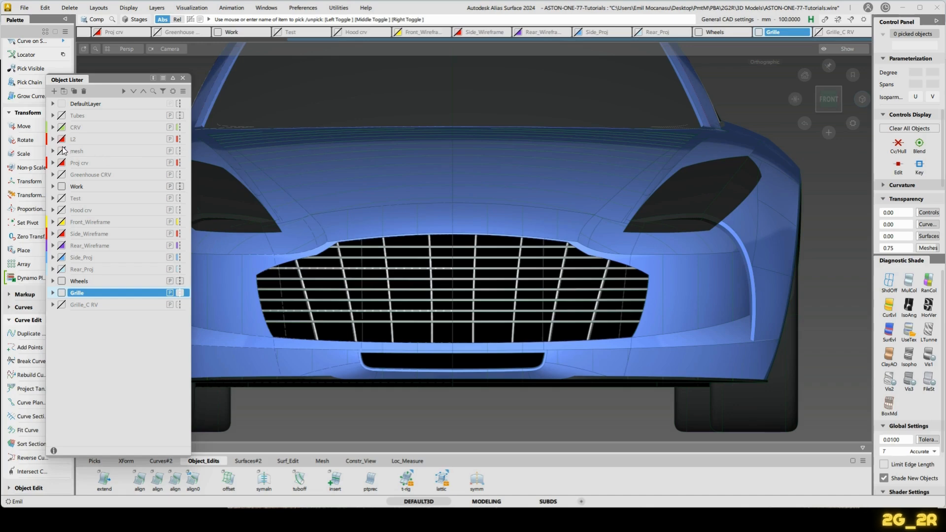
{"action": "left_click", "coordinate": [232, 330]}
{"action": "key", "text": "alt+h"}
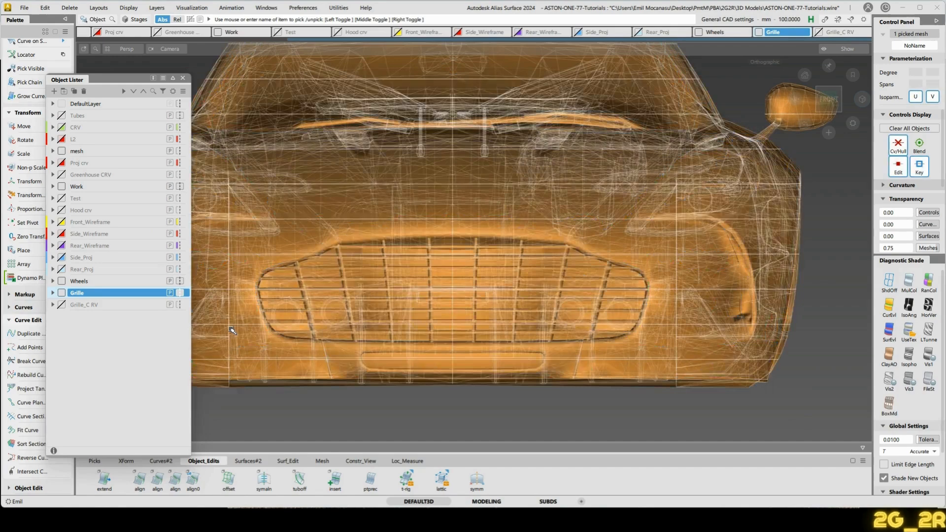
Examine the modelled grille bars and front bumper surfaces against the reference mesh from several angles.
{"action": "left_click", "coordinate": [473, 382]}
{"action": "left_click_drag", "start_coordinate": [465, 334], "coordinate": [487, 439], "text": "alt+shift"}
{"action": "right_click_drag", "start_coordinate": [488, 439], "coordinate": [408, 353], "text": "alt+shift"}
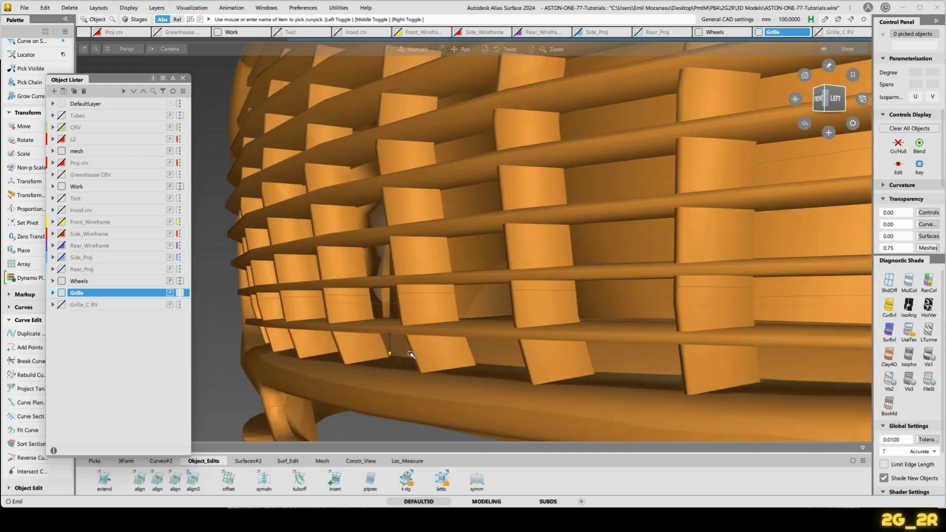
{"action": "left_click_drag", "start_coordinate": [298, 365], "coordinate": [419, 371], "text": "alt+shift"}
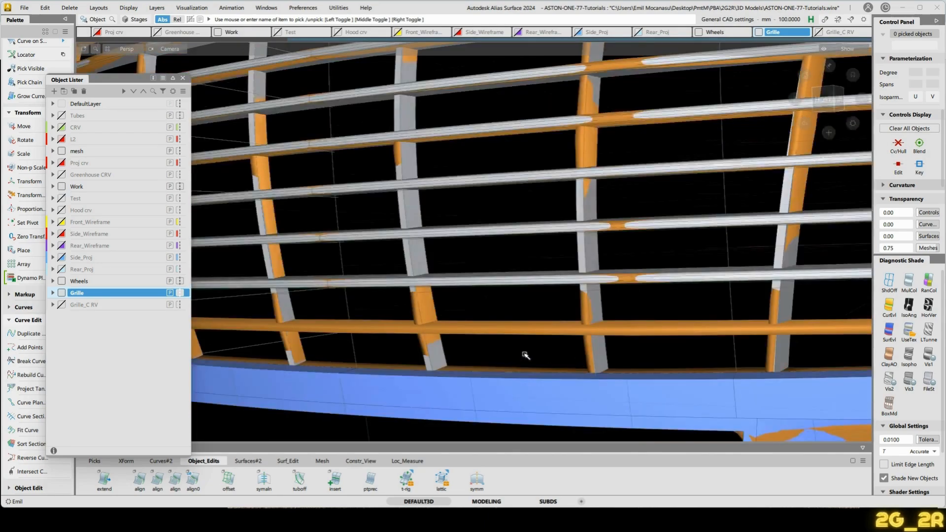
{"action": "left_click_drag", "start_coordinate": [524, 355], "coordinate": [306, 354], "text": "alt+shift"}
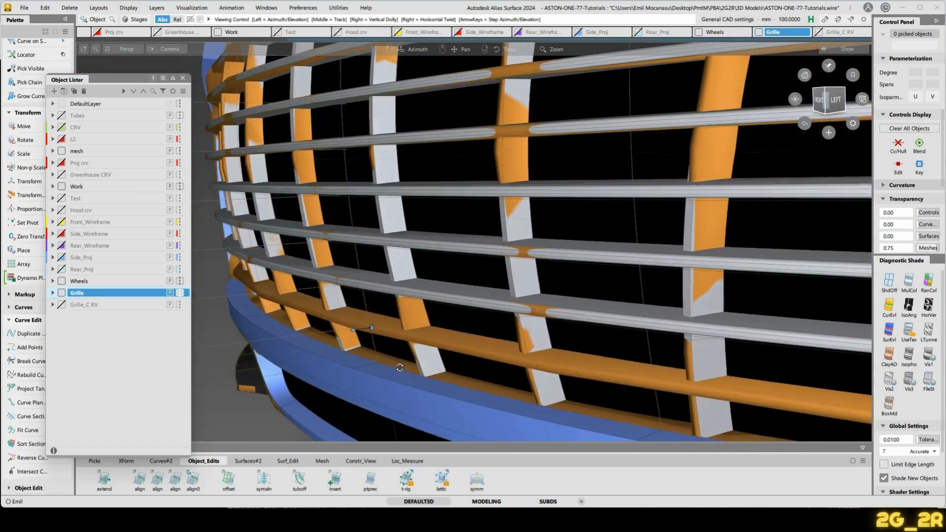
{"action": "left_click_drag", "start_coordinate": [306, 354], "coordinate": [469, 364], "text": "alt+shift"}
{"action": "scroll", "coordinate": [469, 279], "scroll_direction": "down", "scroll_amount": 5}
{"action": "left_click_drag", "start_coordinate": [573, 242], "coordinate": [744, 259], "text": "alt+shift"}
{"action": "left_click", "coordinate": [748, 255], "text": "alt+shift"}
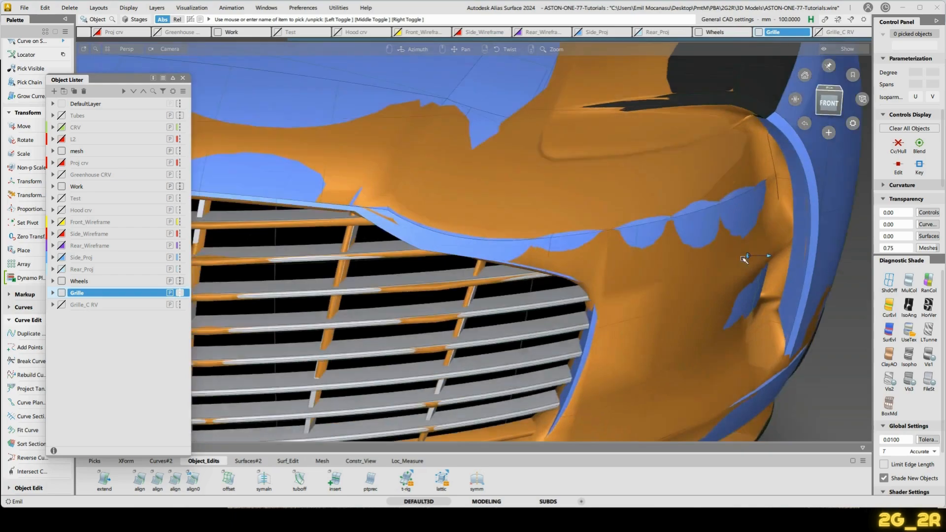
{"action": "left_click_drag", "start_coordinate": [752, 316], "coordinate": [733, 328], "text": "alt+shift"}
{"action": "right_click_drag", "start_coordinate": [734, 328], "coordinate": [750, 295], "text": "alt+shift"}
{"action": "left_click_drag", "start_coordinate": [750, 296], "coordinate": [420, 267], "text": "alt+shift"}
Isolate the reference mesh in the left view, hiding the modelled surfaces around the front bumper.
{"action": "left_click", "coordinate": [837, 104]}
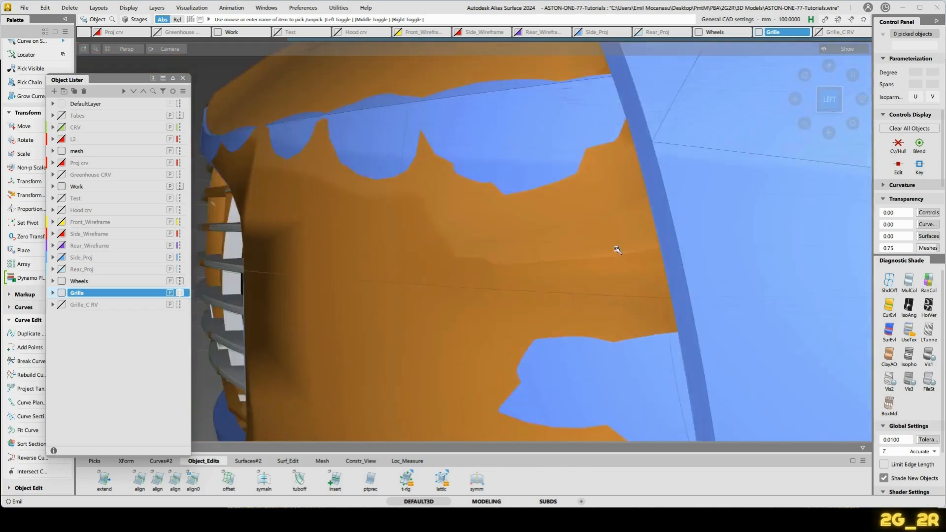
{"action": "left_click", "coordinate": [547, 266]}
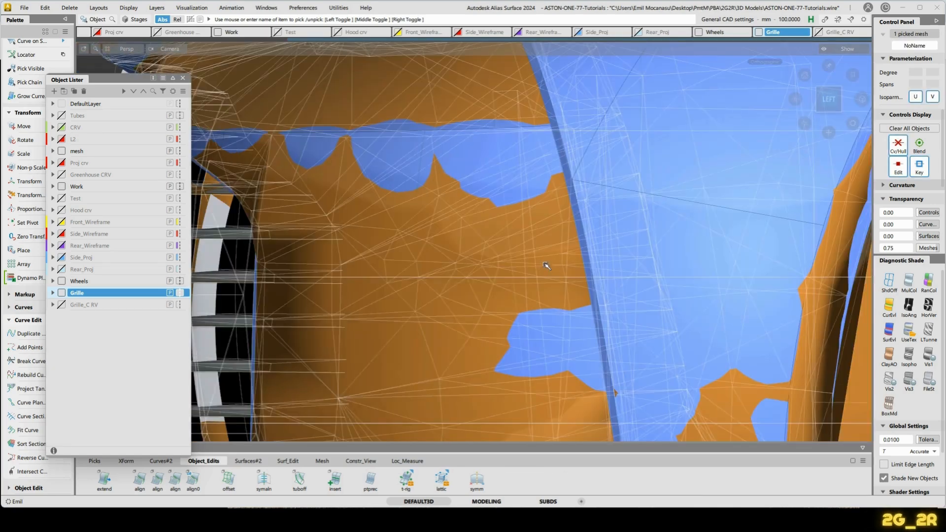
{"action": "key", "text": "alt+h"}
{"action": "left_click", "coordinate": [633, 246]}
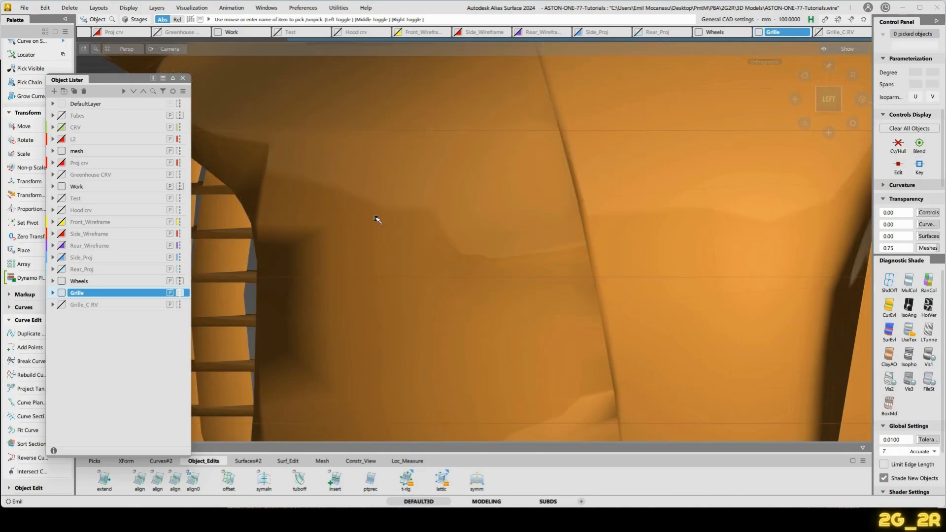
Draw a degree 1 edit-point curve snapped to the mesh, along the bumper crease running towards the recessed groove beside the headlight.
{"action": "left_click_drag", "start_coordinate": [386, 245], "coordinate": [557, 265], "text": "alt+shift"}
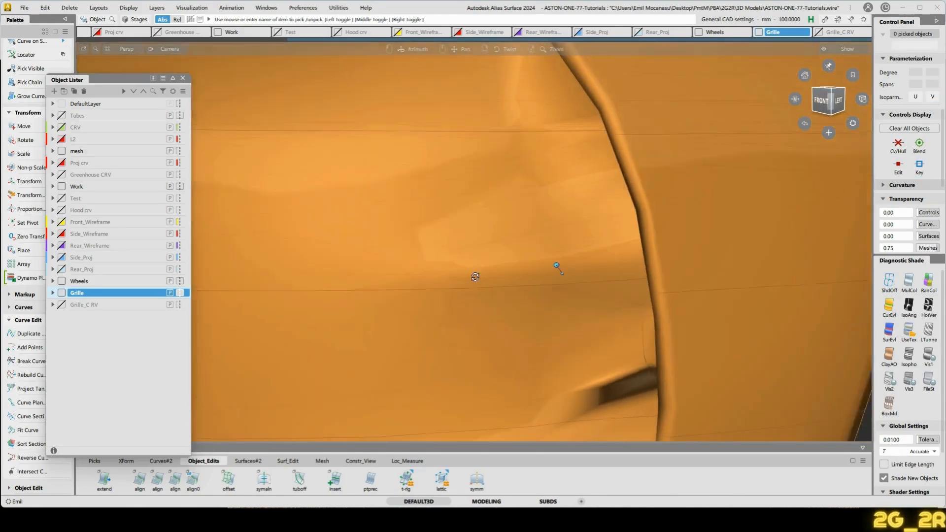
{"action": "left_click_drag", "start_coordinate": [475, 277], "coordinate": [556, 260], "text": "alt+shift"}
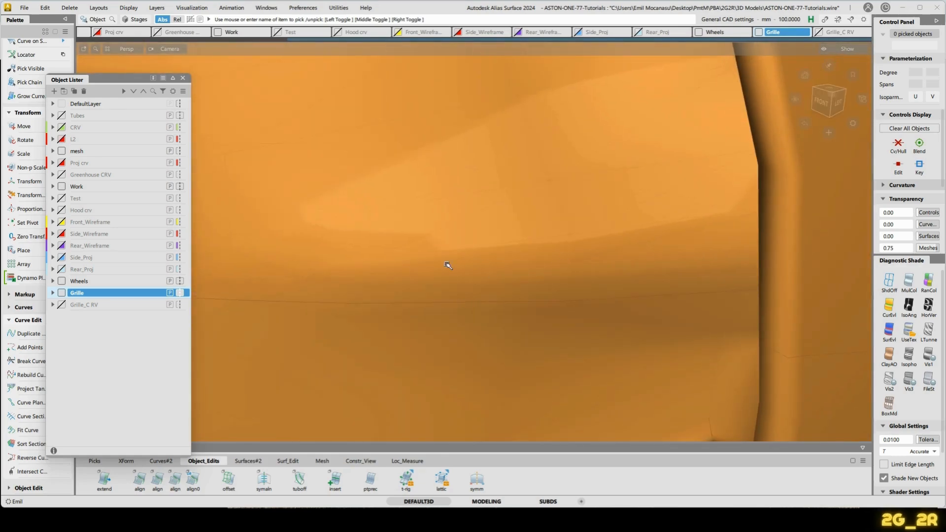
{"action": "left_click_drag", "start_coordinate": [372, 274], "coordinate": [384, 276], "text": "alt+shift"}
{"action": "key", "text": "e"}
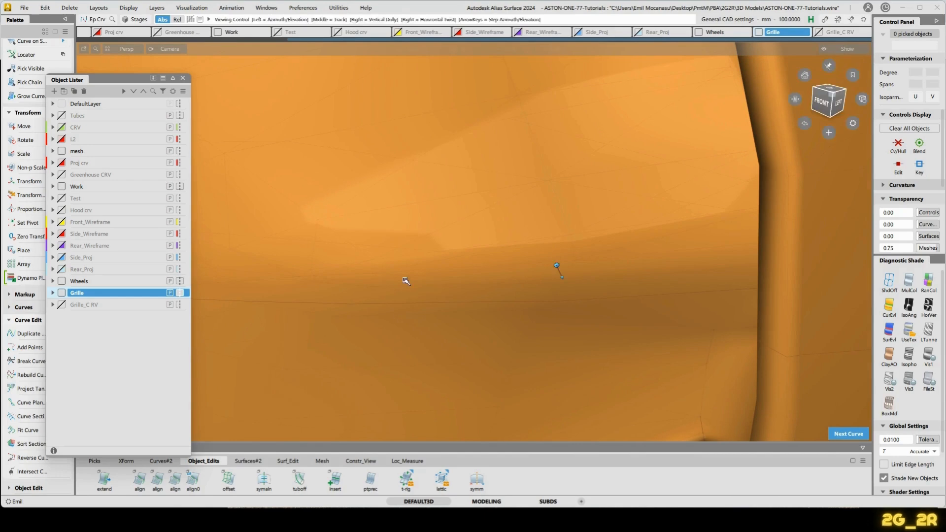
{"action": "right_click_drag", "start_coordinate": [403, 278], "coordinate": [400, 356], "text": "alt+shift"}
{"action": "left_click_drag", "start_coordinate": [400, 262], "coordinate": [319, 266], "text": "ctrl+alt"}
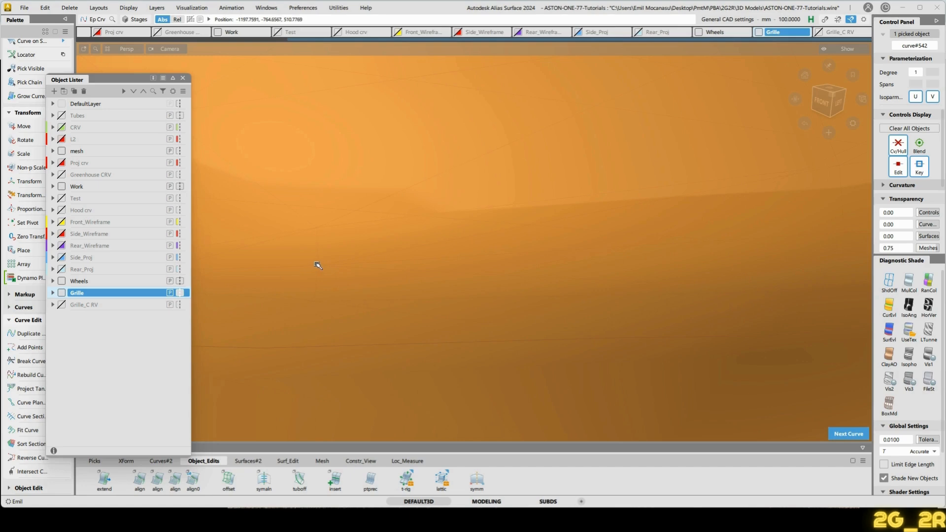
{"action": "left_click_drag", "start_coordinate": [403, 281], "coordinate": [672, 243], "text": "alt+shift"}
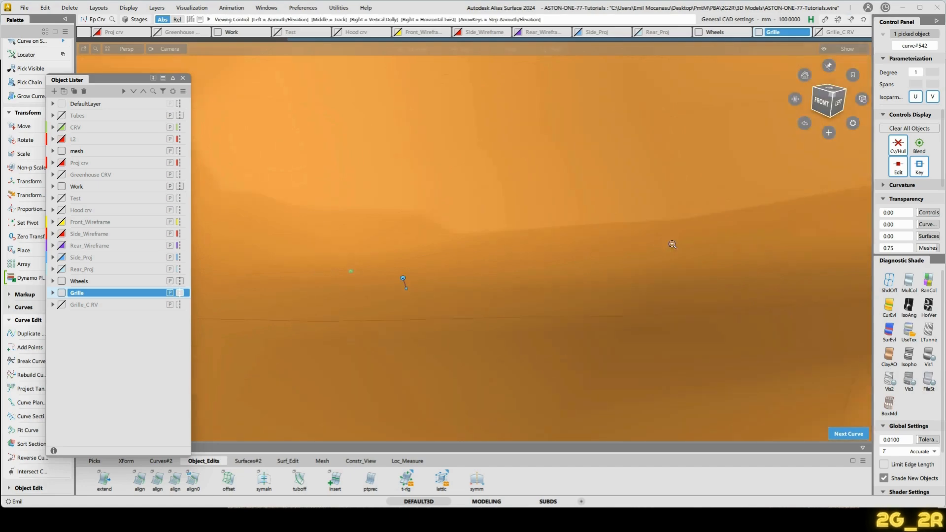
{"action": "middle_click_drag", "start_coordinate": [672, 243], "coordinate": [424, 284], "text": "alt+shift"}
{"action": "left_click_drag", "start_coordinate": [421, 284], "coordinate": [524, 338], "text": "alt+shift"}
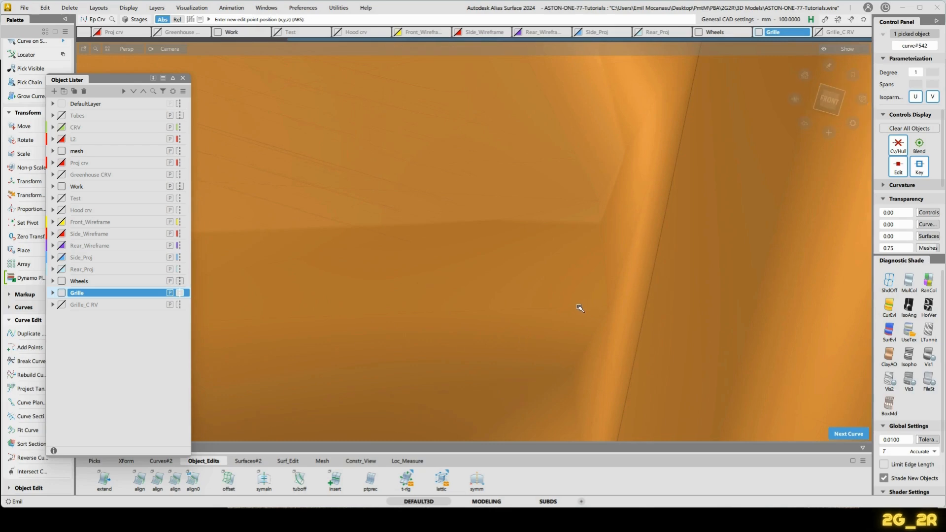
{"action": "left_click_drag", "start_coordinate": [579, 308], "coordinate": [420, 291], "text": "ctrl+alt"}
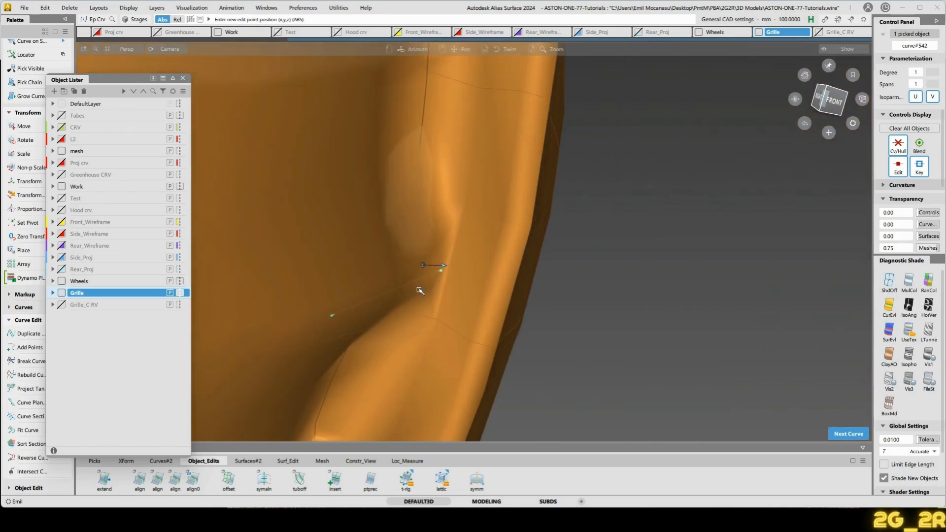
Raise the crease curve to degree 2 and adjust its control vertices so it follows the crease on the mesh.
{"action": "left_click_drag", "start_coordinate": [384, 334], "coordinate": [401, 300], "text": "ctrl+shift"}
{"action": "key", "text": "r"}
{"action": "key", "text": "m"}
{"action": "middle_click_drag", "start_coordinate": [637, 340], "coordinate": [650, 347]}
{"action": "mouse_move", "coordinate": [400, 287]}
{"action": "left_mouse_down", "text": "alt+shift"}
{"action": "mouse_move", "coordinate": [427, 295]}
{"action": "mouse_move", "coordinate": [399, 293]}
{"action": "left_mouse_up", "text": "alt+shift"}
{"action": "left_click_drag", "start_coordinate": [464, 196], "coordinate": [414, 205], "text": "alt+shift"}
{"action": "middle_click_drag", "start_coordinate": [458, 239], "coordinate": [453, 296], "text": "ctrl+shift"}
{"action": "left_click", "coordinate": [460, 301]}
{"action": "left_click_drag", "start_coordinate": [633, 272], "coordinate": [484, 316]}
{"action": "left_click", "coordinate": [502, 302]}
{"action": "left_click_drag", "start_coordinate": [484, 316], "coordinate": [483, 299], "text": "ctrl+shift"}
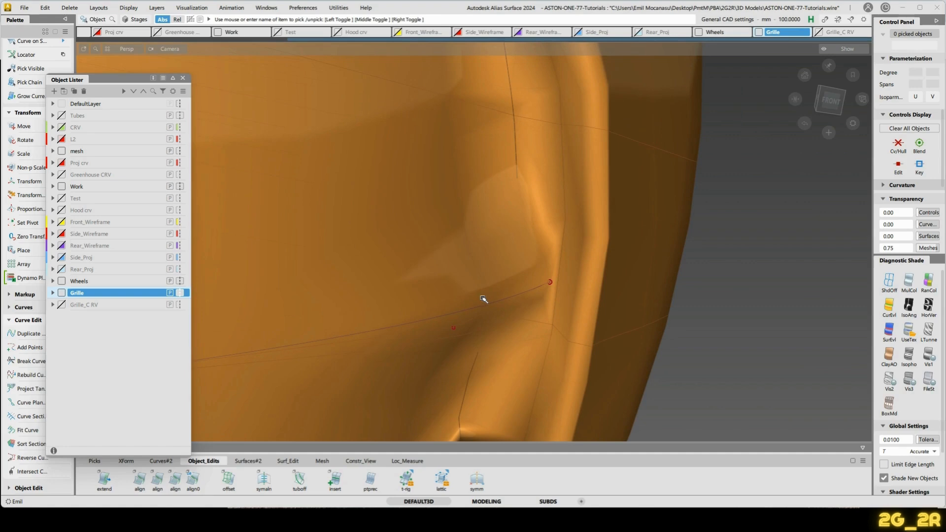
{"action": "left_click", "coordinate": [483, 299]}
Close the object list and create a radial cross-section group along the crease curve.
{"action": "left_click", "coordinate": [183, 77]}
{"action": "left_click_drag", "start_coordinate": [513, 268], "coordinate": [452, 228], "text": "alt+shift"}
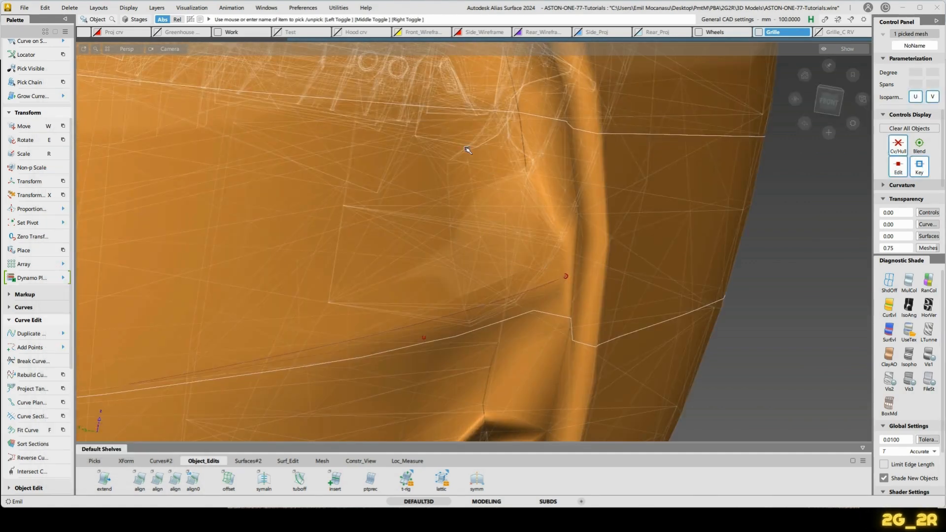
{"action": "left_click", "coordinate": [408, 462]}
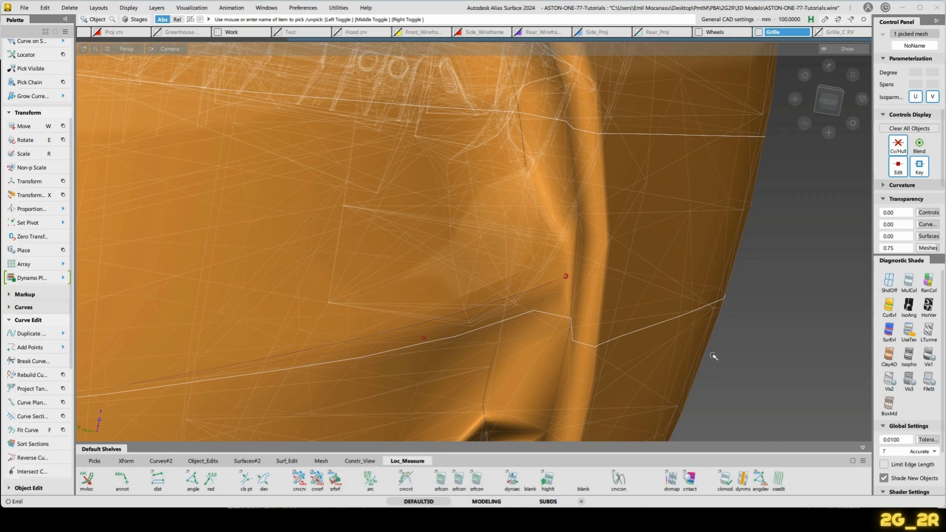
{"action": "left_click", "coordinate": [779, 478]}
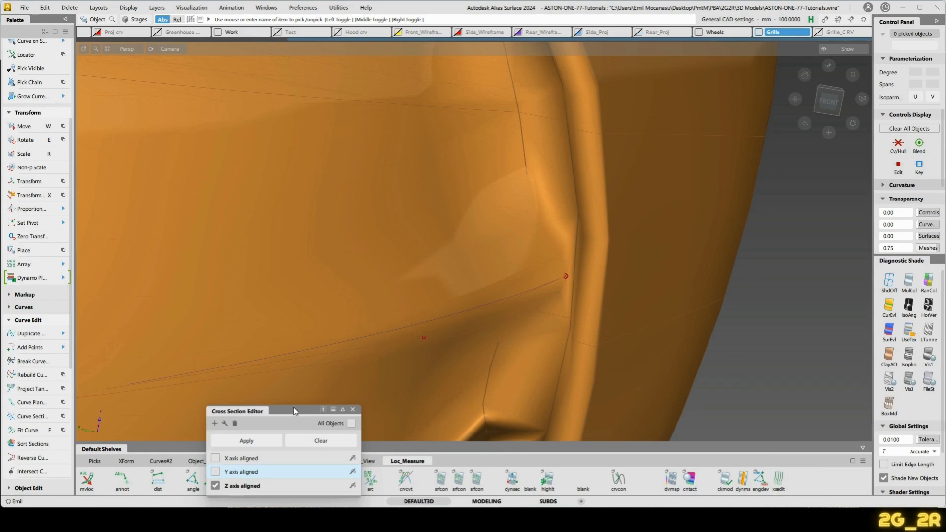
{"action": "left_click_drag", "start_coordinate": [294, 411], "coordinate": [298, 272]}
{"action": "left_click", "coordinate": [218, 285]}
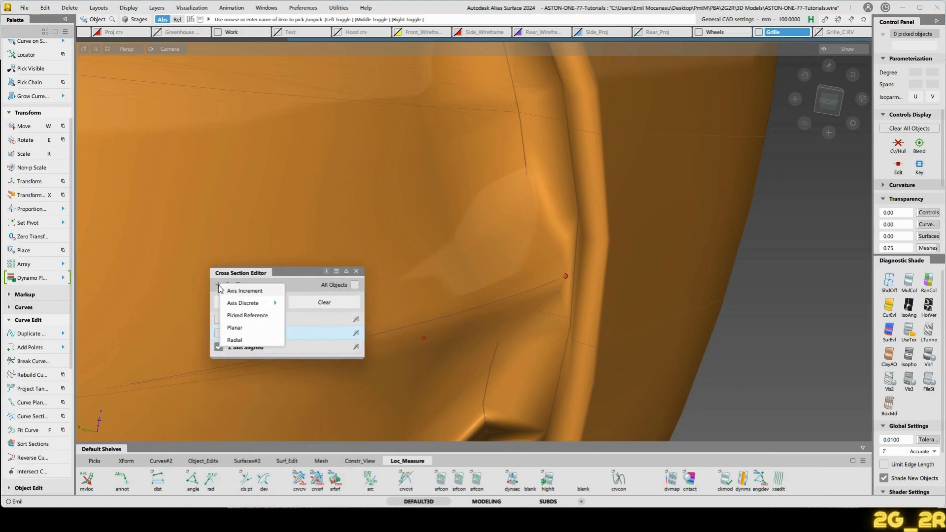
{"action": "left_click", "coordinate": [235, 340]}
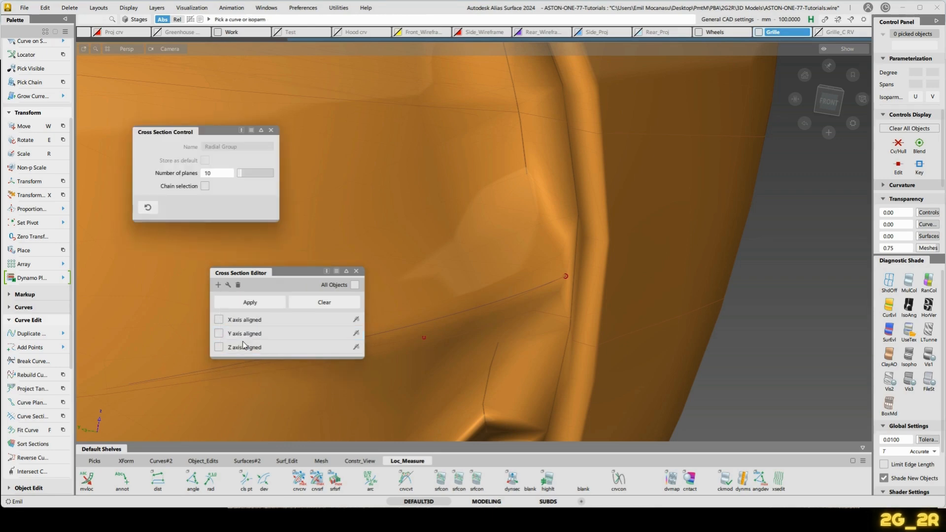
{"action": "left_click", "coordinate": [481, 311]}
{"action": "left_click_drag", "start_coordinate": [449, 289], "coordinate": [458, 201], "text": "alt+shift"}
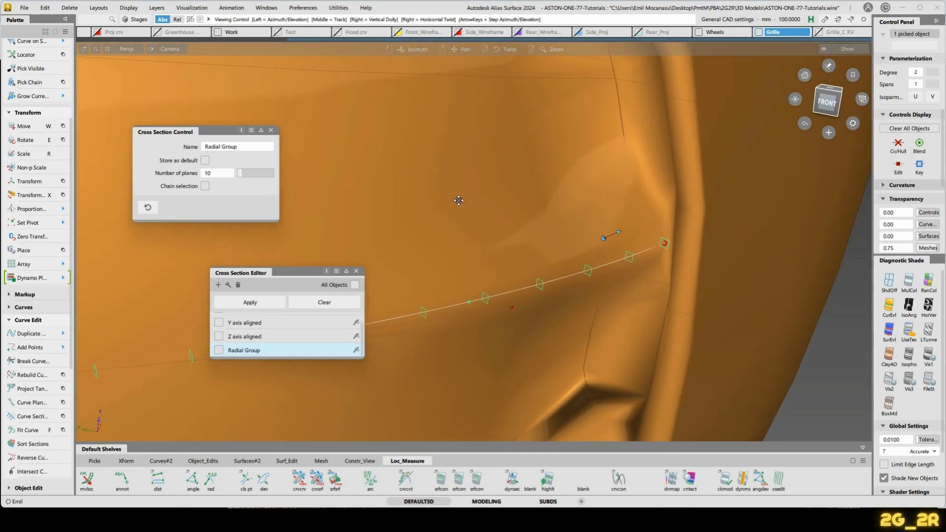
Set the radial cross-section group's number of planes to 5 and close the Cross Section Editor.
{"action": "left_click", "coordinate": [219, 174]}
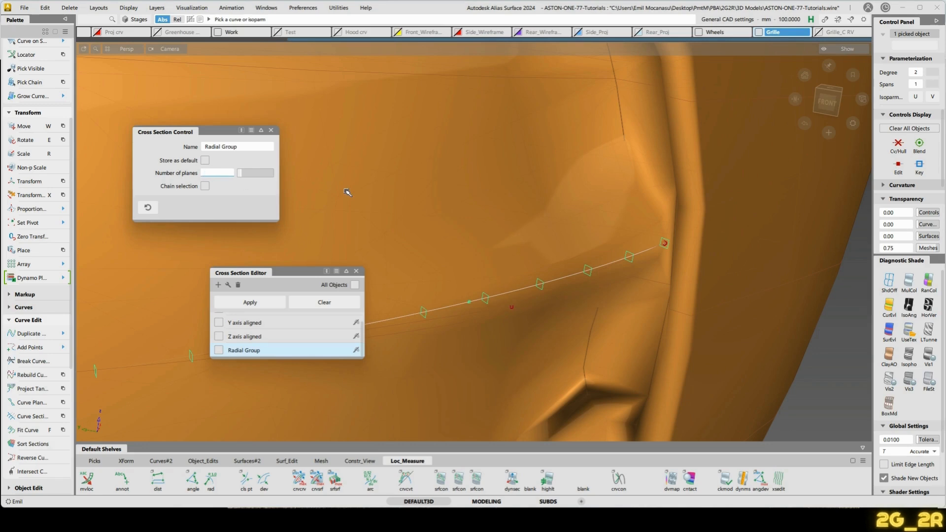
{"action": "key", "text": "Return"}
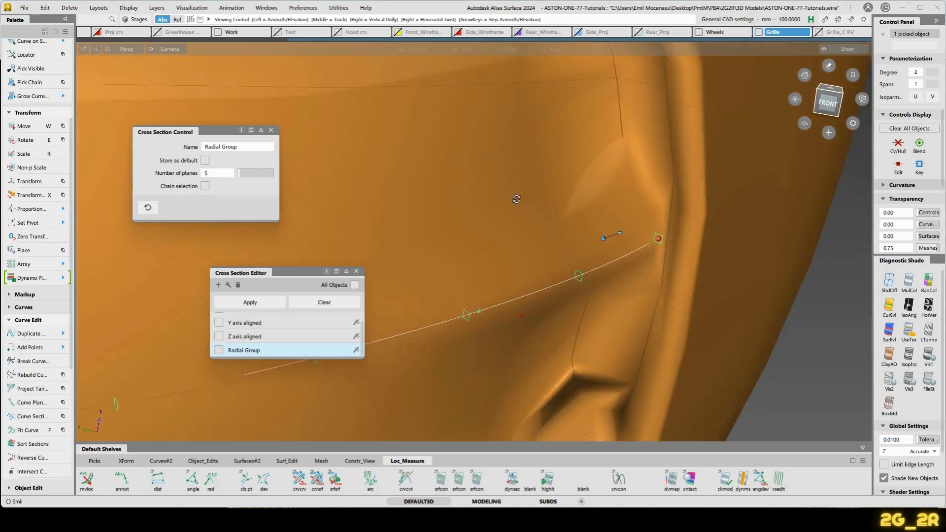
{"action": "mouse_move", "coordinate": [507, 195]}
{"action": "left_mouse_down", "text": "alt+shift"}
{"action": "mouse_move", "coordinate": [543, 195]}
{"action": "mouse_move", "coordinate": [486, 190]}
{"action": "mouse_move", "coordinate": [495, 192]}
{"action": "left_mouse_up", "text": "alt+shift"}
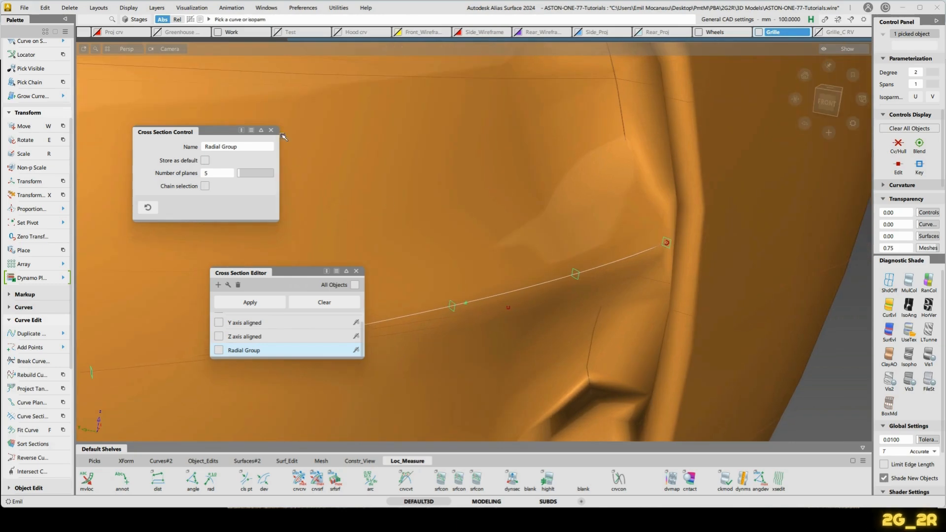
{"action": "left_click", "coordinate": [357, 271]}
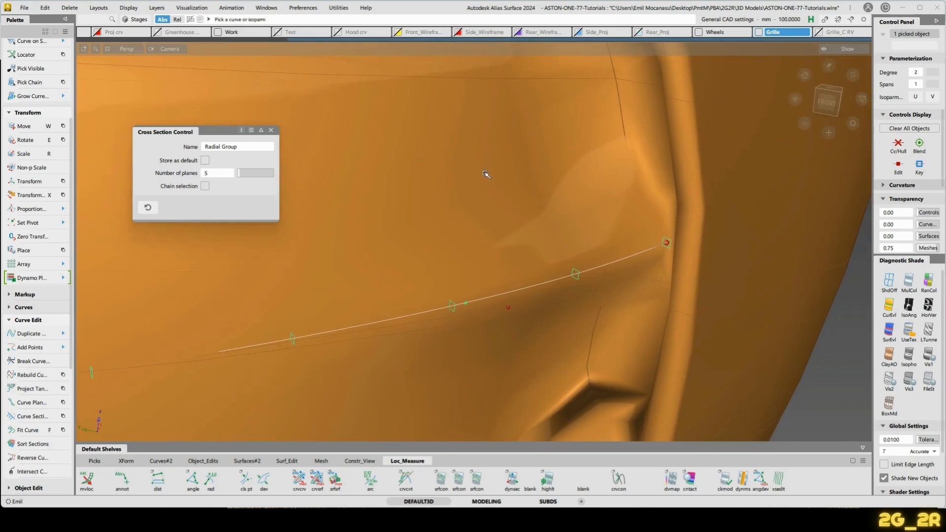
Section the scan mesh with the Radial Group cross sections along the crease curve beside the grille, closing the Cross Section Editor.
{"action": "left_click_drag", "start_coordinate": [486, 176], "coordinate": [497, 277], "text": "ctrl+shift"}
{"action": "left_click", "coordinate": [481, 269]}
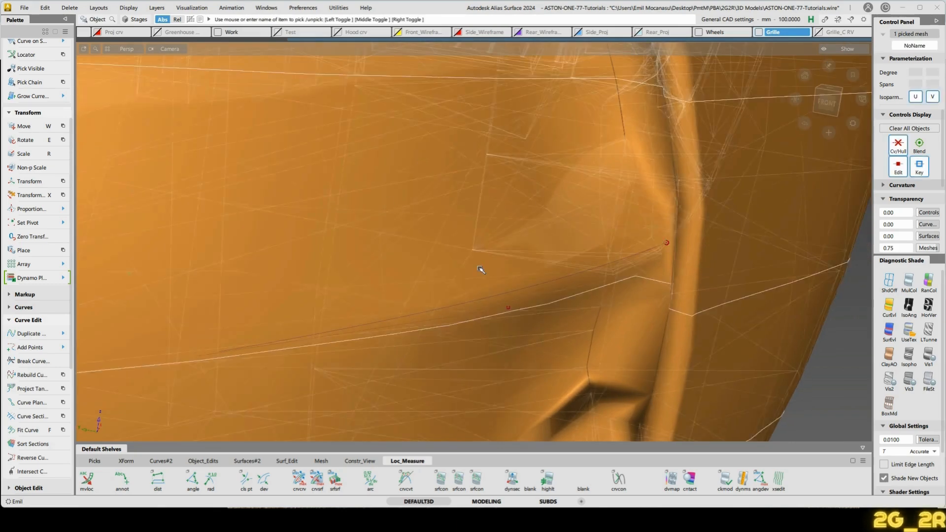
{"action": "left_click", "coordinate": [525, 484]}
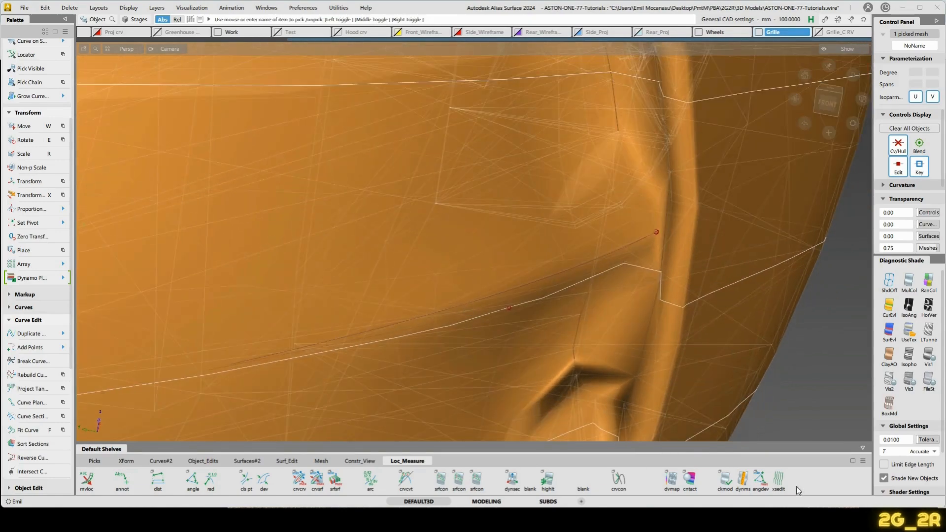
{"action": "scroll", "coordinate": [291, 346], "scroll_direction": "down", "scroll_amount": 1}
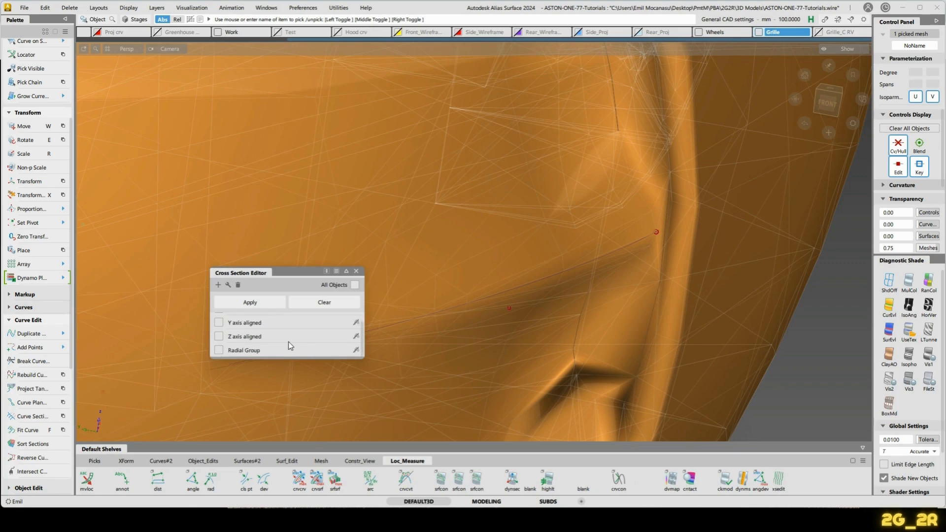
{"action": "left_click", "coordinate": [219, 350]}
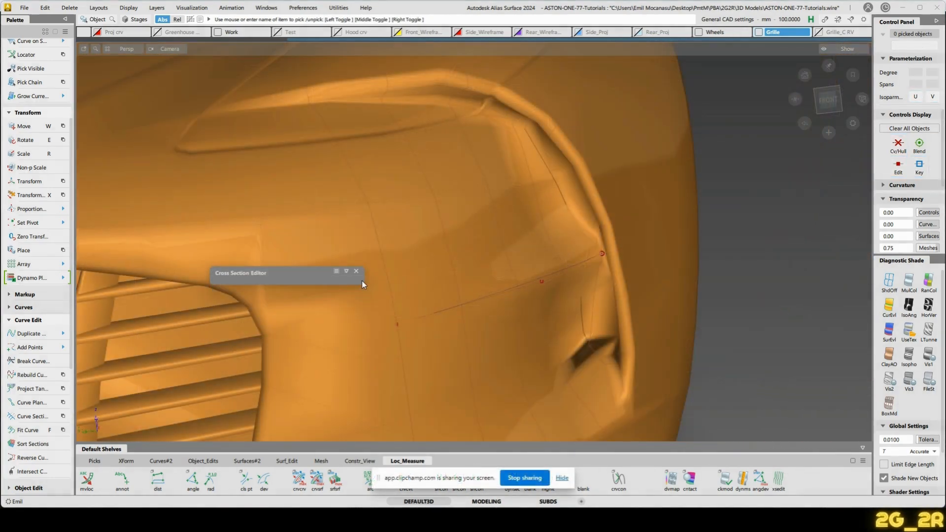
{"action": "left_click", "coordinate": [357, 271]}
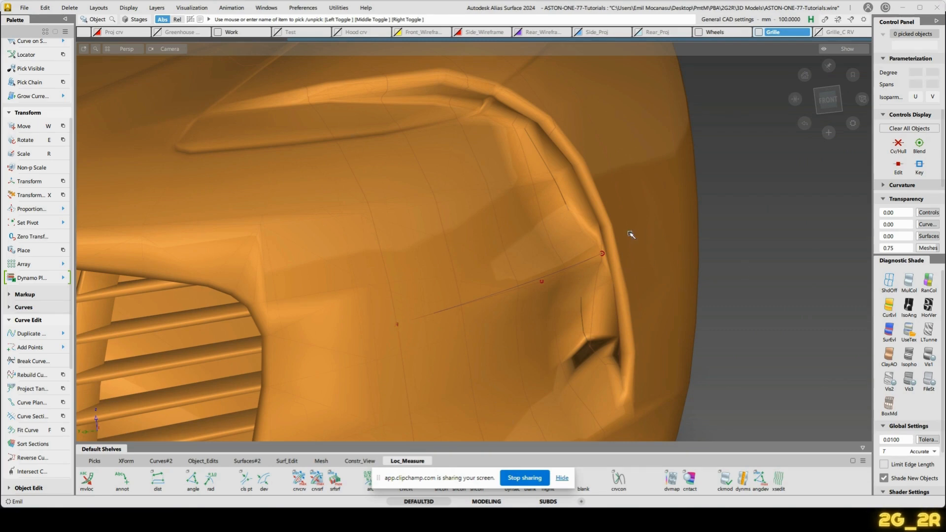
Draw a short degree 1 edit-point line following the mesh section just above the crease curve.
{"action": "left_click_drag", "start_coordinate": [683, 213], "coordinate": [740, 306], "text": "alt+shift"}
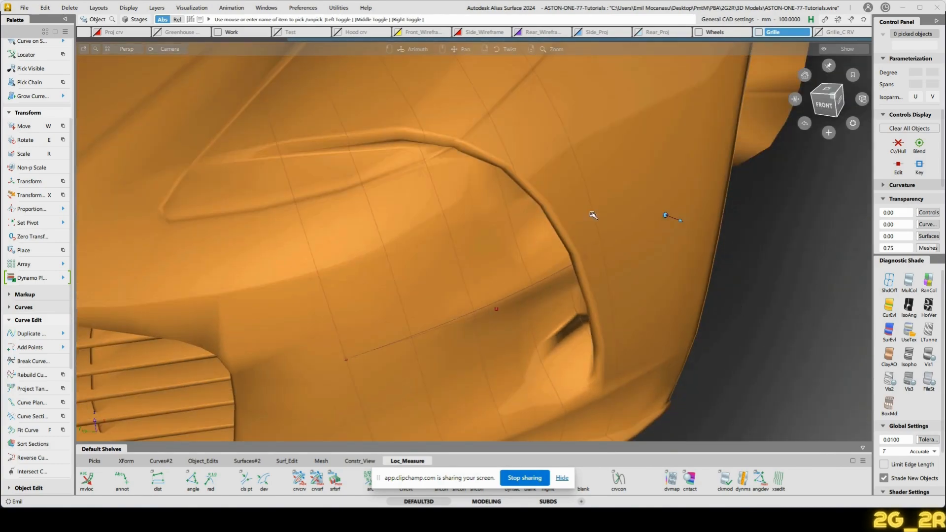
{"action": "left_click_drag", "start_coordinate": [593, 215], "coordinate": [583, 259], "text": "alt+shift"}
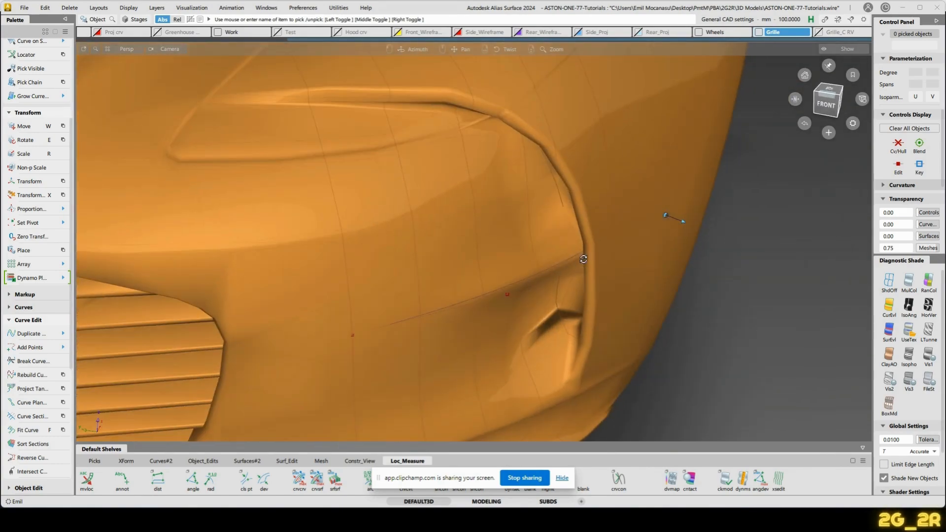
{"action": "left_click_drag", "start_coordinate": [582, 333], "coordinate": [513, 217], "text": "alt+shift"}
{"action": "left_click_drag", "start_coordinate": [571, 270], "coordinate": [594, 298], "text": "alt+shift"}
{"action": "right_click_drag", "start_coordinate": [603, 321], "coordinate": [485, 246], "text": "alt+shift"}
{"action": "left_click_drag", "start_coordinate": [357, 242], "coordinate": [386, 256], "text": "alt+shift"}
{"action": "left_click_drag", "start_coordinate": [467, 216], "coordinate": [540, 201], "text": "alt+shift"}
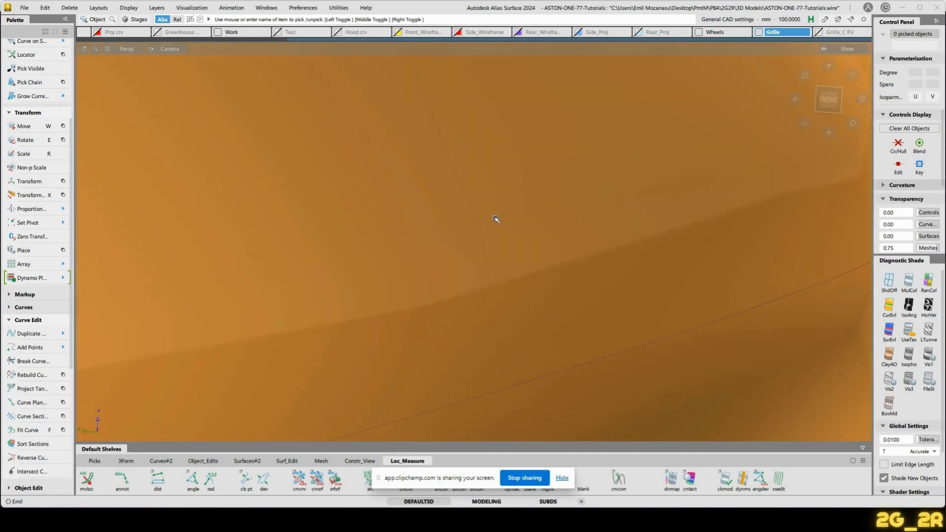
{"action": "key", "text": "c"}
{"action": "left_click", "coordinate": [470, 202]}
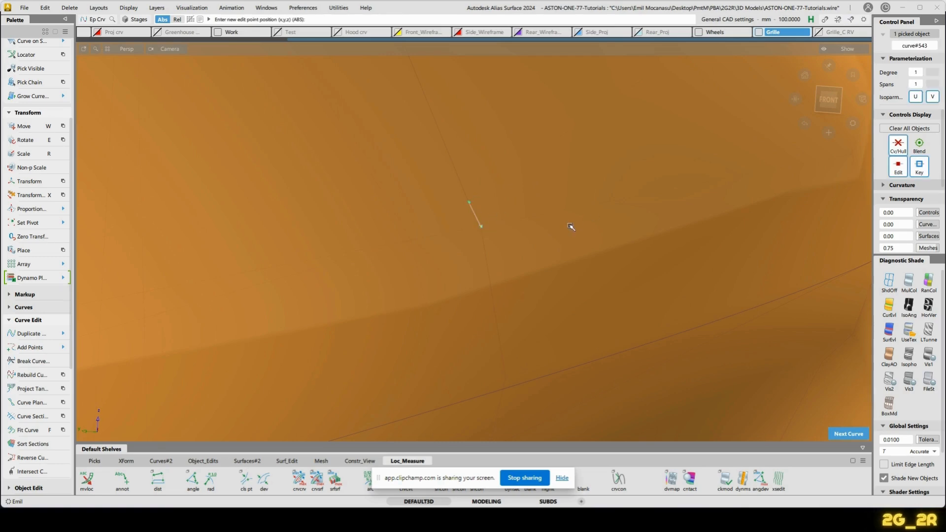
{"action": "key", "text": "space"}
Draw a second short degree 1 line following the mesh section just below the crease curve.
{"action": "right_click_drag", "start_coordinate": [541, 269], "coordinate": [573, 211], "text": "alt+shift"}
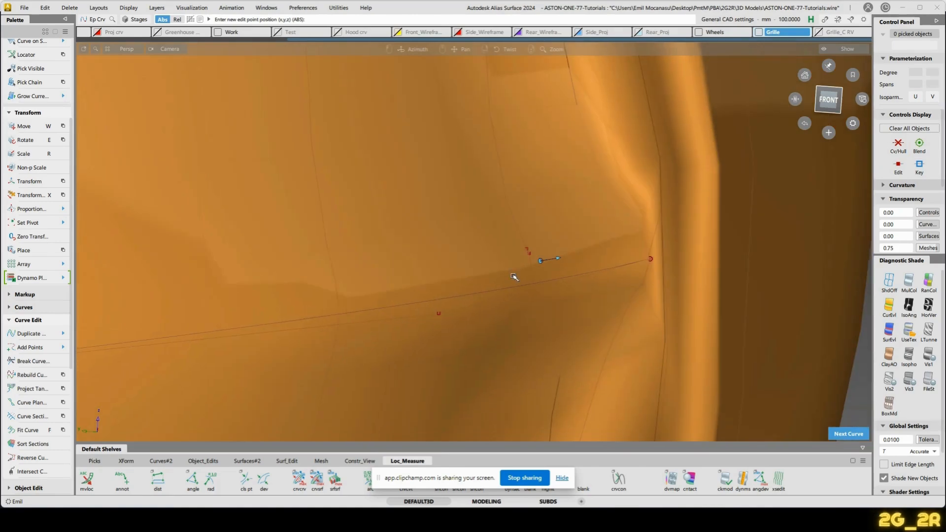
{"action": "left_click_drag", "start_coordinate": [514, 277], "coordinate": [556, 307], "text": "alt+shift"}
{"action": "right_click_drag", "start_coordinate": [556, 306], "coordinate": [557, 345], "text": "alt+shift"}
{"action": "middle_click_drag", "start_coordinate": [557, 344], "coordinate": [561, 295], "text": "alt+shift"}
{"action": "right_click_drag", "start_coordinate": [562, 296], "coordinate": [604, 310], "text": "alt+shift"}
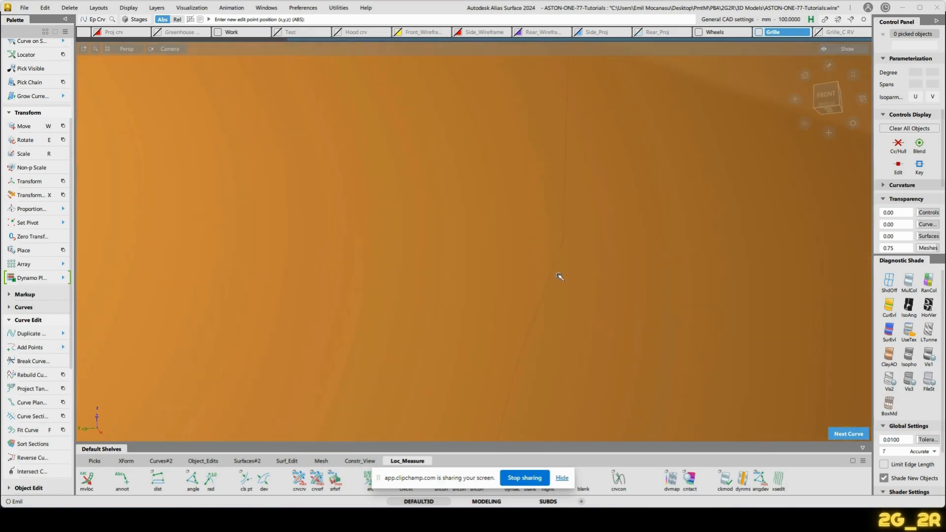
{"action": "left_click", "coordinate": [553, 273], "text": "ctrl+alt"}
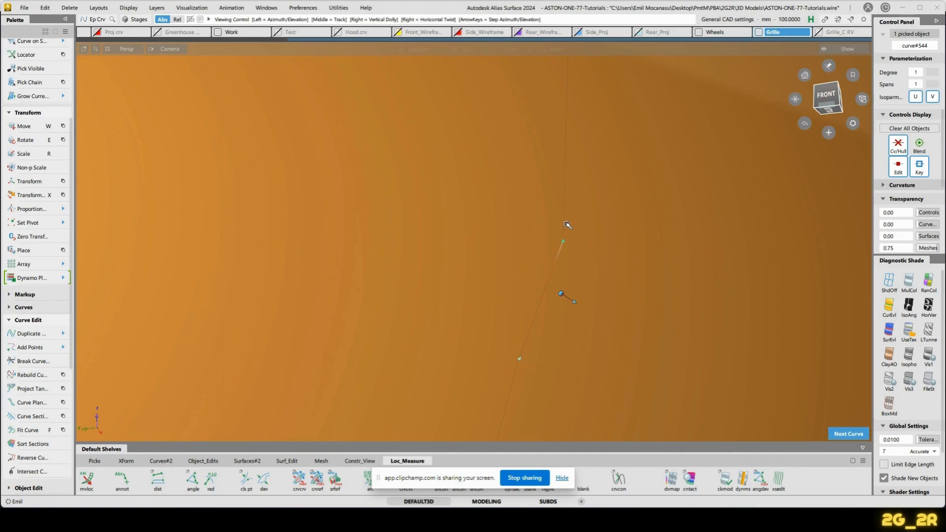
{"action": "right_click_drag", "start_coordinate": [587, 224], "coordinate": [610, 148], "text": "alt+shift"}
{"action": "left_click_drag", "start_coordinate": [576, 261], "coordinate": [571, 330], "text": "alt+shift"}
{"action": "right_click_drag", "start_coordinate": [571, 330], "coordinate": [567, 295], "text": "alt+shift"}
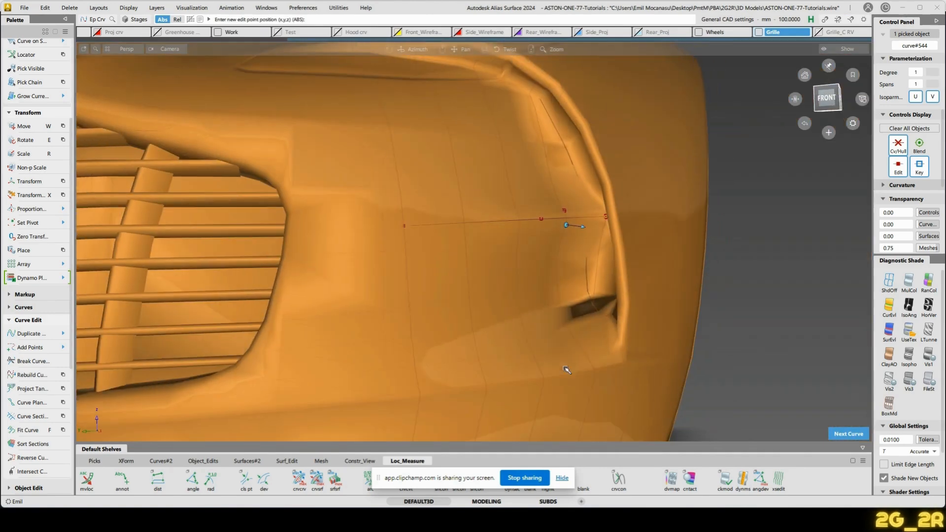
{"action": "left_click_drag", "start_coordinate": [557, 271], "coordinate": [557, 201], "text": "alt+shift"}
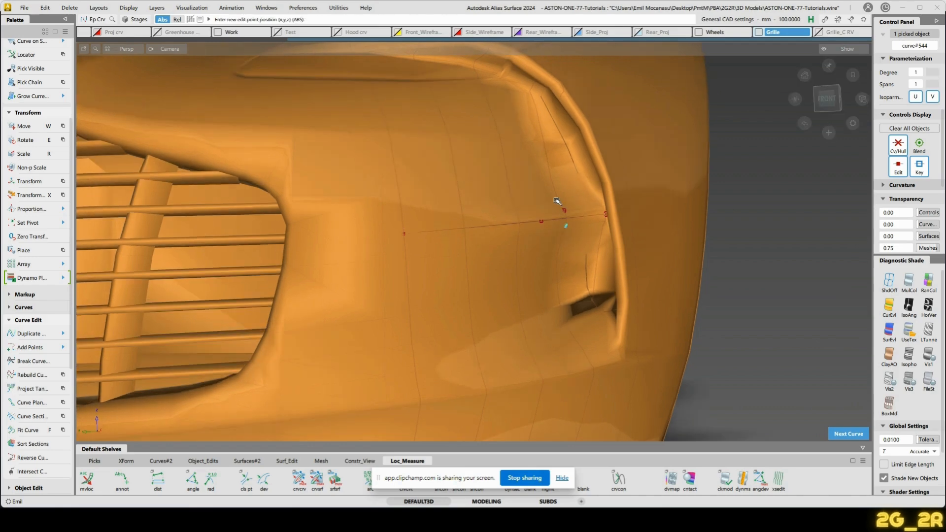
{"action": "left_click_drag", "start_coordinate": [614, 216], "coordinate": [566, 263], "text": "alt+shift"}
{"action": "right_click_drag", "start_coordinate": [566, 263], "coordinate": [579, 223], "text": "alt+shift"}
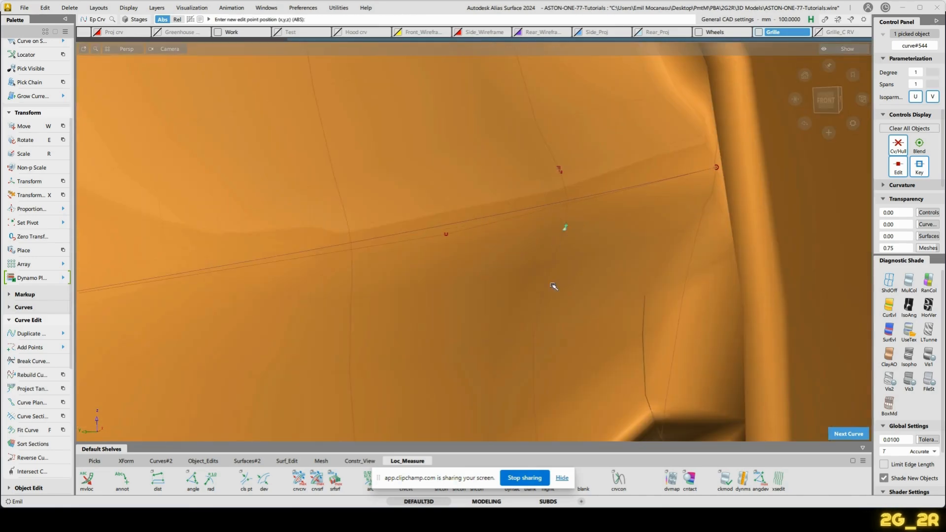
{"action": "key", "text": "space"}
Show the layer list and hide the mesh layer so only the working curves remain.
{"action": "middle_click_drag", "start_coordinate": [532, 164], "coordinate": [529, 239], "text": "alt+shift"}
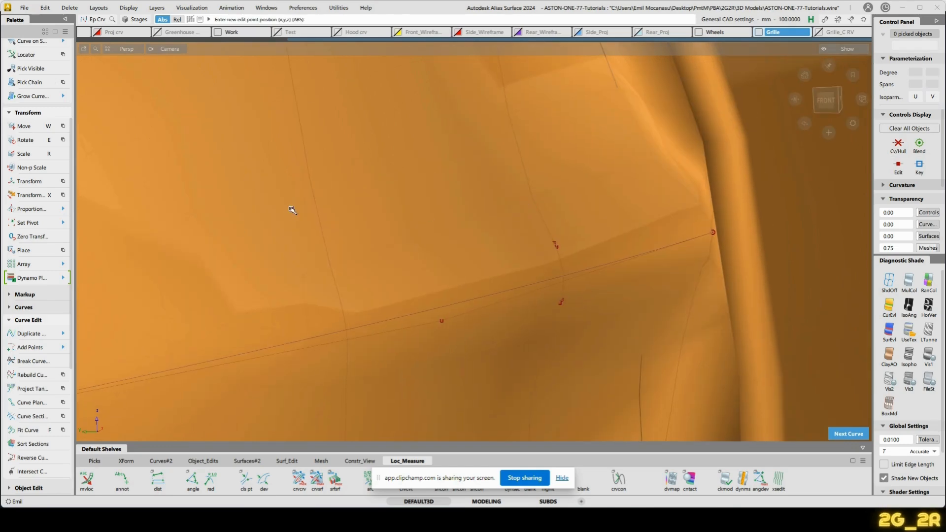
{"action": "key", "text": "o"}
{"action": "left_click", "coordinate": [62, 151]}
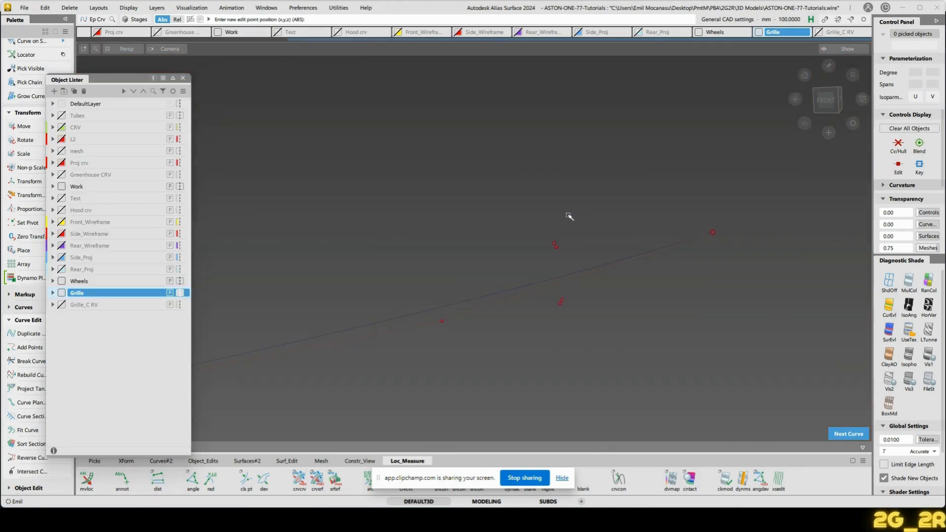
Extend the inner ends of the upper and lower lines so they meet on the crease curve.
{"action": "middle_click_drag", "start_coordinate": [568, 215], "coordinate": [573, 272], "text": "ctrl+shift"}
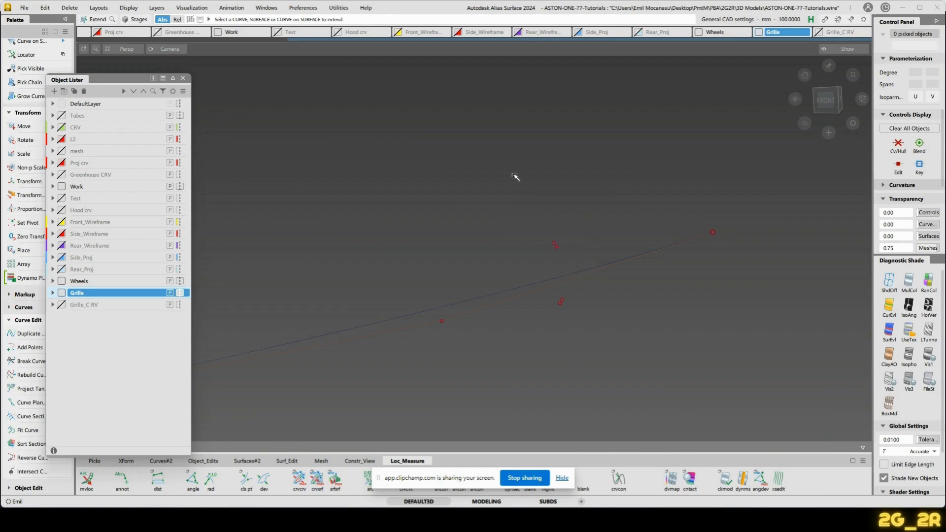
{"action": "left_click", "coordinate": [556, 247]}
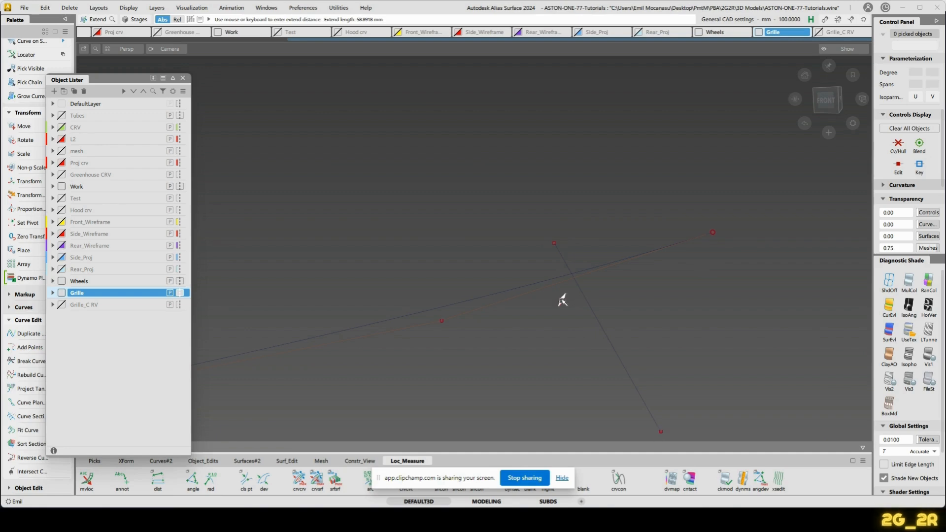
{"action": "left_click_drag", "start_coordinate": [562, 301], "coordinate": [651, 251]}
{"action": "left_click_drag", "start_coordinate": [557, 308], "coordinate": [630, 336], "text": "alt+shift"}
{"action": "left_click", "coordinate": [587, 262], "text": "ctrl"}
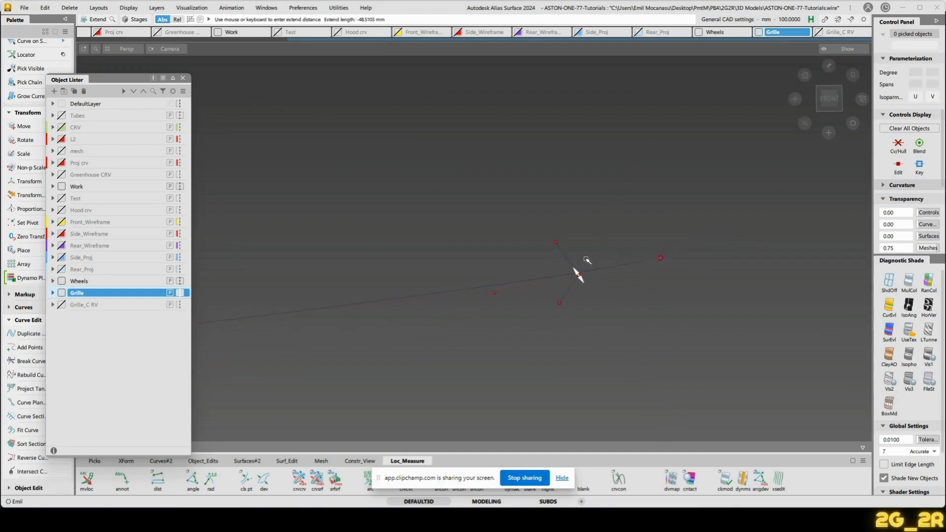
{"action": "left_click_drag", "start_coordinate": [598, 223], "coordinate": [585, 215], "text": "alt+shift"}
{"action": "left_click_drag", "start_coordinate": [657, 359], "coordinate": [535, 294]}
{"action": "left_click", "coordinate": [561, 302]}
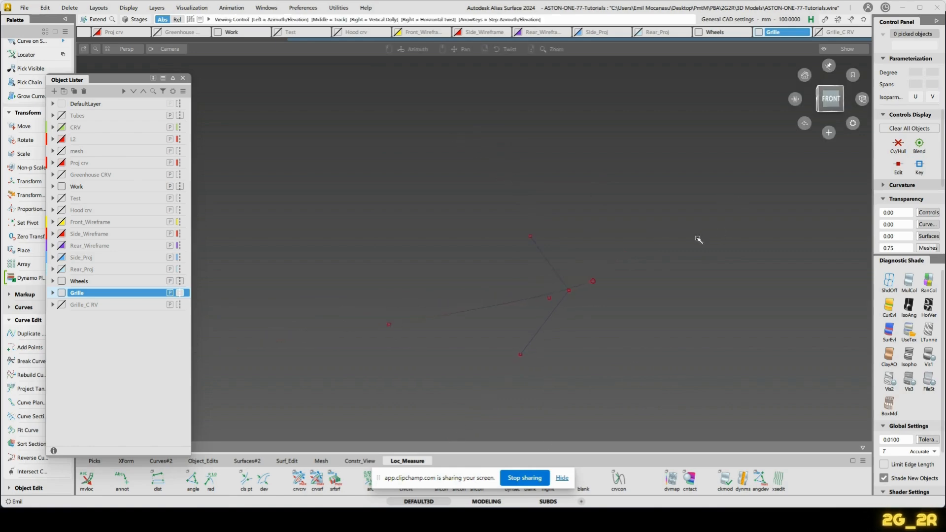
Extend the free outer ends of the upper and lower lines away from the crease curve.
{"action": "left_click_drag", "start_coordinate": [633, 294], "coordinate": [544, 251], "text": "alt+shift"}
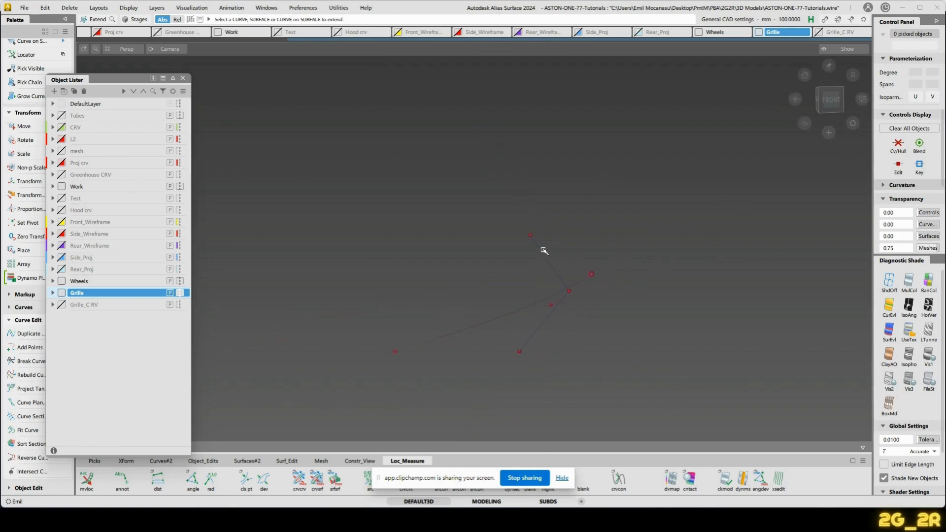
{"action": "left_click_drag", "start_coordinate": [763, 309], "coordinate": [568, 277], "text": "alt+shift"}
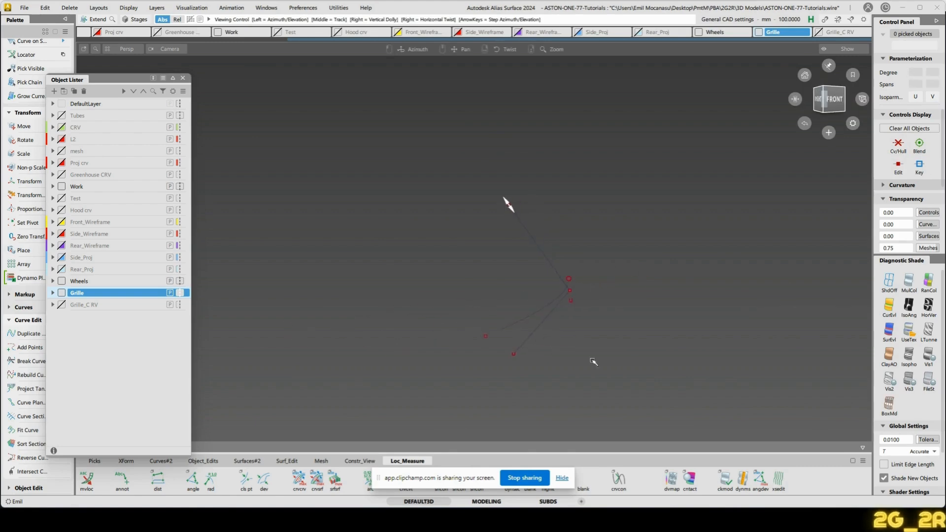
{"action": "left_click_drag", "start_coordinate": [520, 348], "coordinate": [597, 334]}
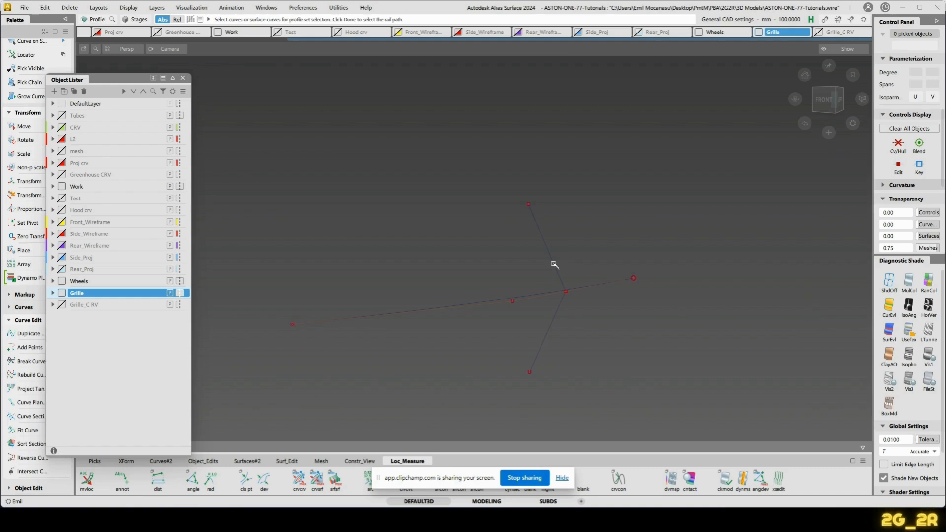
Build two Profile surfaces by sweeping the upper and lower lines along the crease curve as rail.
{"action": "left_click", "coordinate": [547, 247]}
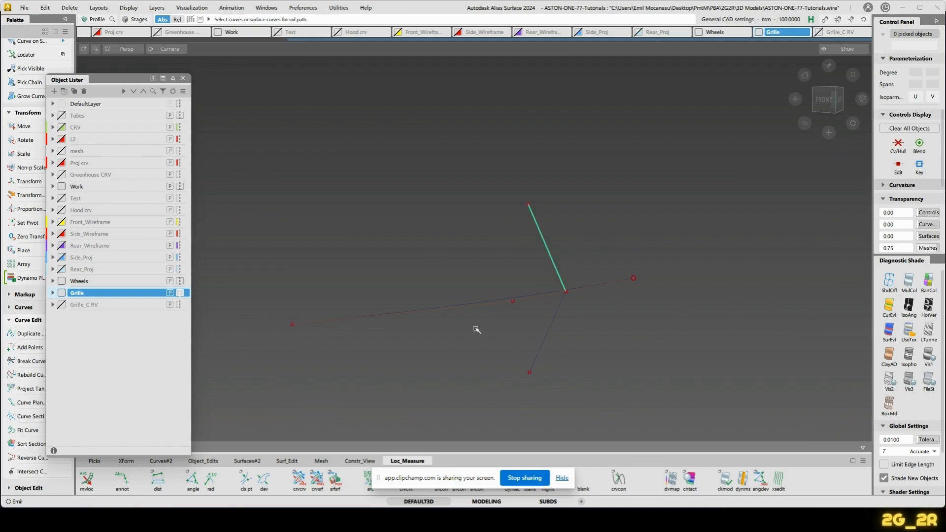
{"action": "left_click", "coordinate": [472, 287]}
{"action": "left_click", "coordinate": [526, 338]}
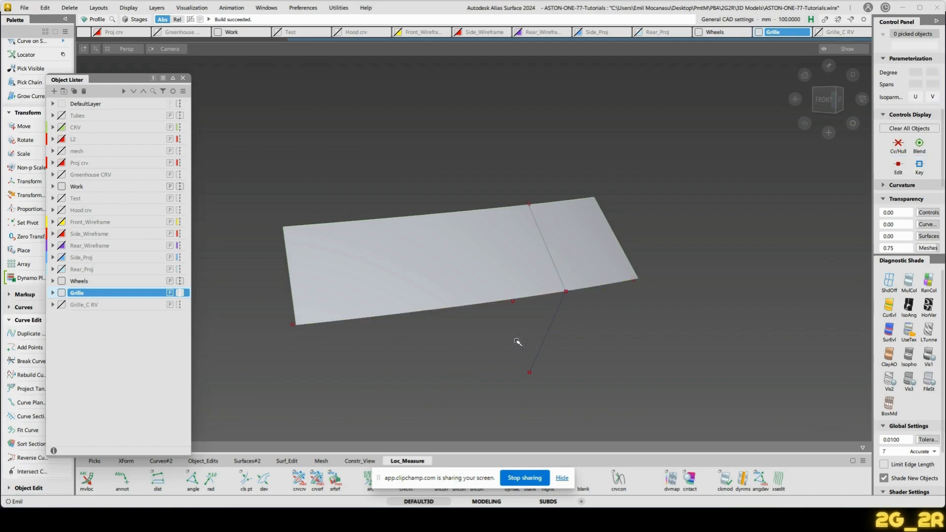
{"action": "left_click", "coordinate": [526, 300]}
{"action": "left_click", "coordinate": [590, 308]}
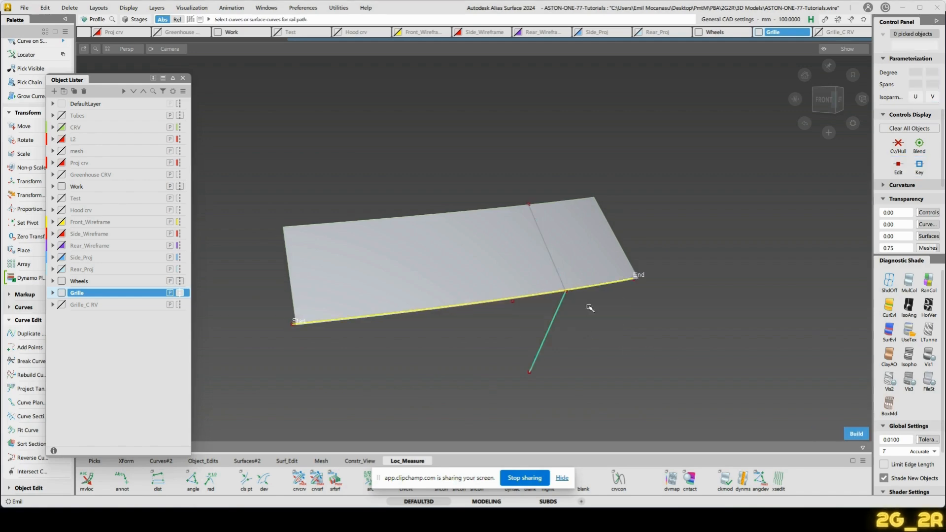
{"action": "left_click_drag", "start_coordinate": [644, 378], "coordinate": [641, 321], "text": "alt+shift"}
{"action": "key", "text": "space"}
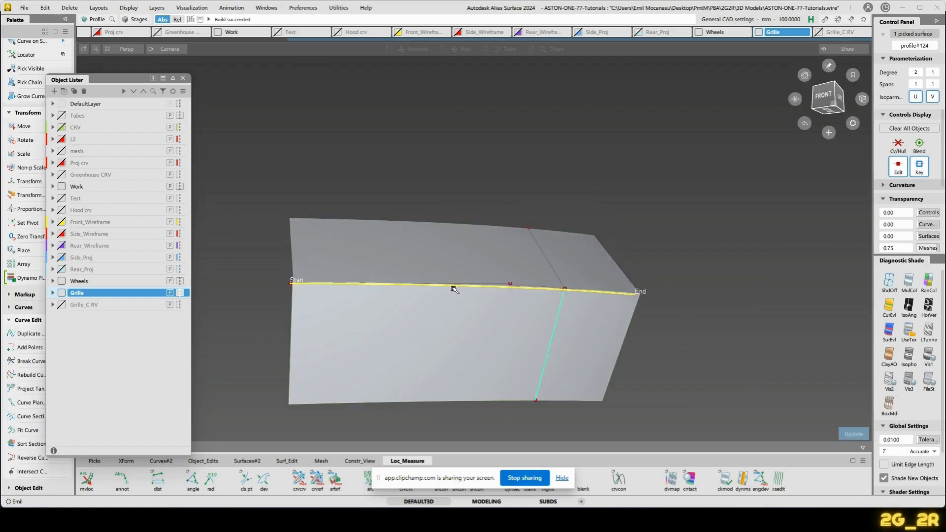
Extend the grille-side end of the crease curve that drives both Profile surfaces, with the body surfaces shown.
{"action": "left_click_drag", "start_coordinate": [454, 287], "coordinate": [575, 311], "text": "alt+shift"}
{"action": "right_click_drag", "start_coordinate": [576, 310], "coordinate": [393, 355], "text": "alt+shift"}
{"action": "left_click_drag", "start_coordinate": [393, 355], "coordinate": [486, 355], "text": "alt+shift"}
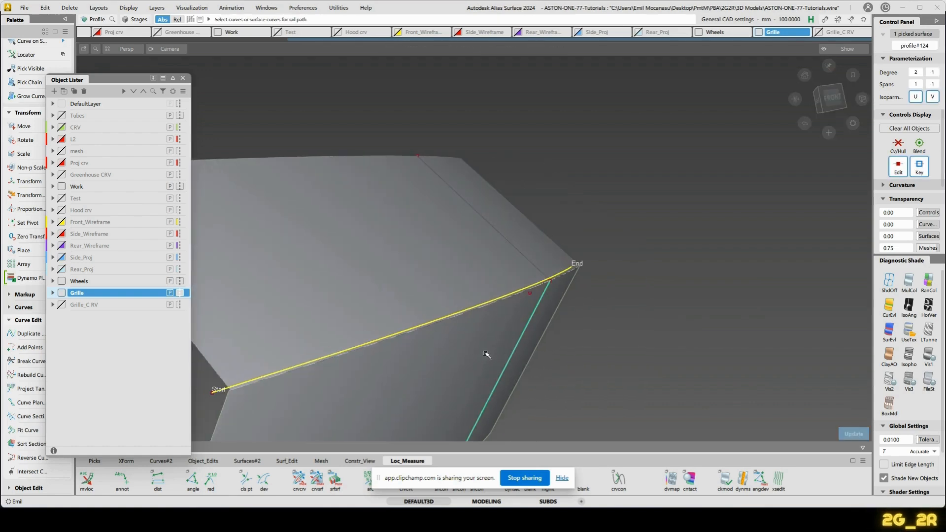
{"action": "left_click", "coordinate": [487, 355]}
{"action": "right_click_drag", "start_coordinate": [551, 253], "coordinate": [477, 165], "text": "alt+shift"}
{"action": "left_click_drag", "start_coordinate": [477, 165], "coordinate": [383, 220], "text": "alt+shift"}
{"action": "middle_click_drag", "start_coordinate": [383, 220], "coordinate": [461, 253], "text": "alt+shift"}
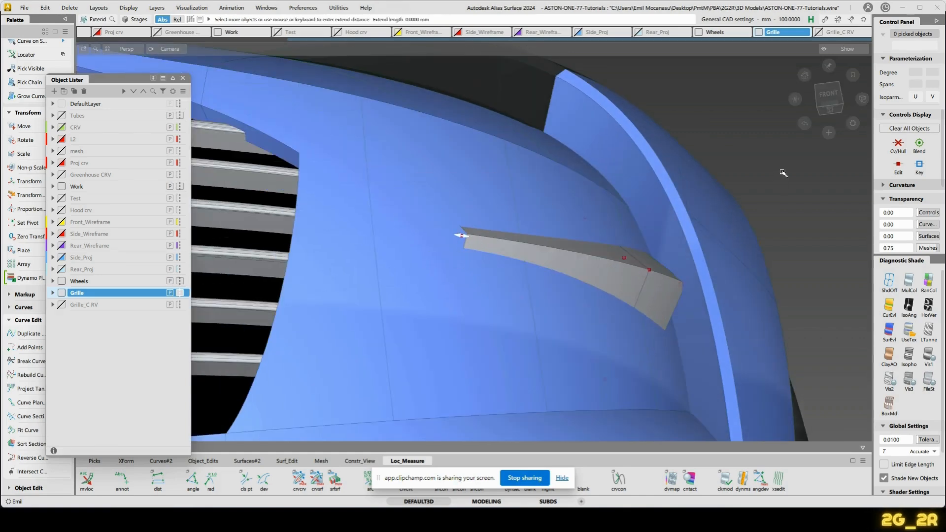
{"action": "mouse_move", "coordinate": [784, 173]}
{"action": "left_mouse_down"}
{"action": "mouse_move", "coordinate": [699, 178]}
{"action": "mouse_move", "coordinate": [754, 178]}
{"action": "mouse_move", "coordinate": [582, 275]}
{"action": "mouse_move", "coordinate": [634, 252]}
{"action": "mouse_move", "coordinate": [500, 258]}
{"action": "left_mouse_up"}
Rebuild the crease curve as degree 5 with a single span and accept the change.
{"action": "mouse_move", "coordinate": [580, 312]}
{"action": "left_mouse_down", "text": "ctrl+shift"}
{"action": "mouse_move", "coordinate": [585, 265]}
{"action": "mouse_move", "coordinate": [636, 266]}
{"action": "left_mouse_up", "text": "ctrl+shift"}
{"action": "left_click", "coordinate": [594, 271]}
{"action": "left_click_drag", "start_coordinate": [594, 271], "coordinate": [676, 256], "text": "alt+shift"}
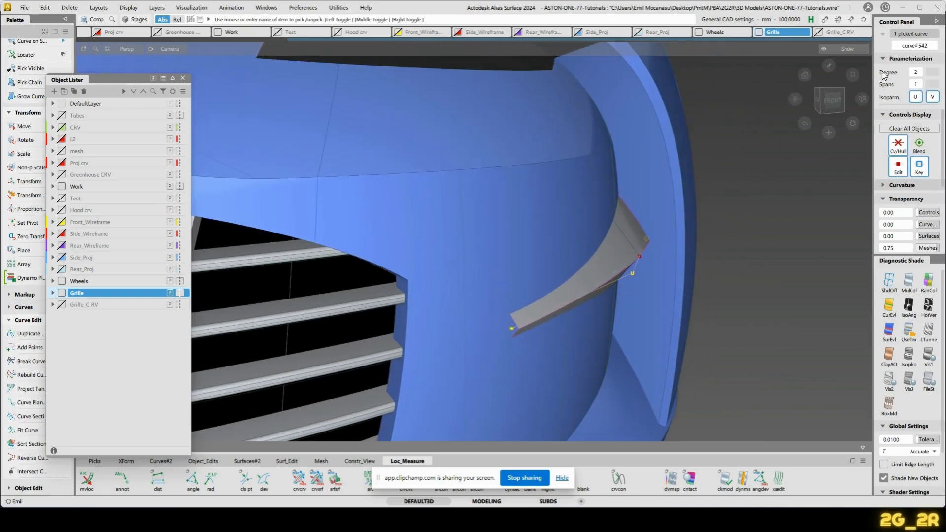
{"action": "left_click", "coordinate": [916, 99]}
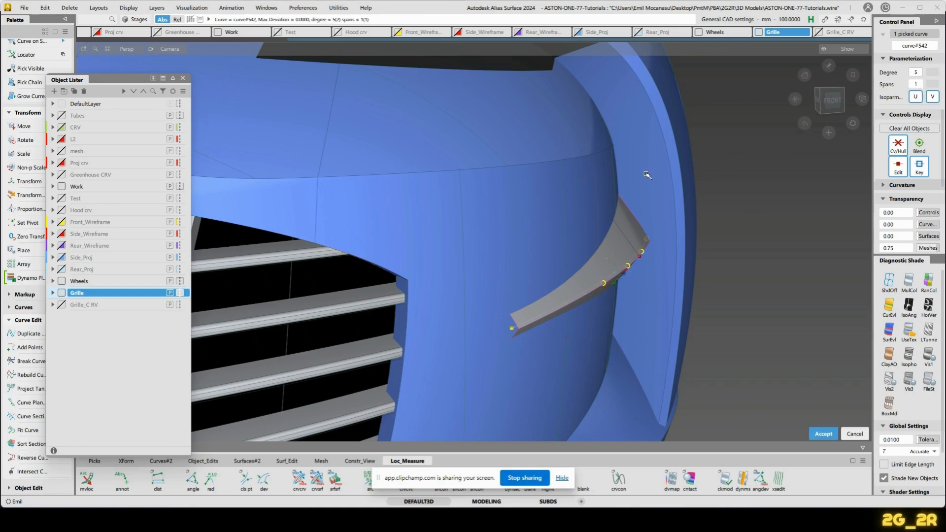
{"action": "right_click_drag", "start_coordinate": [551, 220], "coordinate": [543, 290], "text": "alt+shift"}
{"action": "left_click", "coordinate": [522, 295]}
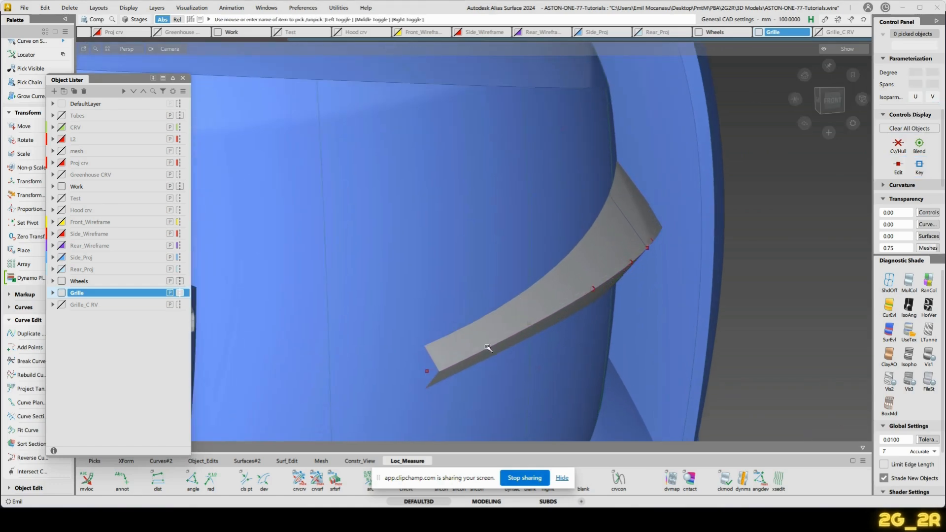
Move the crease curve's grille-side end CV along its normal so the two surfaces taper to a point at the body.
{"action": "left_click_drag", "start_coordinate": [423, 358], "coordinate": [434, 386]}
{"action": "key", "text": "t"}
{"action": "key", "text": "space"}
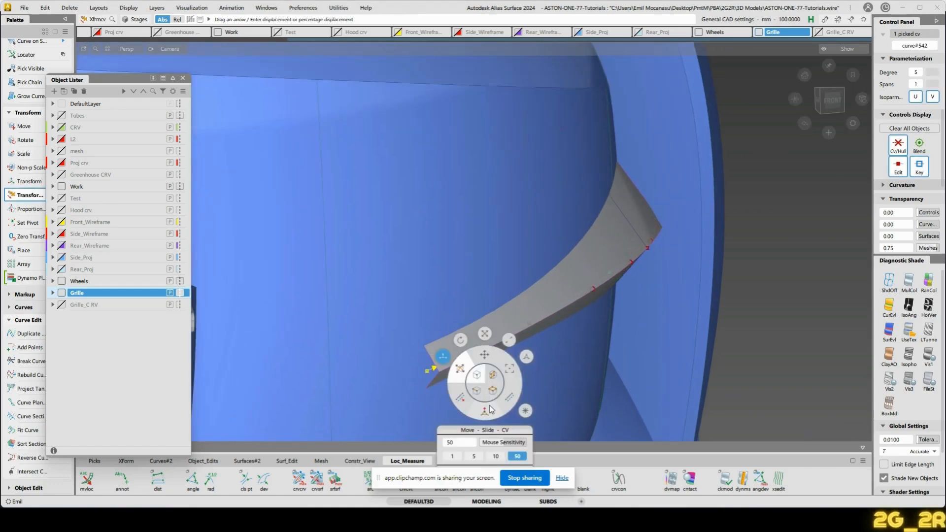
{"action": "left_click", "coordinate": [485, 413]}
{"action": "left_click_drag", "start_coordinate": [735, 357], "coordinate": [764, 365]}
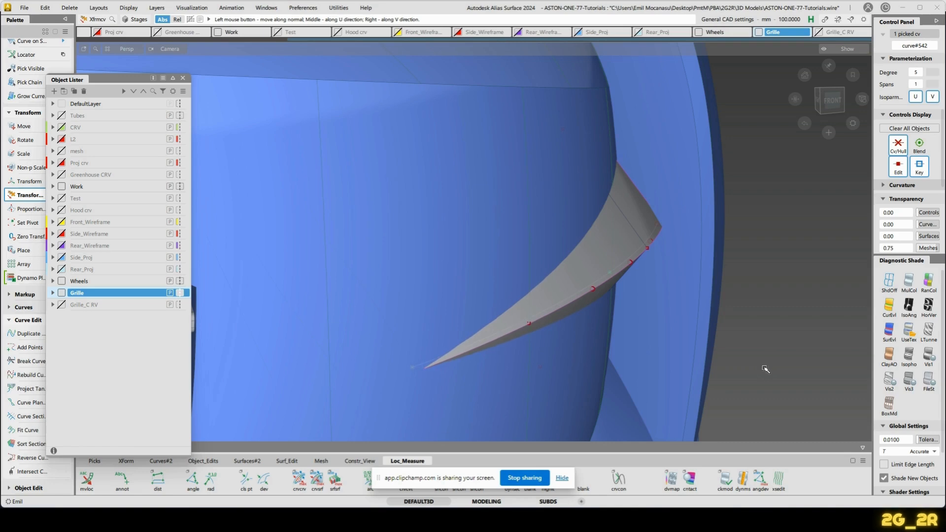
Display cross-section lines on the two Profile surfaces, close the Cross Section Editor and clear the selection.
{"action": "left_click_drag", "start_coordinate": [759, 372], "coordinate": [555, 249], "text": "alt+shift"}
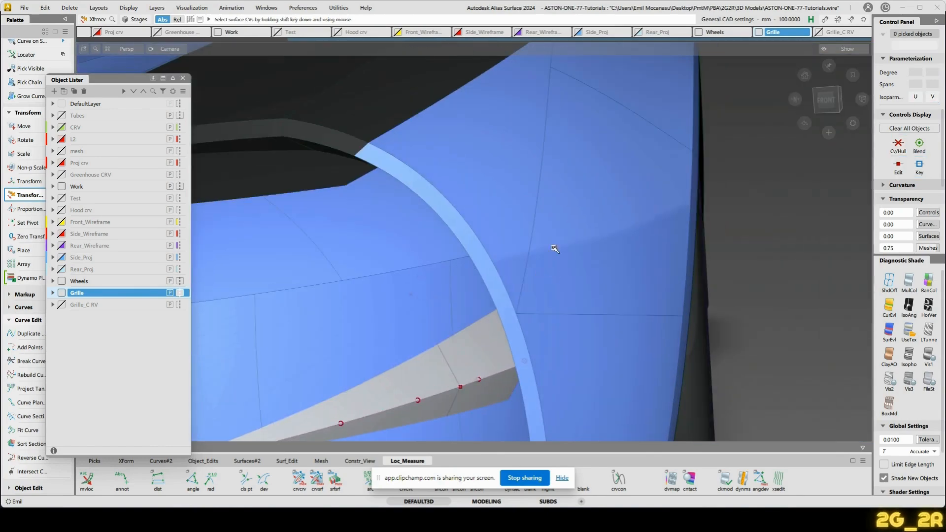
{"action": "left_click_drag", "start_coordinate": [444, 375], "coordinate": [432, 393], "text": "ctrl+shift"}
{"action": "left_click", "coordinate": [430, 382]}
{"action": "left_click", "coordinate": [698, 121]}
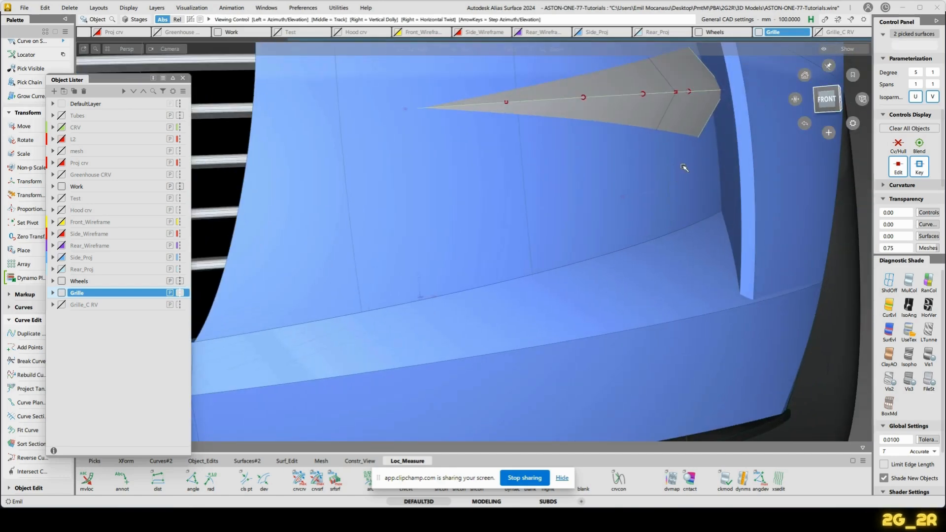
{"action": "left_click_drag", "start_coordinate": [682, 166], "coordinate": [680, 193], "text": "alt+shift"}
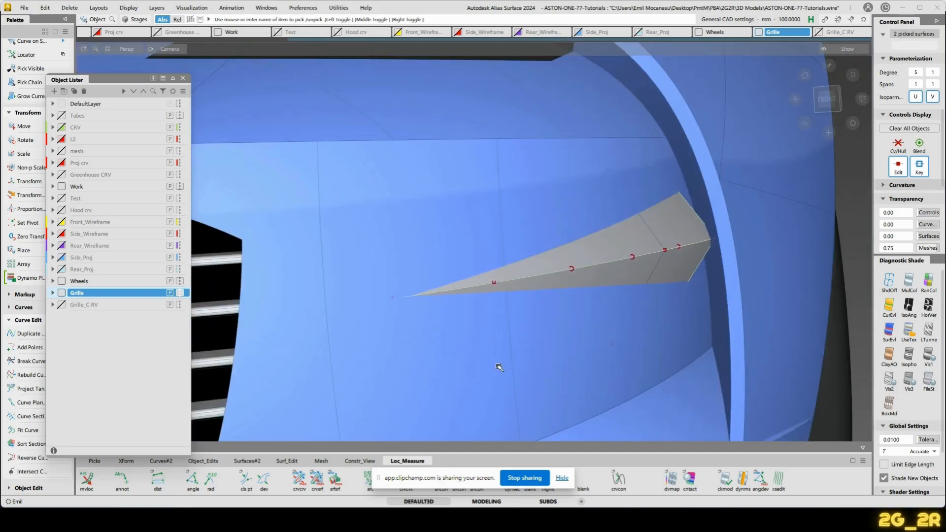
{"action": "left_click", "coordinate": [565, 482]}
{"action": "left_click", "coordinate": [778, 481]}
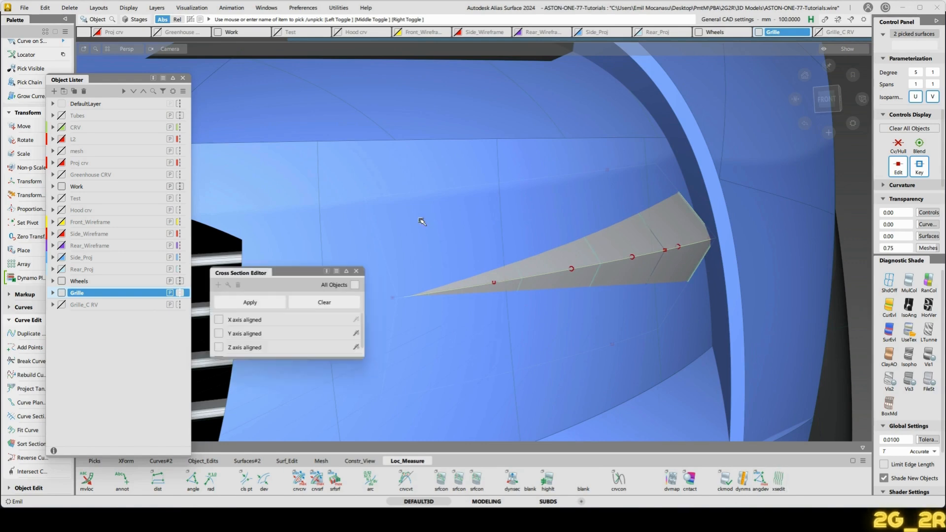
{"action": "left_click", "coordinate": [183, 78]}
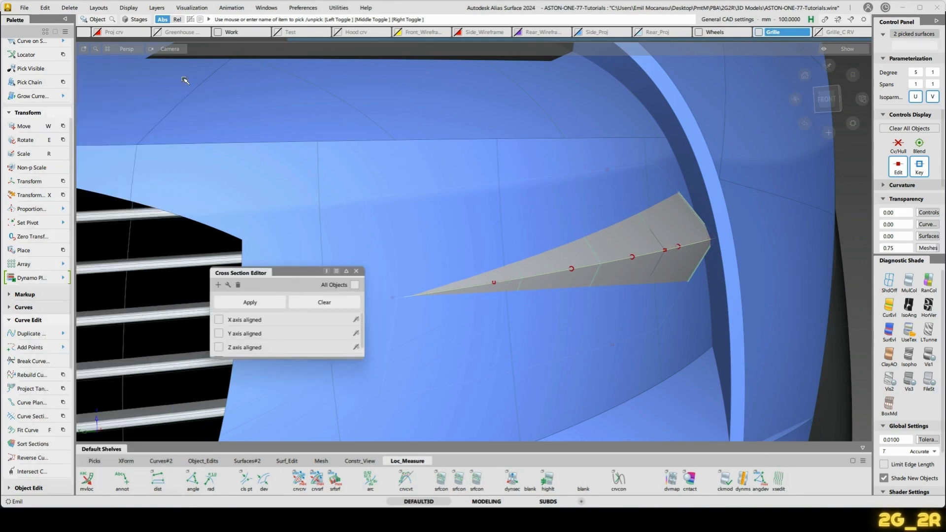
{"action": "key", "text": "Escape"}
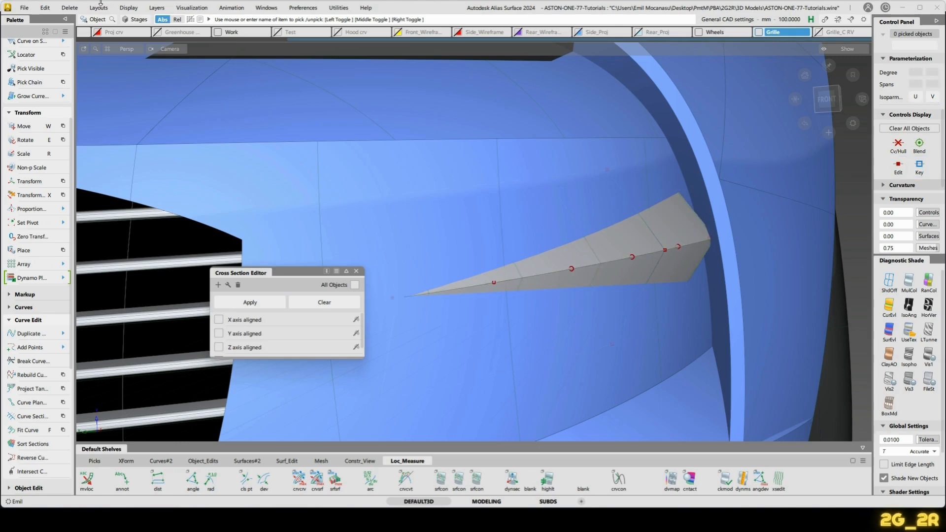
{"action": "left_click", "coordinate": [357, 271]}
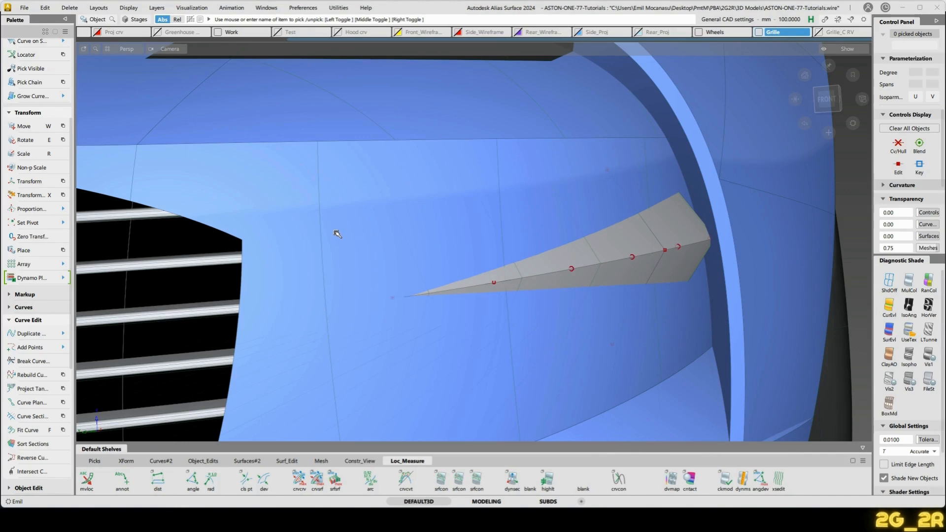
Show the scan mesh and compare it with the recess surfaces and surrounding body from several angles.
{"action": "key", "text": "o"}
{"action": "left_click", "coordinate": [59, 152]}
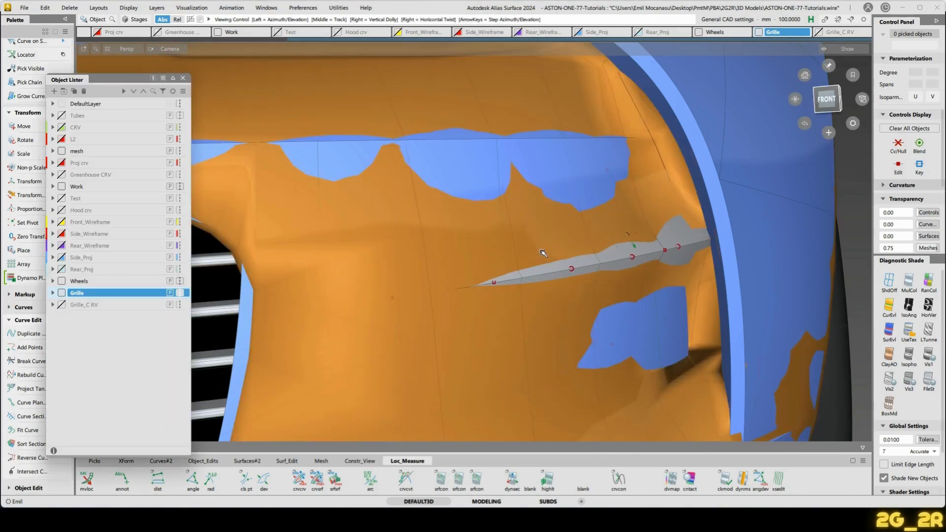
{"action": "left_click_drag", "start_coordinate": [537, 253], "coordinate": [634, 255], "text": "alt+shift"}
{"action": "left_click", "coordinate": [623, 228]}
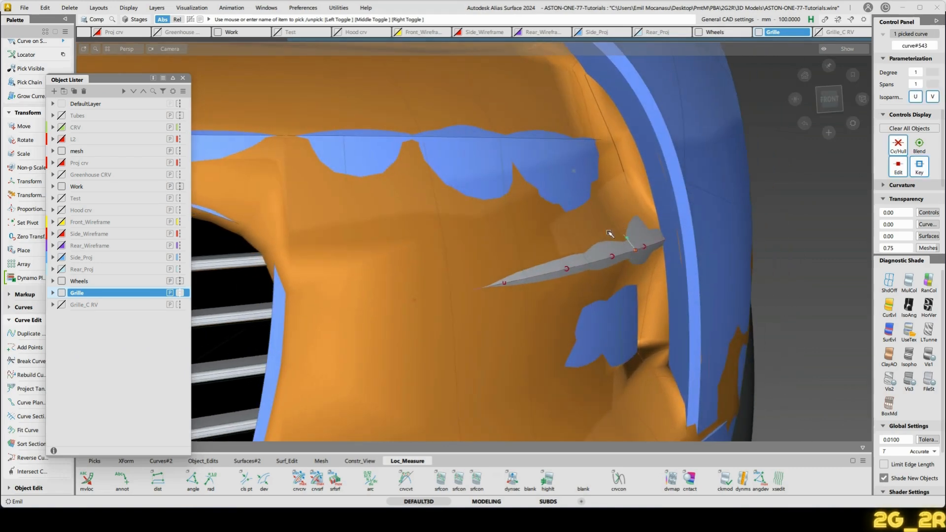
{"action": "left_click", "coordinate": [613, 278]}
{"action": "left_click_drag", "start_coordinate": [675, 310], "coordinate": [806, 265], "text": "alt+shift"}
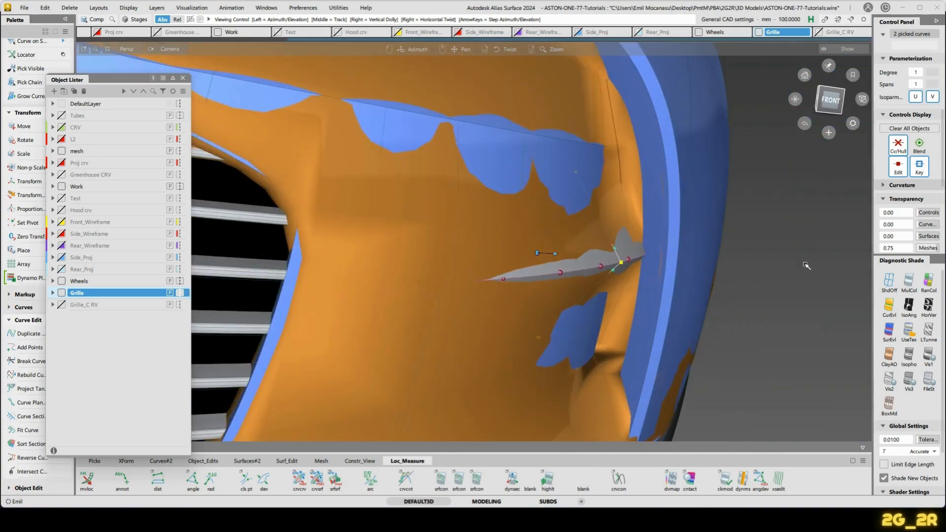
{"action": "left_click_drag", "start_coordinate": [604, 225], "coordinate": [543, 190], "text": "alt+shift"}
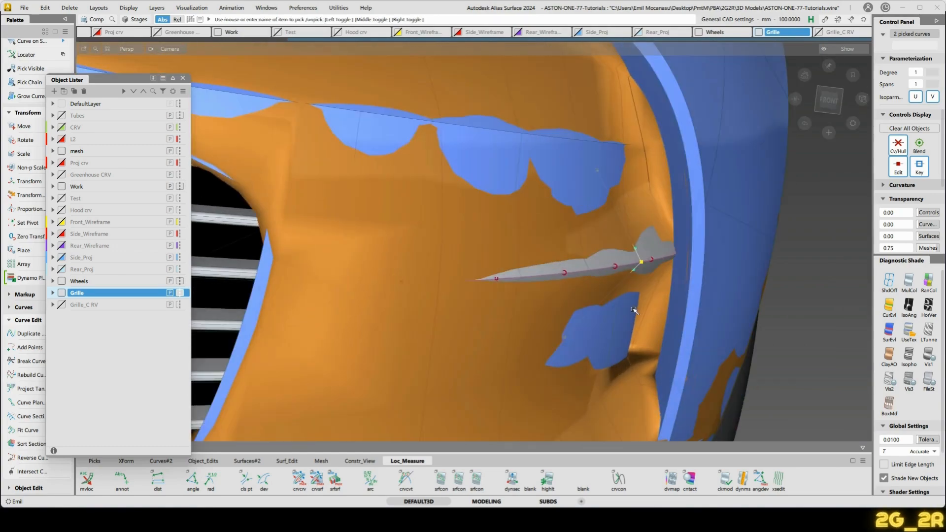
{"action": "left_click_drag", "start_coordinate": [634, 310], "coordinate": [599, 242], "text": "alt+shift"}
{"action": "scroll", "coordinate": [473, 242], "scroll_direction": "down", "scroll_amount": 6}
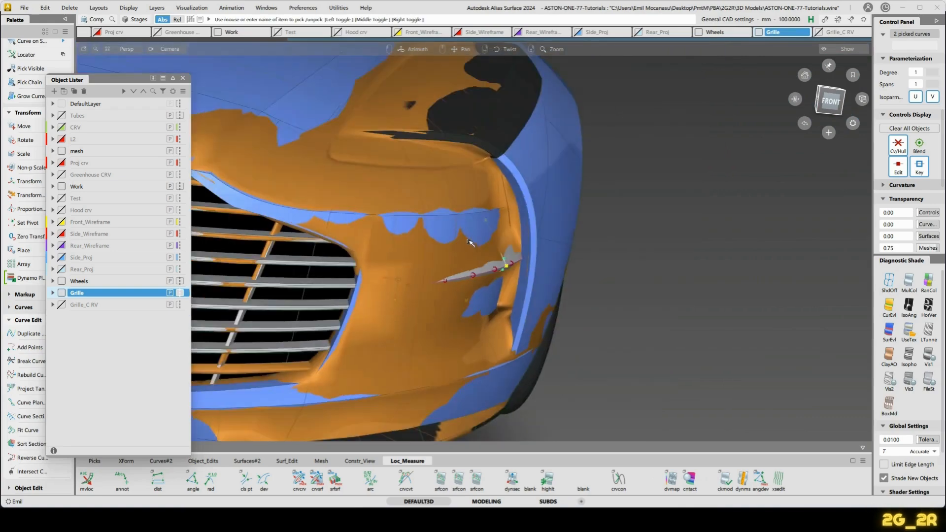
{"action": "left_click_drag", "start_coordinate": [662, 374], "coordinate": [672, 312], "text": "alt+shift"}
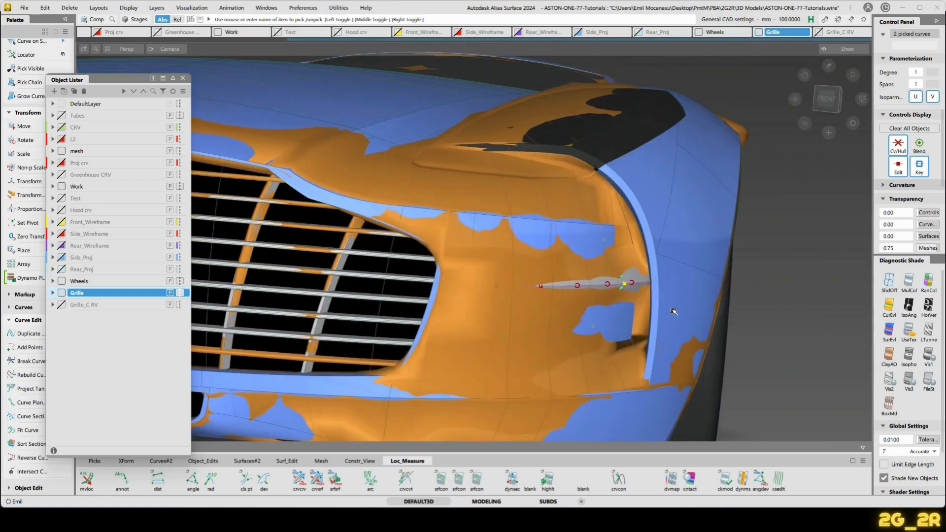
{"action": "left_click", "coordinate": [684, 306]}
{"action": "left_click", "coordinate": [183, 82]}
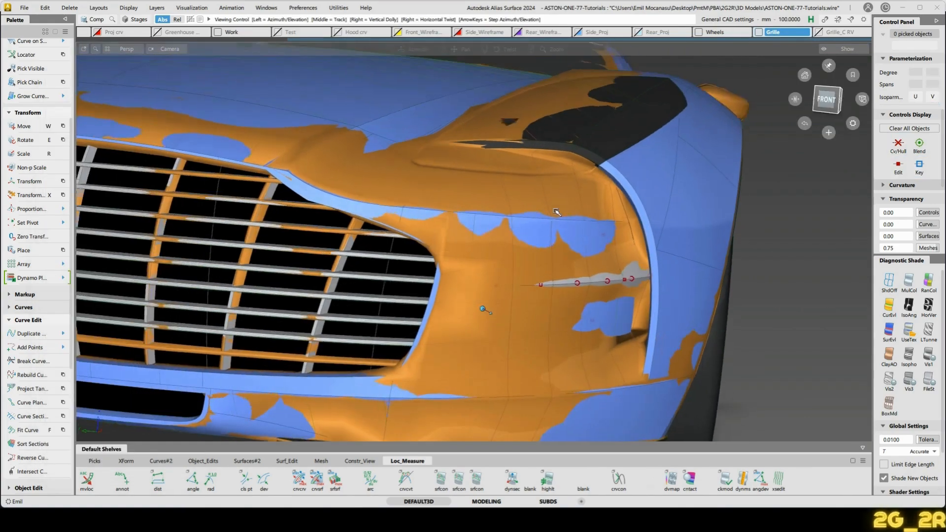
{"action": "left_click_drag", "start_coordinate": [542, 217], "coordinate": [539, 291], "text": "alt+shift"}
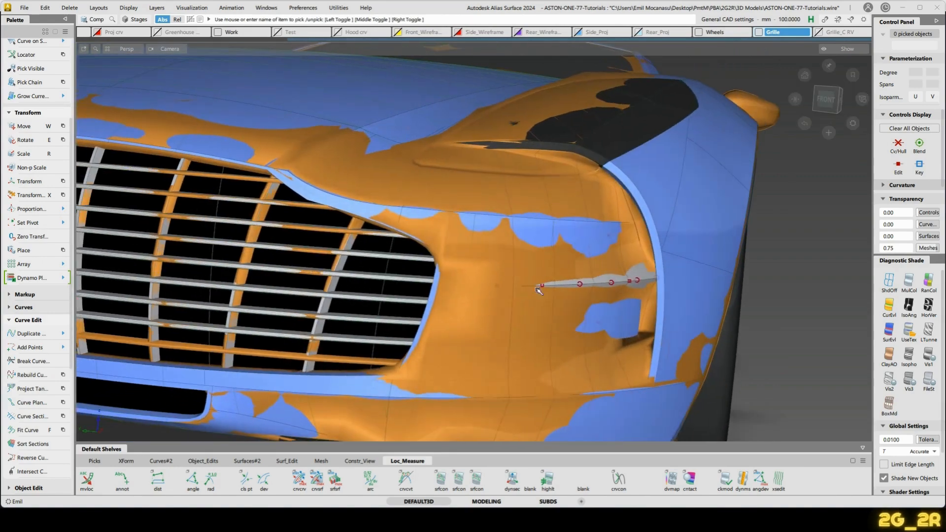
{"action": "left_click_drag", "start_coordinate": [483, 272], "coordinate": [395, 252], "text": "alt+shift"}
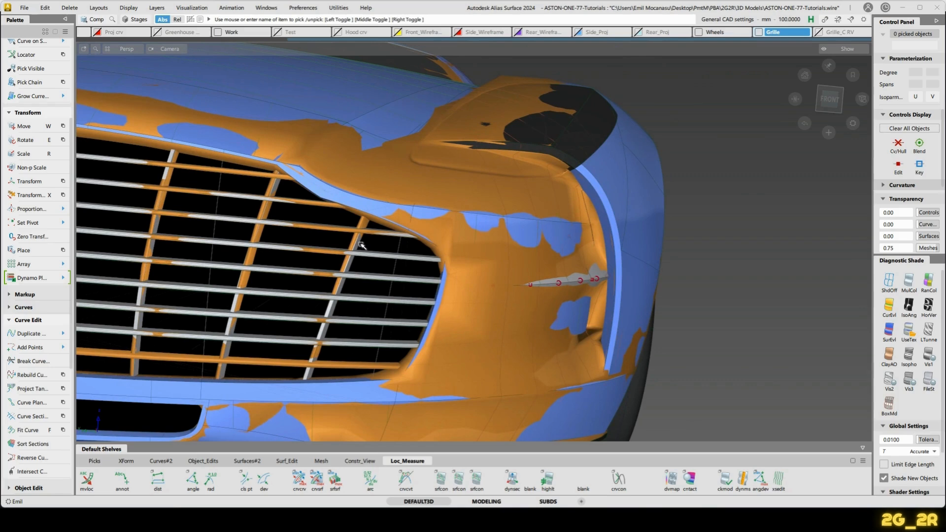
Turn shading off, pick the body surface beside the grille and display cross-section lines on it.
{"action": "key", "text": "ctrl+l"}
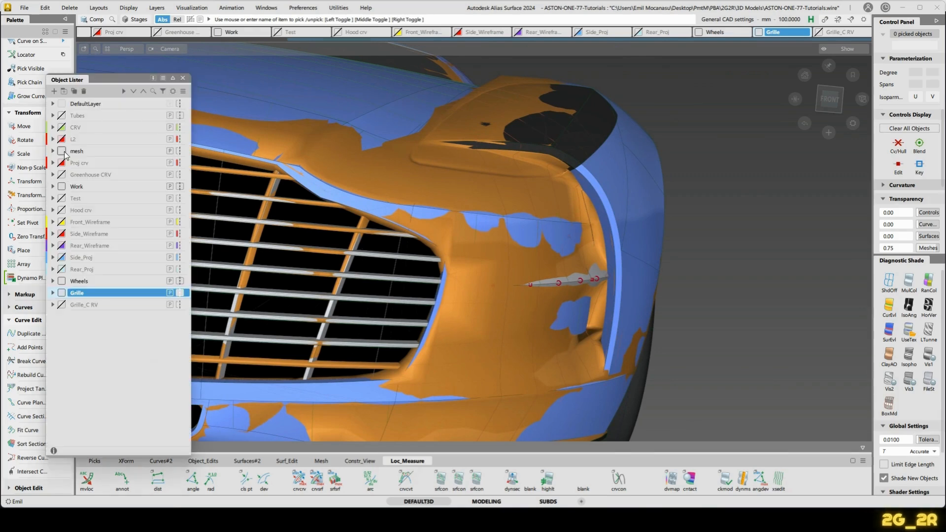
{"action": "left_click", "coordinate": [898, 279]}
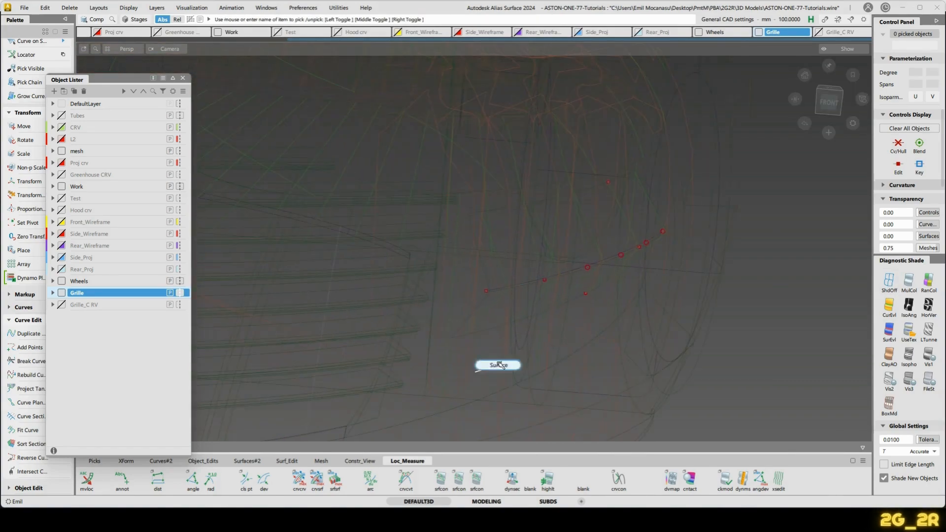
{"action": "left_click", "coordinate": [507, 364]}
{"action": "left_click_drag", "start_coordinate": [539, 359], "coordinate": [447, 334], "text": "alt+shift"}
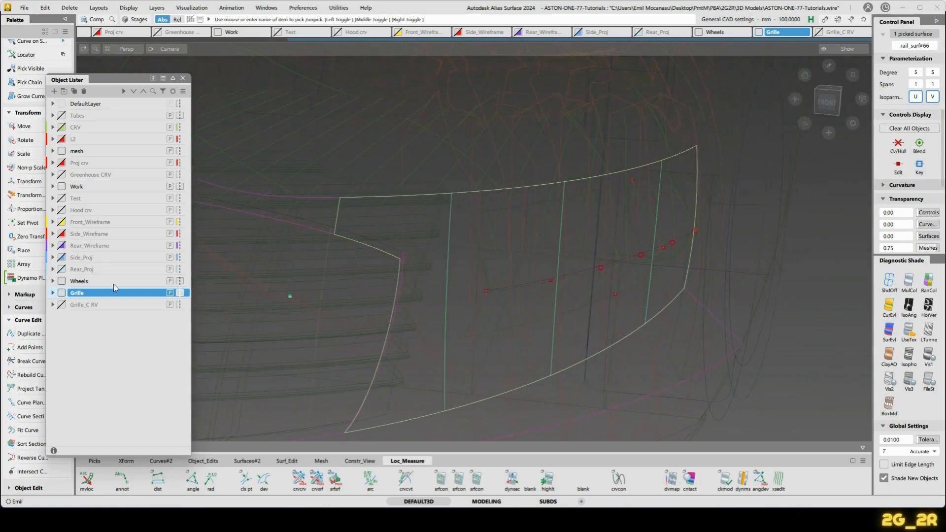
{"action": "left_click", "coordinate": [779, 479]}
{"action": "left_click_drag", "start_coordinate": [652, 401], "coordinate": [578, 382], "text": "alt+shift"}
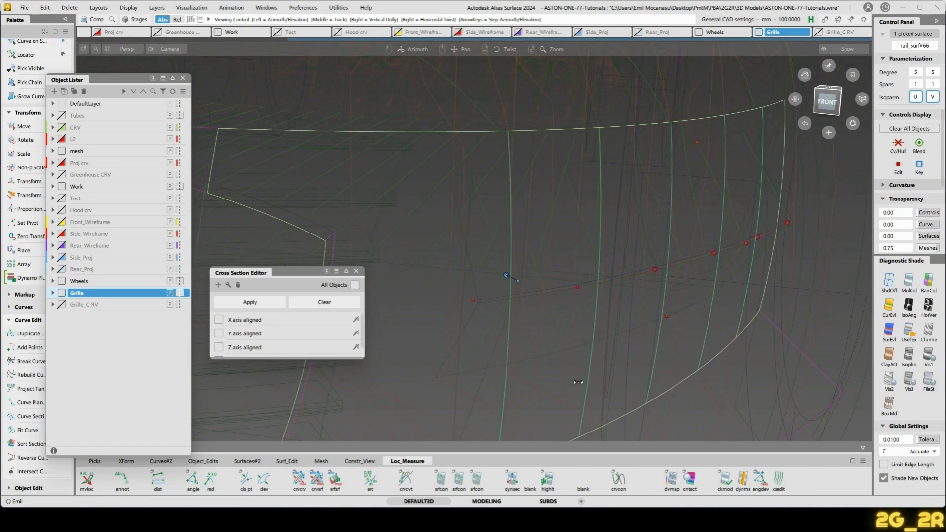
{"action": "left_click", "coordinate": [727, 363]}
Shade the model with its environment texture and hide the scan mesh.
{"action": "left_click", "coordinate": [717, 310], "text": "alt+shift"}
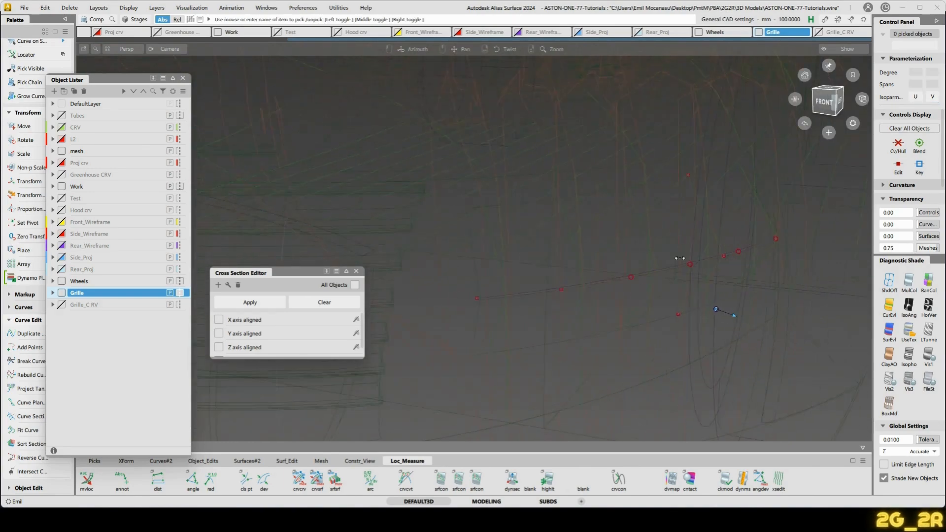
{"action": "left_click_drag", "start_coordinate": [493, 272], "coordinate": [538, 244], "text": "alt+shift"}
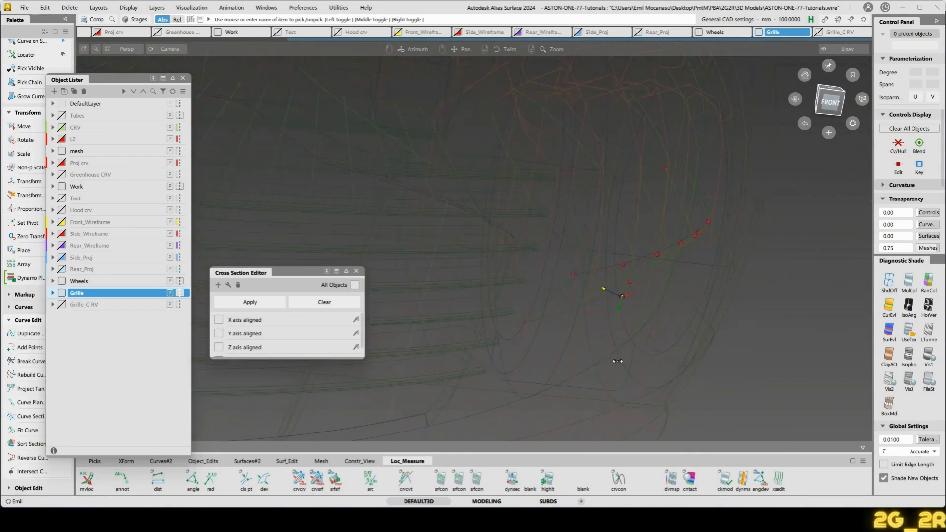
{"action": "left_click_drag", "start_coordinate": [601, 363], "coordinate": [593, 364], "text": "alt+shift"}
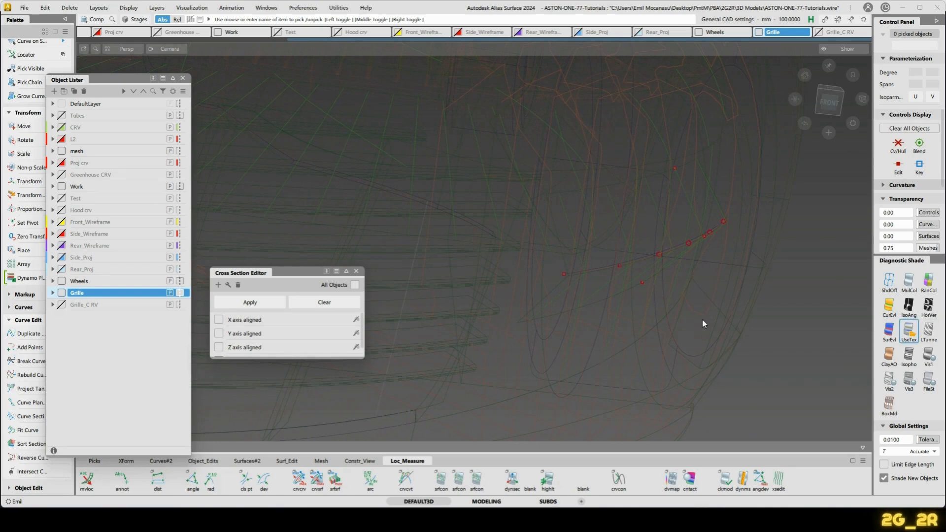
{"action": "left_click_drag", "start_coordinate": [386, 235], "coordinate": [351, 229], "text": "alt+shift"}
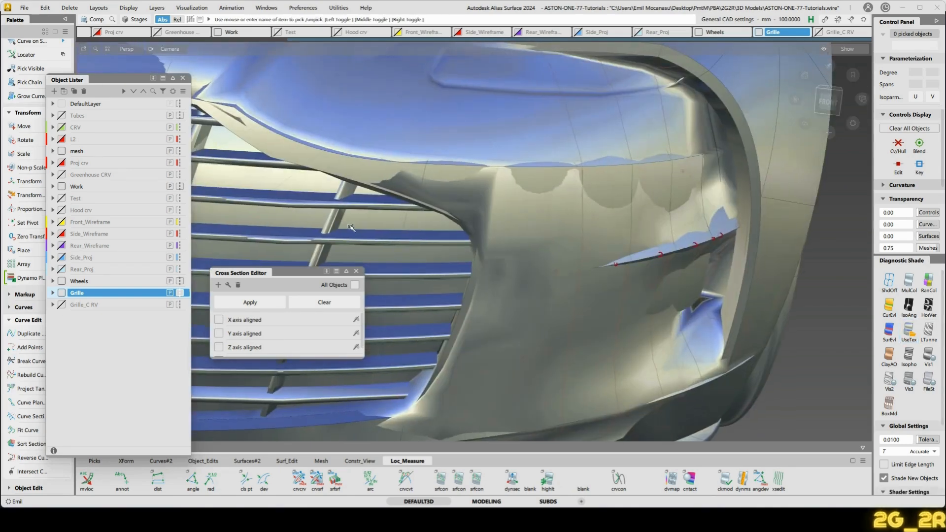
{"action": "left_click", "coordinate": [60, 152]}
{"action": "left_click_drag", "start_coordinate": [585, 213], "coordinate": [574, 197], "text": "alt+shift"}
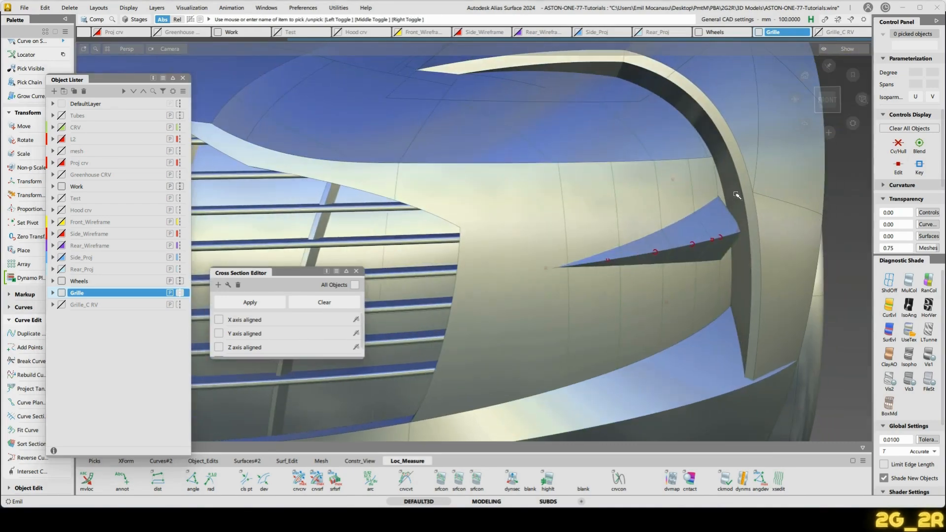
Extend the crease curve's outer end by about 42 mm so the recess surfaces reach the curved border strip.
{"action": "left_click_drag", "start_coordinate": [737, 195], "coordinate": [733, 257], "text": "ctrl+shift"}
{"action": "left_click", "coordinate": [728, 242]}
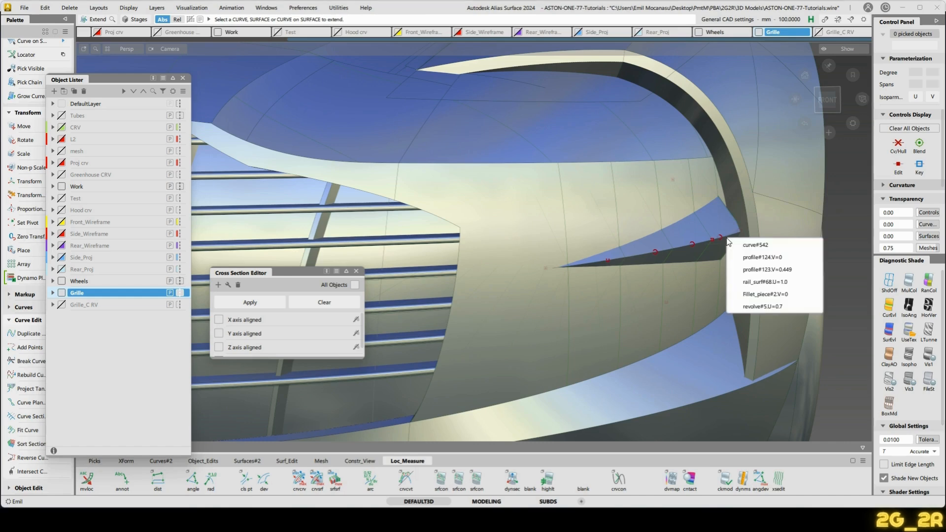
{"action": "left_click", "coordinate": [771, 247]}
{"action": "middle_click_drag", "start_coordinate": [757, 251], "coordinate": [562, 261], "text": "alt+shift"}
{"action": "left_click_drag", "start_coordinate": [771, 283], "coordinate": [694, 287]}
{"action": "left_click", "coordinate": [356, 271]}
{"action": "left_click_drag", "start_coordinate": [429, 257], "coordinate": [515, 242], "text": "alt+shift"}
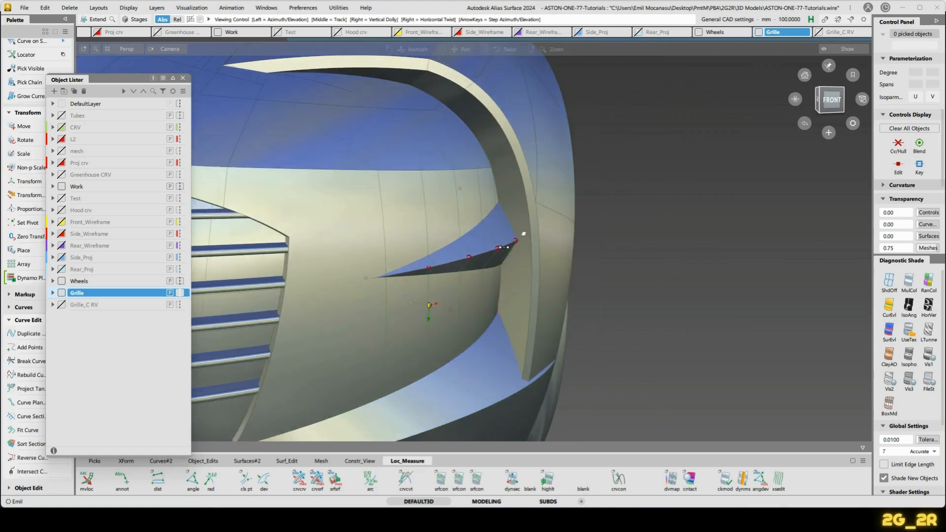
{"action": "left_click_drag", "start_coordinate": [562, 217], "coordinate": [441, 295], "text": "alt+shift"}
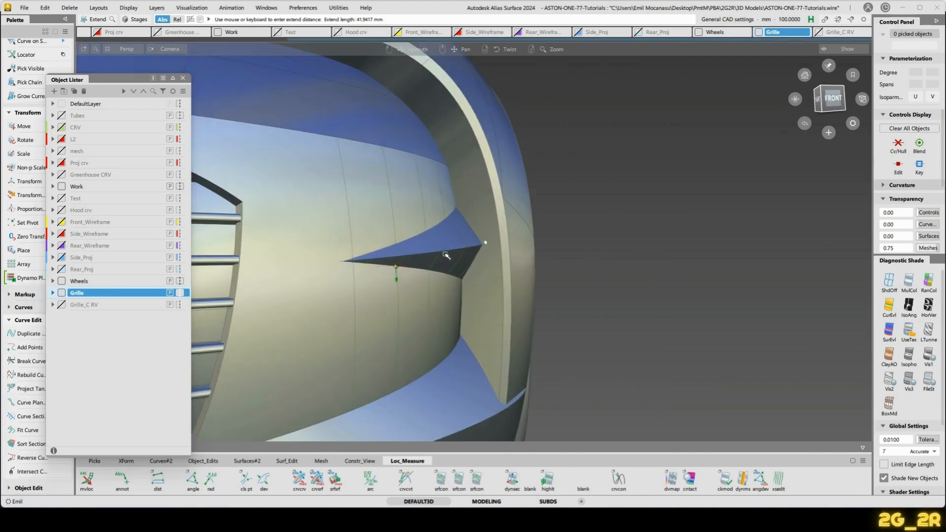
{"action": "right_click_drag", "start_coordinate": [469, 270], "coordinate": [474, 249], "text": "alt+shift"}
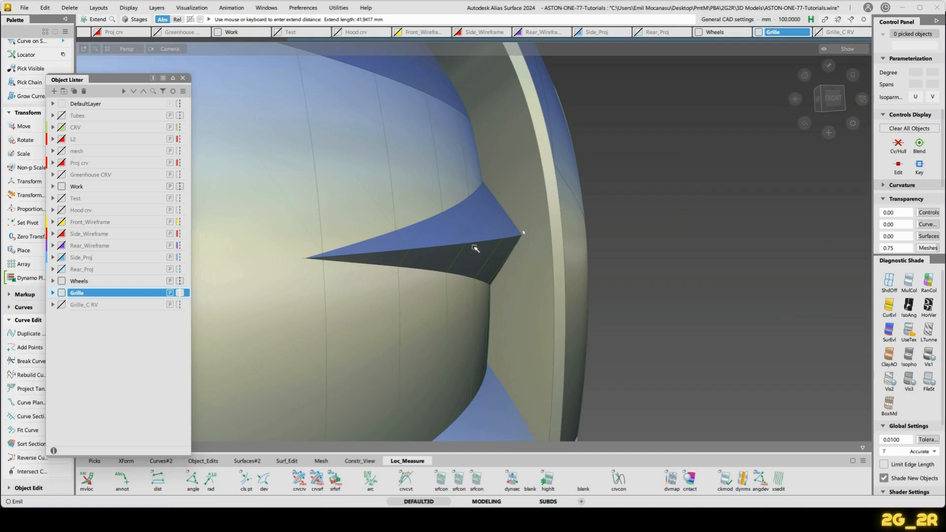
Build an Arc (Chord) G2 surface fillet along the crease between the upper and lower Profile surfaces.
{"action": "key", "text": "f"}
{"action": "left_click", "coordinate": [481, 231]}
{"action": "left_click_drag", "start_coordinate": [476, 263], "coordinate": [481, 264], "text": "alt+shift"}
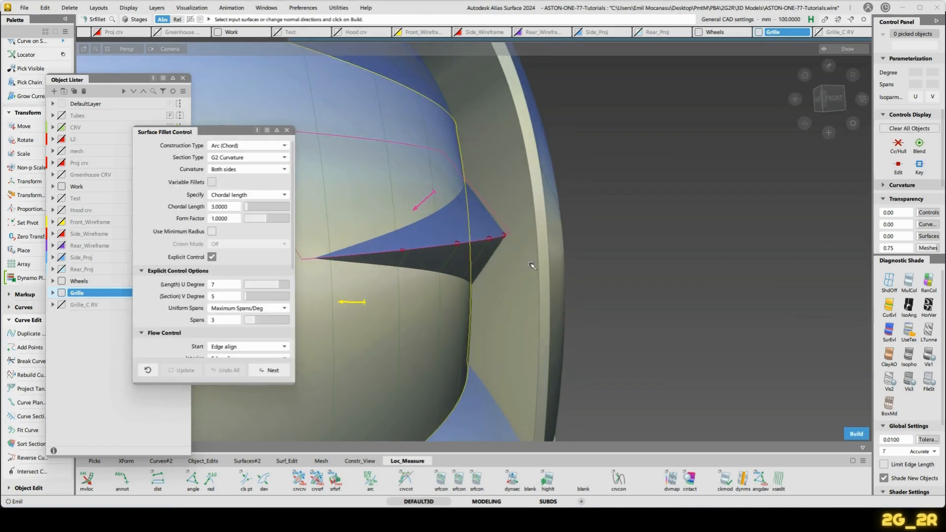
{"action": "key", "text": "ctrl+z"}
{"action": "left_click", "coordinate": [497, 246]}
{"action": "mouse_move", "coordinate": [661, 237]}
{"action": "left_mouse_down", "text": "alt+shift"}
{"action": "mouse_move", "coordinate": [675, 242]}
{"action": "mouse_move", "coordinate": [668, 234]}
{"action": "left_mouse_up", "text": "alt+shift"}
{"action": "key", "text": "space"}
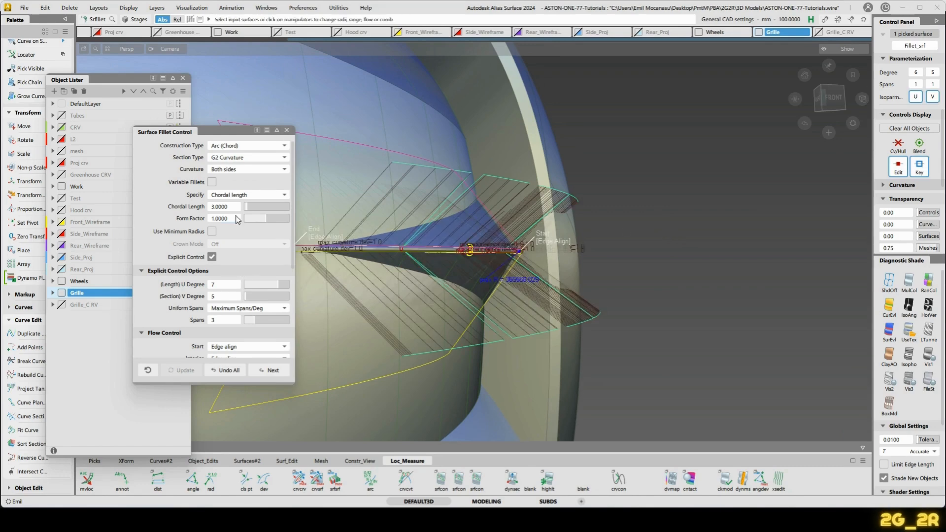
Set the crease fillet's chordal length to 12 and finish the Surface Fillet.
{"action": "scroll", "coordinate": [229, 291], "scroll_direction": "down", "scroll_amount": 1}
{"action": "left_click_drag", "start_coordinate": [251, 203], "coordinate": [257, 203]}
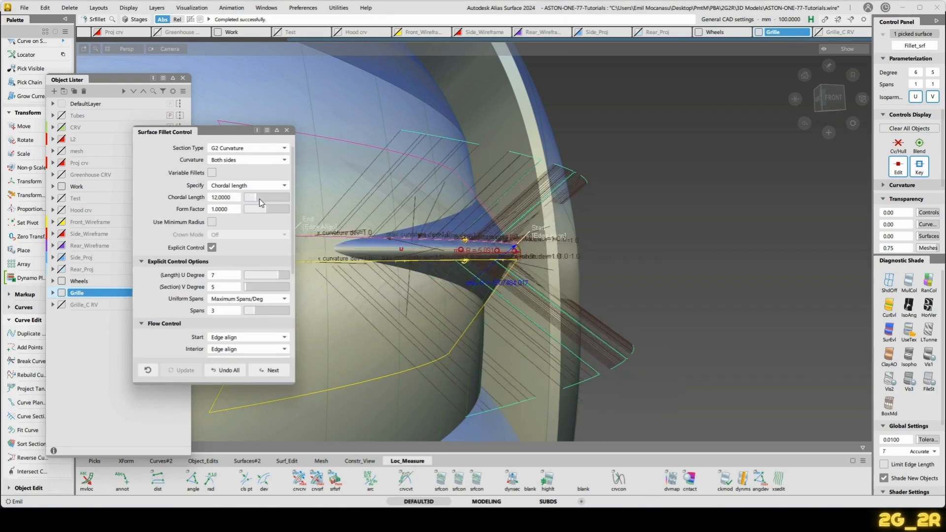
{"action": "key", "text": "space"}
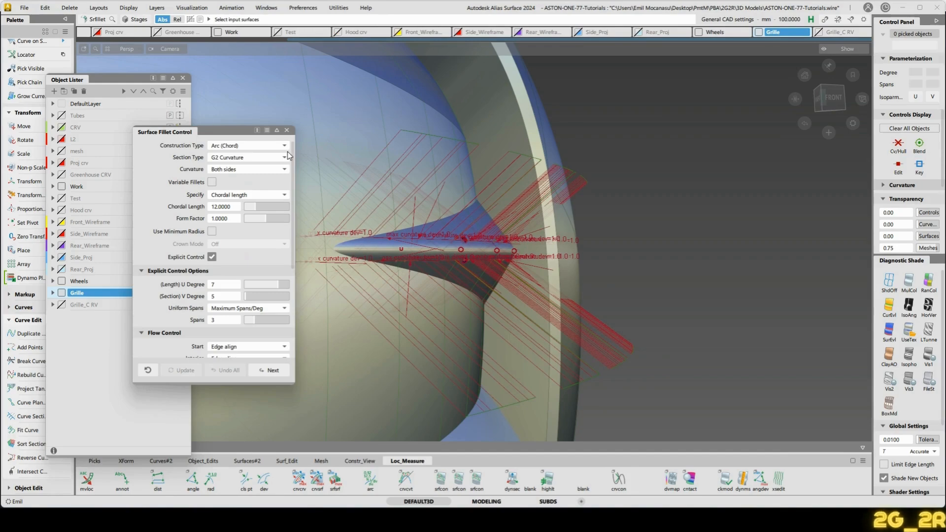
{"action": "left_click", "coordinate": [286, 131]}
Show the scan mesh and compare it with the crease fillet in the side recess.
{"action": "left_click", "coordinate": [65, 152]}
{"action": "left_click_drag", "start_coordinate": [485, 231], "coordinate": [512, 200], "text": "alt+shift"}
{"action": "right_click_drag", "start_coordinate": [513, 243], "coordinate": [517, 225], "text": "alt+shift"}
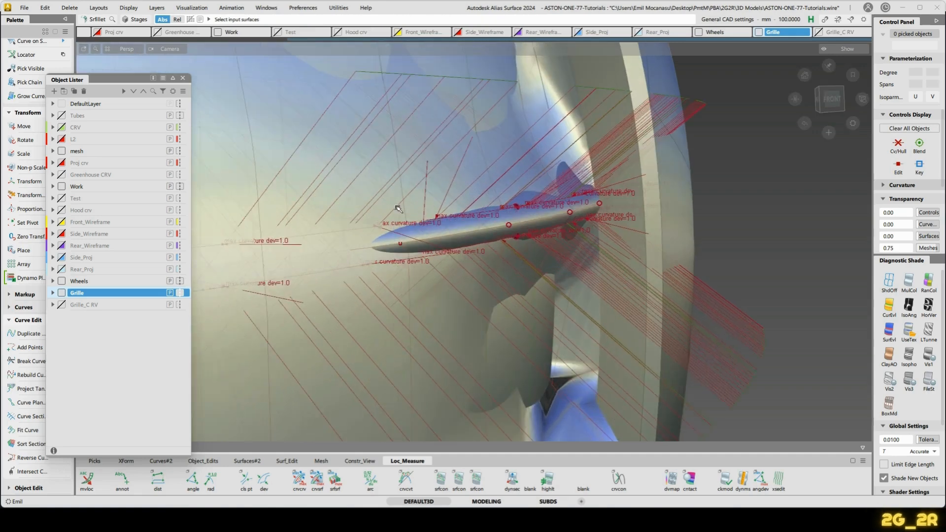
{"action": "right_click_drag", "start_coordinate": [396, 207], "coordinate": [451, 218], "text": "ctrl+shift"}
{"action": "left_click_drag", "start_coordinate": [543, 305], "coordinate": [582, 233], "text": "alt+shift"}
Set the crease fillet's chordal length to 27 to suit the scan mesh and close the fillet settings.
{"action": "left_click", "coordinate": [567, 205]}
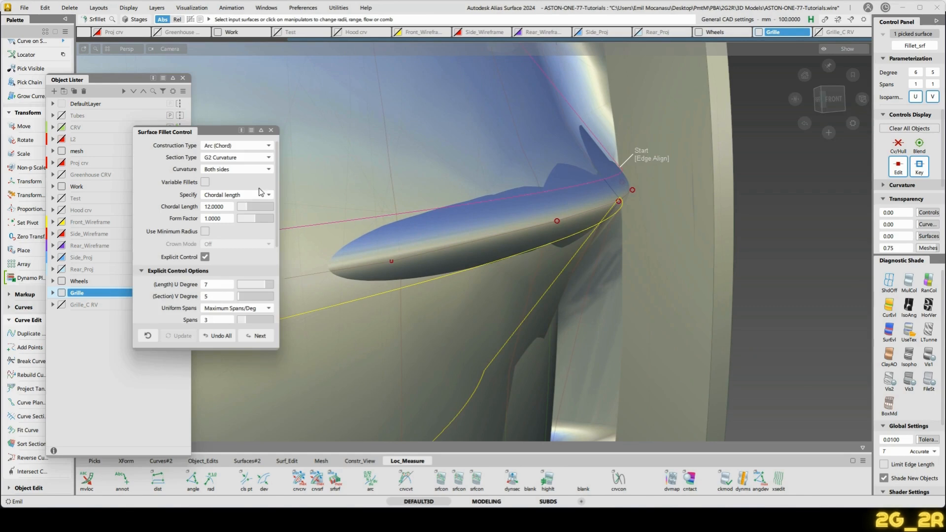
{"action": "left_click_drag", "start_coordinate": [249, 206], "coordinate": [258, 206]}
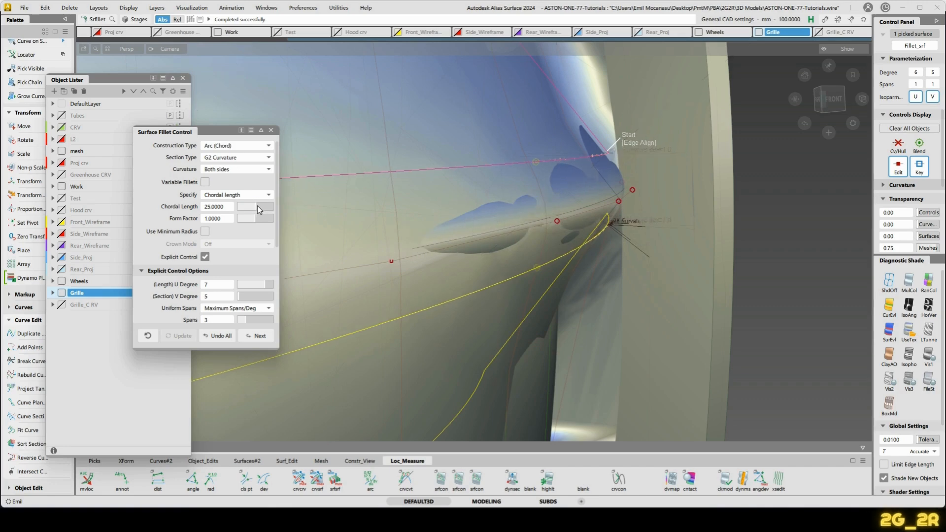
{"action": "left_click_drag", "start_coordinate": [576, 245], "coordinate": [610, 261], "text": "alt+shift"}
{"action": "key", "text": "space"}
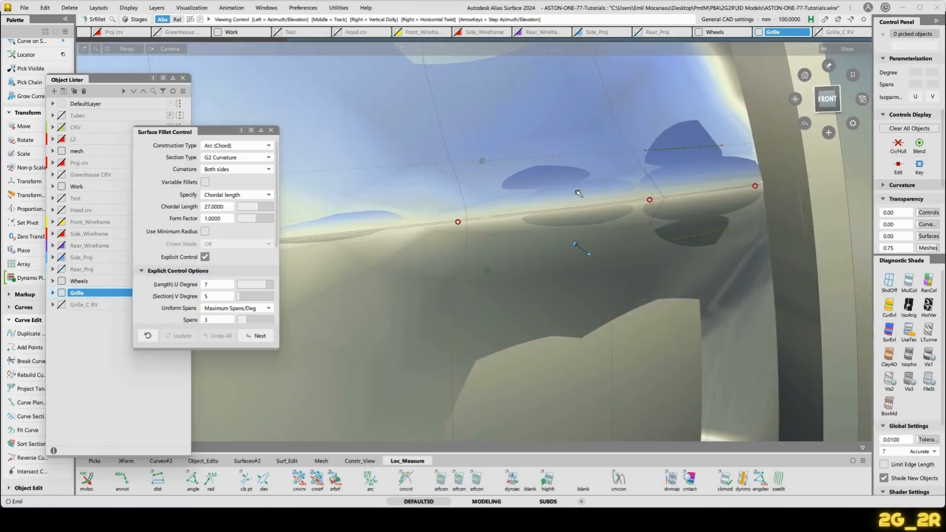
{"action": "left_click_drag", "start_coordinate": [663, 182], "coordinate": [508, 174], "text": "alt+shift"}
{"action": "left_click_drag", "start_coordinate": [562, 228], "coordinate": [650, 281], "text": "alt+shift"}
{"action": "left_click", "coordinate": [272, 130]}
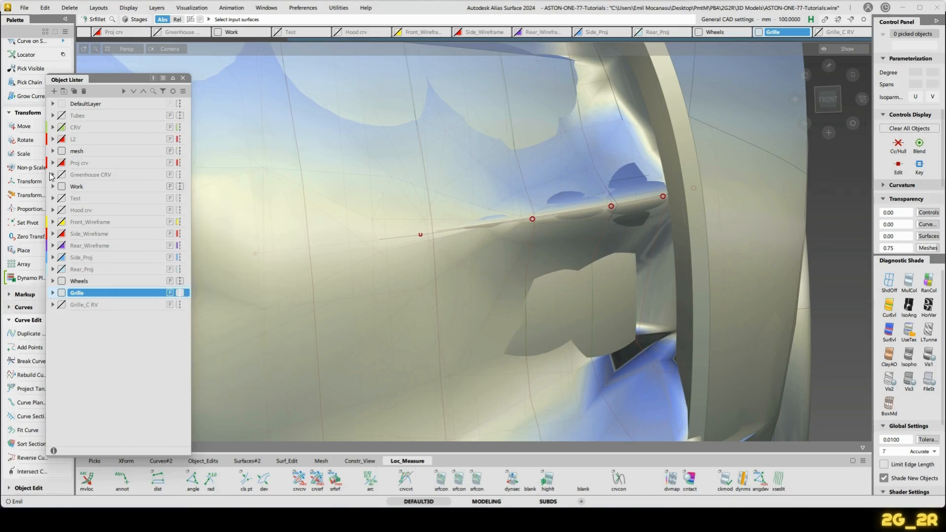
Hide the scan mesh and the Object Lister, and inspect the filleted recess from several angles against the whole front end.
{"action": "left_click", "coordinate": [62, 152]}
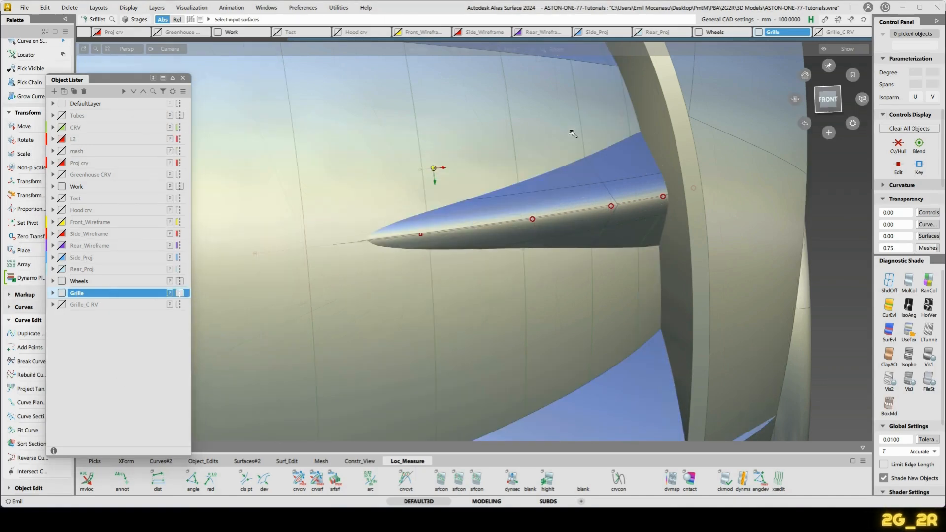
{"action": "left_click_drag", "start_coordinate": [572, 133], "coordinate": [486, 150], "text": "alt+shift"}
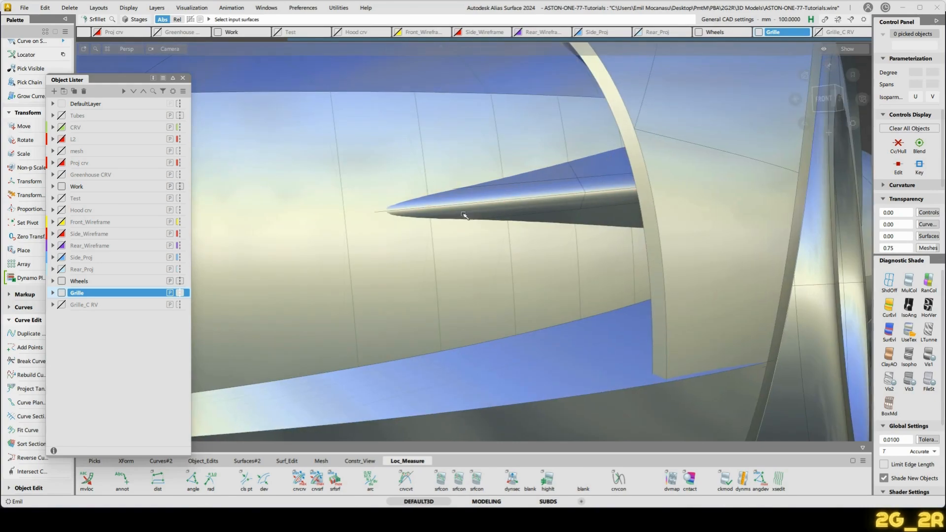
{"action": "left_click", "coordinate": [182, 78]}
{"action": "left_click_drag", "start_coordinate": [419, 222], "coordinate": [397, 212], "text": "alt+shift"}
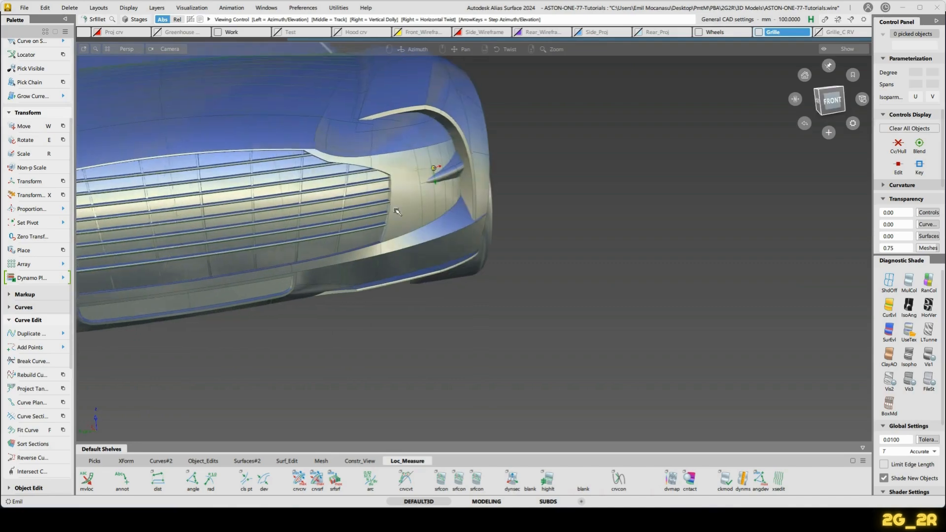
{"action": "mouse_move", "coordinate": [433, 144]}
{"action": "left_mouse_down", "text": "alt+shift"}
{"action": "mouse_move", "coordinate": [507, 186]}
{"action": "mouse_move", "coordinate": [549, 138]}
{"action": "mouse_move", "coordinate": [339, 163]}
{"action": "mouse_move", "coordinate": [431, 144]}
{"action": "left_mouse_up", "text": "alt+shift"}
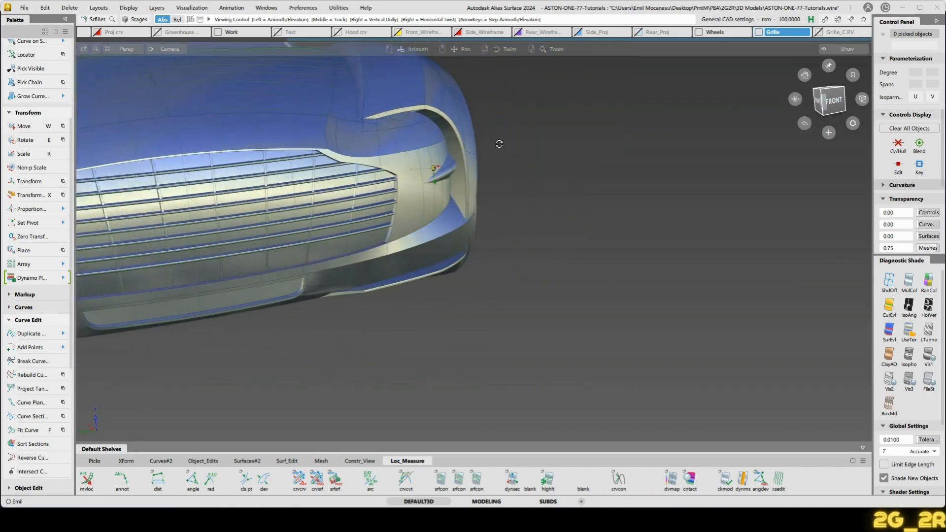
{"action": "left_click_drag", "start_coordinate": [506, 150], "coordinate": [507, 193], "text": "alt+shift"}
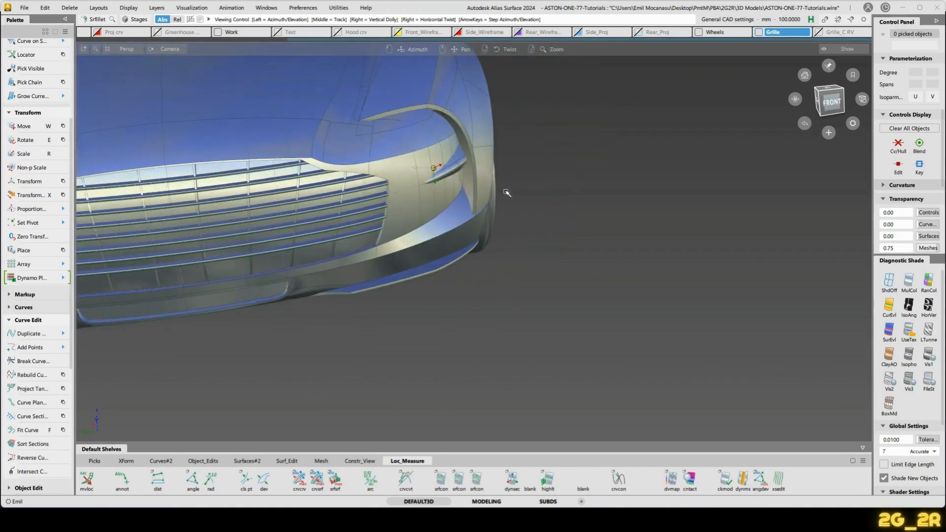
{"action": "right_click_drag", "start_coordinate": [476, 186], "coordinate": [497, 147], "text": "alt+shift"}
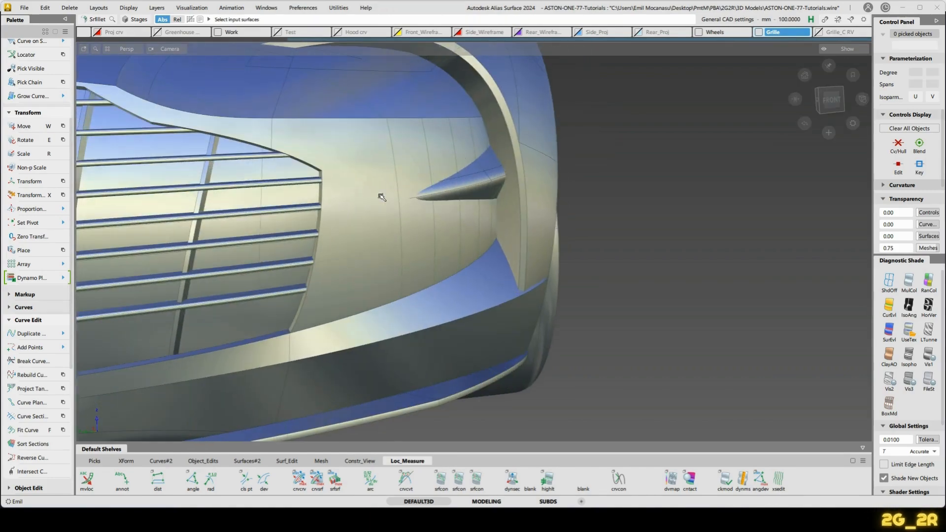
{"action": "left_click_drag", "start_coordinate": [382, 197], "coordinate": [511, 268], "text": "alt+shift"}
{"action": "right_click_drag", "start_coordinate": [511, 269], "coordinate": [509, 305], "text": "alt+shift"}
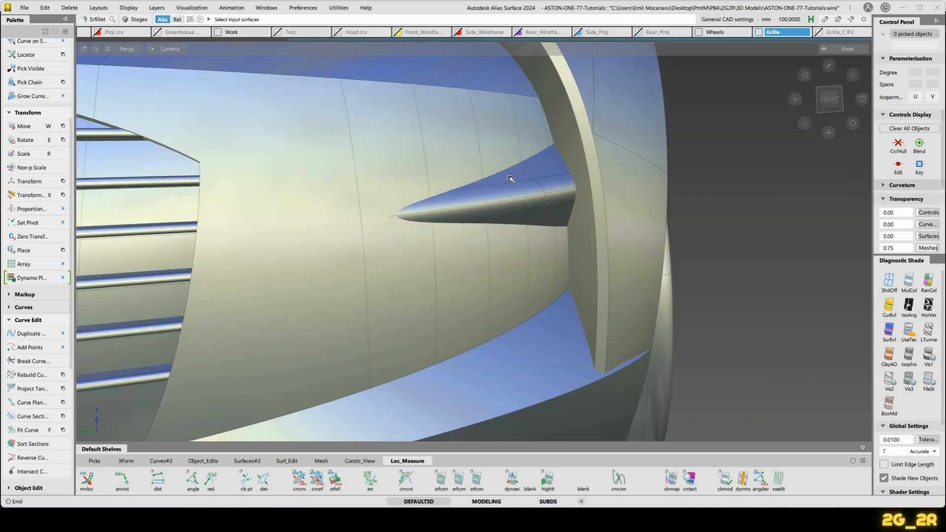
{"action": "left_click", "coordinate": [544, 166]}
{"action": "left_click_drag", "start_coordinate": [544, 166], "coordinate": [593, 179], "text": "alt+shift"}
{"action": "left_click_drag", "start_coordinate": [582, 281], "coordinate": [545, 222], "text": "alt+shift"}
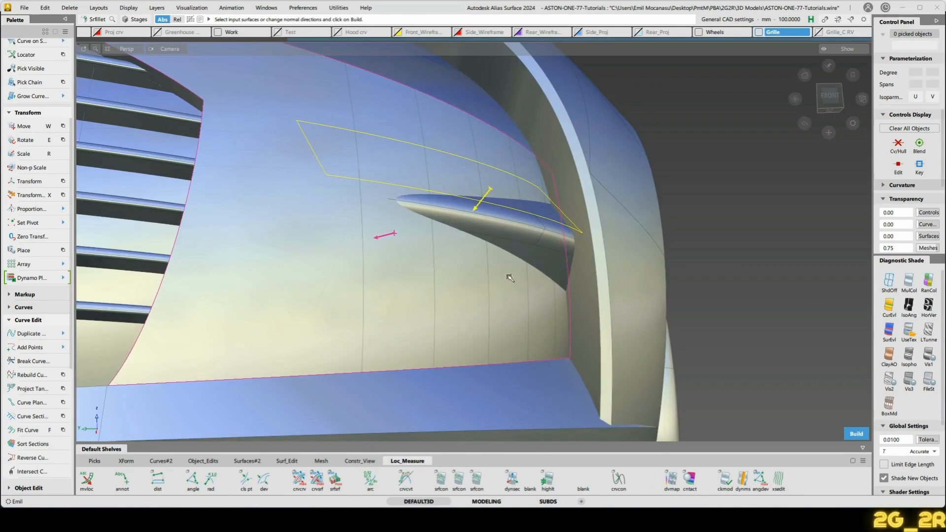
{"action": "left_click_drag", "start_coordinate": [537, 279], "coordinate": [503, 246], "text": "alt+shift"}
{"action": "left_click_drag", "start_coordinate": [357, 176], "coordinate": [531, 219], "text": "alt+shift"}
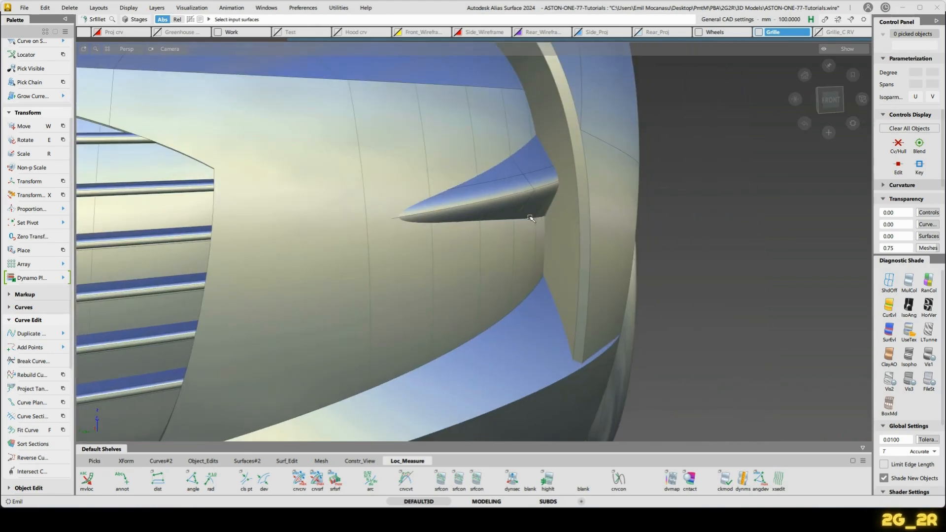
Build a Surface Fillet between the panel beside the grille and the upper recess surface, with flow control Start and End set to Default.
{"action": "left_click", "coordinate": [528, 159]}
{"action": "left_click_drag", "start_coordinate": [529, 159], "coordinate": [449, 162], "text": "alt+shift"}
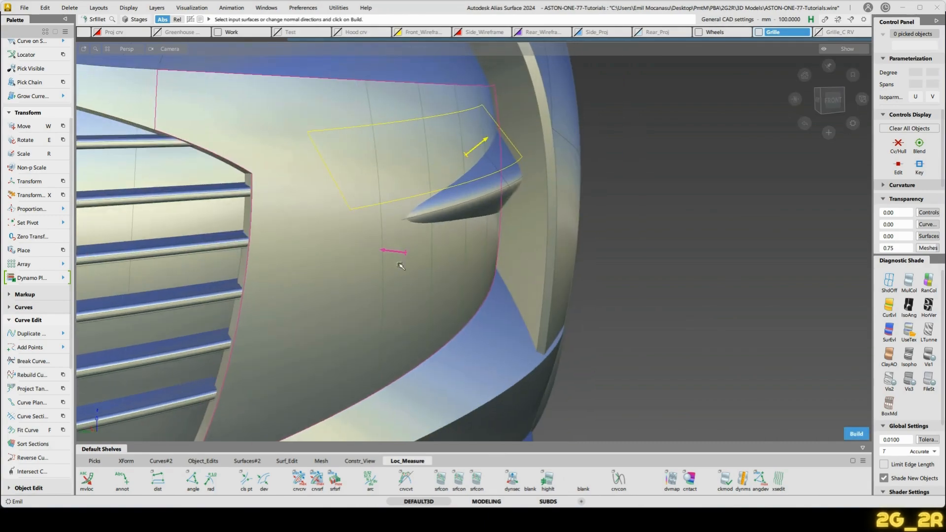
{"action": "left_click", "coordinate": [247, 461]}
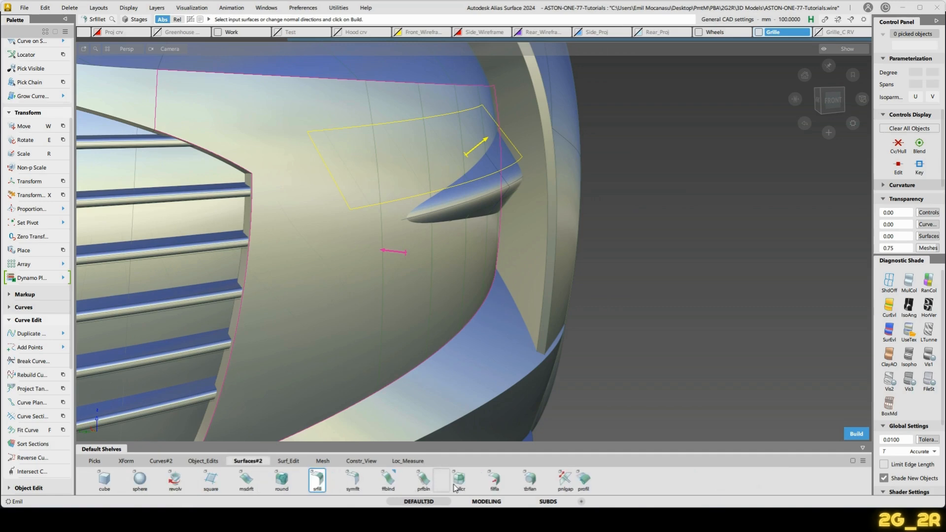
{"action": "double_click", "coordinate": [315, 475]}
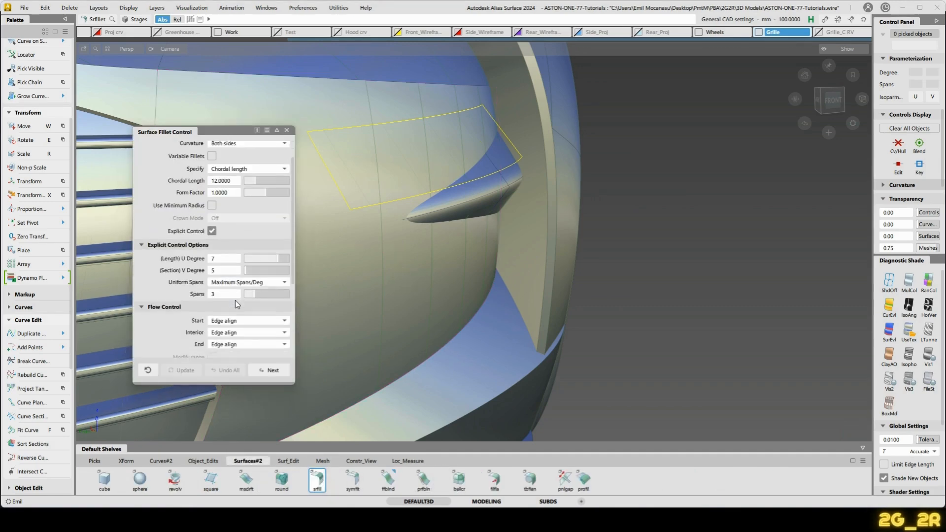
{"action": "scroll", "coordinate": [235, 300], "scroll_direction": "down", "scroll_amount": 5}
{"action": "left_click", "coordinate": [284, 251]}
{"action": "left_click", "coordinate": [268, 263]}
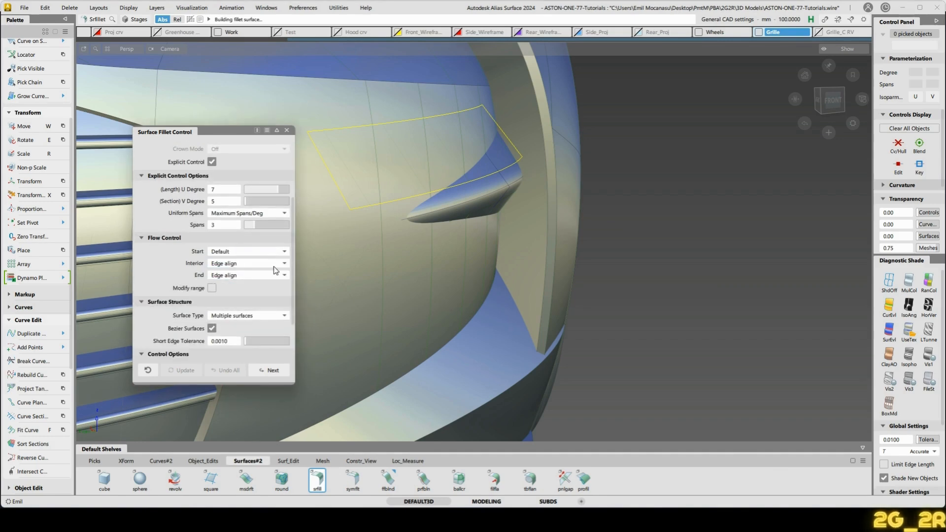
{"action": "left_click", "coordinate": [265, 276]}
{"action": "left_click", "coordinate": [260, 292]}
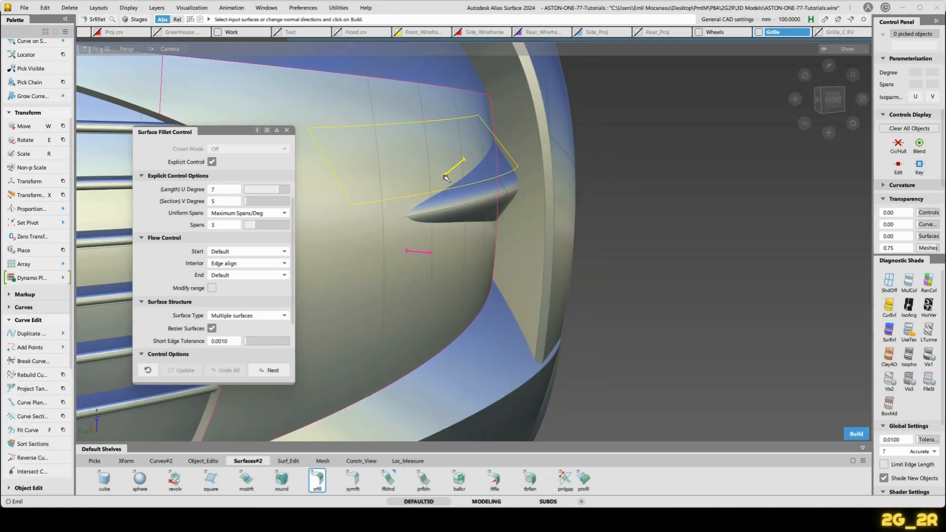
{"action": "key", "text": "space"}
{"action": "left_click_drag", "start_coordinate": [626, 155], "coordinate": [532, 172], "text": "alt+shift"}
{"action": "right_click_drag", "start_coordinate": [532, 173], "coordinate": [567, 165], "text": "alt+shift"}
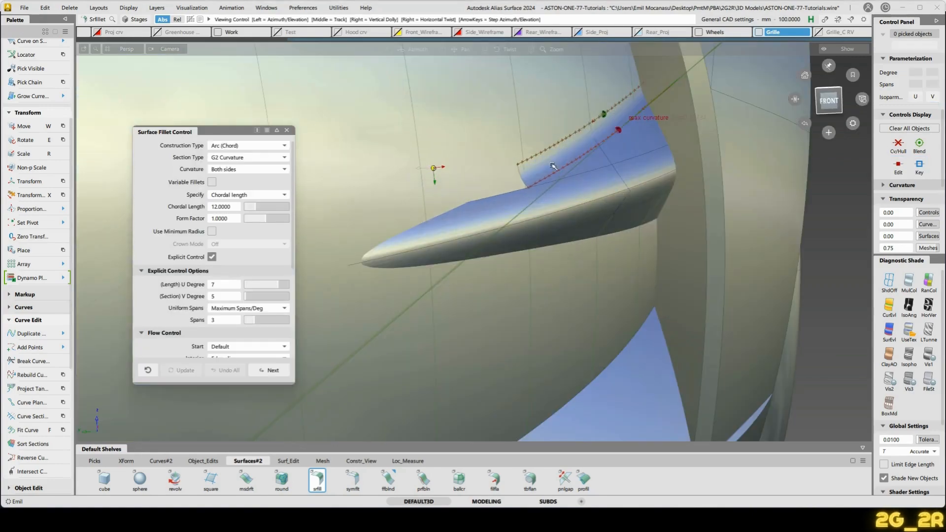
Set the upper recess fillet's chordal length to 30 and accept it.
{"action": "key", "text": "q"}
{"action": "left_click", "coordinate": [556, 162]}
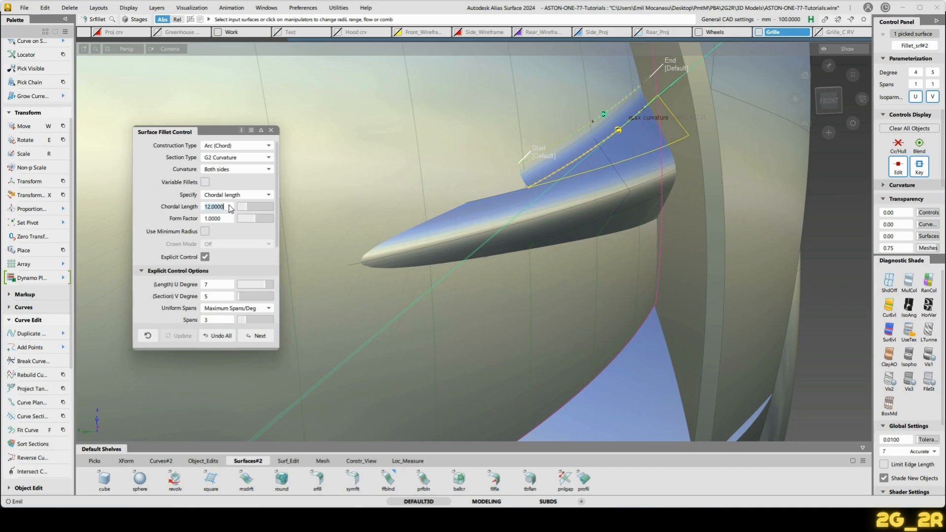
{"action": "key", "text": "Return"}
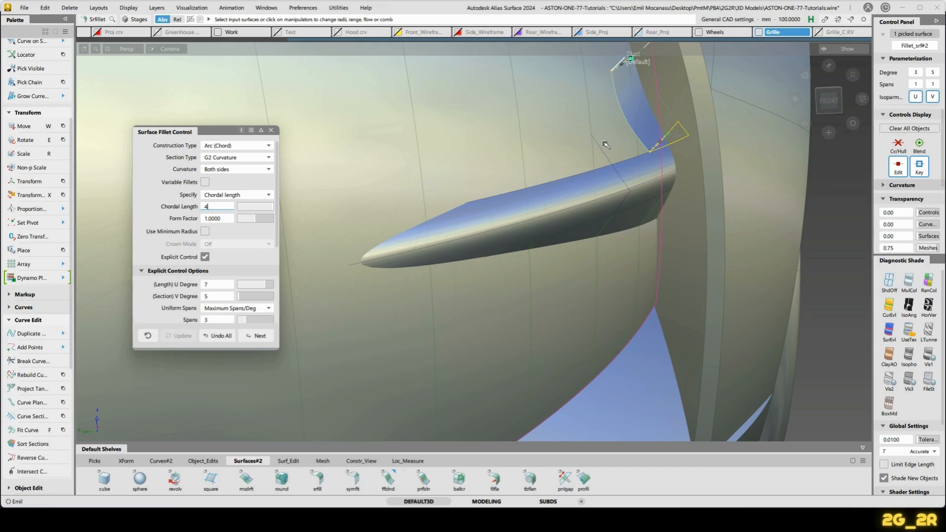
{"action": "key", "text": "Return"}
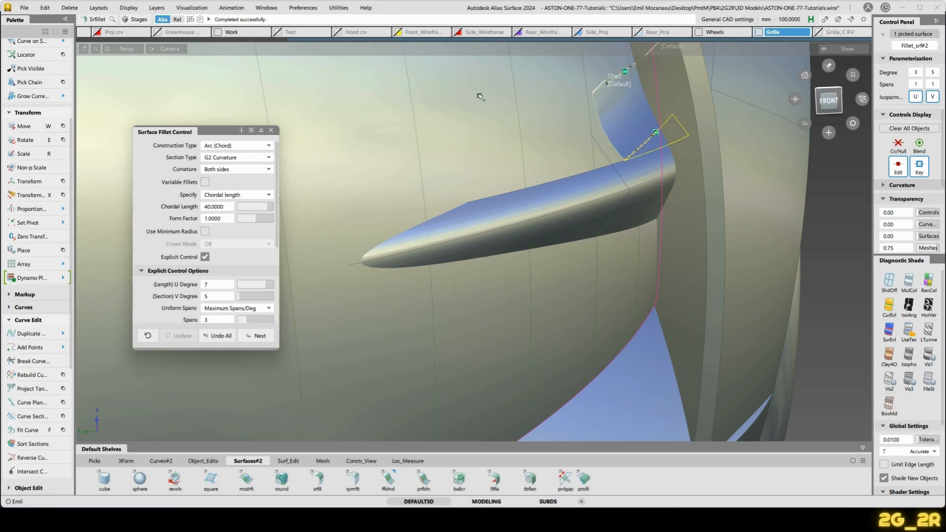
{"action": "left_click_drag", "start_coordinate": [581, 147], "coordinate": [498, 152], "text": "alt+shift"}
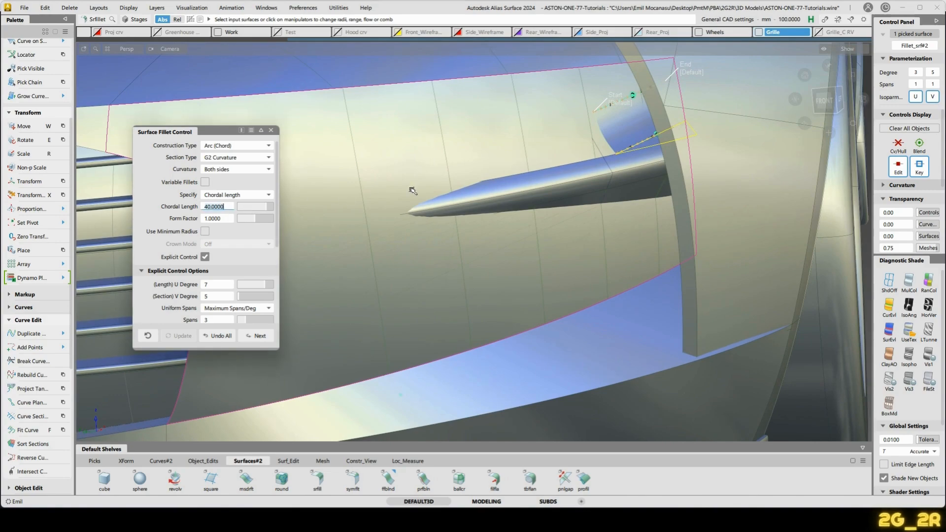
{"action": "type", "text": "30"}
{"action": "key", "text": "Return"}
{"action": "left_click_drag", "start_coordinate": [413, 190], "coordinate": [601, 193], "text": "alt+shift"}
{"action": "key", "text": "space"}
Build a fillet of chordal length 30 between the grille-side panel and the lower recess surface, and finish the Surface Fillet.
{"action": "left_click", "coordinate": [637, 205]}
{"action": "left_click", "coordinate": [541, 250]}
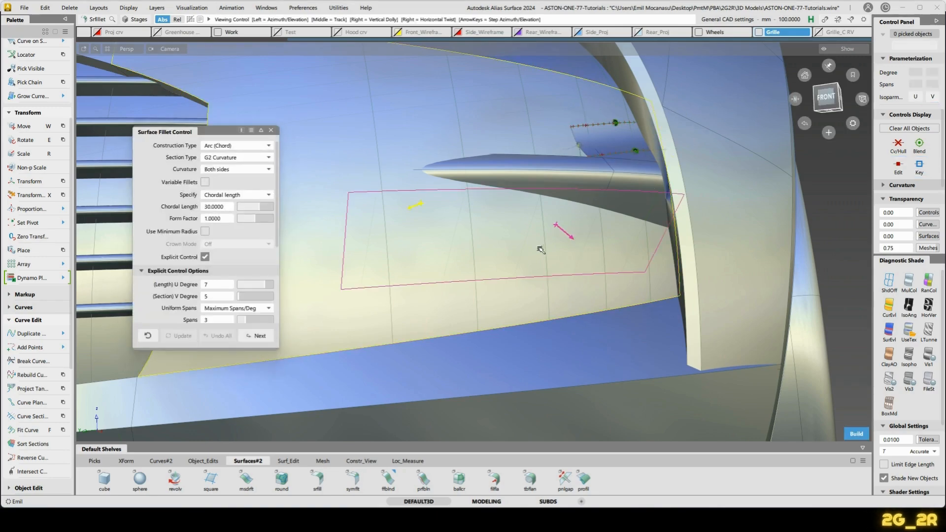
{"action": "left_click_drag", "start_coordinate": [540, 251], "coordinate": [624, 253], "text": "alt+shift"}
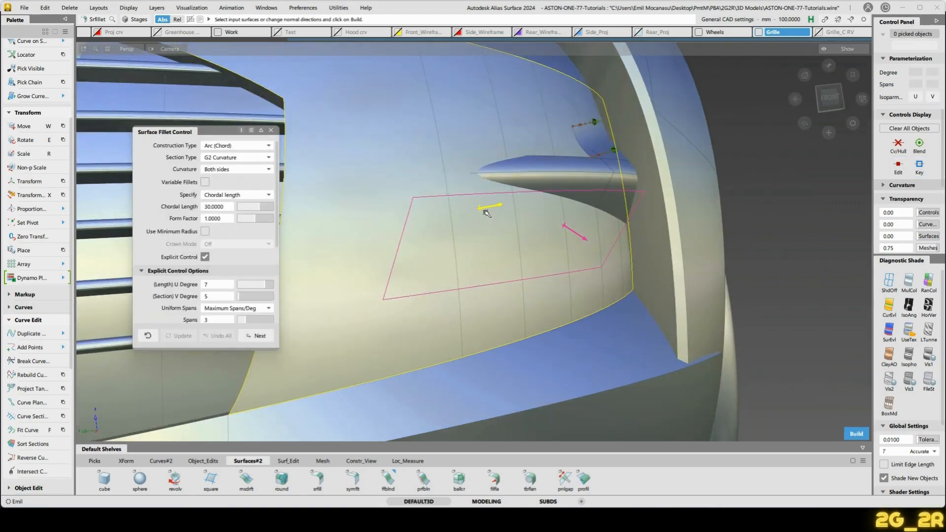
{"action": "left_click_drag", "start_coordinate": [487, 213], "coordinate": [645, 150], "text": "alt+shift"}
{"action": "key", "text": "space"}
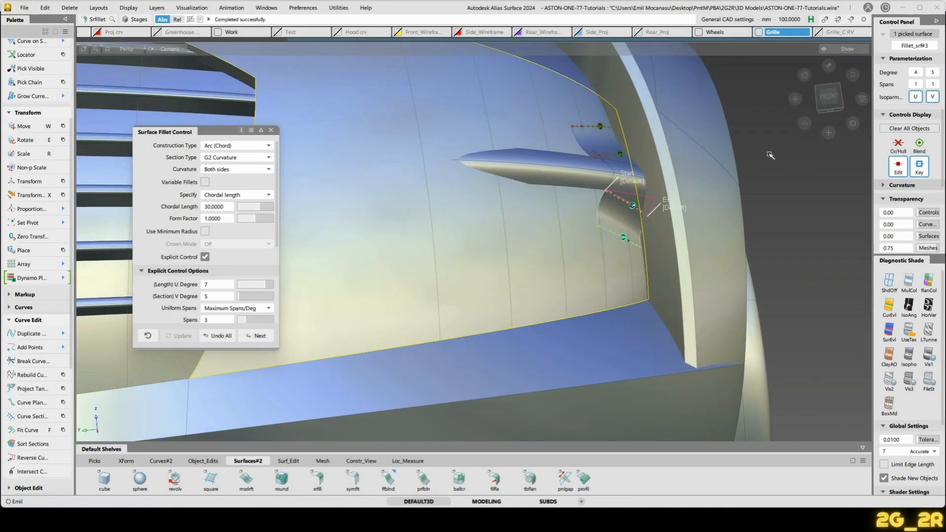
{"action": "left_click_drag", "start_coordinate": [770, 155], "coordinate": [602, 172], "text": "alt+shift"}
{"action": "key", "text": "space"}
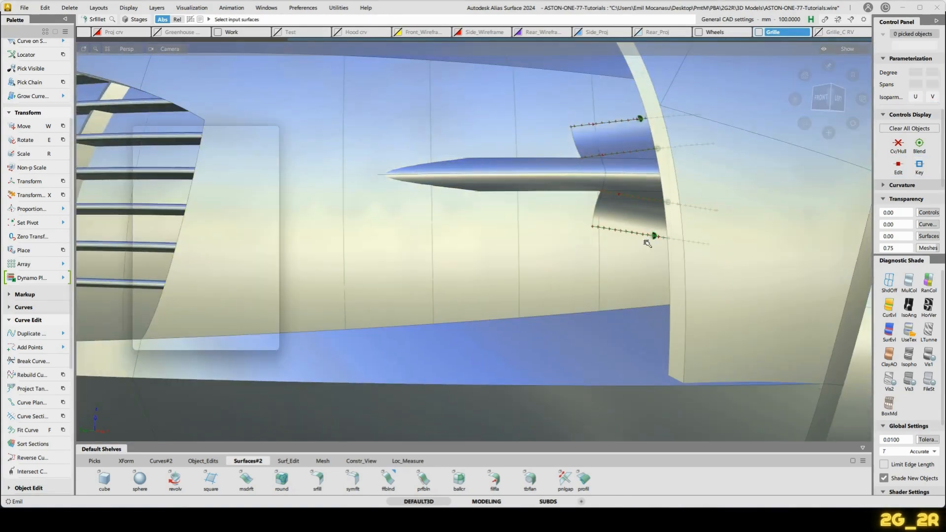
{"action": "right_click_drag", "start_coordinate": [477, 184], "coordinate": [424, 214], "text": "ctrl+shift"}
{"action": "left_click_drag", "start_coordinate": [424, 214], "coordinate": [481, 245], "text": "alt+shift"}
{"action": "left_click", "coordinate": [271, 131]}
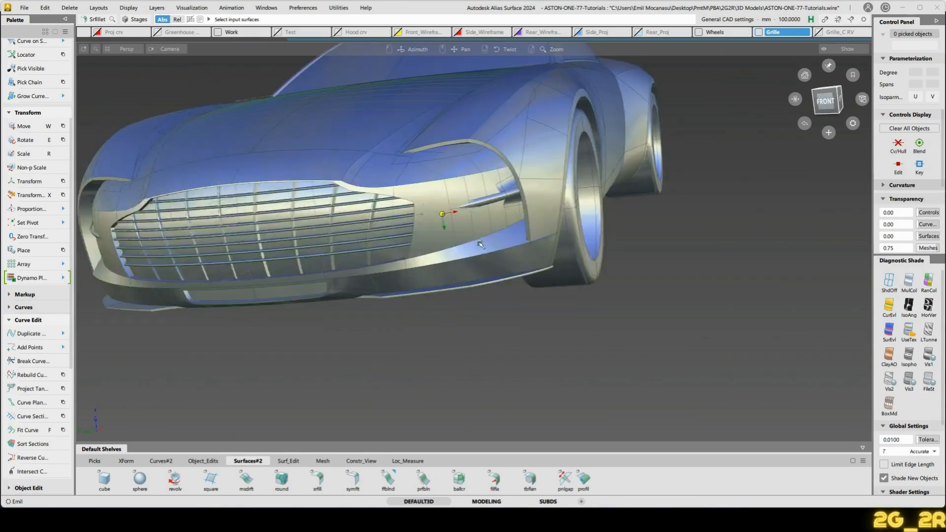
Pick the upper and lower recess fillets and display cross sections on them with the Cross Section Editor.
{"action": "right_click_drag", "start_coordinate": [481, 245], "coordinate": [598, 173], "text": "alt+shift"}
{"action": "middle_click_drag", "start_coordinate": [598, 173], "coordinate": [505, 223], "text": "alt+shift"}
{"action": "left_click_drag", "start_coordinate": [505, 223], "coordinate": [566, 231], "text": "alt+shift"}
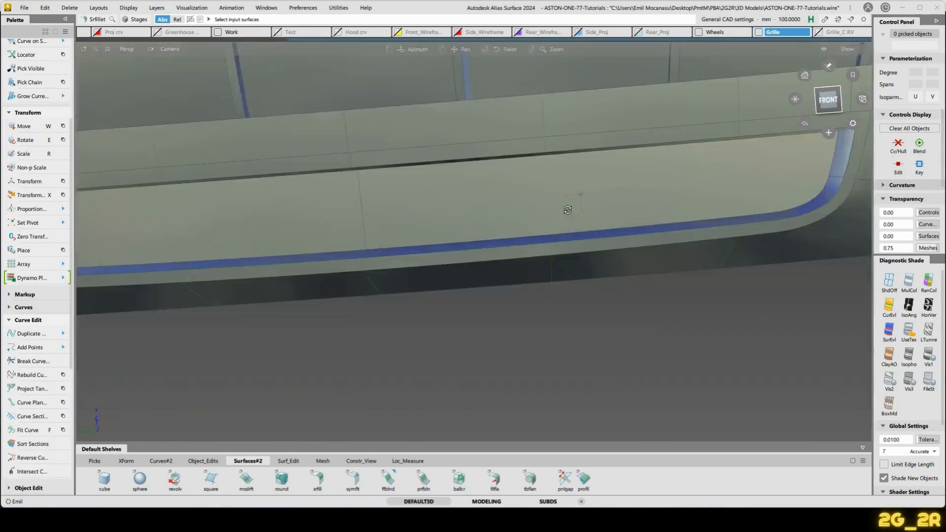
{"action": "right_click_drag", "start_coordinate": [700, 155], "coordinate": [503, 222], "text": "alt+shift"}
{"action": "middle_click_drag", "start_coordinate": [502, 222], "coordinate": [500, 222], "text": "alt+shift"}
{"action": "left_click_drag", "start_coordinate": [543, 287], "coordinate": [532, 256], "text": "alt+shift"}
{"action": "right_click_drag", "start_coordinate": [546, 310], "coordinate": [549, 292], "text": "alt+shift"}
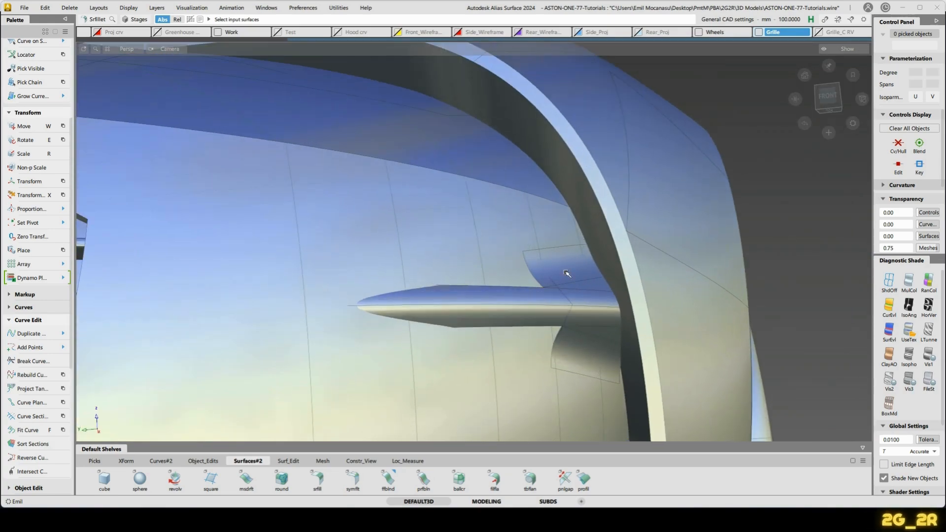
{"action": "key", "text": "o"}
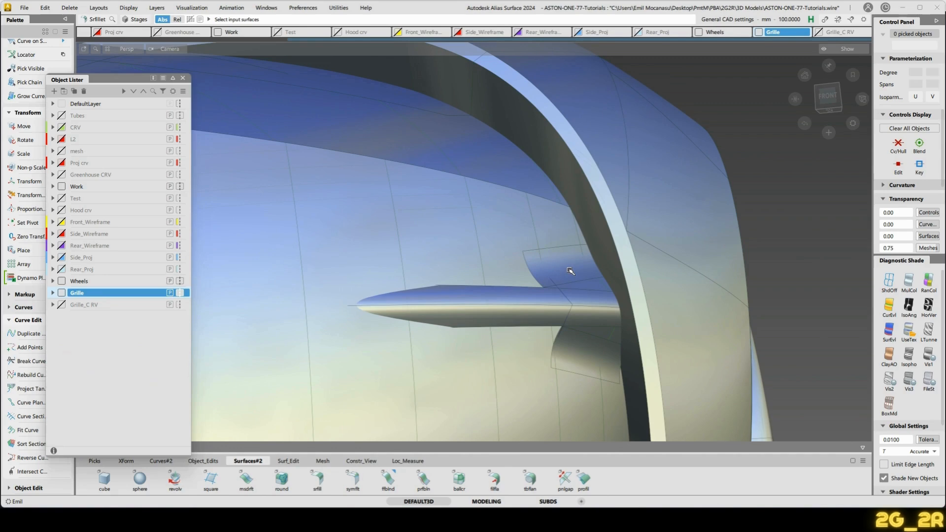
{"action": "key", "text": "q"}
{"action": "left_click", "coordinate": [570, 271]}
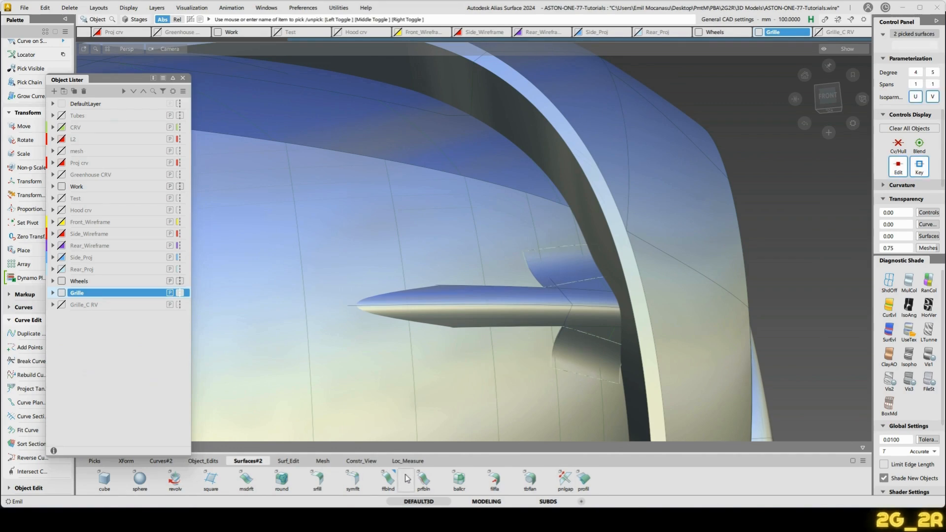
{"action": "left_click", "coordinate": [408, 461]}
{"action": "left_click", "coordinate": [779, 479]}
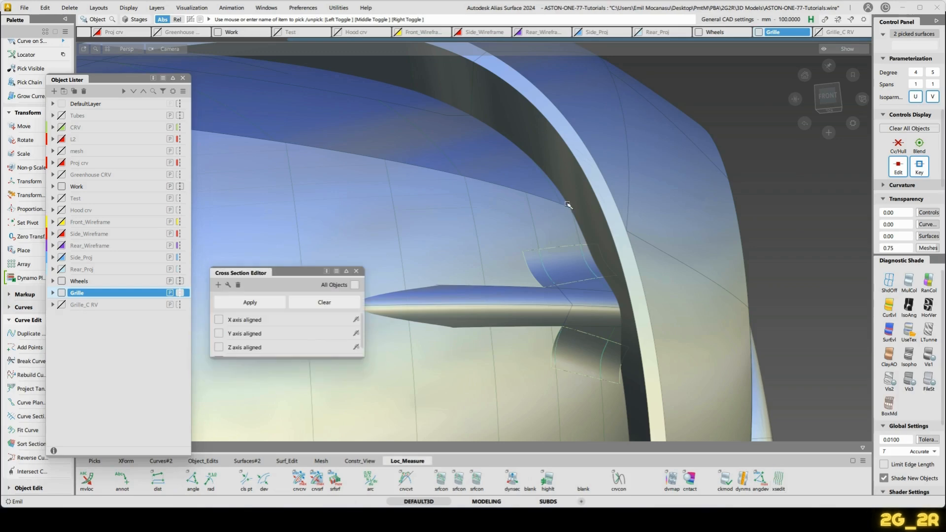
Show the scan mesh layer to compare the two recess fillets against it.
{"action": "left_click", "coordinate": [61, 151]}
{"action": "left_click_drag", "start_coordinate": [546, 262], "coordinate": [544, 302], "text": "alt+shift"}
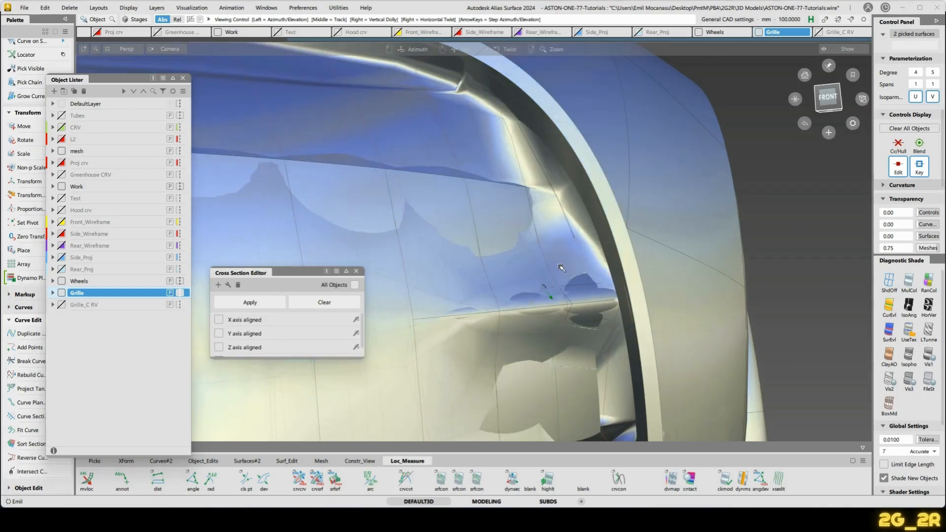
{"action": "left_click_drag", "start_coordinate": [561, 267], "coordinate": [589, 275], "text": "alt+shift"}
Reopen the upper recess fillet from its construction history and set its chordal length to 50.
{"action": "left_click", "coordinate": [519, 231]}
{"action": "left_click", "coordinate": [583, 278]}
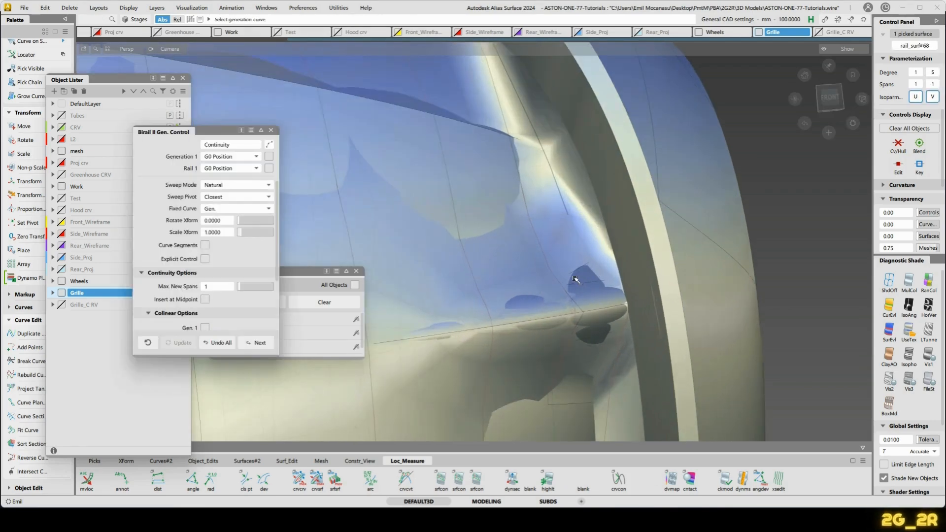
{"action": "key", "text": "ctrl+q"}
{"action": "left_click", "coordinate": [576, 271]}
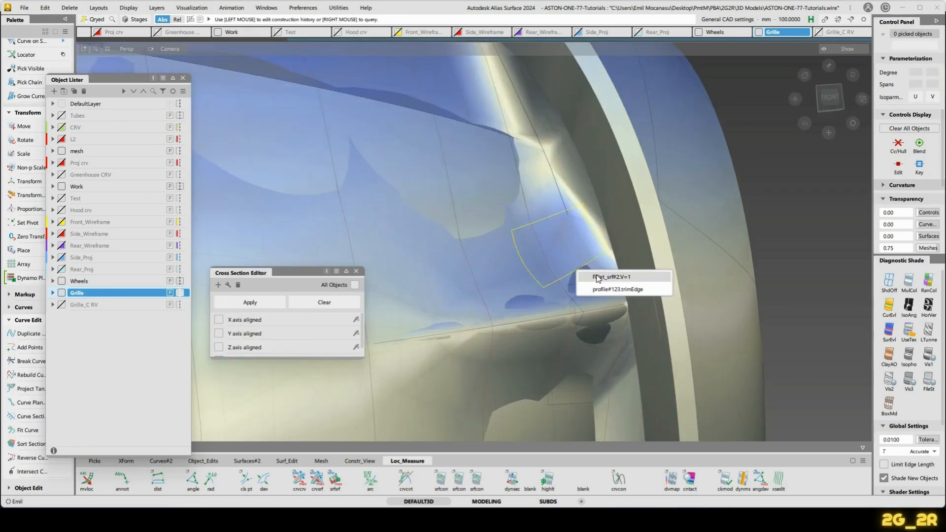
{"action": "left_click", "coordinate": [598, 277]}
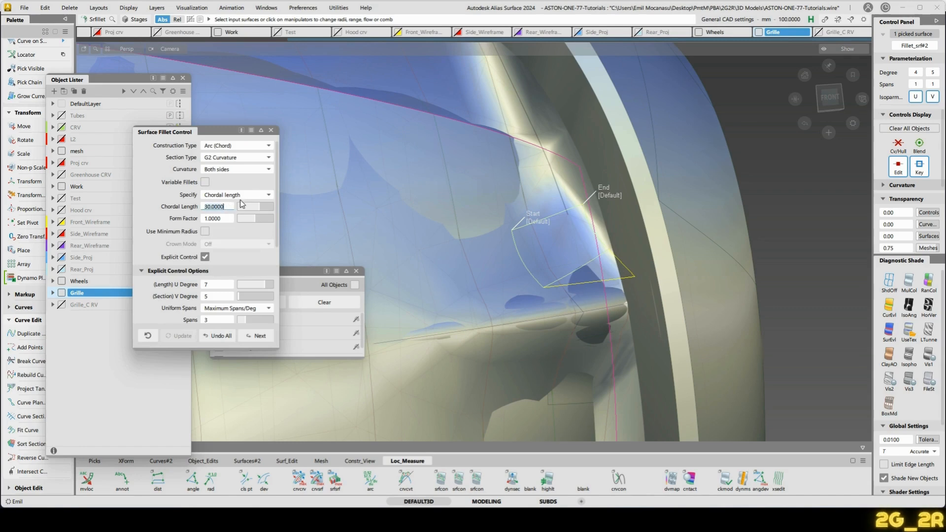
{"action": "type", "text": "50"}
{"action": "key", "text": "Return"}
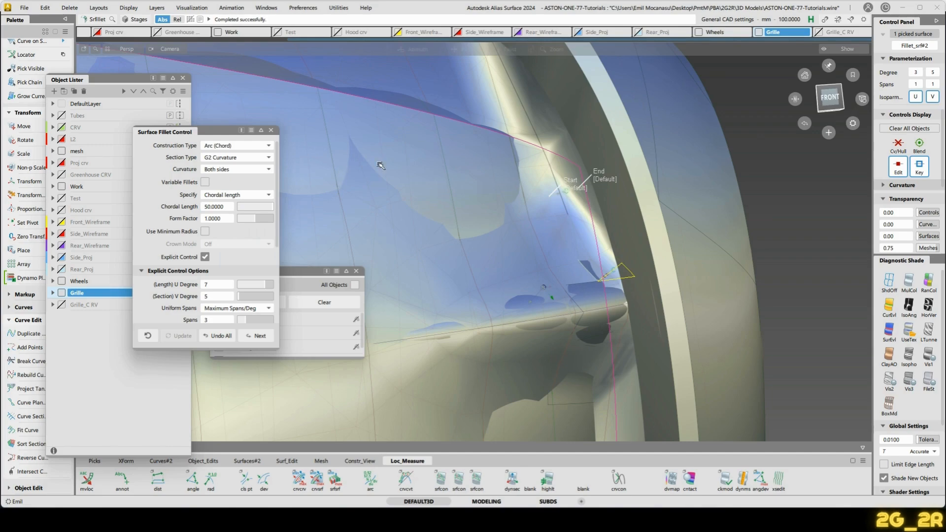
{"action": "left_click_drag", "start_coordinate": [531, 177], "coordinate": [471, 173], "text": "alt+shift"}
{"action": "left_click", "coordinate": [271, 130]}
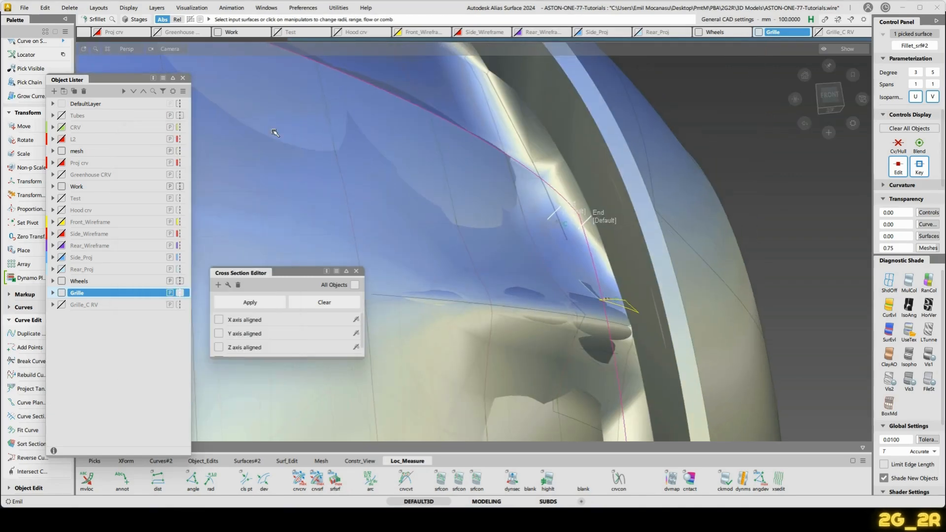
Reopen the lower recess fillet from its construction history and set its chordal length to 50.
{"action": "middle_click_drag", "start_coordinate": [526, 315], "coordinate": [530, 193], "text": "alt+shift"}
{"action": "left_click_drag", "start_coordinate": [530, 192], "coordinate": [558, 242], "text": "alt+shift"}
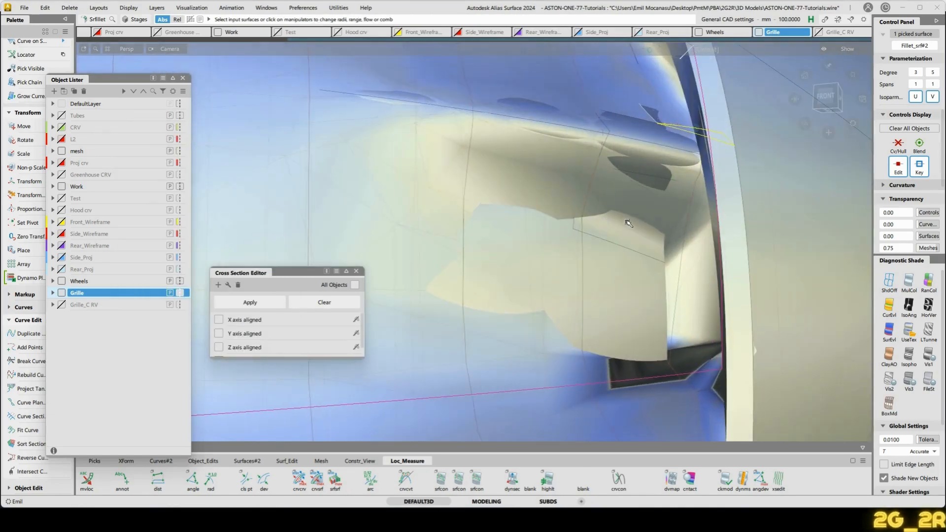
{"action": "left_click_drag", "start_coordinate": [624, 221], "coordinate": [640, 224], "text": "ctrl+shift"}
{"action": "left_click", "coordinate": [629, 237]}
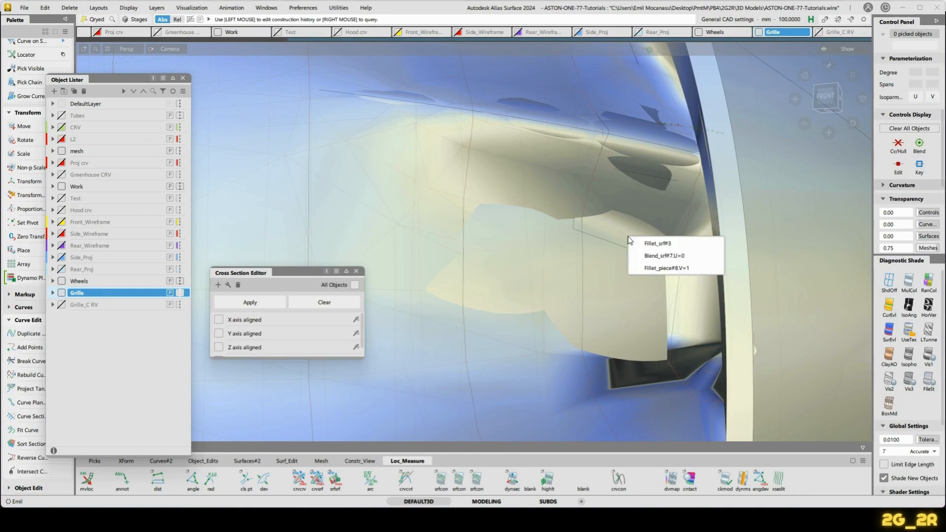
{"action": "left_click", "coordinate": [656, 245]}
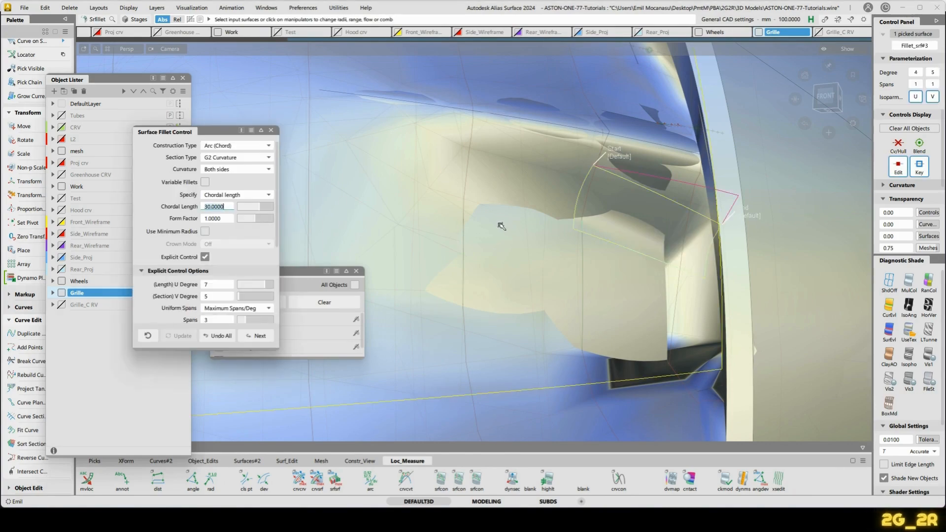
{"action": "type", "text": "50"}
{"action": "key", "text": "Return"}
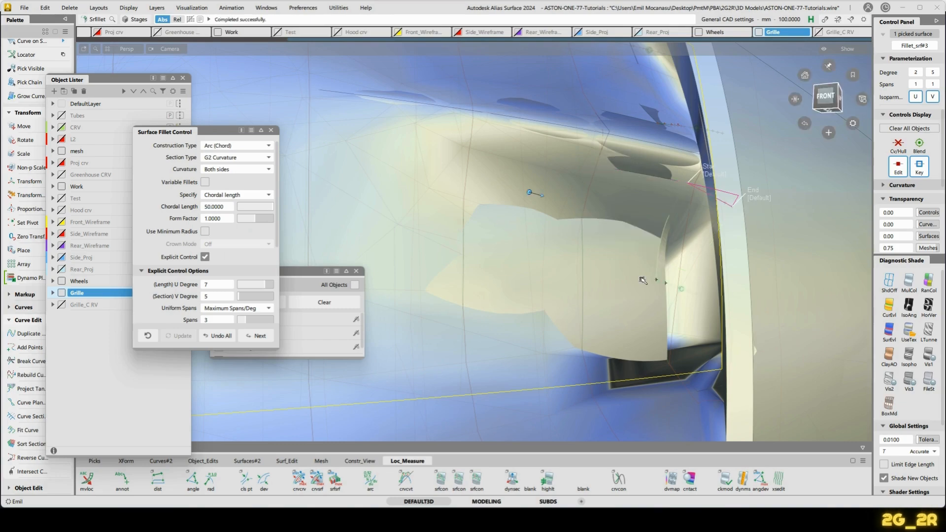
Set the lower recess fillet's chordal length to 45, accept it and close the fillet options.
{"action": "left_click_drag", "start_coordinate": [643, 280], "coordinate": [583, 240], "text": "alt+shift"}
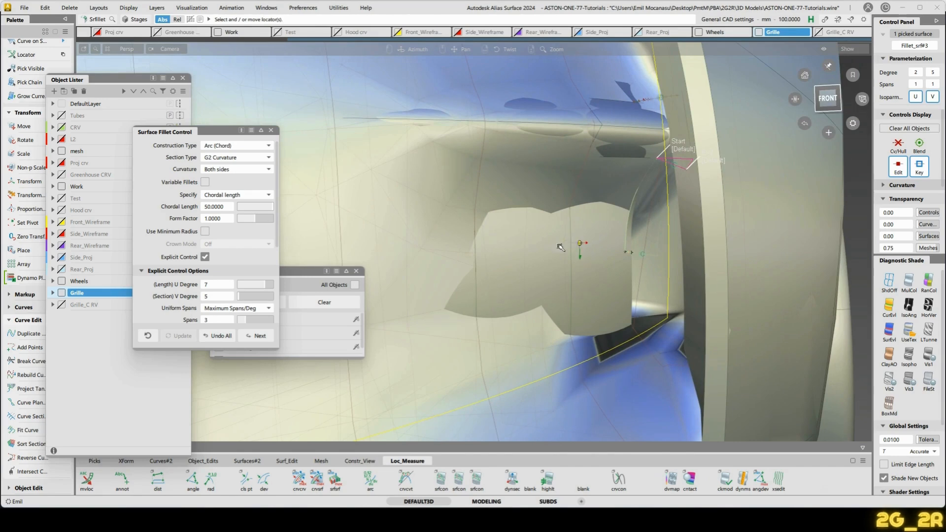
{"action": "left_click", "coordinate": [226, 208]}
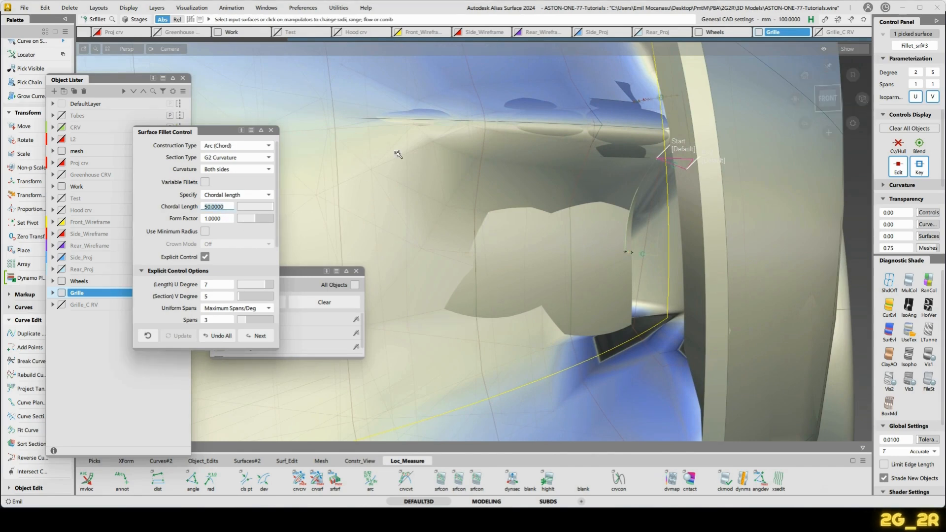
{"action": "key", "text": "Return"}
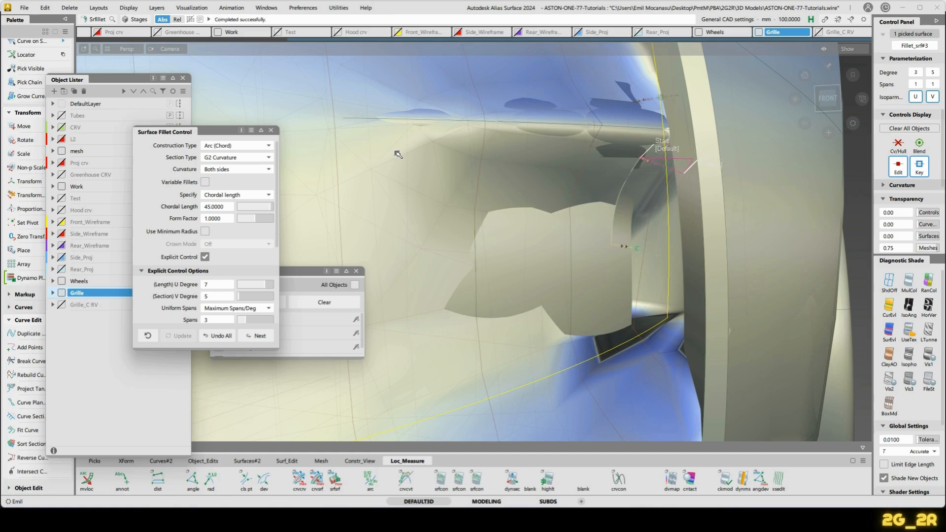
{"action": "left_click_drag", "start_coordinate": [520, 283], "coordinate": [543, 286], "text": "alt+shift"}
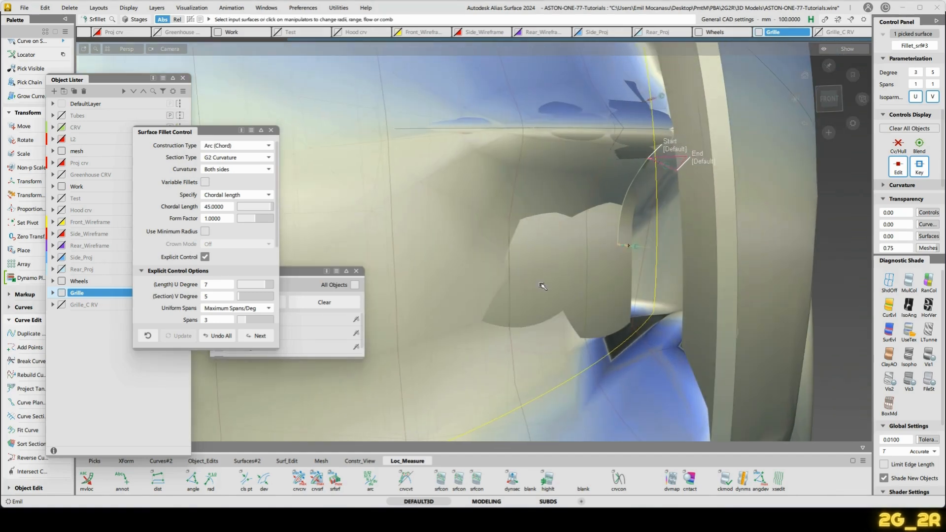
{"action": "key", "text": "space"}
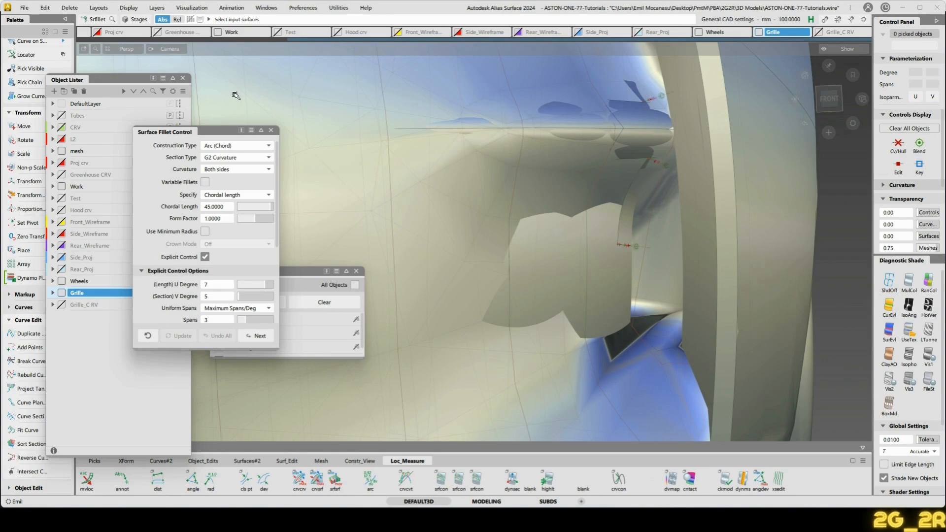
{"action": "left_click", "coordinate": [271, 131]}
Close the Cross Section Editor and examine the grille-side panel's control vertices against the scan mesh from several angles.
{"action": "left_click_drag", "start_coordinate": [508, 170], "coordinate": [607, 268], "text": "alt+shift"}
{"action": "right_click_drag", "start_coordinate": [536, 184], "coordinate": [543, 173], "text": "alt+shift"}
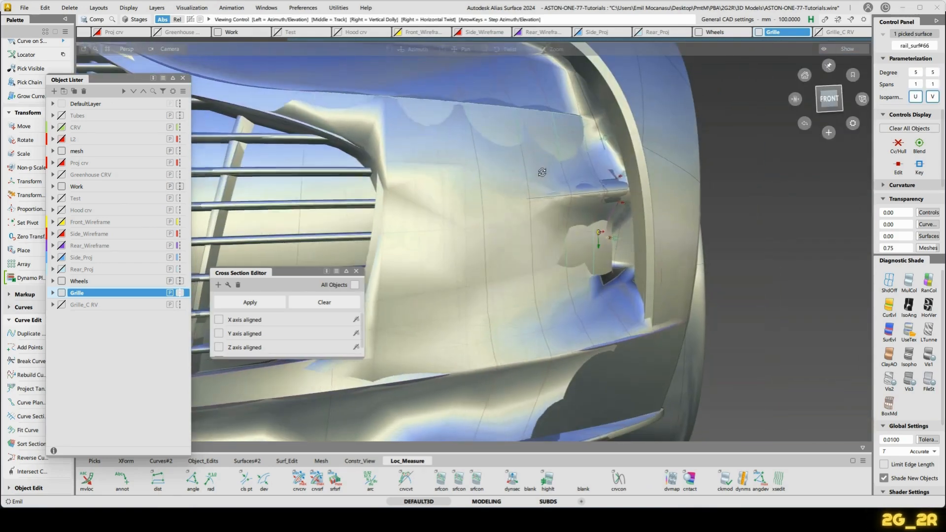
{"action": "left_click_drag", "start_coordinate": [499, 248], "coordinate": [431, 276], "text": "alt+shift"}
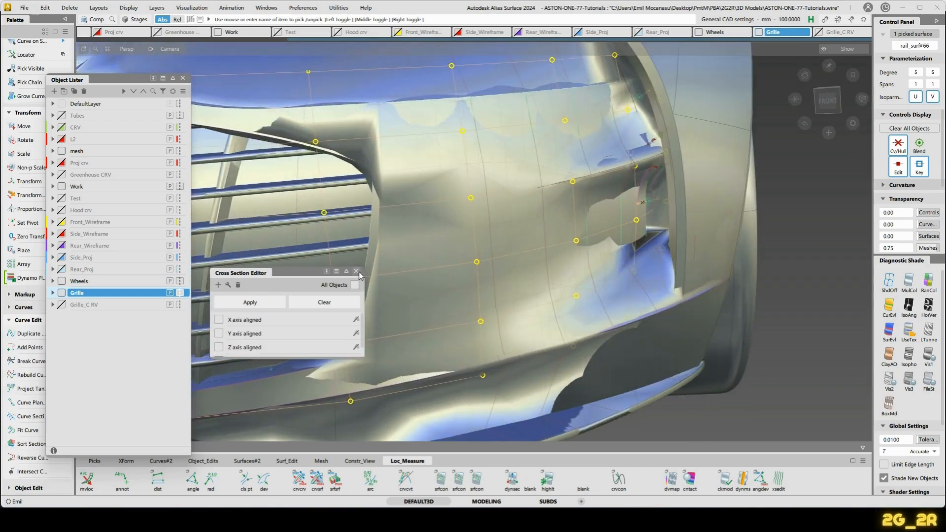
{"action": "left_click", "coordinate": [357, 271]}
{"action": "left_click_drag", "start_coordinate": [493, 261], "coordinate": [616, 305], "text": "alt+shift"}
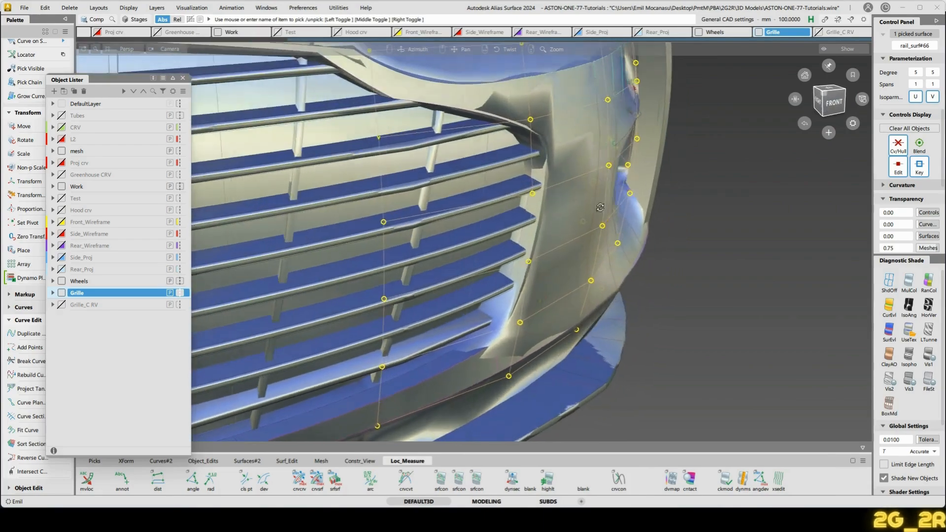
{"action": "left_click_drag", "start_coordinate": [600, 208], "coordinate": [559, 133], "text": "alt+shift"}
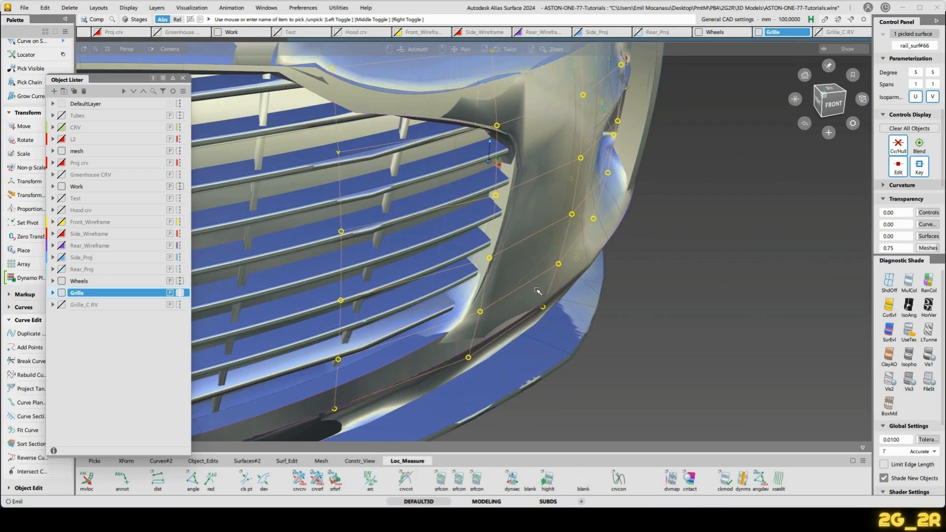
{"action": "left_click_drag", "start_coordinate": [539, 291], "coordinate": [499, 247], "text": "alt+shift"}
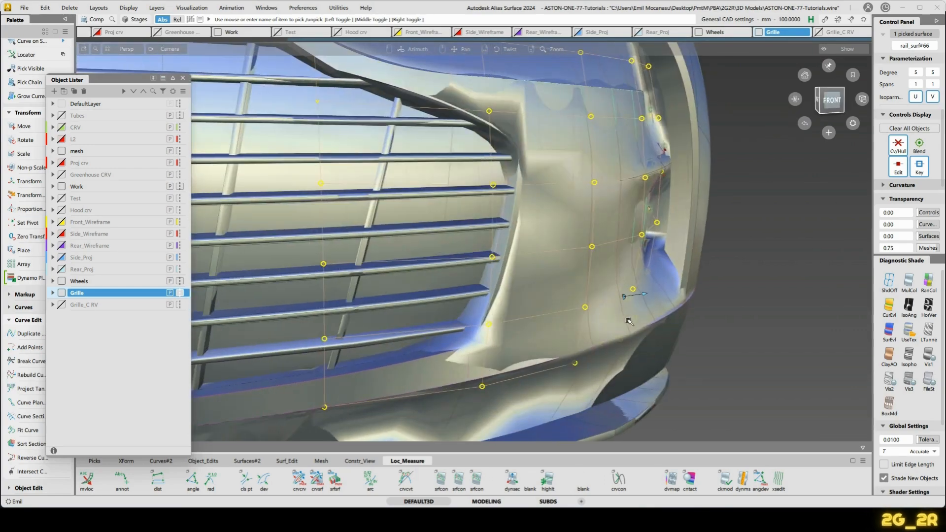
{"action": "mouse_move", "coordinate": [630, 322]}
{"action": "left_mouse_down", "text": "alt+shift"}
{"action": "mouse_move", "coordinate": [526, 312]}
{"action": "mouse_move", "coordinate": [618, 308]}
{"action": "left_mouse_up", "text": "alt+shift"}
{"action": "left_click", "coordinate": [700, 297]}
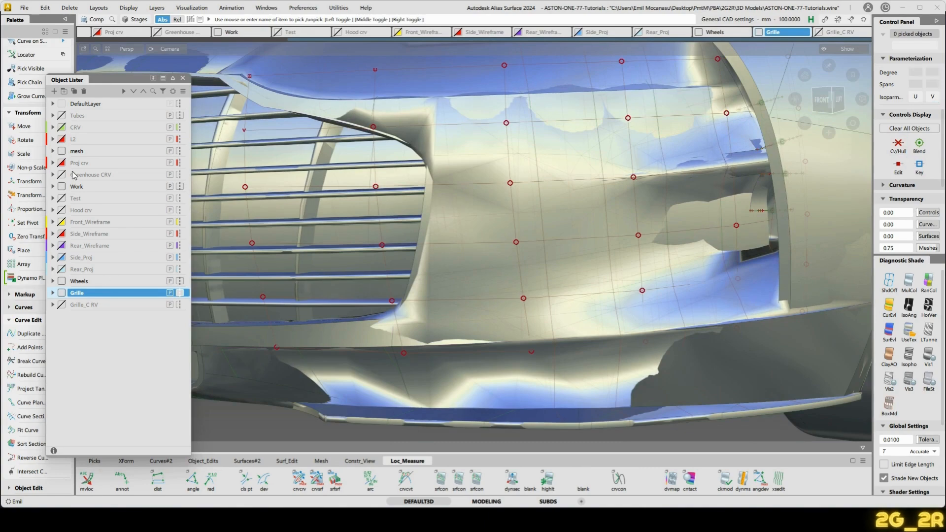
{"action": "left_click_drag", "start_coordinate": [473, 241], "coordinate": [501, 247], "text": "alt+shift"}
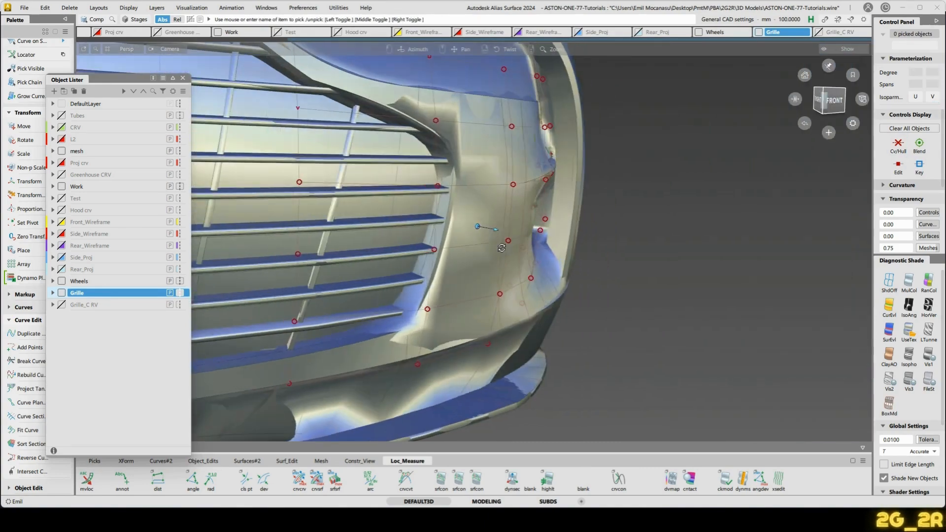
Hide the scan mesh layer and the grille-side panel's control vertices.
{"action": "left_click", "coordinate": [61, 153]}
{"action": "left_click_drag", "start_coordinate": [375, 226], "coordinate": [485, 217], "text": "alt+shift"}
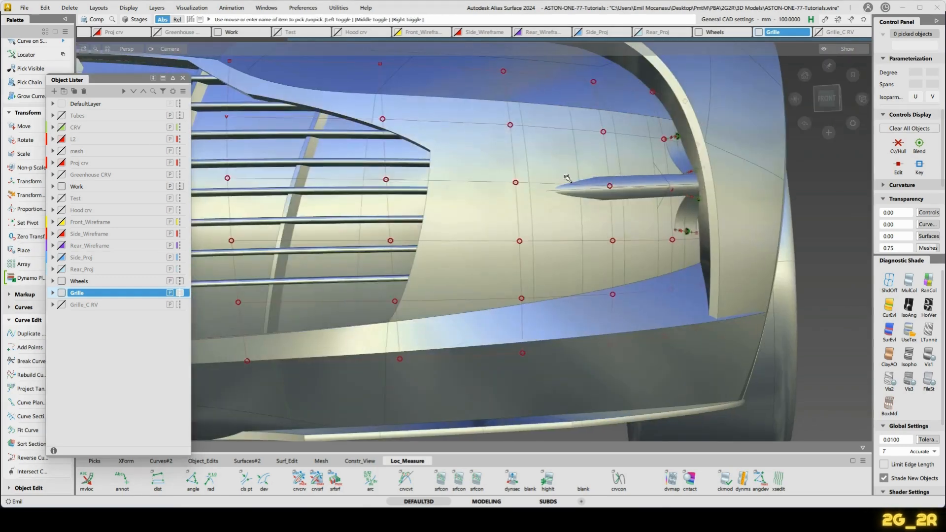
{"action": "left_click", "coordinate": [830, 203]}
Pick the grille-side panel, the creased recess surface and both recess fillets, and hide all unpicked objects.
{"action": "left_click_drag", "start_coordinate": [800, 217], "coordinate": [715, 195], "text": "alt+shift"}
{"action": "left_click", "coordinate": [717, 195]}
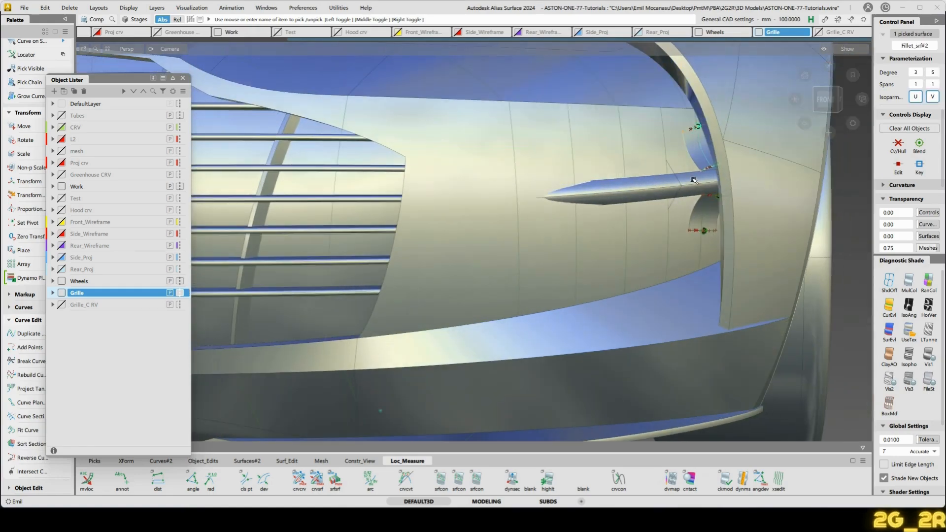
{"action": "left_click", "coordinate": [694, 180]}
{"action": "left_click_drag", "start_coordinate": [607, 230], "coordinate": [683, 212], "text": "alt+shift"}
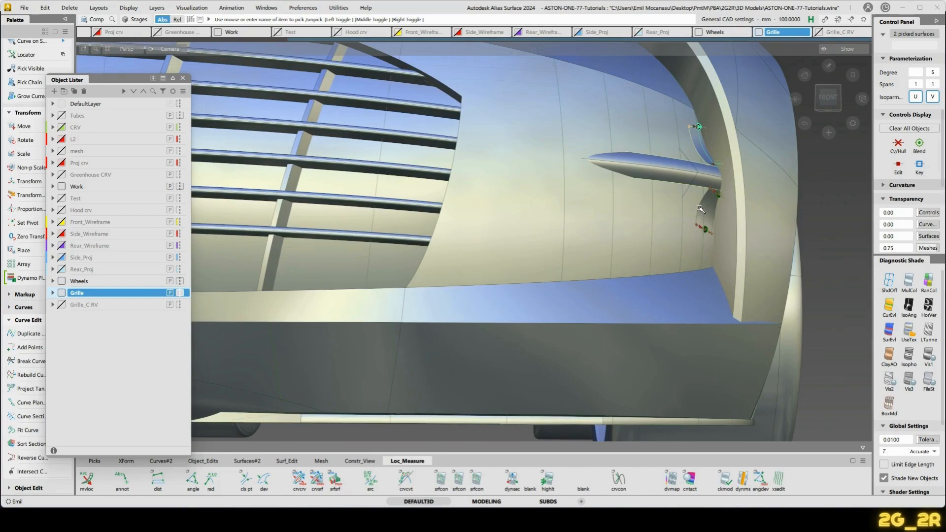
{"action": "left_click", "coordinate": [702, 210]}
{"action": "left_click_drag", "start_coordinate": [739, 211], "coordinate": [558, 208], "text": "alt+shift"}
{"action": "left_click", "coordinate": [570, 243]}
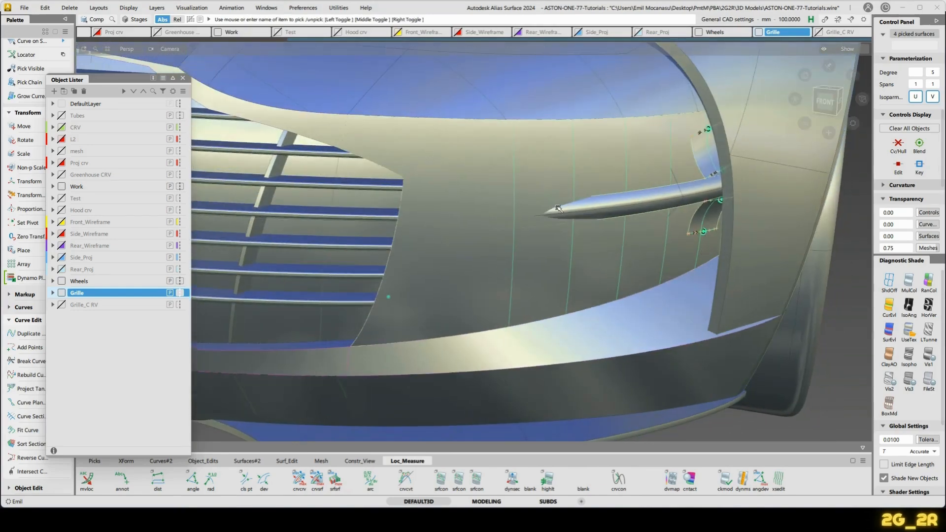
{"action": "key", "text": "alt+h"}
{"action": "left_click_drag", "start_coordinate": [717, 163], "coordinate": [466, 158], "text": "alt+shift"}
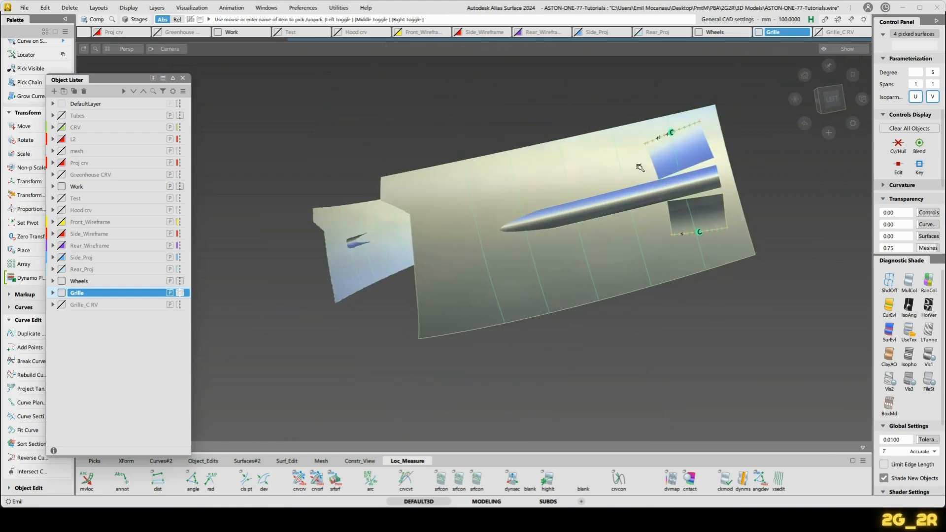
Create a blend curve across the recess from the upper fillet's edge to the lower fillet's edge.
{"action": "left_click_drag", "start_coordinate": [645, 172], "coordinate": [645, 153], "text": "ctrl+shift"}
{"action": "right_click_drag", "start_coordinate": [662, 176], "coordinate": [634, 250], "text": "alt+shift"}
{"action": "left_click_drag", "start_coordinate": [633, 250], "coordinate": [691, 218], "text": "alt+shift"}
{"action": "key", "text": "alt+b"}
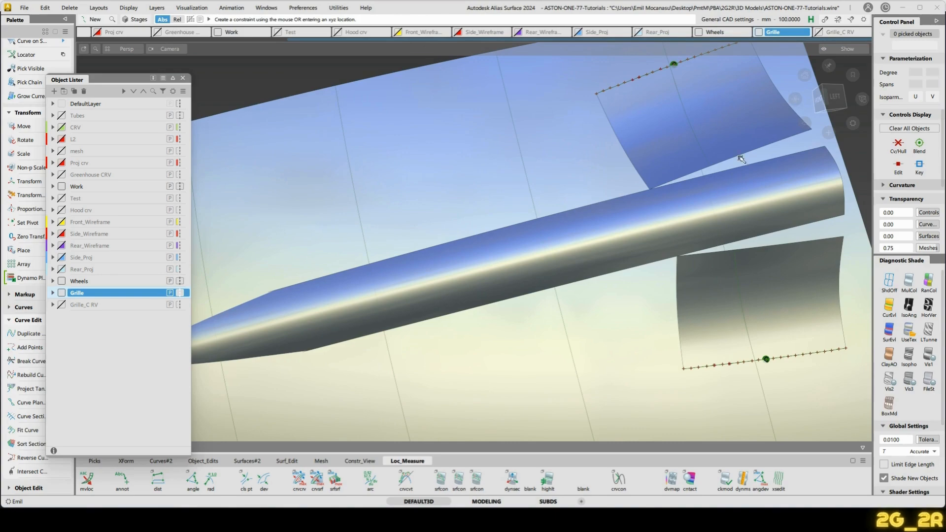
{"action": "left_click", "coordinate": [741, 158]}
{"action": "left_click", "coordinate": [777, 246]}
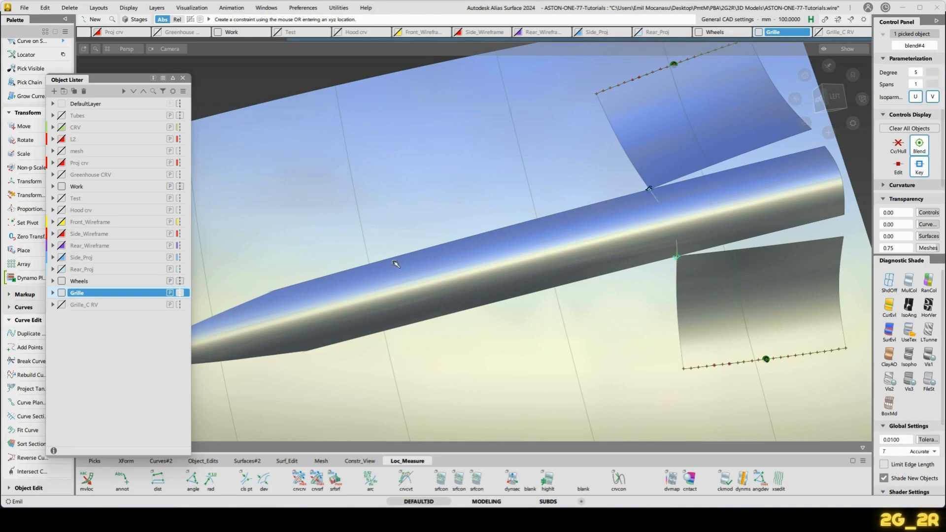
{"action": "left_click_drag", "start_coordinate": [488, 246], "coordinate": [607, 244], "text": "alt+shift"}
{"action": "key", "text": "space"}
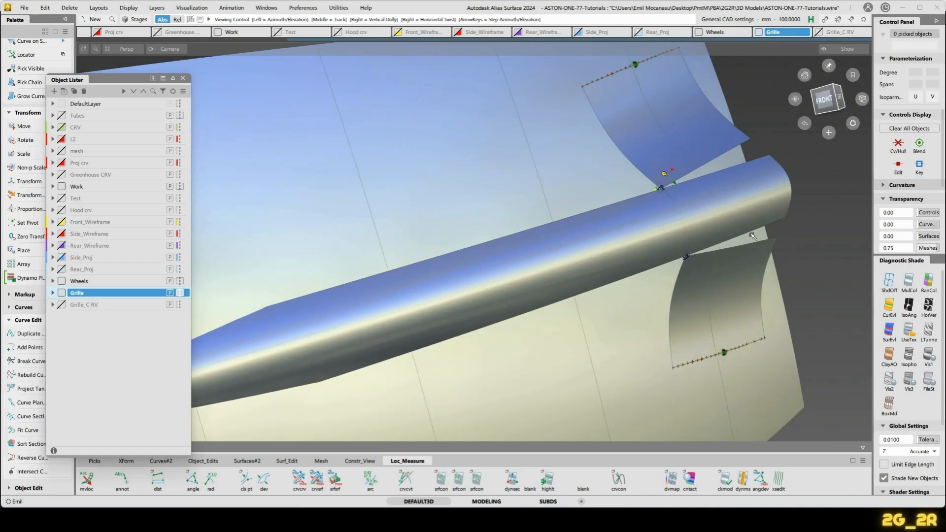
Open the recess blend curve for editing, select its end points, and display the curve's control vertices.
{"action": "left_click_drag", "start_coordinate": [759, 244], "coordinate": [651, 241], "text": "alt+shift"}
{"action": "key", "text": "ctrl+q"}
{"action": "left_click", "coordinate": [656, 202]}
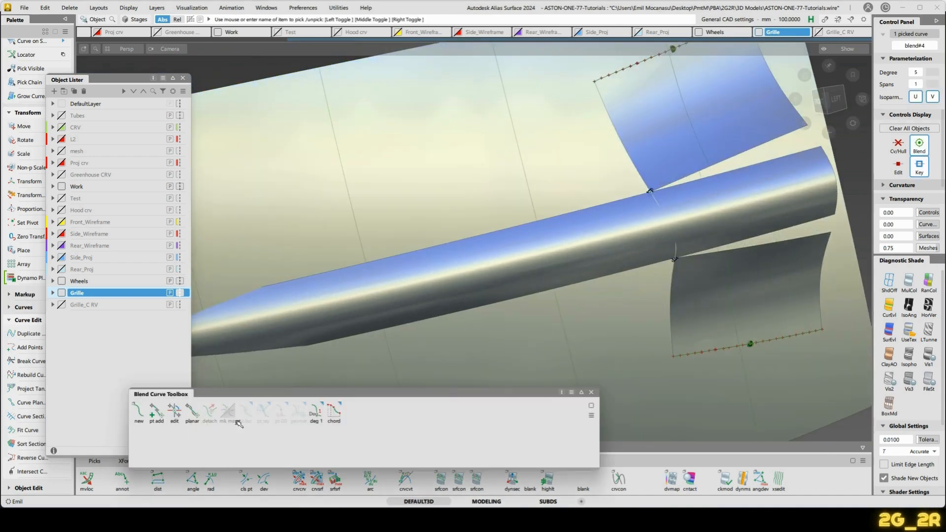
{"action": "left_click", "coordinate": [175, 412]}
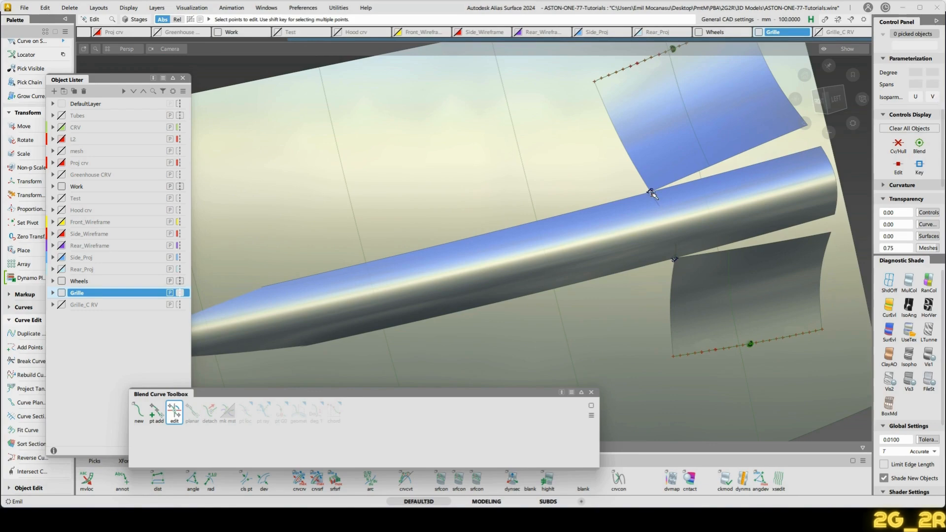
{"action": "left_click", "coordinate": [651, 193]}
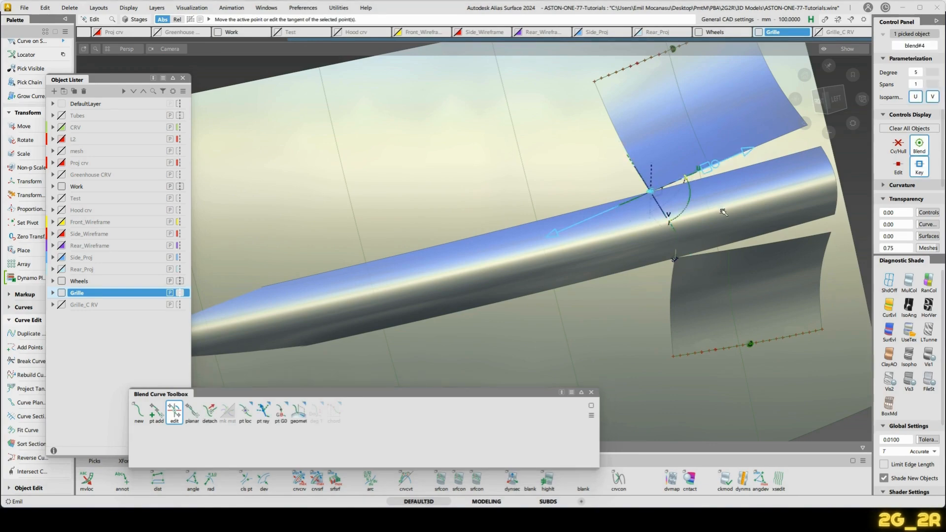
{"action": "mouse_move", "coordinate": [724, 212]}
{"action": "left_mouse_down", "text": "alt+shift"}
{"action": "mouse_move", "coordinate": [650, 332]}
{"action": "mouse_move", "coordinate": [678, 261]}
{"action": "mouse_move", "coordinate": [728, 242]}
{"action": "mouse_move", "coordinate": [630, 238]}
{"action": "mouse_move", "coordinate": [660, 259]}
{"action": "mouse_move", "coordinate": [620, 250]}
{"action": "left_mouse_up", "text": "alt+shift"}
{"action": "left_click_drag", "start_coordinate": [735, 283], "coordinate": [758, 254], "text": "alt+shift"}
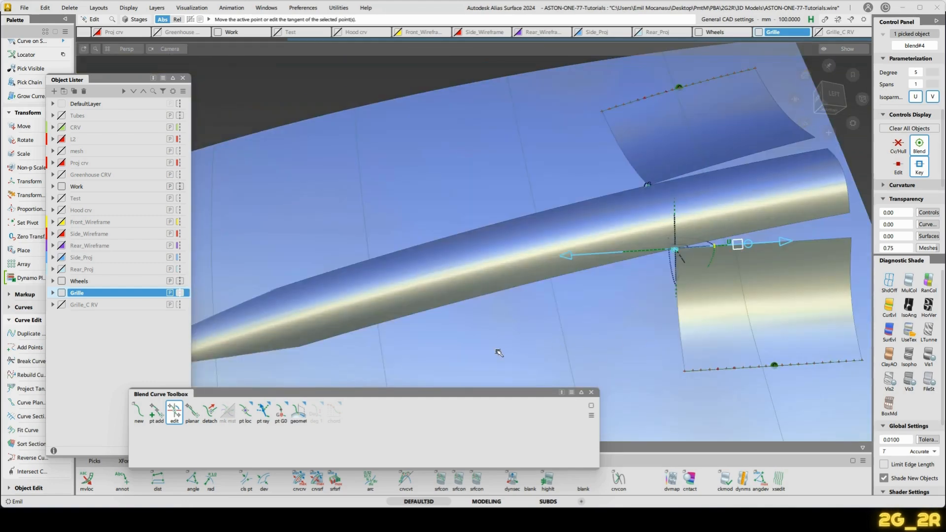
{"action": "right_click_drag", "start_coordinate": [498, 352], "coordinate": [542, 340], "text": "ctrl+shift"}
Increase the tangent magnitude at both ends of the blend curve and raise the curvature scale at its upper end.
{"action": "left_click_drag", "start_coordinate": [495, 367], "coordinate": [792, 387]}
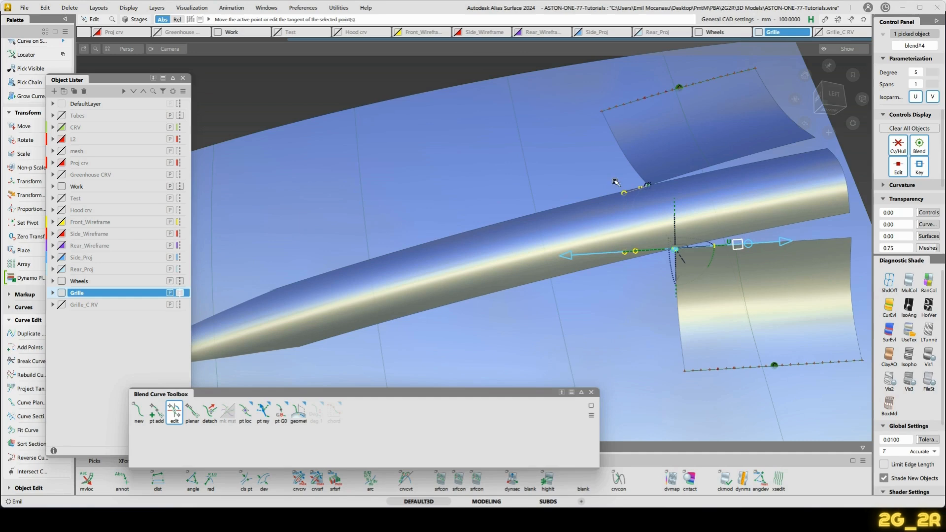
{"action": "left_click", "coordinate": [648, 187]}
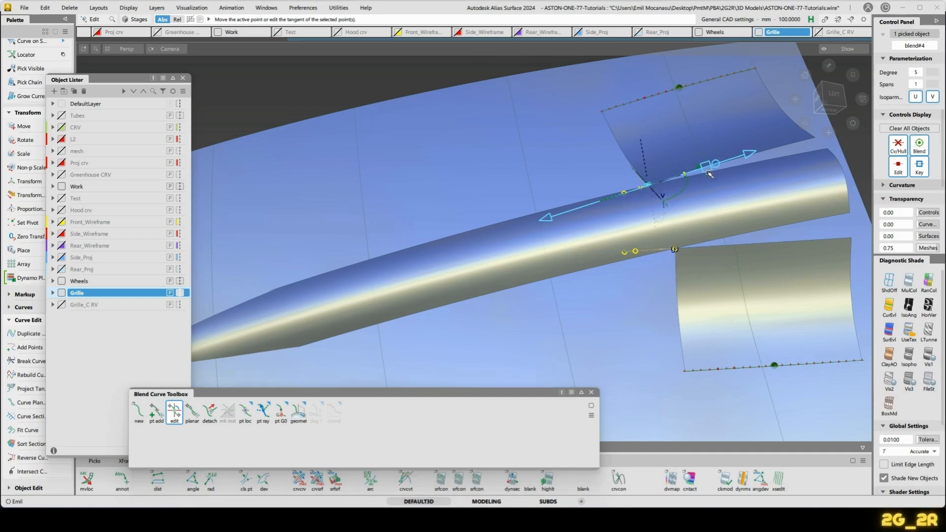
{"action": "left_click_drag", "start_coordinate": [575, 379], "coordinate": [549, 363]}
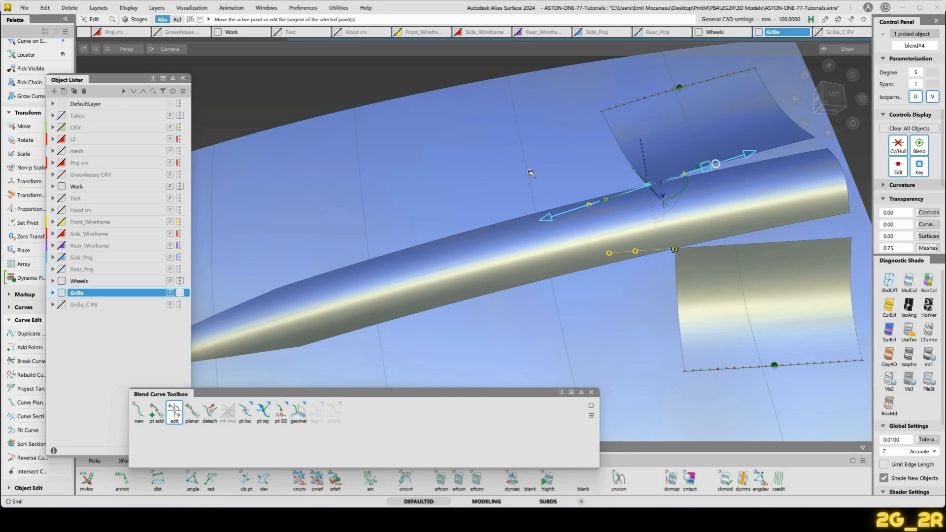
{"action": "left_click_drag", "start_coordinate": [437, 207], "coordinate": [747, 93]}
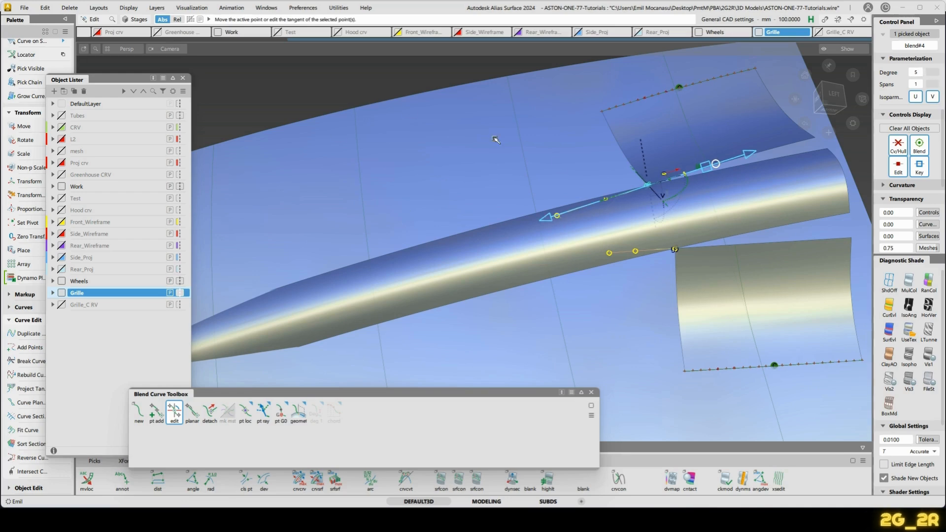
Raise the curvature scale at the blend curve's lower end, pulling its middle control vertex further along the recess.
{"action": "left_click", "coordinate": [676, 249]}
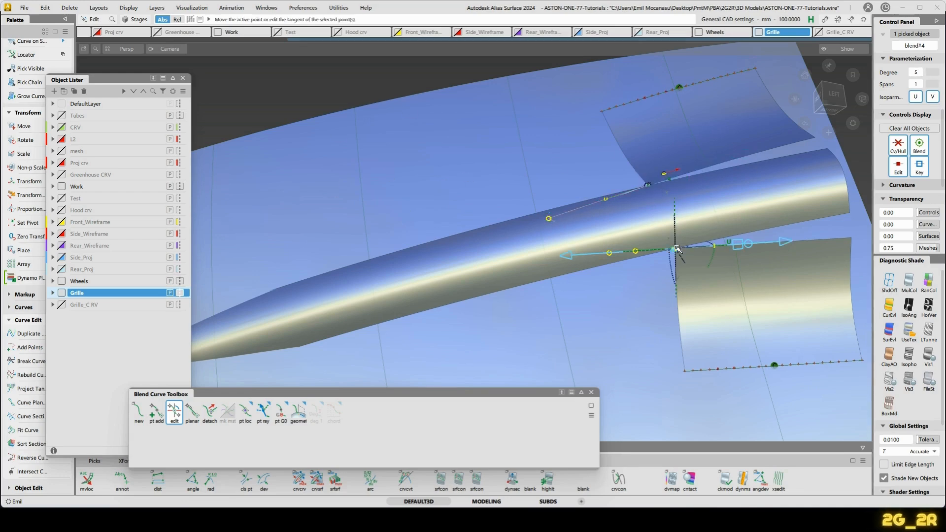
{"action": "left_click_drag", "start_coordinate": [513, 321], "coordinate": [759, 308]}
{"action": "left_click_drag", "start_coordinate": [493, 352], "coordinate": [715, 315]}
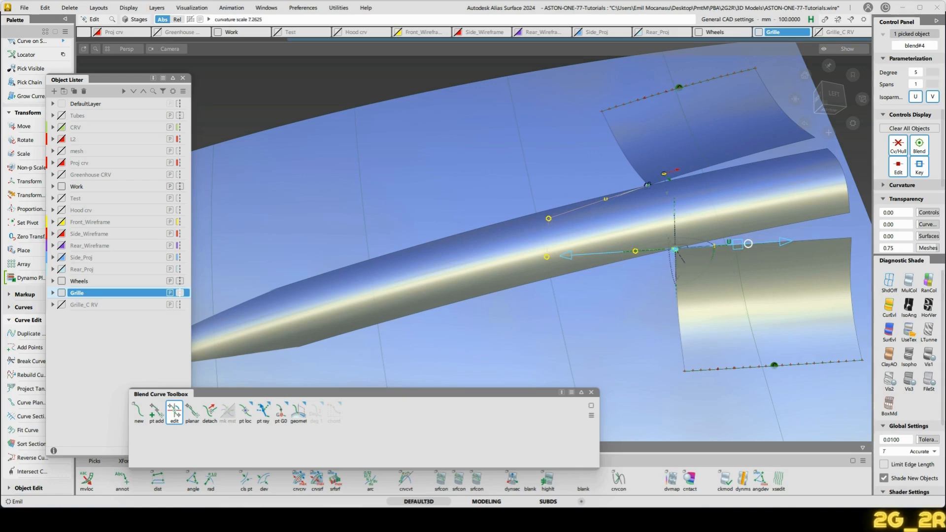
{"action": "left_click_drag", "start_coordinate": [616, 331], "coordinate": [826, 292]}
{"action": "left_click_drag", "start_coordinate": [552, 341], "coordinate": [710, 315]}
{"action": "left_click_drag", "start_coordinate": [498, 341], "coordinate": [641, 316]}
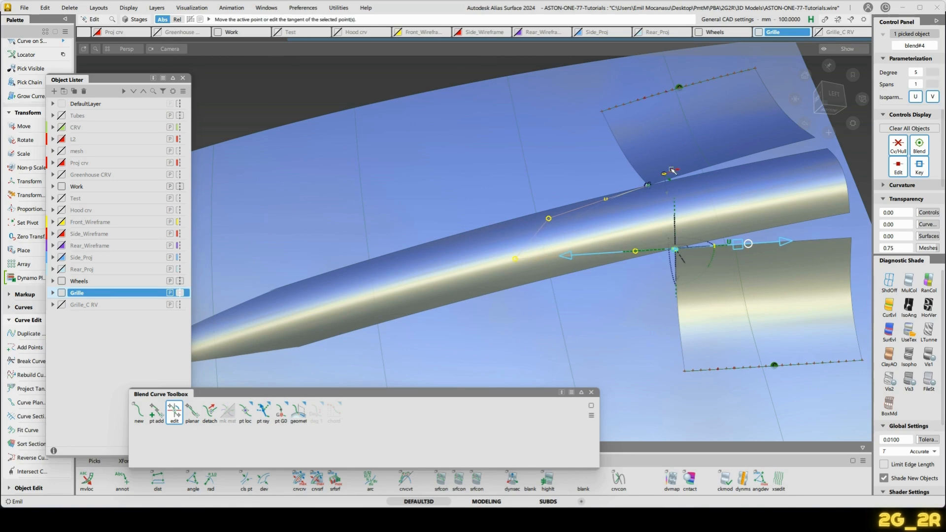
Increase the curvature scale at the blend curve's upper end to about 10.14.
{"action": "left_click", "coordinate": [649, 185]}
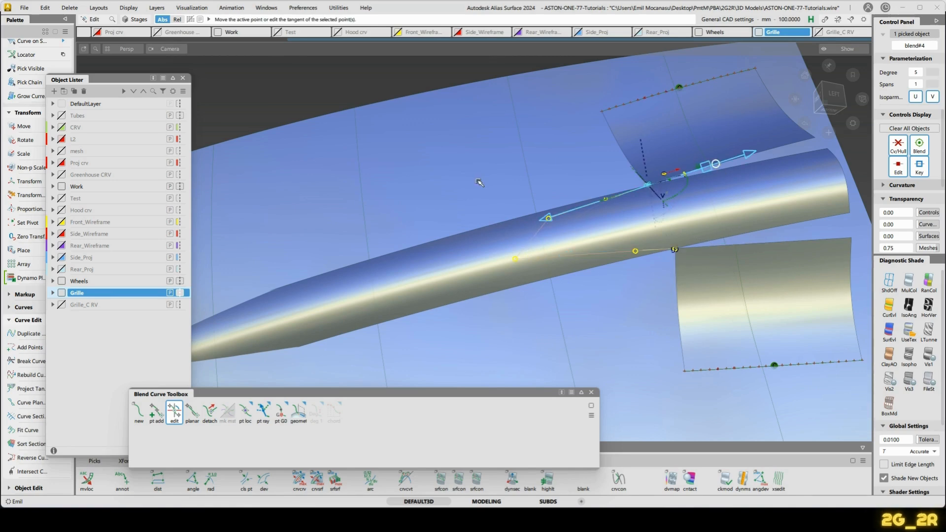
{"action": "left_click_drag", "start_coordinate": [356, 197], "coordinate": [831, 95]}
{"action": "left_click_drag", "start_coordinate": [389, 203], "coordinate": [733, 150]}
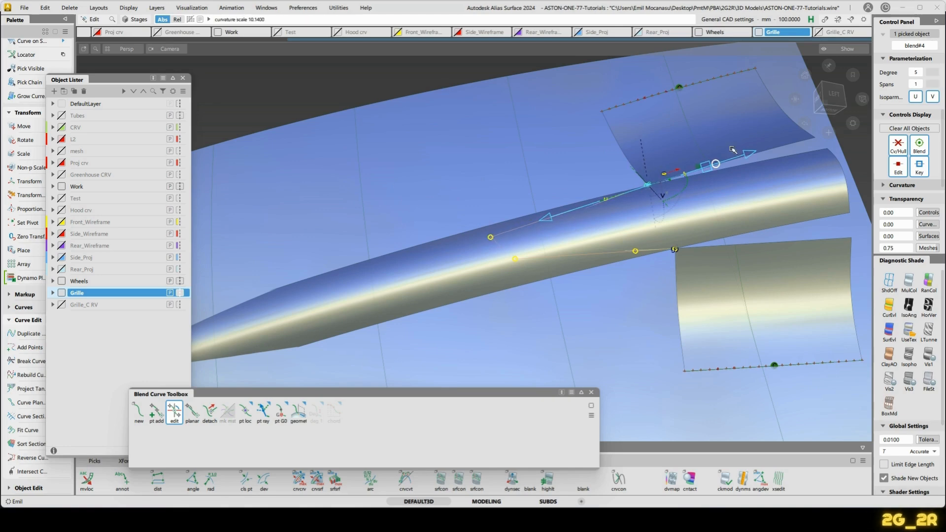
Display the control vertices of the creased recess surface alongside those of the blend curve.
{"action": "left_click_drag", "start_coordinate": [216, 247], "coordinate": [660, 241], "text": "alt+shift"}
{"action": "left_click_drag", "start_coordinate": [521, 272], "coordinate": [739, 222], "text": "ctrl+shift"}
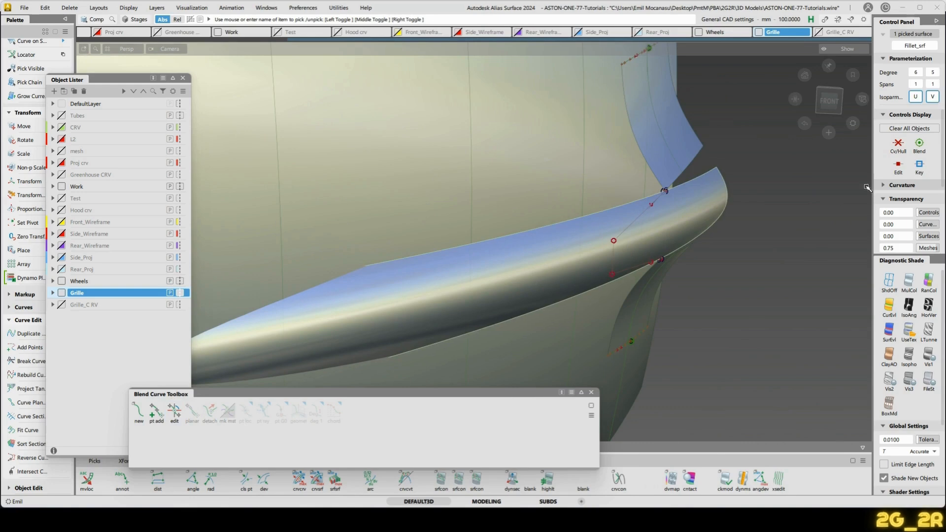
{"action": "left_click", "coordinate": [719, 212]}
{"action": "left_click", "coordinate": [767, 222]}
{"action": "left_click_drag", "start_coordinate": [833, 227], "coordinate": [705, 217], "text": "alt+shift"}
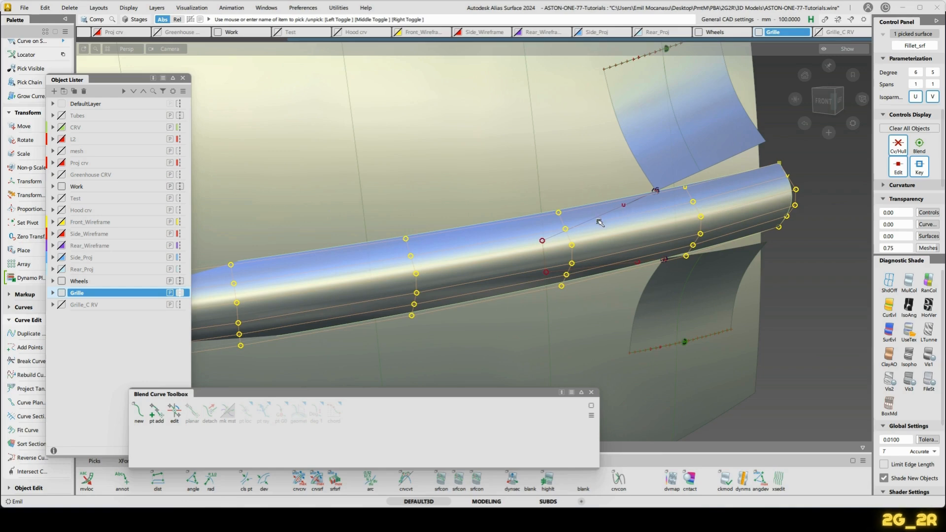
{"action": "left_click", "coordinate": [604, 222], "text": "shift"}
Reopen the blend curve for editing and increase the tangent magnitude at its upper end.
{"action": "left_click", "coordinate": [631, 202]}
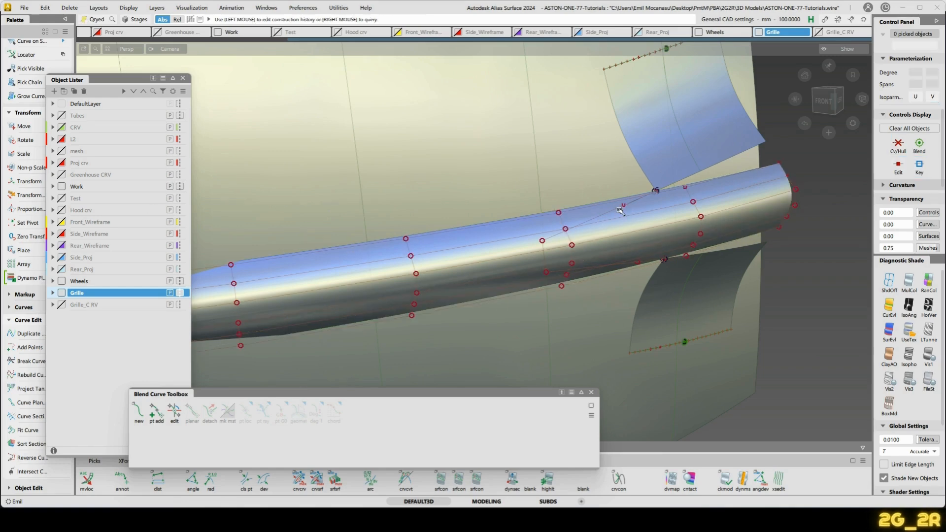
{"action": "left_click", "coordinate": [181, 419]}
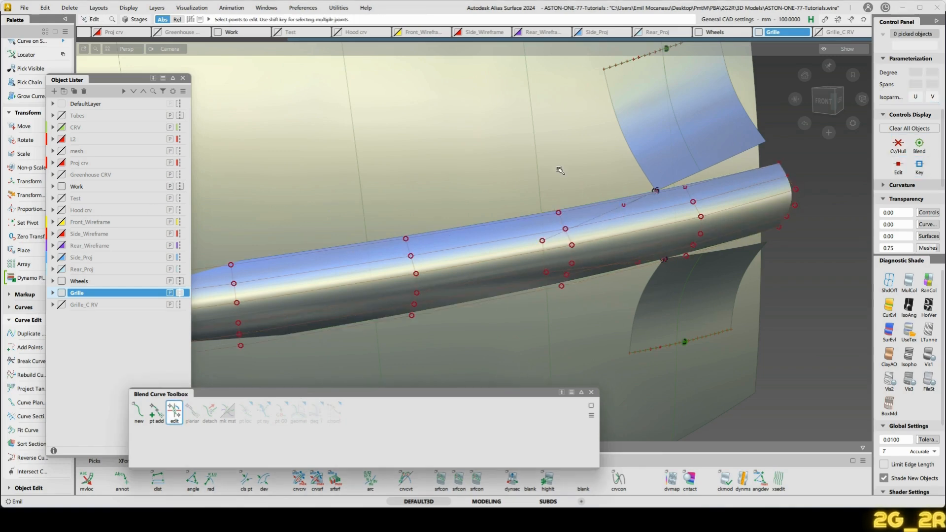
{"action": "left_click", "coordinate": [657, 191]}
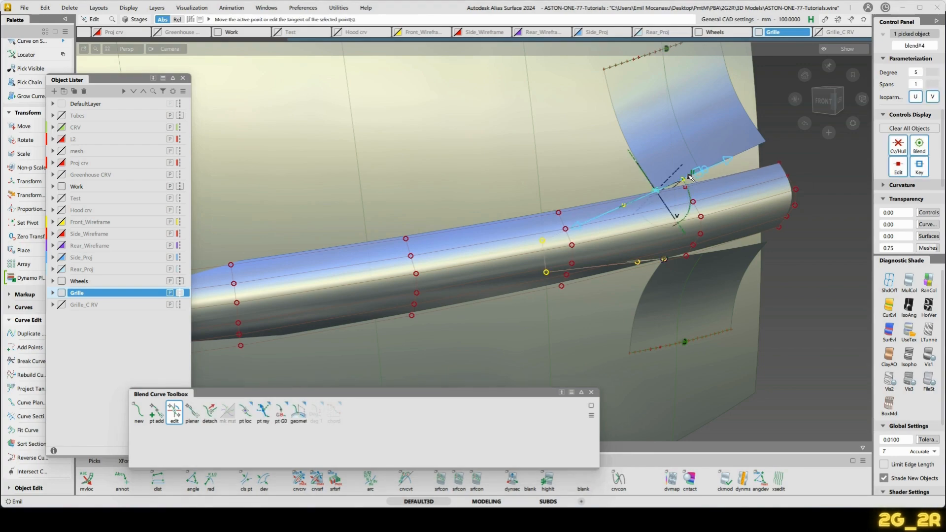
{"action": "left_click_drag", "start_coordinate": [691, 179], "coordinate": [655, 207], "text": "alt+shift"}
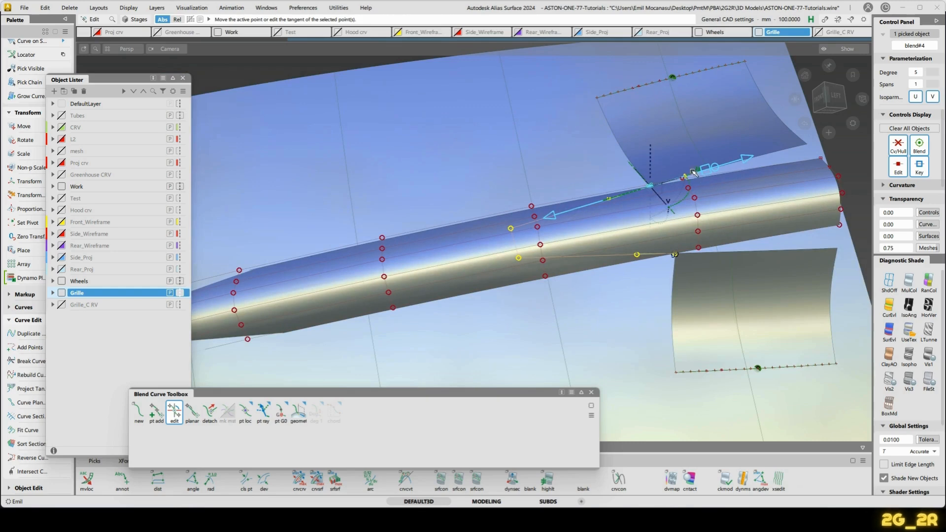
{"action": "left_click_drag", "start_coordinate": [396, 175], "coordinate": [692, 109]}
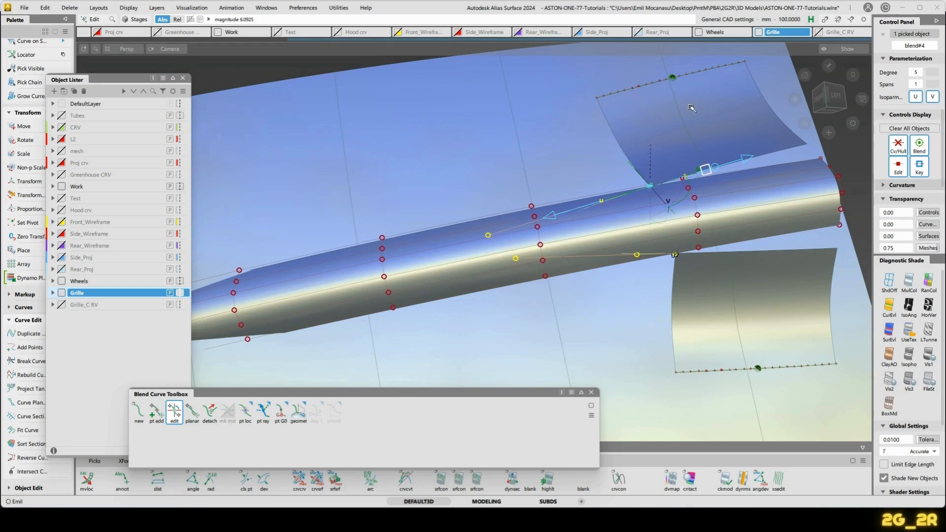
{"action": "left_click_drag", "start_coordinate": [907, 73], "coordinate": [915, 72]}
{"action": "left_click_drag", "start_coordinate": [587, 131], "coordinate": [853, 49]}
{"action": "left_click_drag", "start_coordinate": [575, 142], "coordinate": [917, 72], "text": "alt+shift"}
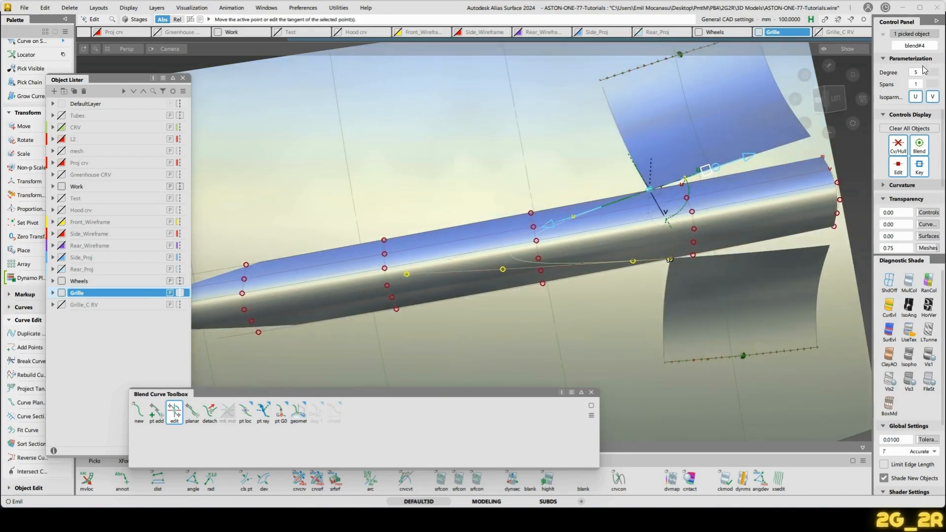
{"action": "left_click_drag", "start_coordinate": [574, 178], "coordinate": [637, 166]}
{"action": "mouse_move", "coordinate": [637, 162]}
{"action": "left_mouse_down"}
{"action": "mouse_move", "coordinate": [640, 128]}
{"action": "mouse_move", "coordinate": [498, 141]}
{"action": "mouse_move", "coordinate": [380, 197]}
{"action": "mouse_move", "coordinate": [334, 252]}
{"action": "mouse_move", "coordinate": [698, 245]}
{"action": "mouse_move", "coordinate": [474, 248]}
{"action": "mouse_move", "coordinate": [672, 250]}
{"action": "mouse_move", "coordinate": [709, 264]}
{"action": "left_mouse_up"}
Increase the tangent magnitude at the blend curve's lower end, lengthening the curve along the recess.
{"action": "left_click", "coordinate": [671, 250]}
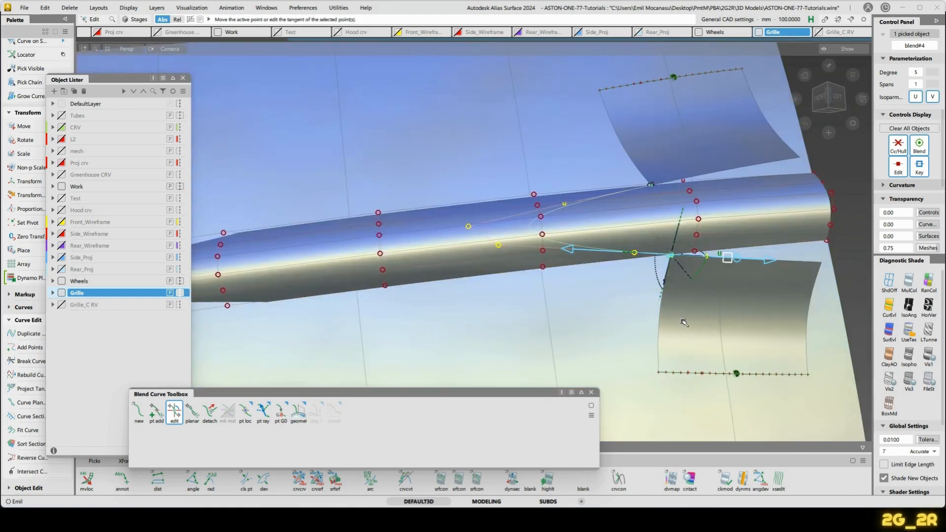
{"action": "left_click_drag", "start_coordinate": [548, 329], "coordinate": [469, 315]}
{"action": "left_click_drag", "start_coordinate": [623, 302], "coordinate": [498, 315]}
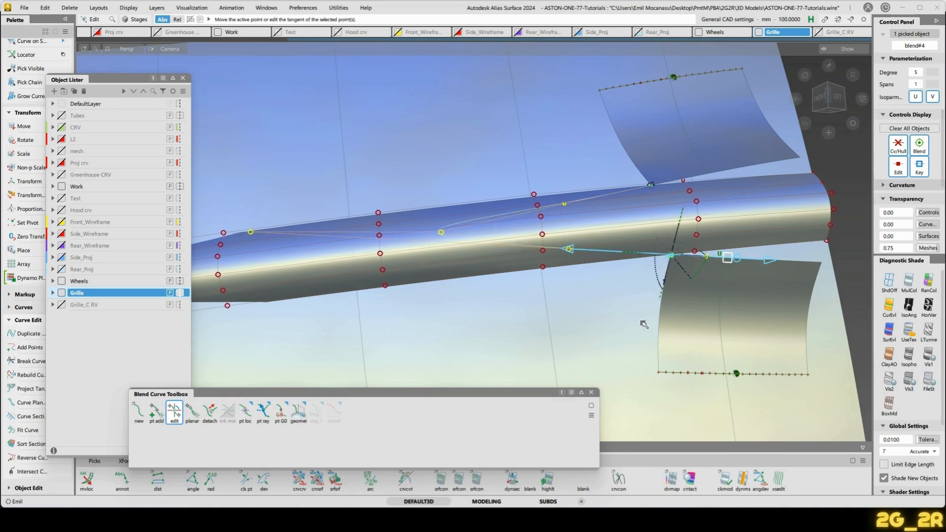
{"action": "left_click_drag", "start_coordinate": [645, 323], "coordinate": [553, 323]}
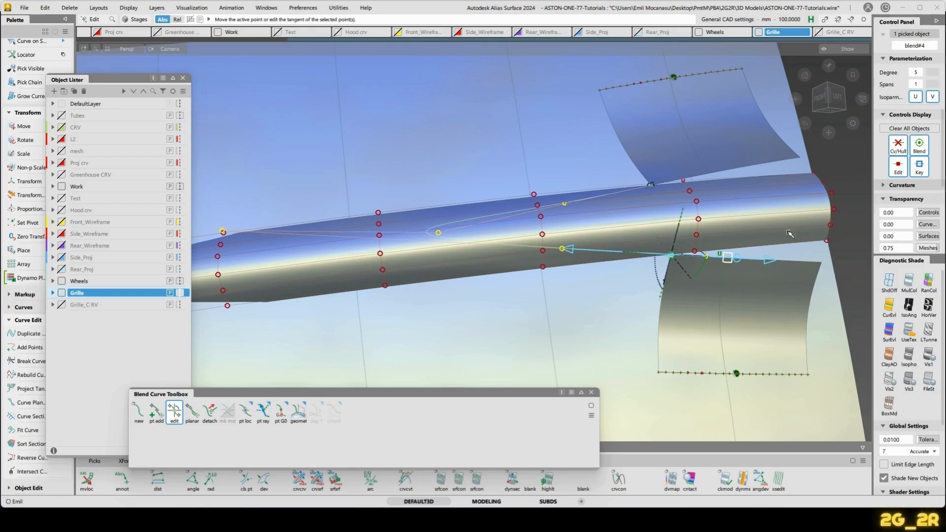
Reduce the curvature scale at the blend curve's lower end to even out its control vertices and round the curve's nose.
{"action": "left_click", "coordinate": [738, 258]}
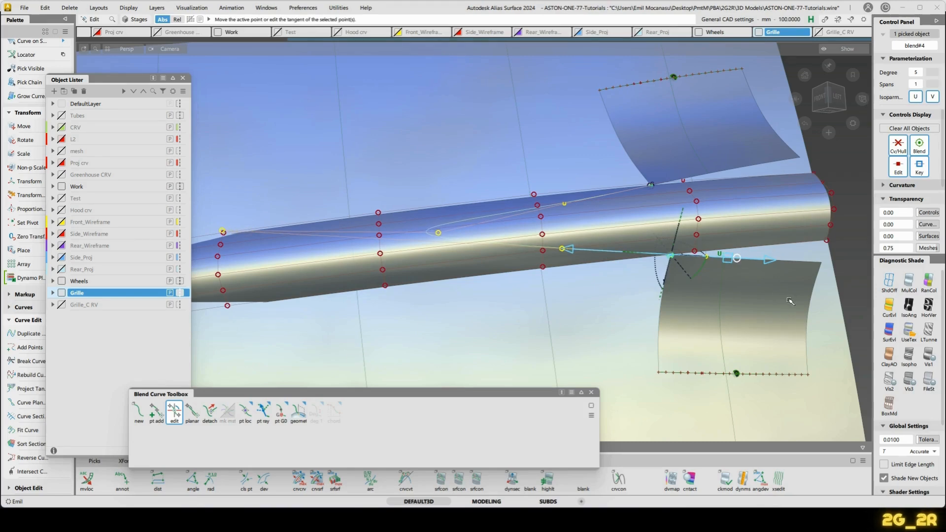
{"action": "left_click_drag", "start_coordinate": [791, 303], "coordinate": [320, 326]}
{"action": "left_click_drag", "start_coordinate": [544, 332], "coordinate": [207, 335]}
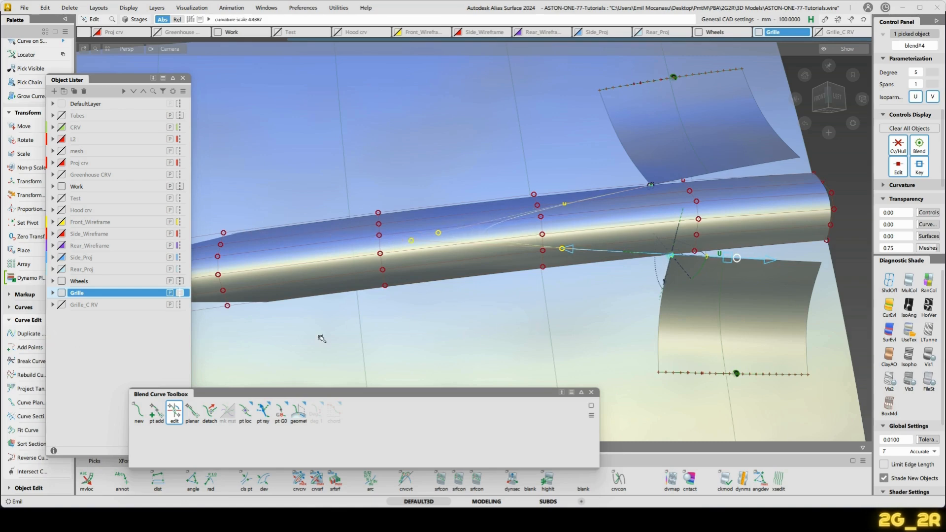
{"action": "left_click_drag", "start_coordinate": [322, 338], "coordinate": [297, 331]}
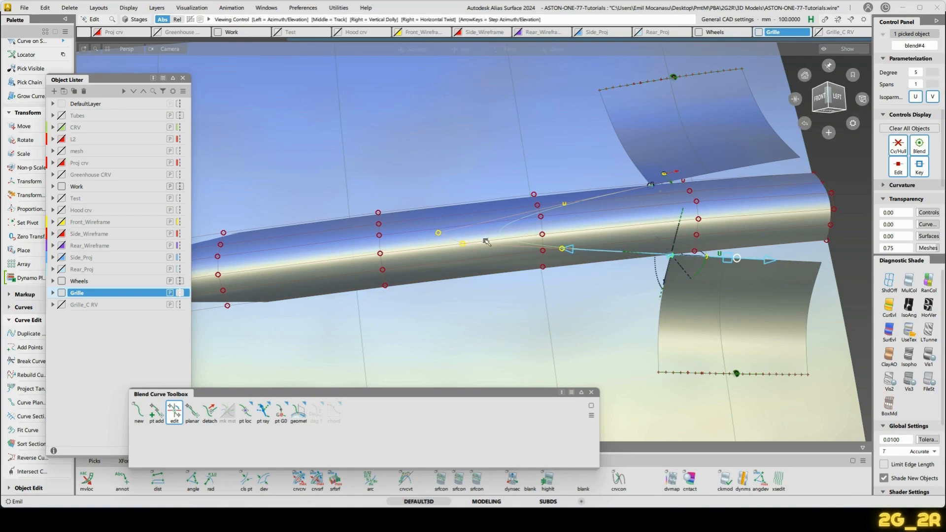
Hide the control vertices of the blend curve and recess surface, and close the Blend Curve Toolbox and Object Lister.
{"action": "left_click_drag", "start_coordinate": [487, 242], "coordinate": [620, 223], "text": "alt+shift"}
{"action": "left_click", "coordinate": [621, 220]}
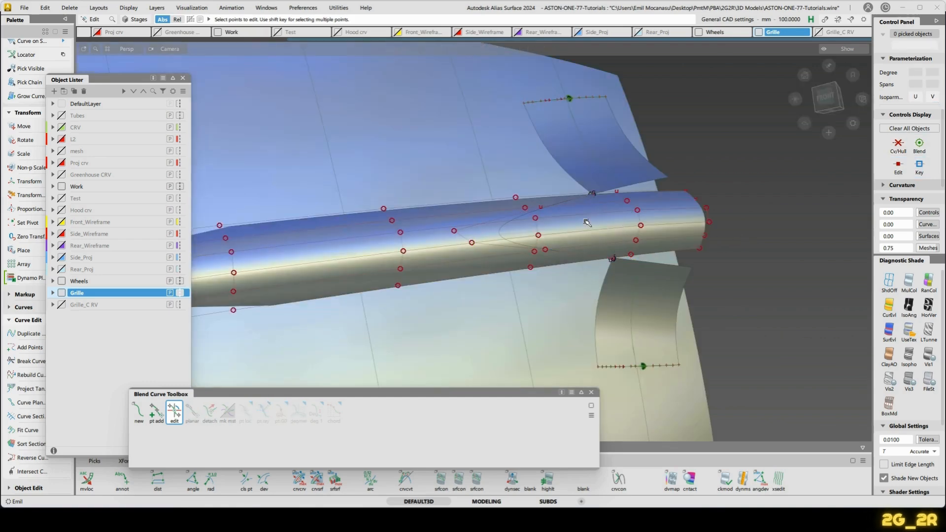
{"action": "key", "text": "ctrl+h"}
{"action": "left_click_drag", "start_coordinate": [454, 246], "coordinate": [468, 246], "text": "alt+shift"}
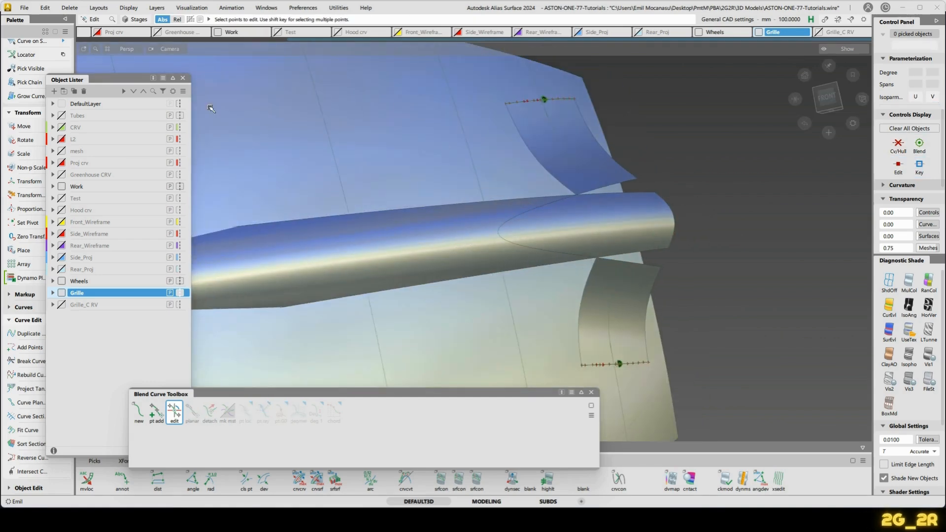
{"action": "left_click", "coordinate": [592, 392]}
{"action": "left_click", "coordinate": [183, 79]}
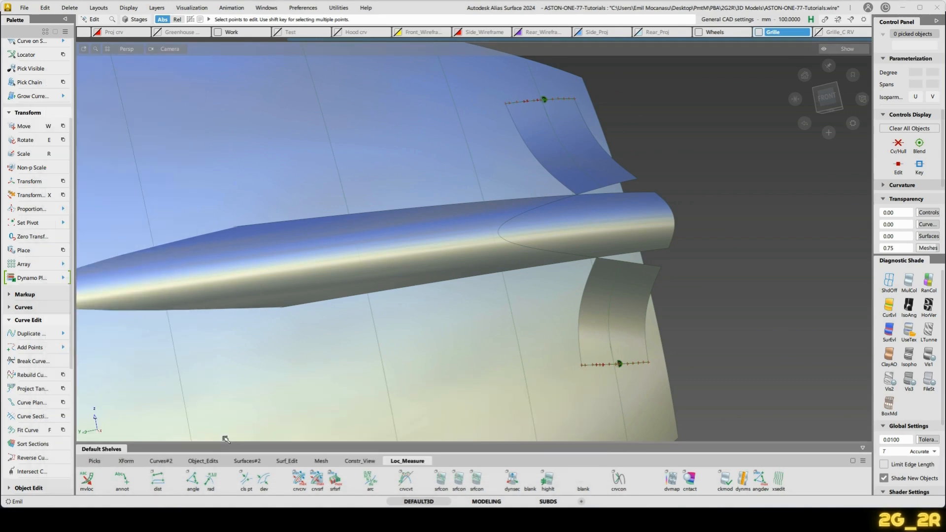
Measure the curve-to-surface deviation between the blend curve and the recess surface, and examine it around the recess tip.
{"action": "left_click", "coordinate": [291, 461]}
{"action": "left_click", "coordinate": [407, 462]}
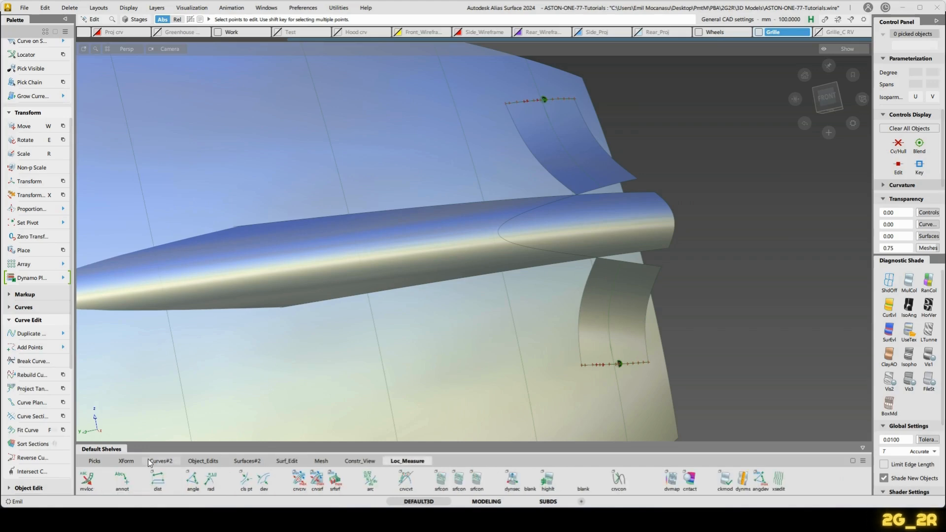
{"action": "left_click", "coordinate": [317, 483]}
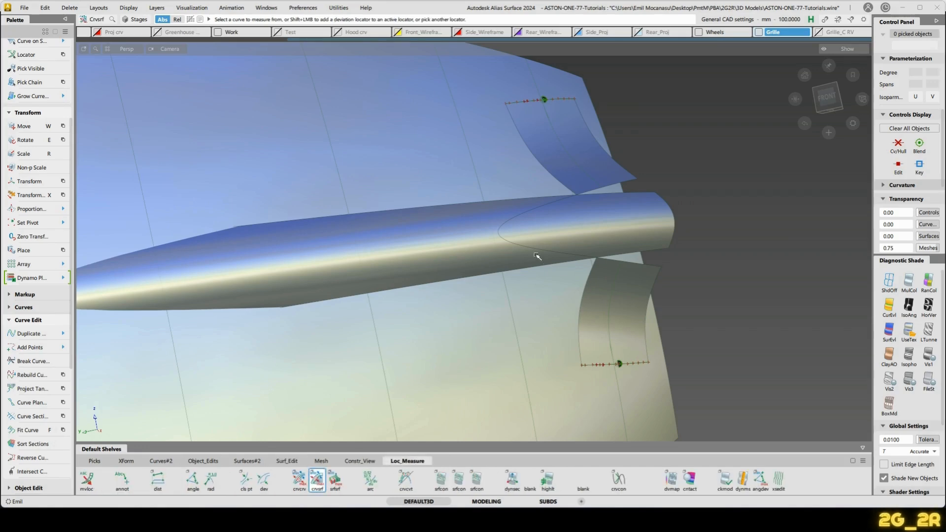
{"action": "left_click", "coordinate": [538, 251]}
{"action": "left_click_drag", "start_coordinate": [675, 222], "coordinate": [594, 330], "text": "alt+shift"}
{"action": "right_click_drag", "start_coordinate": [593, 330], "coordinate": [562, 289], "text": "alt+shift"}
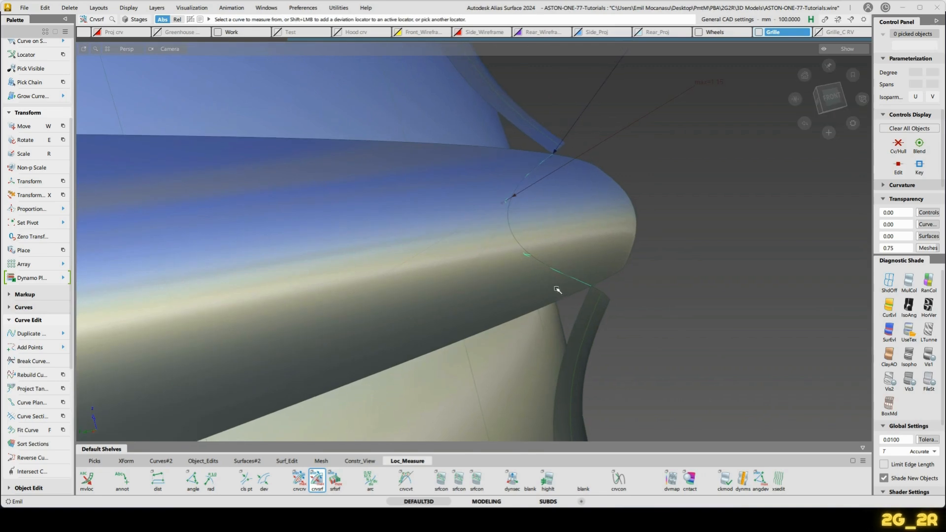
Reopen the blend curve between the fillets for editing and display its control vertices.
{"action": "key", "text": "q"}
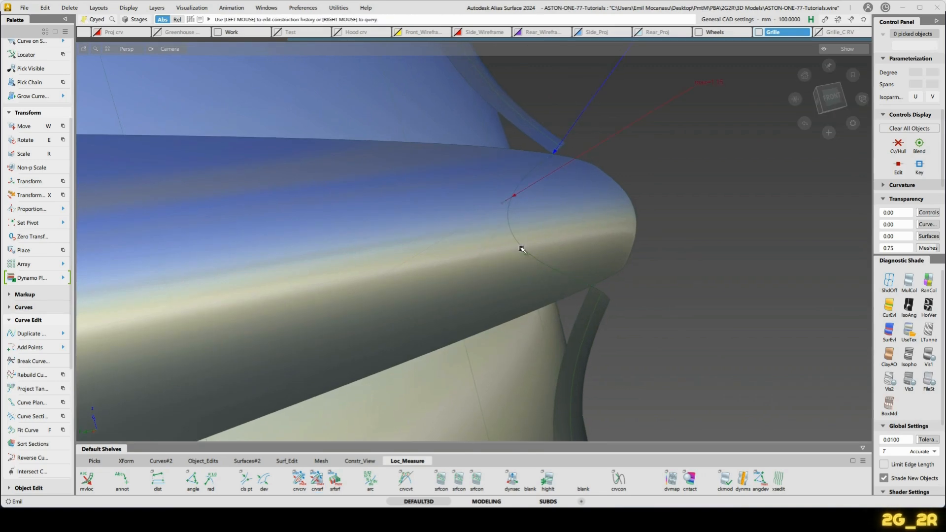
{"action": "left_click", "coordinate": [521, 248]}
{"action": "left_click", "coordinate": [175, 410]}
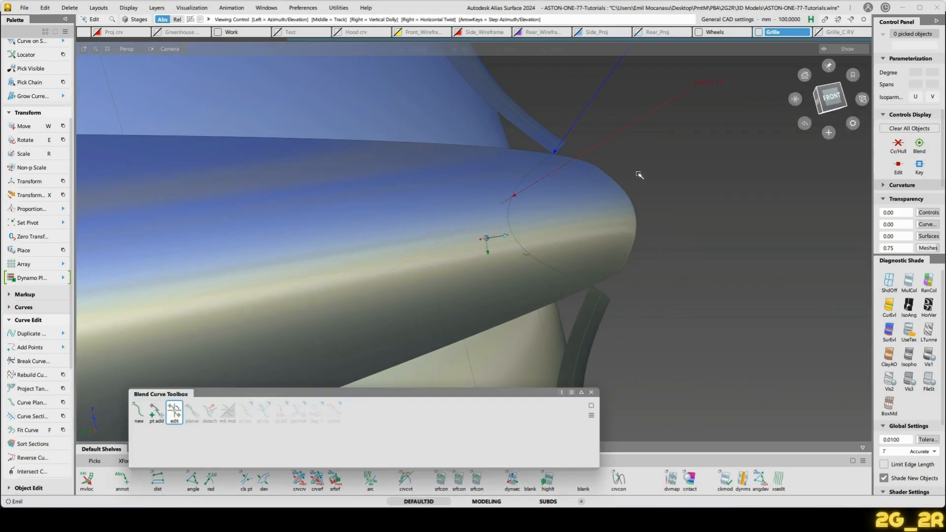
{"action": "key", "text": "q"}
{"action": "left_click", "coordinate": [515, 193]}
{"action": "right_click_drag", "start_coordinate": [747, 175], "coordinate": [777, 167], "text": "ctrl+shift"}
{"action": "left_click_drag", "start_coordinate": [778, 198], "coordinate": [699, 213], "text": "alt+shift"}
{"action": "left_click", "coordinate": [647, 286]}
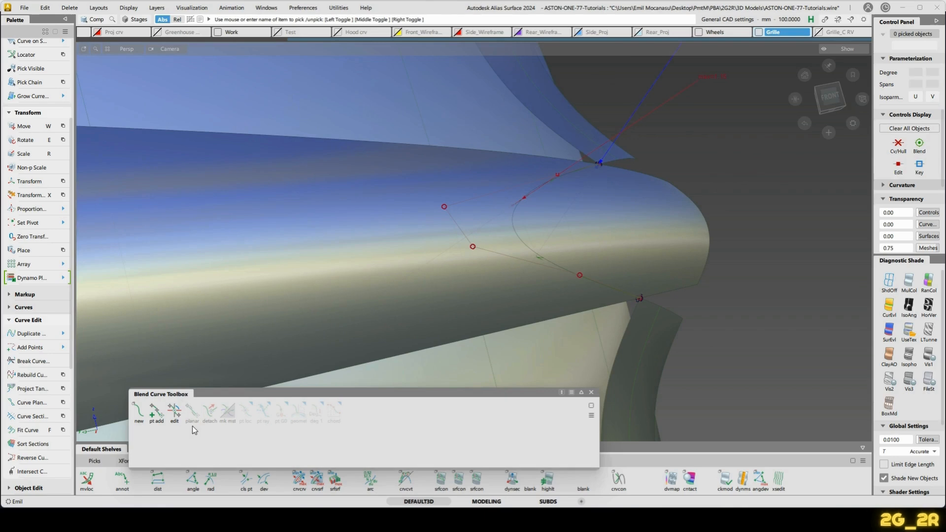
Adjust the blend curve's shape from its upper end point to bring it closer to the recess surface.
{"action": "left_click", "coordinate": [175, 412]}
{"action": "left_click", "coordinate": [602, 164]}
{"action": "left_click_drag", "start_coordinate": [602, 164], "coordinate": [432, 153], "text": "alt+shift"}
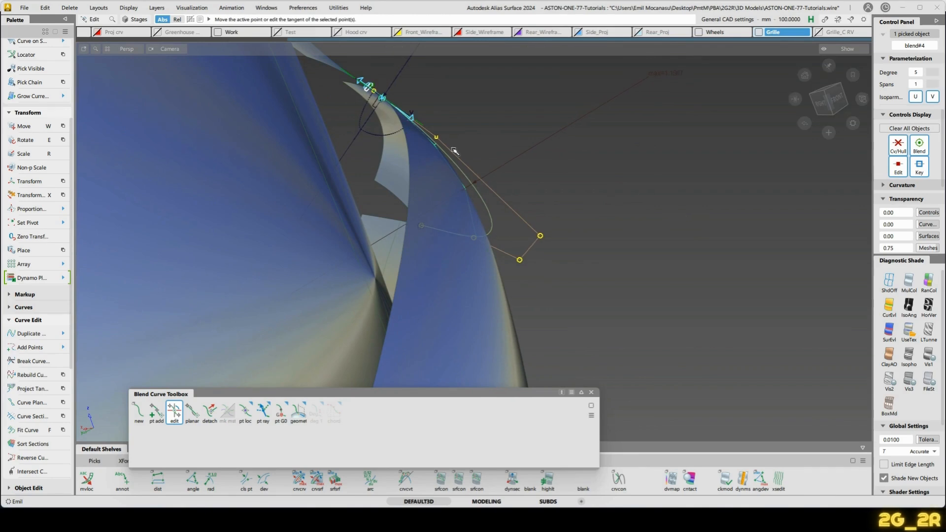
{"action": "left_click_drag", "start_coordinate": [563, 131], "coordinate": [290, 150], "text": "alt+shift"}
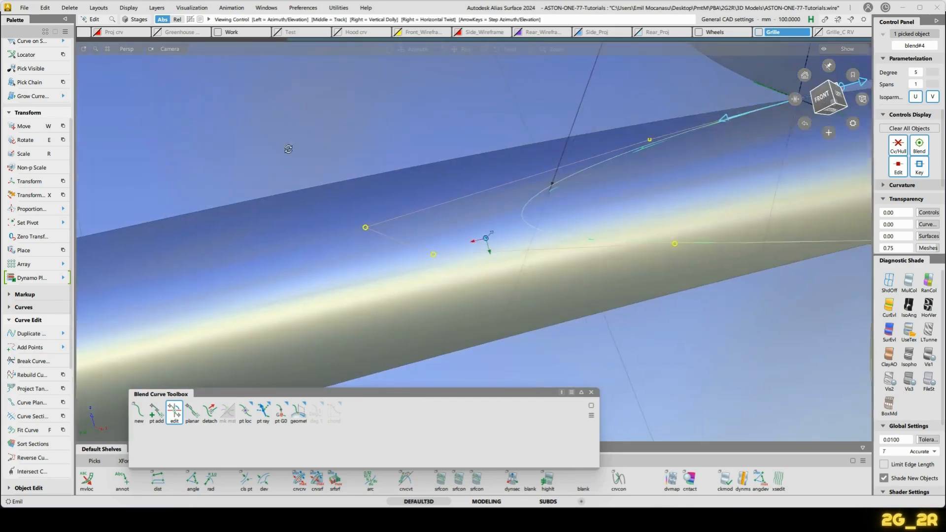
{"action": "middle_click_drag", "start_coordinate": [289, 150], "coordinate": [69, 231], "text": "alt+shift"}
{"action": "left_click_drag", "start_coordinate": [673, 146], "coordinate": [123, 234], "text": "alt+shift"}
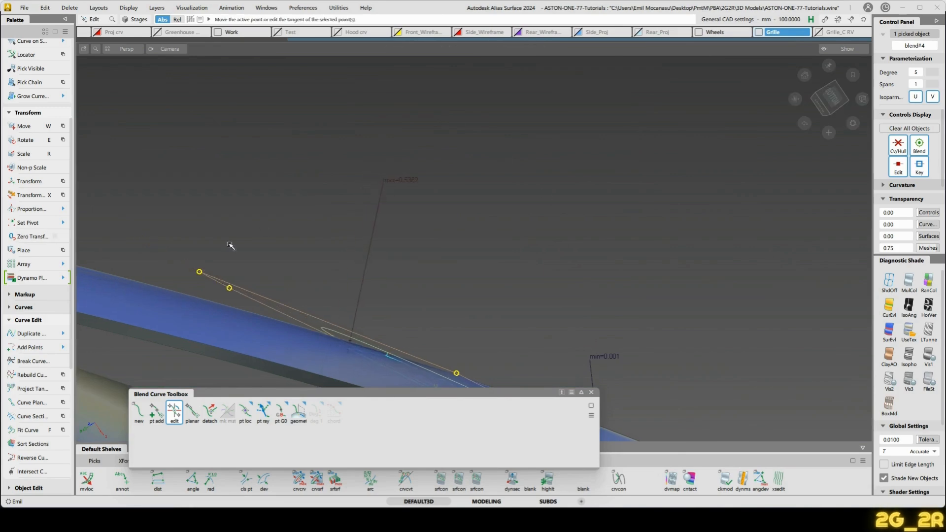
{"action": "left_click_drag", "start_coordinate": [490, 221], "coordinate": [202, 248]}
{"action": "left_click_drag", "start_coordinate": [292, 210], "coordinate": [400, 284], "text": "alt+shift"}
{"action": "middle_click_drag", "start_coordinate": [400, 284], "coordinate": [389, 252], "text": "alt+shift"}
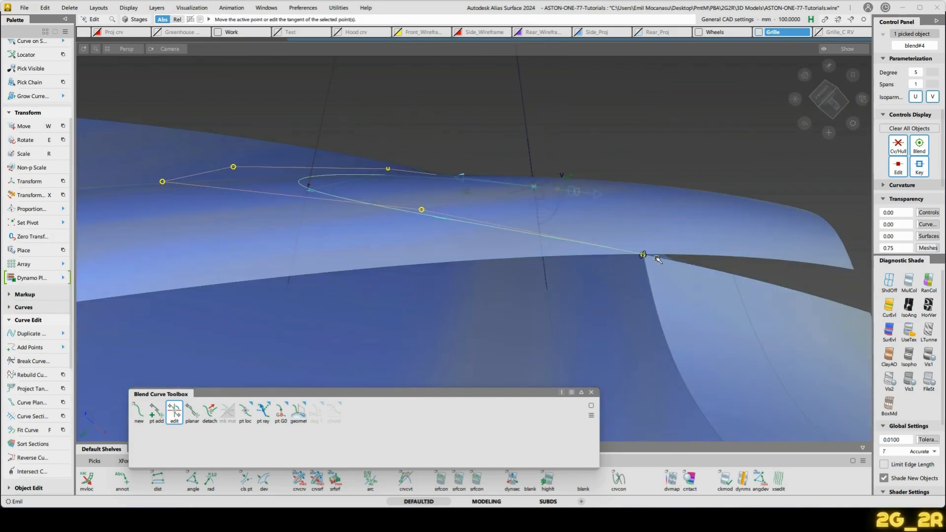
Fine-tune the blend curve at its lower end point and set the curvature scale at its upper end to about 2.23.
{"action": "left_click", "coordinate": [643, 255]}
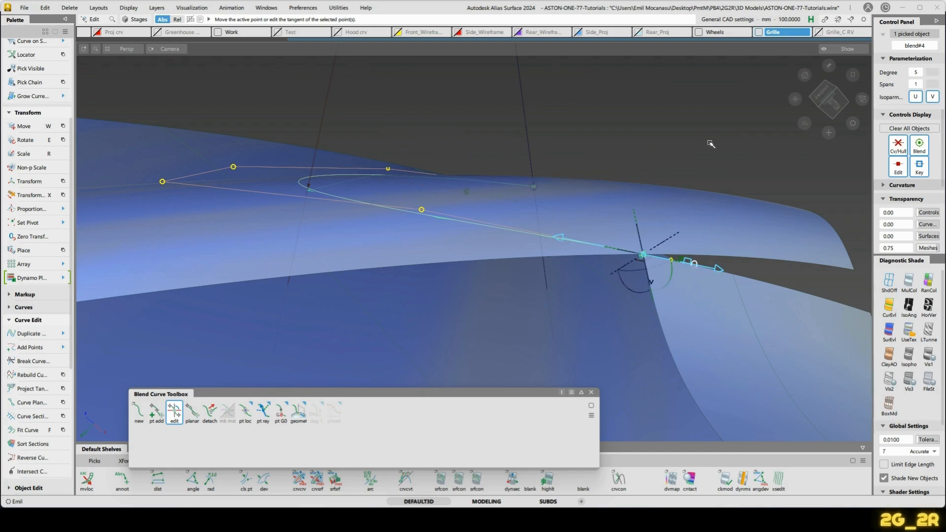
{"action": "left_click_drag", "start_coordinate": [721, 131], "coordinate": [468, 217]}
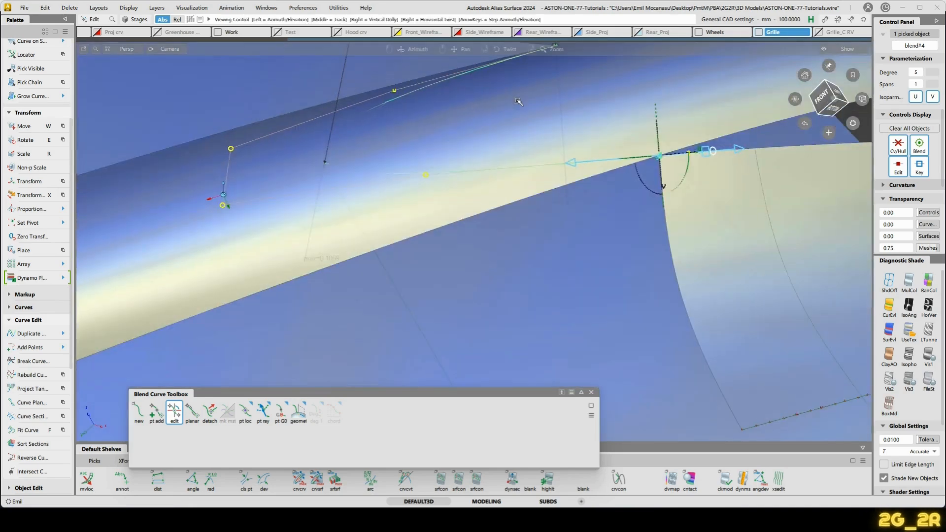
{"action": "left_click_drag", "start_coordinate": [519, 102], "coordinate": [536, 171], "text": "alt+shift"}
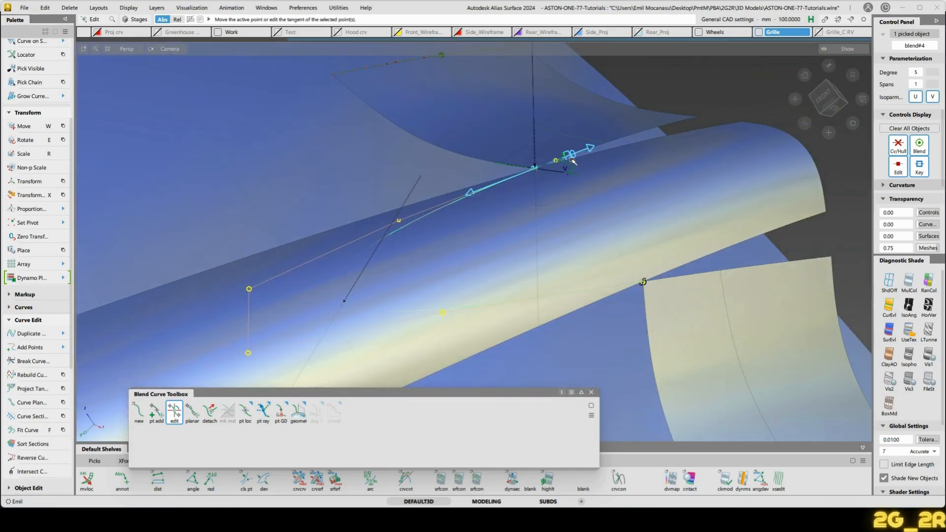
{"action": "left_click_drag", "start_coordinate": [683, 212], "coordinate": [762, 205]}
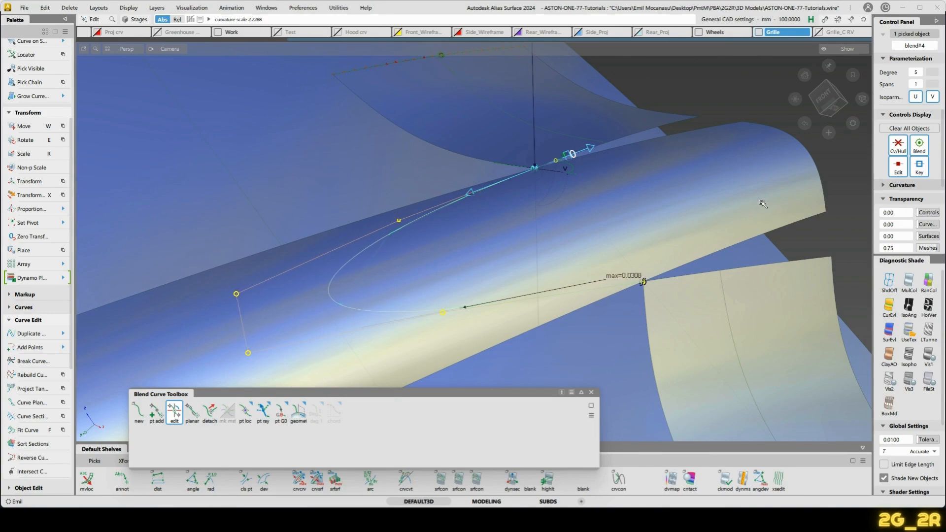
{"action": "mouse_move", "coordinate": [409, 264]}
{"action": "left_mouse_down", "text": "alt+shift"}
{"action": "mouse_move", "coordinate": [572, 279]}
{"action": "mouse_move", "coordinate": [509, 262]}
{"action": "mouse_move", "coordinate": [421, 262]}
{"action": "mouse_move", "coordinate": [547, 268]}
{"action": "mouse_move", "coordinate": [499, 231]}
{"action": "mouse_move", "coordinate": [456, 273]}
{"action": "mouse_move", "coordinate": [404, 276]}
{"action": "mouse_move", "coordinate": [469, 294]}
{"action": "mouse_move", "coordinate": [468, 283]}
{"action": "left_mouse_up", "text": "alt+shift"}
Duplicate the blend curve and move the copy to the upper fillet's outer corner in the left view.
{"action": "left_click", "coordinate": [502, 256]}
{"action": "left_click", "coordinate": [466, 258]}
{"action": "left_click_drag", "start_coordinate": [349, 303], "coordinate": [437, 304], "text": "alt+shift"}
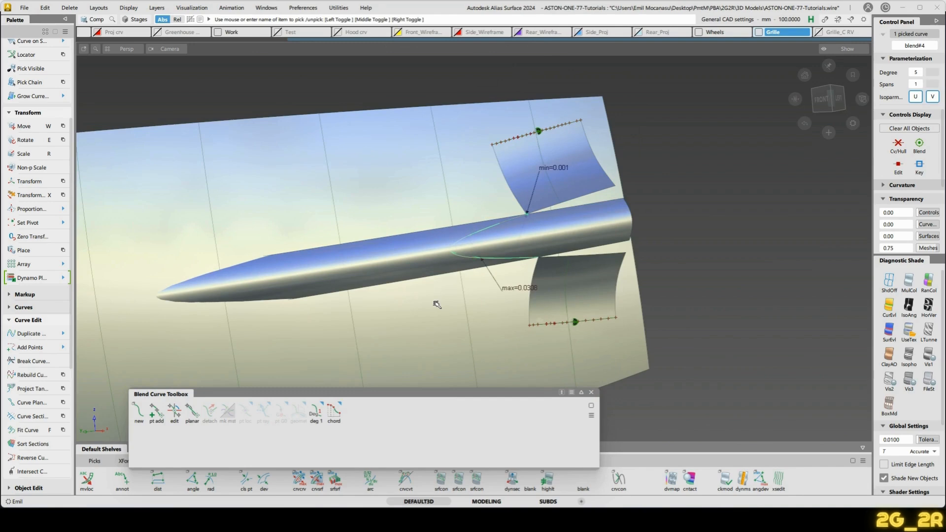
{"action": "left_click_drag", "start_coordinate": [409, 217], "coordinate": [374, 271], "text": "alt+shift"}
{"action": "key", "text": "w"}
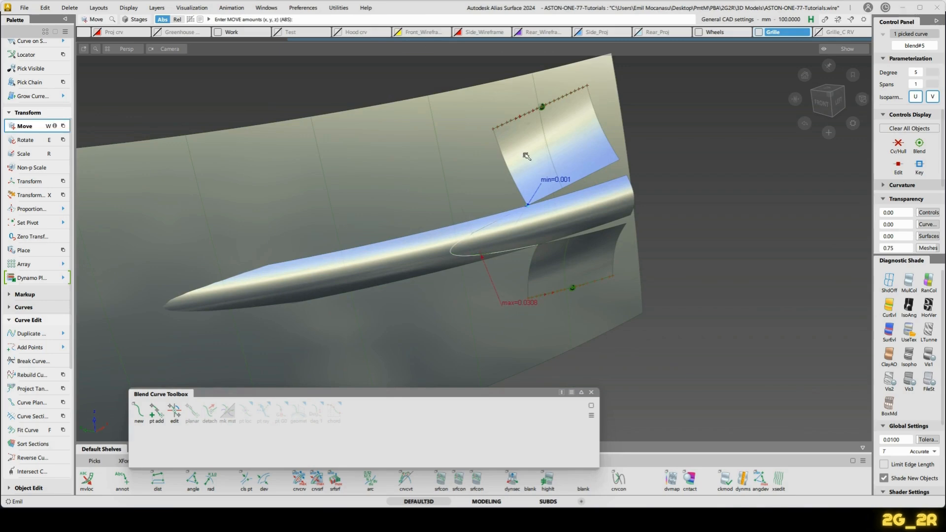
{"action": "left_click_drag", "start_coordinate": [509, 165], "coordinate": [522, 241], "text": "alt+shift"}
{"action": "left_click", "coordinate": [836, 104]}
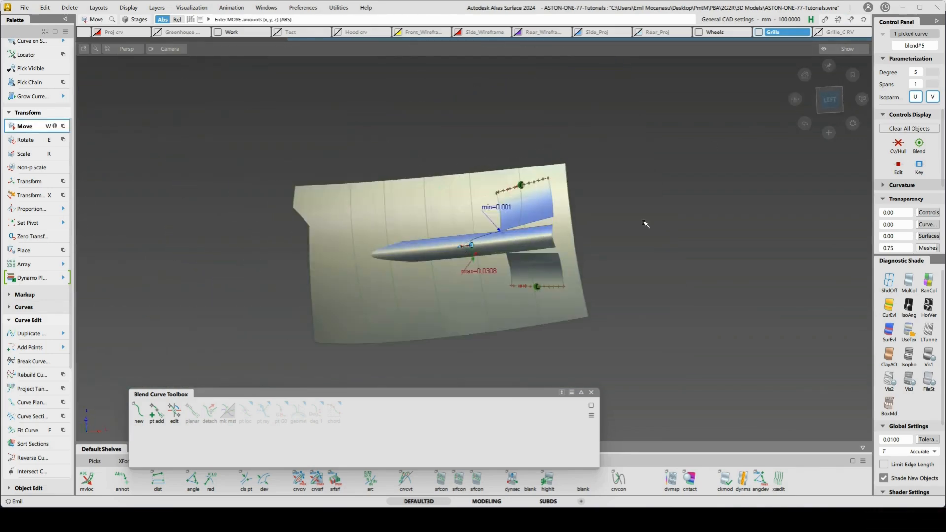
Scale the copied curve up so it wraps around the recess tip and spans the outer corners of both fillets.
{"action": "key", "text": "r"}
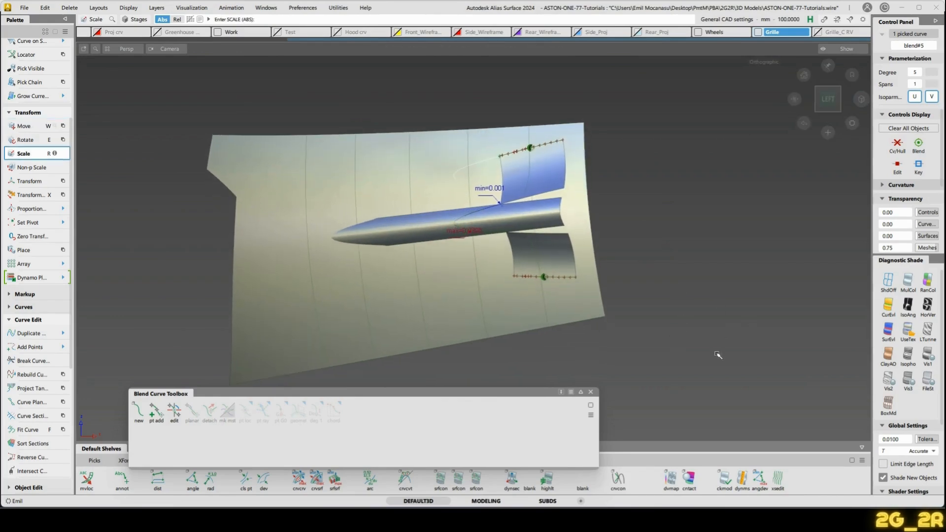
{"action": "left_click_drag", "start_coordinate": [770, 338], "coordinate": [885, 278]}
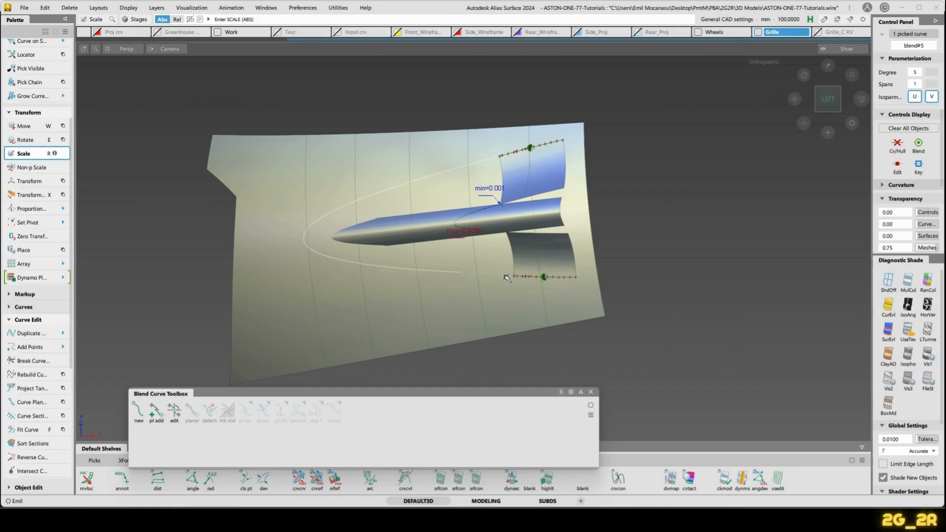
{"action": "left_click_drag", "start_coordinate": [751, 274], "coordinate": [753, 273]}
{"action": "left_click_drag", "start_coordinate": [753, 272], "coordinate": [689, 280]}
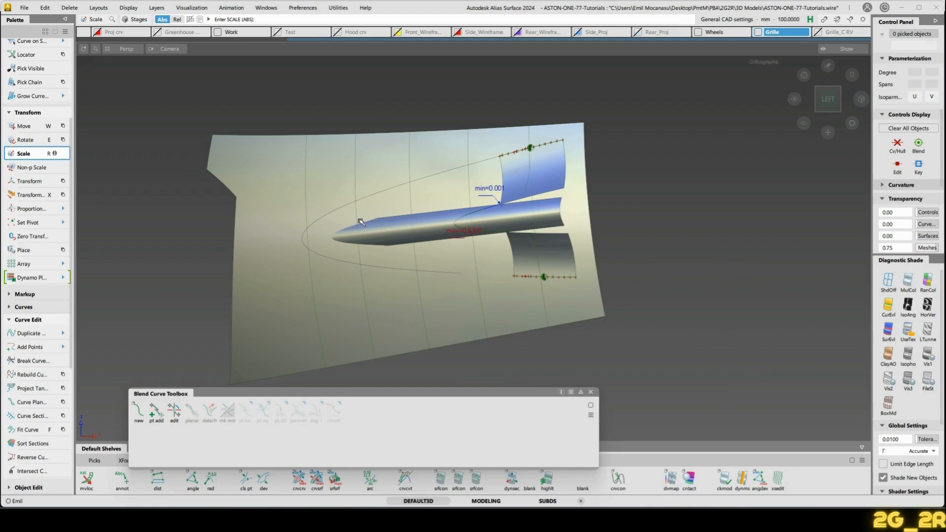
Try to extend the copied curve's lower end to meet the lower fillet's outer corner.
{"action": "left_click_drag", "start_coordinate": [361, 221], "coordinate": [376, 275], "text": "ctrl+shift"}
{"action": "left_click", "coordinate": [423, 270]}
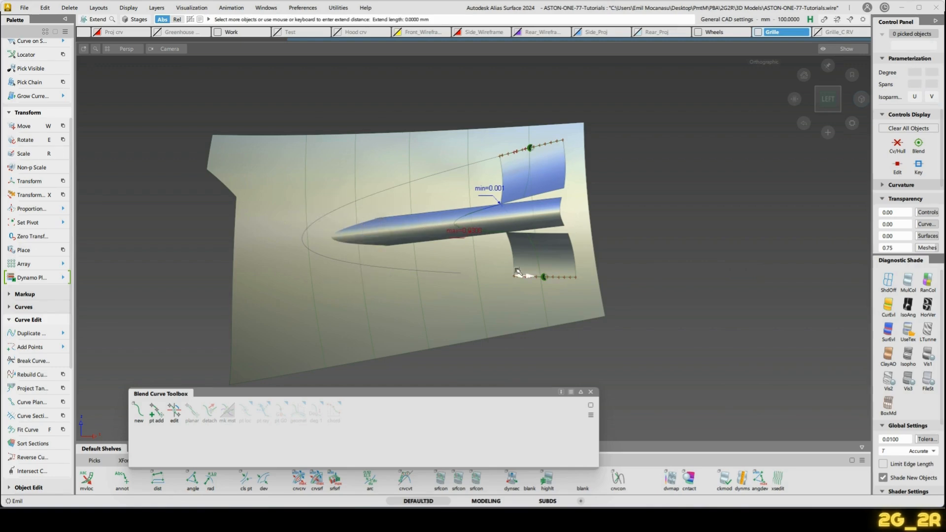
{"action": "left_click_drag", "start_coordinate": [518, 273], "coordinate": [518, 255]}
{"action": "left_click", "coordinate": [408, 296]}
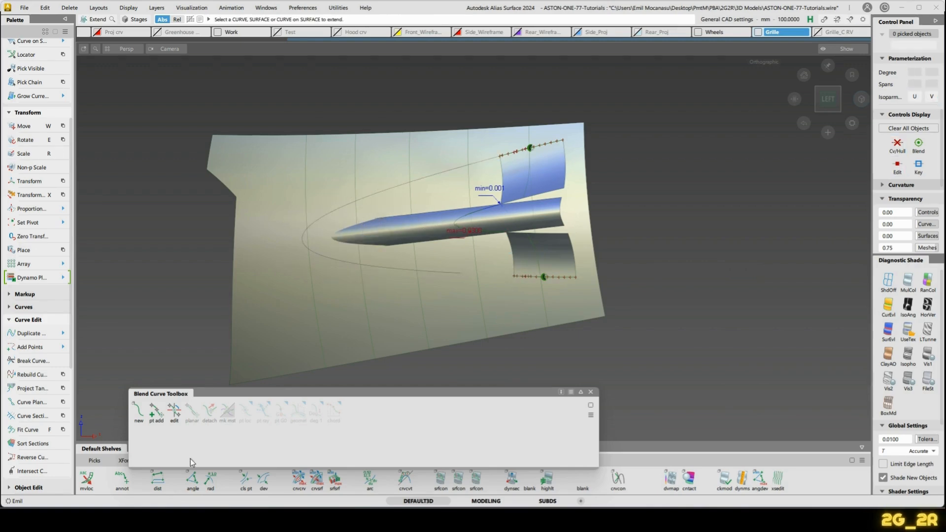
Close the Blend Curve Toolbox and align the large curve's lower end to the lower fillet's outer edge with G2 continuity.
{"action": "left_click", "coordinate": [591, 392]}
{"action": "left_click", "coordinate": [212, 461]}
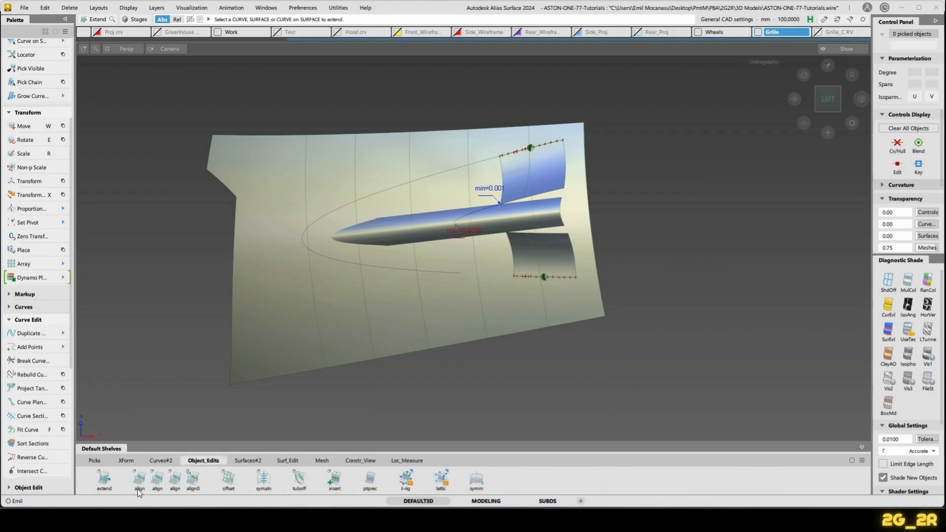
{"action": "double_click", "coordinate": [176, 487]}
{"action": "left_click", "coordinate": [454, 272]}
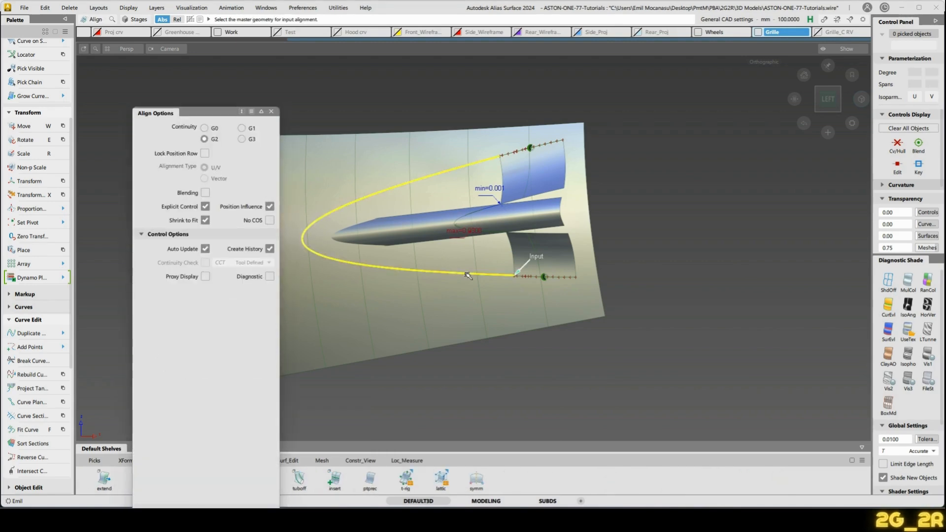
{"action": "left_click", "coordinate": [550, 279]}
{"action": "left_click", "coordinate": [563, 285]}
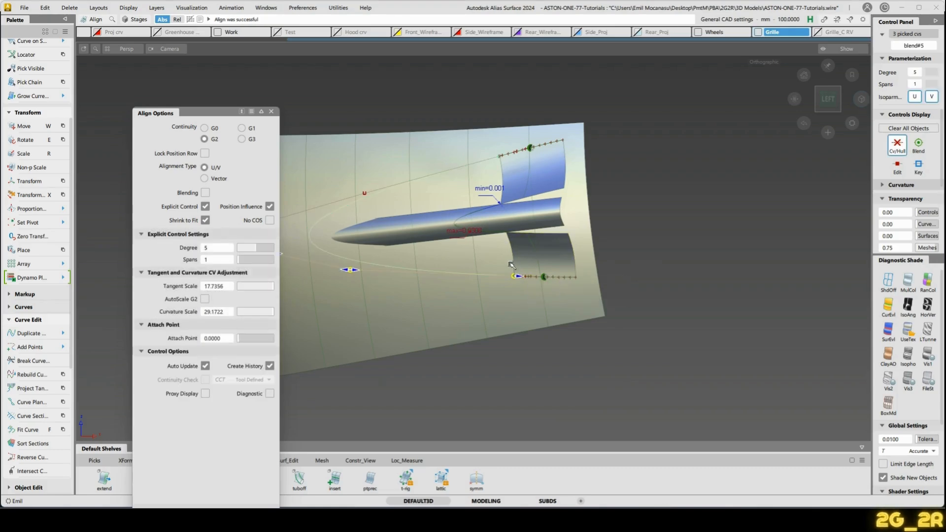
Align the large curve's upper end to the upper fillet edge Fillet_srf#2.V=0 with G2 continuity.
{"action": "left_click", "coordinate": [562, 164]}
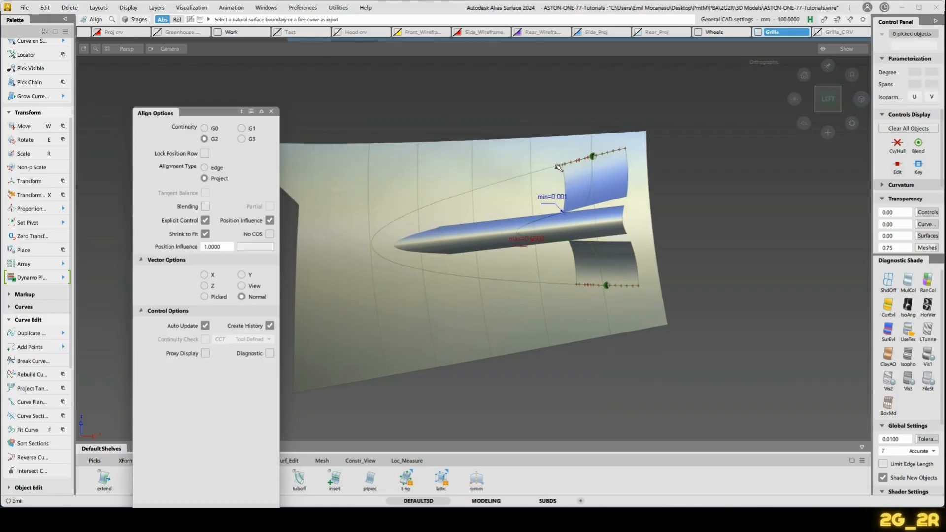
{"action": "left_click", "coordinate": [585, 161]}
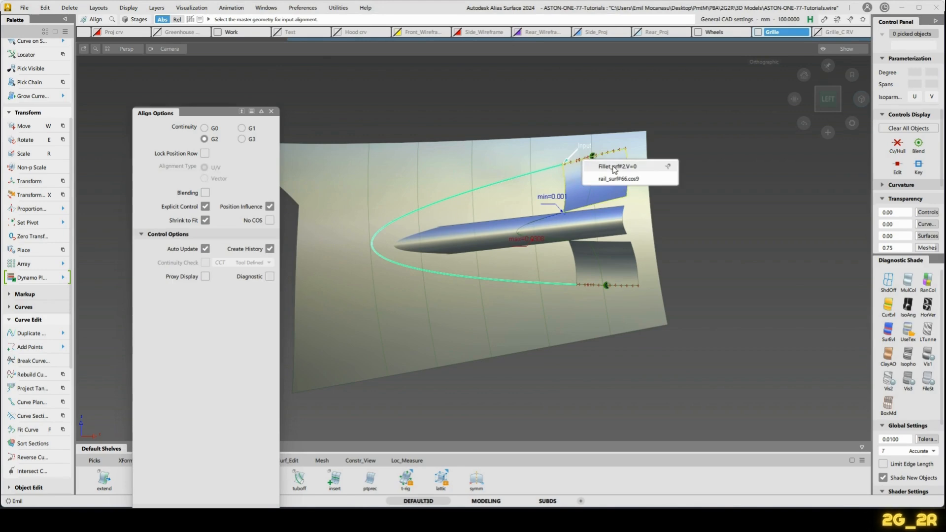
{"action": "left_click", "coordinate": [614, 168]}
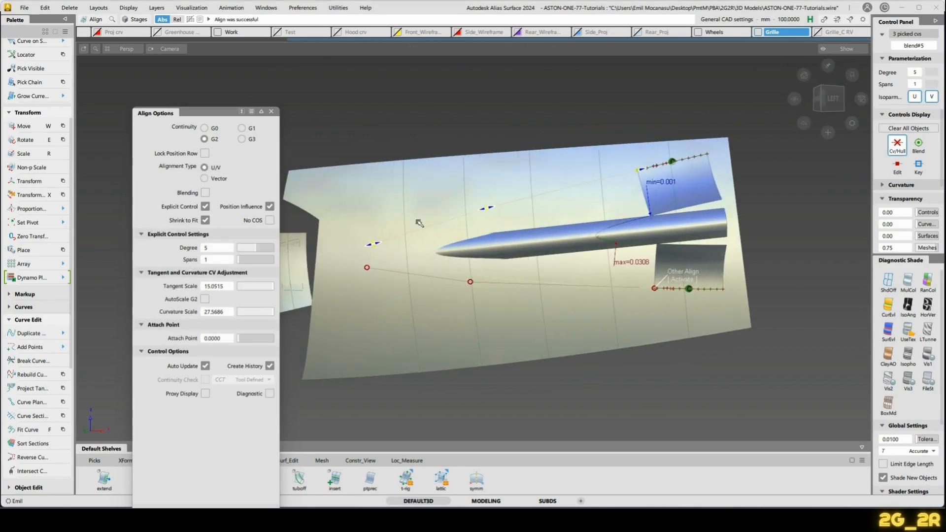
Adjust the upper alignment of the large curve to a tangent scale of about 16.98 and a curvature scale of about 28.60.
{"action": "left_click_drag", "start_coordinate": [375, 244], "coordinate": [379, 244]}
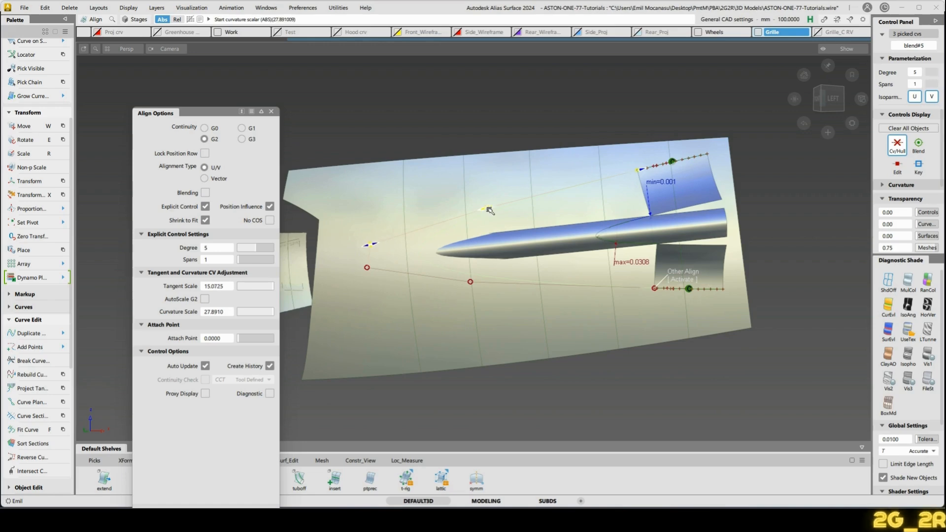
{"action": "left_click_drag", "start_coordinate": [489, 211], "coordinate": [441, 232]}
{"action": "left_click_drag", "start_coordinate": [382, 246], "coordinate": [375, 247]}
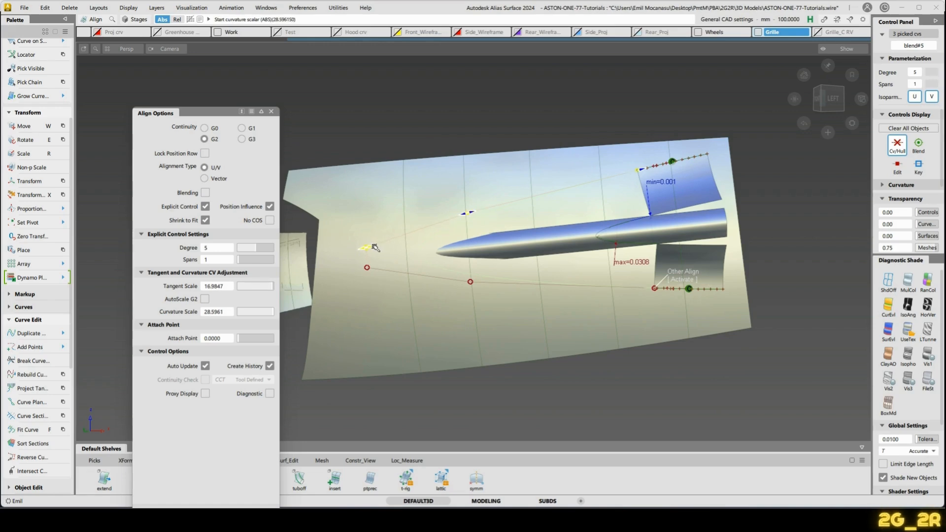
Adjust the lower alignment of the large curve to a tangent scale of about 18.63 and a curvature scale of about 29.76.
{"action": "left_click", "coordinate": [670, 290]}
{"action": "left_click_drag", "start_coordinate": [482, 284], "coordinate": [462, 286]}
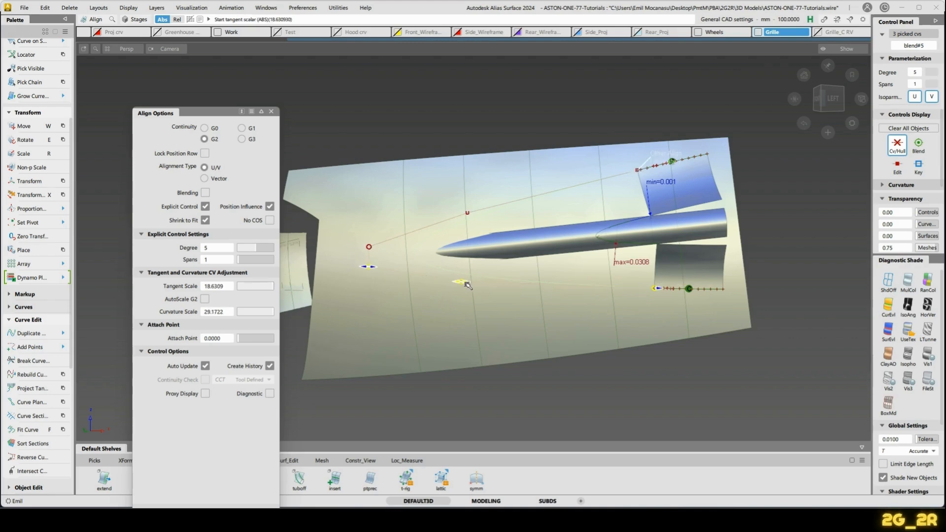
{"action": "left_click_drag", "start_coordinate": [373, 266], "coordinate": [371, 269]}
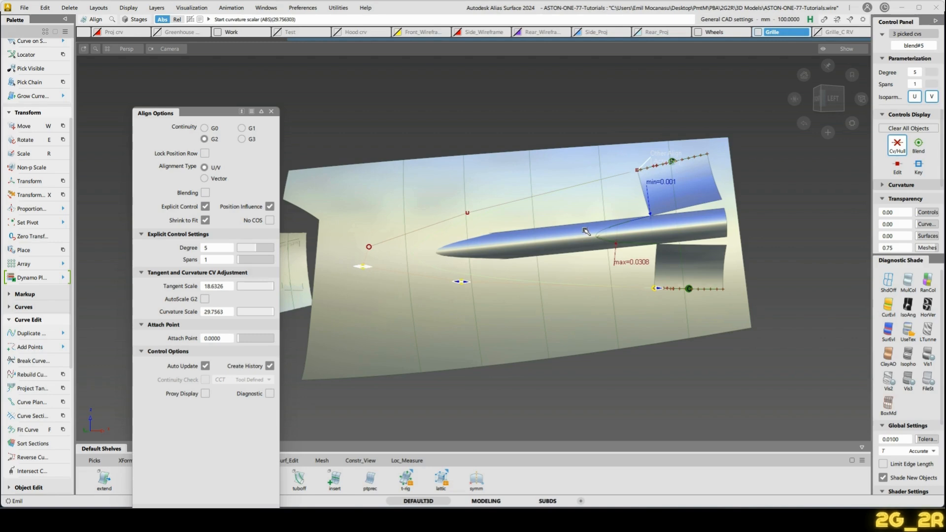
Build a rail surface using the two fillet side edges as generation curves and the inner and outer curves as rails.
{"action": "left_click_drag", "start_coordinate": [585, 230], "coordinate": [567, 249], "text": "ctrl+shift"}
{"action": "mouse_move", "coordinate": [454, 290]}
{"action": "left_mouse_down", "text": "alt+shift"}
{"action": "mouse_move", "coordinate": [547, 380]}
{"action": "mouse_move", "coordinate": [646, 309]}
{"action": "mouse_move", "coordinate": [588, 326]}
{"action": "mouse_move", "coordinate": [565, 234]}
{"action": "left_mouse_up", "text": "alt+shift"}
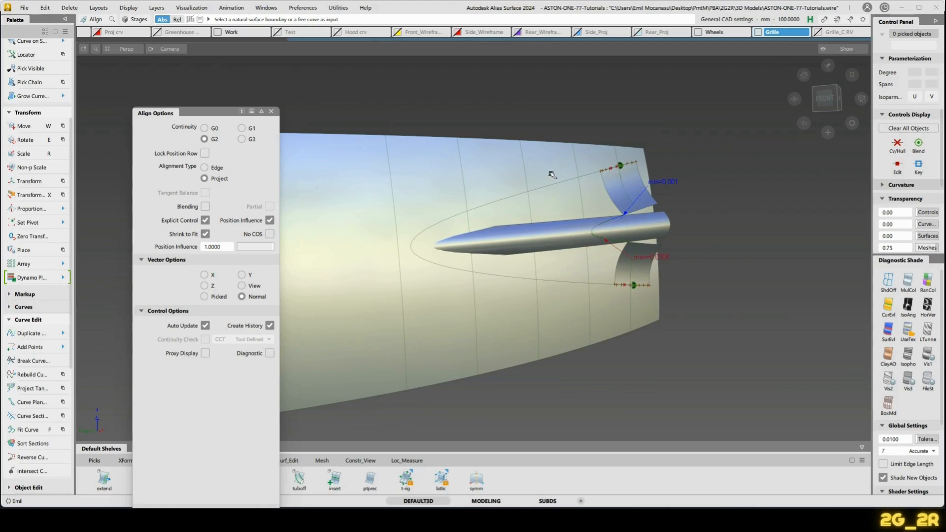
{"action": "left_click_drag", "start_coordinate": [552, 175], "coordinate": [519, 162], "text": "ctrl+shift"}
{"action": "left_click", "coordinate": [608, 202]}
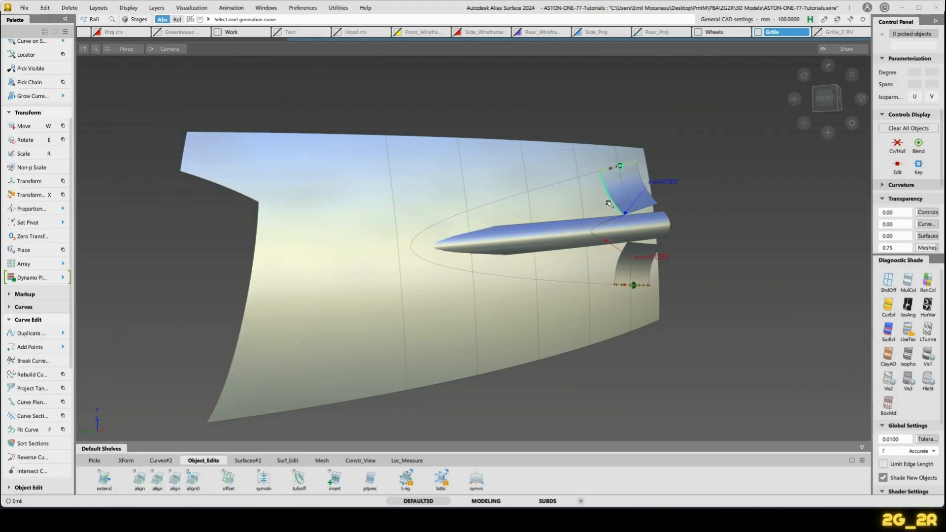
{"action": "left_click", "coordinate": [620, 267]}
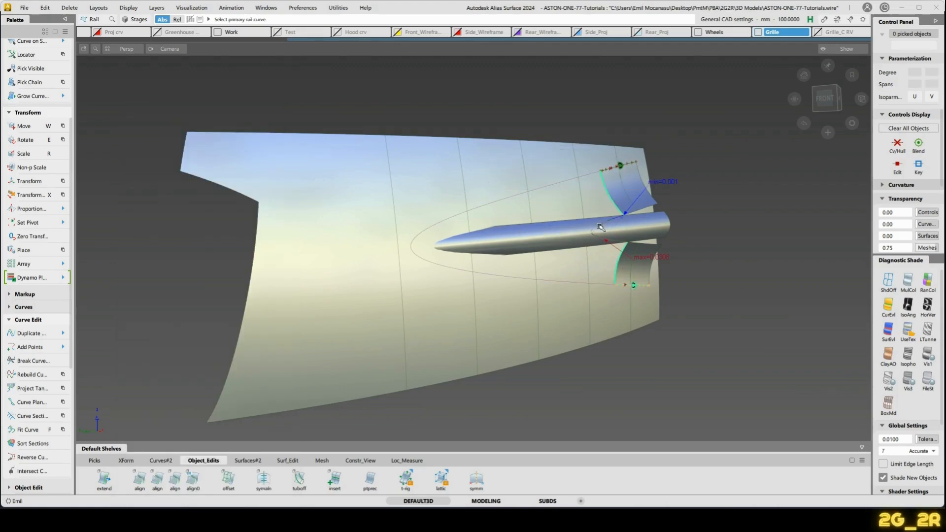
{"action": "left_click", "coordinate": [600, 227]}
{"action": "left_click", "coordinate": [500, 199]}
Delete the construction history of the new rail surface around the recess tip.
{"action": "left_click_drag", "start_coordinate": [499, 205], "coordinate": [578, 321], "text": "alt+shift"}
{"action": "left_click_drag", "start_coordinate": [605, 291], "coordinate": [641, 215], "text": "ctrl+shift"}
{"action": "left_click", "coordinate": [641, 215]}
{"action": "left_click_drag", "start_coordinate": [542, 302], "coordinate": [548, 283], "text": "alt+shift"}
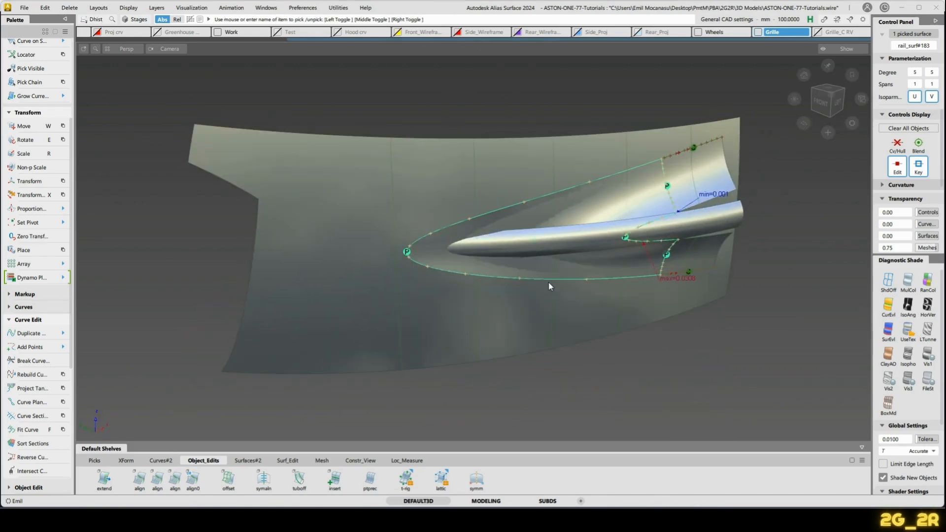
{"action": "left_click", "coordinate": [561, 281]}
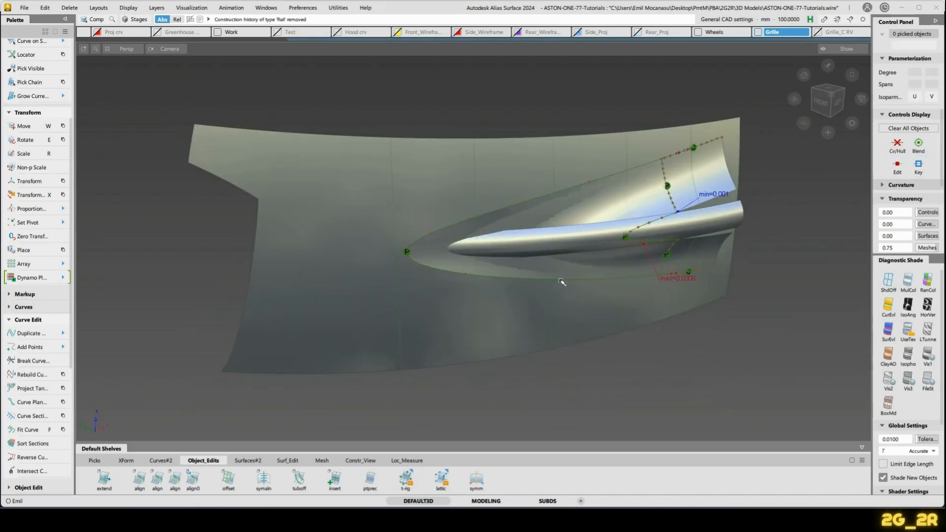
Align the inner edge of the recess-tip rail surface to the rounded center surface with G2 continuity, Project type and explicit control.
{"action": "double_click", "coordinate": [178, 475]}
{"action": "left_click", "coordinate": [639, 230]}
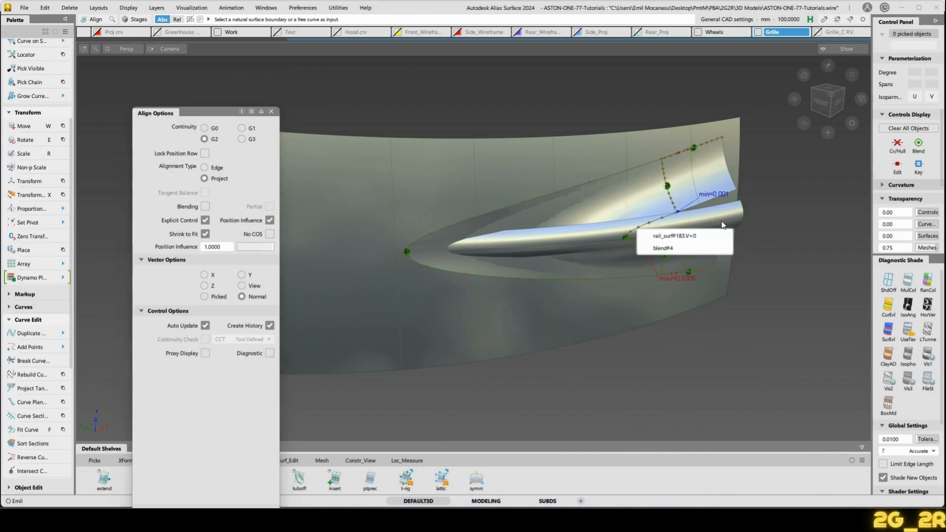
{"action": "mouse_move", "coordinate": [596, 225]}
{"action": "left_mouse_down", "text": "alt+shift"}
{"action": "mouse_move", "coordinate": [561, 209]}
{"action": "mouse_move", "coordinate": [527, 236]}
{"action": "left_mouse_up", "text": "alt+shift"}
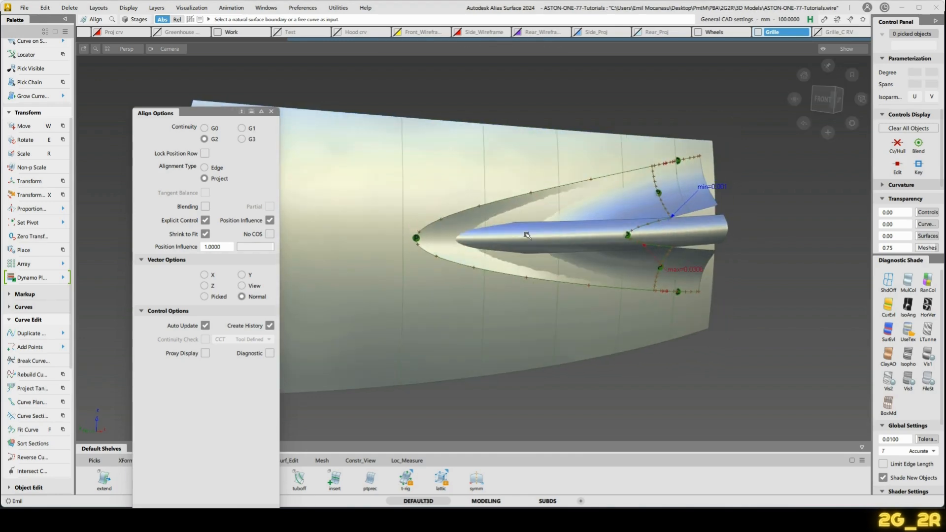
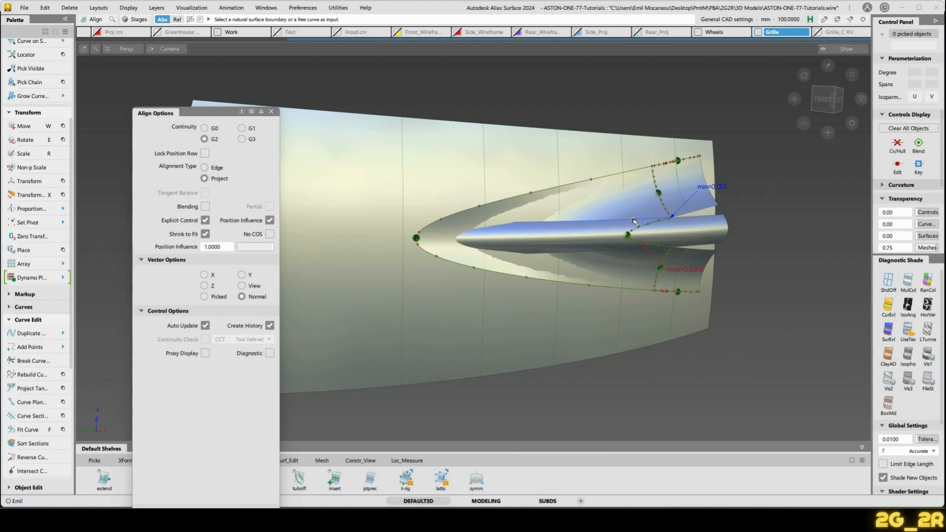
{"action": "left_click", "coordinate": [639, 230]}
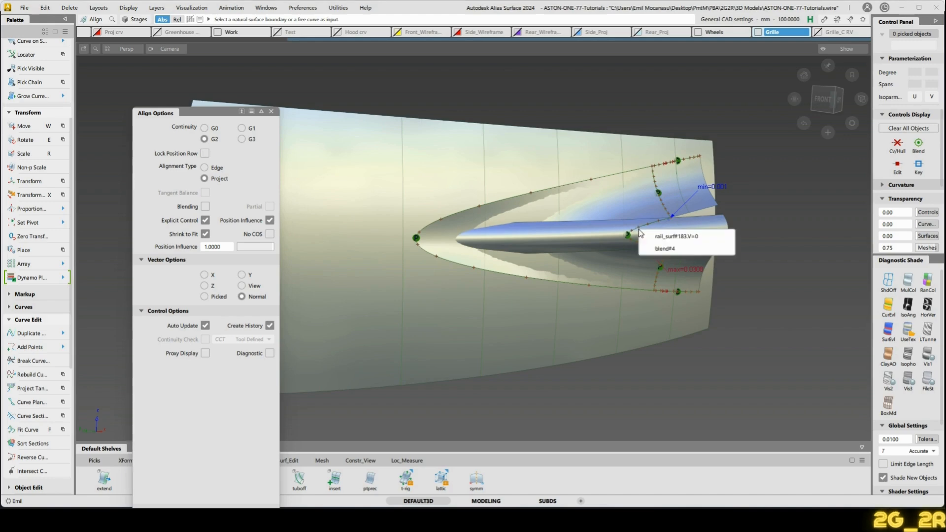
{"action": "left_click", "coordinate": [679, 238]}
{"action": "left_click", "coordinate": [728, 229]}
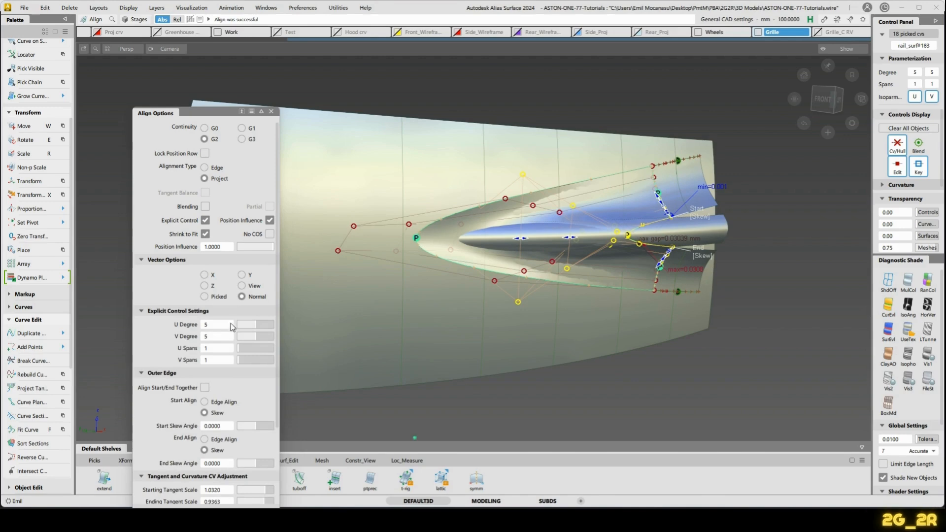
{"action": "scroll", "coordinate": [215, 343], "scroll_direction": "down", "scroll_amount": 5}
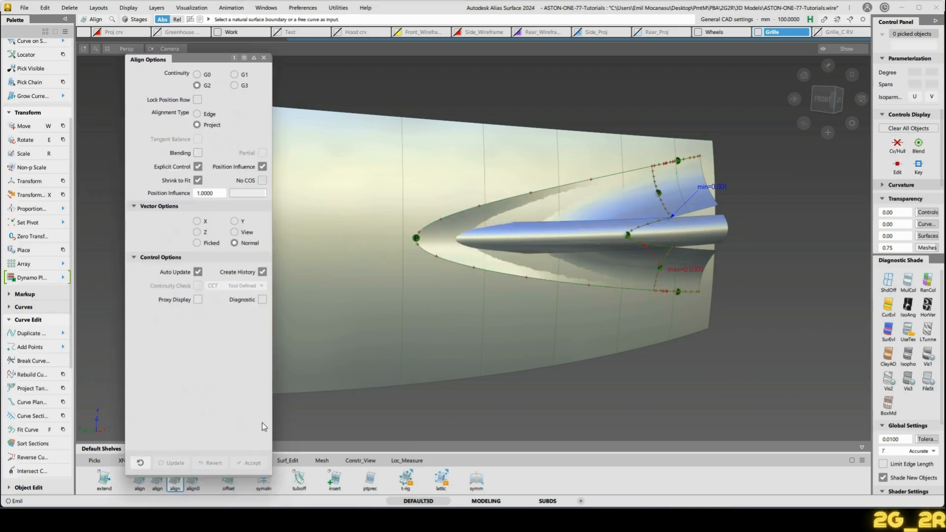
Show the control vertices of the recess-tip rail surface and remove the continuity and deviation locators around the recess.
{"action": "left_click", "coordinate": [414, 240]}
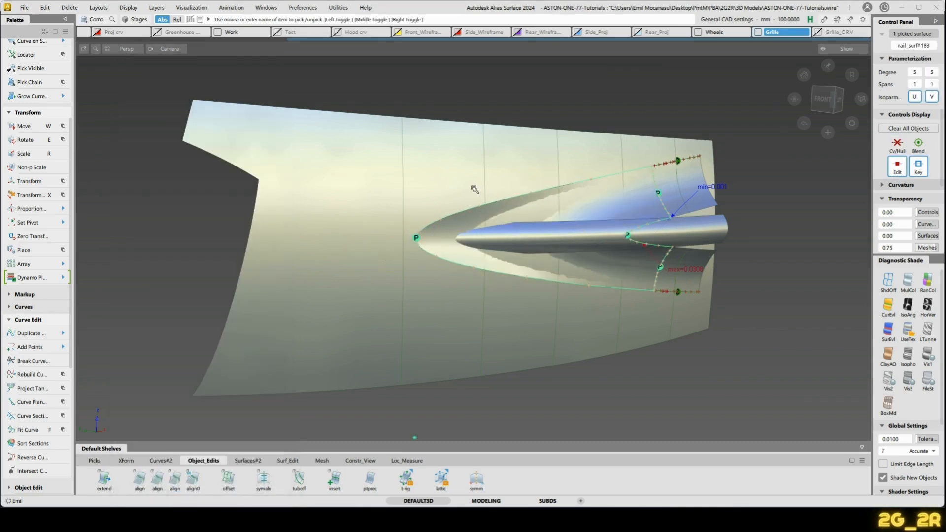
{"action": "left_click_drag", "start_coordinate": [679, 204], "coordinate": [641, 292], "text": "alt+shift"}
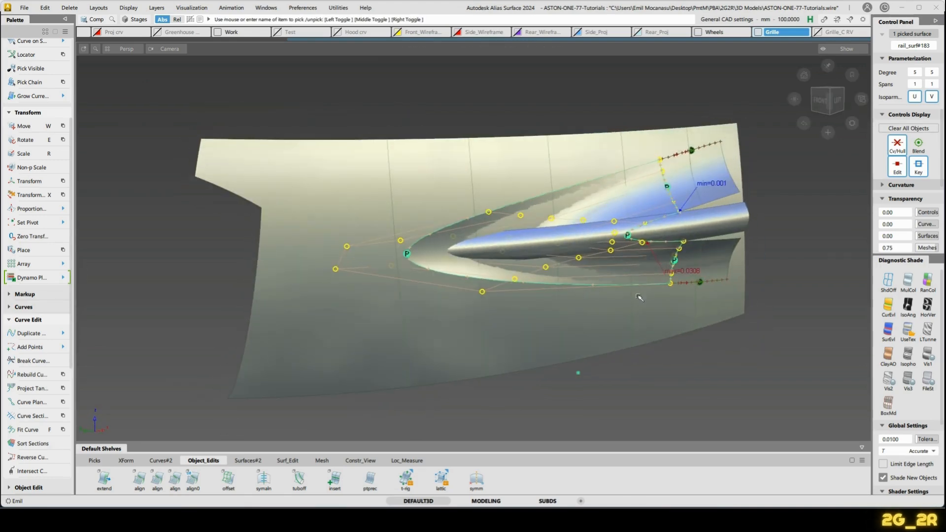
{"action": "left_click", "coordinate": [640, 297]}
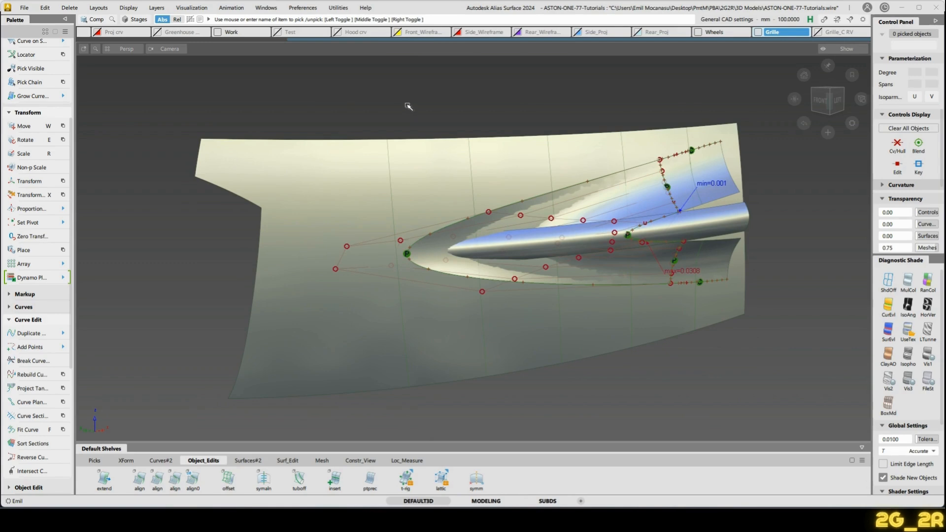
{"action": "left_click_drag", "start_coordinate": [405, 101], "coordinate": [660, 352]}
{"action": "left_click", "coordinate": [648, 351]}
{"action": "left_click_drag", "start_coordinate": [502, 299], "coordinate": [545, 310], "text": "ctrl+shift"}
Align the tip surface's lower side edge to the lower fillet with G2 continuity, using Edge Align at both the start and end.
{"action": "double_click", "coordinate": [177, 485]}
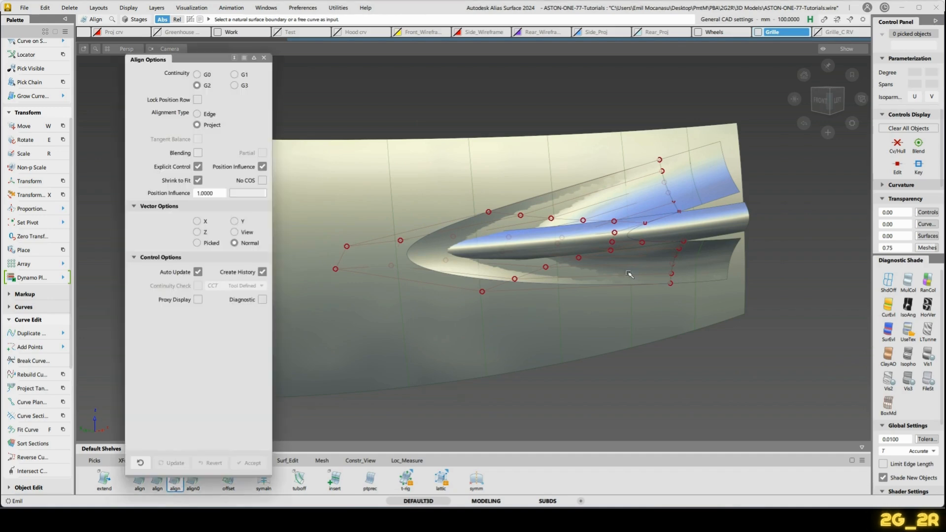
{"action": "scroll", "coordinate": [693, 302], "scroll_direction": "up", "scroll_amount": 5}
{"action": "left_click", "coordinate": [777, 359]}
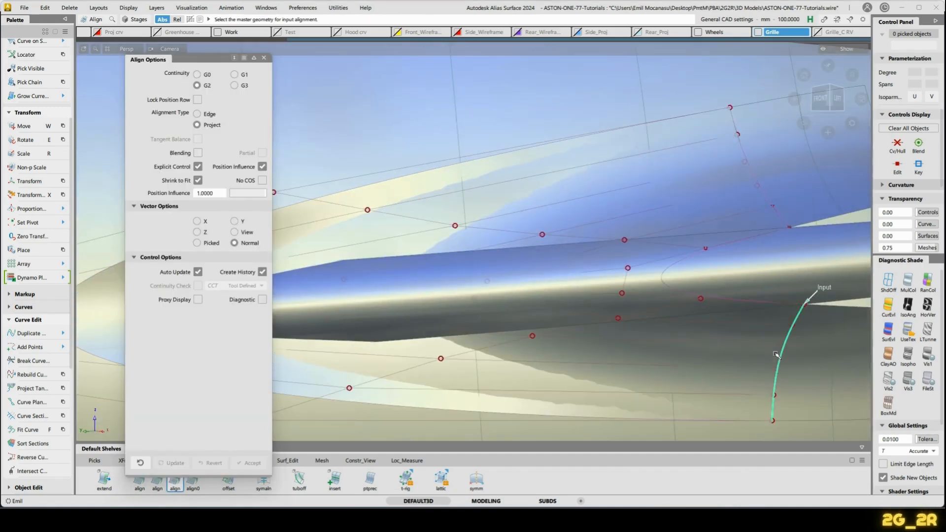
{"action": "left_click", "coordinate": [781, 355]}
{"action": "right_click_drag", "start_coordinate": [781, 355], "coordinate": [784, 309], "text": "alt+shift"}
{"action": "left_click_drag", "start_coordinate": [784, 309], "coordinate": [817, 306], "text": "alt+shift"}
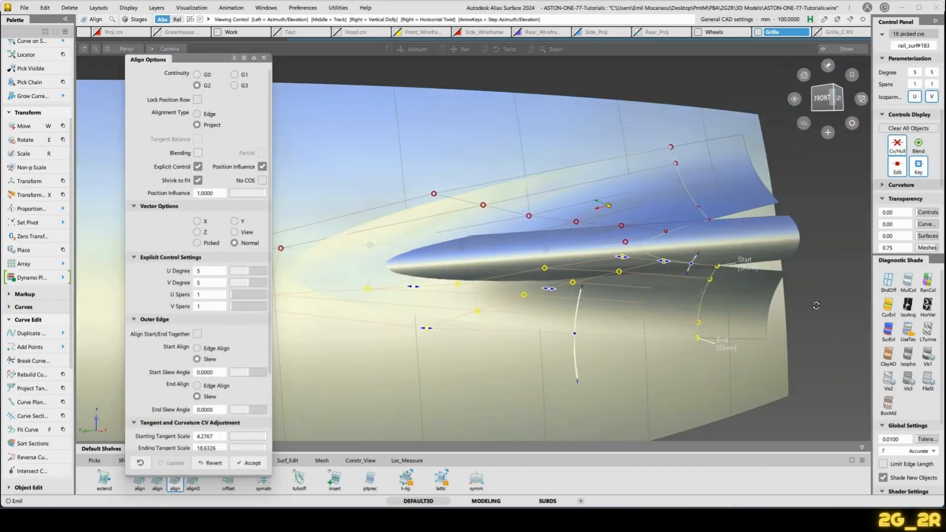
{"action": "left_click", "coordinate": [755, 269]}
{"action": "left_click", "coordinate": [727, 350]}
{"action": "left_click_drag", "start_coordinate": [503, 328], "coordinate": [593, 338], "text": "alt+shift"}
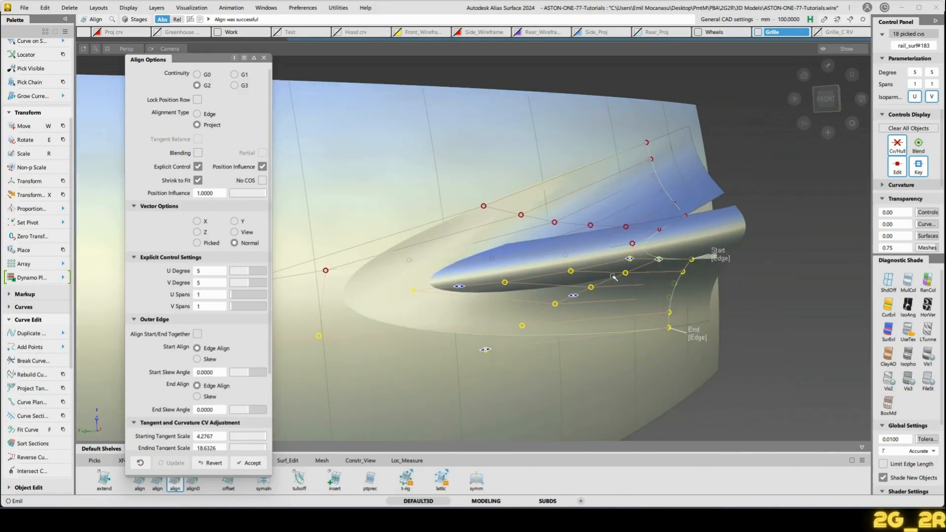
Align the tip surface's upper side edge to the upper fillet with G2 continuity, using Edge Align at both the start and end.
{"action": "left_click", "coordinate": [657, 184]}
{"action": "left_click", "coordinate": [660, 175]}
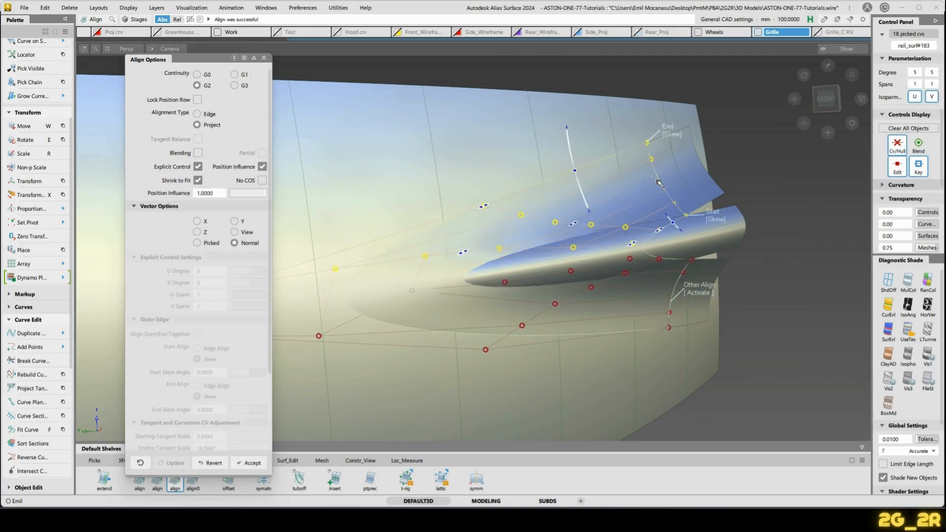
{"action": "left_click", "coordinate": [675, 134]}
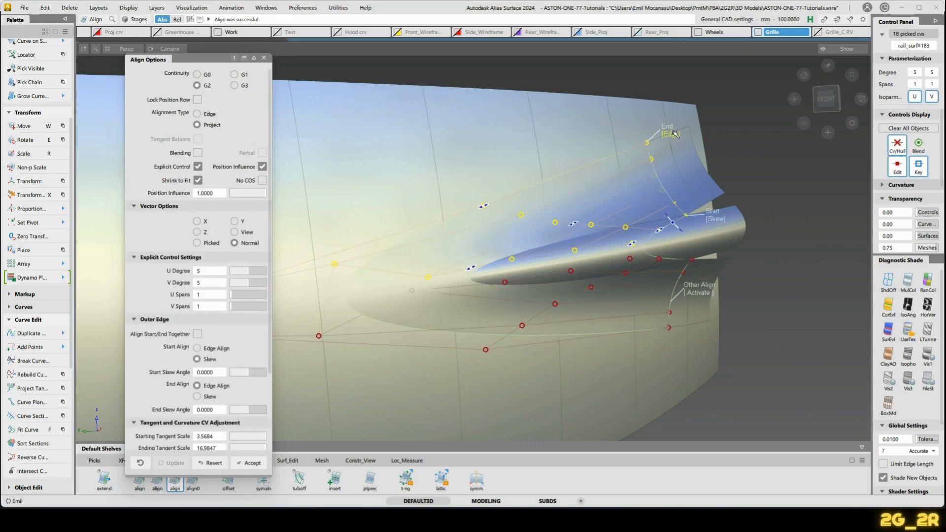
{"action": "left_click", "coordinate": [715, 220]}
{"action": "left_click_drag", "start_coordinate": [715, 220], "coordinate": [510, 238], "text": "alt+shift"}
{"action": "key", "text": "space"}
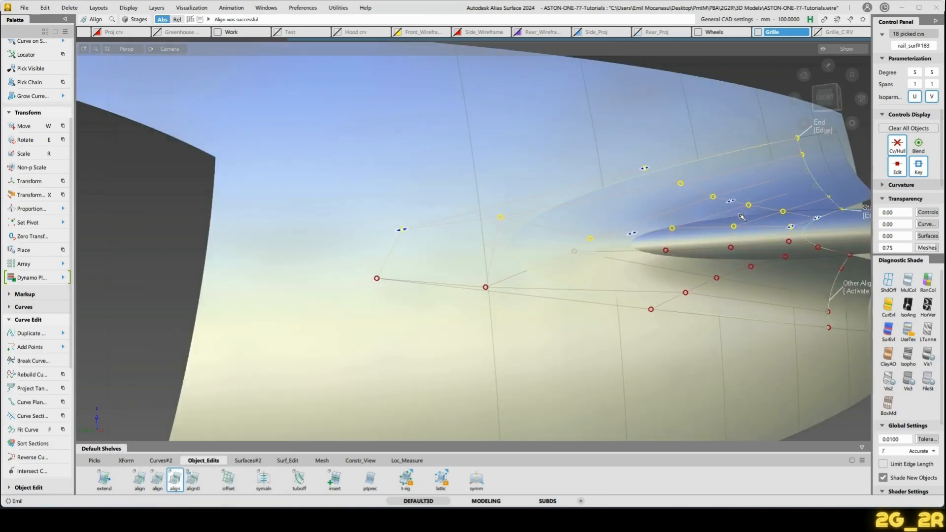
Switch to the left orthographic view and delete the Align construction history of the recess-tip surface.
{"action": "left_click_drag", "start_coordinate": [765, 193], "coordinate": [595, 213], "text": "alt+shift"}
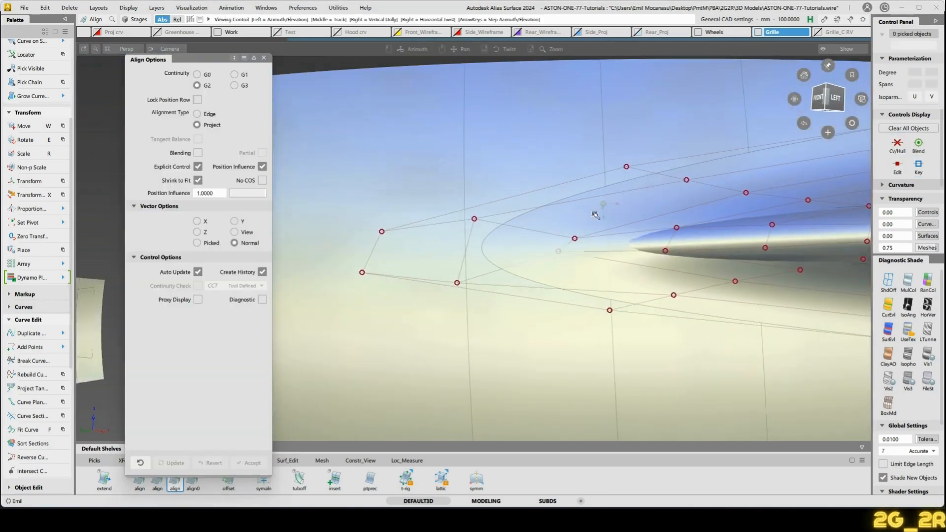
{"action": "left_click", "coordinate": [265, 58]}
{"action": "left_click", "coordinate": [828, 99]}
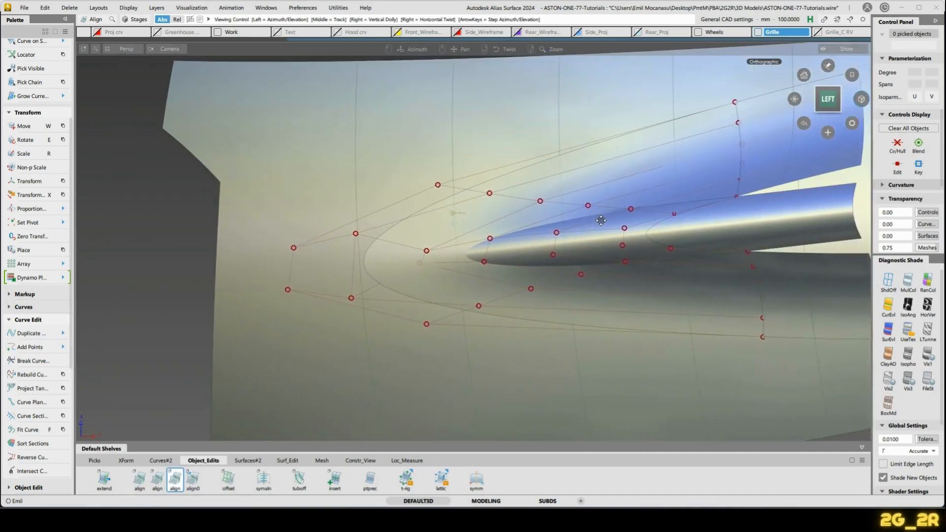
{"action": "left_click_drag", "start_coordinate": [601, 220], "coordinate": [586, 193], "text": "alt+shift"}
{"action": "left_click", "coordinate": [586, 190]}
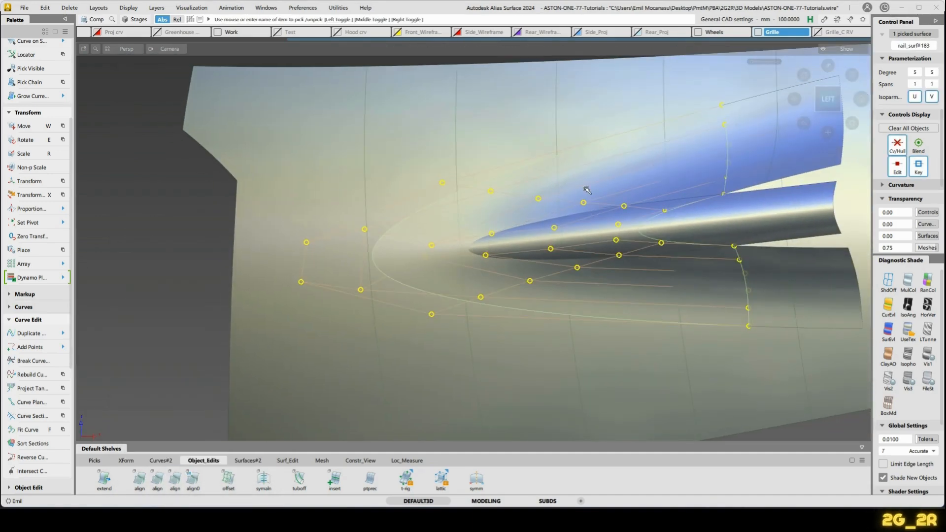
{"action": "left_click", "coordinate": [587, 189]}
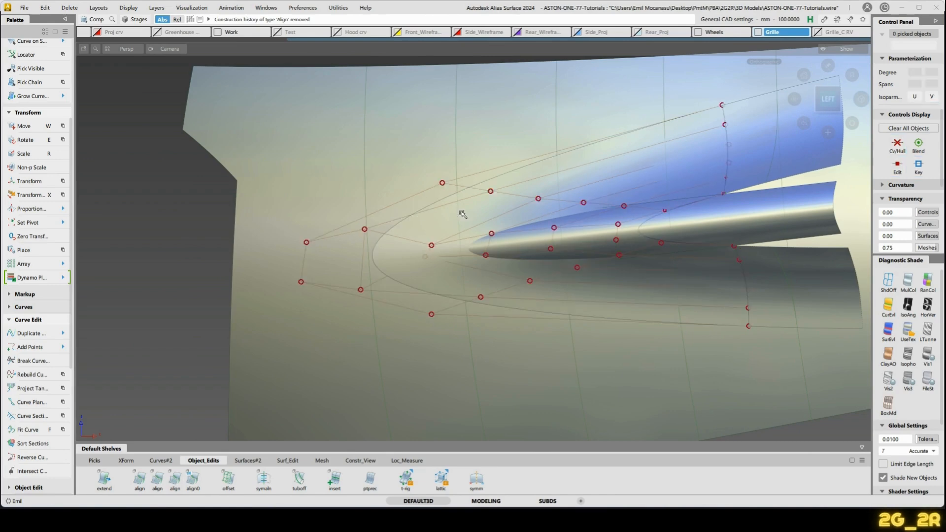
Planarize the two middle hulls crossing the recess-tip surface with Single type, a view-based plane and an adaptive project vector.
{"action": "scroll", "coordinate": [35, 409], "scroll_direction": "down", "scroll_amount": 3}
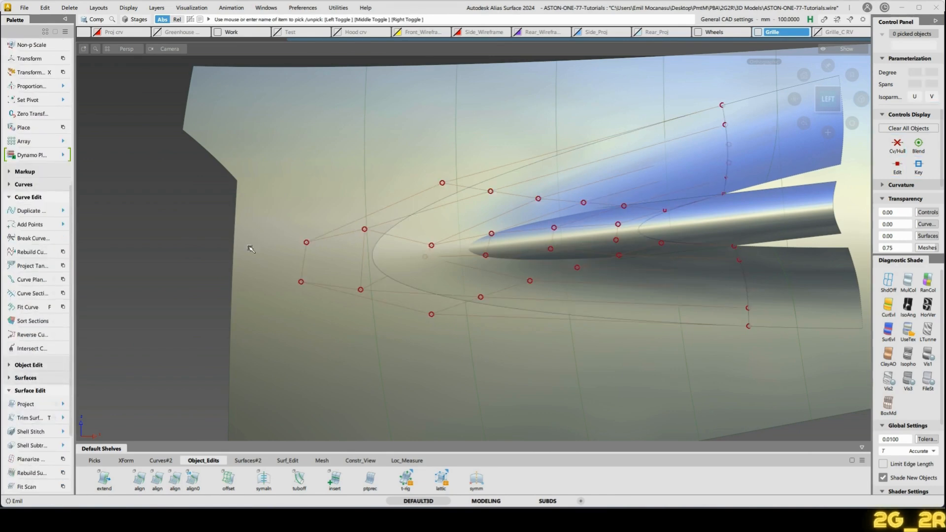
{"action": "scroll", "coordinate": [44, 445], "scroll_direction": "down", "scroll_amount": 3}
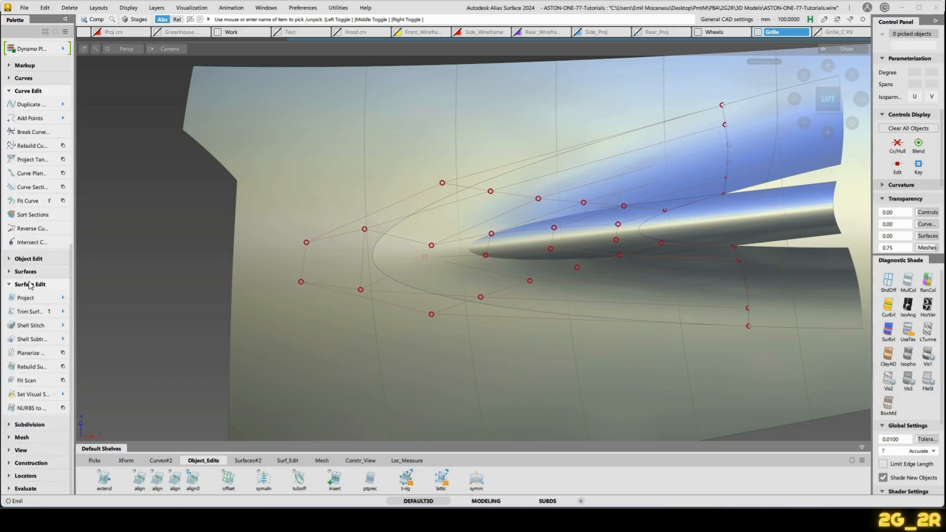
{"action": "double_click", "coordinate": [33, 354]}
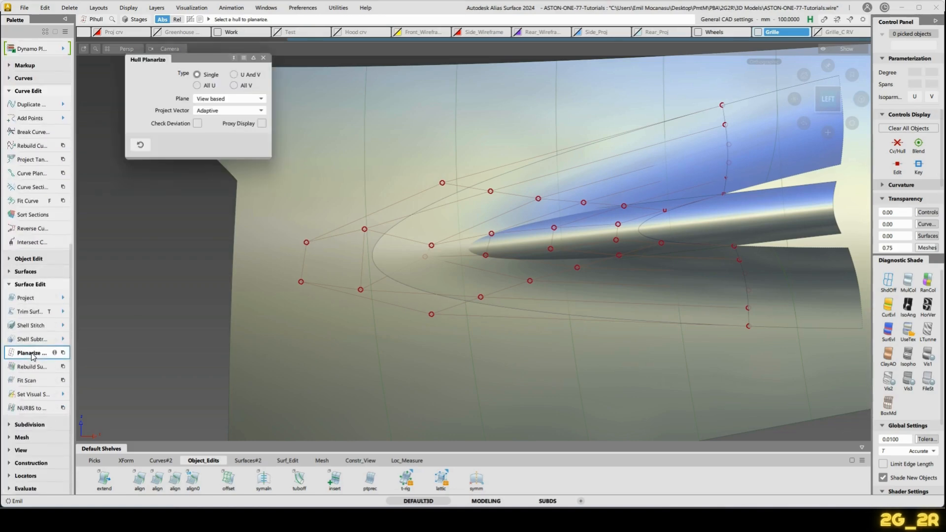
{"action": "left_click", "coordinate": [409, 241]}
{"action": "left_click", "coordinate": [399, 273]}
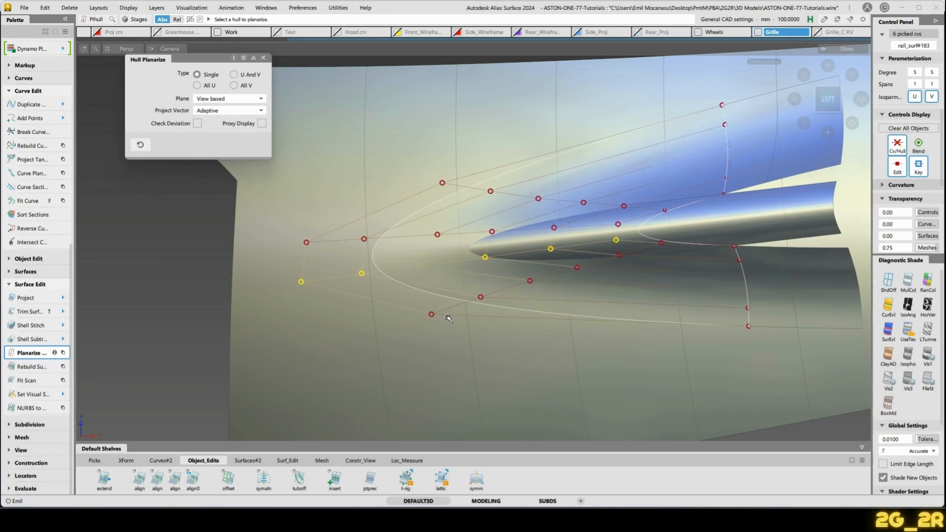
{"action": "left_click", "coordinate": [584, 293]}
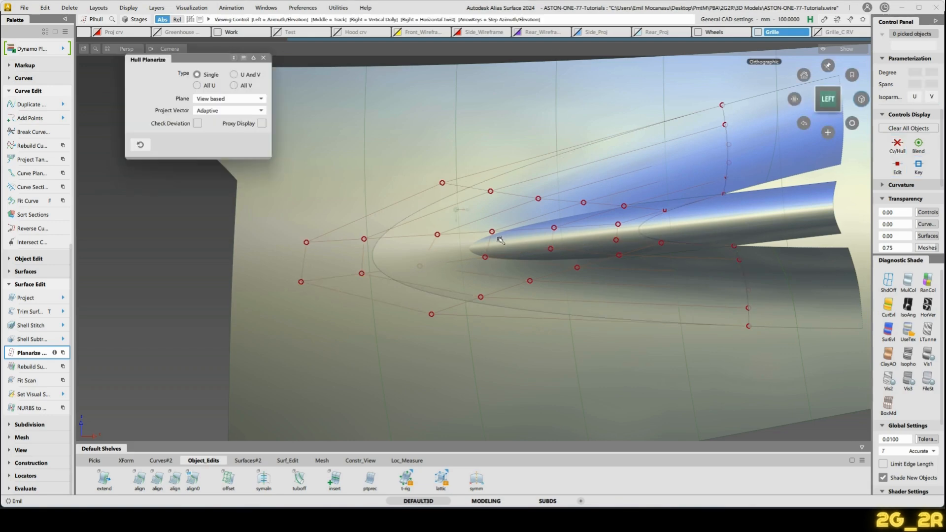
{"action": "left_click_drag", "start_coordinate": [411, 248], "coordinate": [341, 64], "text": "alt+shift"}
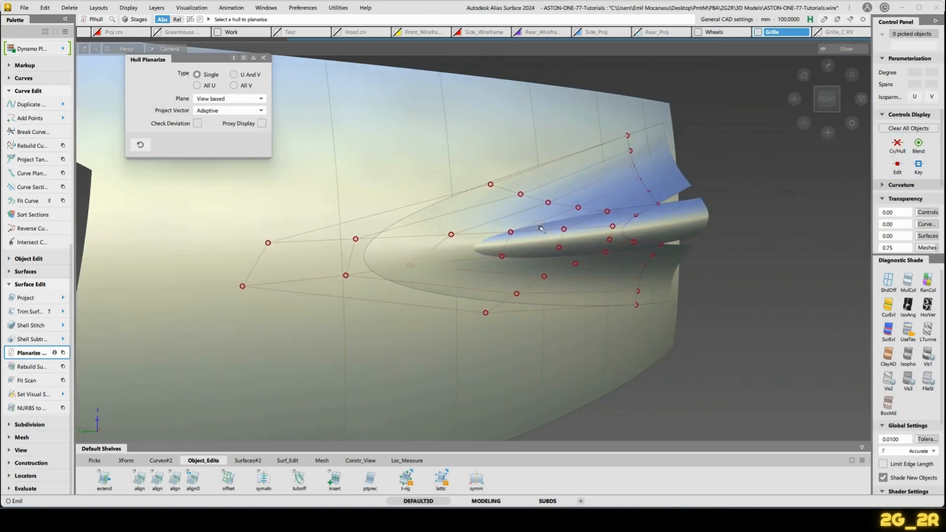
{"action": "left_click", "coordinate": [263, 58]}
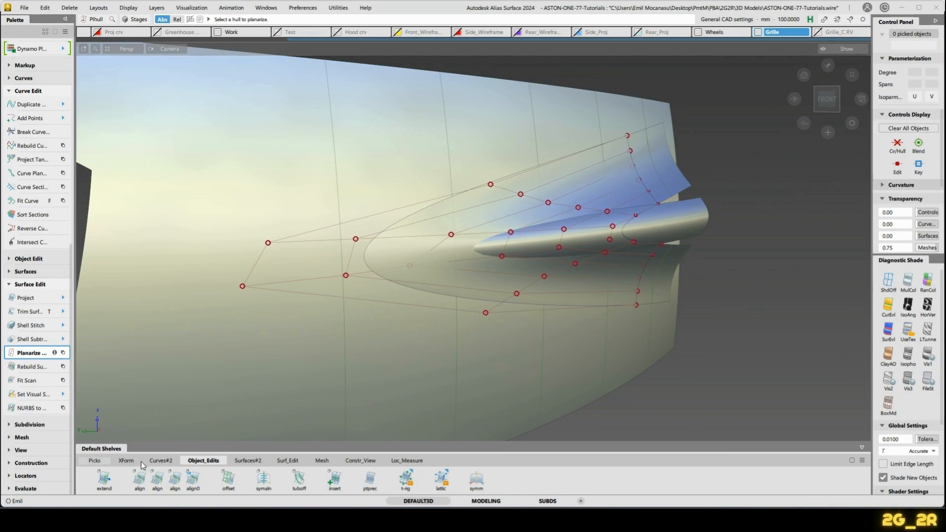
Align the outer edge of the recess-tip surface to the main body surface with G2 continuity, Project type and explicit control.
{"action": "double_click", "coordinate": [173, 485]}
{"action": "left_click", "coordinate": [408, 222]}
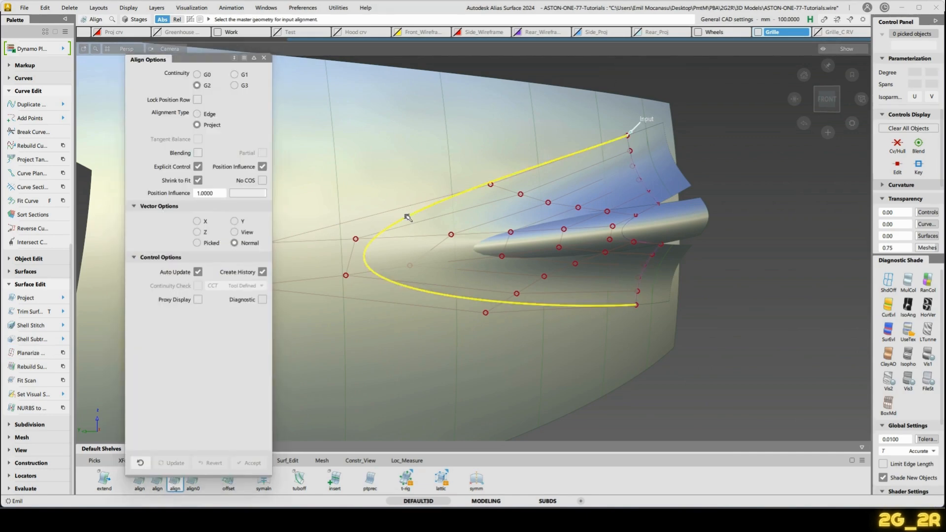
{"action": "left_click", "coordinate": [419, 138]}
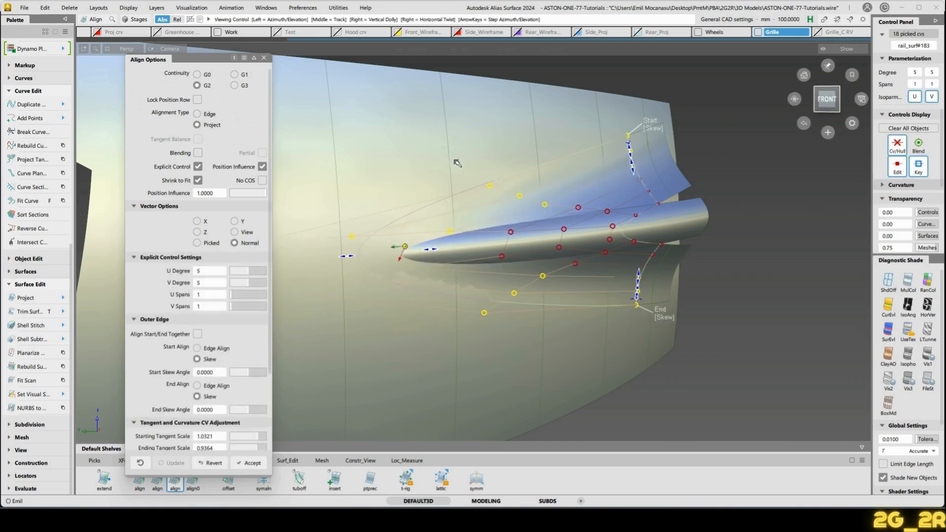
{"action": "left_click_drag", "start_coordinate": [404, 135], "coordinate": [498, 136], "text": "alt+shift"}
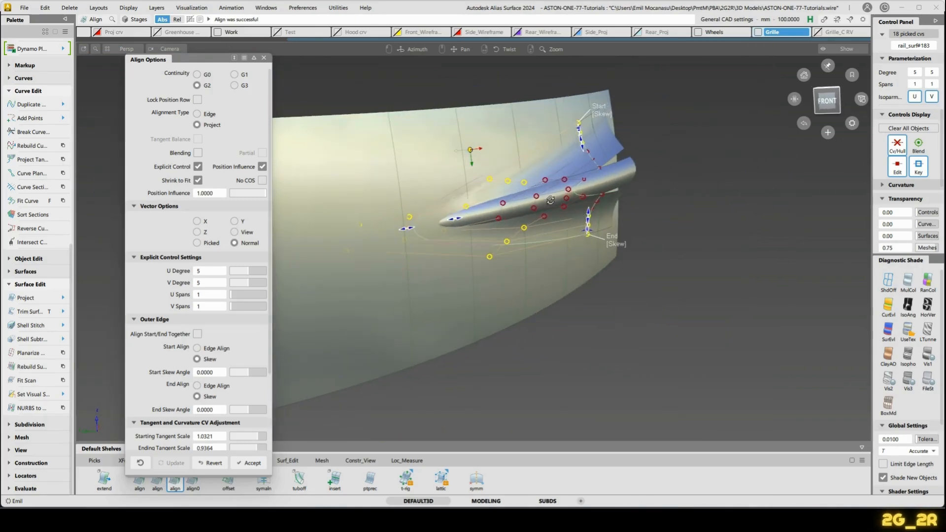
Set the outer-edge alignment to U degree 7 and V degree 5, trying V degrees 6 and 7 and 2 U spans.
{"action": "left_click_drag", "start_coordinate": [250, 283], "coordinate": [253, 283]}
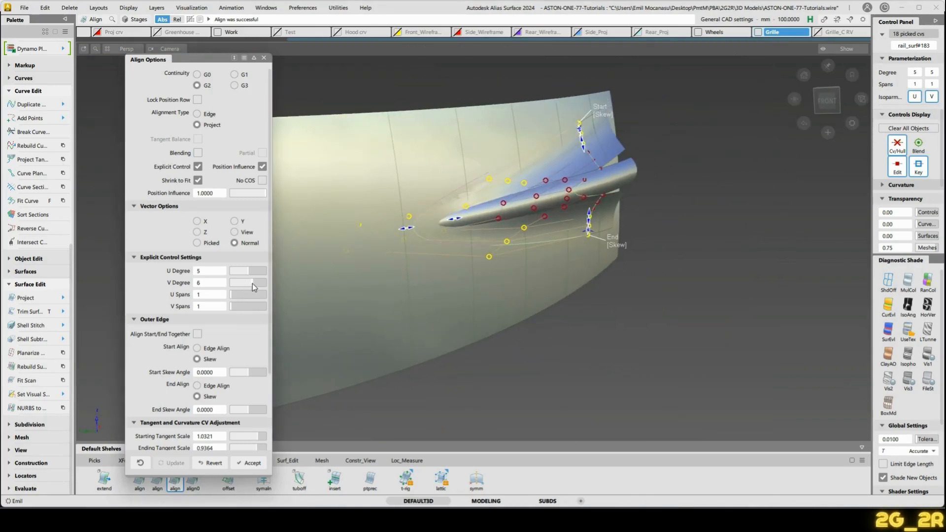
{"action": "left_click_drag", "start_coordinate": [512, 296], "coordinate": [400, 259], "text": "alt+shift"}
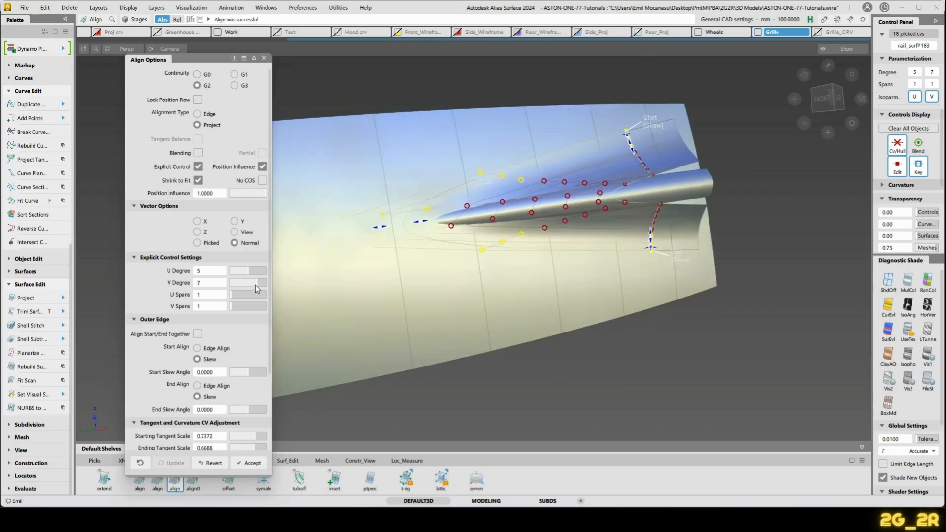
{"action": "left_click_drag", "start_coordinate": [257, 283], "coordinate": [257, 271]}
{"action": "left_click_drag", "start_coordinate": [386, 262], "coordinate": [721, 264], "text": "alt+shift"}
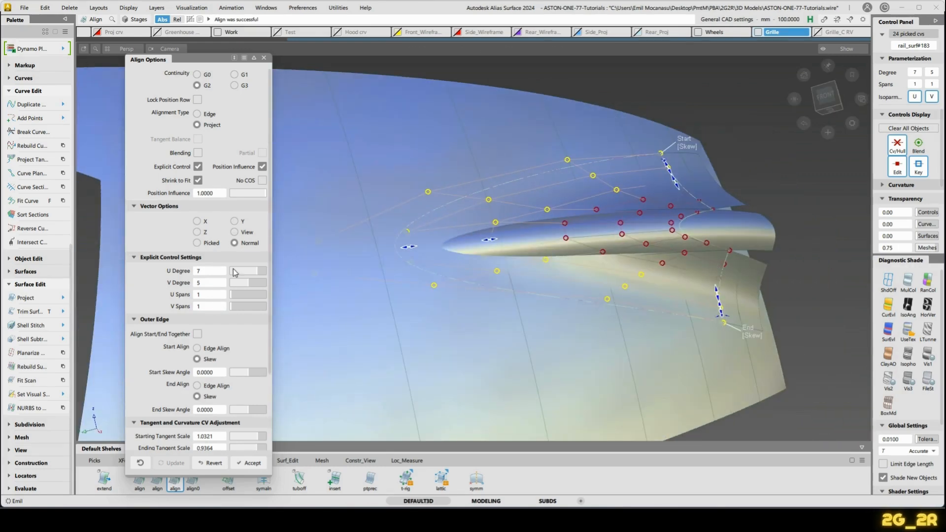
{"action": "left_click_drag", "start_coordinate": [232, 294], "coordinate": [236, 295]}
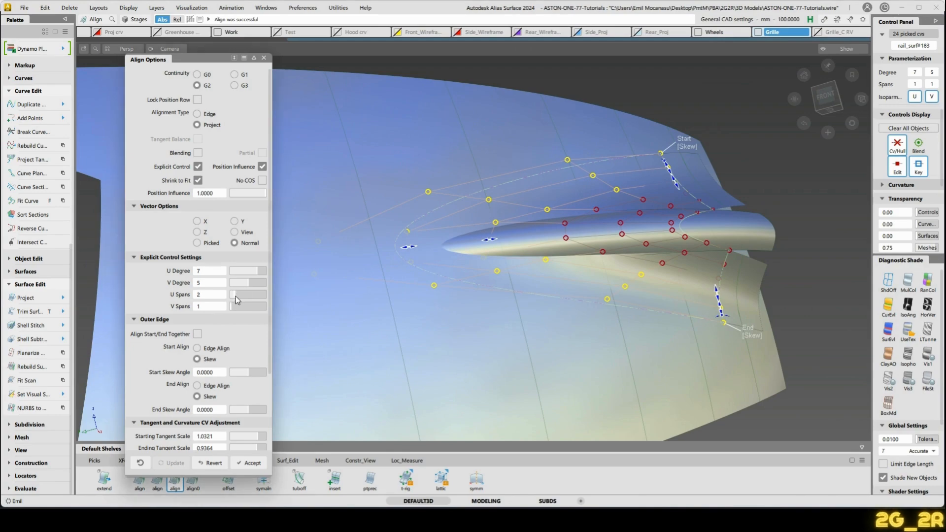
{"action": "left_click_drag", "start_coordinate": [394, 273], "coordinate": [718, 237], "text": "alt+shift"}
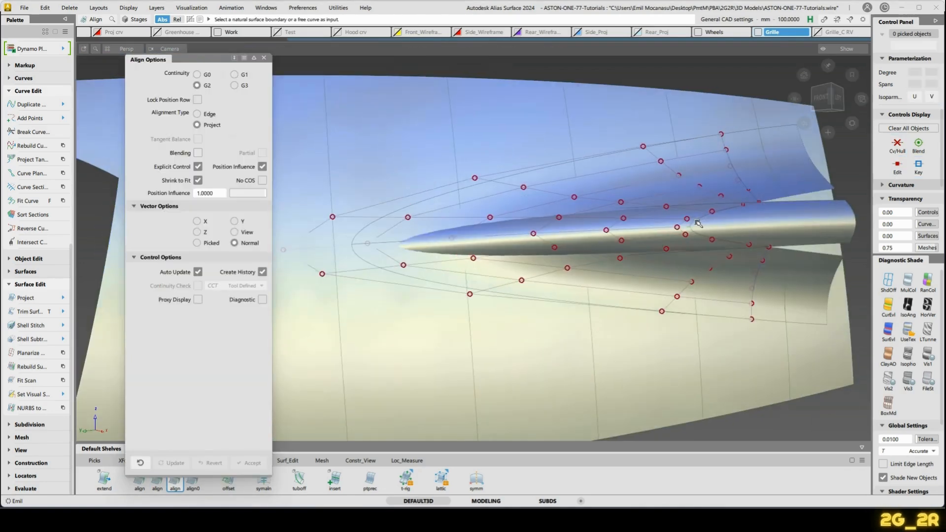
Align the inner edge of the recess-tip surface to the center surface with G1 continuity, Project type and explicit control.
{"action": "left_click", "coordinate": [698, 224]}
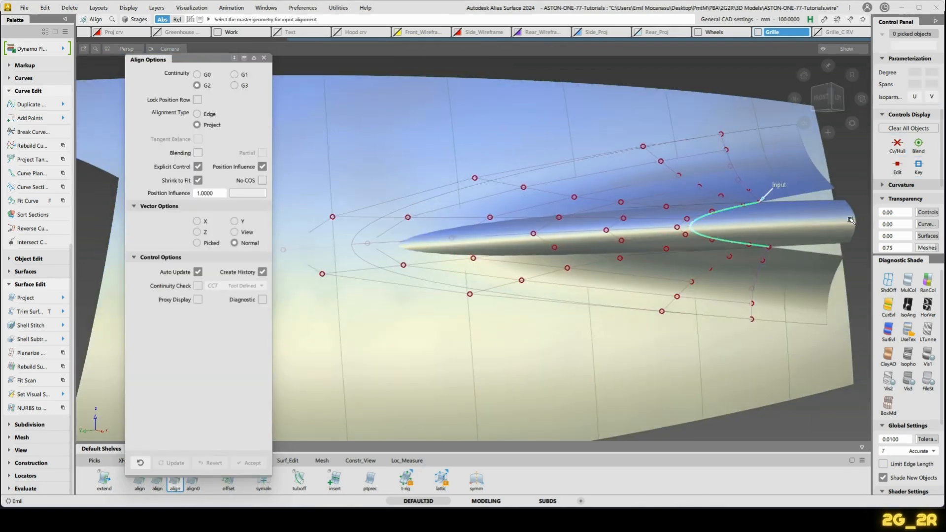
{"action": "left_click", "coordinate": [851, 221]}
{"action": "left_click_drag", "start_coordinate": [655, 222], "coordinate": [696, 220], "text": "alt+shift"}
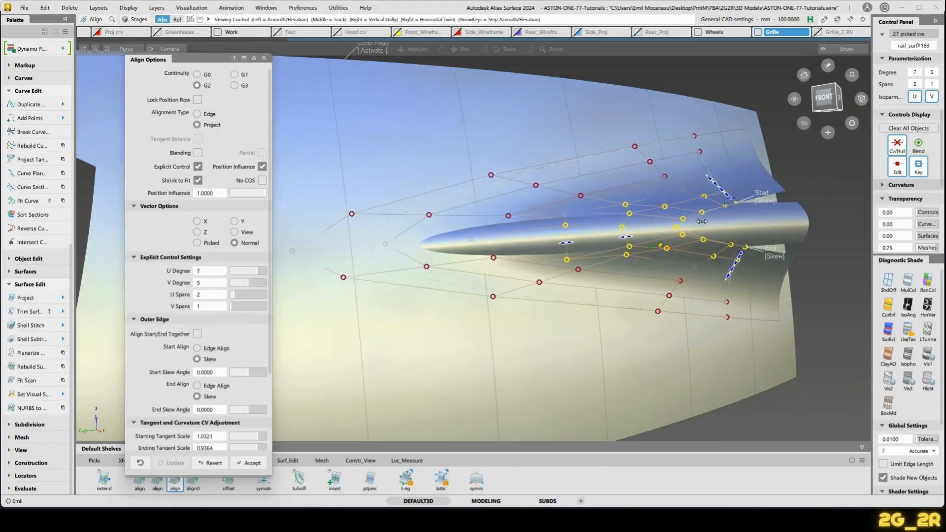
{"action": "left_click", "coordinate": [234, 75]}
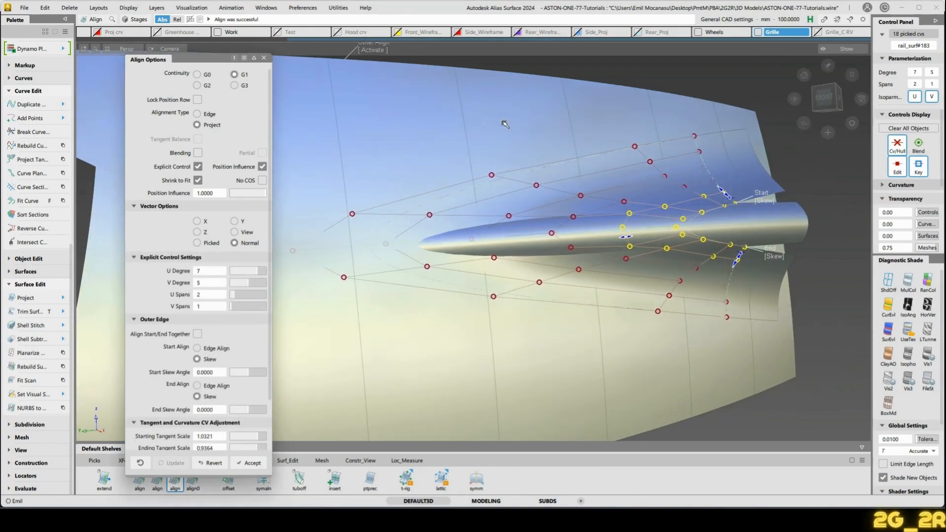
Trim the center surface at the recess-tip edge, keeping the portion toward its open end, and hide the CVs.
{"action": "key", "text": "t"}
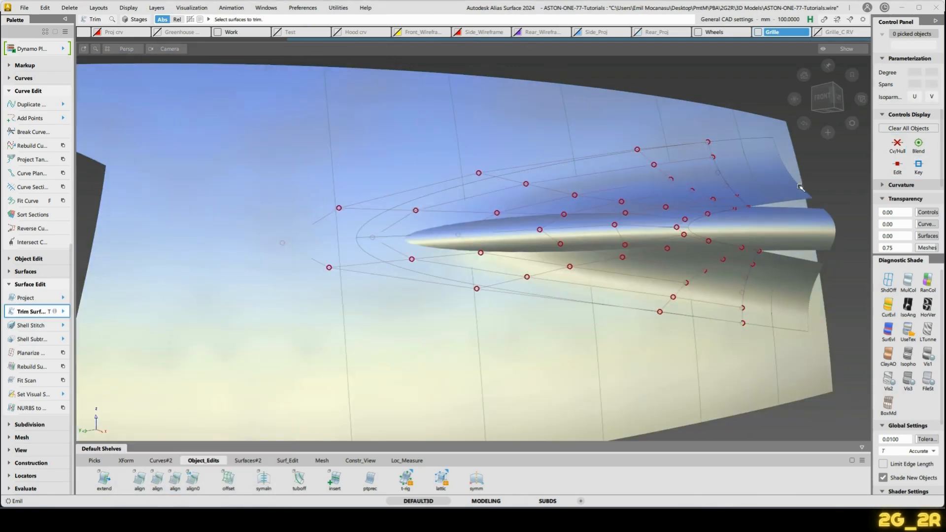
{"action": "left_click", "coordinate": [815, 229]}
{"action": "left_click", "coordinate": [816, 228]}
{"action": "key", "text": "space"}
{"action": "key", "text": "space"}
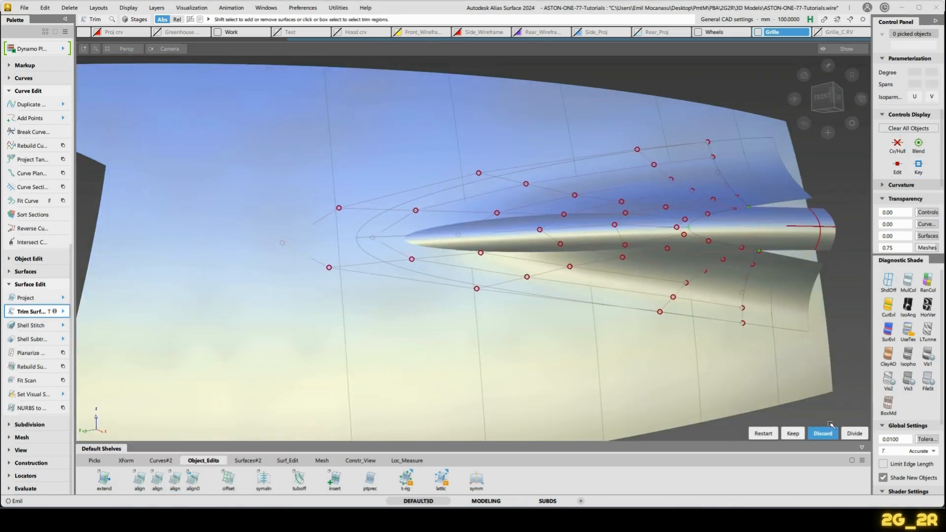
{"action": "left_click", "coordinate": [797, 435]}
{"action": "left_click_drag", "start_coordinate": [476, 261], "coordinate": [430, 122], "text": "alt+shift"}
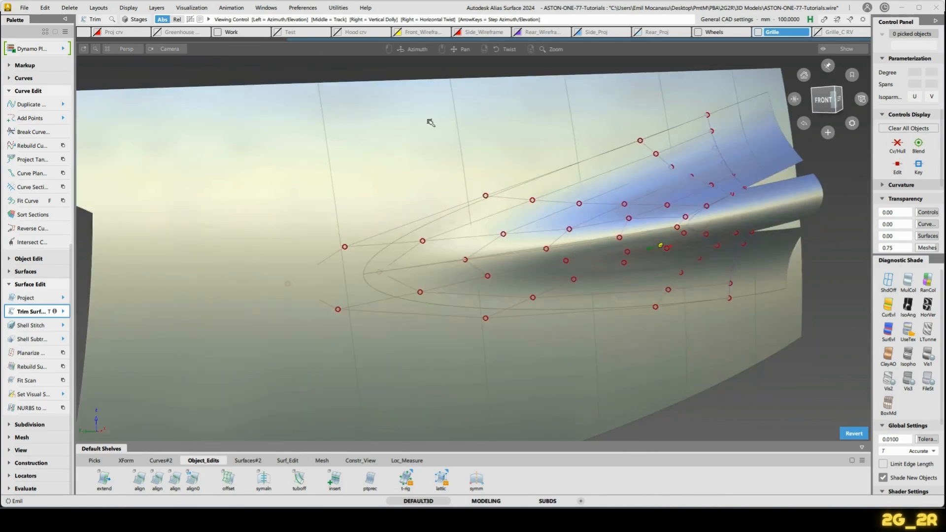
{"action": "left_click_drag", "start_coordinate": [687, 109], "coordinate": [569, 197], "text": "alt+shift"}
{"action": "key", "text": "c"}
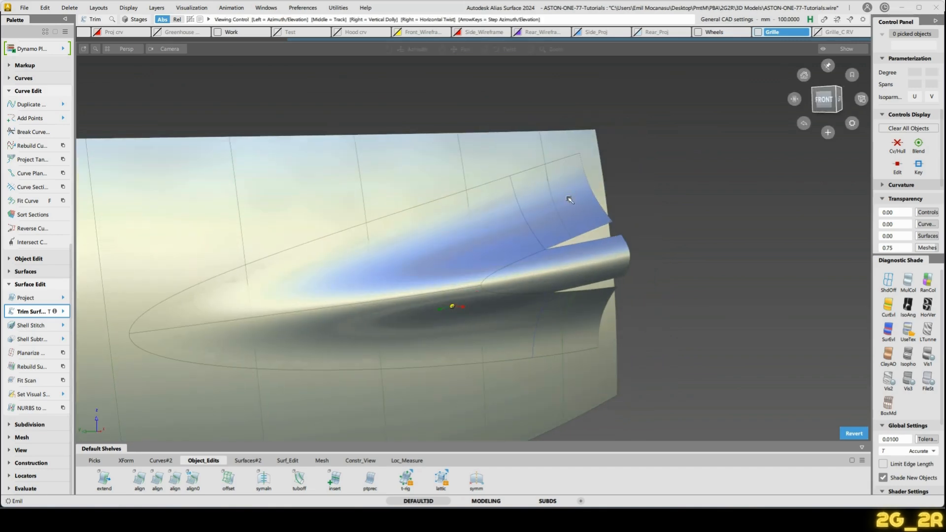
Edit the upper recess fillet through its construction history and set its End flow control to Extend.
{"action": "key", "text": "q"}
{"action": "left_click", "coordinate": [584, 198]}
{"action": "left_click_drag", "start_coordinate": [598, 148], "coordinate": [616, 113], "text": "alt+shift"}
{"action": "scroll", "coordinate": [216, 118], "scroll_direction": "down", "scroll_amount": 5}
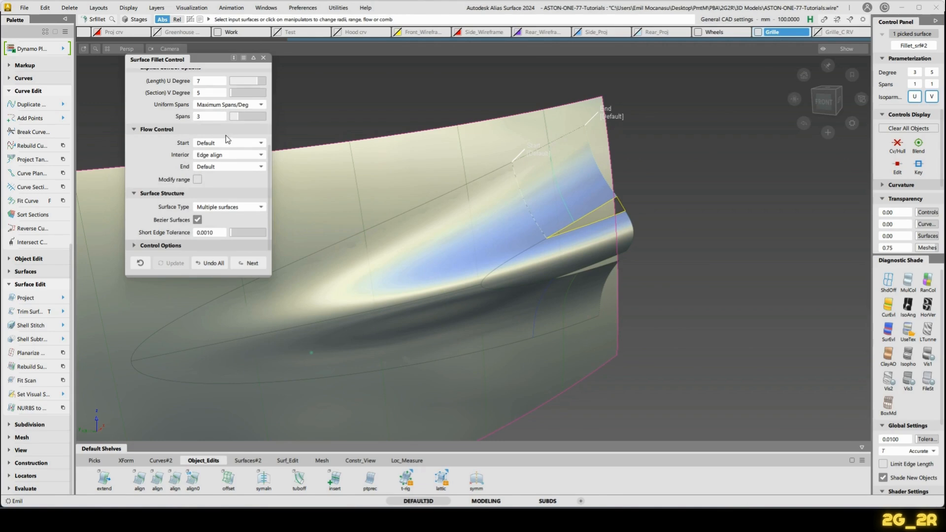
{"action": "left_click", "coordinate": [237, 167]}
{"action": "left_click", "coordinate": [232, 190]}
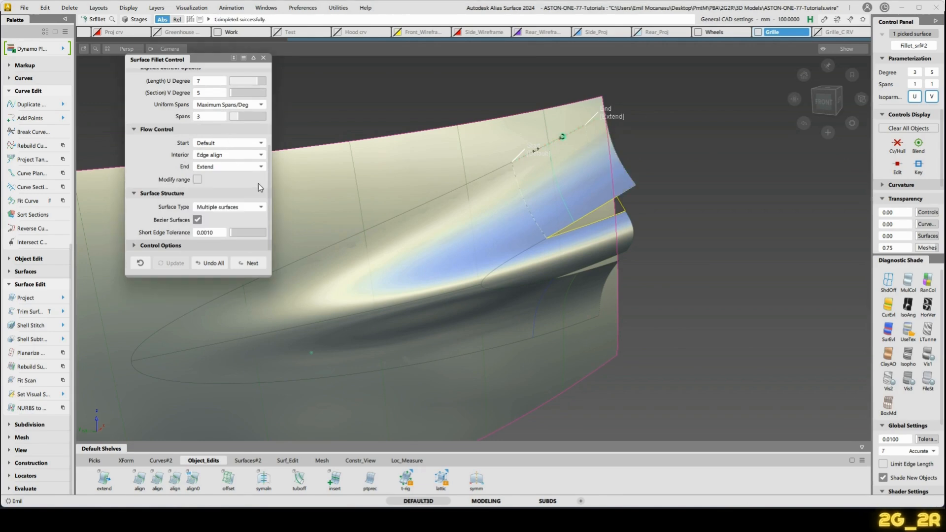
Edit the lower recess fillet through its construction history and set its End flow control to Extend.
{"action": "left_click_drag", "start_coordinate": [642, 236], "coordinate": [599, 297], "text": "ctrl+shift"}
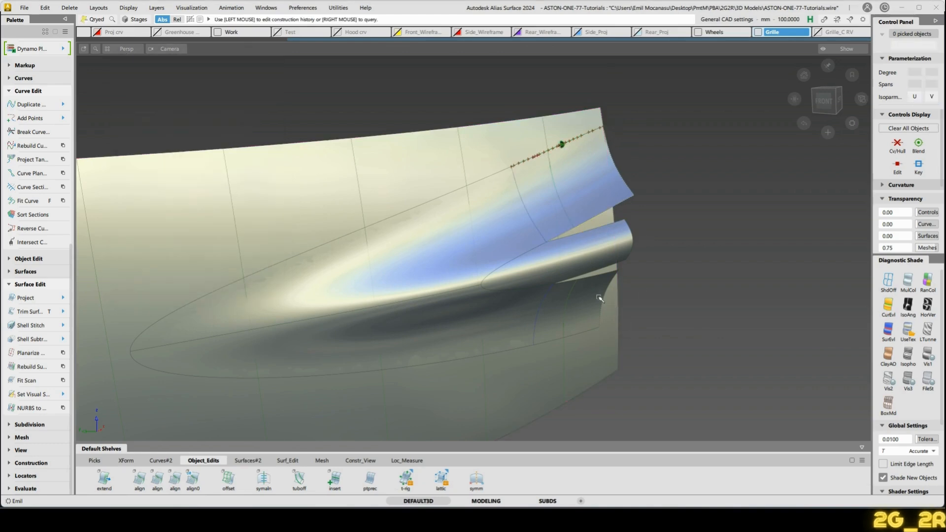
{"action": "left_click", "coordinate": [599, 298]}
{"action": "scroll", "coordinate": [206, 182], "scroll_direction": "down", "scroll_amount": 4}
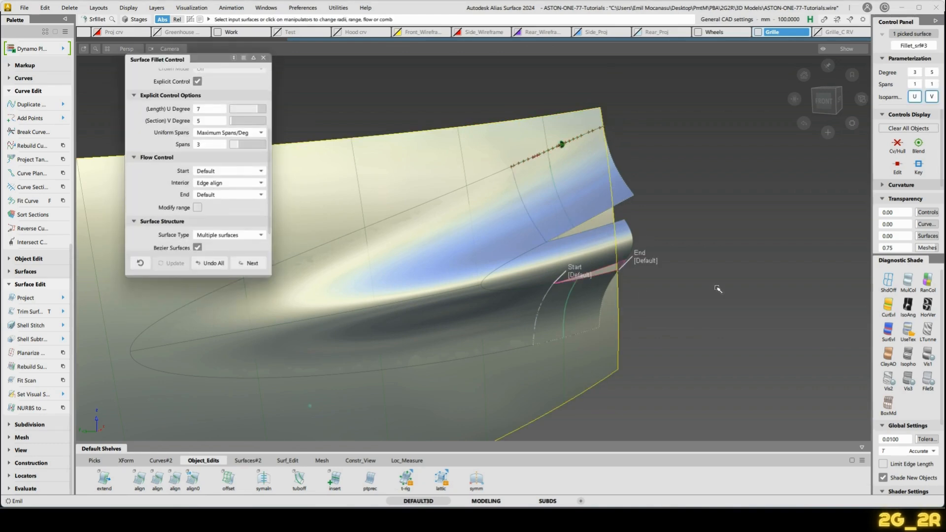
{"action": "scroll", "coordinate": [245, 203], "scroll_direction": "down", "scroll_amount": 2}
{"action": "left_click", "coordinate": [240, 164]}
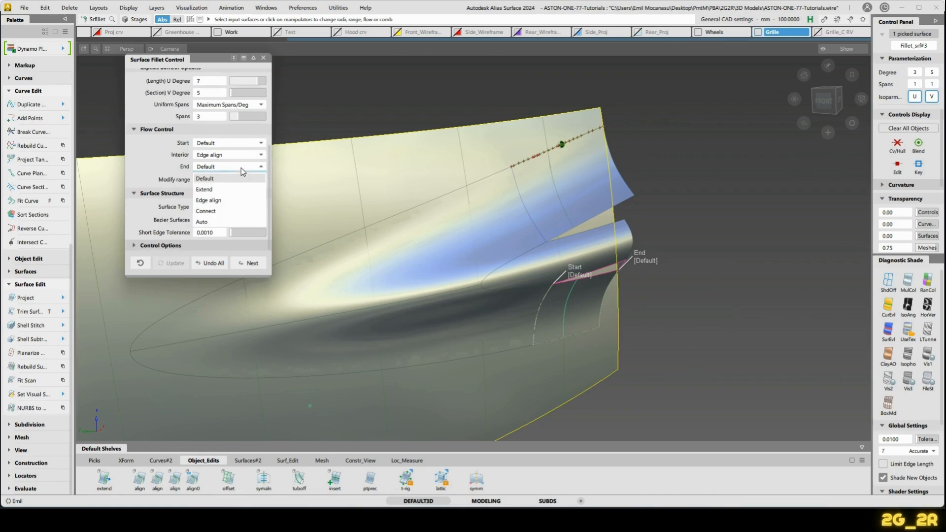
{"action": "left_click_drag", "start_coordinate": [452, 306], "coordinate": [555, 273], "text": "alt+shift"}
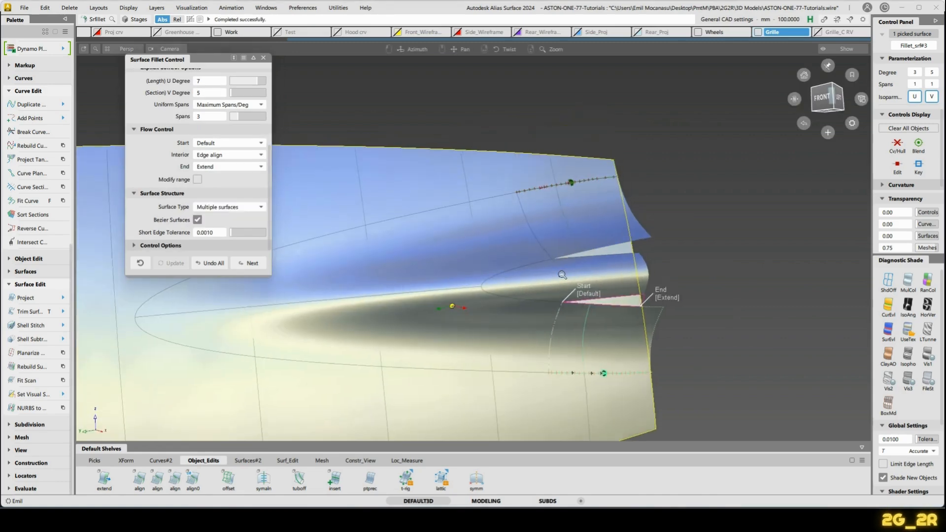
{"action": "middle_click_drag", "start_coordinate": [555, 273], "coordinate": [635, 282], "text": "alt+shift"}
Trim the main body surface along the recess outline, keeping the region outside the recess.
{"action": "left_click_drag", "start_coordinate": [635, 282], "coordinate": [545, 309], "text": "ctrl+shift"}
{"action": "key", "text": "t"}
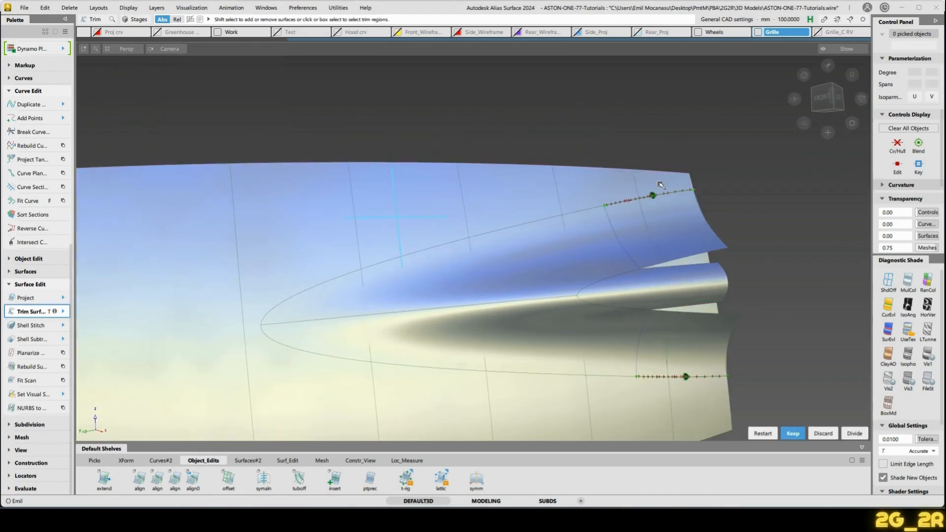
{"action": "key", "text": "space"}
{"action": "left_click_drag", "start_coordinate": [598, 323], "coordinate": [609, 276], "text": "alt+shift"}
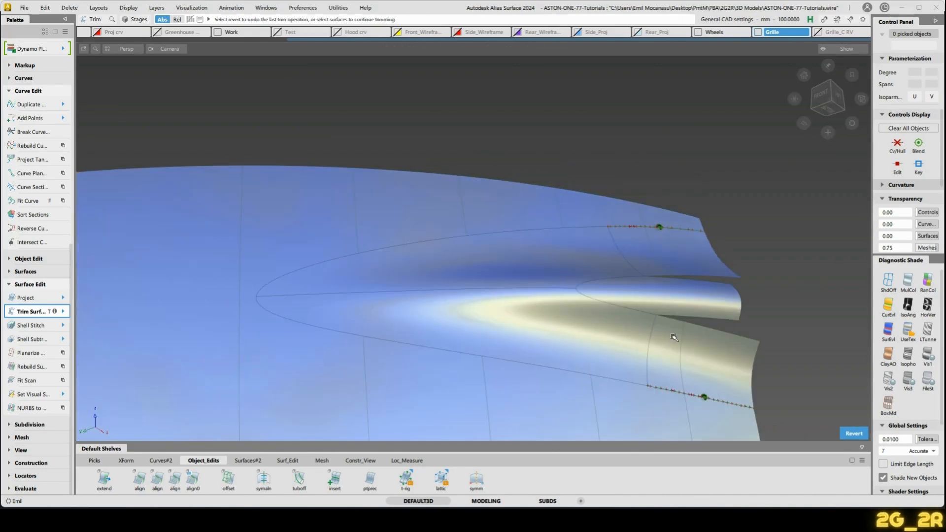
Pick and delete the curves-on-surface on the upper and lower recess fillets.
{"action": "left_click_drag", "start_coordinate": [669, 334], "coordinate": [669, 356], "text": "ctrl+shift"}
{"action": "left_click", "coordinate": [659, 337]}
{"action": "left_click", "coordinate": [631, 255]}
{"action": "left_click_drag", "start_coordinate": [631, 255], "coordinate": [635, 228], "text": "alt+shift"}
{"action": "key", "text": "Delete"}
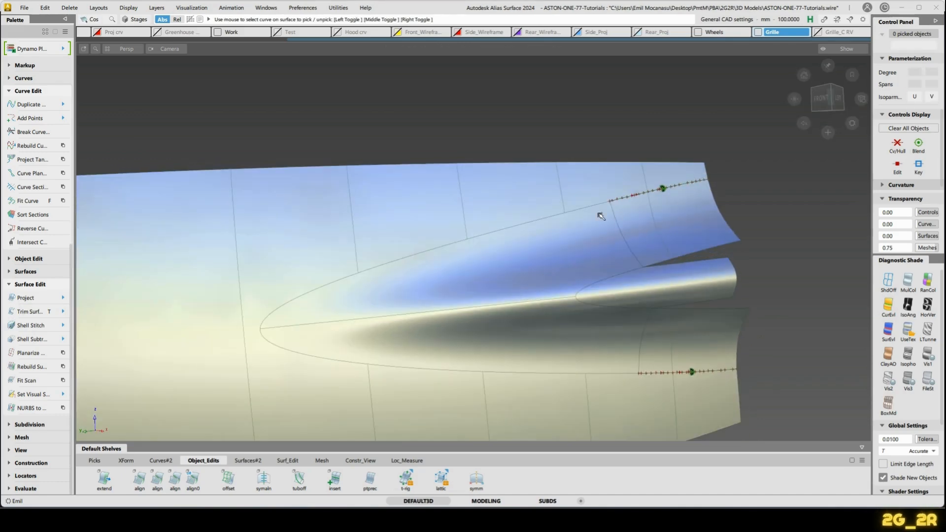
Show the hidden car geometry around the recess and clear the continuity locators.
{"action": "right_click_drag", "start_coordinate": [600, 214], "coordinate": [648, 230], "text": "ctrl+shift"}
{"action": "right_click_drag", "start_coordinate": [623, 203], "coordinate": [599, 258], "text": "alt+shift"}
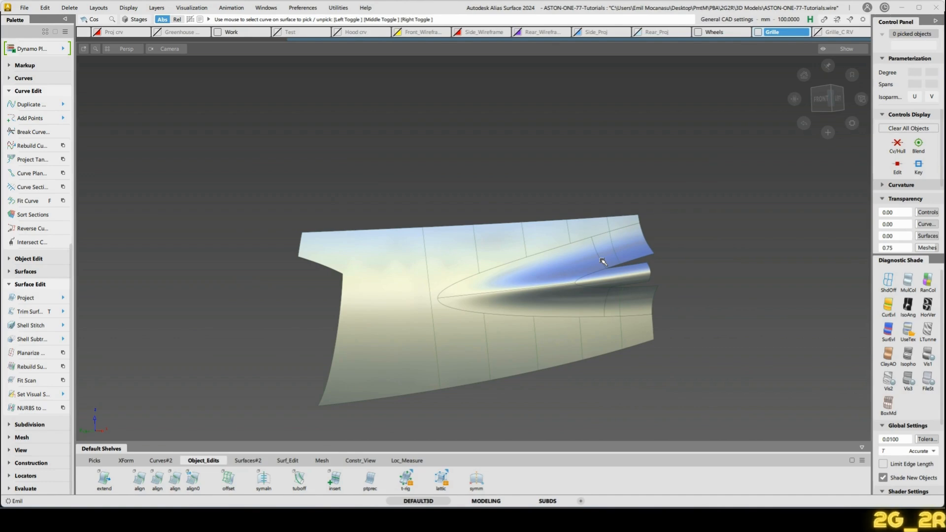
{"action": "key", "text": "alt+m"}
{"action": "mouse_move", "coordinate": [536, 308]}
{"action": "left_mouse_down", "text": "alt+shift"}
{"action": "mouse_move", "coordinate": [535, 261]}
{"action": "mouse_move", "coordinate": [537, 310]}
{"action": "left_mouse_up", "text": "alt+shift"}
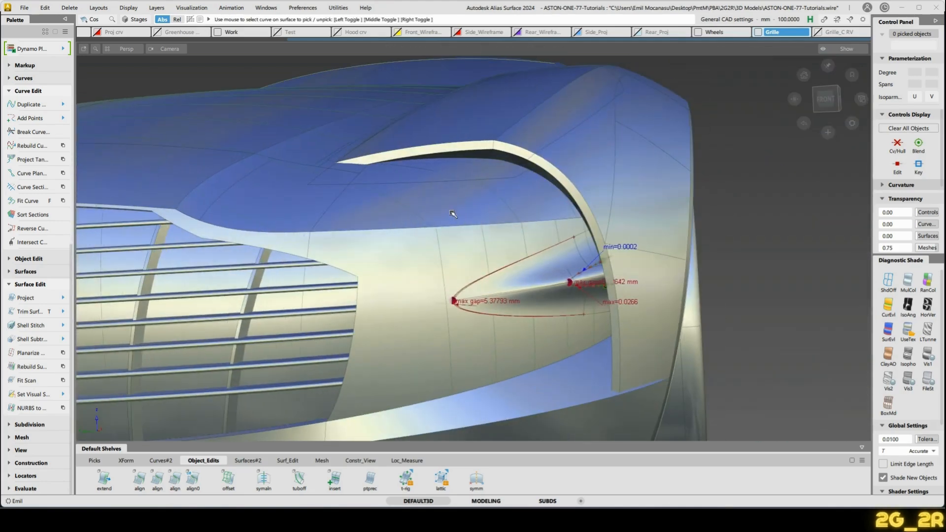
{"action": "right_click_drag", "start_coordinate": [450, 215], "coordinate": [480, 225], "text": "ctrl+shift"}
{"action": "left_click_drag", "start_coordinate": [441, 281], "coordinate": [470, 292], "text": "alt+shift"}
Pick the construction curves around the recess and assign them to the Front_Wireframe layer in the Object Lister.
{"action": "left_click_drag", "start_coordinate": [527, 294], "coordinate": [480, 245], "text": "ctrl+shift"}
{"action": "left_click_drag", "start_coordinate": [479, 202], "coordinate": [606, 345]}
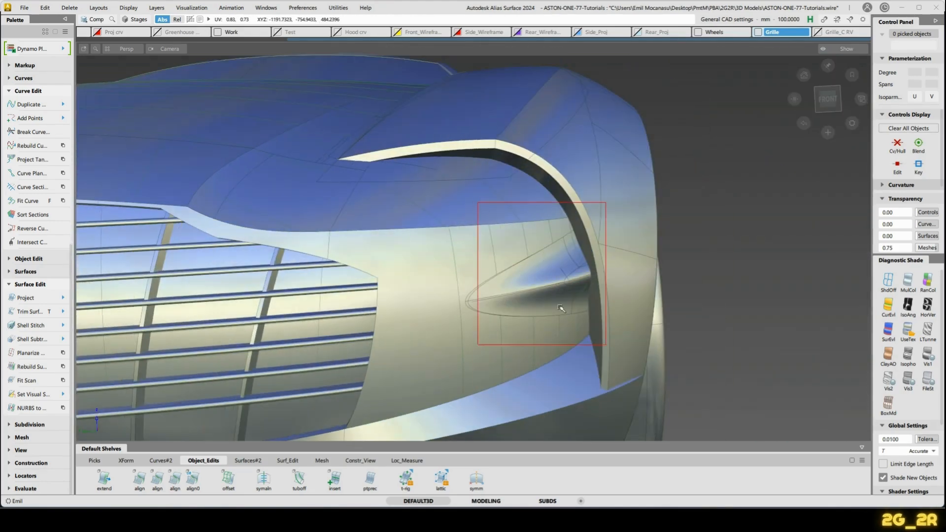
{"action": "left_click_drag", "start_coordinate": [562, 309], "coordinate": [562, 308]}
{"action": "key", "text": "o"}
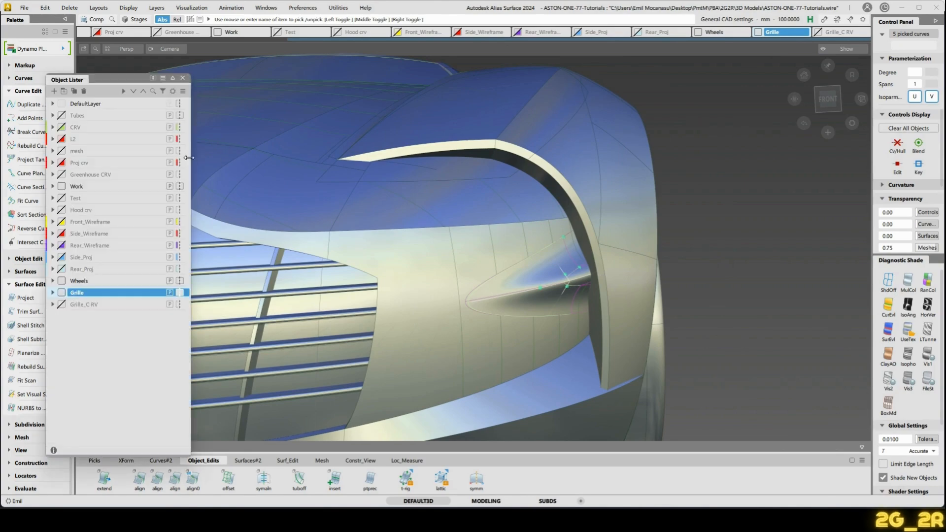
{"action": "right_click", "coordinate": [75, 126]}
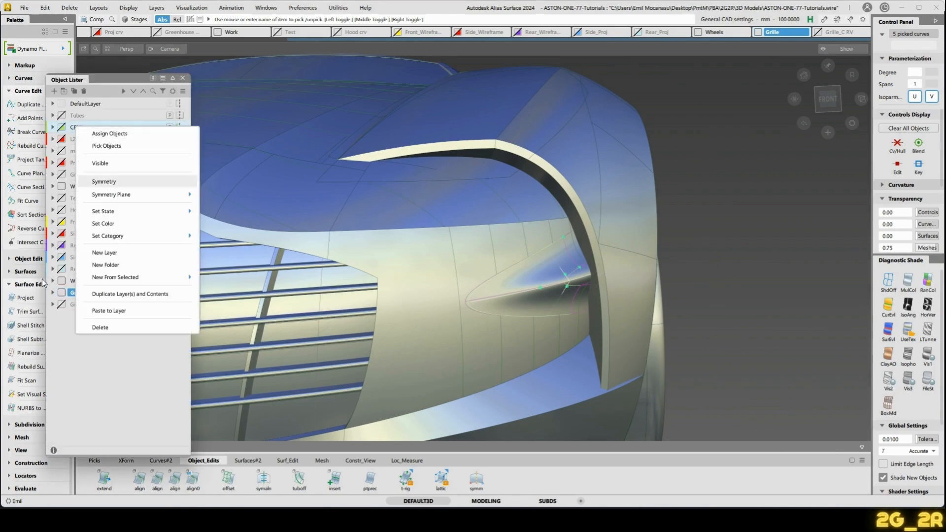
{"action": "left_click", "coordinate": [63, 259]}
{"action": "right_click", "coordinate": [82, 223]}
{"action": "left_click", "coordinate": [102, 230]}
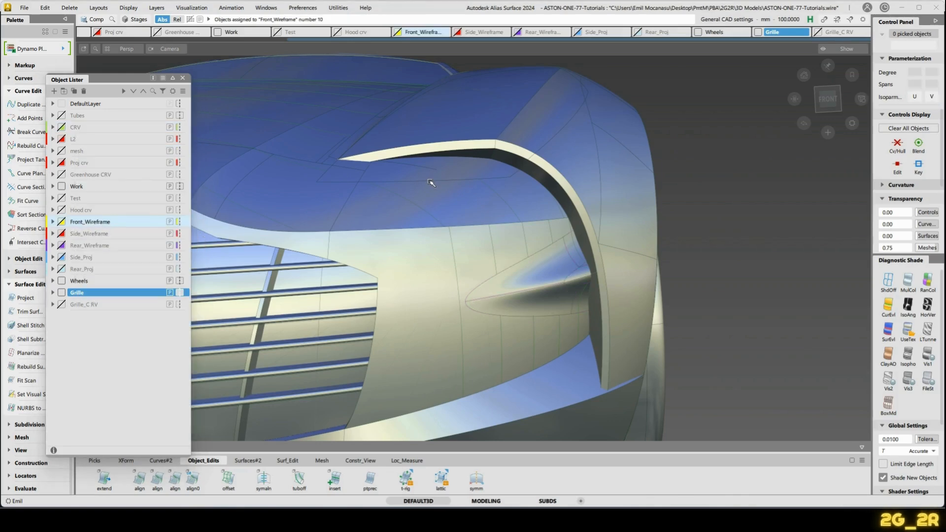
{"action": "left_click_drag", "start_coordinate": [434, 184], "coordinate": [347, 133], "text": "alt+shift"}
{"action": "left_click", "coordinate": [183, 78]}
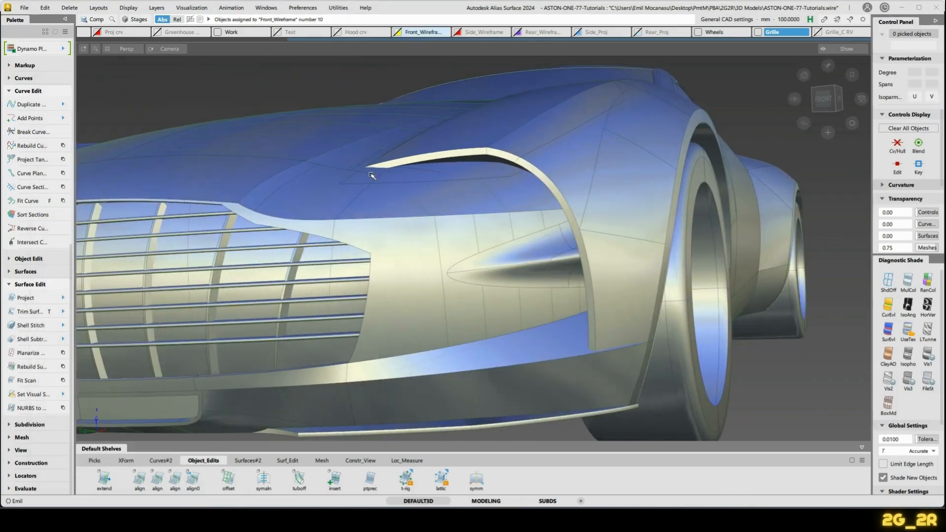
Turn off the wireframe line display over the shaded car model.
{"action": "right_click_drag", "start_coordinate": [373, 173], "coordinate": [328, 168], "text": "alt+shift"}
{"action": "left_click_drag", "start_coordinate": [328, 167], "coordinate": [458, 180], "text": "alt+shift"}
{"action": "right_click_drag", "start_coordinate": [460, 325], "coordinate": [504, 292], "text": "alt+shift"}
{"action": "left_click_drag", "start_coordinate": [505, 292], "coordinate": [455, 315], "text": "alt+shift"}
{"action": "middle_click_drag", "start_coordinate": [455, 315], "coordinate": [514, 309], "text": "alt+shift"}
{"action": "key", "text": "ctrl+m"}
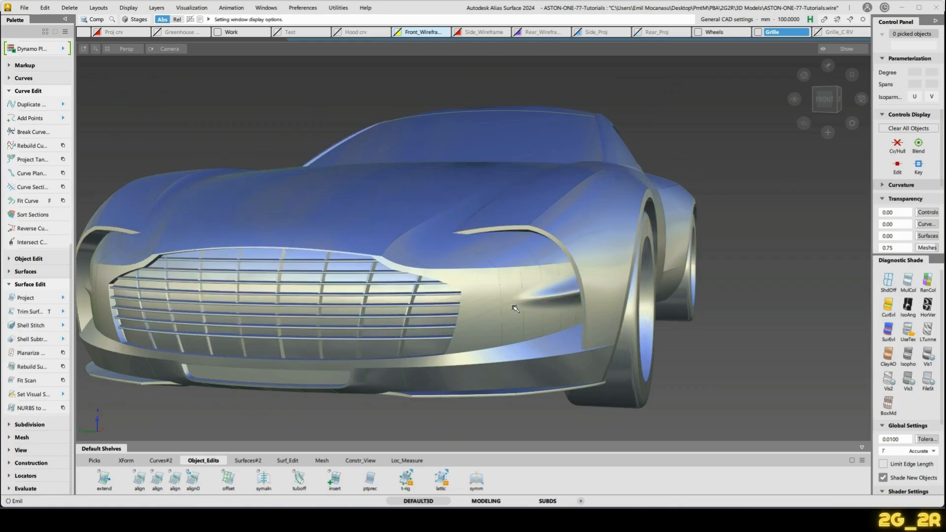
Examine the shaded car from the front, side and rear, checking how the side recesses blend into the body around the grille.
{"action": "left_click_drag", "start_coordinate": [515, 308], "coordinate": [560, 272], "text": "alt+shift"}
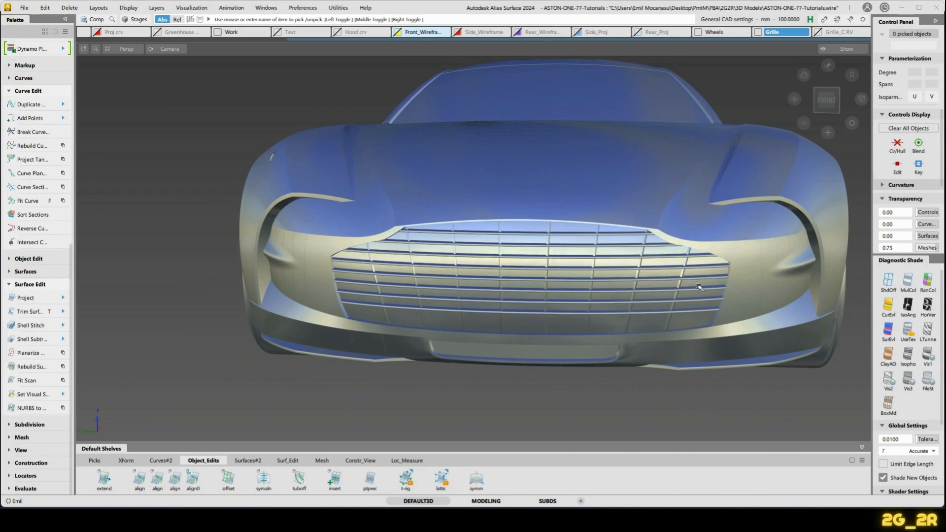
{"action": "middle_click_drag", "start_coordinate": [611, 294], "coordinate": [383, 259], "text": "alt+shift"}
{"action": "left_click_drag", "start_coordinate": [466, 235], "coordinate": [327, 246], "text": "alt+shift"}
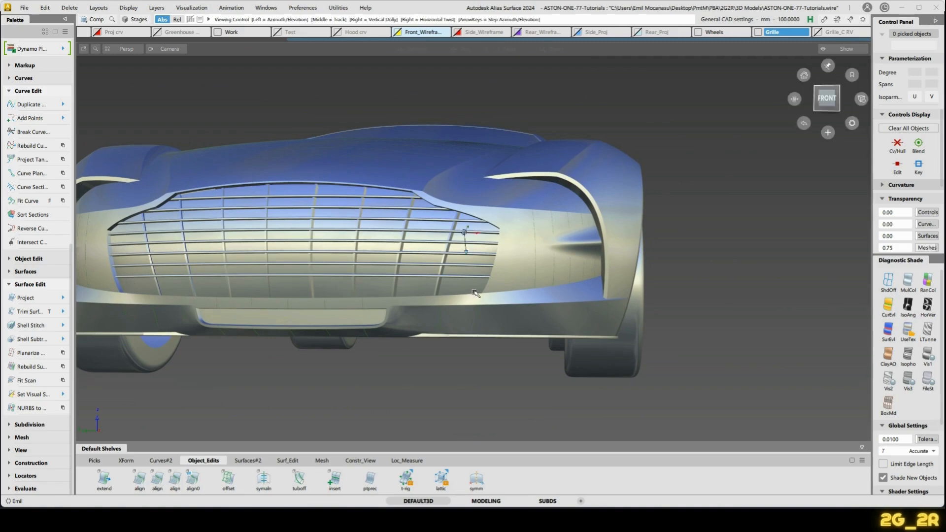
{"action": "left_click_drag", "start_coordinate": [458, 294], "coordinate": [429, 280], "text": "alt+shift"}
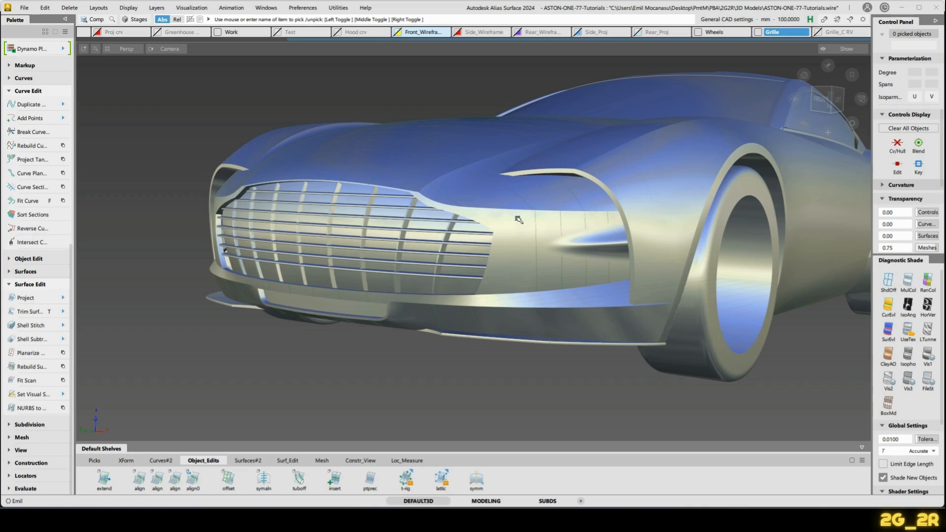
{"action": "left_click", "coordinate": [463, 270], "text": "alt+shift"}
{"action": "right_click_drag", "start_coordinate": [465, 270], "coordinate": [571, 221], "text": "alt+shift"}
{"action": "left_click_drag", "start_coordinate": [570, 222], "coordinate": [553, 240], "text": "alt+shift"}
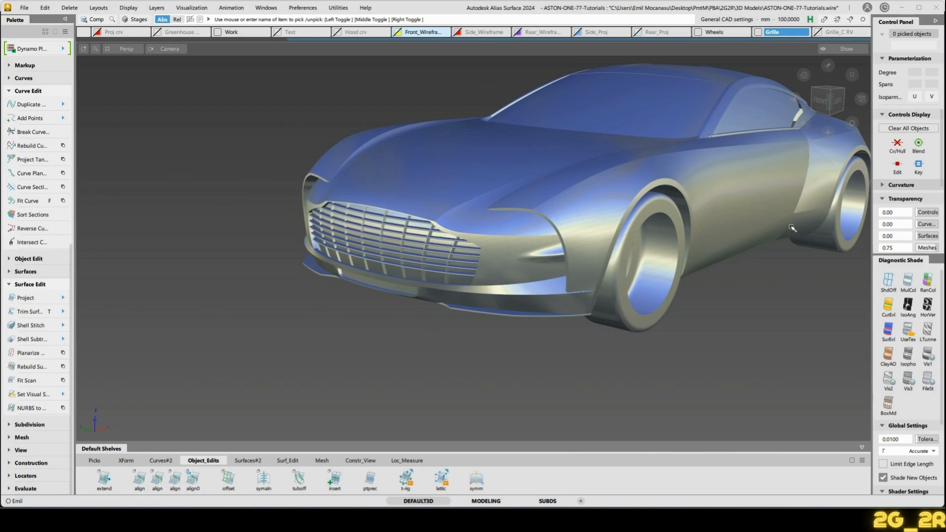
{"action": "middle_click_drag", "start_coordinate": [791, 227], "coordinate": [612, 201], "text": "alt+shift"}
{"action": "left_click_drag", "start_coordinate": [729, 202], "coordinate": [615, 207], "text": "alt+shift"}
{"action": "middle_click_drag", "start_coordinate": [614, 207], "coordinate": [442, 222], "text": "alt+shift"}
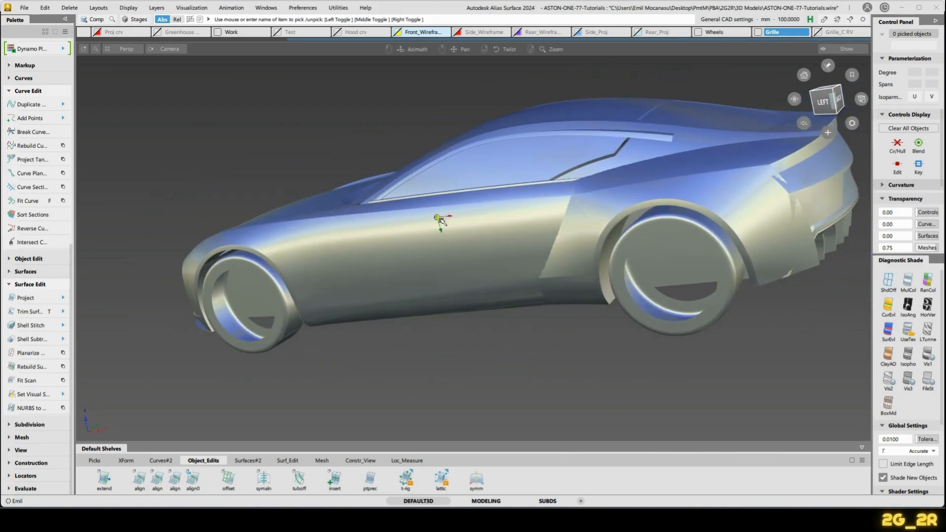
{"action": "mouse_move", "coordinate": [792, 252]}
{"action": "left_mouse_down", "text": "alt+shift"}
{"action": "mouse_move", "coordinate": [638, 290]}
{"action": "mouse_move", "coordinate": [757, 196]}
{"action": "mouse_move", "coordinate": [745, 200]}
{"action": "left_mouse_up", "text": "alt+shift"}
{"action": "left_click", "coordinate": [791, 247], "text": "alt+shift"}
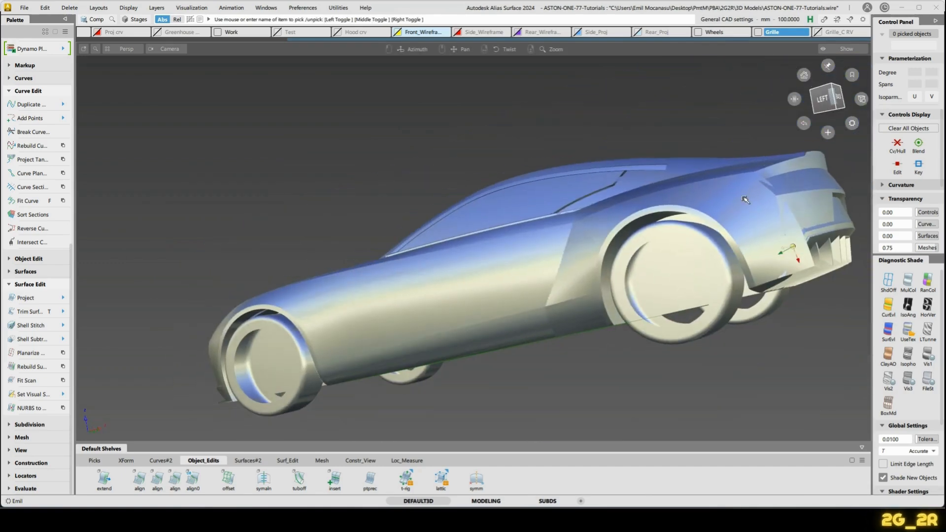
{"action": "left_click_drag", "start_coordinate": [647, 255], "coordinate": [393, 329], "text": "alt+shift"}
{"action": "middle_click_drag", "start_coordinate": [392, 329], "coordinate": [629, 192], "text": "alt+shift"}
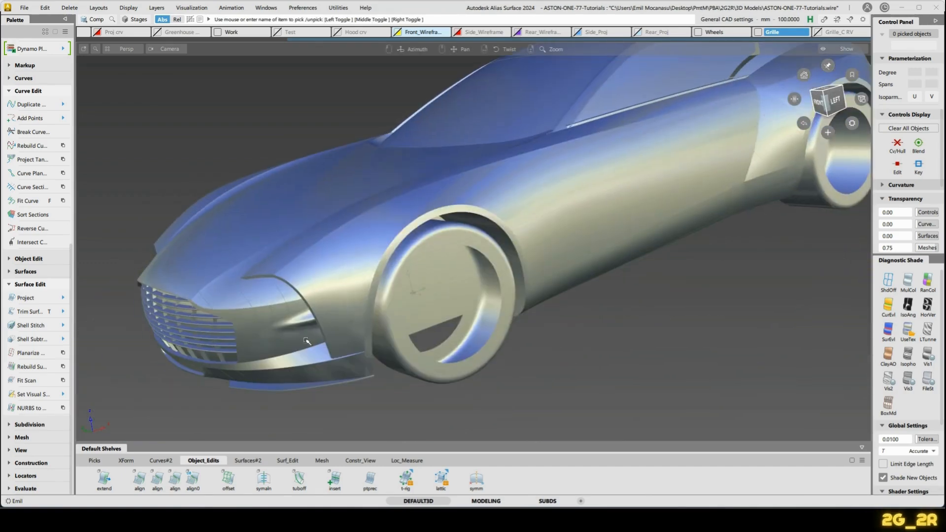
{"action": "left_click_drag", "start_coordinate": [305, 340], "coordinate": [474, 252], "text": "alt+shift"}
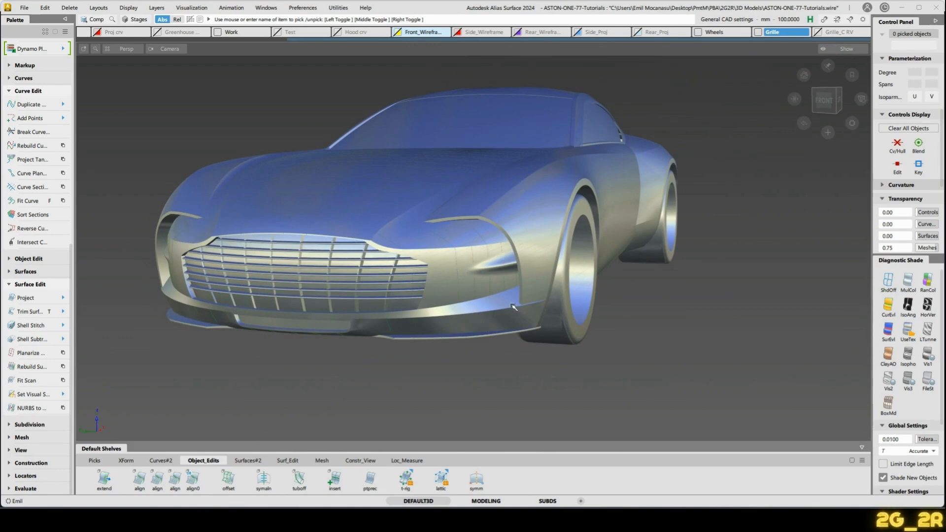
{"action": "left_click_drag", "start_coordinate": [615, 241], "coordinate": [699, 260], "text": "alt+shift"}
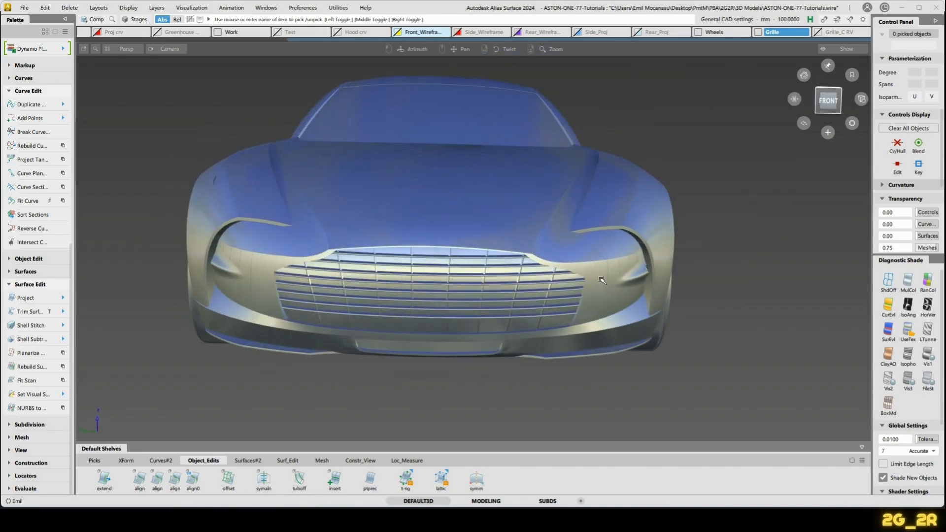
{"action": "left_click_drag", "start_coordinate": [603, 281], "coordinate": [696, 167], "text": "alt+shift"}
{"action": "left_click_drag", "start_coordinate": [582, 165], "coordinate": [642, 131], "text": "alt+shift"}
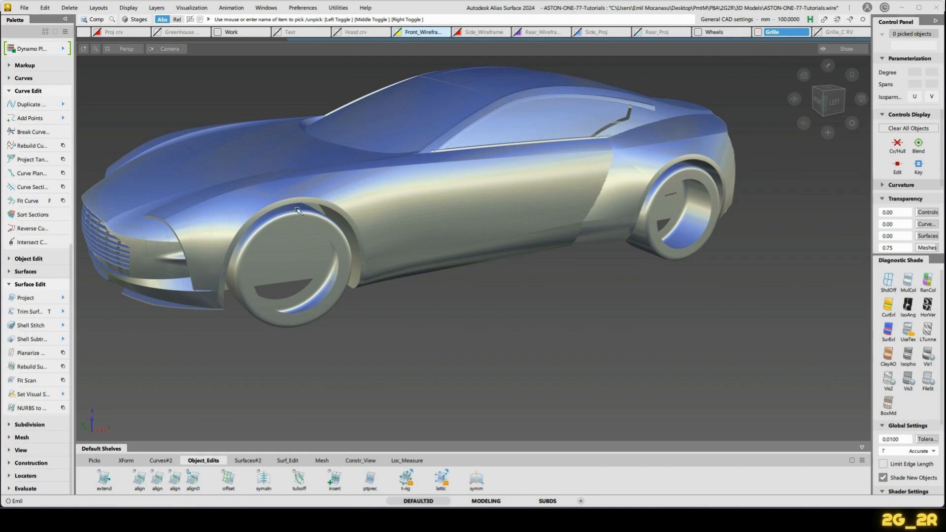
{"action": "left_click_drag", "start_coordinate": [397, 204], "coordinate": [572, 262], "text": "alt+shift"}
{"action": "left_click_drag", "start_coordinate": [643, 241], "coordinate": [546, 254], "text": "alt+shift"}
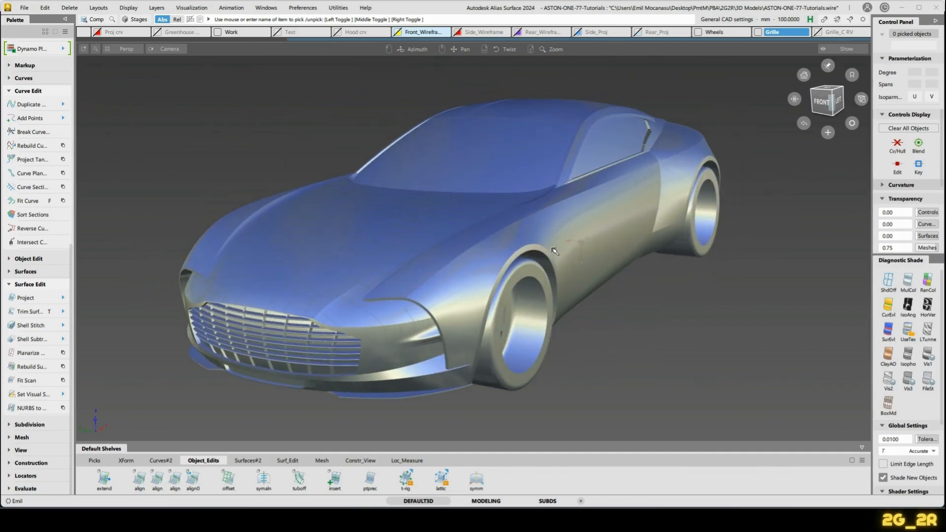